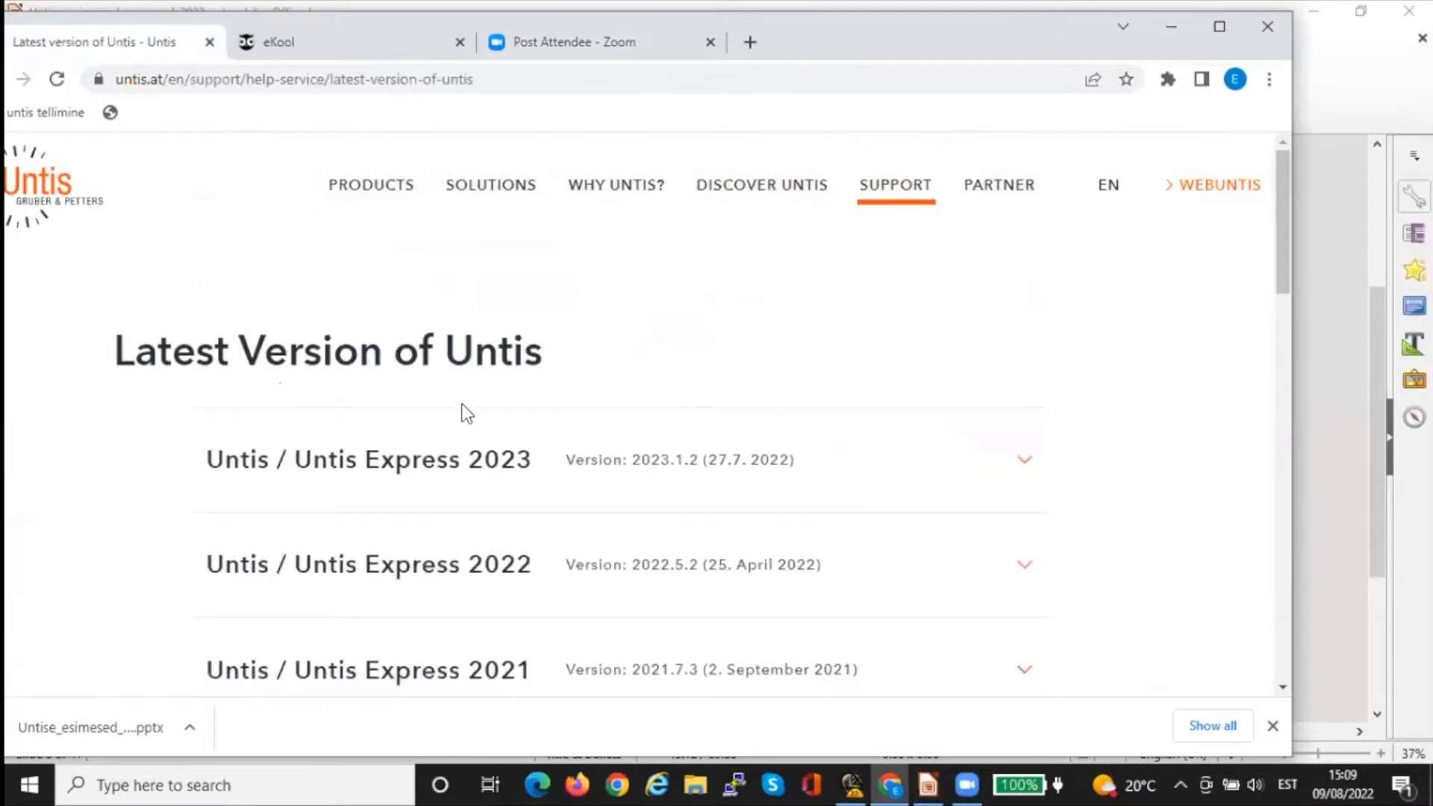
Open the Untis 2022 release notes PDF from the latest version page, view it and return to the page
{"action": "scroll", "coordinate": [595, 448], "scroll_direction": "down", "scroll_amount": 6}
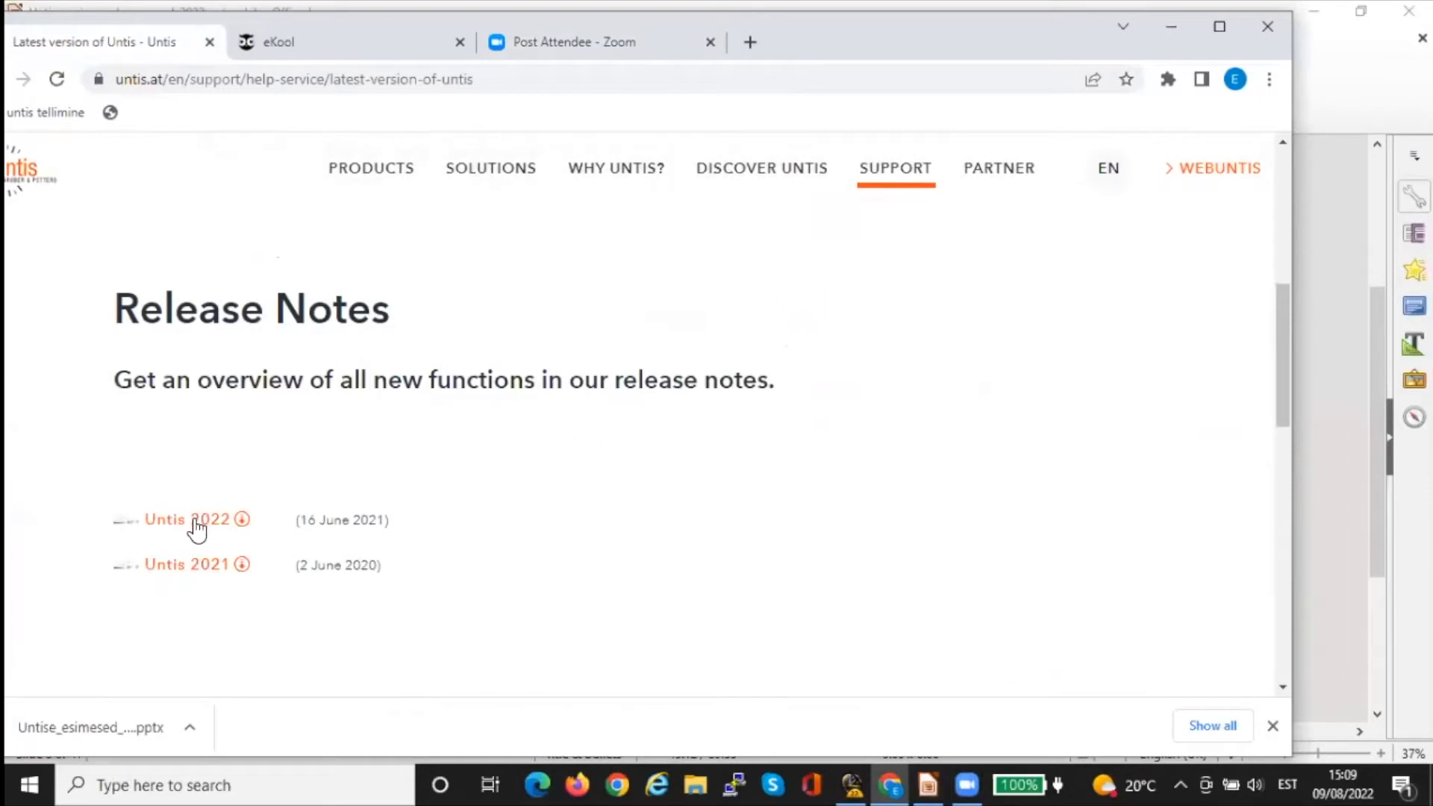
{"action": "left_click", "coordinate": [196, 521]}
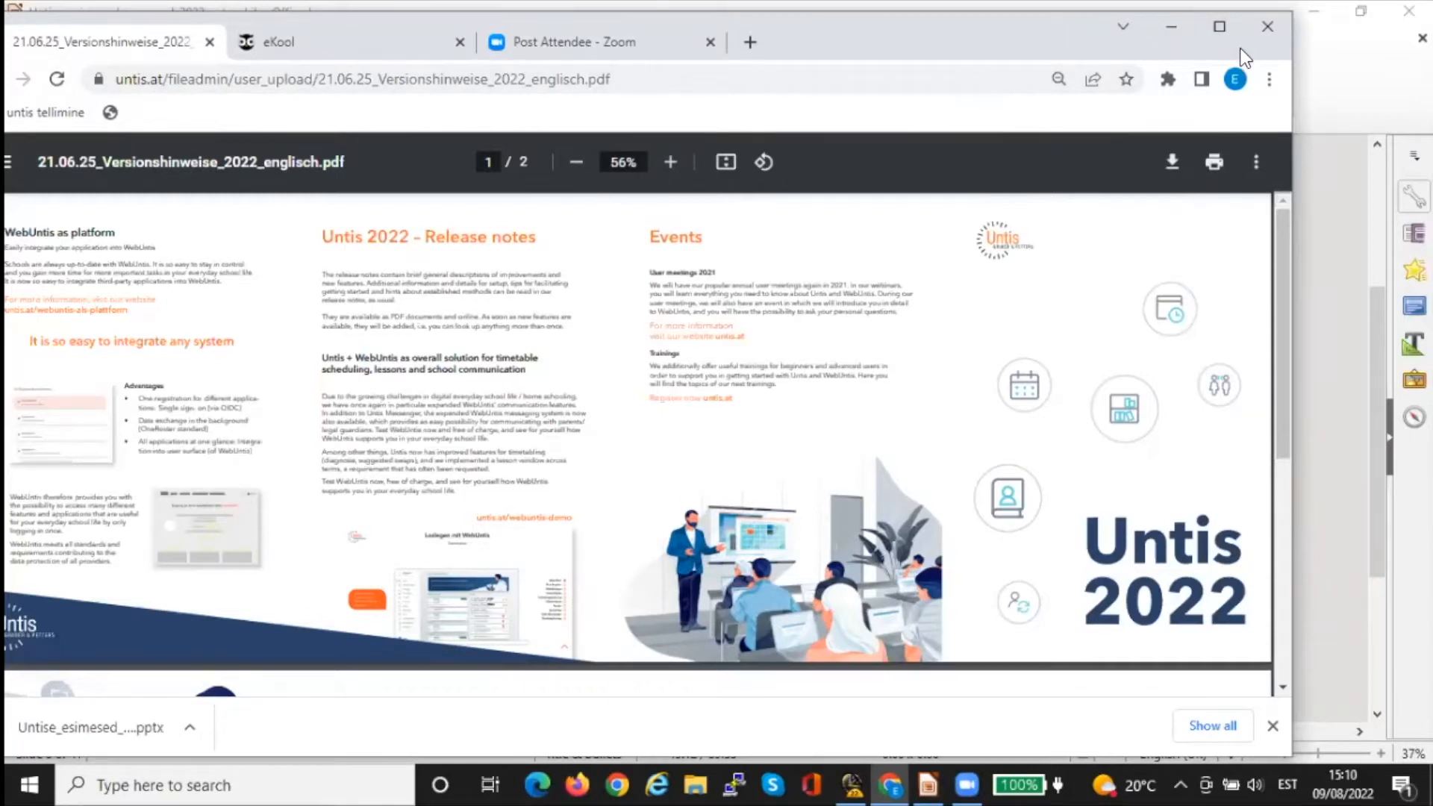
{"action": "left_click_drag", "start_coordinate": [1241, 49], "coordinate": [1329, 130]}
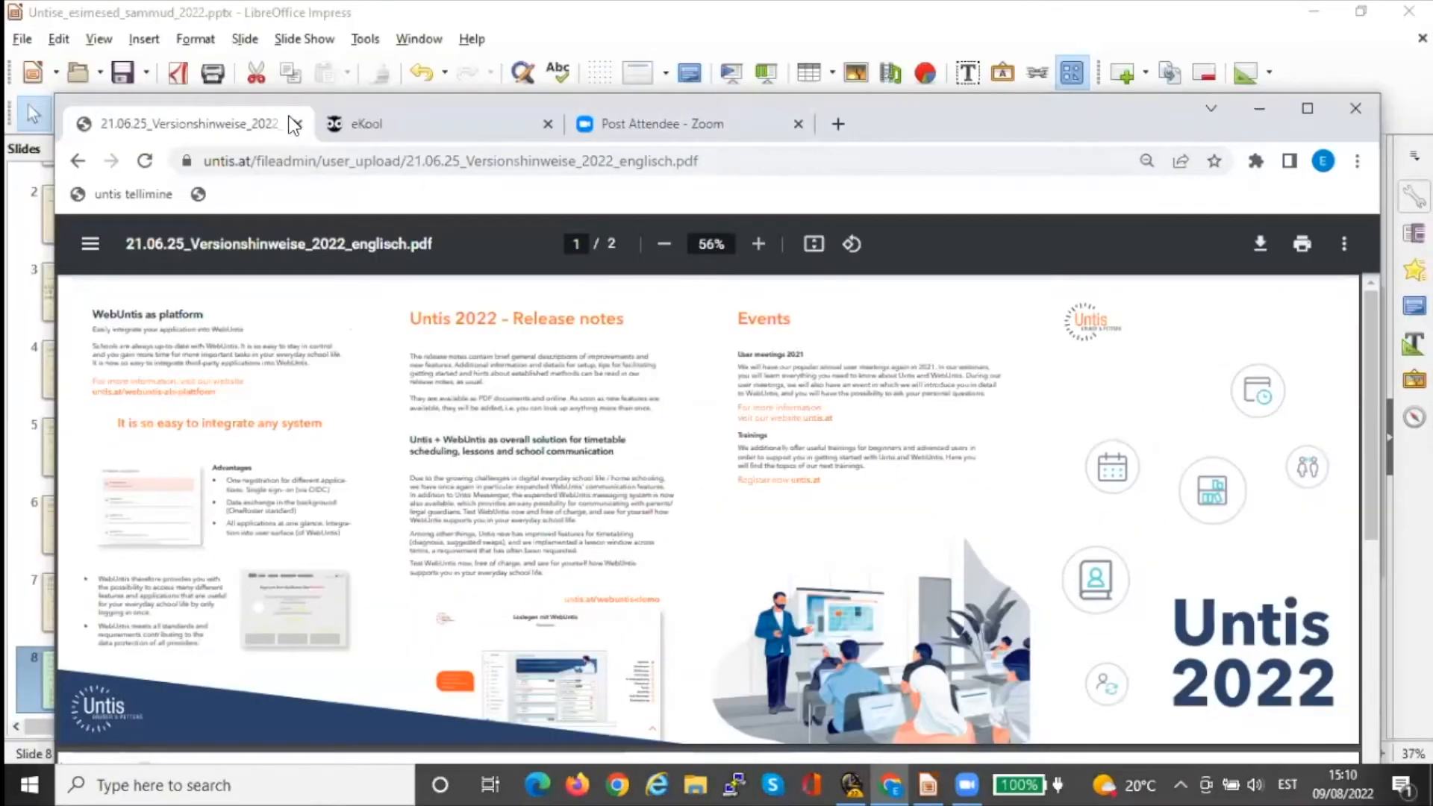
{"action": "left_click", "coordinate": [336, 162]}
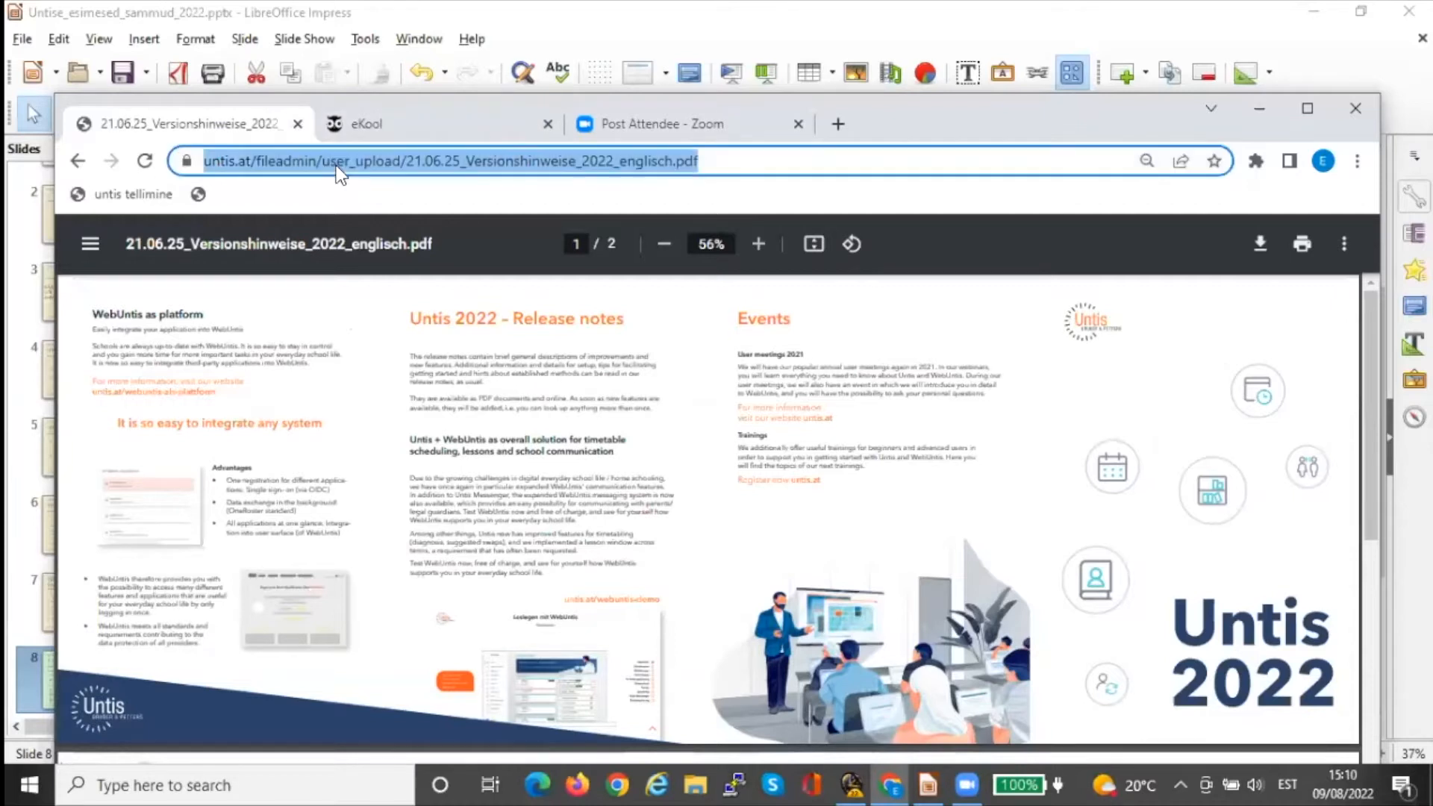
{"action": "left_click", "coordinate": [76, 163]}
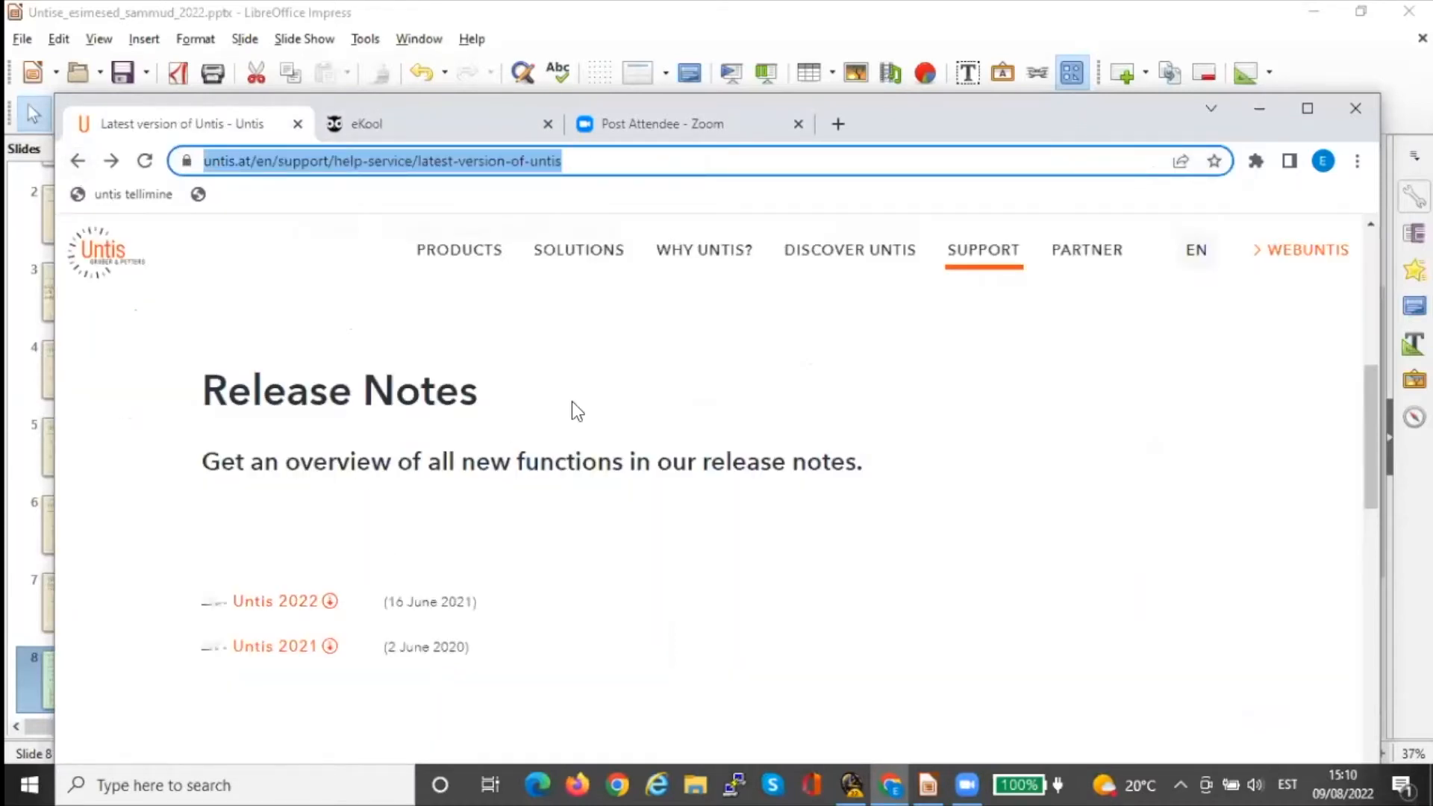
Expand the Untis / Untis Express 2022 entry and view its download details
{"action": "scroll", "coordinate": [572, 407], "scroll_direction": "up", "scroll_amount": 5}
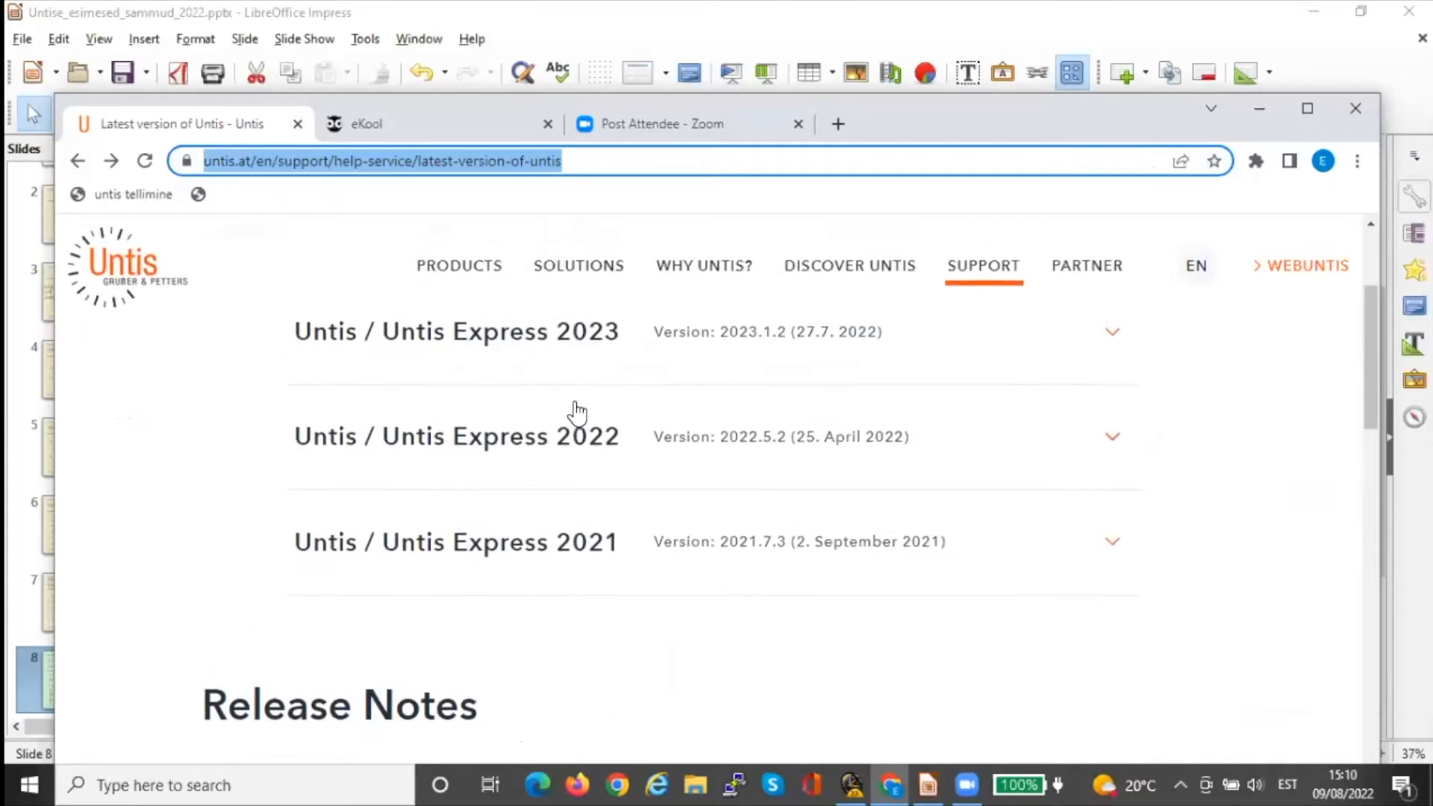
{"action": "left_click", "coordinate": [462, 556]}
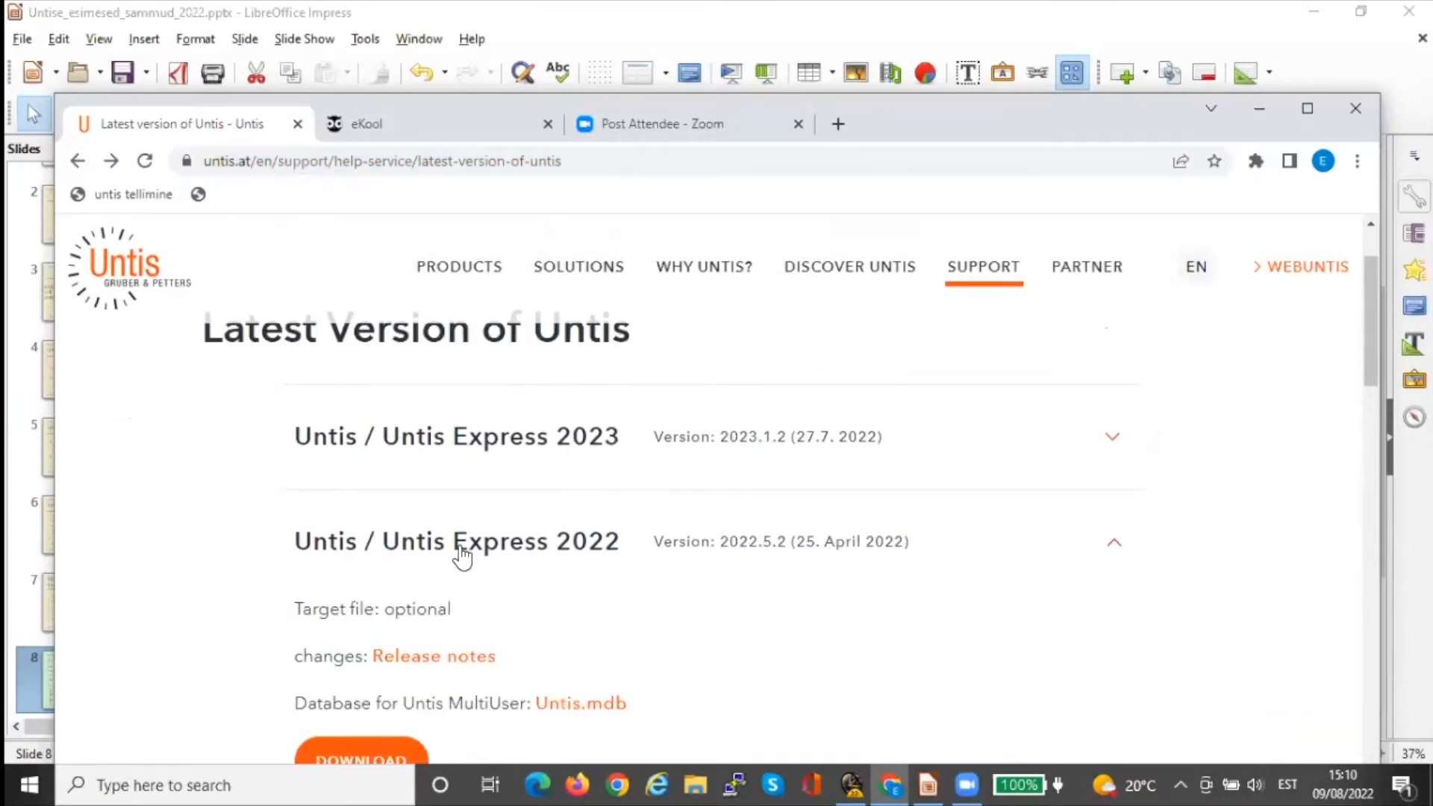
{"action": "scroll", "coordinate": [565, 563], "scroll_direction": "down", "scroll_amount": 4}
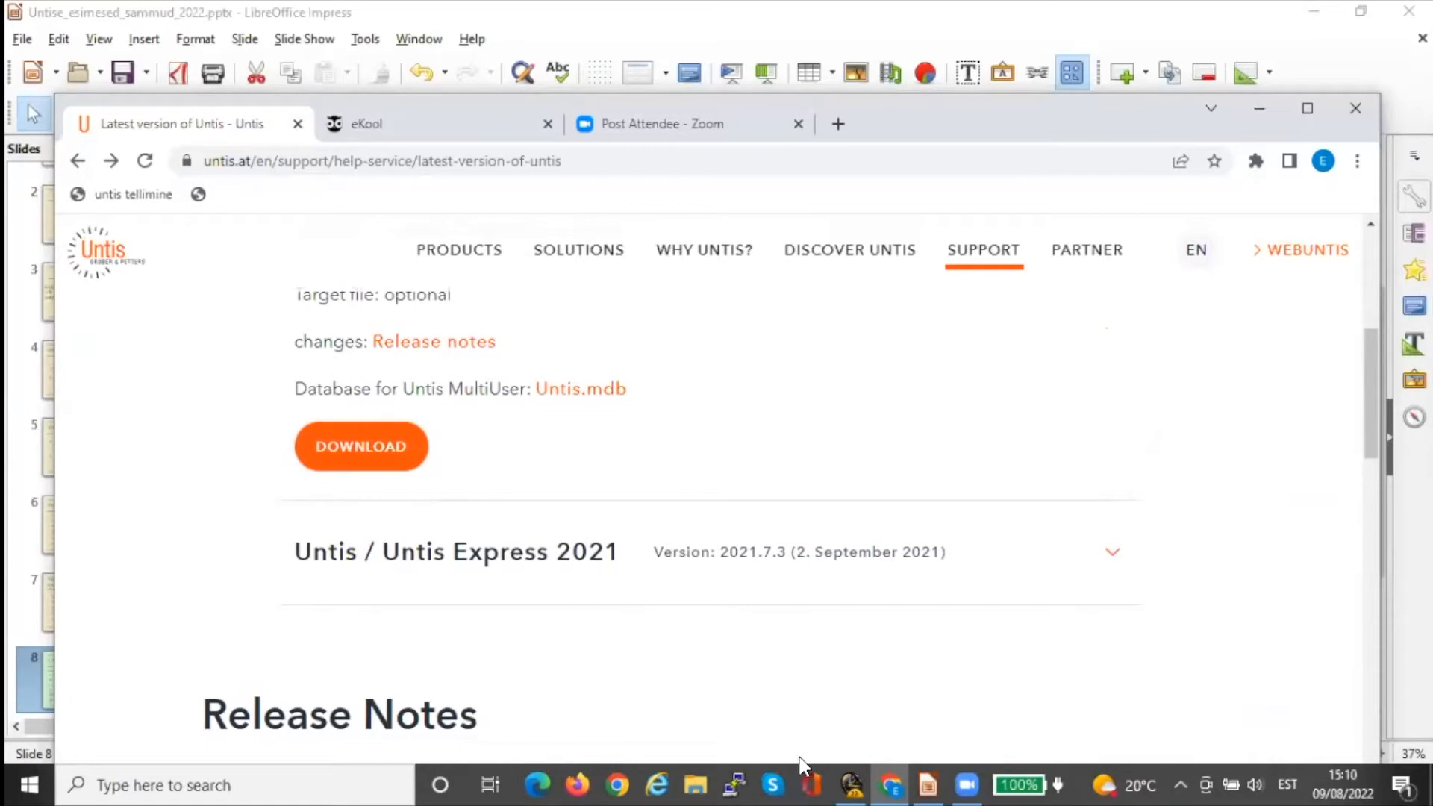
Switch to Untis, view the school's licence data (Litsentsi andmed) and close it unchanged
{"action": "left_click", "coordinate": [851, 784]}
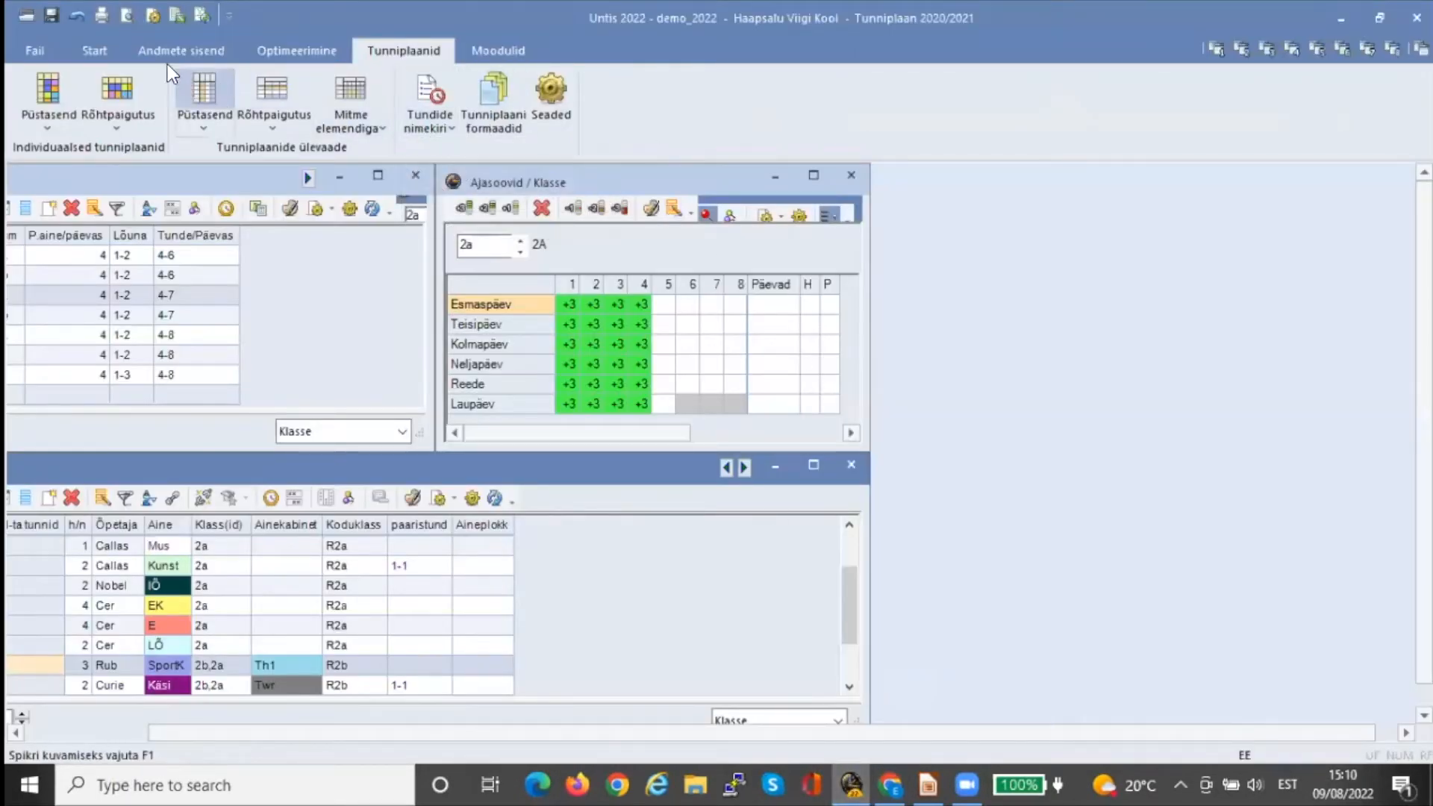
{"action": "left_click", "coordinate": [84, 50]}
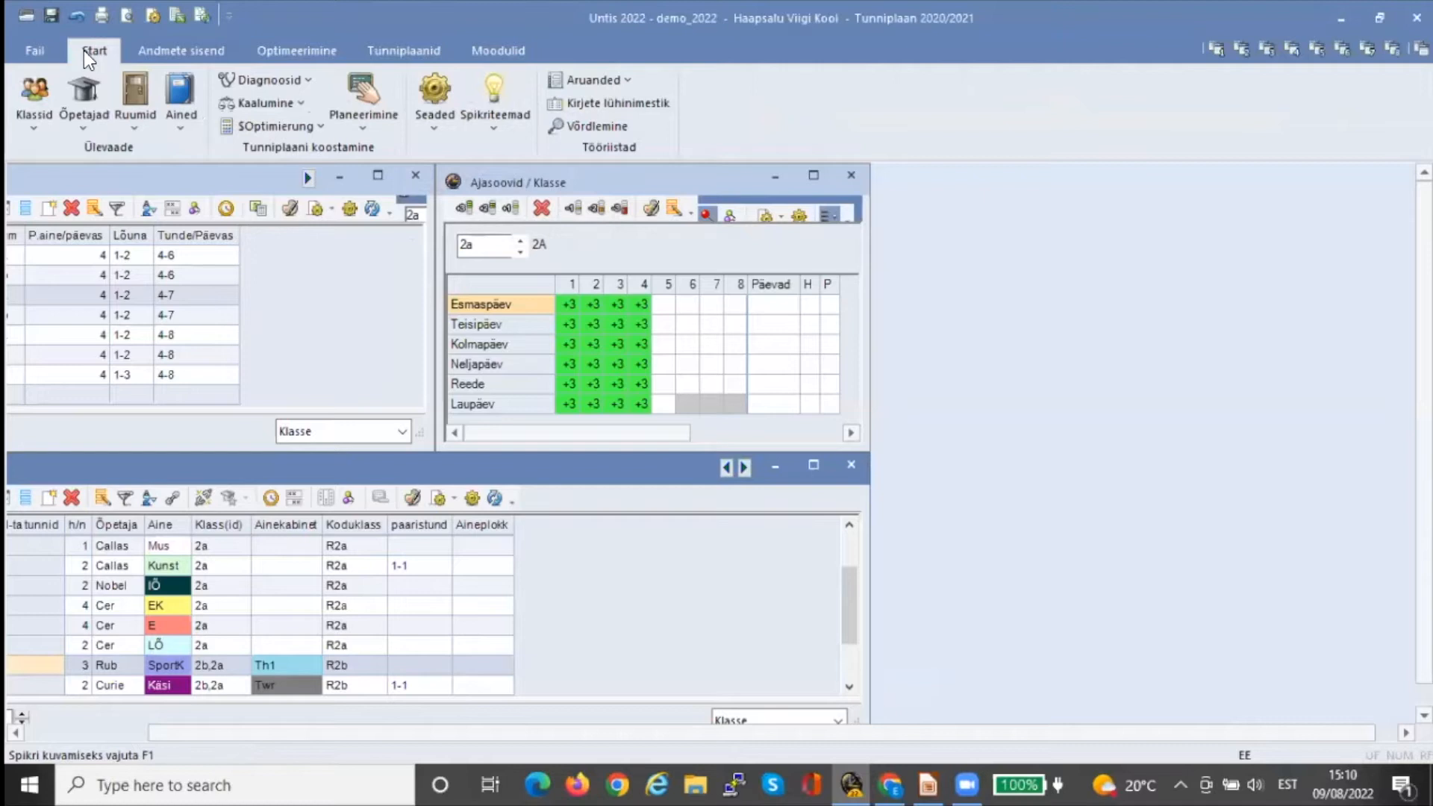
{"action": "left_click", "coordinate": [427, 127]}
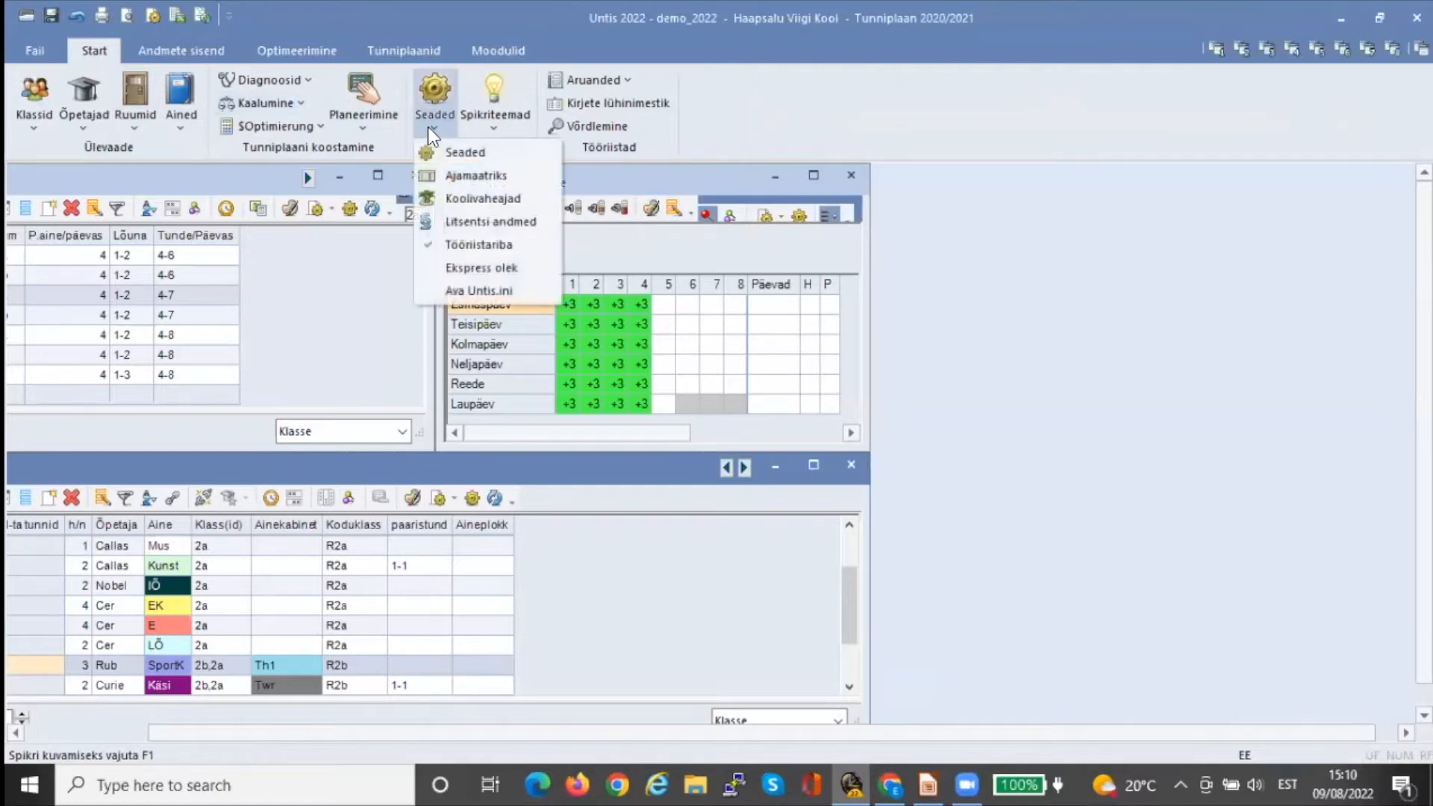
{"action": "left_click", "coordinate": [471, 221]}
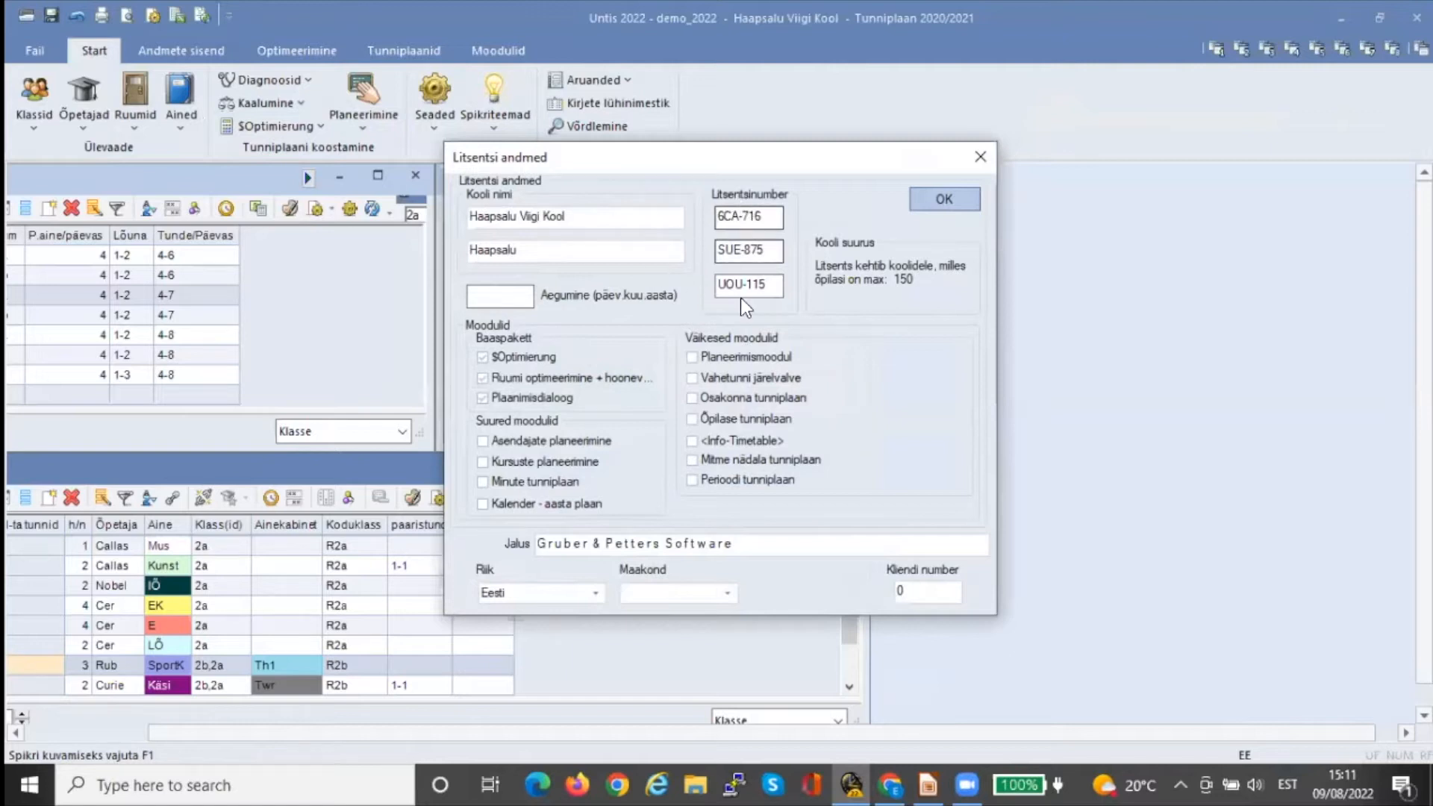
{"action": "left_click", "coordinate": [980, 159]}
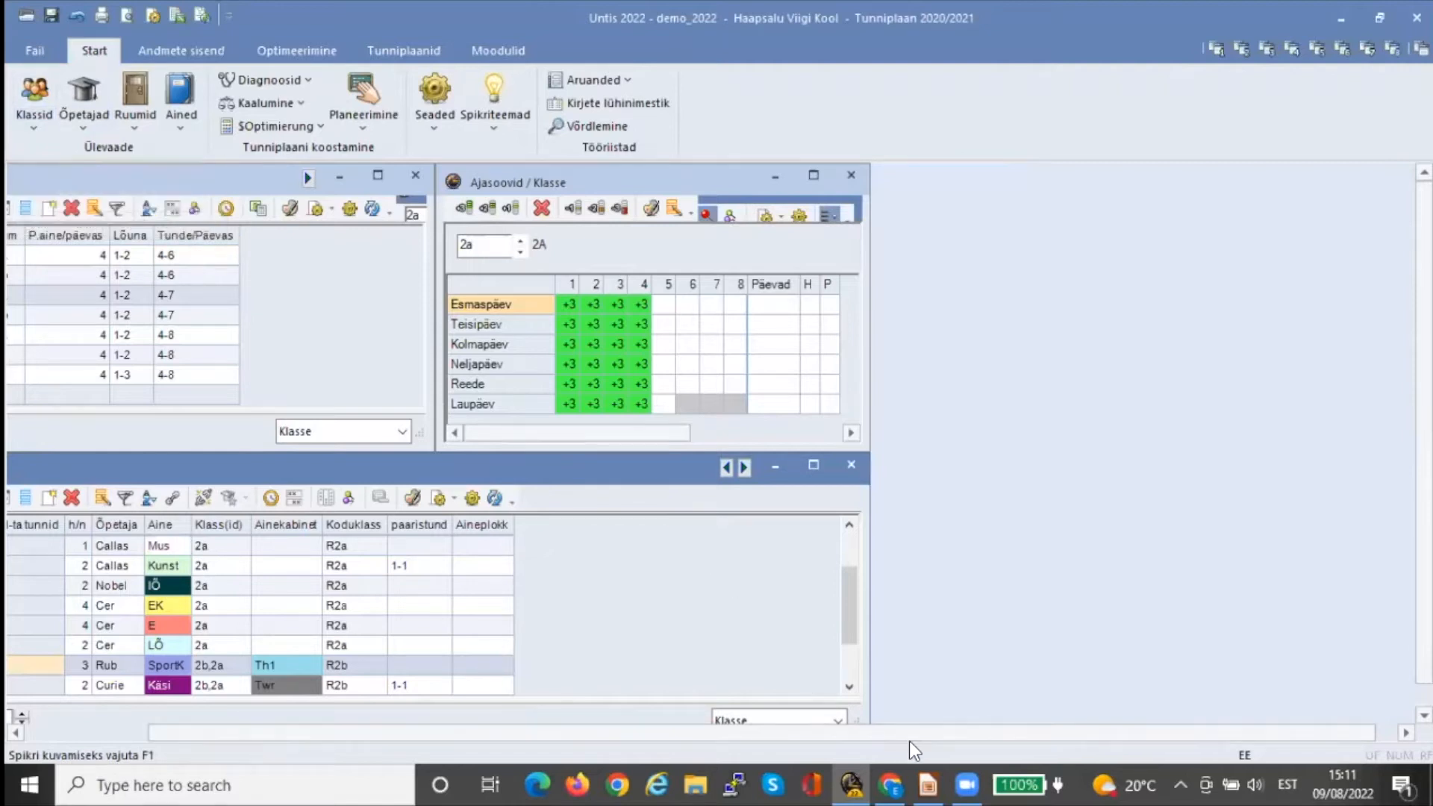
Switch to the LibreOffice Impress presentation, present slides 8 and 9 from the current slide, and exit the show
{"action": "left_click", "coordinate": [929, 788]}
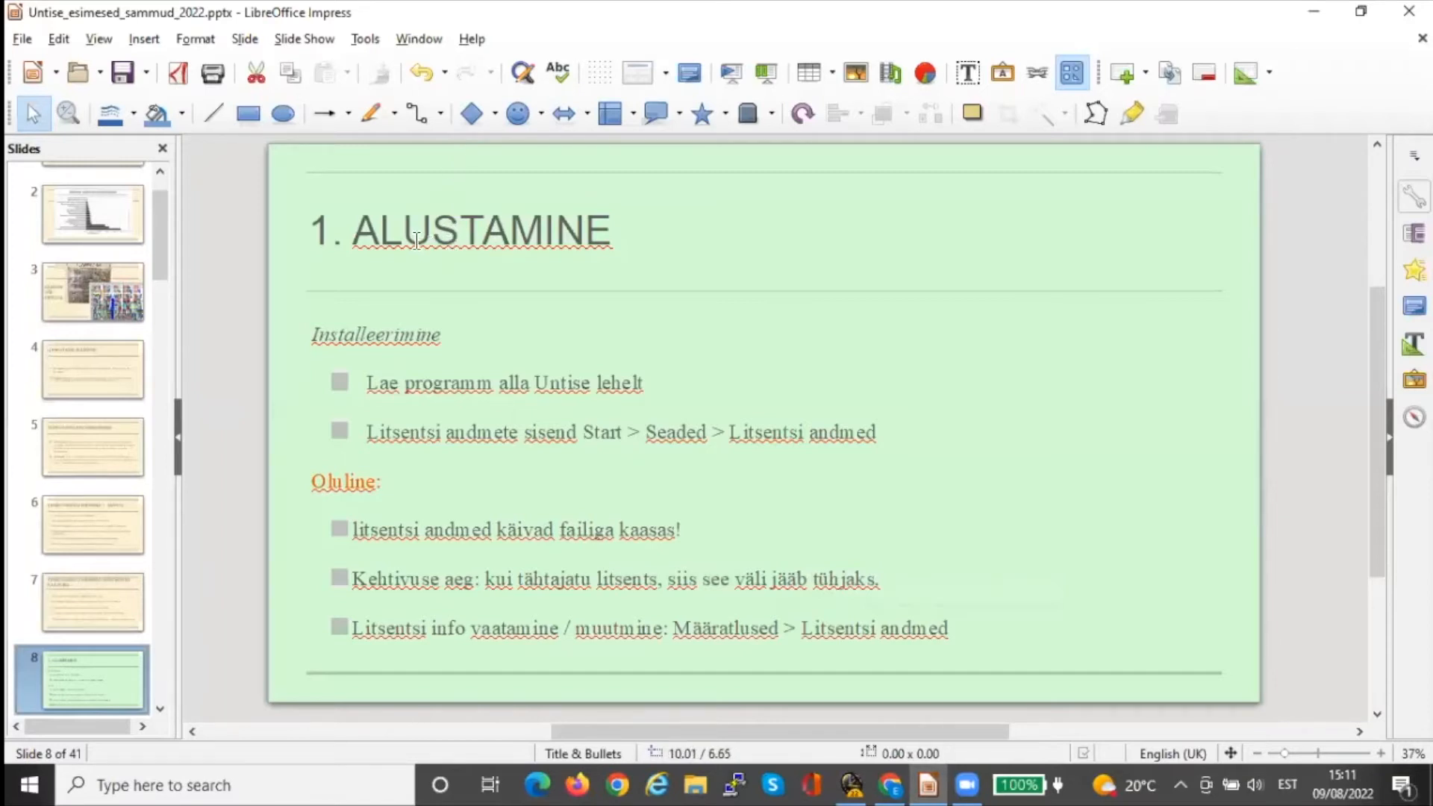
{"action": "double_click", "coordinate": [1181, 17]}
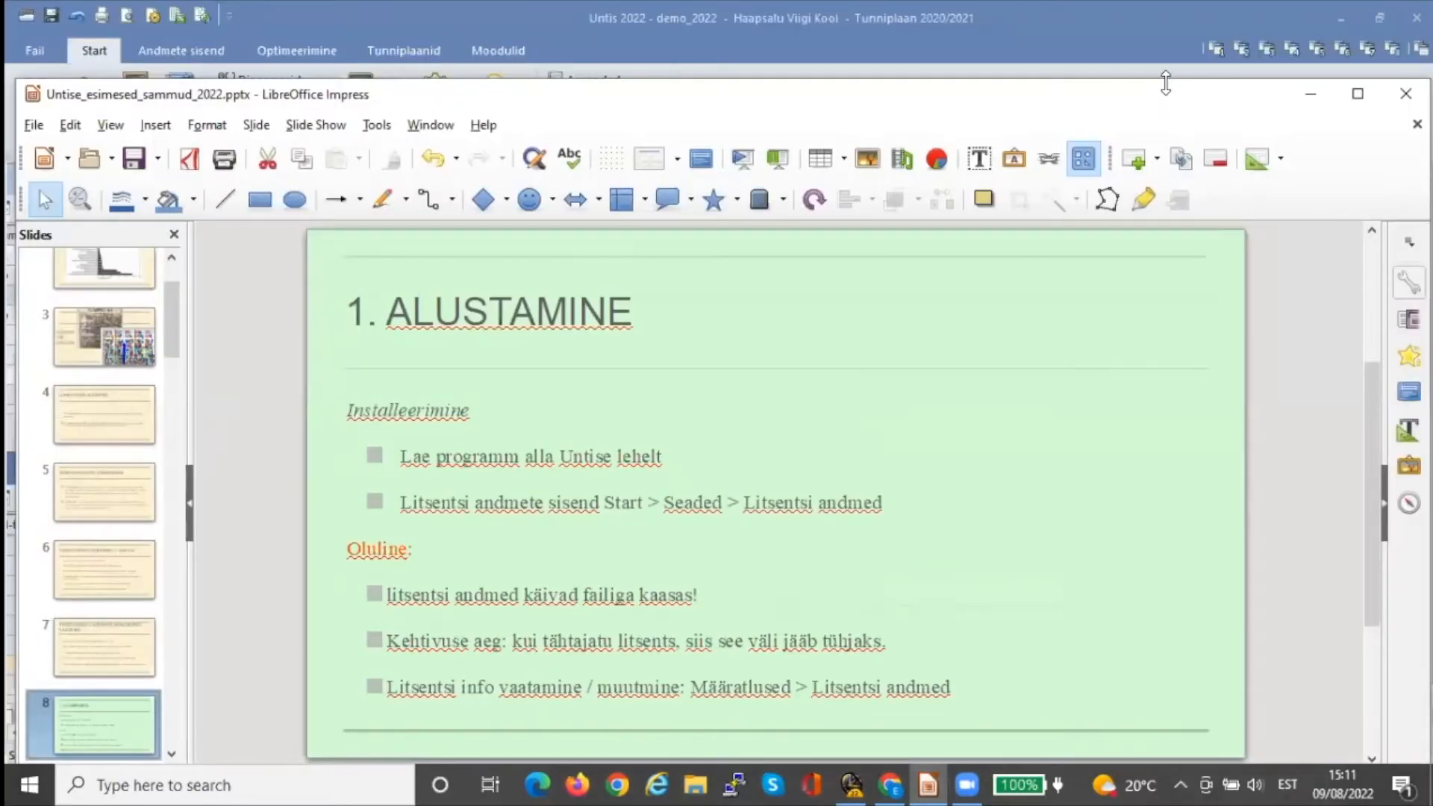
{"action": "left_click_drag", "start_coordinate": [1166, 84], "coordinate": [1128, 86]}
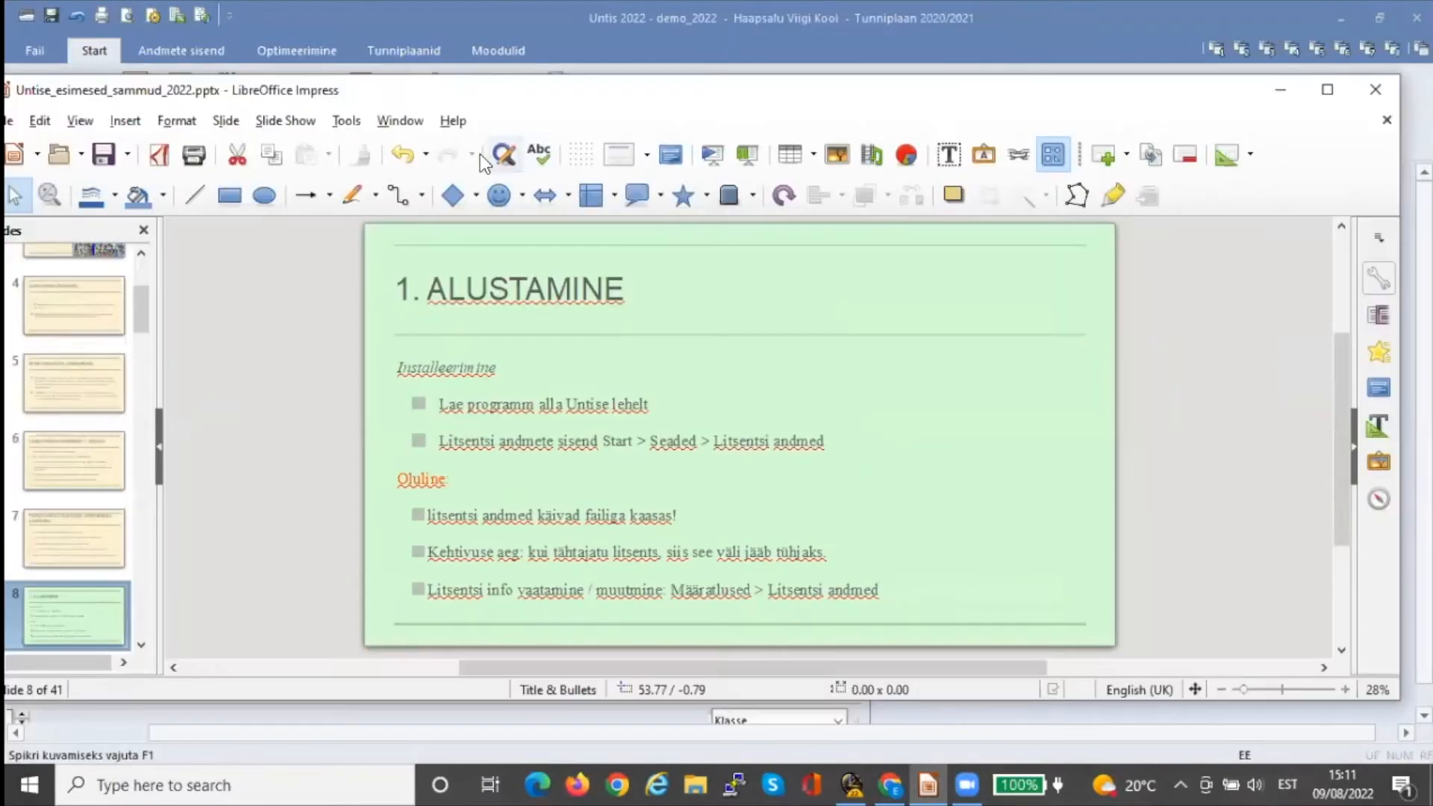
{"action": "left_click", "coordinate": [281, 123]}
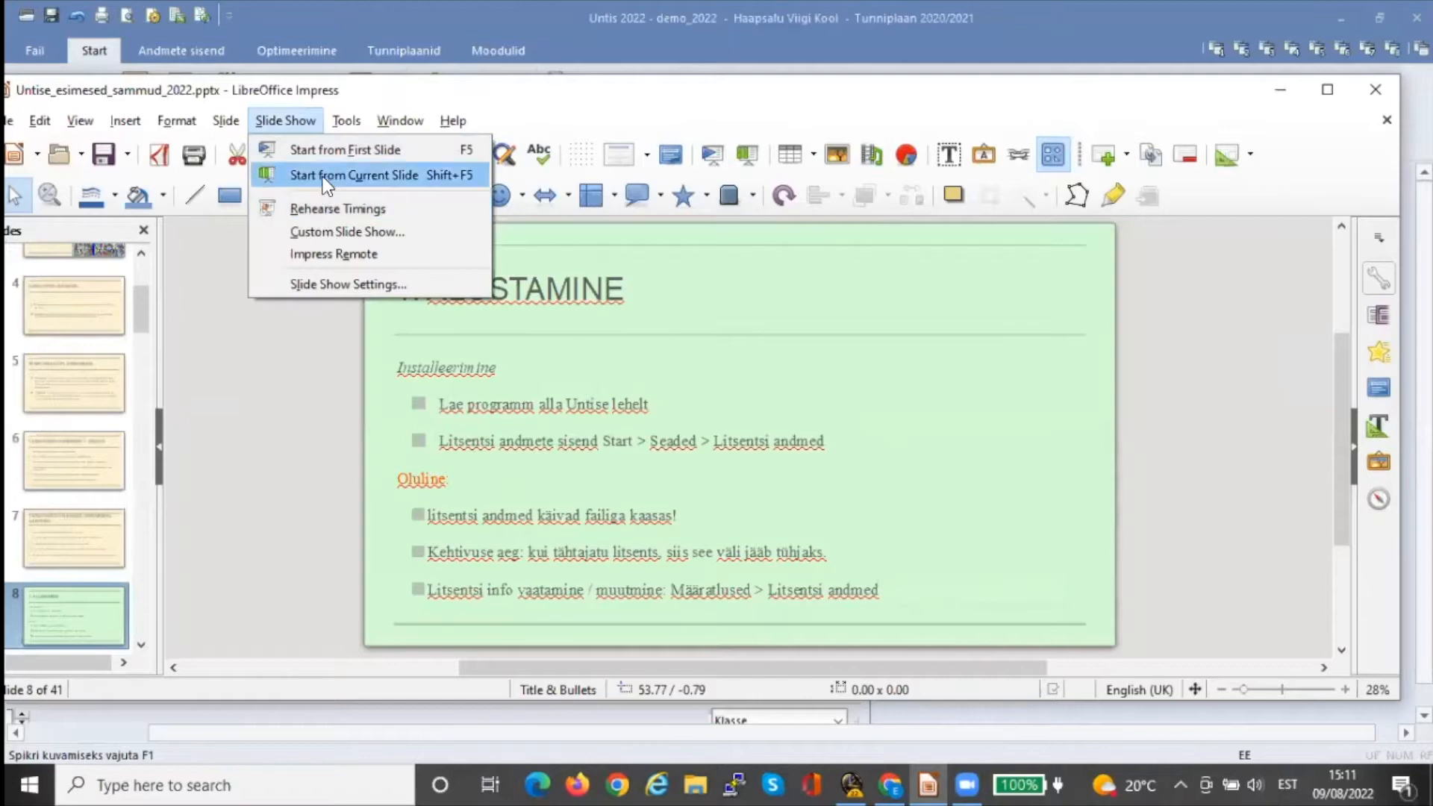
{"action": "left_click", "coordinate": [325, 182]}
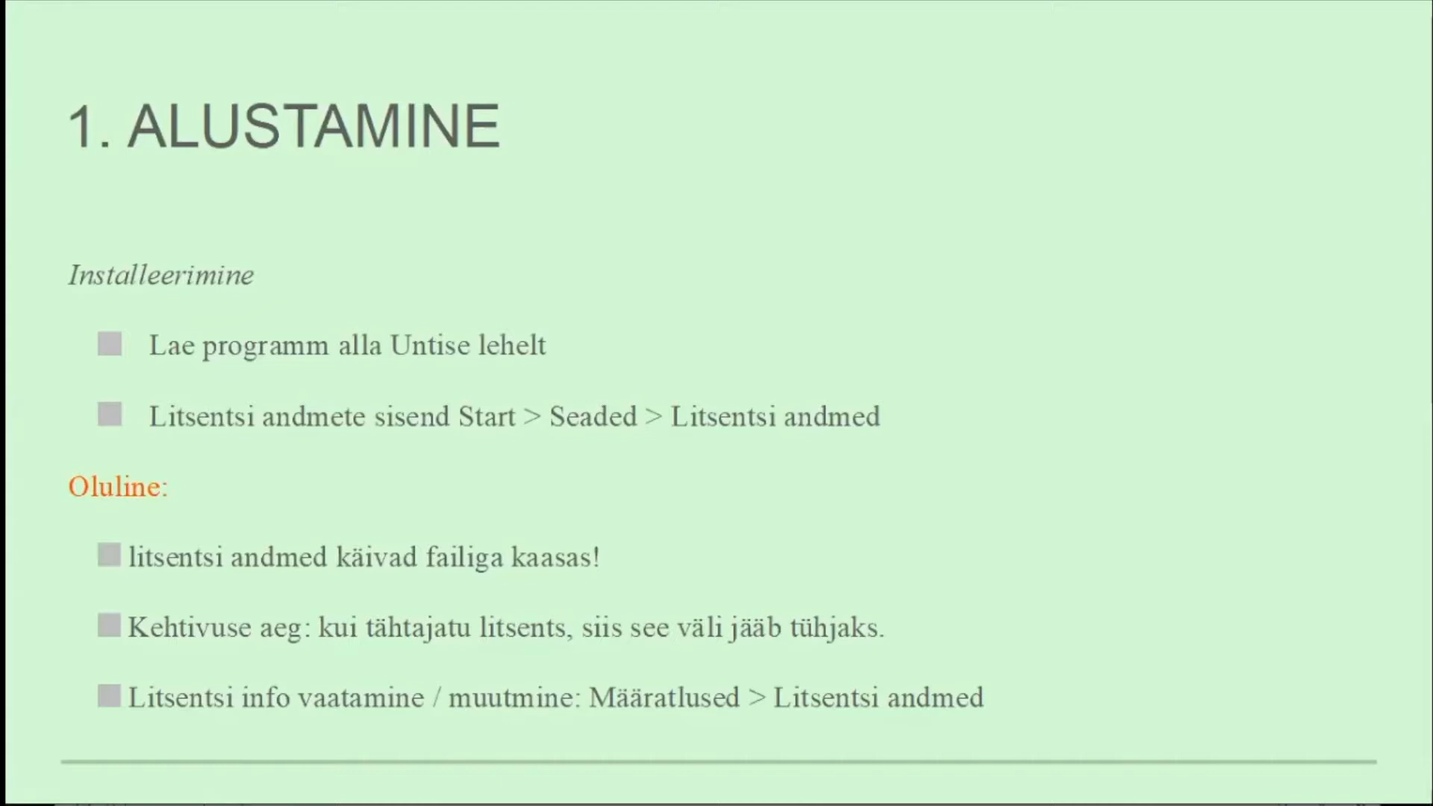
{"action": "key", "text": "Right"}
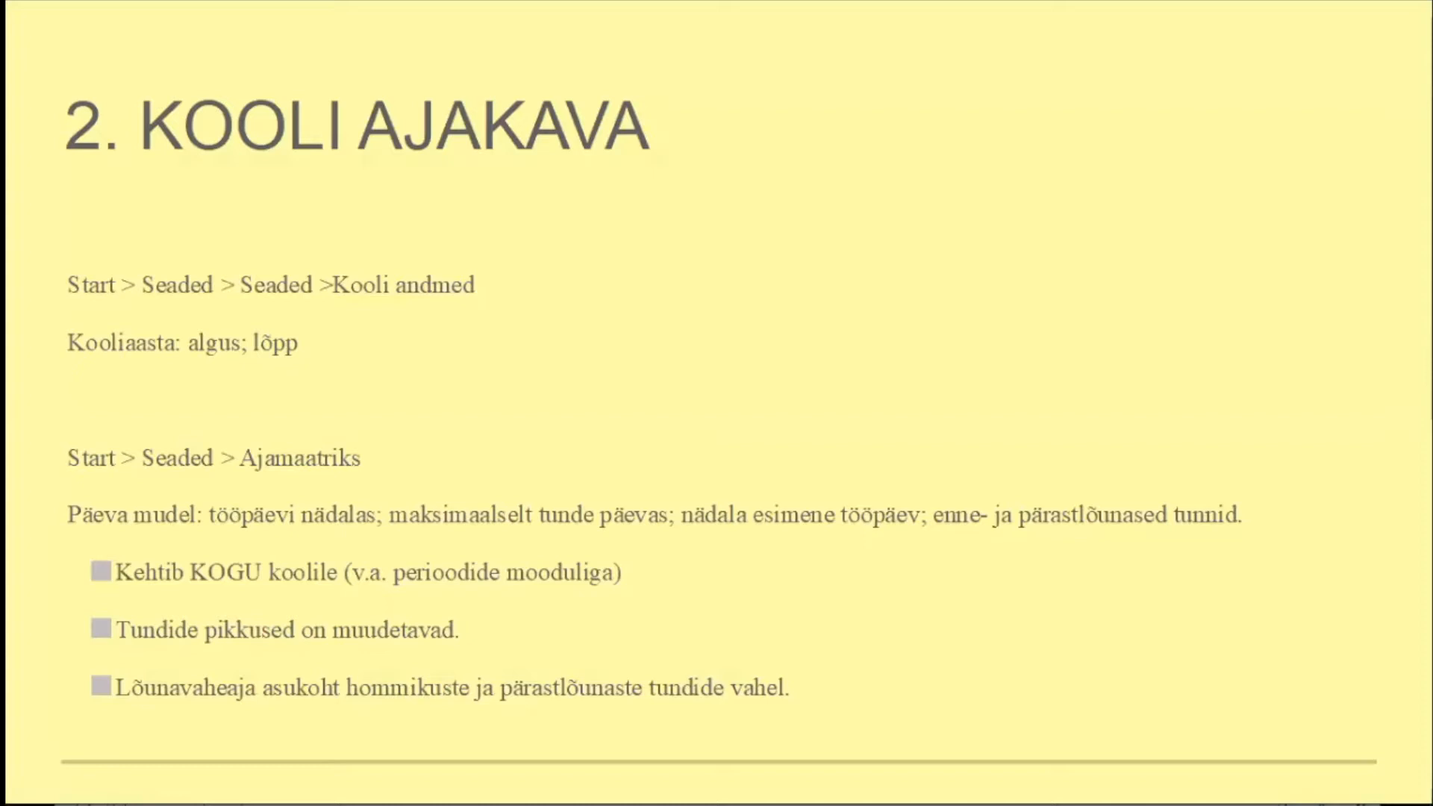
{"action": "key", "text": "Escape"}
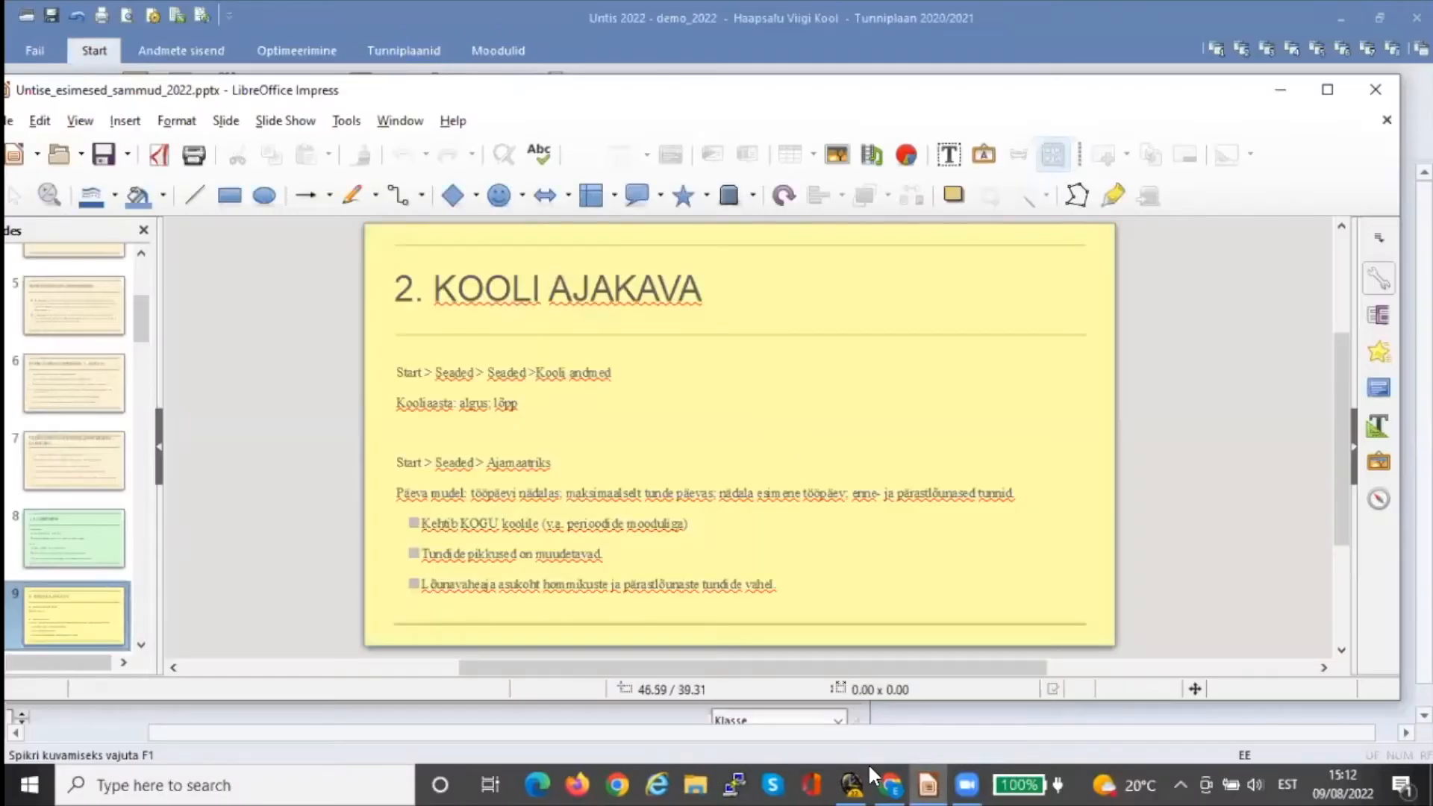
Switch to Untis and set the school year start date (Alates) to 30/08/2021 in the general school data settings
{"action": "left_click", "coordinate": [852, 787]}
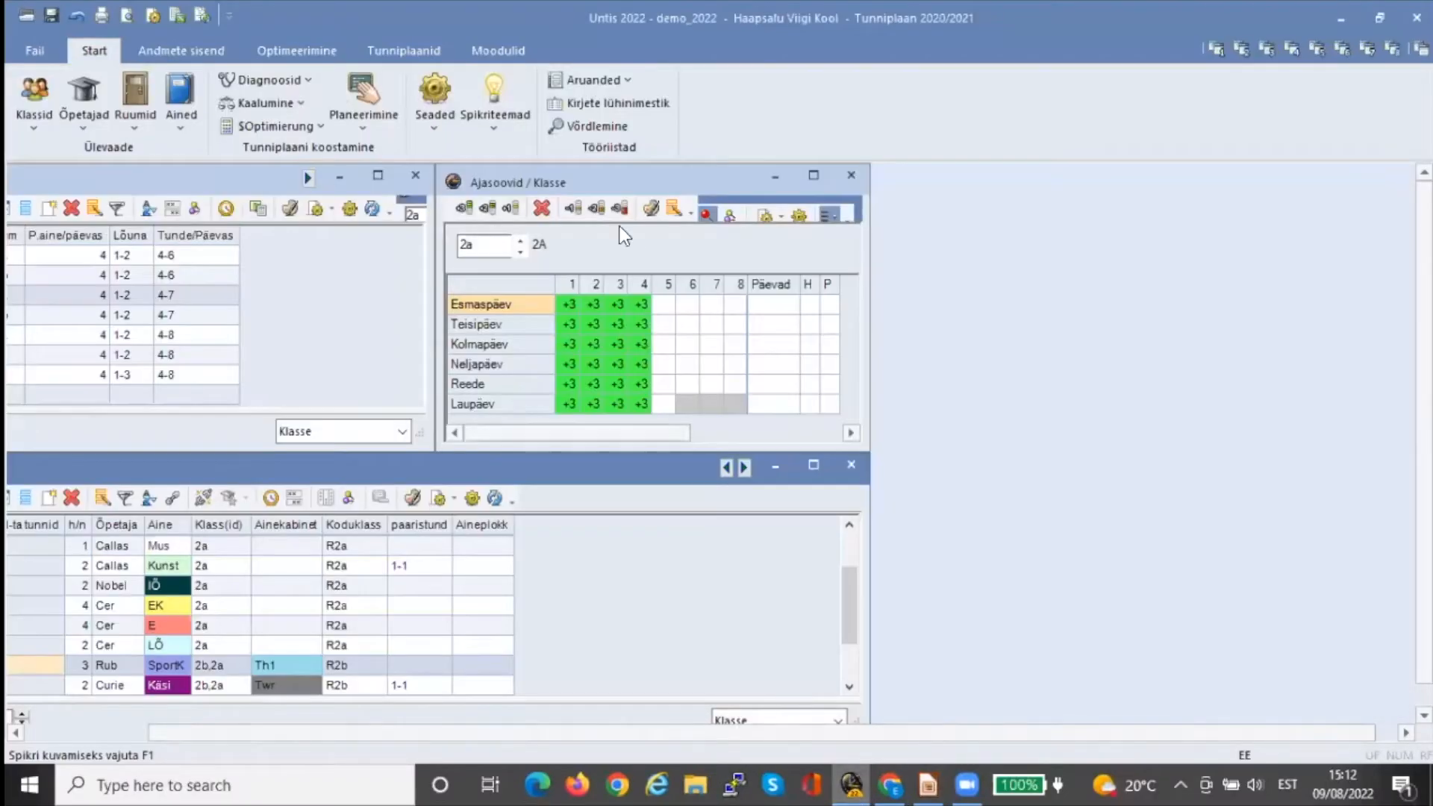
{"action": "left_click", "coordinate": [433, 121]}
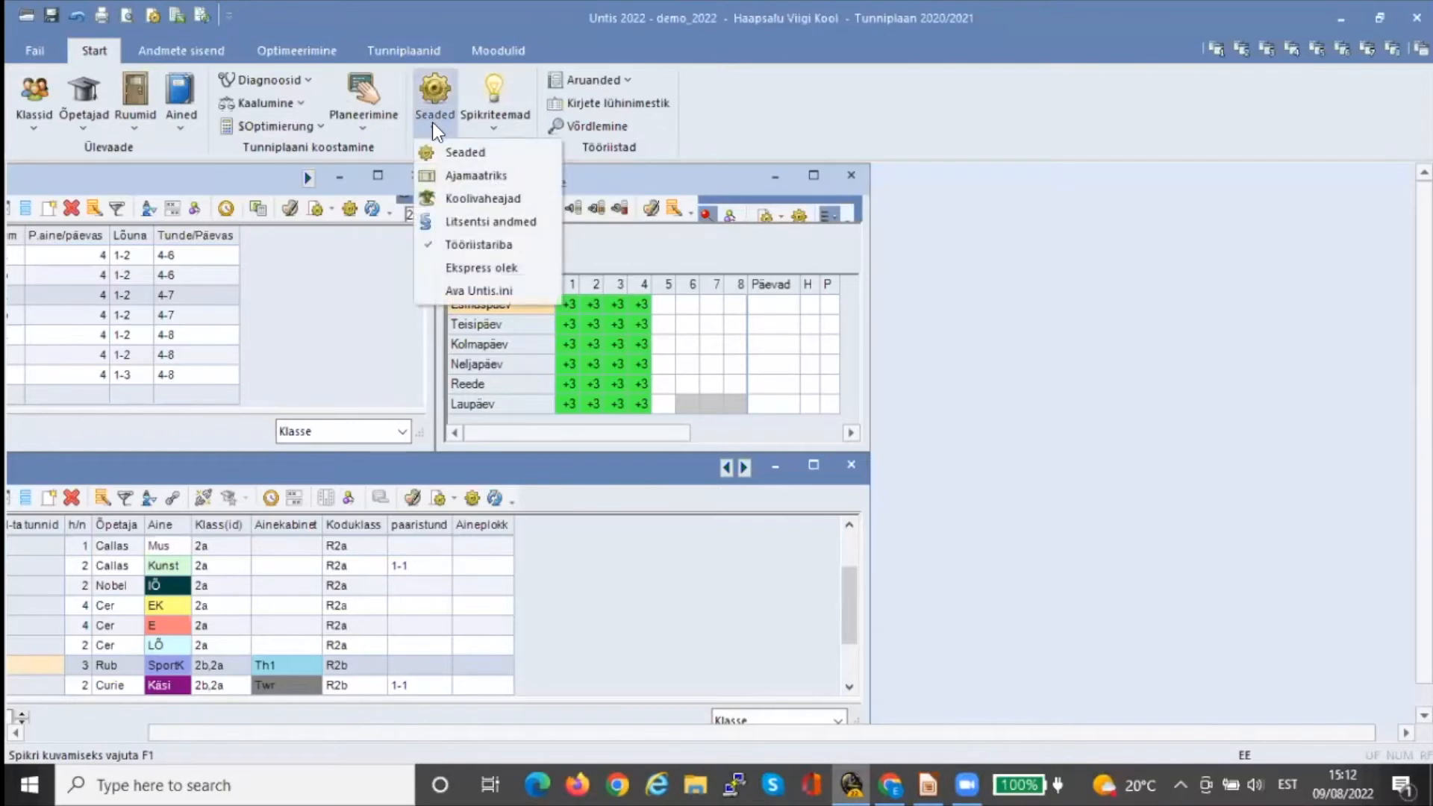
{"action": "left_click", "coordinate": [469, 157]}
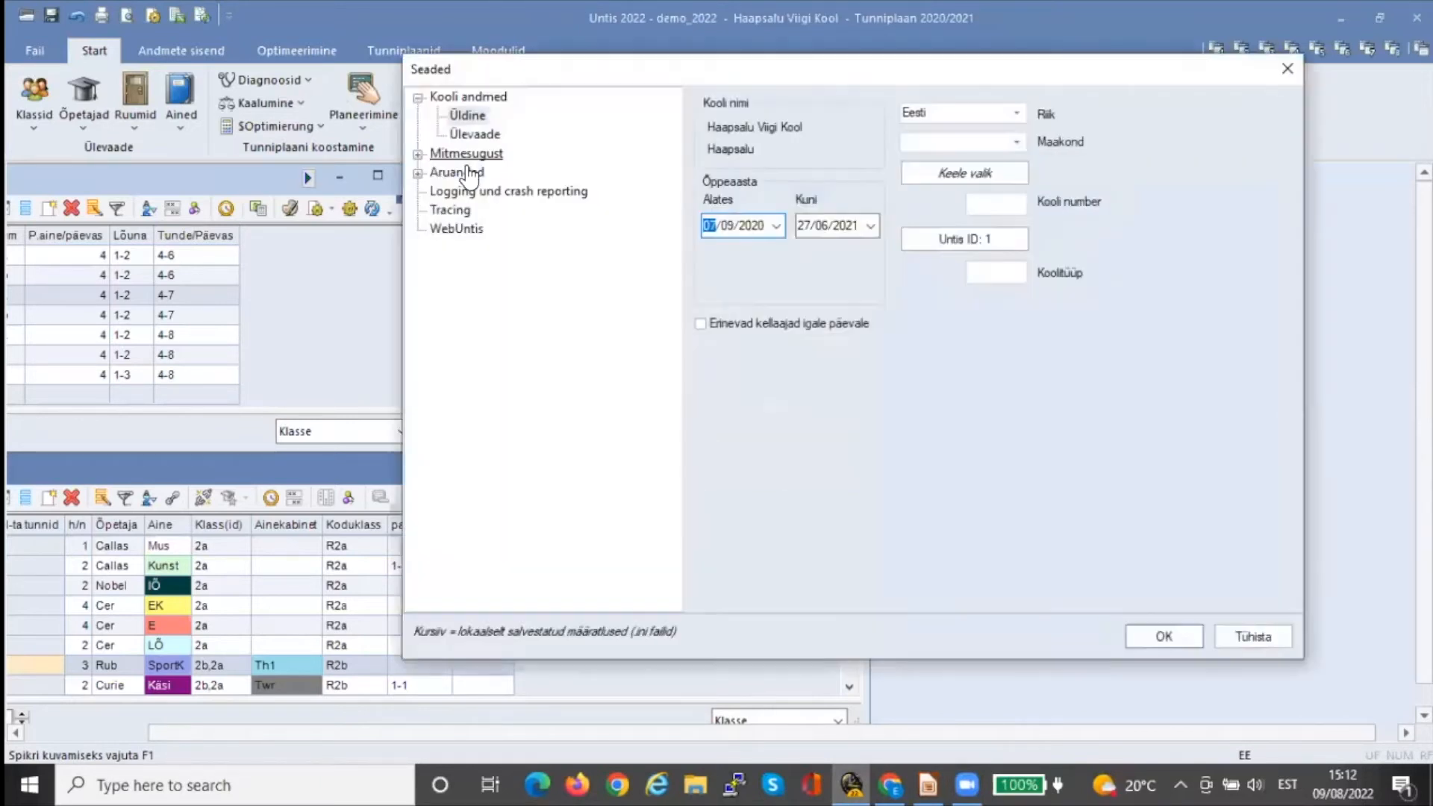
{"action": "left_click", "coordinate": [470, 115]}
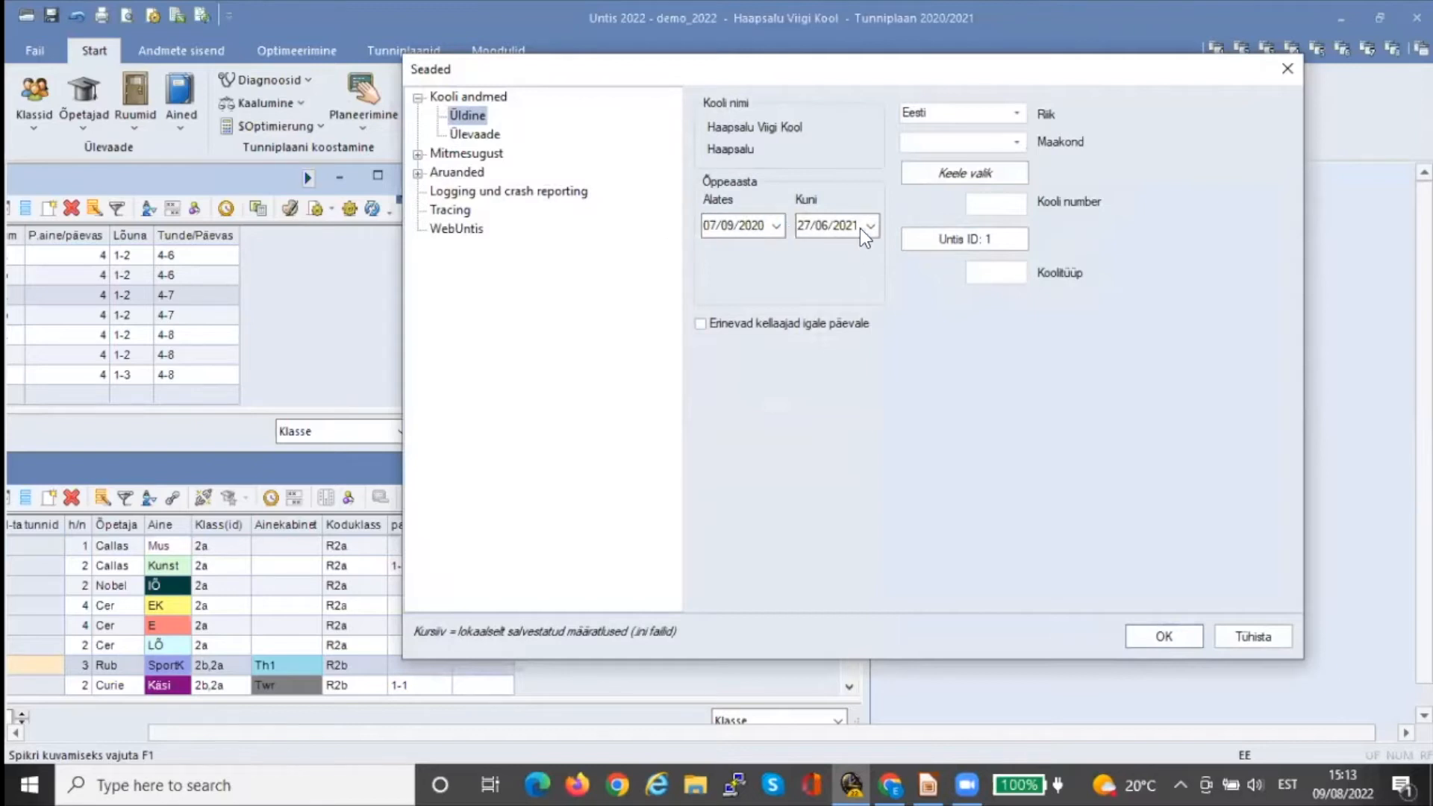
{"action": "left_click", "coordinate": [775, 228]}
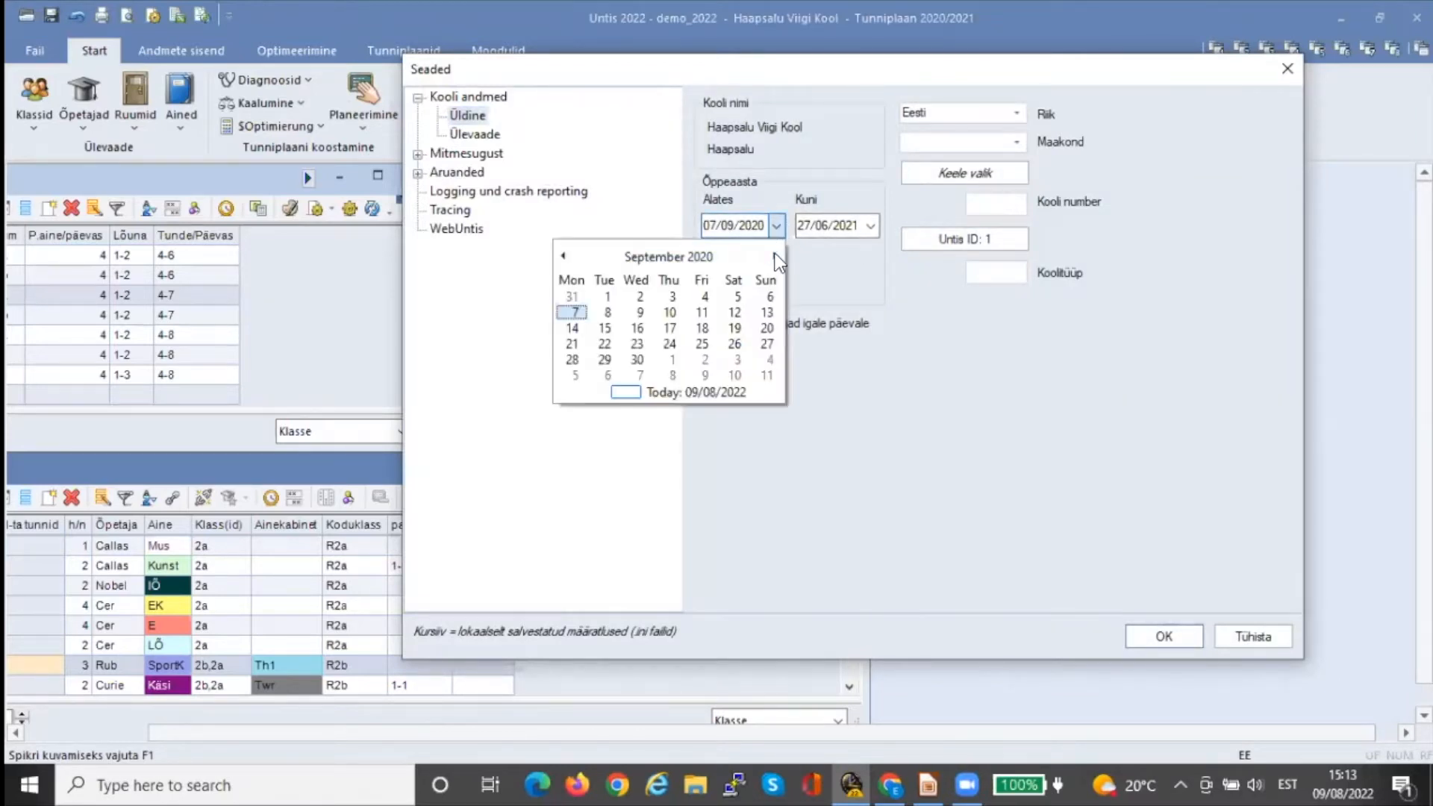
{"action": "left_click", "coordinate": [775, 257]}
{"action": "left_click", "coordinate": [775, 257]}
{"action": "left_click", "coordinate": [775, 257]}
{"action": "left_click", "coordinate": [775, 257]}
{"action": "left_click", "coordinate": [775, 257]}
{"action": "left_click", "coordinate": [774, 257]}
{"action": "left_click", "coordinate": [775, 257]}
{"action": "left_click", "coordinate": [775, 256]}
{"action": "left_click", "coordinate": [774, 257]}
{"action": "left_click", "coordinate": [775, 257]}
{"action": "left_click", "coordinate": [775, 257]}
{"action": "left_click", "coordinate": [775, 257]}
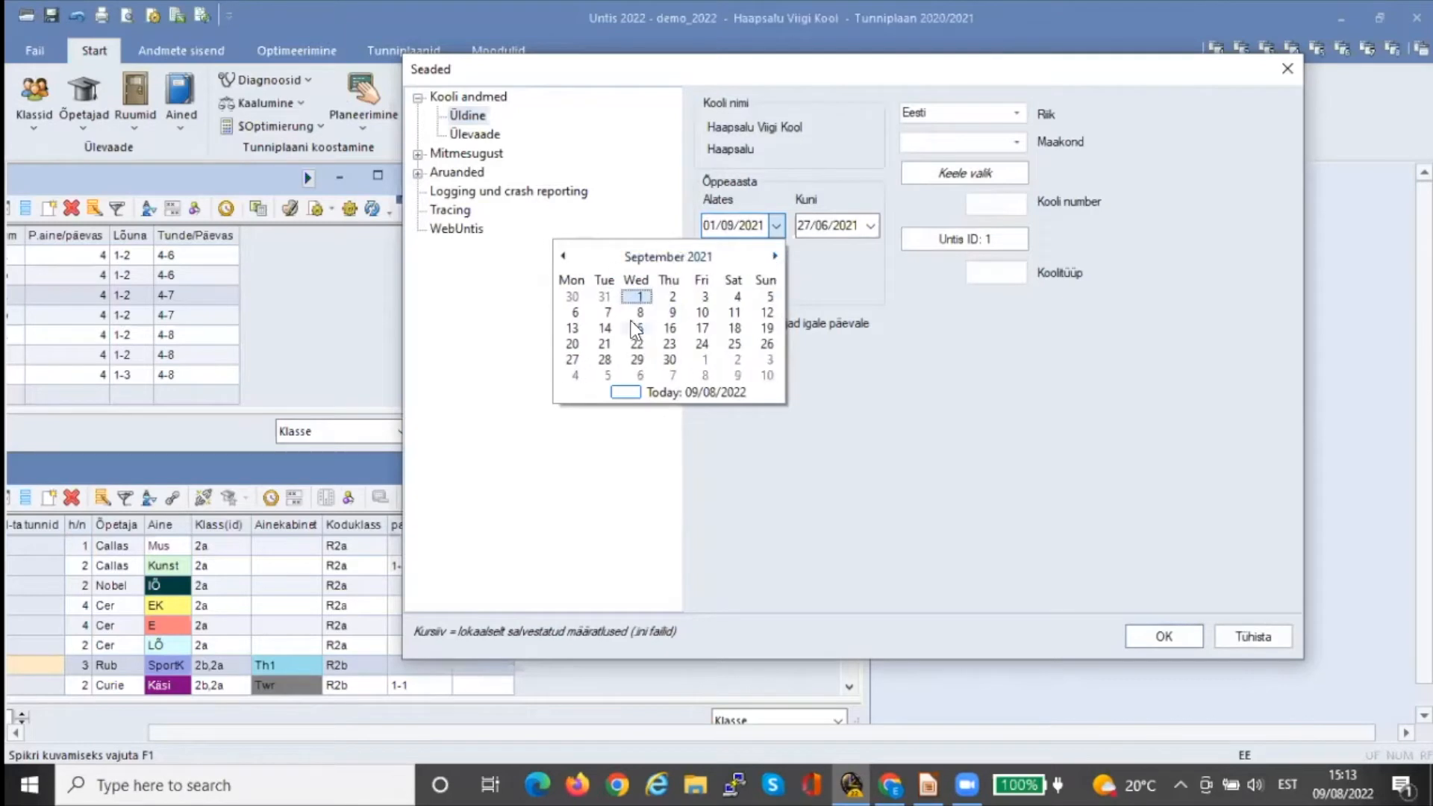
{"action": "left_click", "coordinate": [567, 297]}
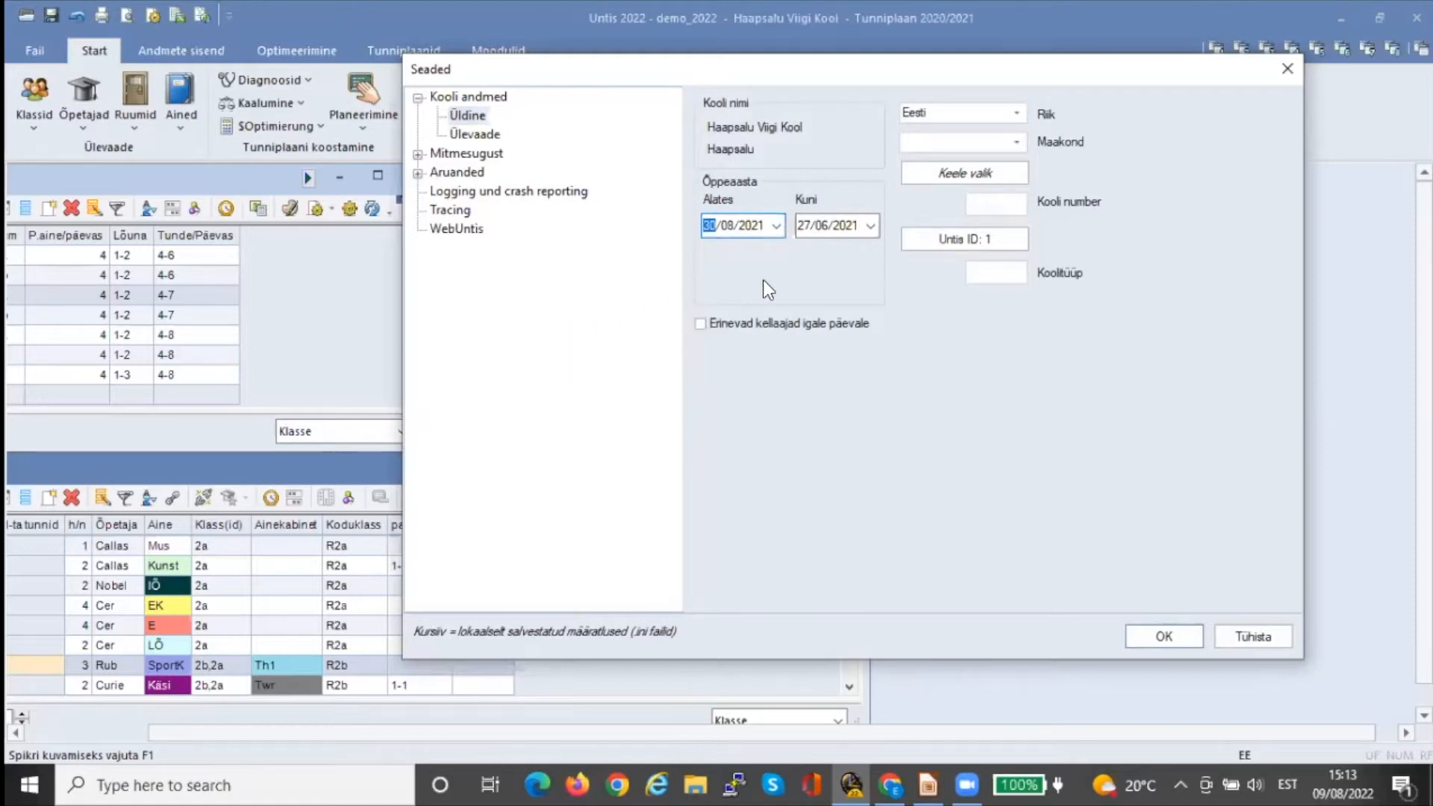
Set the school year end date (Kuni) to 11/06/2023 and apply the settings
{"action": "left_click", "coordinate": [872, 224]}
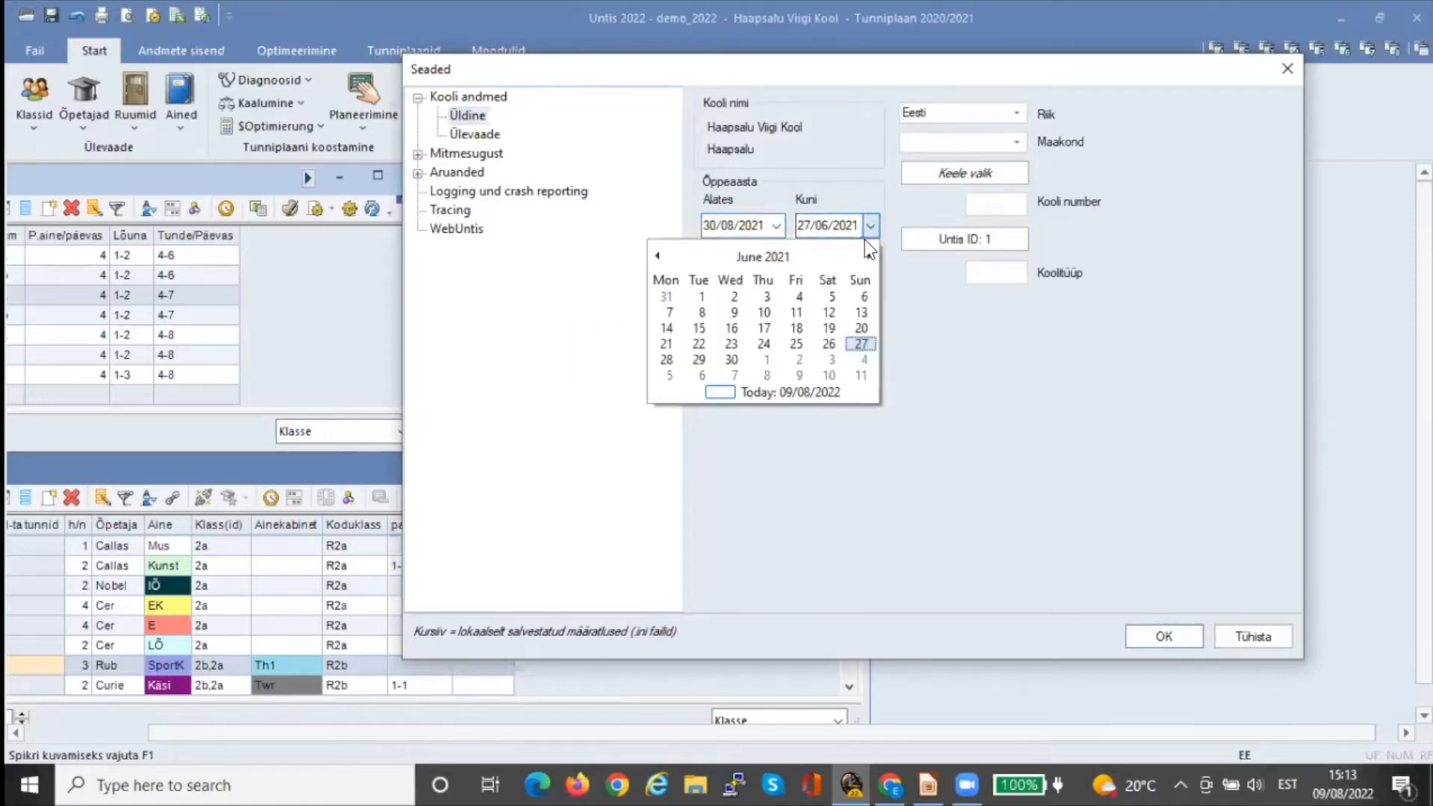
{"action": "left_click", "coordinate": [869, 255]}
{"action": "left_click", "coordinate": [869, 255]}
{"action": "left_click", "coordinate": [869, 256]}
{"action": "left_click", "coordinate": [869, 255]}
{"action": "left_click", "coordinate": [870, 256]}
{"action": "left_click", "coordinate": [870, 255]}
{"action": "left_click", "coordinate": [870, 255]}
{"action": "left_click", "coordinate": [870, 255]}
{"action": "left_click", "coordinate": [870, 256]}
{"action": "left_click", "coordinate": [869, 255]}
{"action": "left_click", "coordinate": [870, 255]}
{"action": "left_click", "coordinate": [870, 255]}
{"action": "left_click", "coordinate": [869, 255]}
{"action": "left_click", "coordinate": [870, 255]}
{"action": "left_click", "coordinate": [869, 256]}
{"action": "left_click", "coordinate": [870, 256]}
{"action": "left_click", "coordinate": [870, 256]}
{"action": "left_click", "coordinate": [870, 255]}
{"action": "left_click", "coordinate": [869, 255]}
{"action": "left_click", "coordinate": [869, 255]}
{"action": "left_click", "coordinate": [869, 256]}
{"action": "left_click", "coordinate": [870, 255]}
{"action": "left_click", "coordinate": [869, 256]}
{"action": "left_click", "coordinate": [870, 255]}
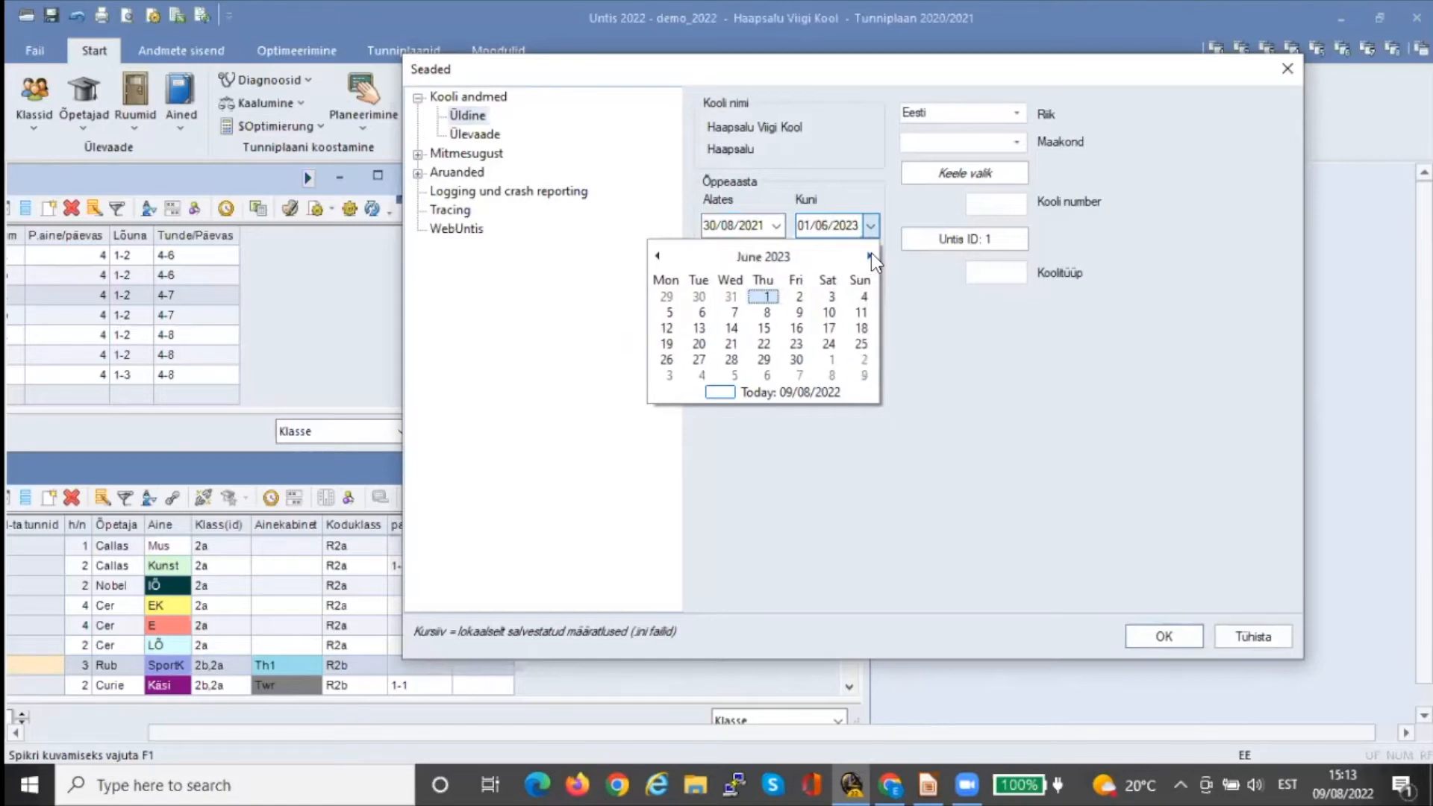
{"action": "left_click", "coordinate": [858, 316]}
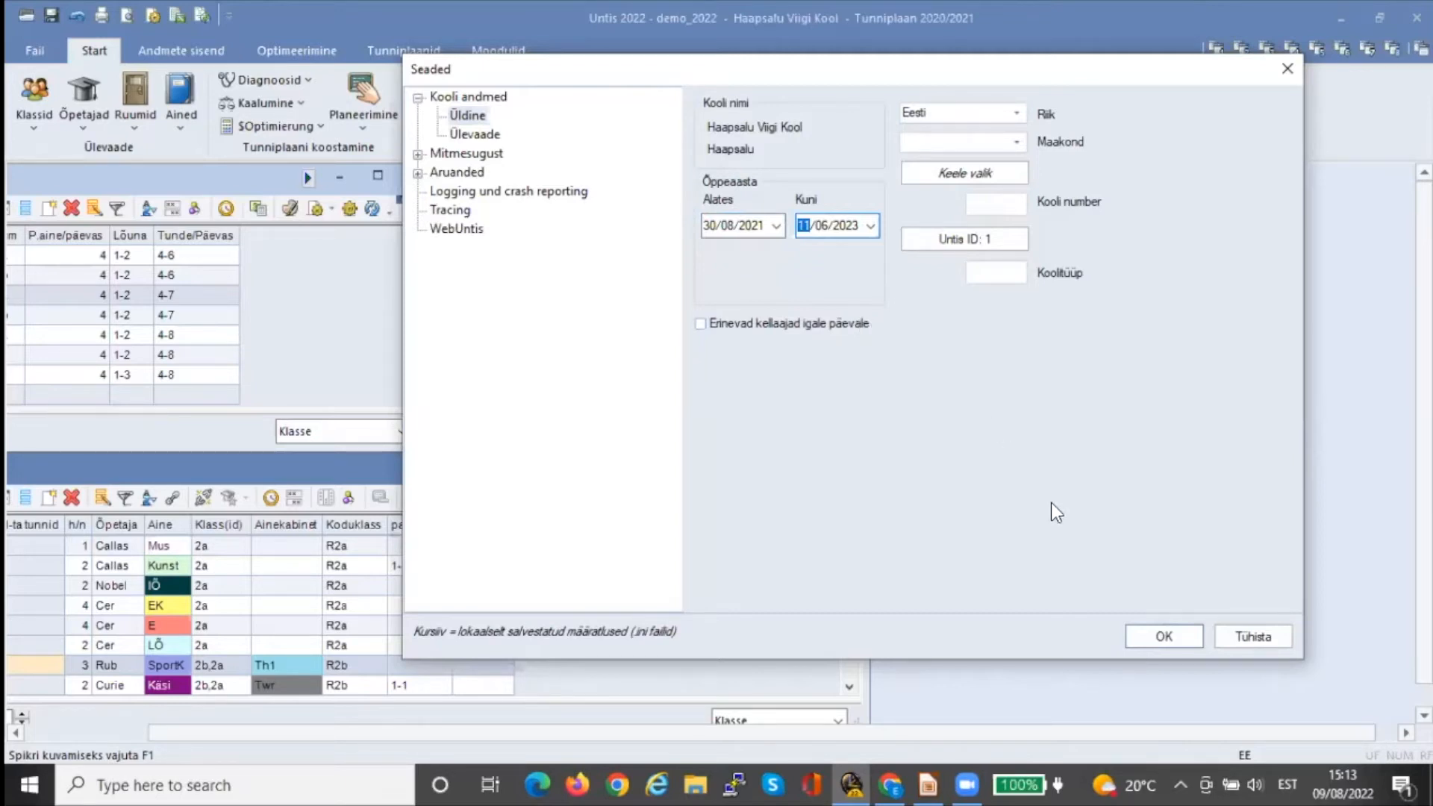
{"action": "left_click", "coordinate": [1168, 636]}
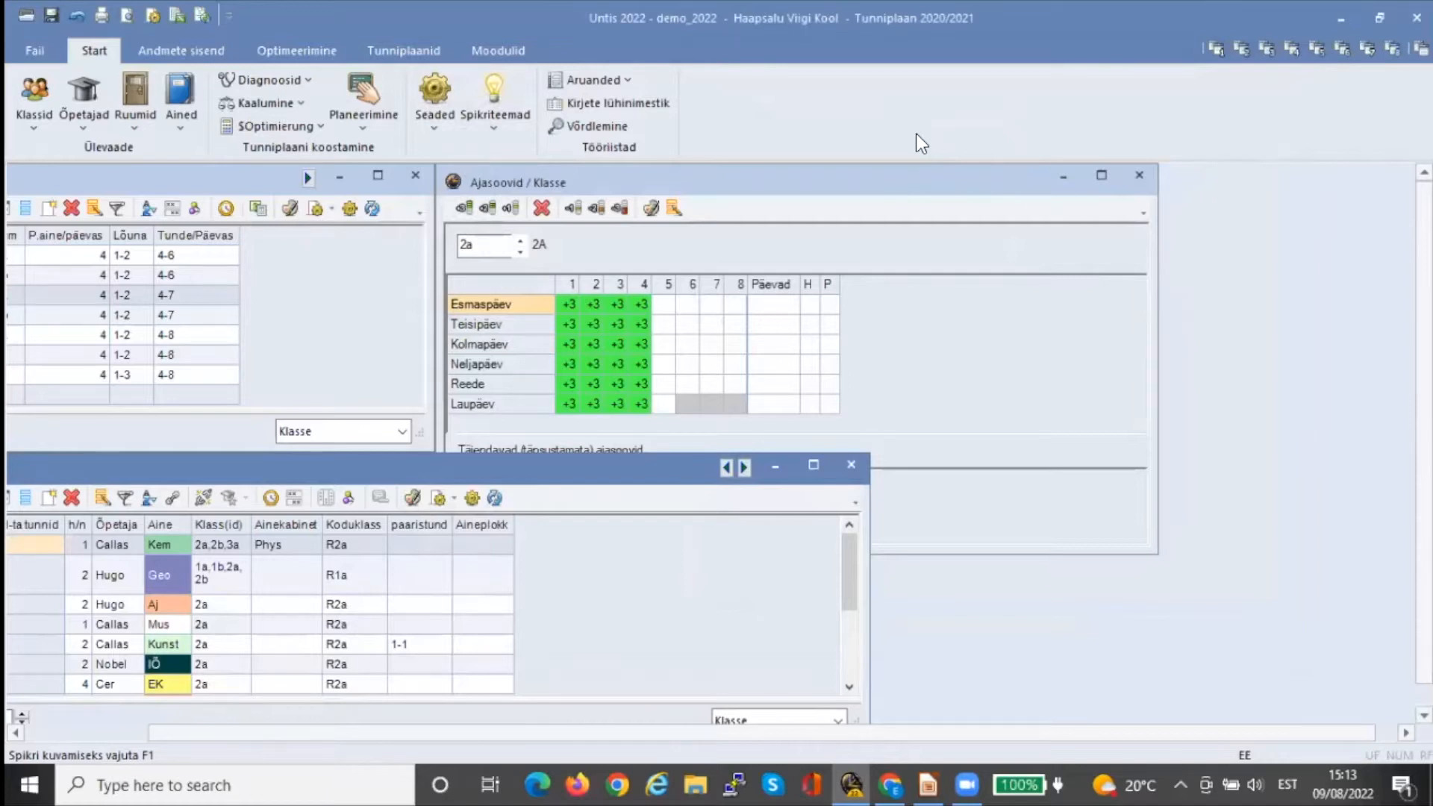
Open the new school year (Uus kooliaasta) dialog, review its options and cancel it
{"action": "left_click", "coordinate": [32, 47]}
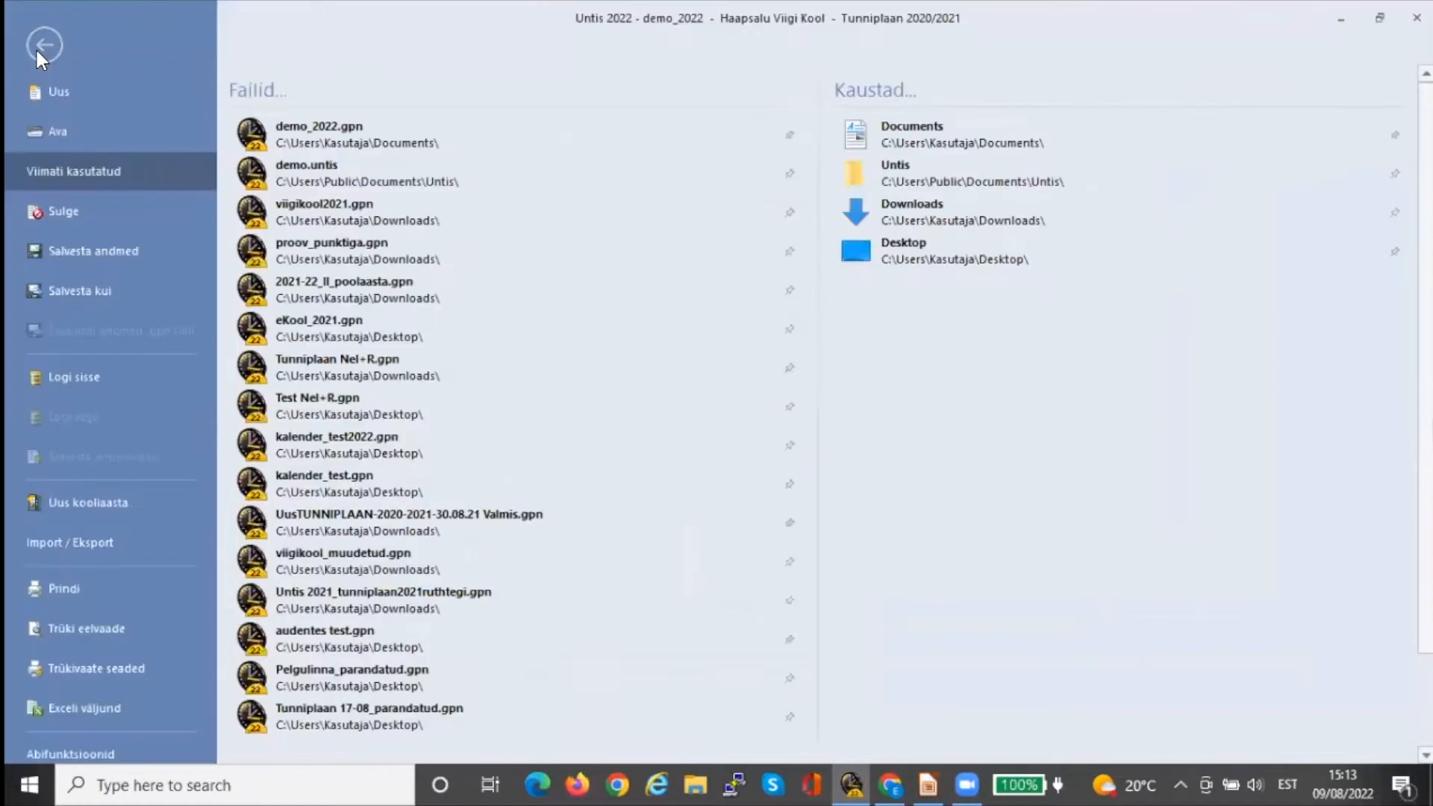
{"action": "left_click", "coordinate": [83, 499]}
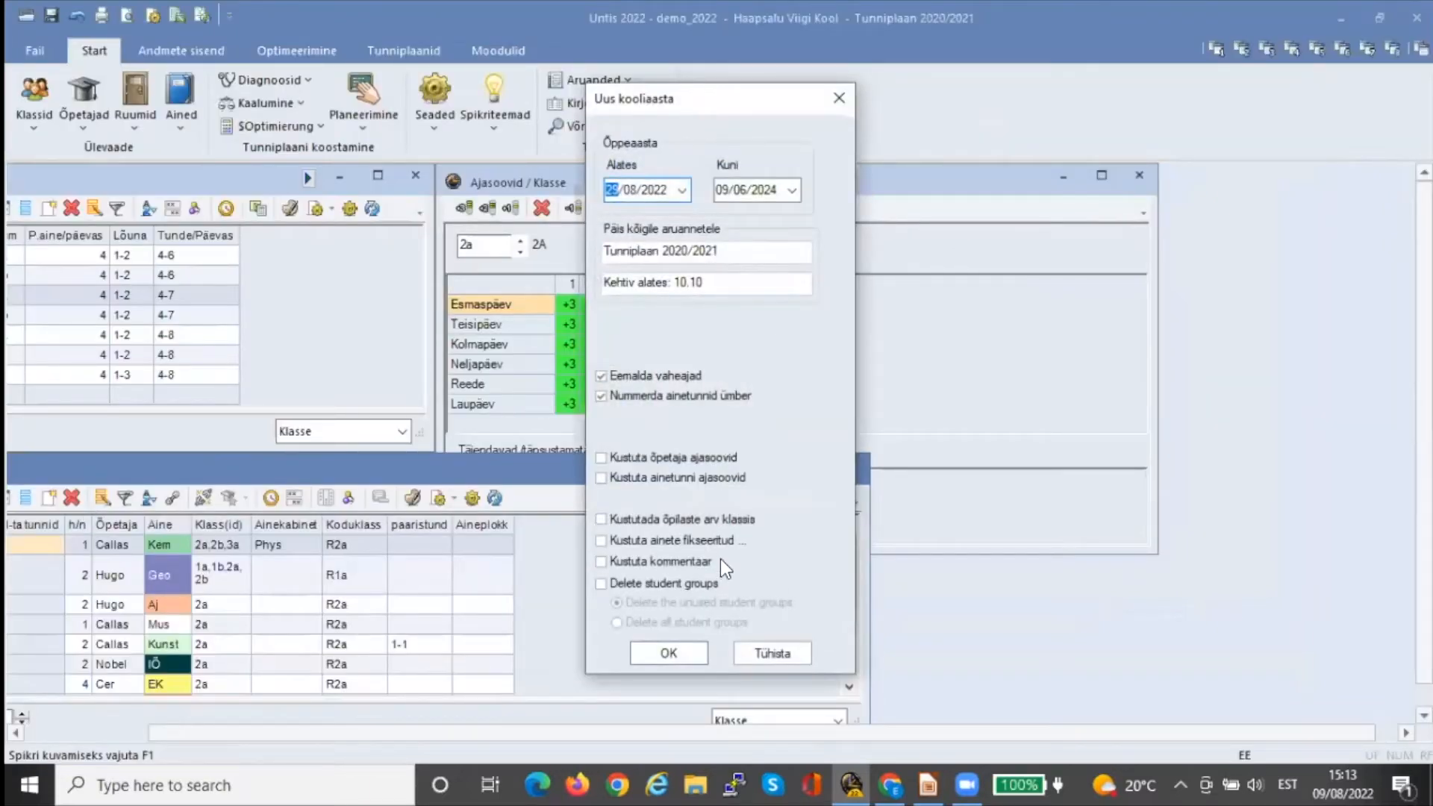
{"action": "left_click", "coordinate": [778, 653]}
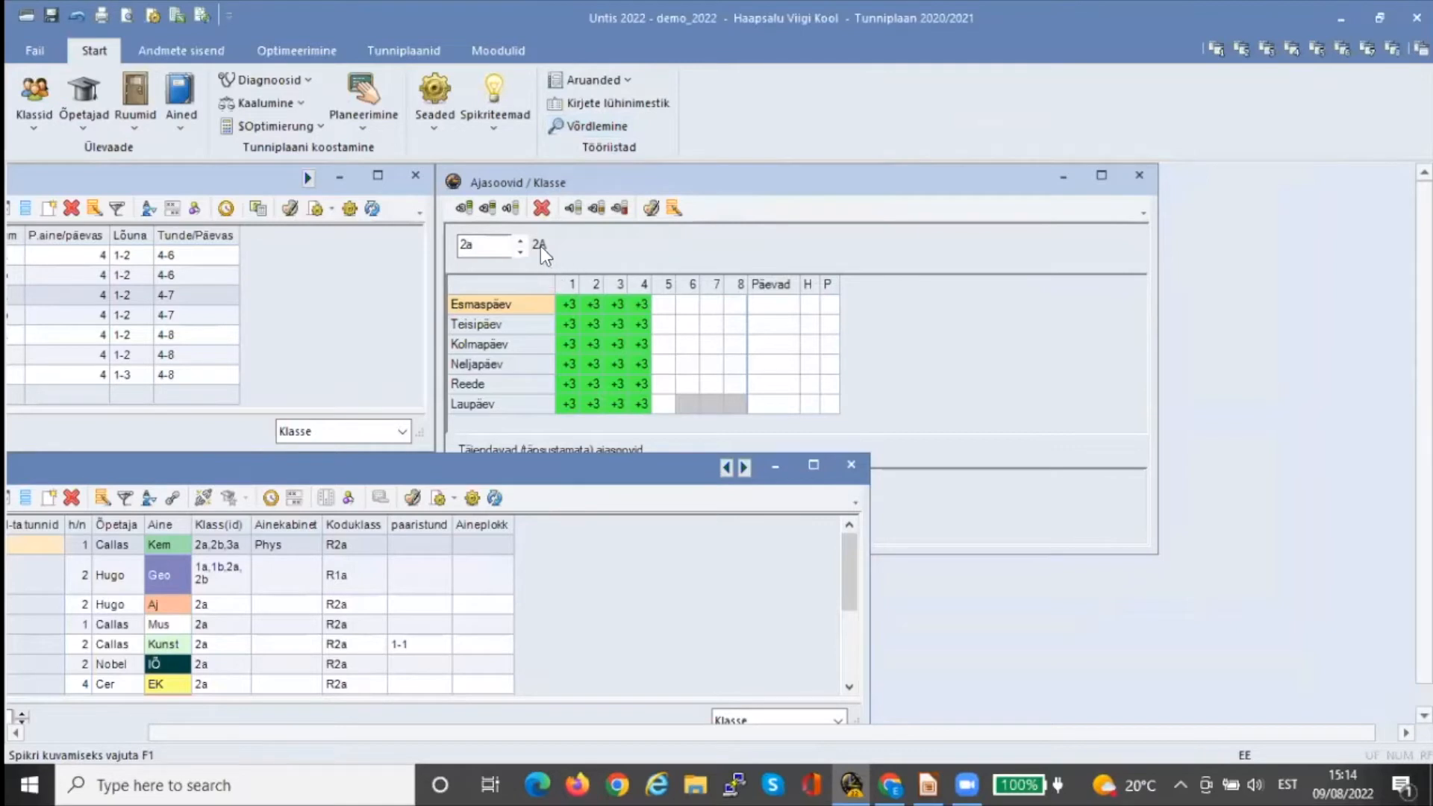
Open the time grid settings (Ajamaatriks) and set the number of school days (Päevade arv) to 5
{"action": "left_click", "coordinate": [432, 124]}
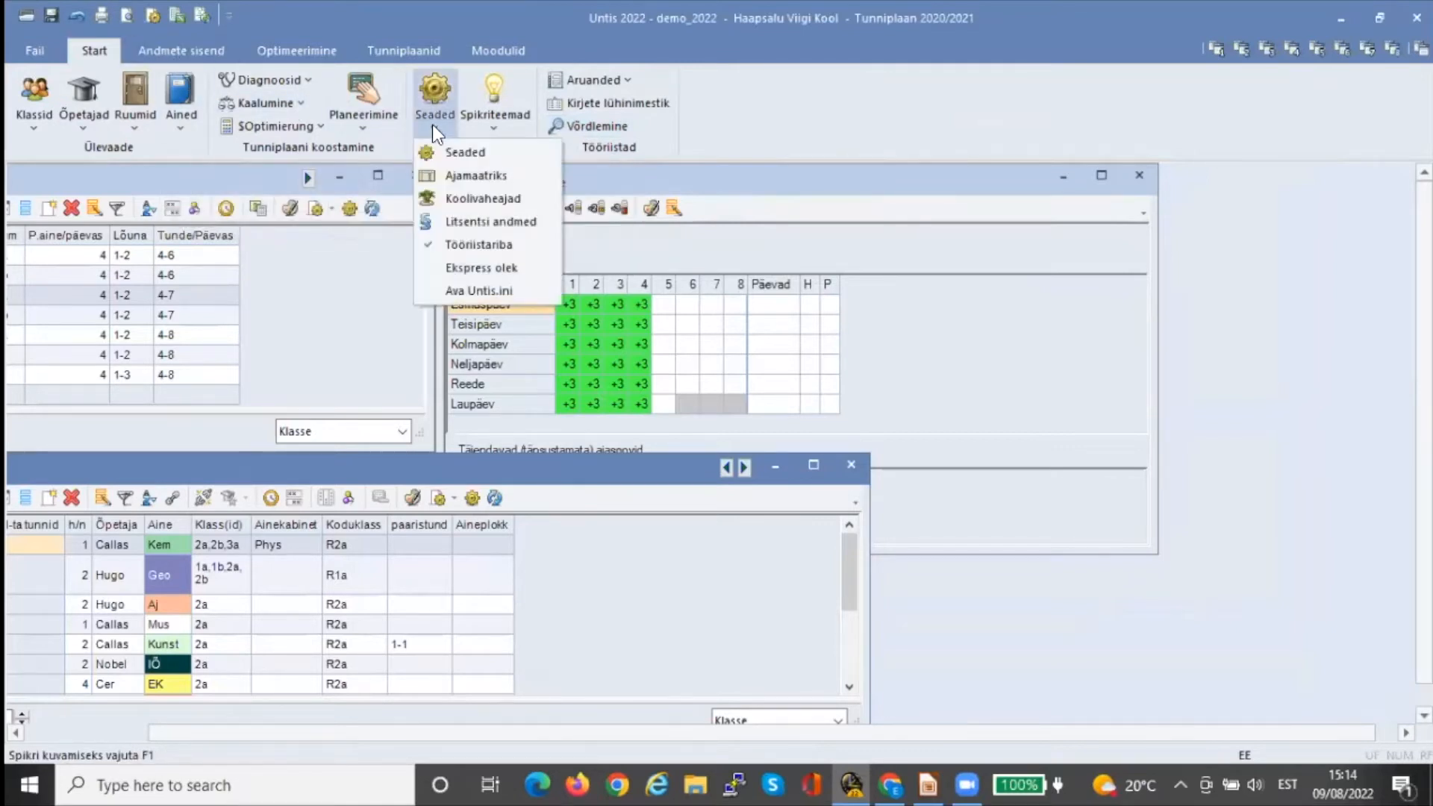
{"action": "left_click", "coordinate": [476, 175]}
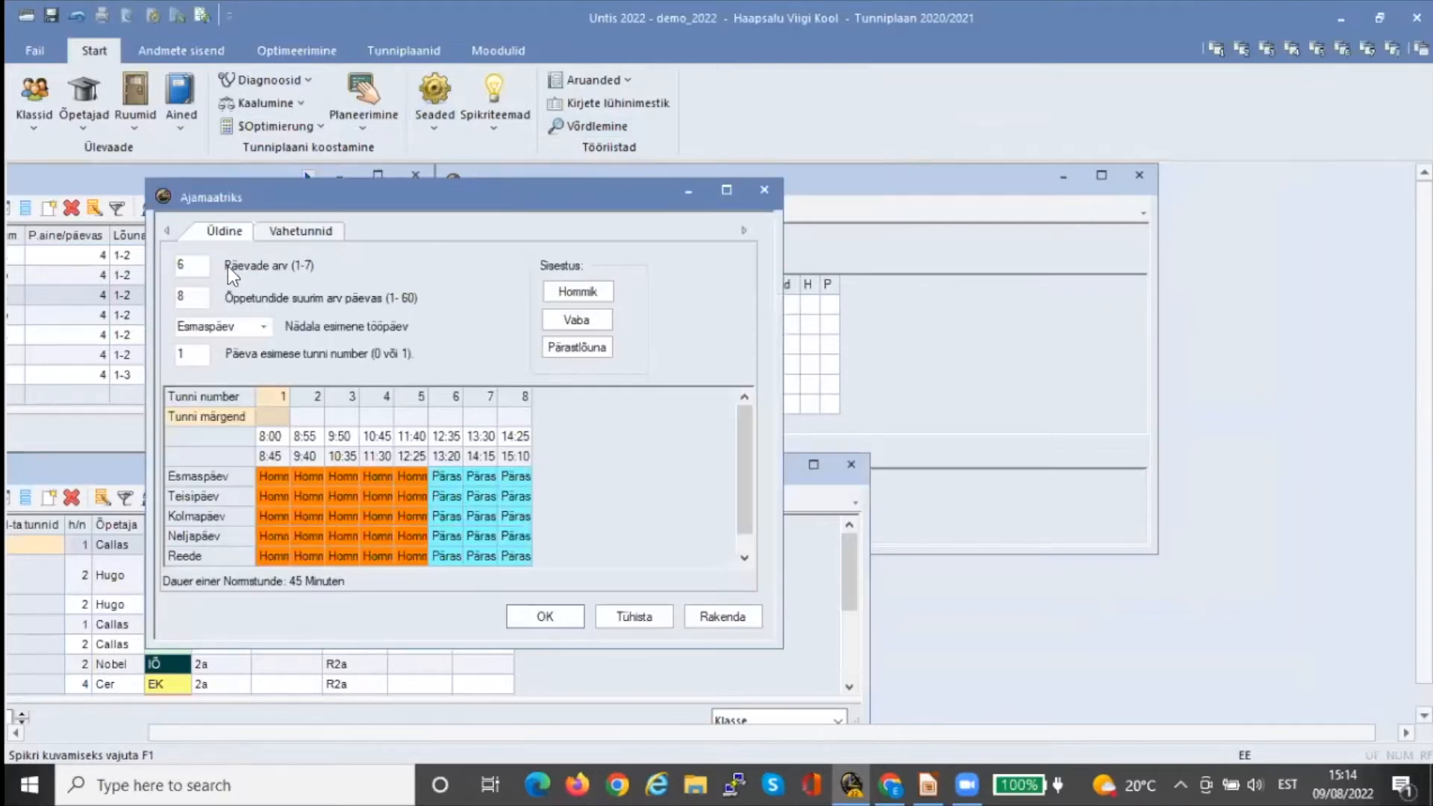
{"action": "left_click", "coordinate": [198, 268]}
{"action": "key", "text": "BackSpace"}
{"action": "type", "text": "5"}
Mark lesson 5 as afternoon (Pärastlõuna) for Monday through Friday in the time grid
{"action": "left_click", "coordinate": [582, 347]}
{"action": "left_click_drag", "start_coordinate": [416, 481], "coordinate": [425, 552]}
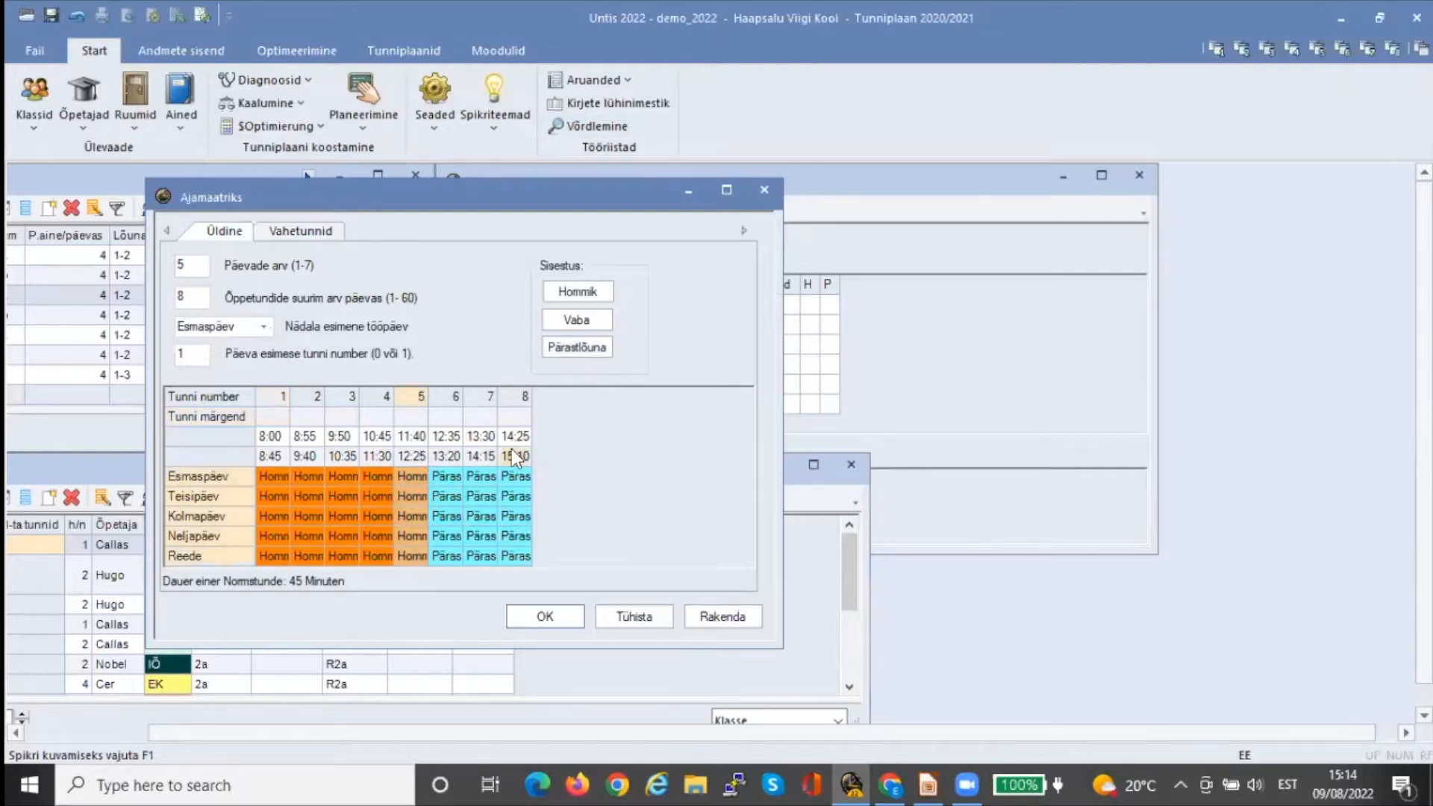
{"action": "left_click", "coordinate": [573, 348]}
{"action": "left_click", "coordinate": [447, 495]}
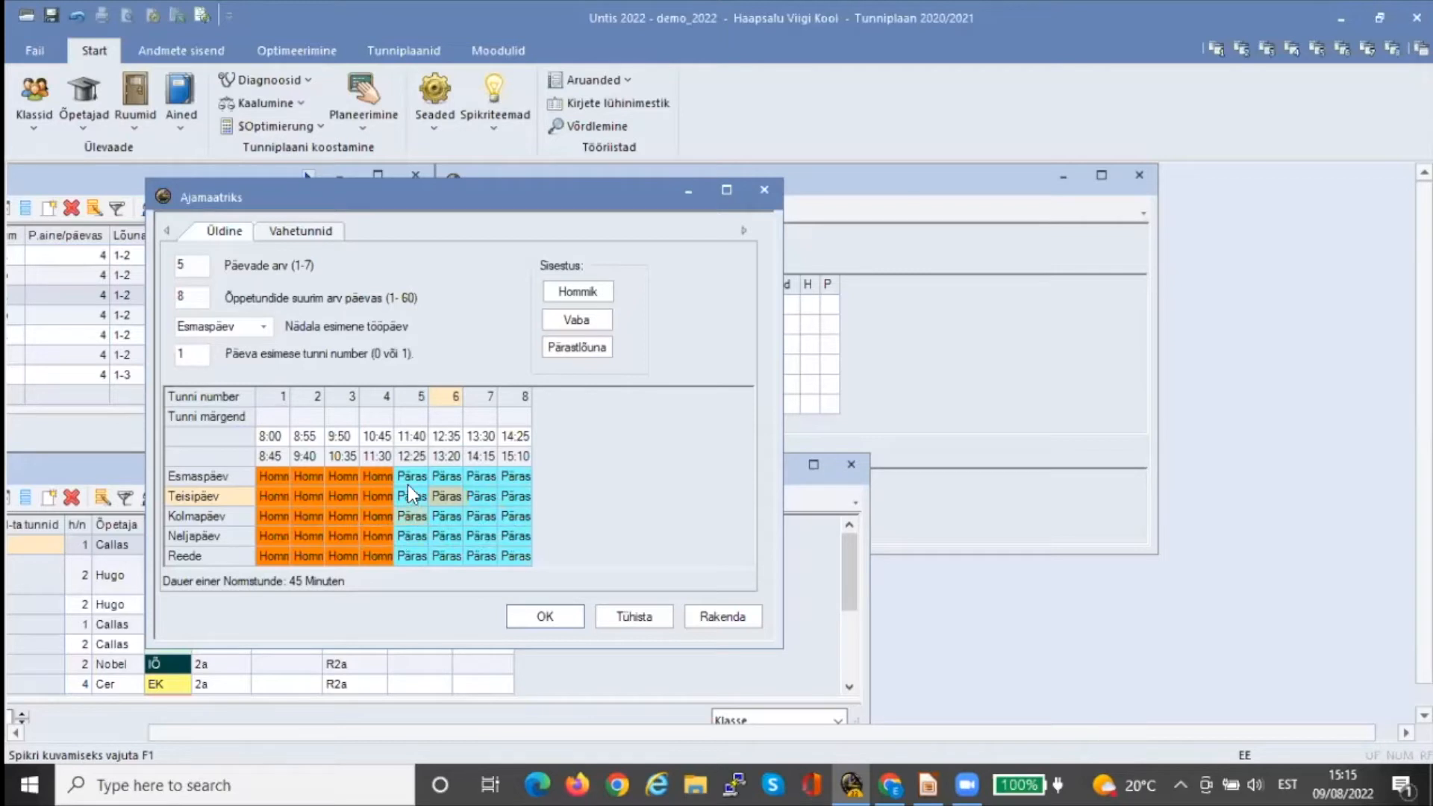
Set the start time of lesson 2 to 9:00 and confirm the time grid settings
{"action": "left_click", "coordinate": [312, 440]}
{"action": "left_click", "coordinate": [316, 437]}
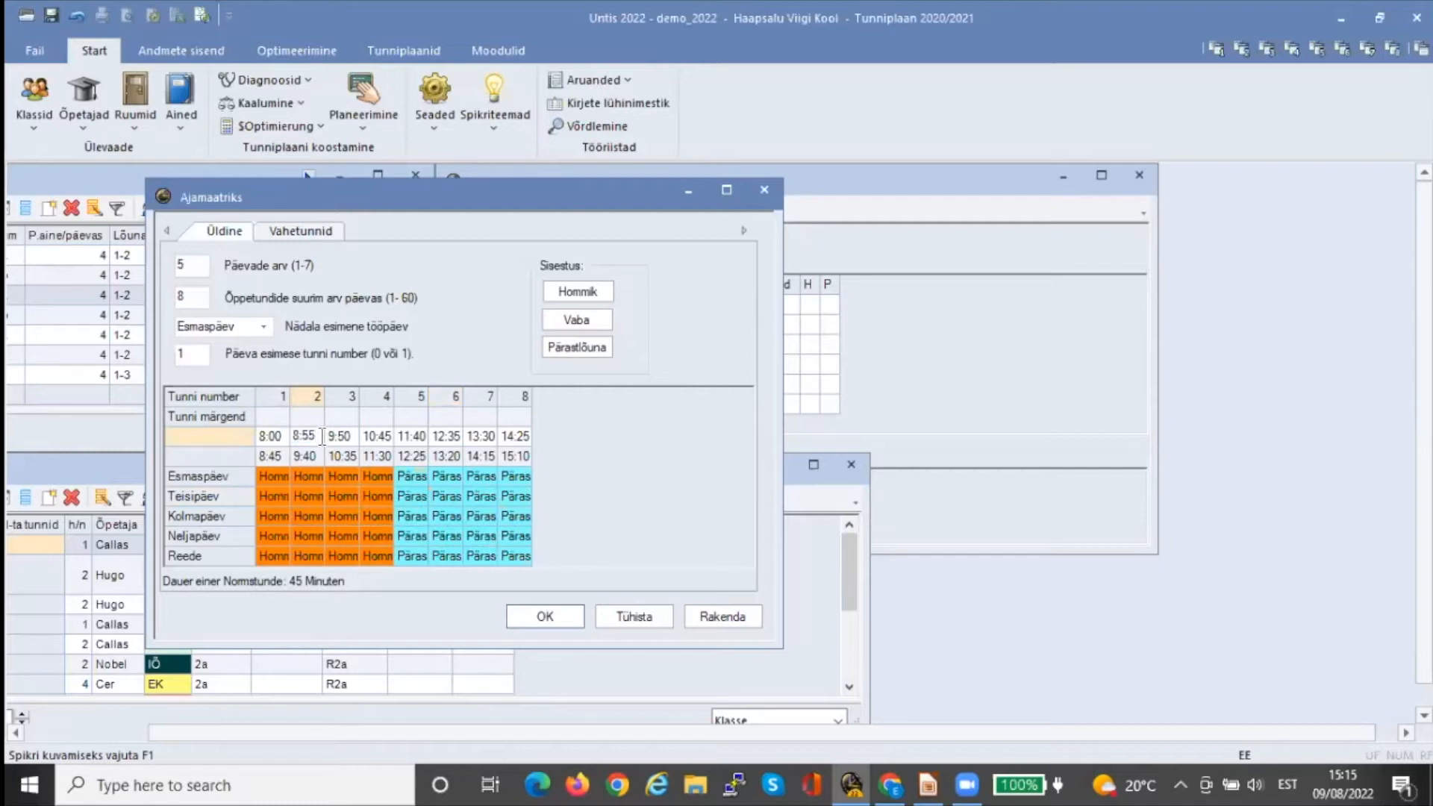
{"action": "key", "text": "BackSpace"}
{"action": "key", "text": "BackSpace"}
{"action": "key", "text": "BackSpace"}
{"action": "key", "text": "BackSpace"}
{"action": "type", "text": "9:00"}
{"action": "left_click", "coordinate": [539, 619]}
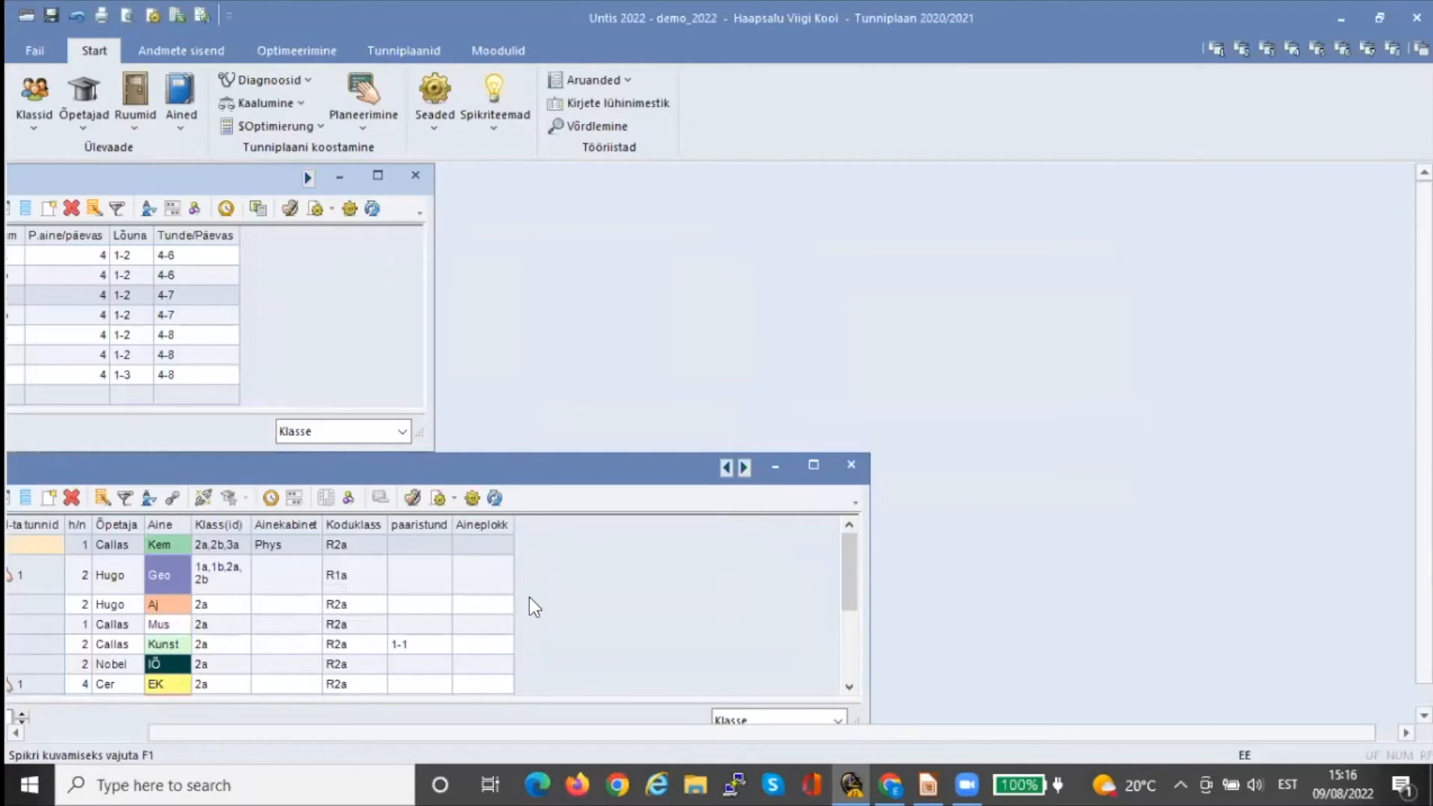
Reopen the classes overview (Klassid) with its time requests and timetable windows
{"action": "left_click_drag", "start_coordinate": [589, 733], "coordinate": [425, 735]}
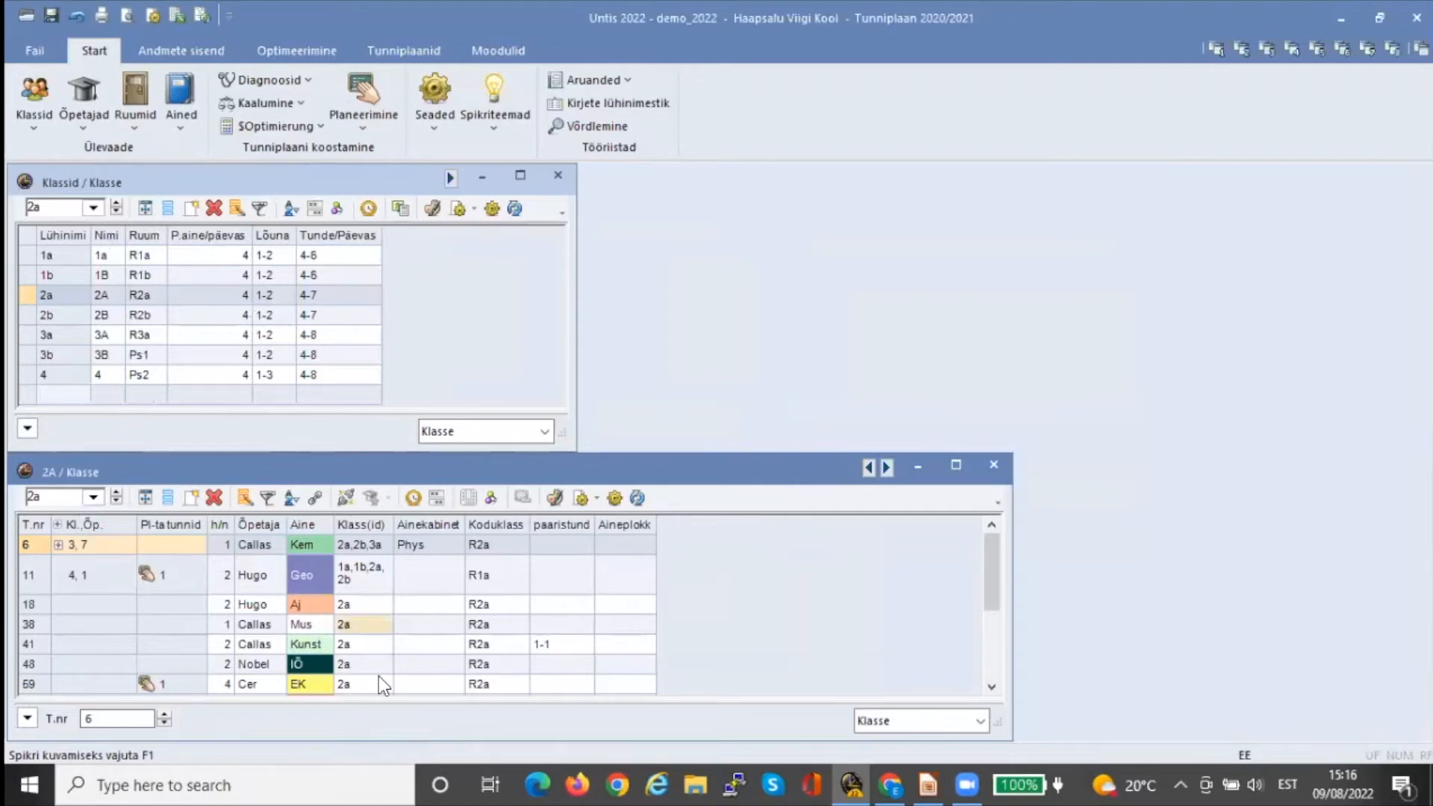
{"action": "left_click", "coordinate": [21, 87]}
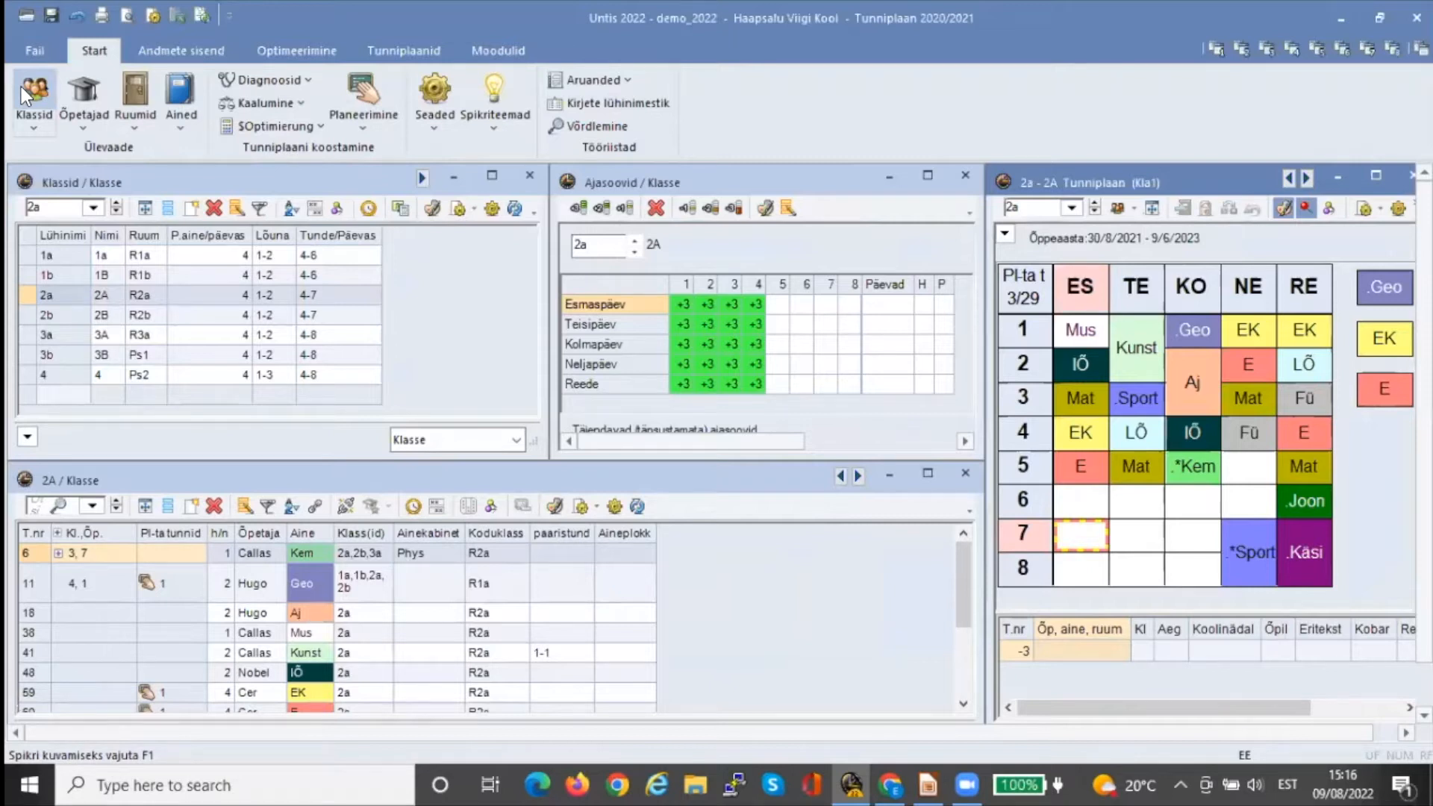
Open the school holidays calendar (Koolivaheajad) and toggle the holiday marking of 24 December 2021 off and on again
{"action": "left_click", "coordinate": [436, 127]}
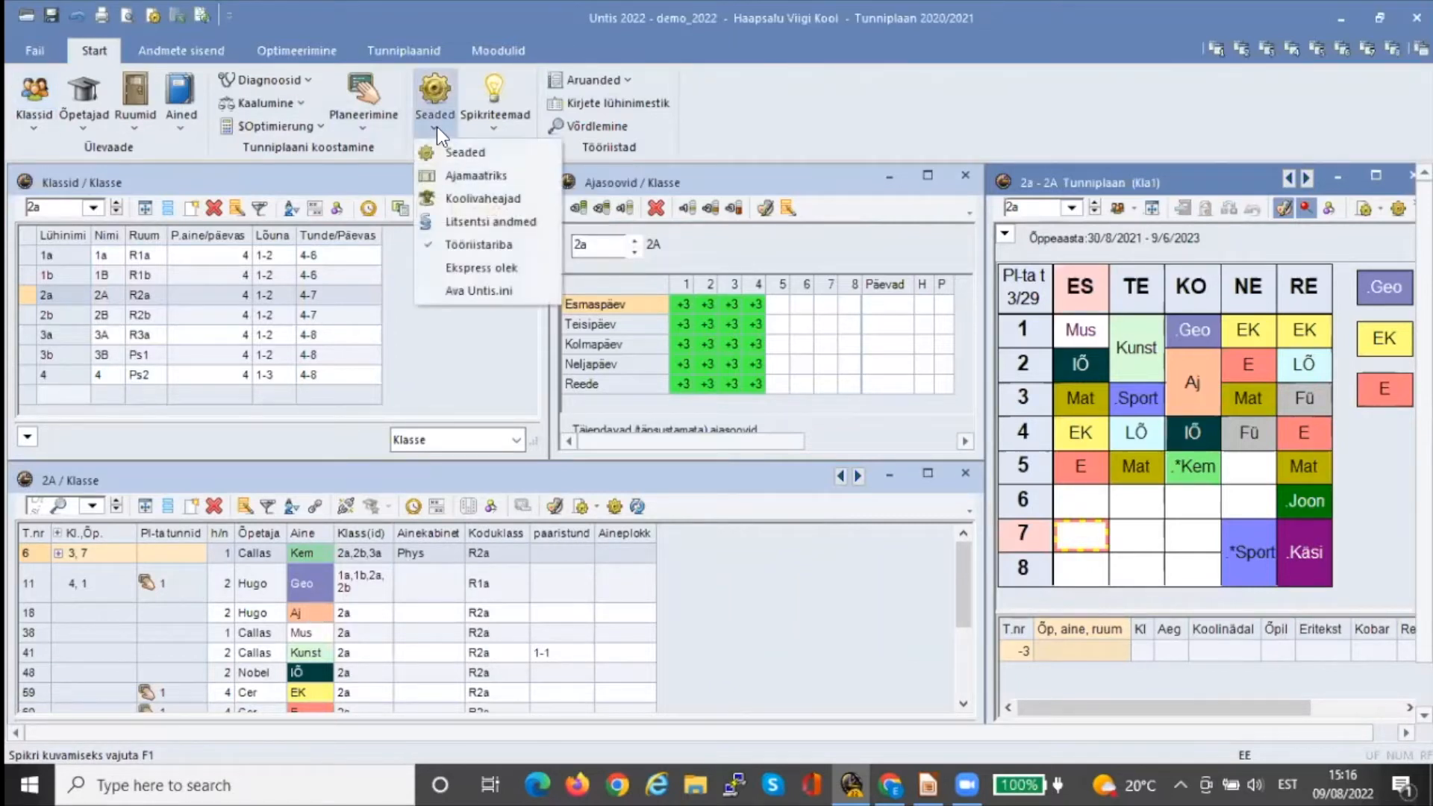
{"action": "left_click", "coordinate": [478, 198]}
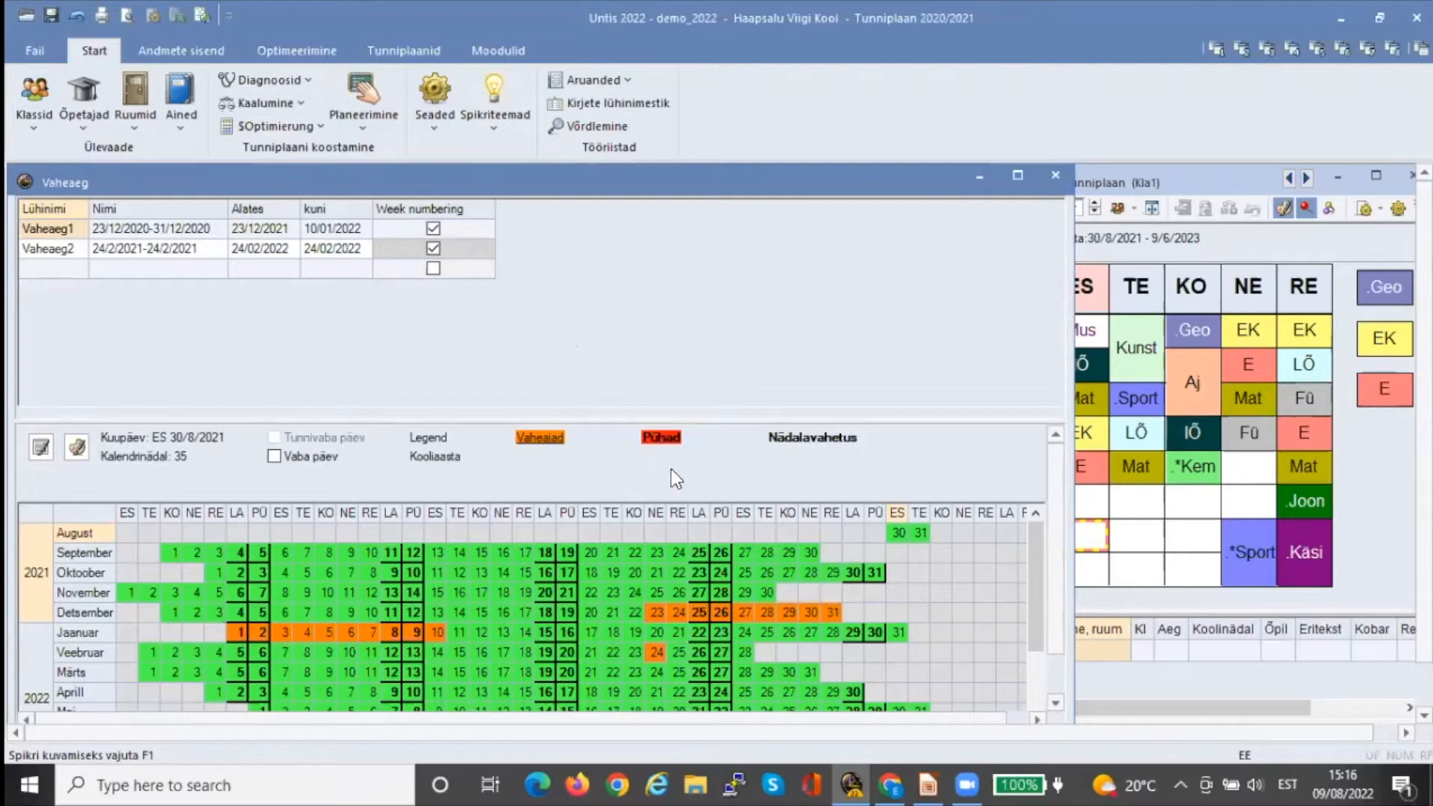
{"action": "left_click", "coordinate": [678, 616]}
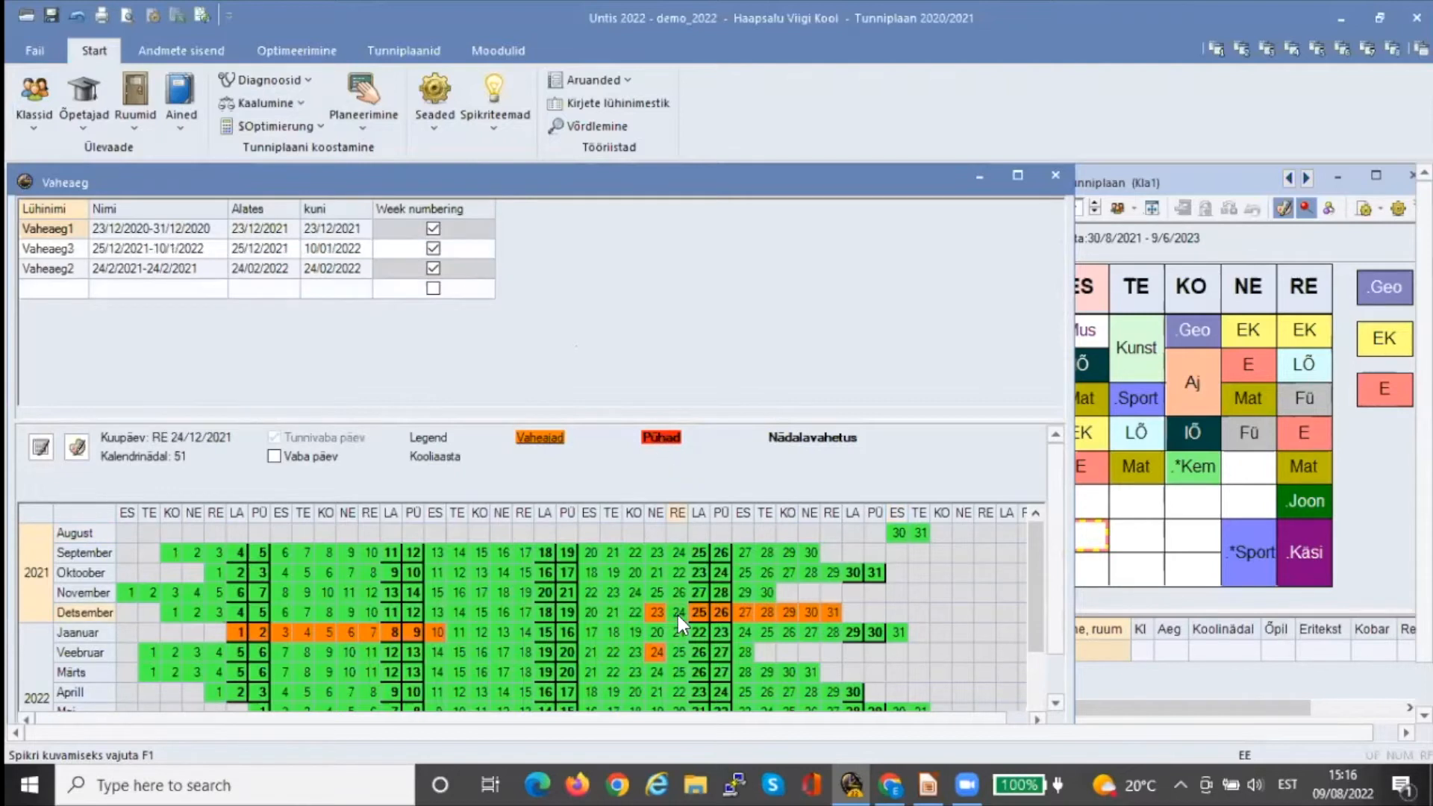
{"action": "left_click", "coordinate": [678, 616]}
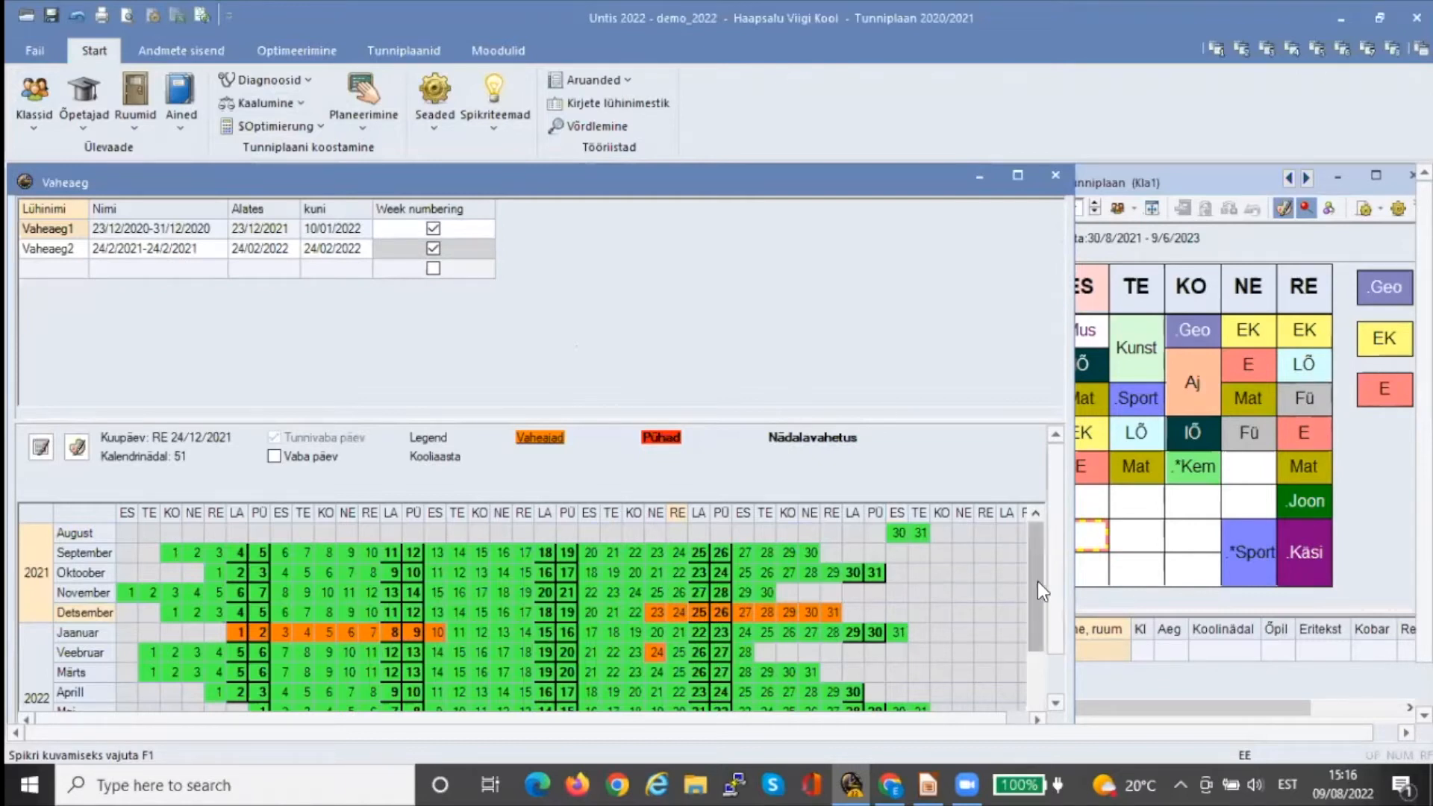
Mark 23 and 24 June 2022 as holidays in the calendar and close the holidays window
{"action": "scroll", "coordinate": [1243, 501], "scroll_direction": "down", "scroll_amount": 1}
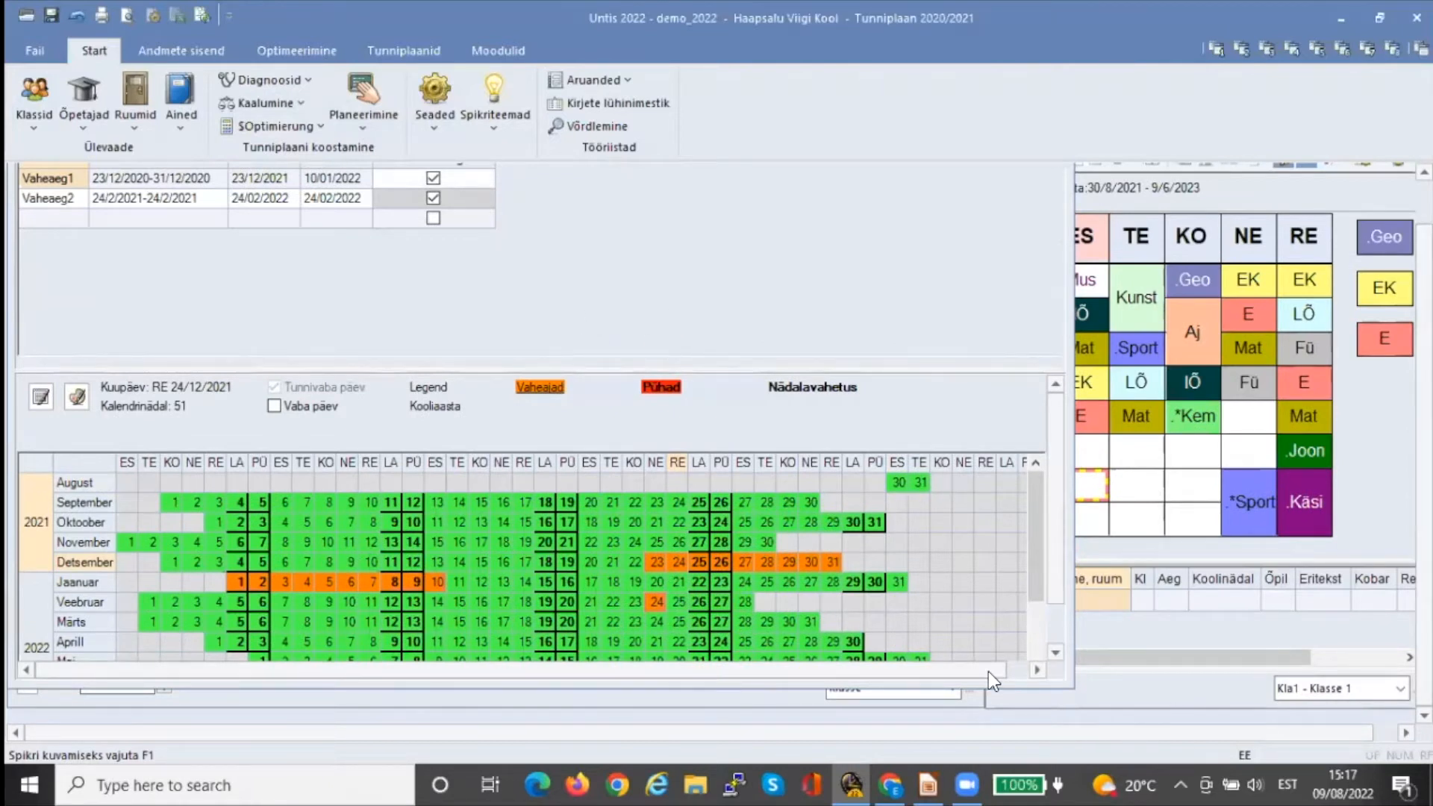
{"action": "left_click_drag", "start_coordinate": [982, 685], "coordinate": [975, 591]}
{"action": "left_click_drag", "start_coordinate": [956, 371], "coordinate": [951, 244]}
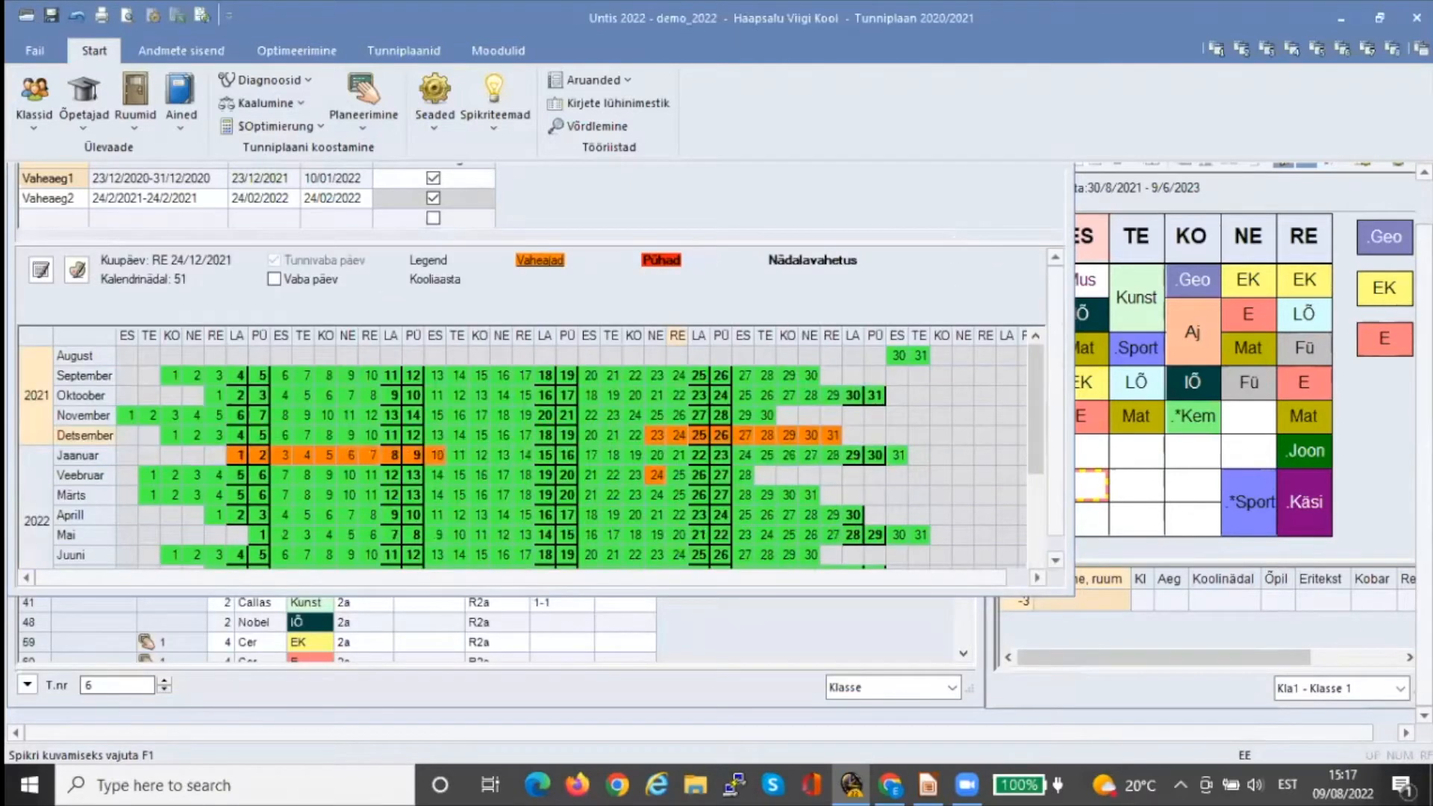
{"action": "left_click_drag", "start_coordinate": [1425, 515], "coordinate": [1425, 459]}
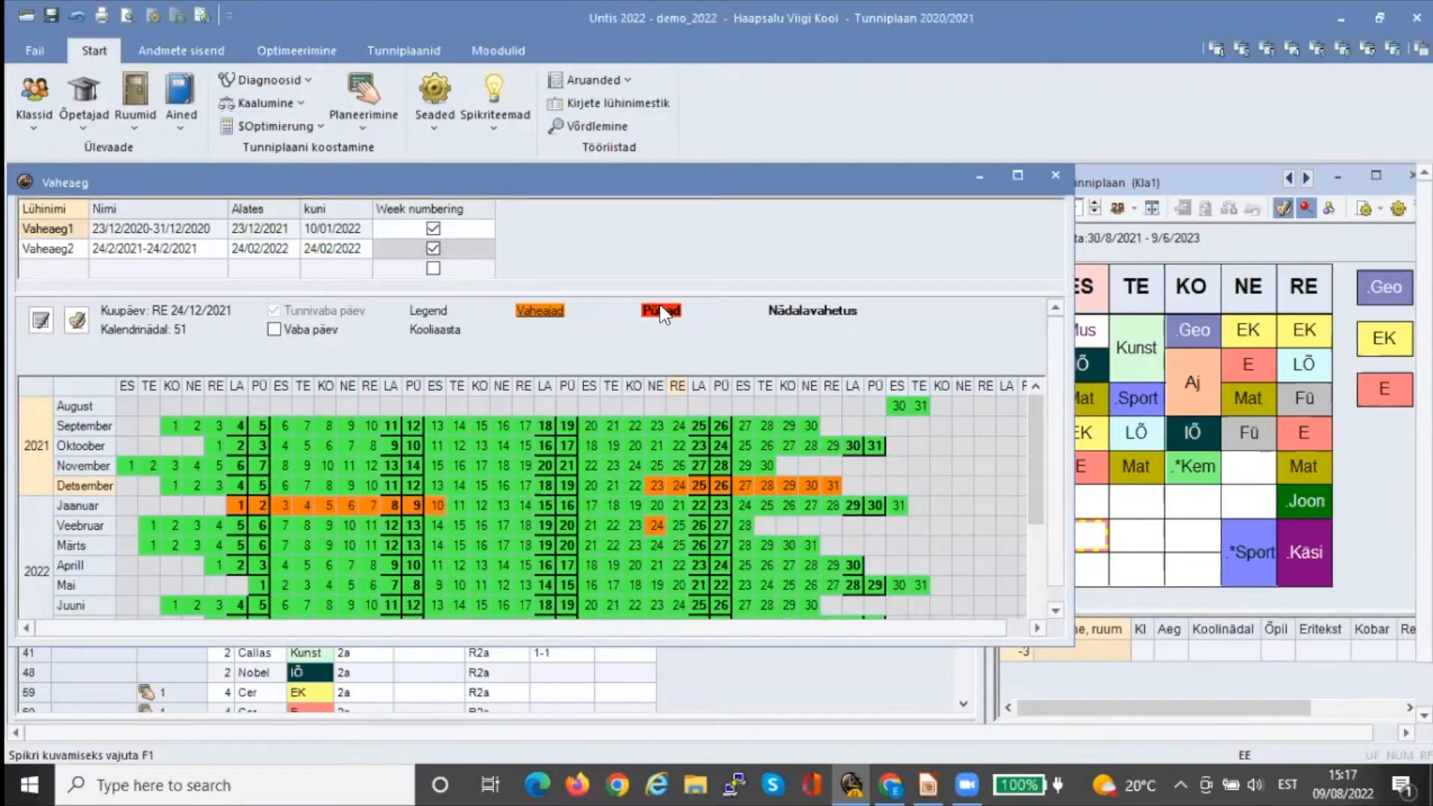
{"action": "left_click", "coordinate": [674, 603]}
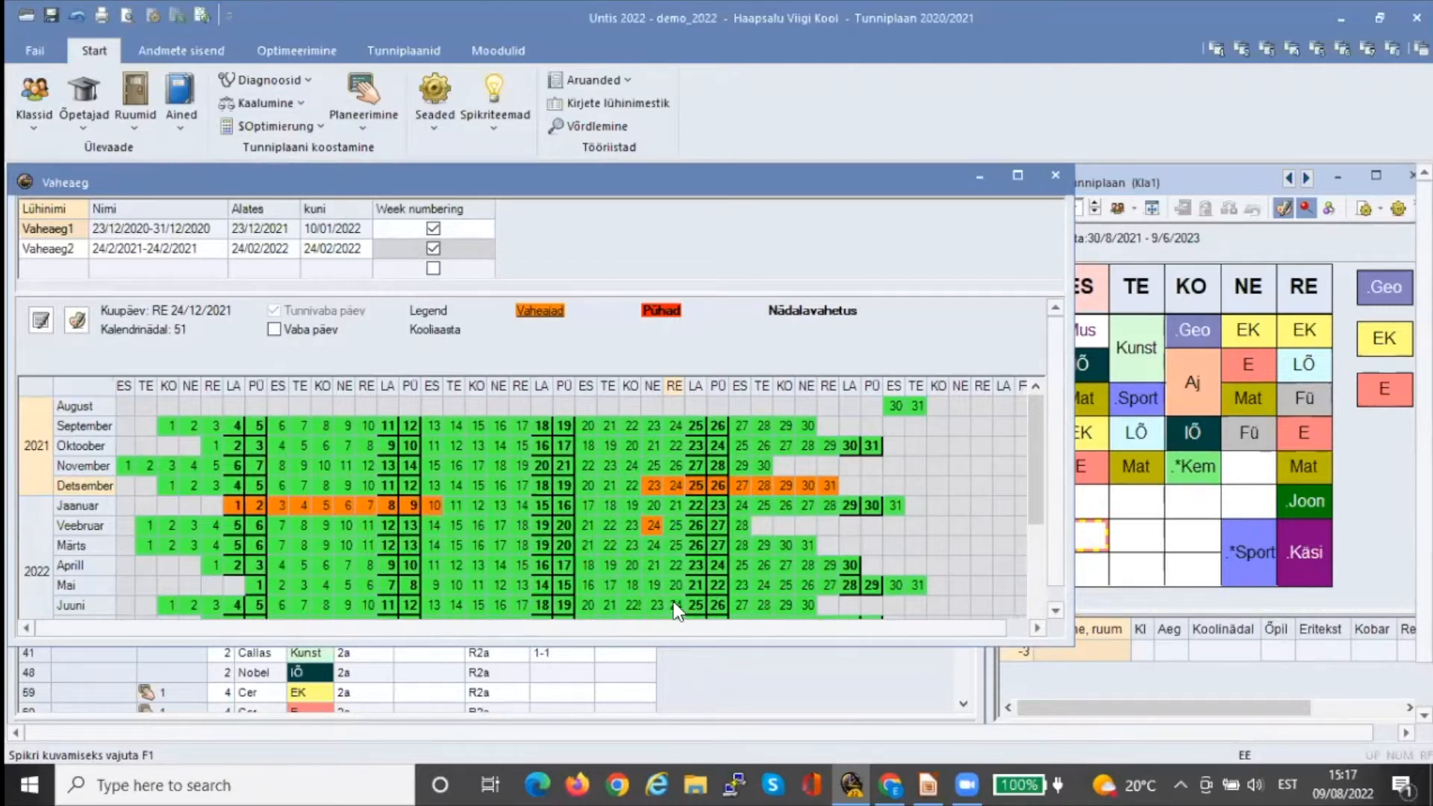
{"action": "left_click", "coordinate": [647, 603]}
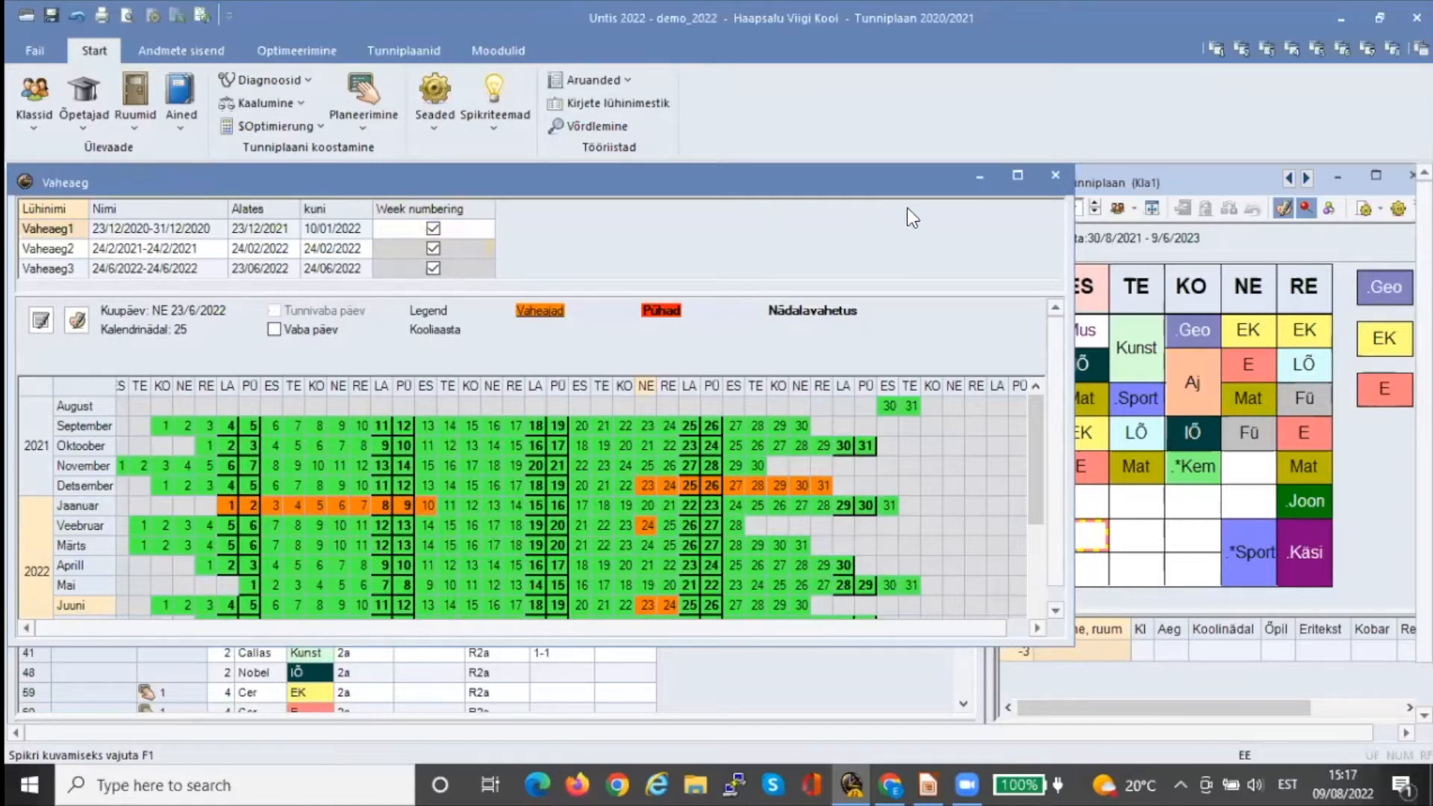
{"action": "left_click", "coordinate": [1058, 175]}
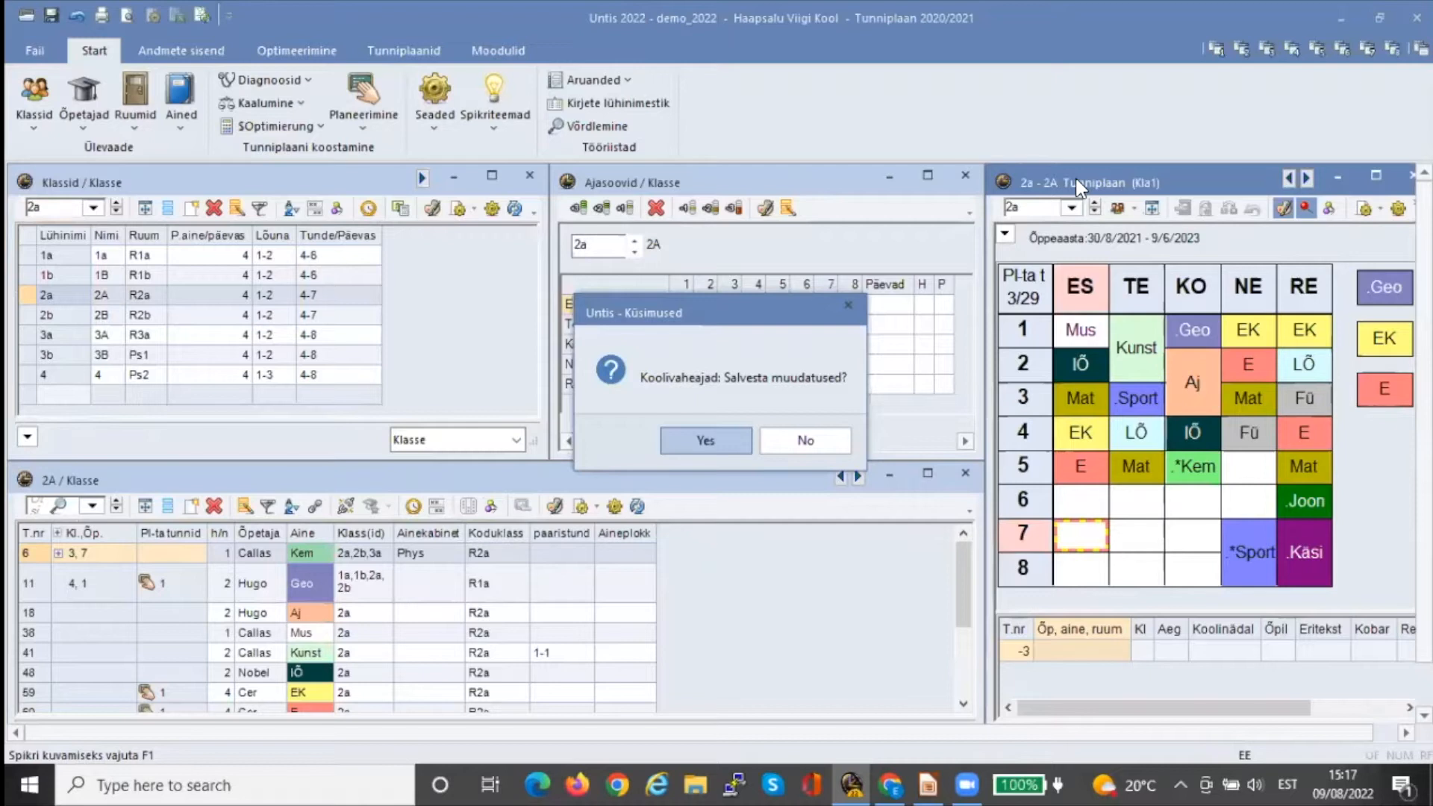
Switch to the LibreOffice Impress presentation and start the slide show from slide 9
{"action": "left_click", "coordinate": [928, 785]}
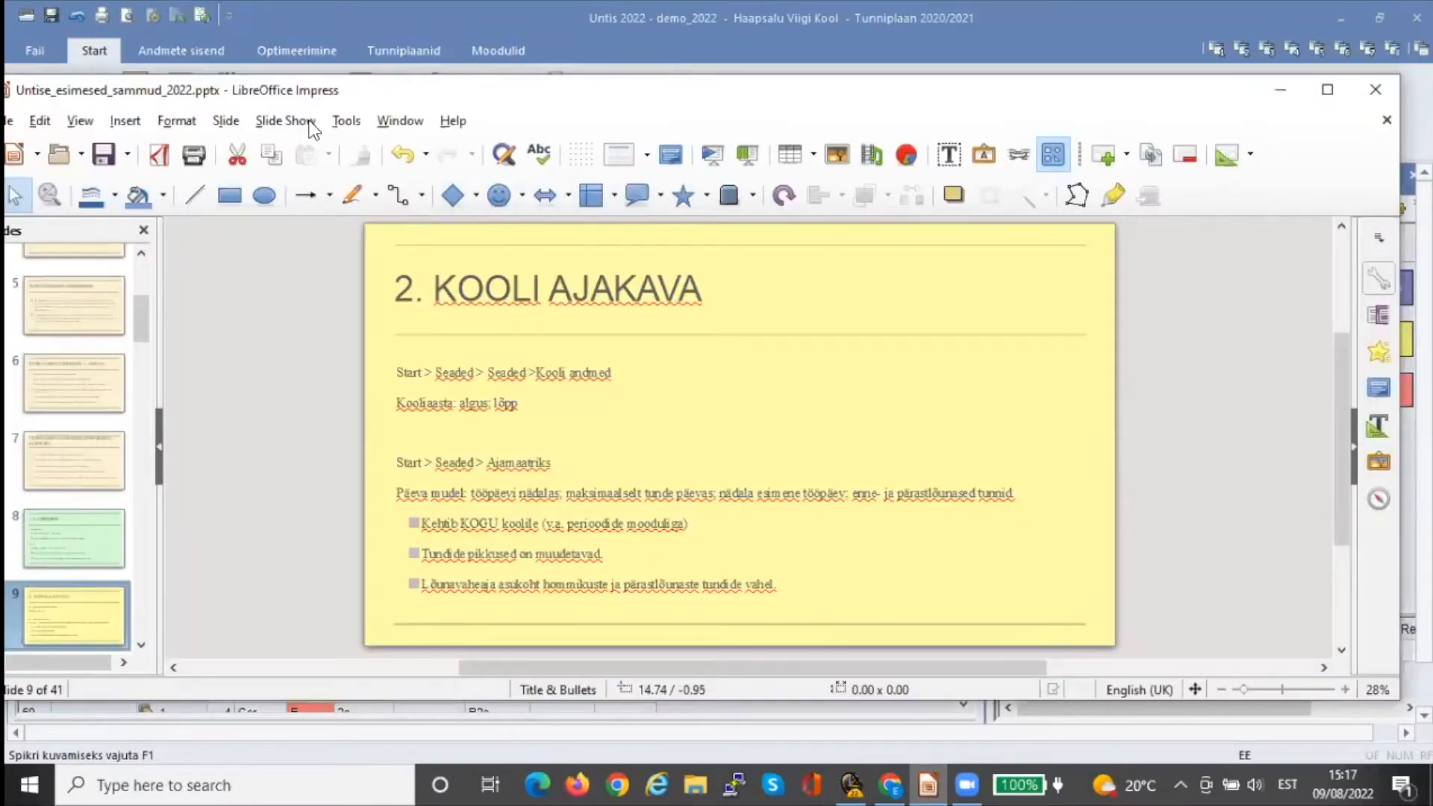
{"action": "left_click", "coordinate": [312, 129]}
{"action": "left_click", "coordinate": [351, 176]}
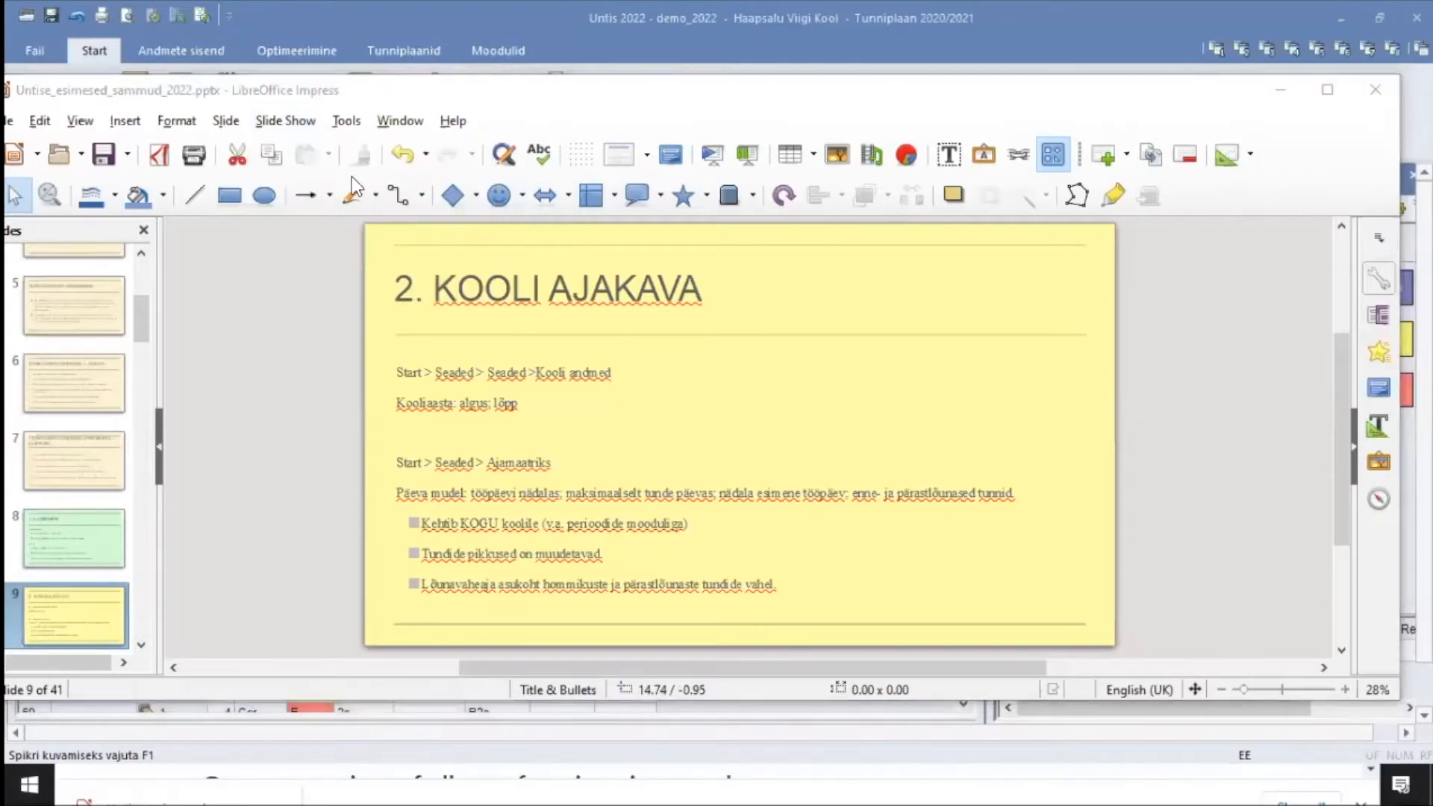
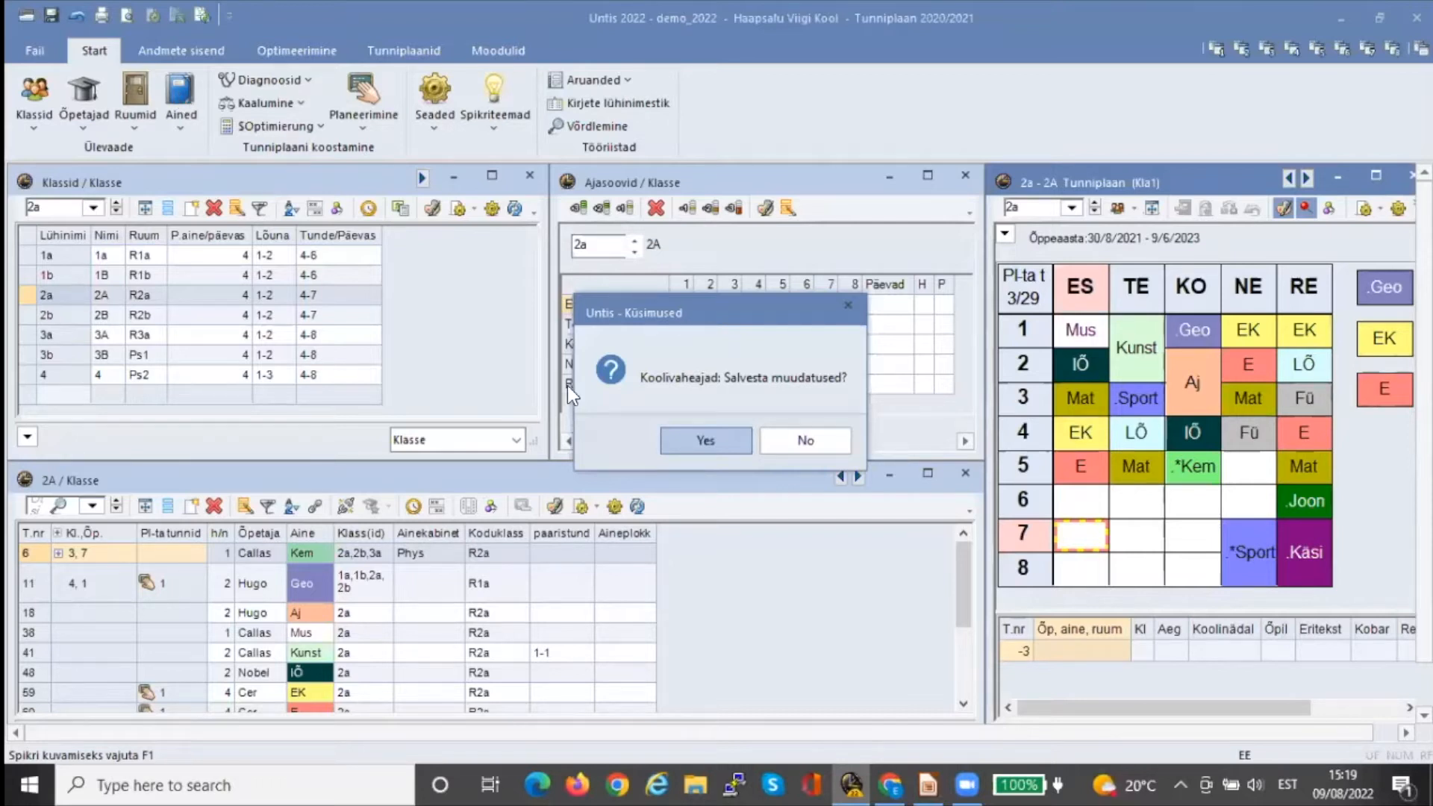
Return to Untis, save the school holiday changes and open the subjects overview (Ained)
{"action": "left_click", "coordinate": [687, 442]}
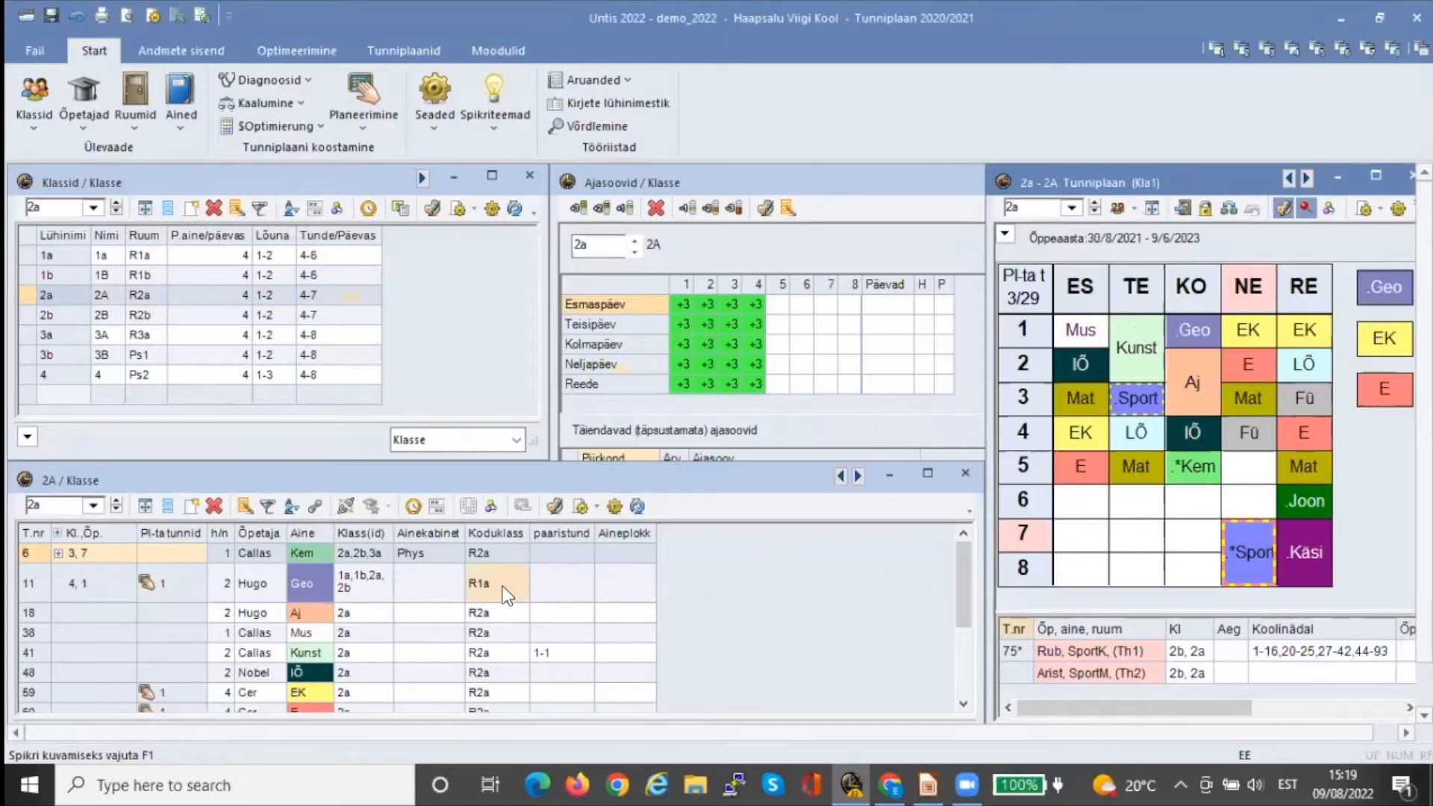
{"action": "left_click", "coordinate": [171, 85]}
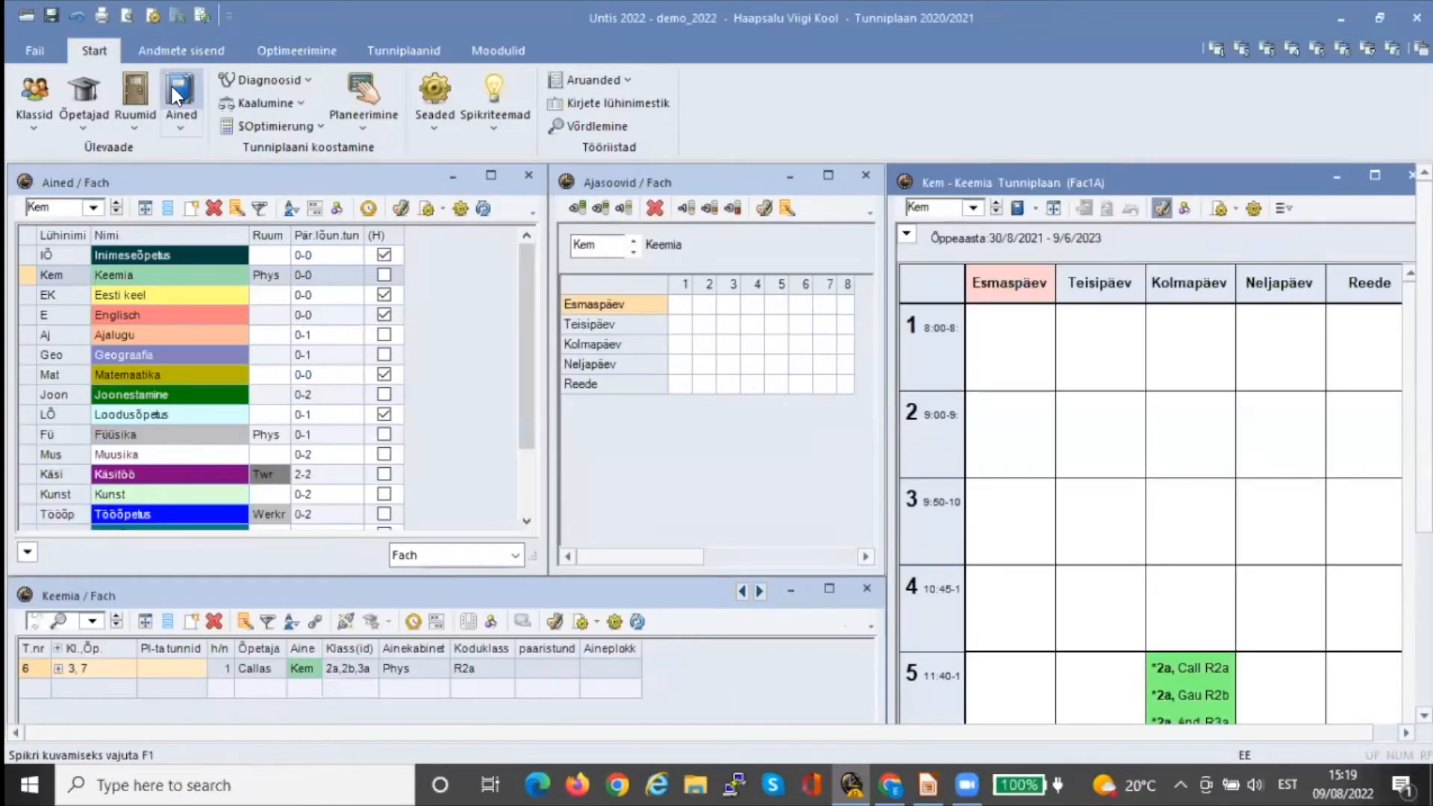
{"action": "left_click", "coordinate": [181, 132]}
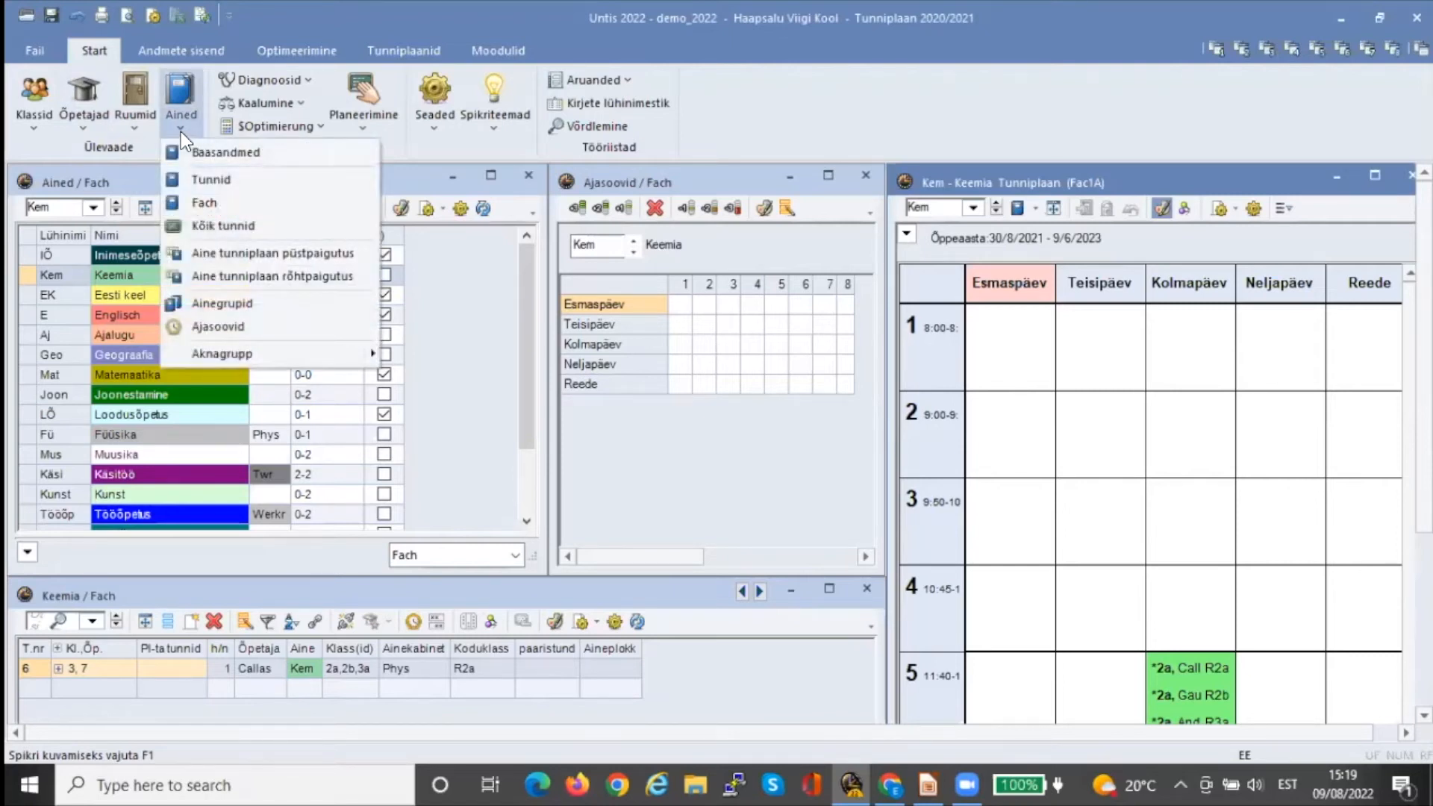
{"action": "left_click", "coordinate": [180, 131]}
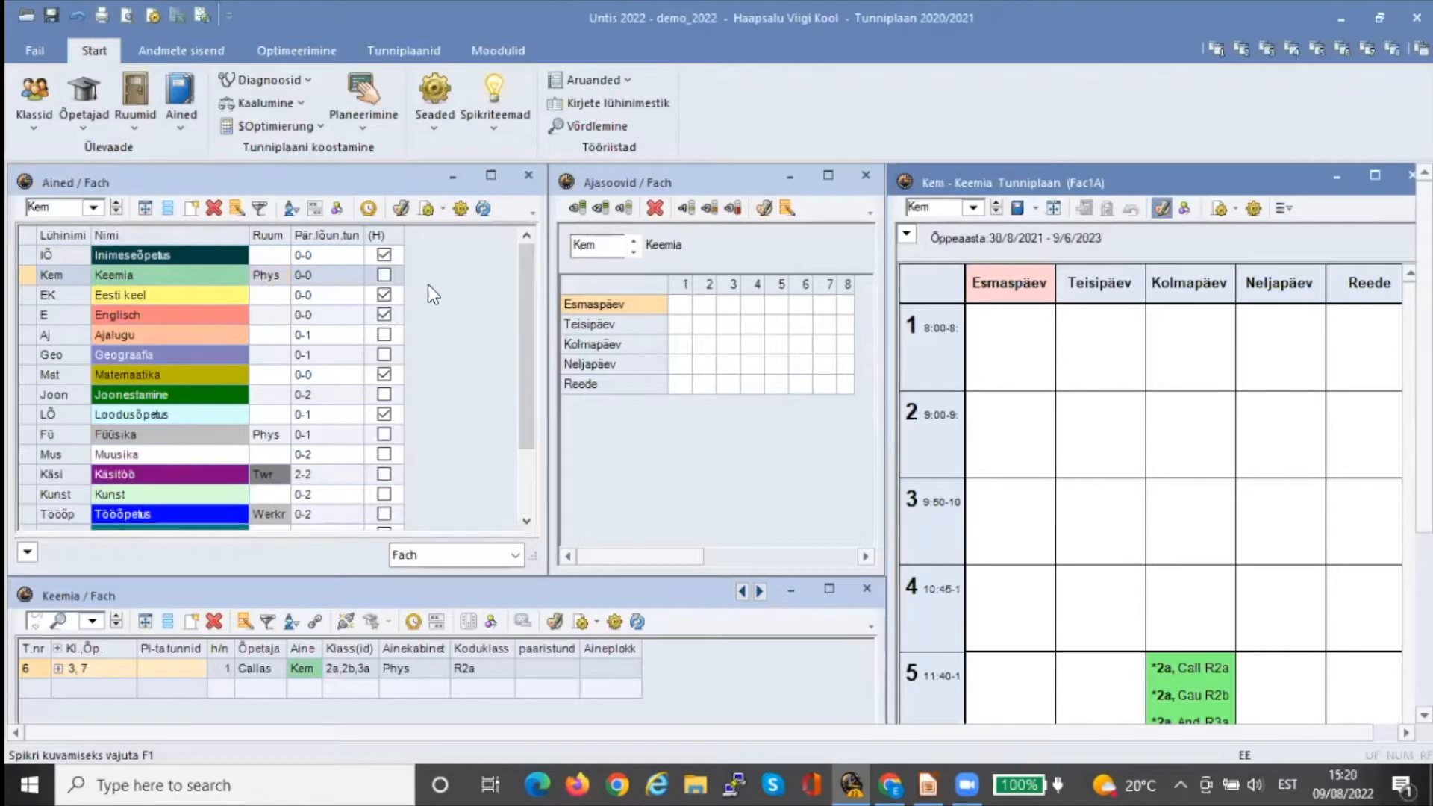
Expand the Keemia subject's details to view its Aine options and collapse them again
{"action": "left_click", "coordinate": [27, 553]}
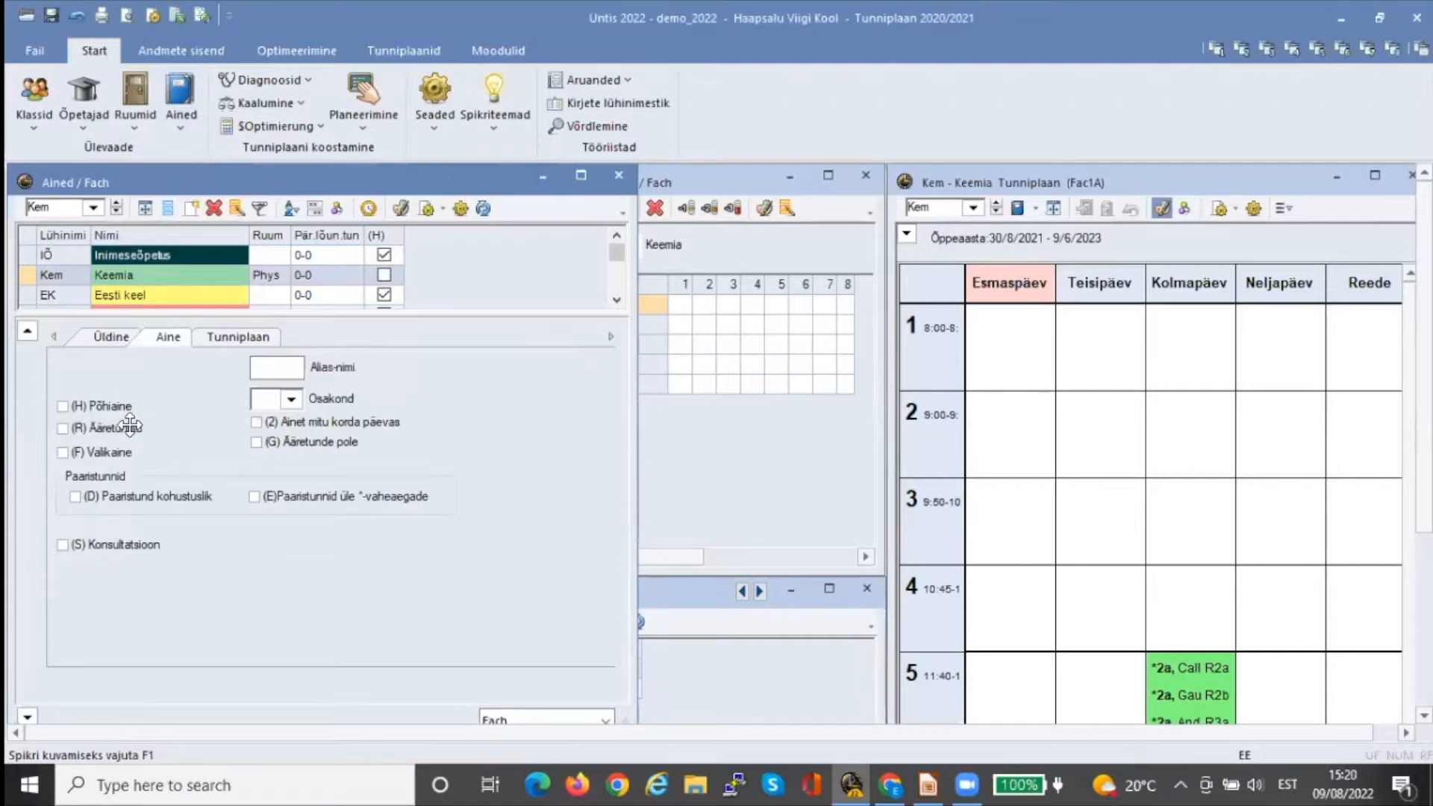
{"action": "left_click", "coordinate": [27, 333]}
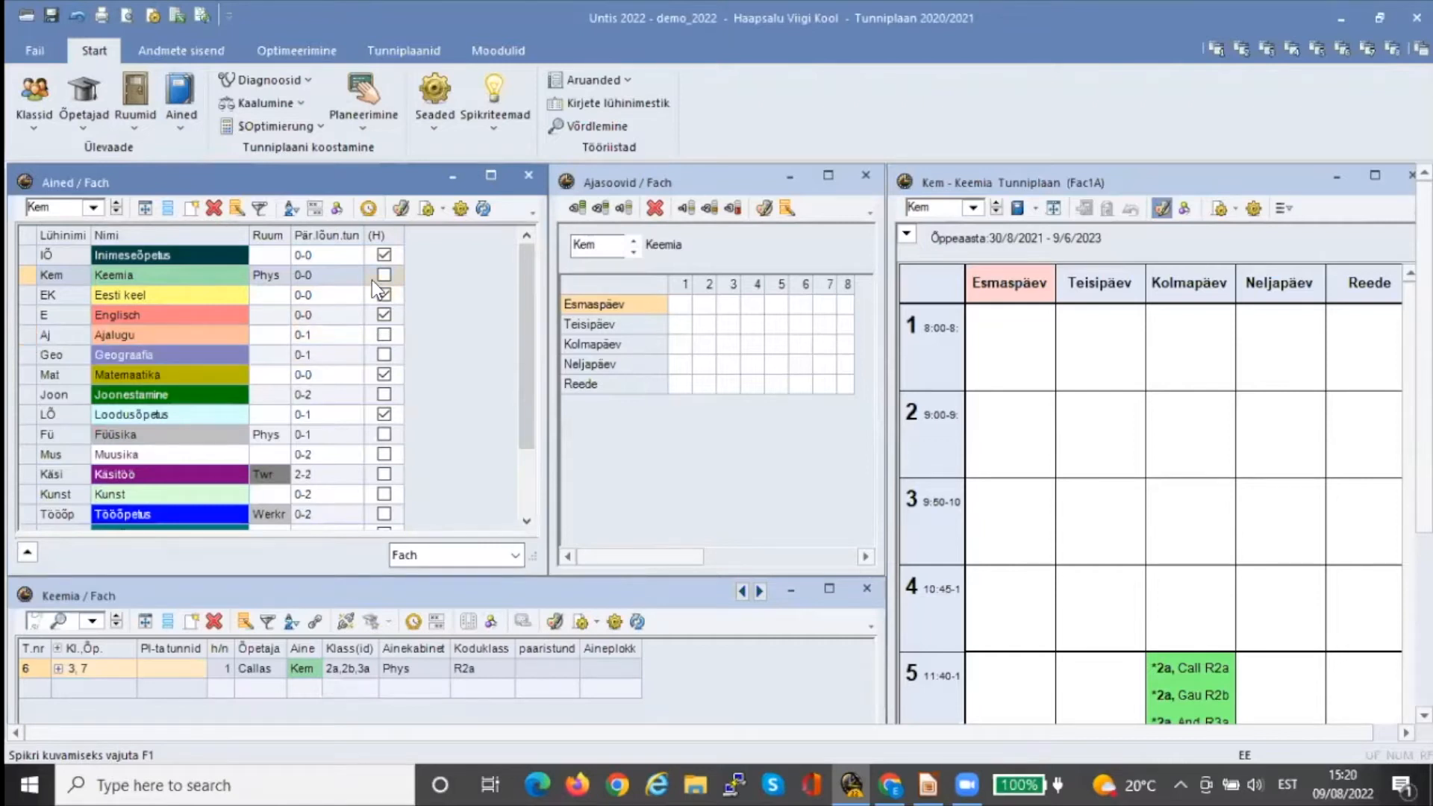
Mark Füüsika as a main subject (H) and select the Eesti keel subject
{"action": "left_click", "coordinate": [382, 434]}
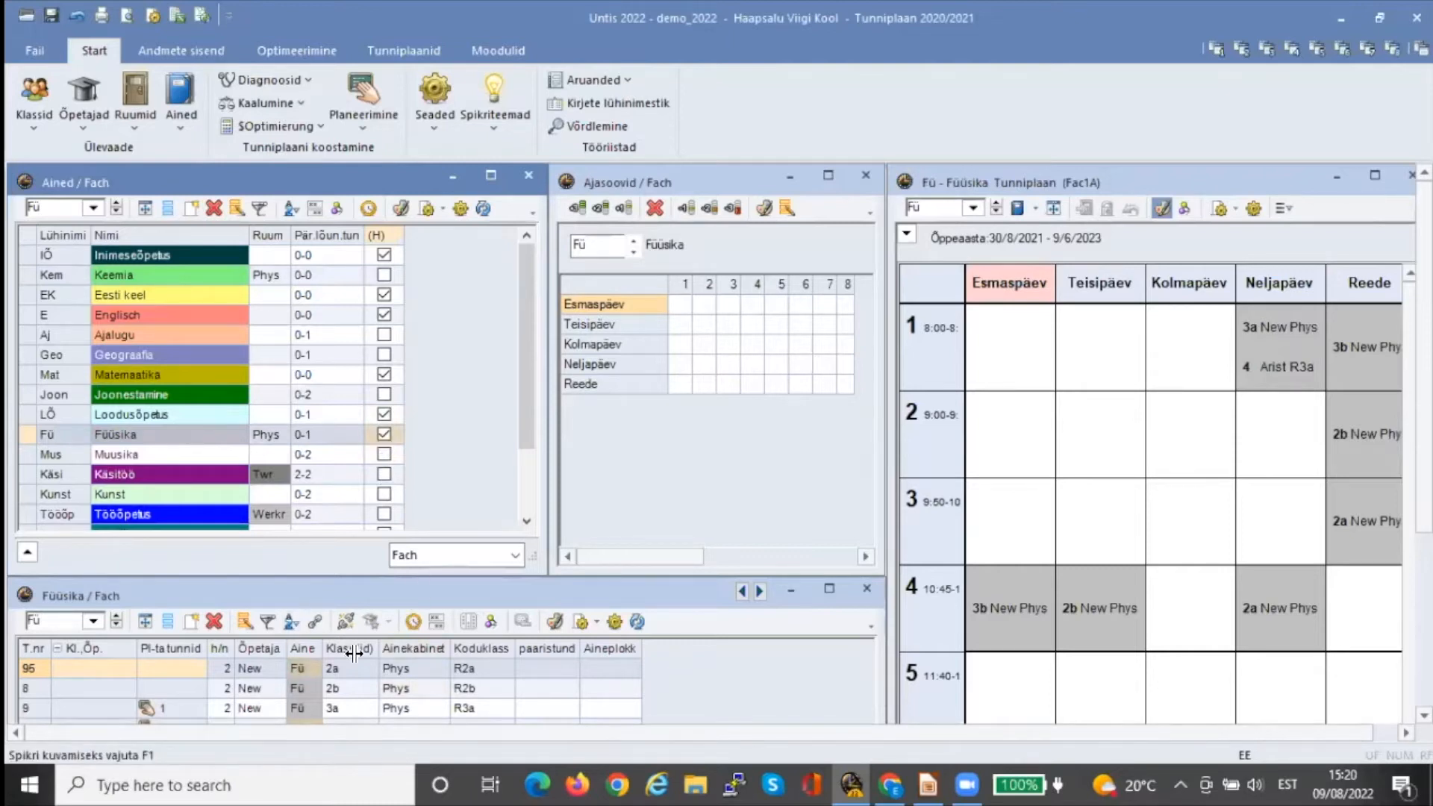
{"action": "left_click", "coordinate": [329, 688]}
{"action": "left_click", "coordinate": [383, 293]}
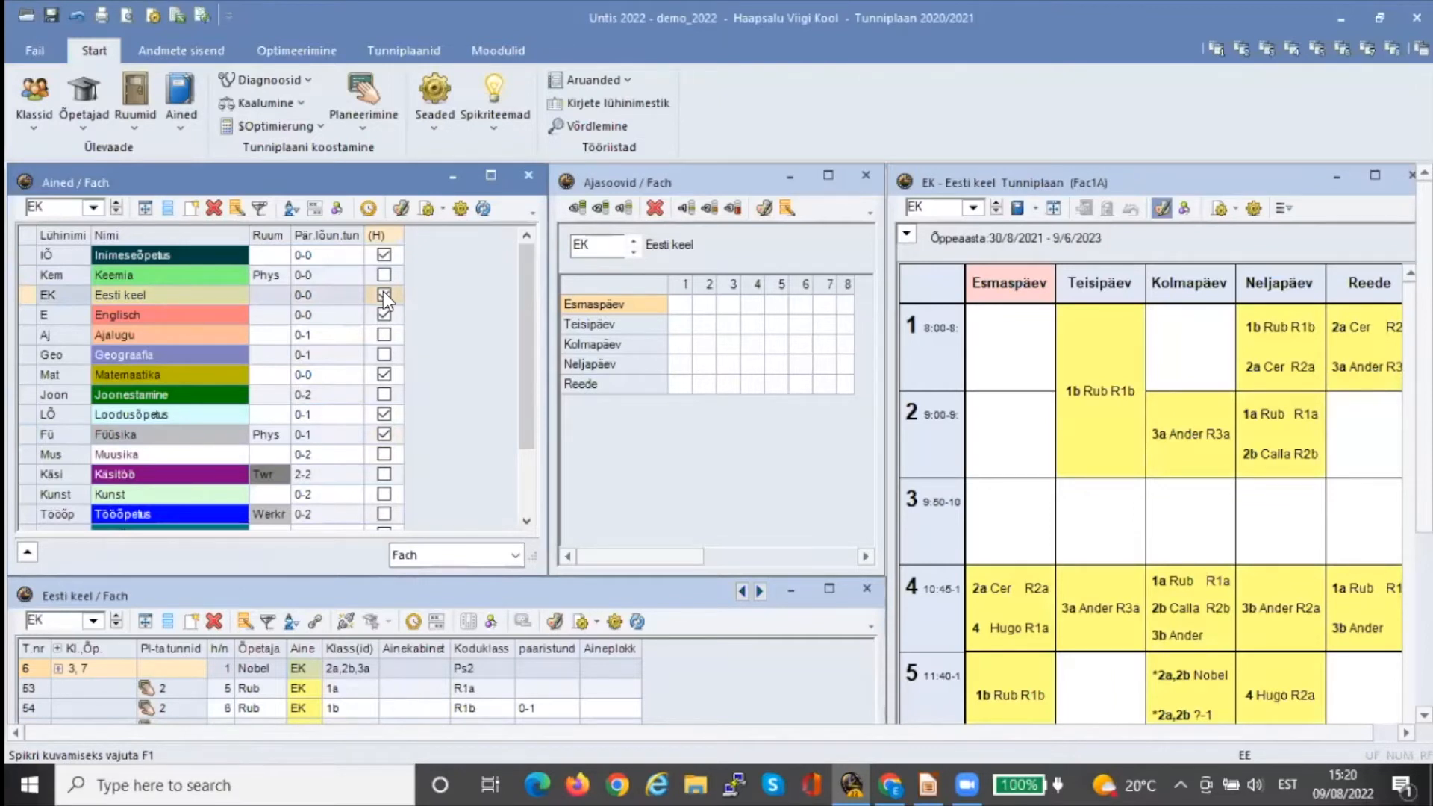
{"action": "left_click_drag", "start_coordinate": [292, 235], "coordinate": [296, 236]}
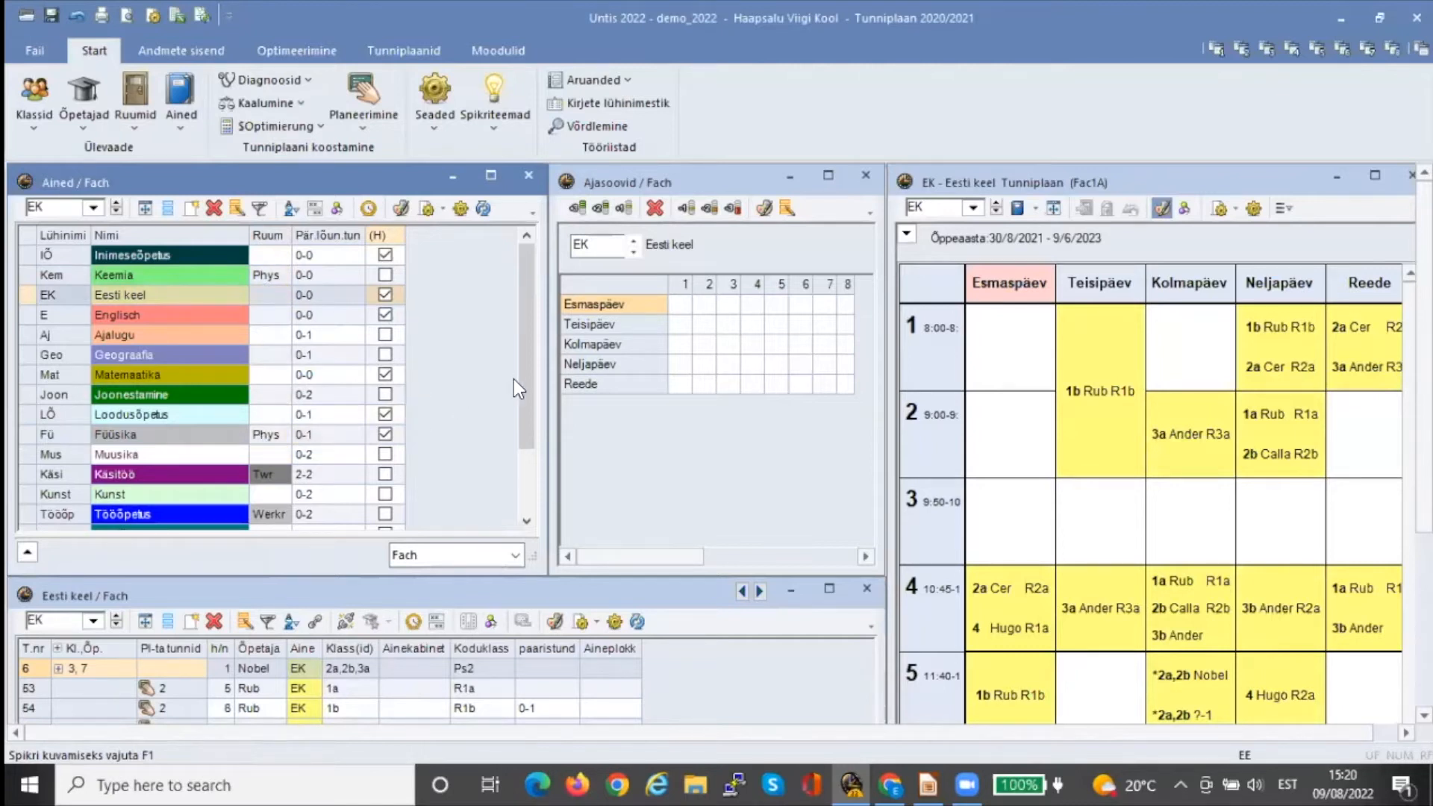
Examine the afternoon lesson limits (Pär.lõun.tun) throughout the subjects list and select the Käsitöö subject
{"action": "left_click_drag", "start_coordinate": [530, 392], "coordinate": [532, 460]}
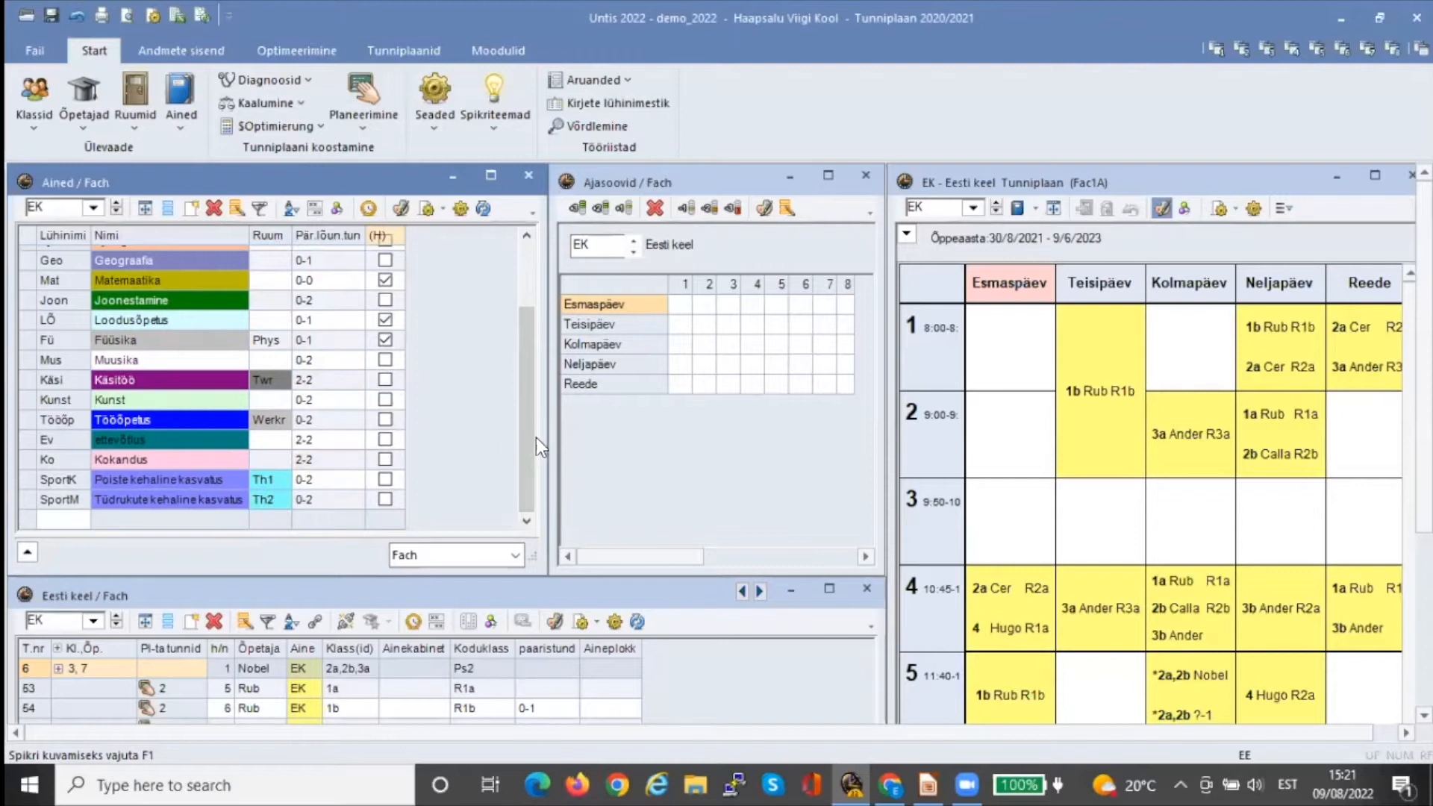
{"action": "left_click_drag", "start_coordinate": [521, 437], "coordinate": [528, 362]}
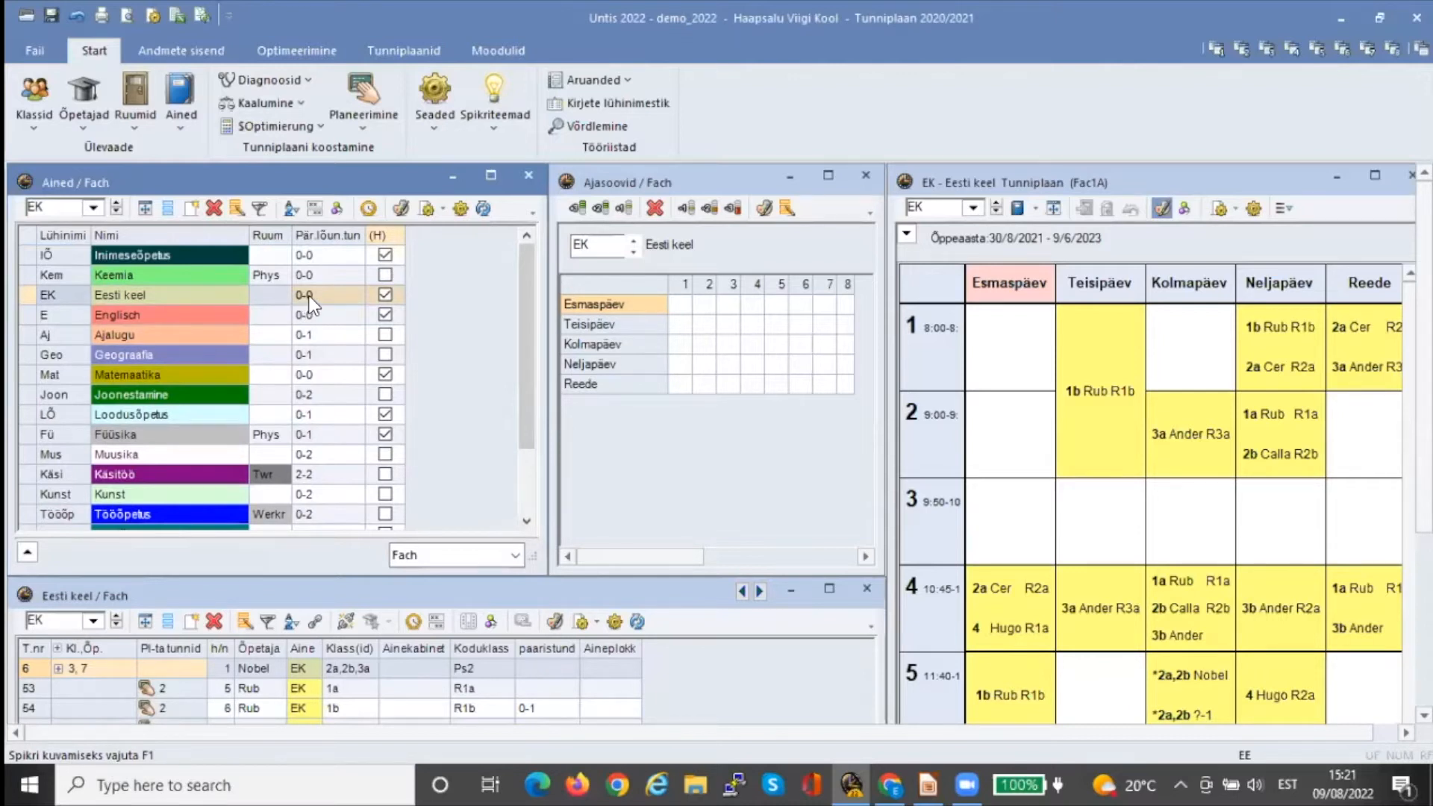
{"action": "left_click", "coordinate": [313, 253]}
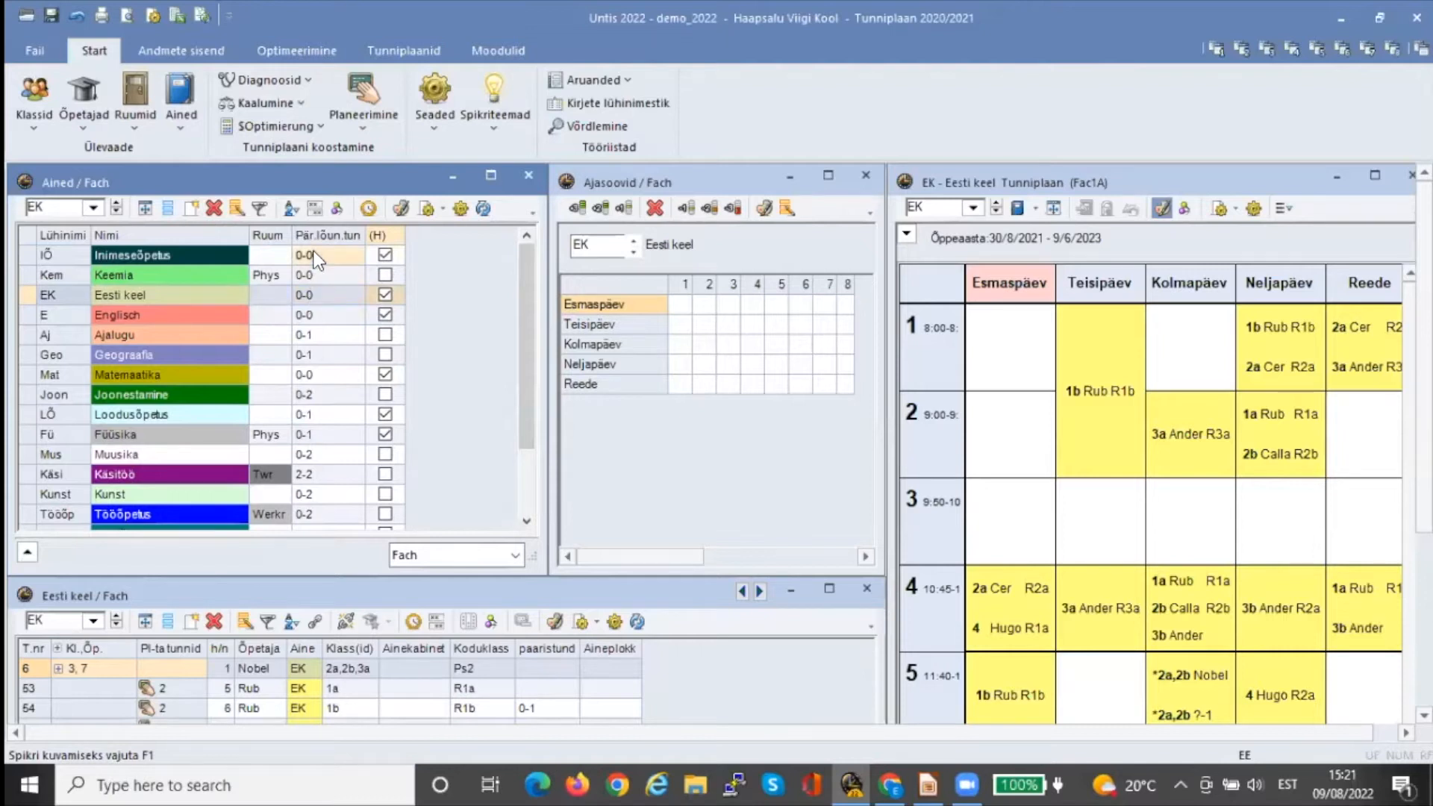
{"action": "left_click", "coordinate": [295, 334]}
{"action": "left_click", "coordinate": [307, 478]}
{"action": "left_click_drag", "start_coordinate": [521, 431], "coordinate": [460, 476]}
{"action": "left_click", "coordinate": [309, 381]}
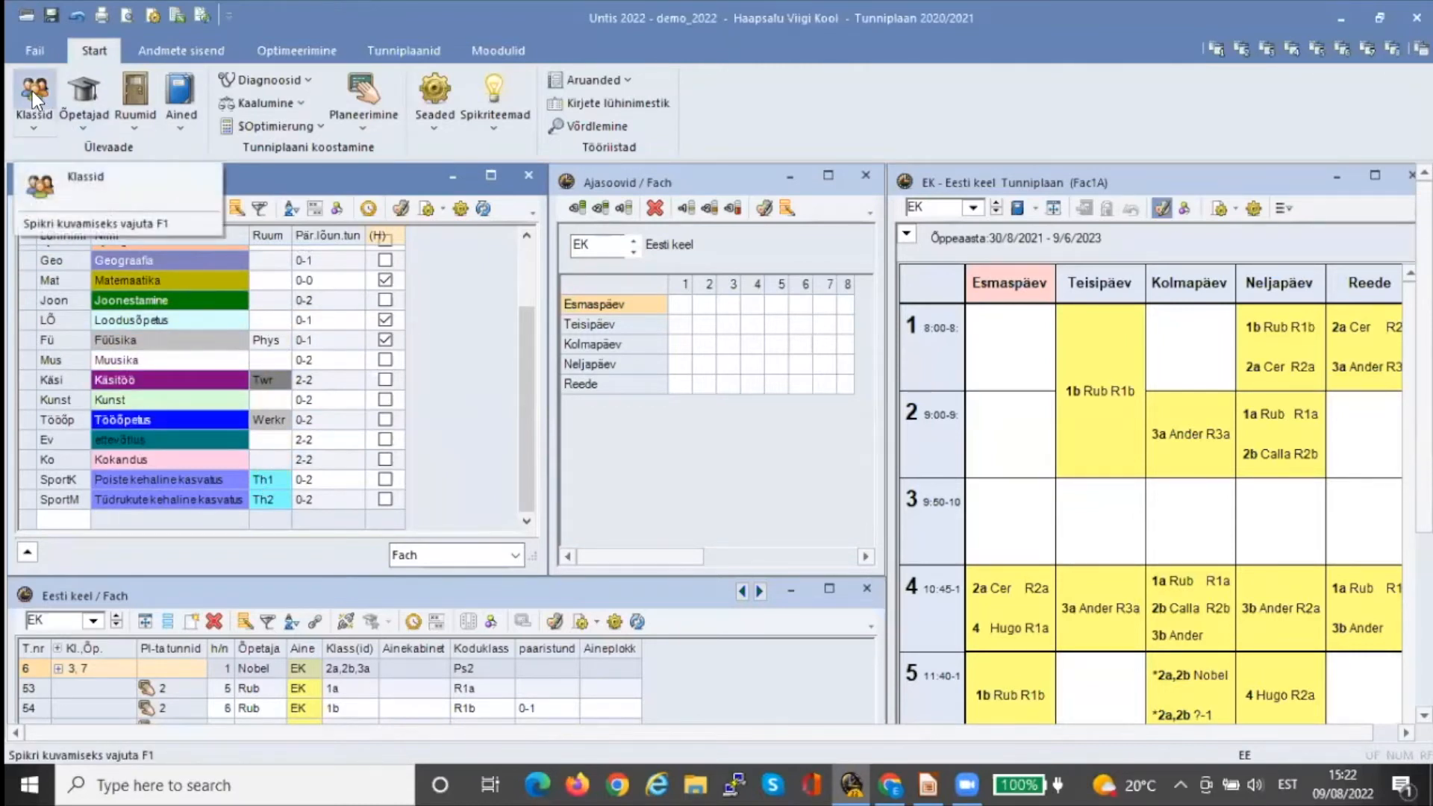
{"action": "left_click", "coordinate": [164, 384]}
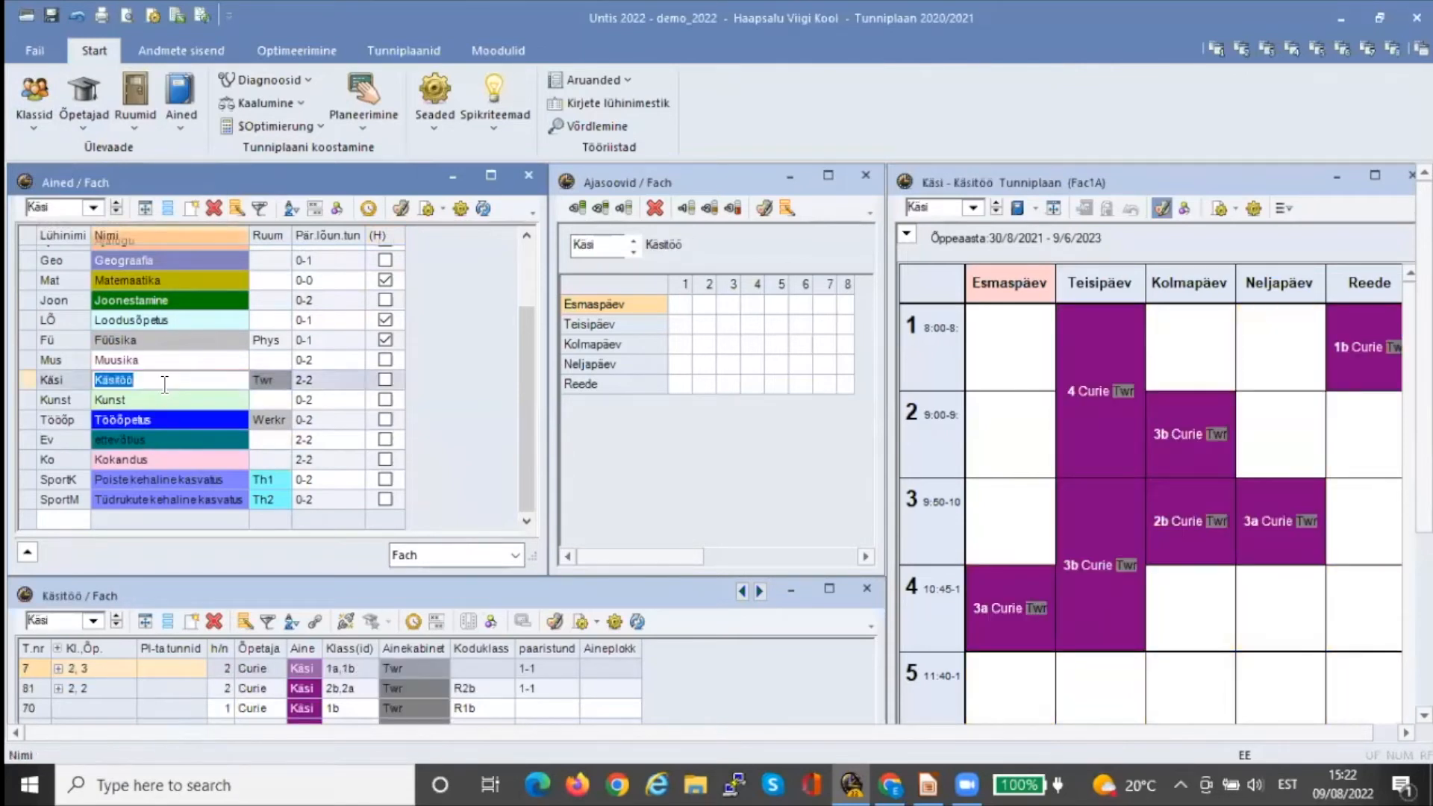
Return to the subjects overview (Ained) and add a subject with the short name Ikeb and the name Ikebana at the list's end
{"action": "left_click", "coordinate": [29, 84]}
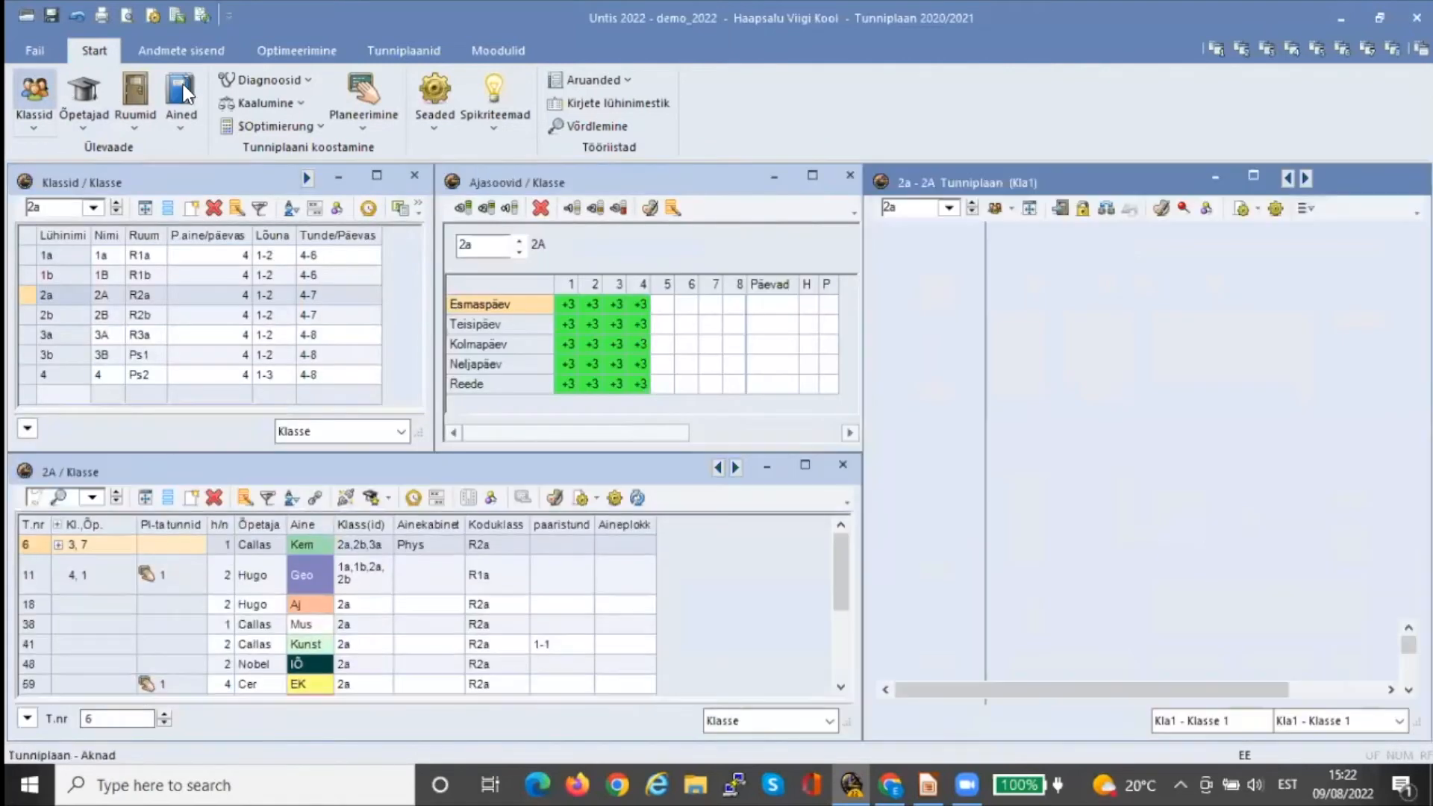
{"action": "left_click", "coordinate": [183, 91]}
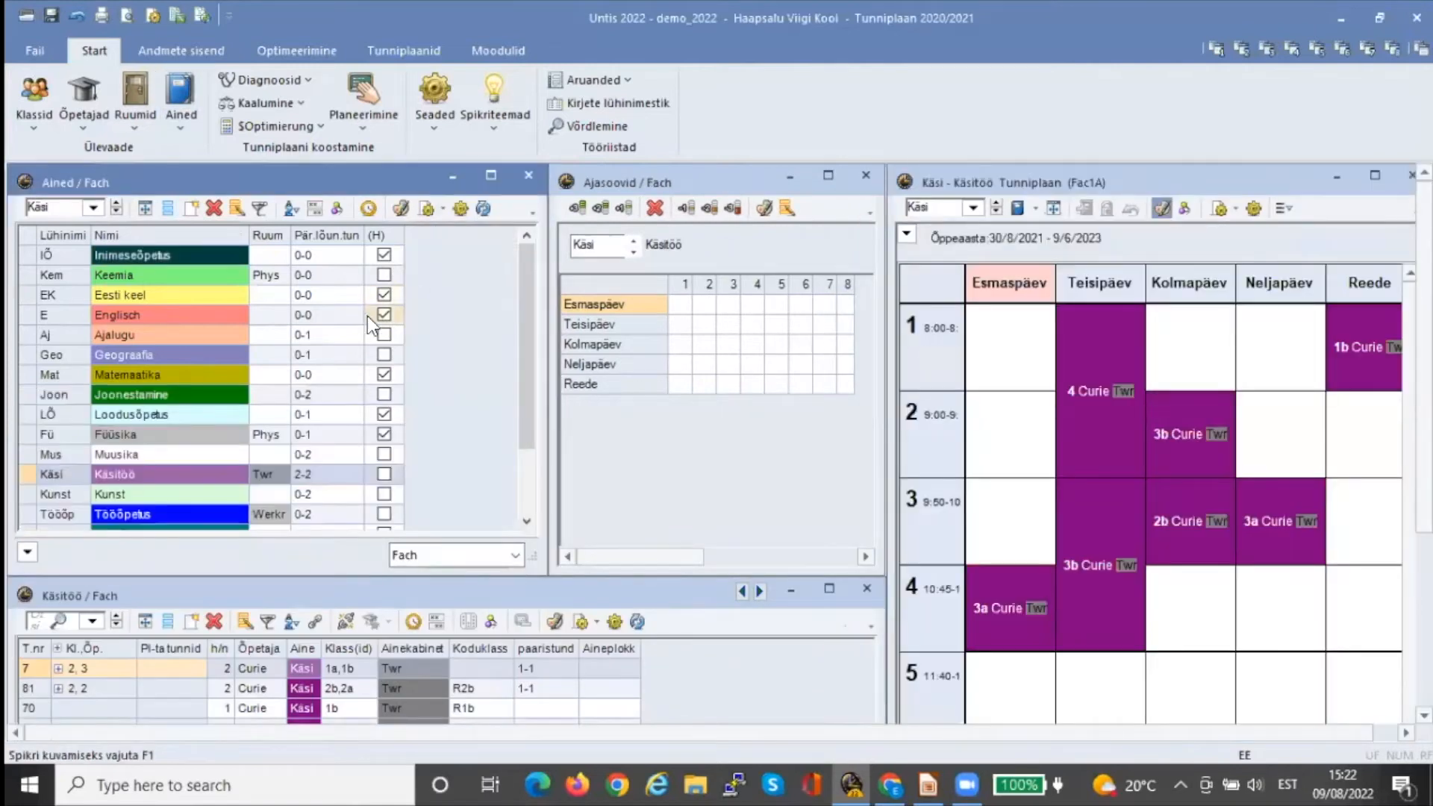
{"action": "left_click_drag", "start_coordinate": [523, 370], "coordinate": [522, 477]}
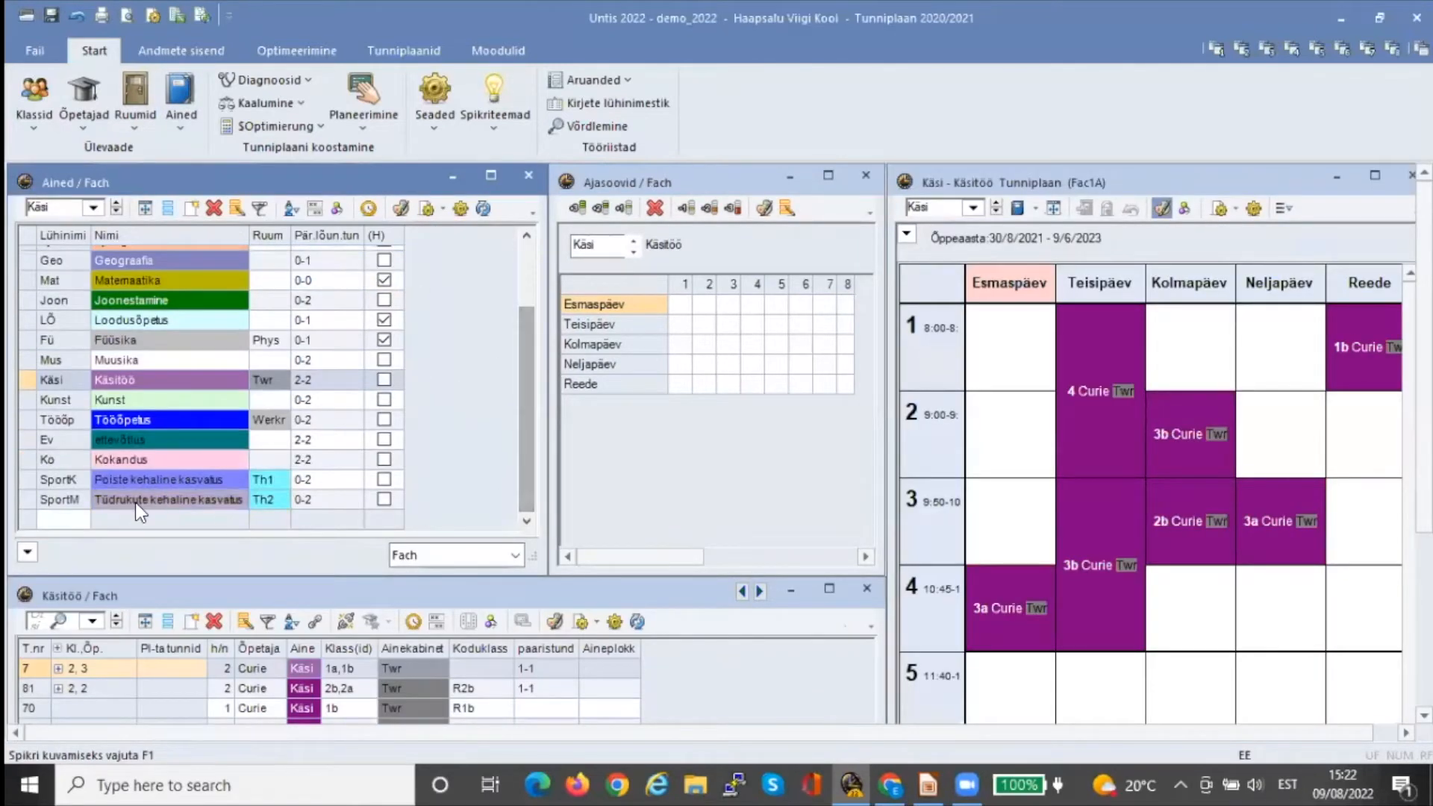
{"action": "left_click", "coordinate": [78, 521]}
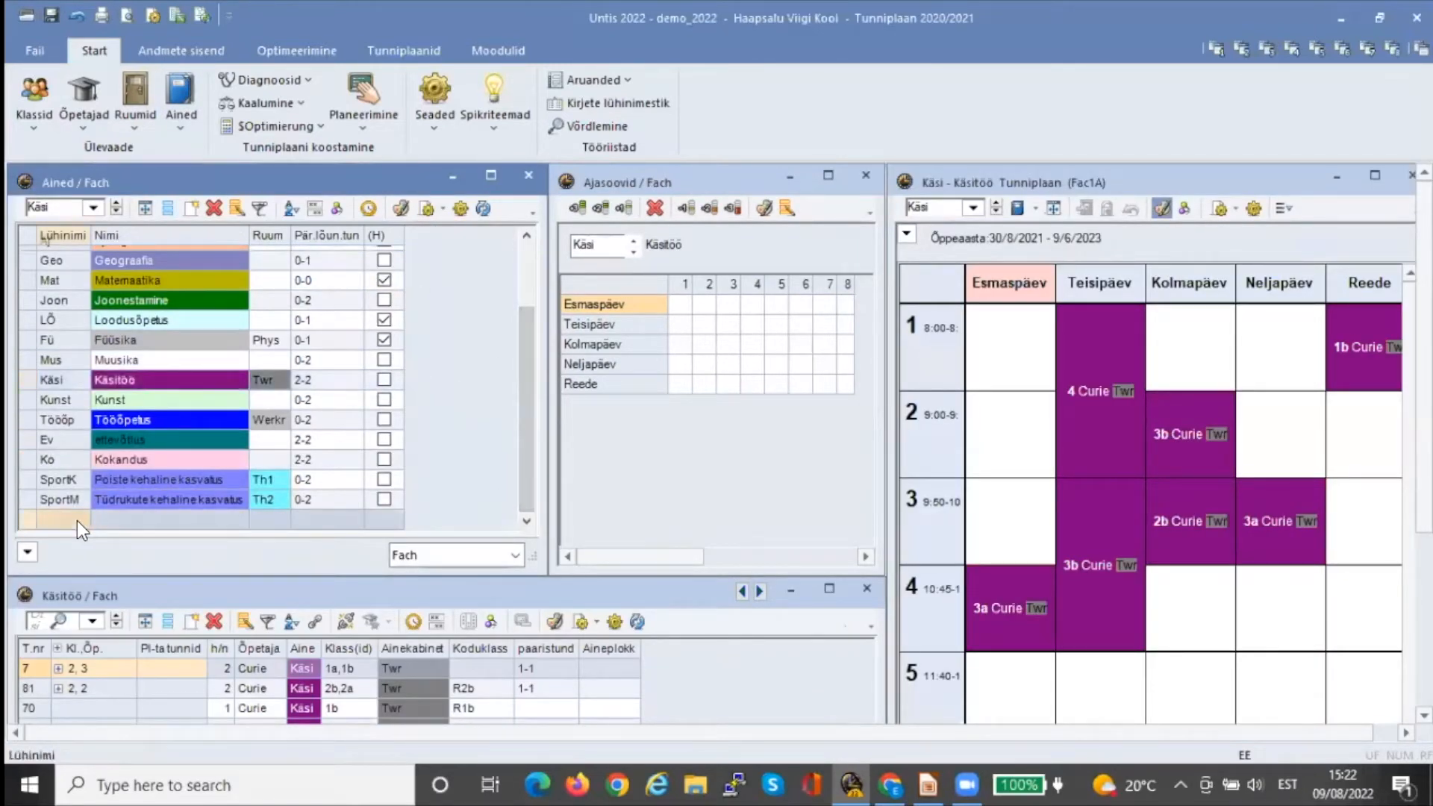
{"action": "left_click", "coordinate": [80, 521]}
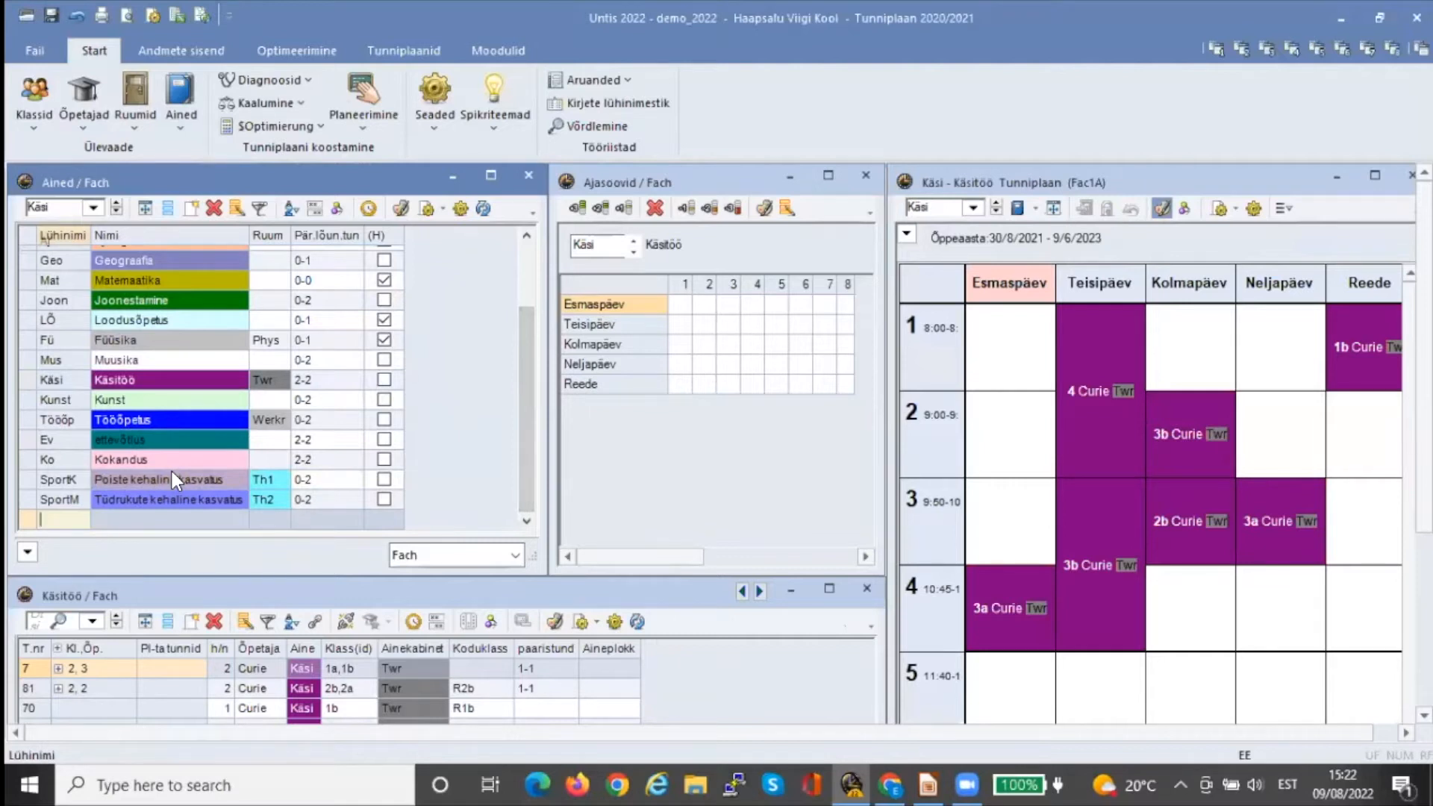
{"action": "type", "text": "Ikeb"}
{"action": "left_click", "coordinate": [132, 520]}
{"action": "type", "text": "Ikebana"}
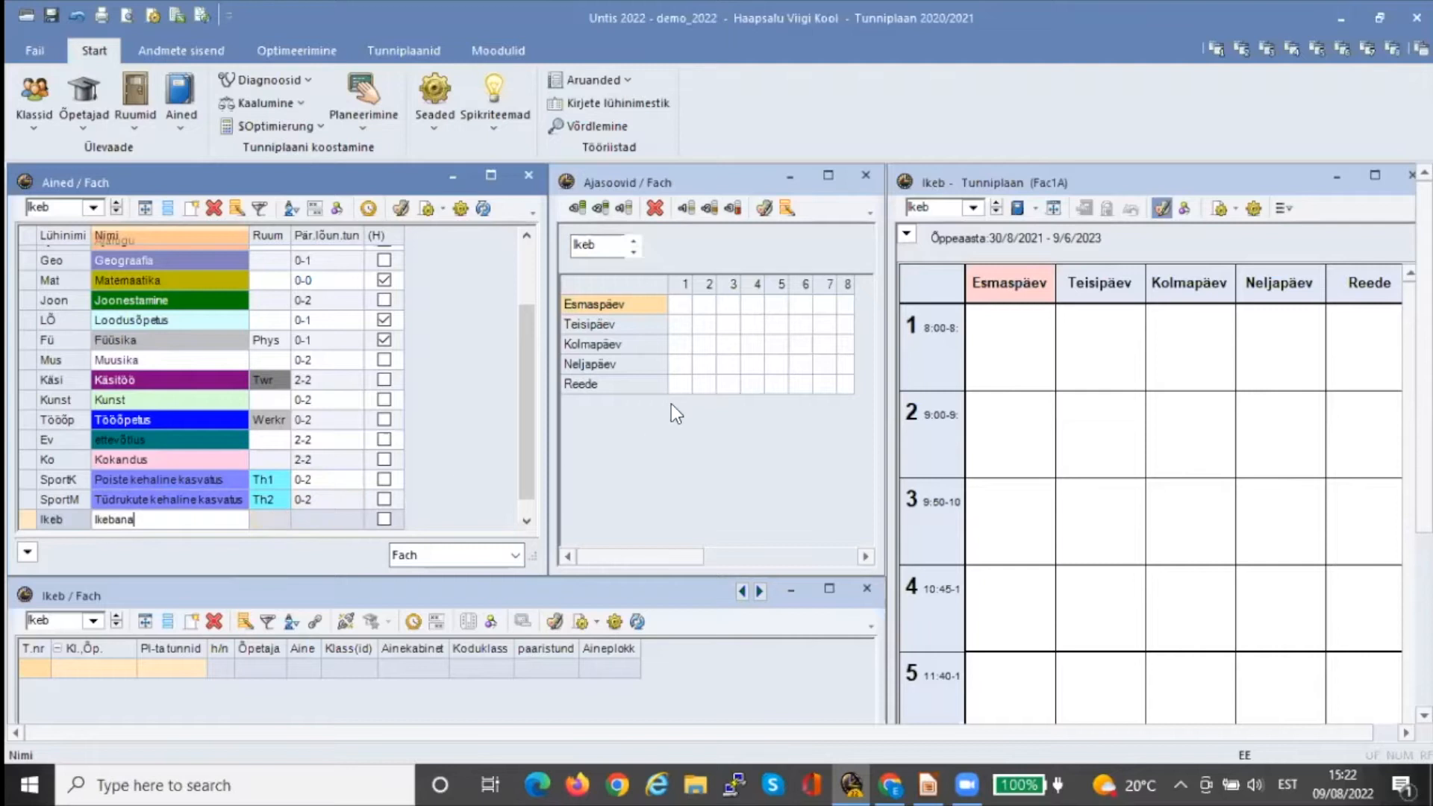
Block Ikebana's periods 1–6 on Monday through Friday with -3 and view the time requests of Tööõpetus
{"action": "left_click_drag", "start_coordinate": [804, 303], "coordinate": [842, 390]}
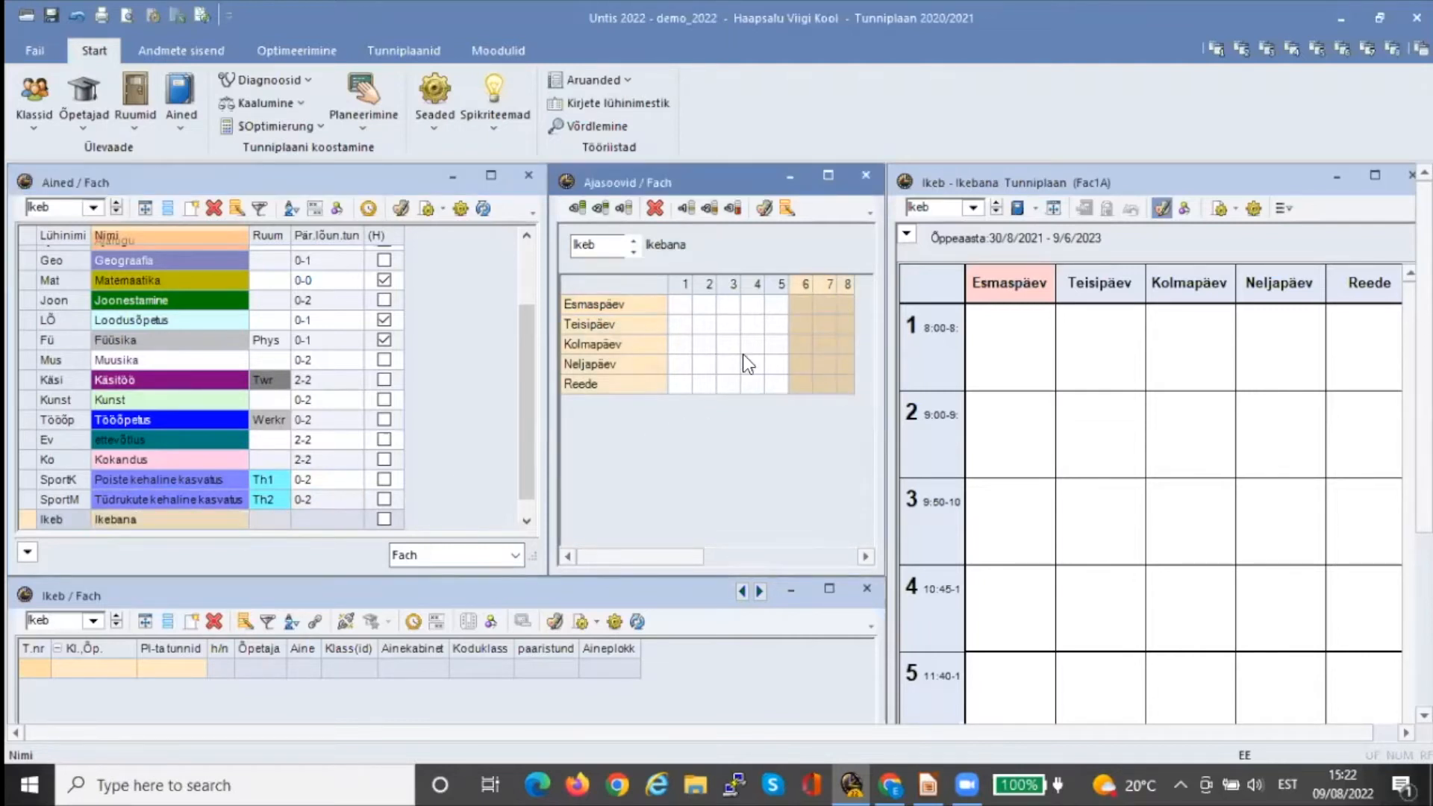
{"action": "left_click_drag", "start_coordinate": [678, 305], "coordinate": [793, 386]}
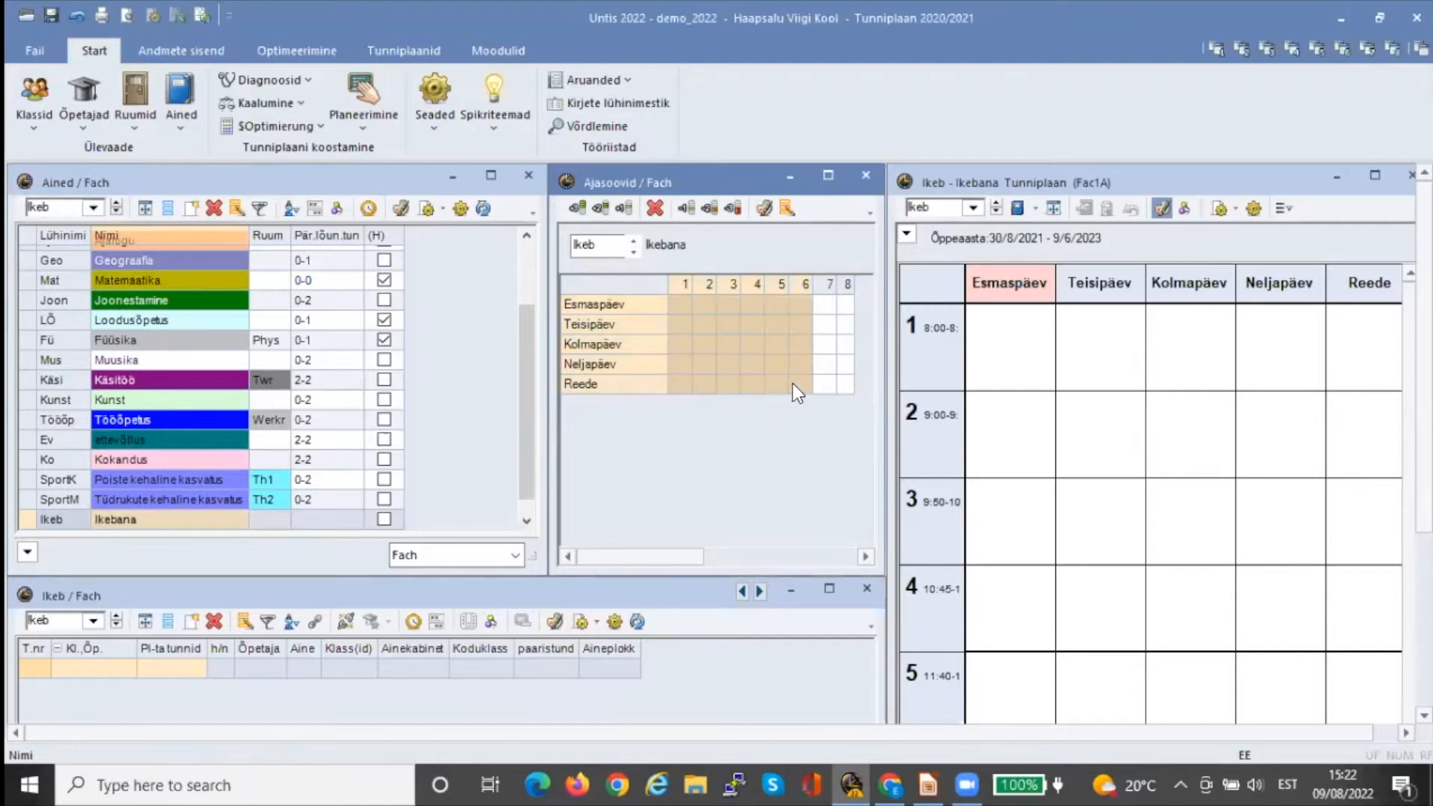
{"action": "left_click", "coordinate": [732, 209]}
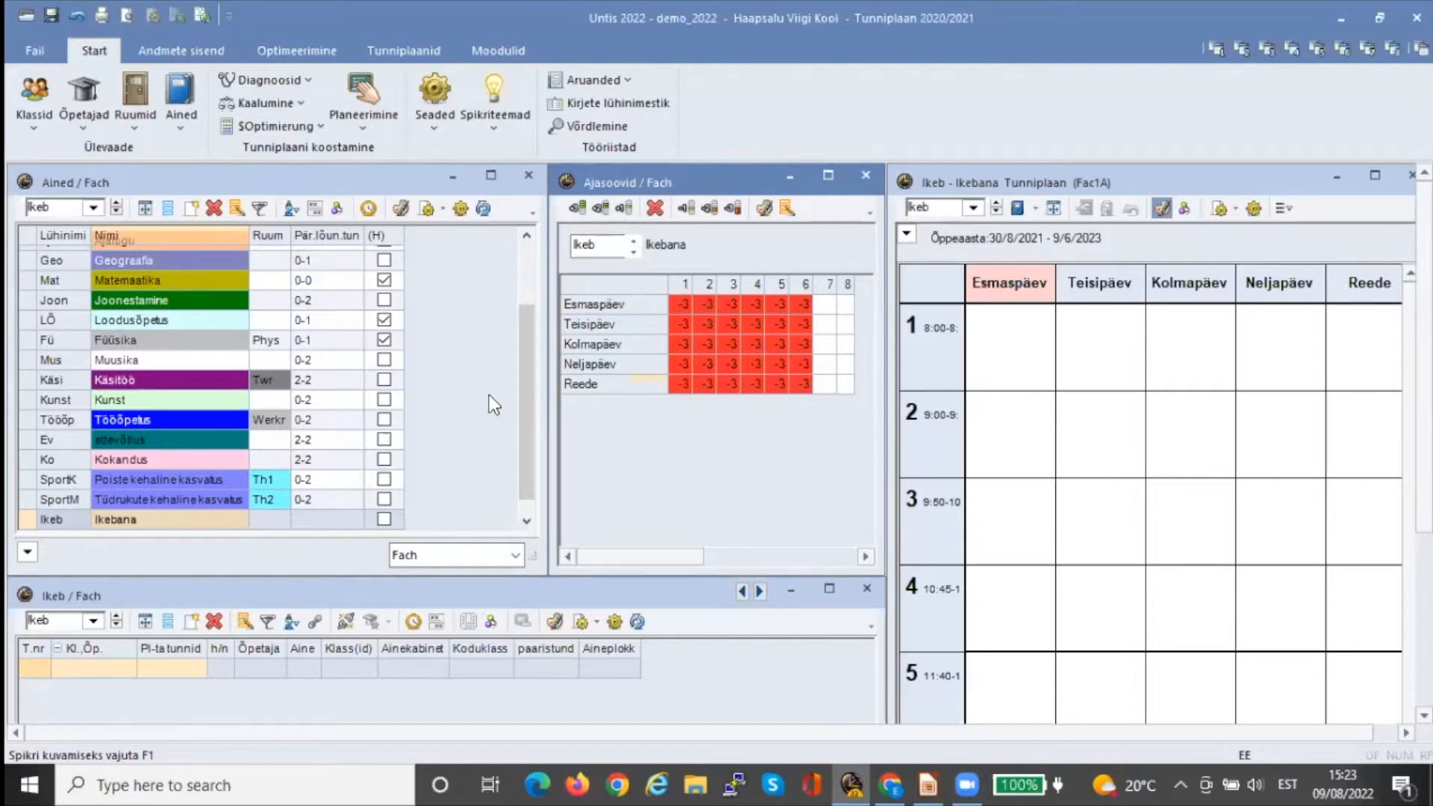
{"action": "left_click", "coordinate": [179, 363]}
{"action": "left_click", "coordinate": [185, 418]}
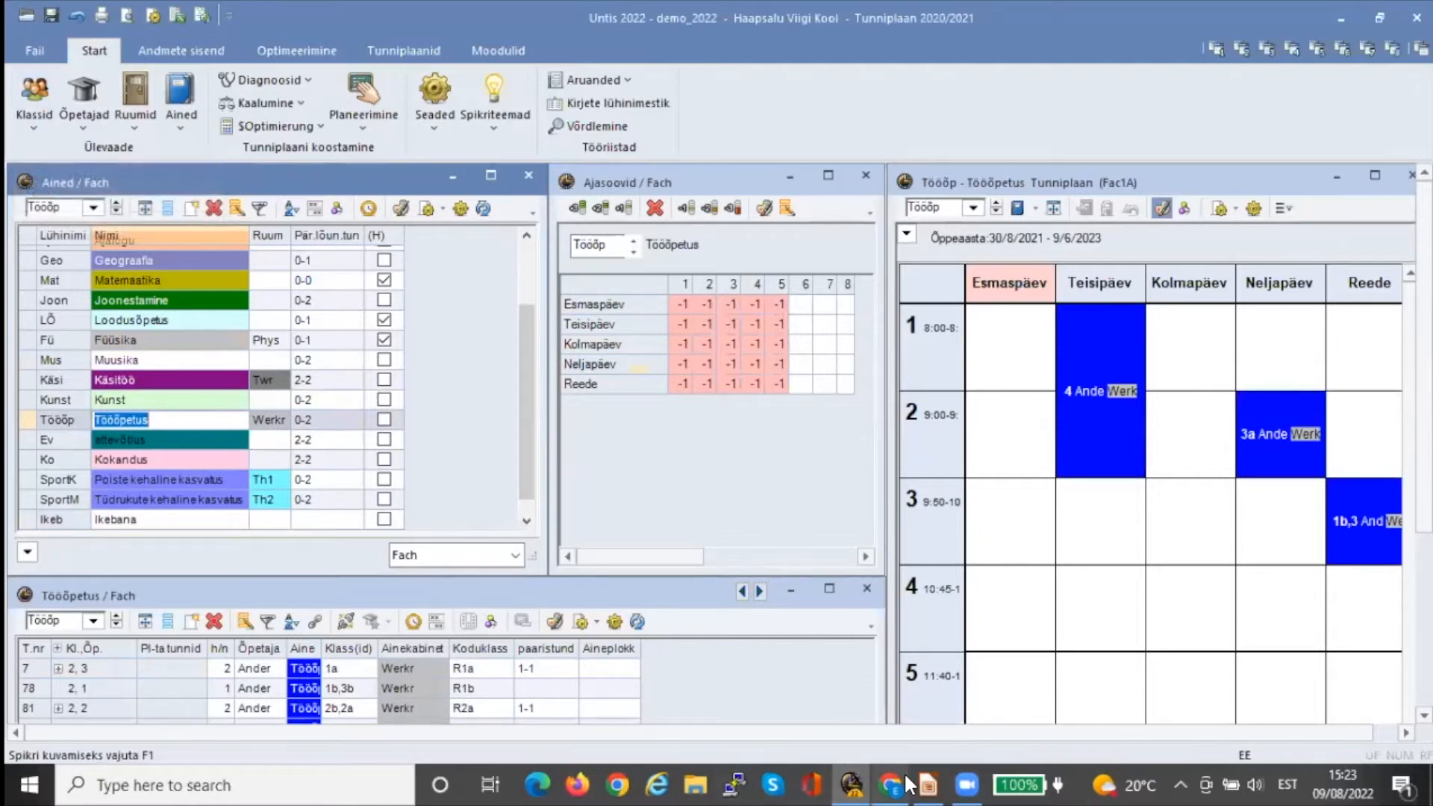
Switch to LibreOffice Impress, present the slides from AINED through KLASSID and end the slide show
{"action": "left_click", "coordinate": [930, 784]}
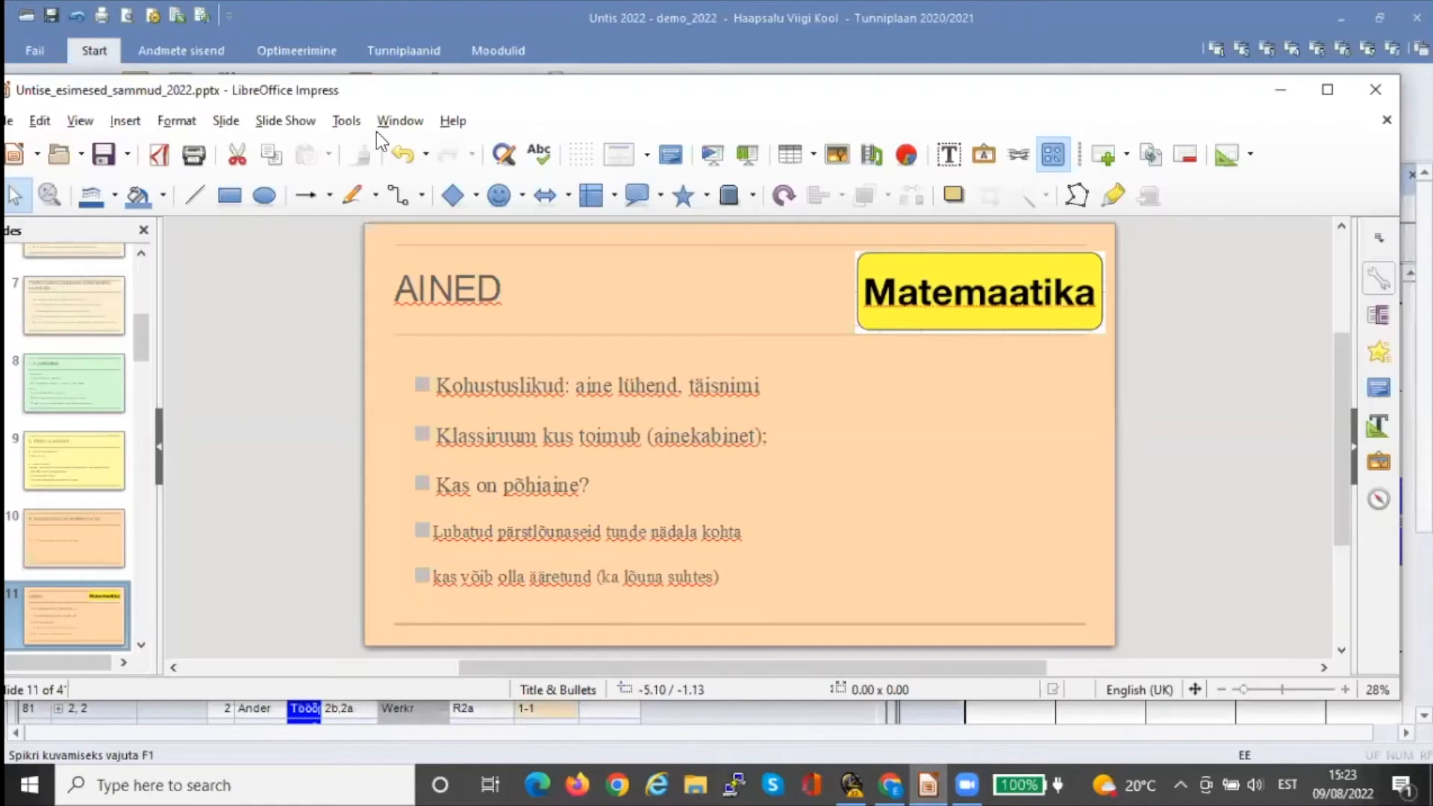
{"action": "left_click", "coordinate": [280, 120]}
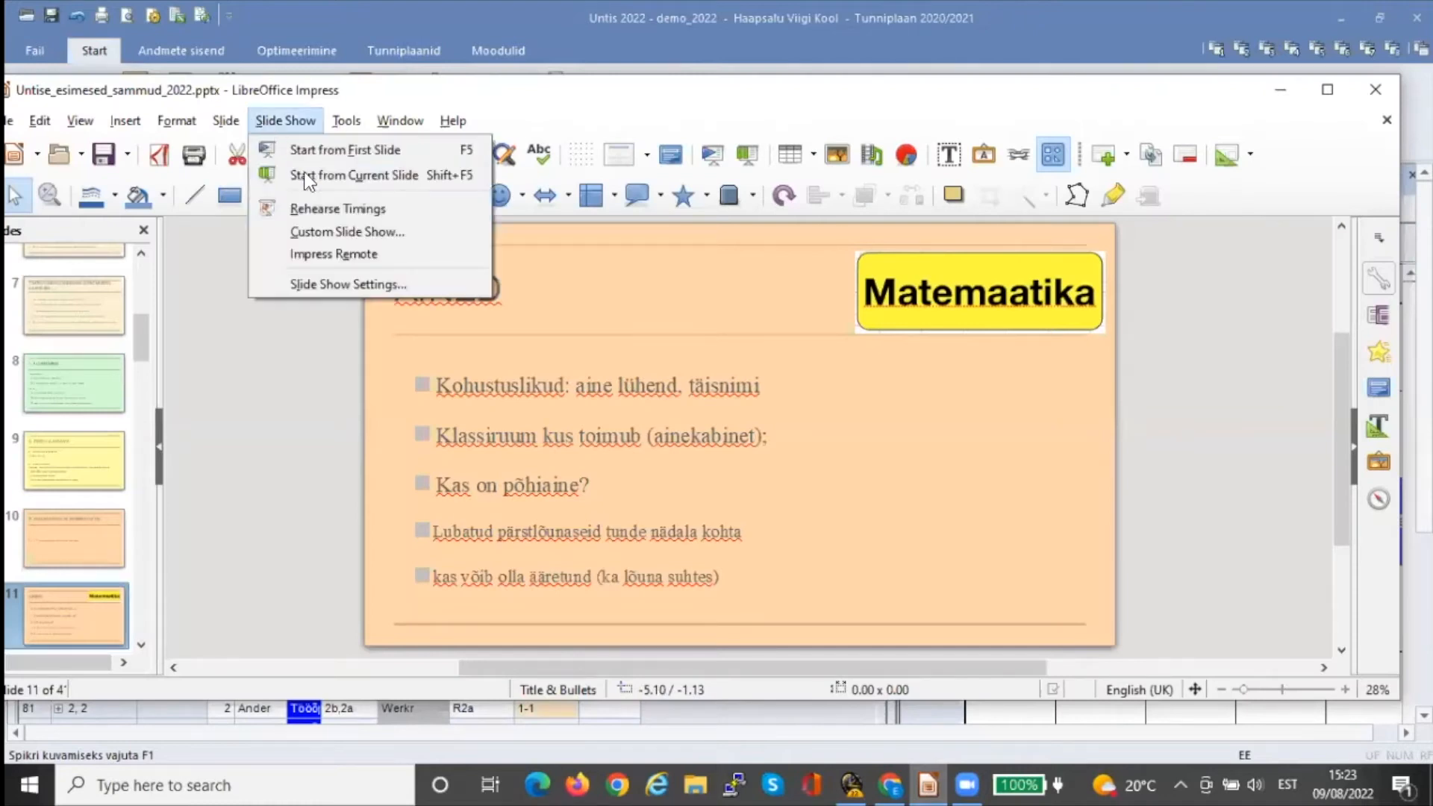
{"action": "left_click", "coordinate": [348, 181]}
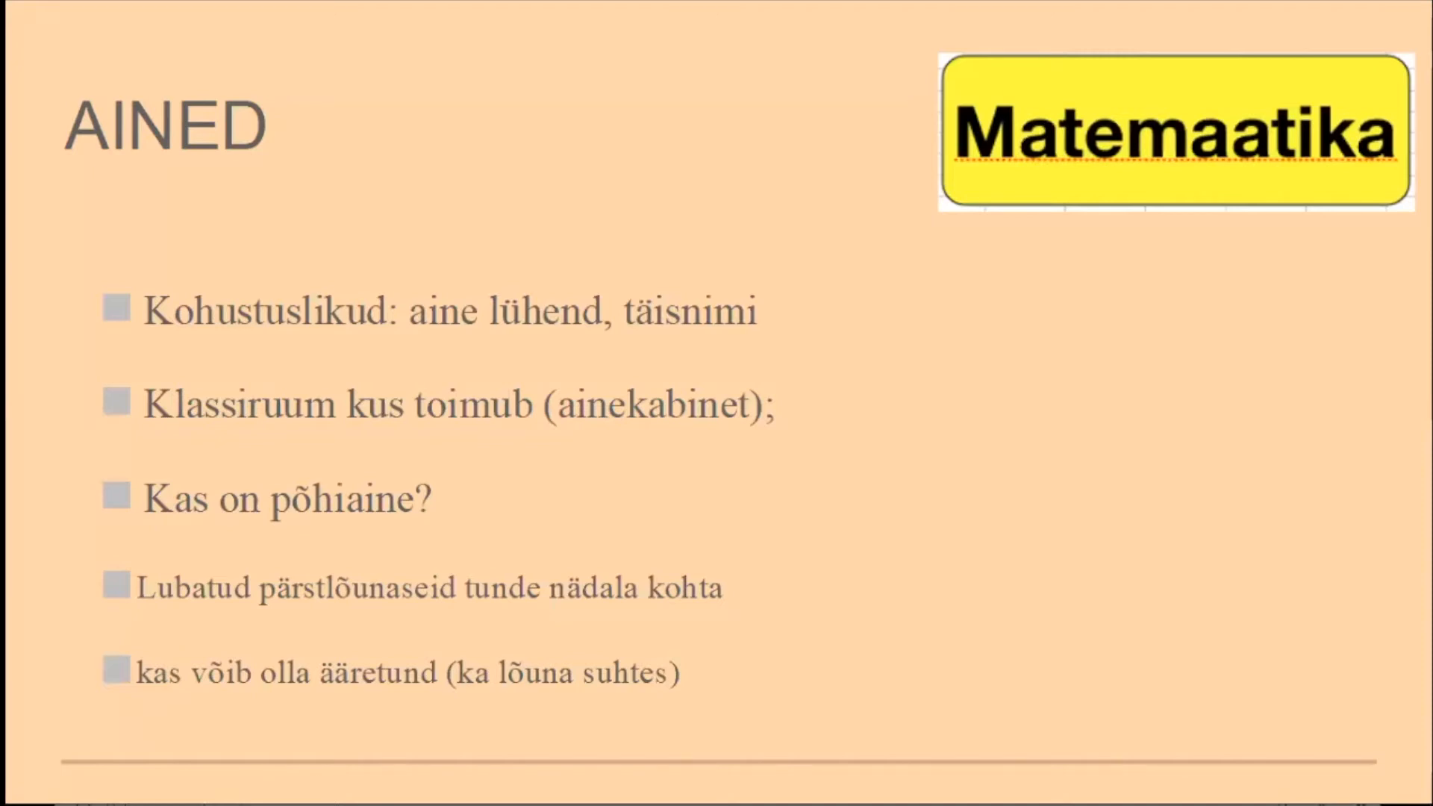
{"action": "key", "text": "Right"}
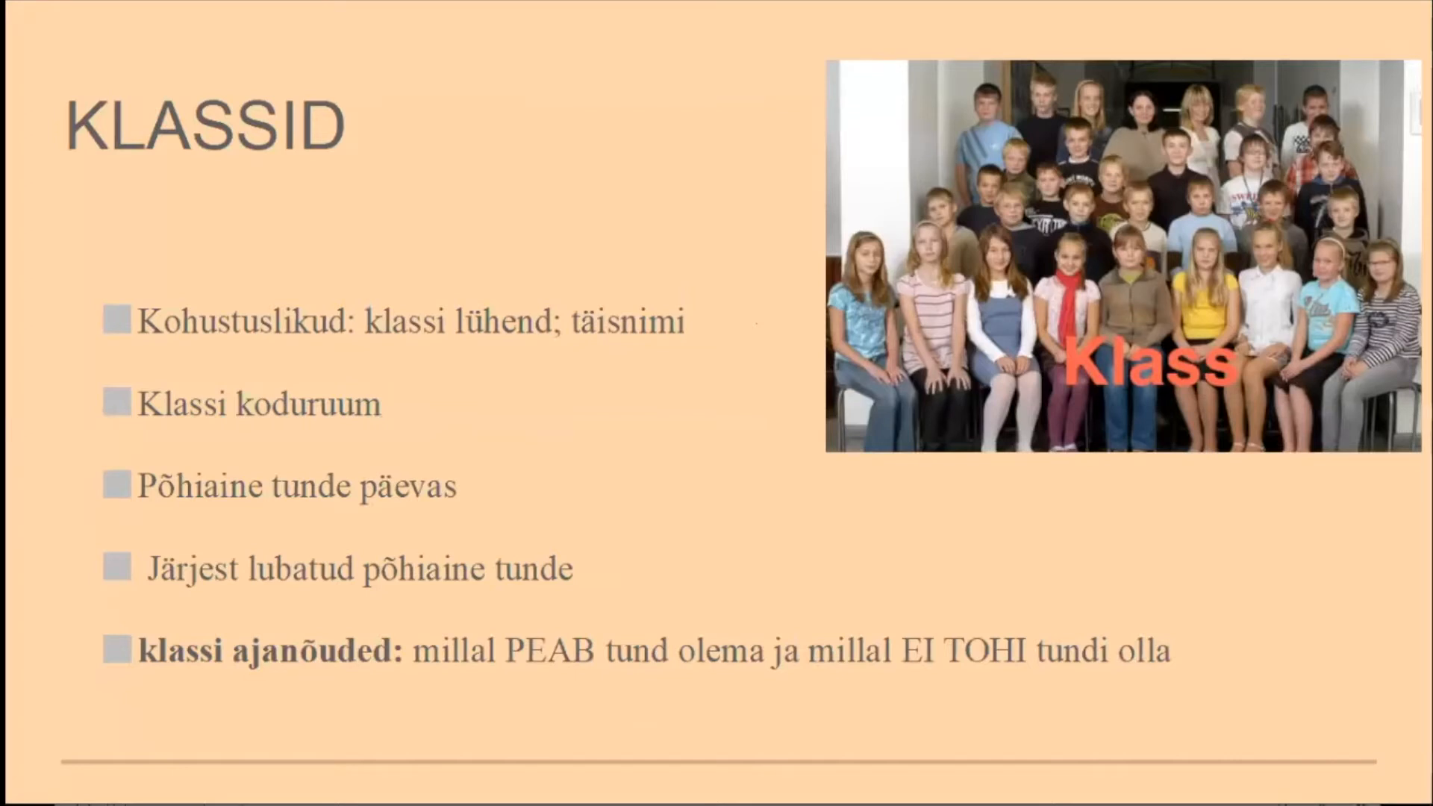
{"action": "key", "text": "Escape"}
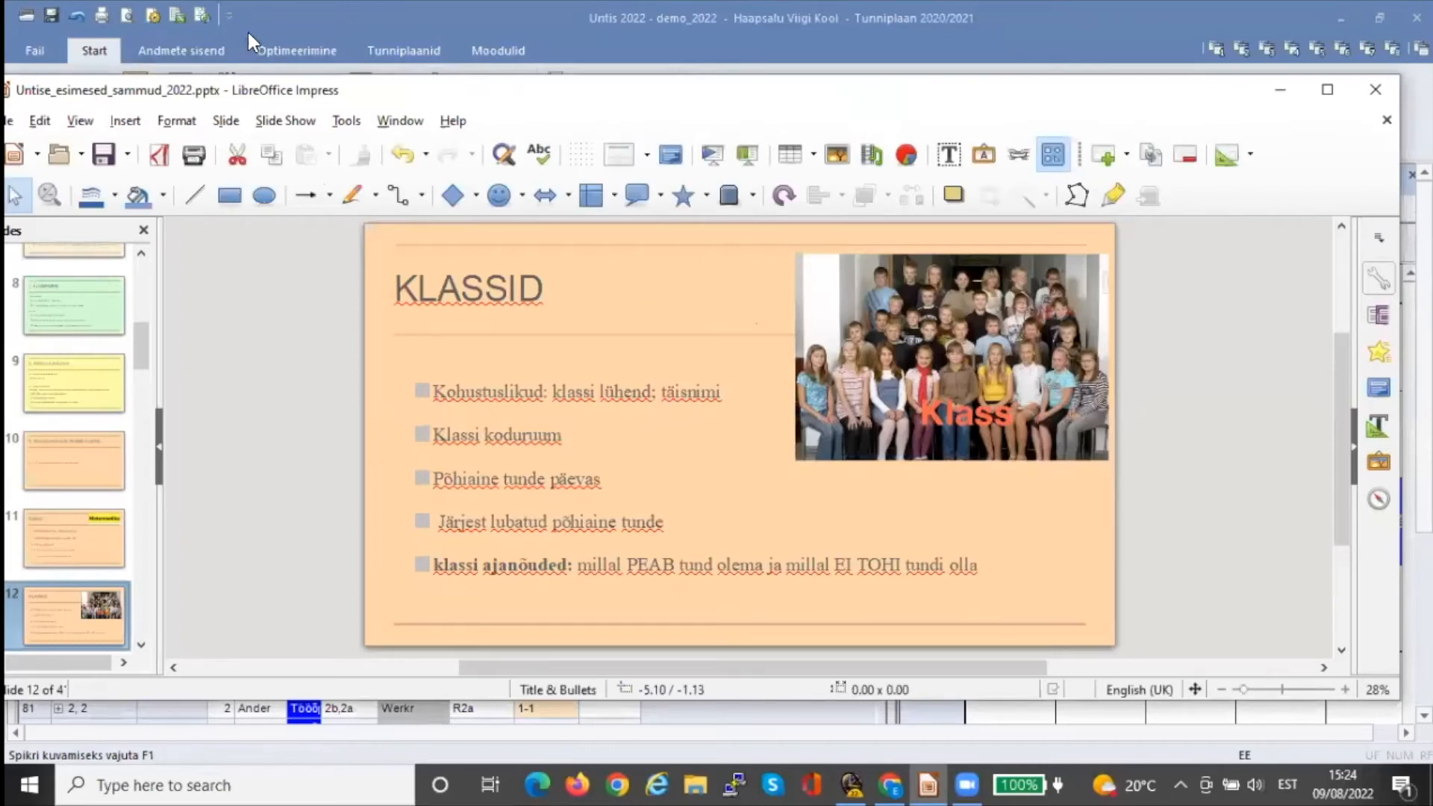
Return to Untis and open the classes overview (Klassid)
{"action": "left_click", "coordinate": [240, 27]}
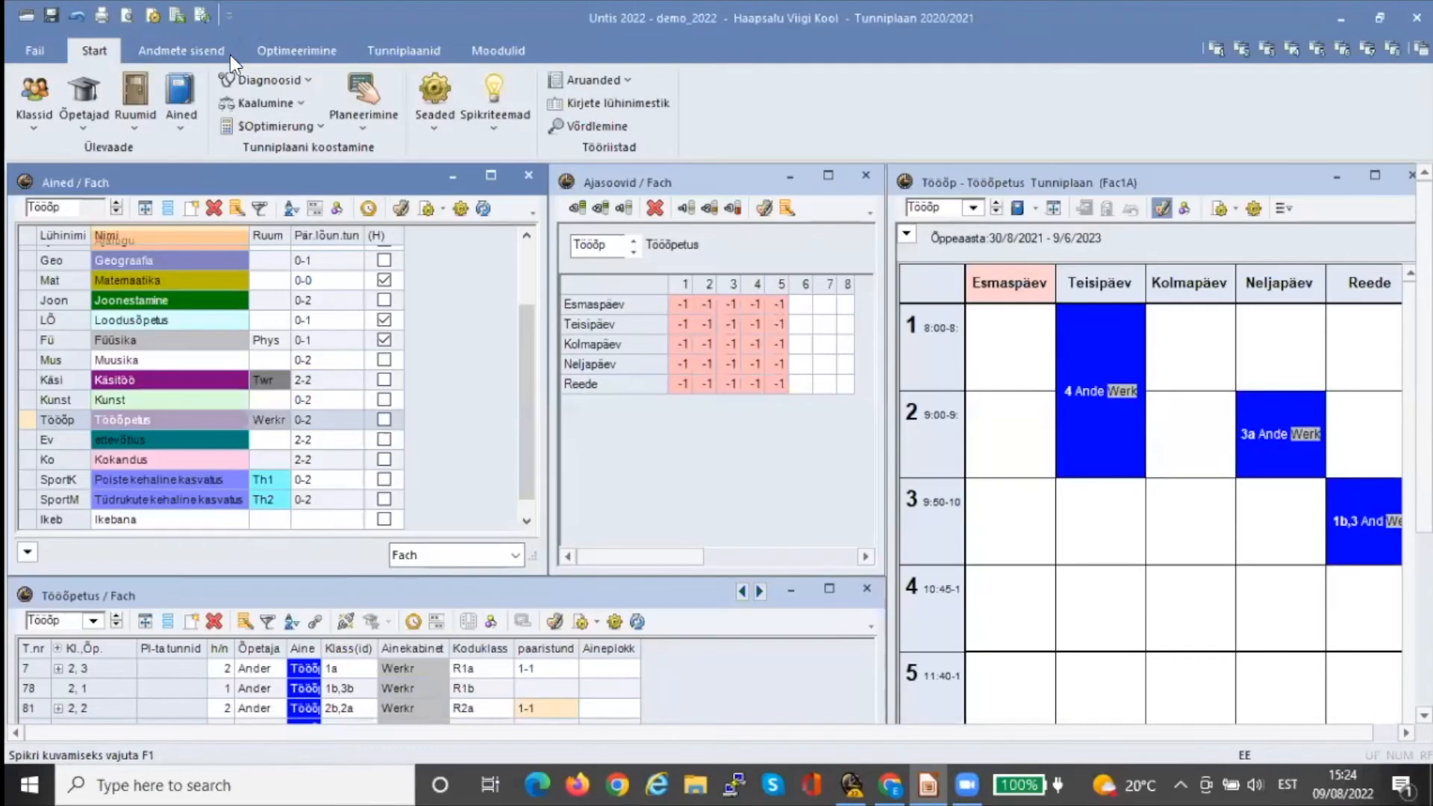
{"action": "left_click", "coordinate": [34, 91]}
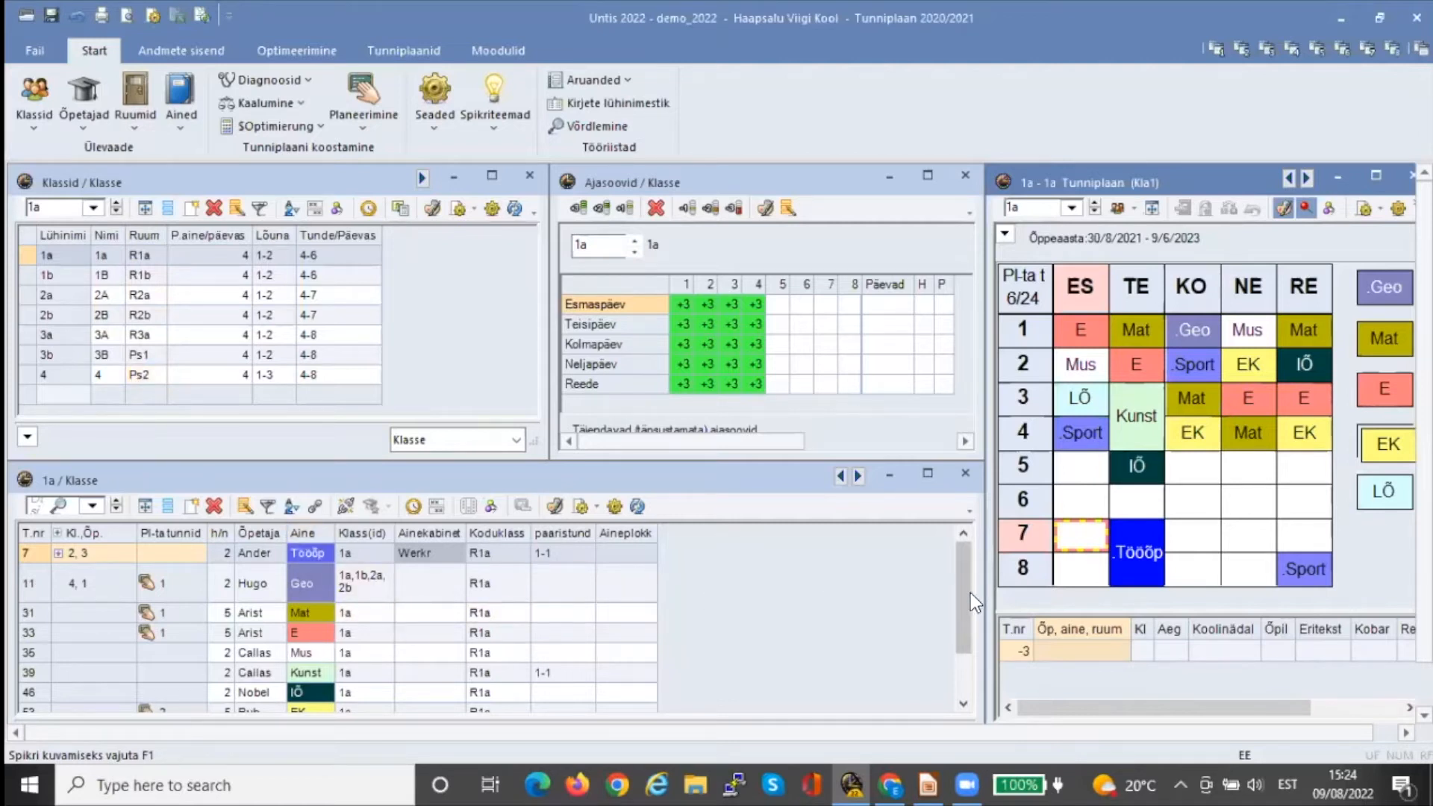
{"action": "mouse_move", "coordinate": [965, 604]}
{"action": "left_mouse_down"}
{"action": "mouse_move", "coordinate": [964, 669]}
{"action": "mouse_move", "coordinate": [965, 581]}
{"action": "left_mouse_up"}
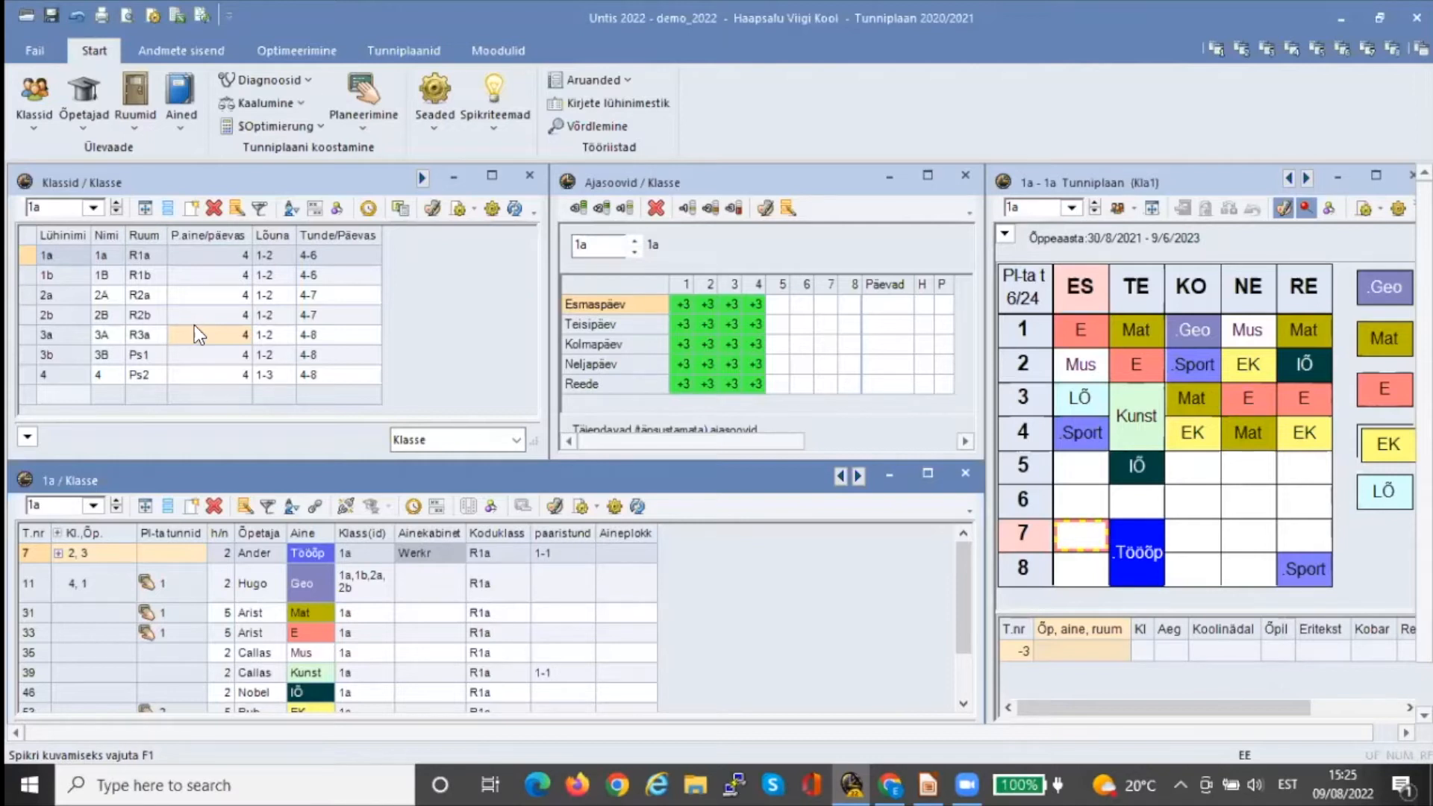
Set the daily lesson range (Tunde/Päevas) of class 4 to 5-8
{"action": "type", "text": "3"}
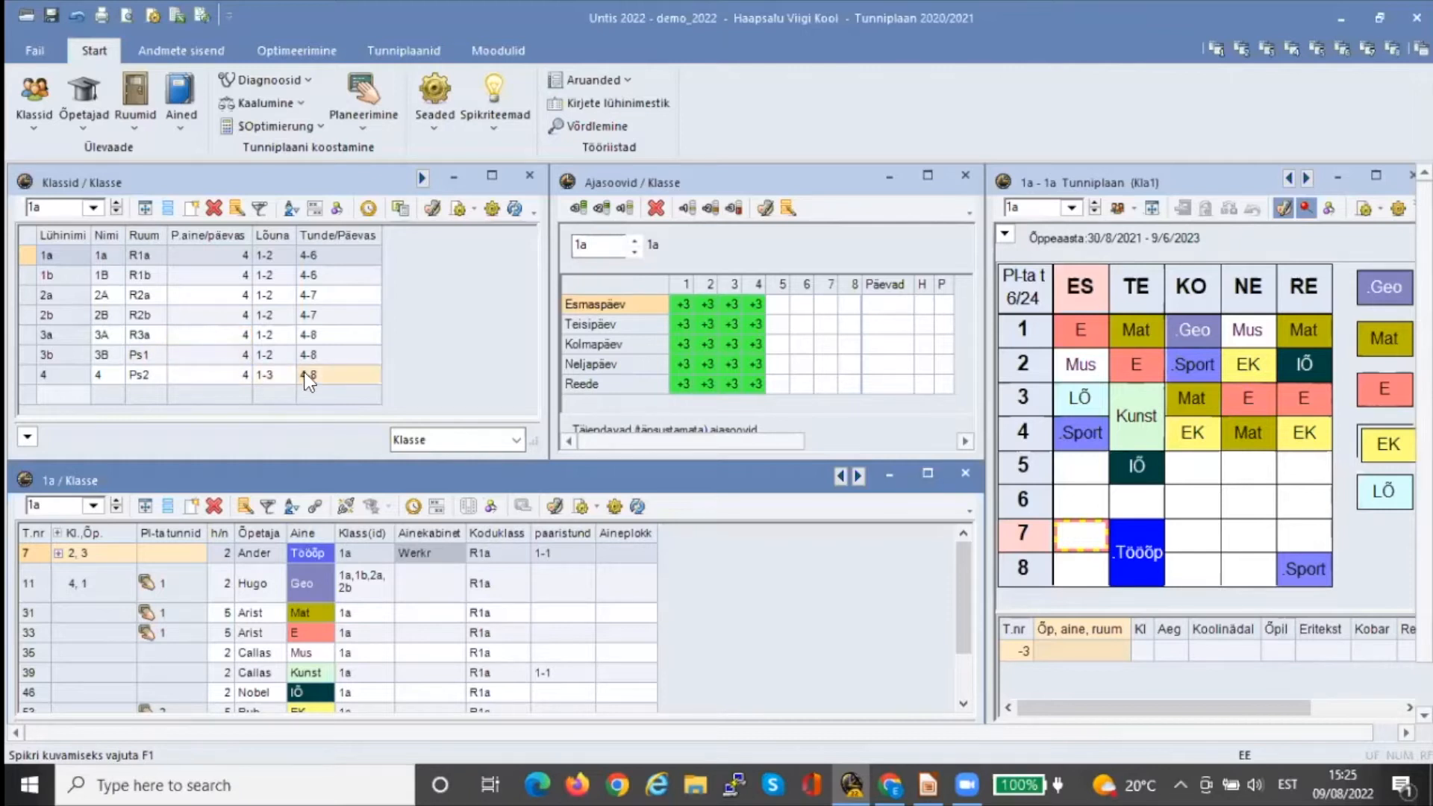
{"action": "left_click", "coordinate": [306, 375]}
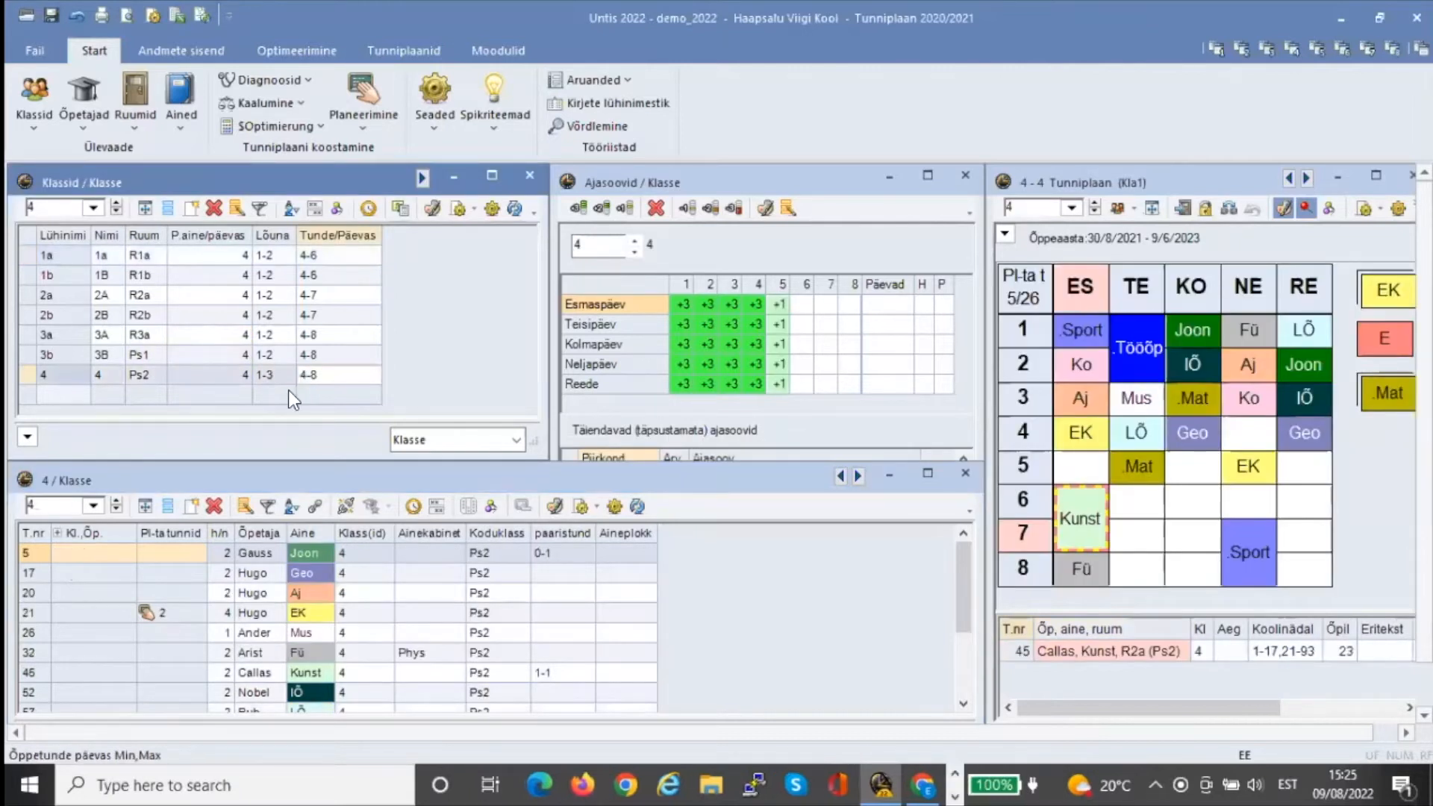
{"action": "key", "text": "BackSpace"}
{"action": "type", "text": "5"}
{"action": "left_click", "coordinate": [338, 357]}
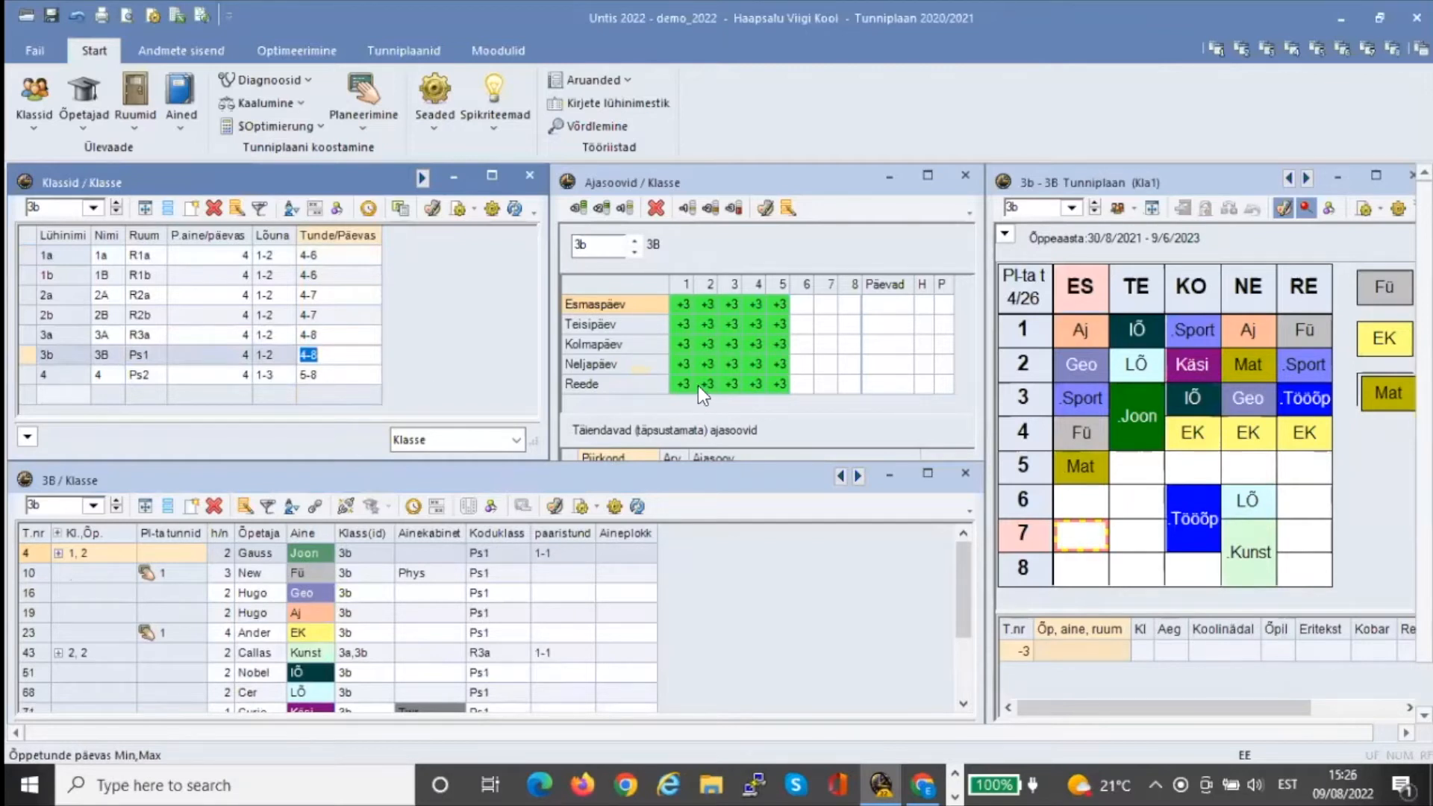
Examine the daily main-subject limit (P.aine/päevas) and time requests of classes 1a through 3a, ending on 3a
{"action": "left_click", "coordinate": [222, 261]}
{"action": "left_click", "coordinate": [223, 262]}
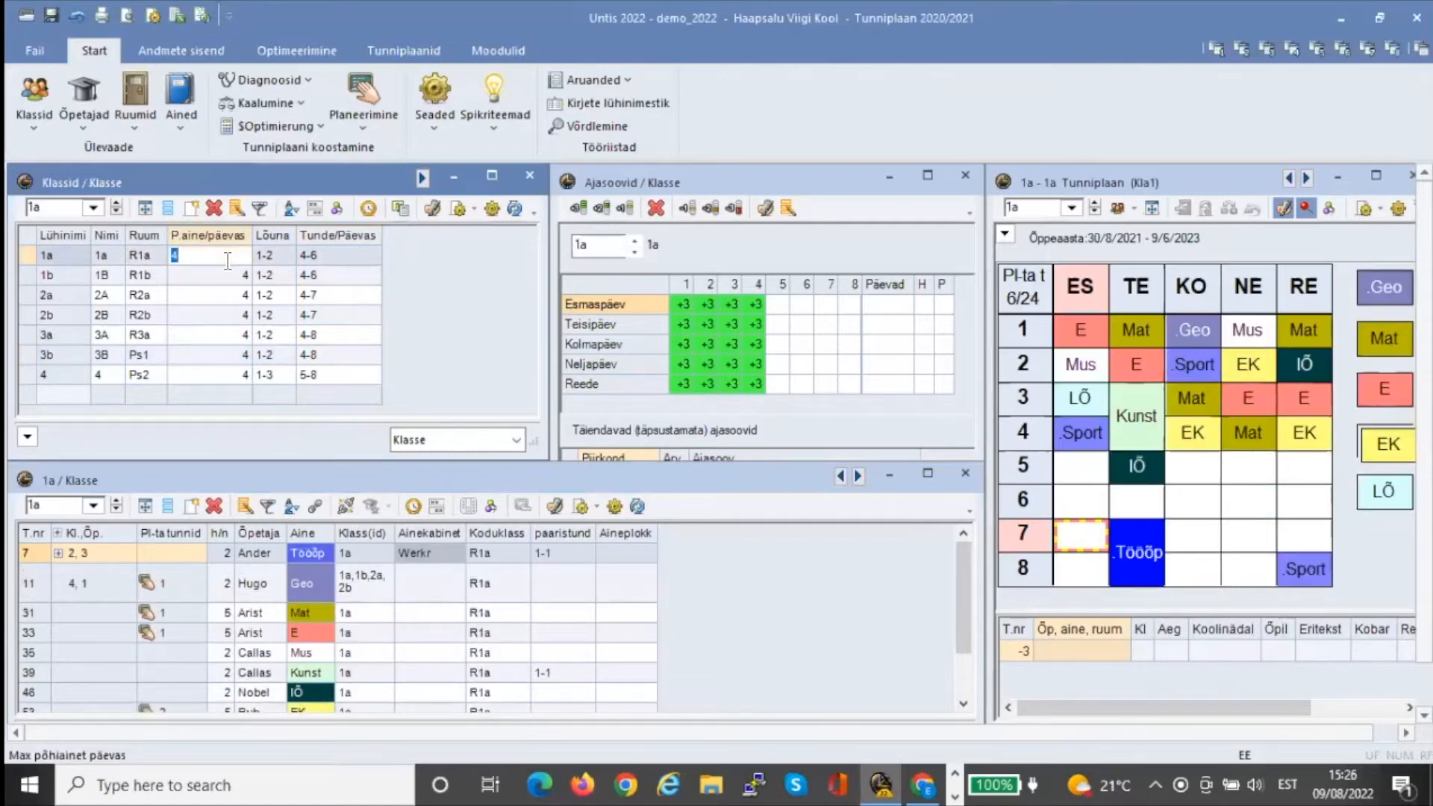
{"action": "left_click", "coordinate": [403, 327]}
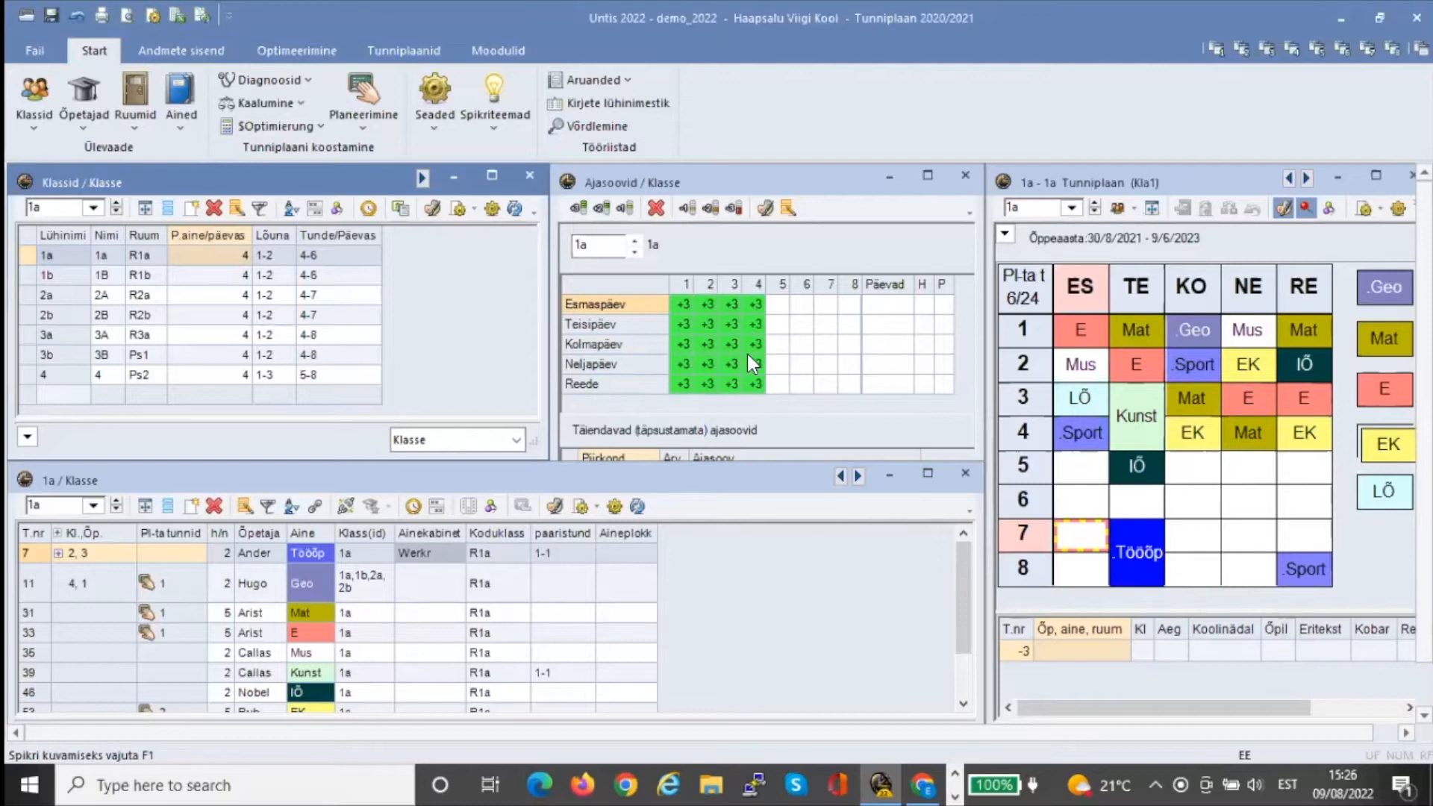
{"action": "left_click", "coordinate": [232, 273]}
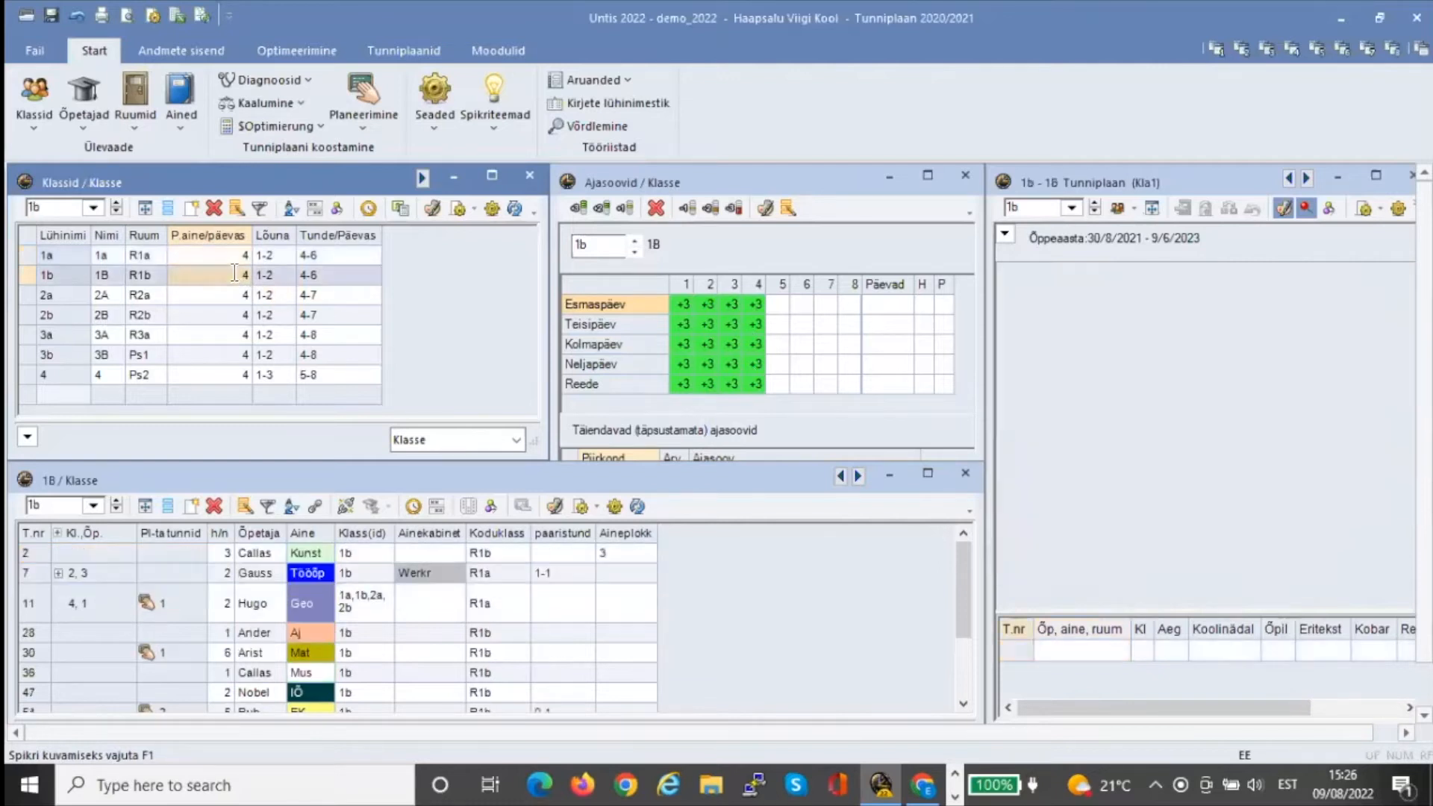
{"action": "left_click", "coordinate": [231, 296]}
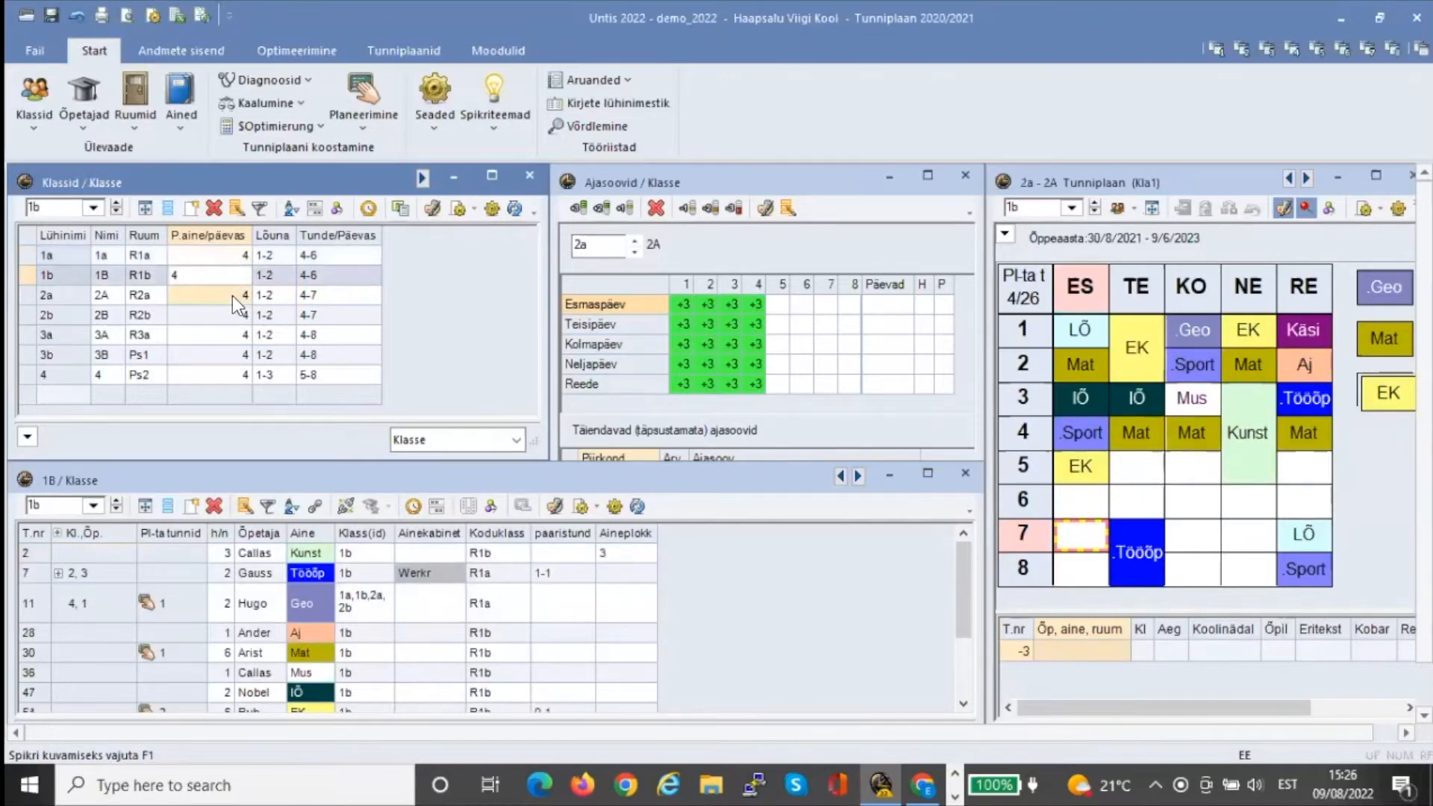
{"action": "left_click", "coordinate": [230, 318]}
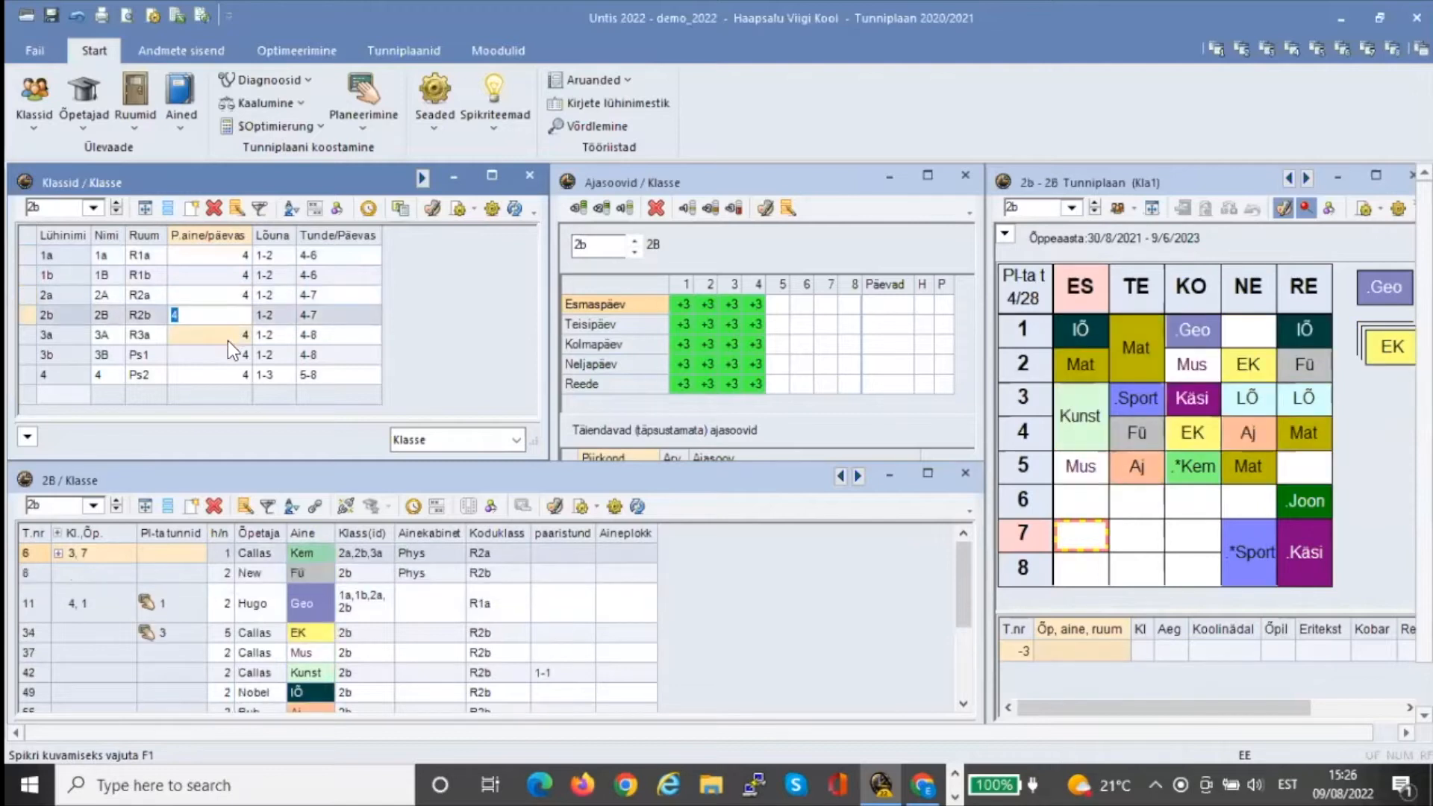
{"action": "left_click", "coordinate": [227, 340]}
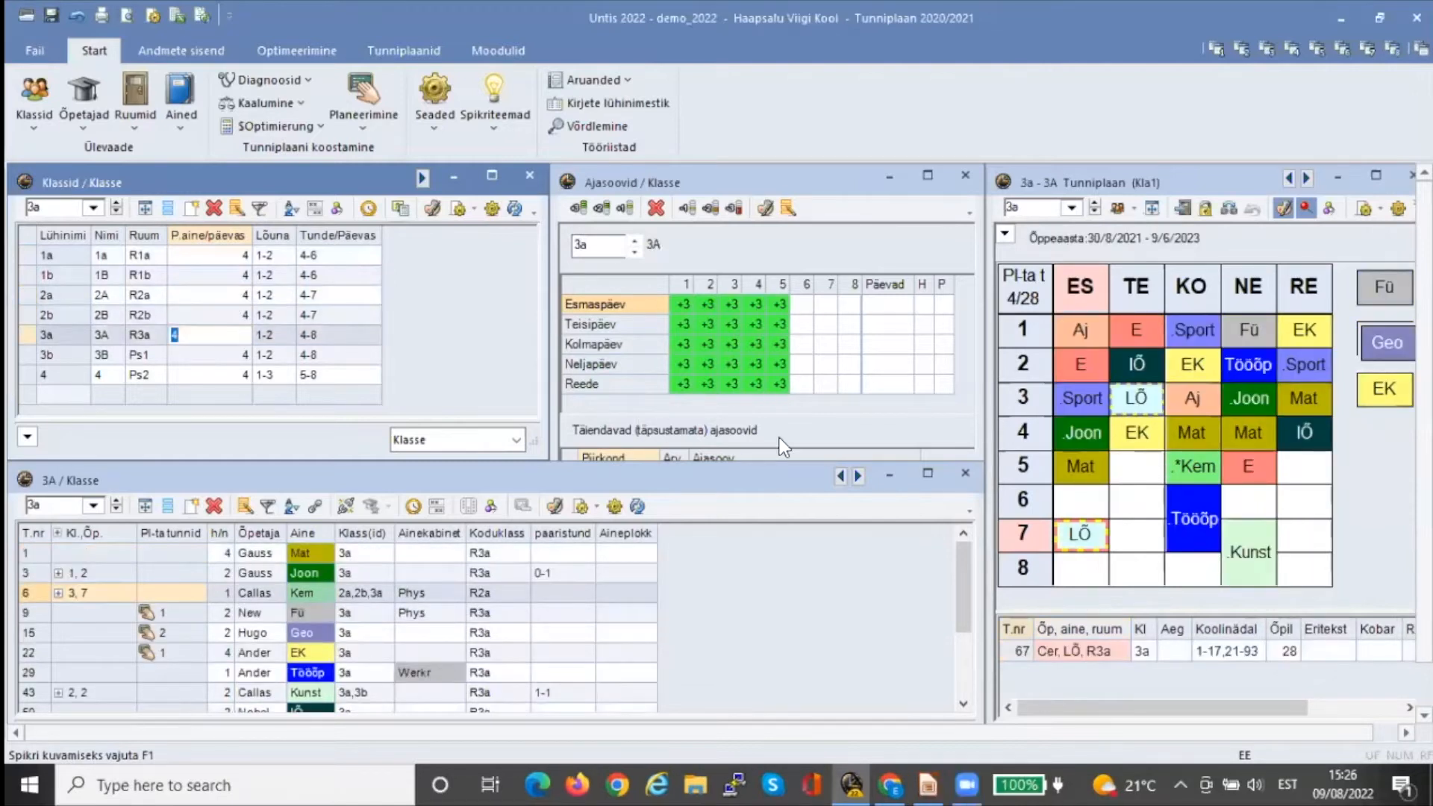
Set class 3a's time requests for all five weekdays to +1 in period 6, -2 in period 7 and -3 in period 8
{"action": "left_click", "coordinate": [799, 300]}
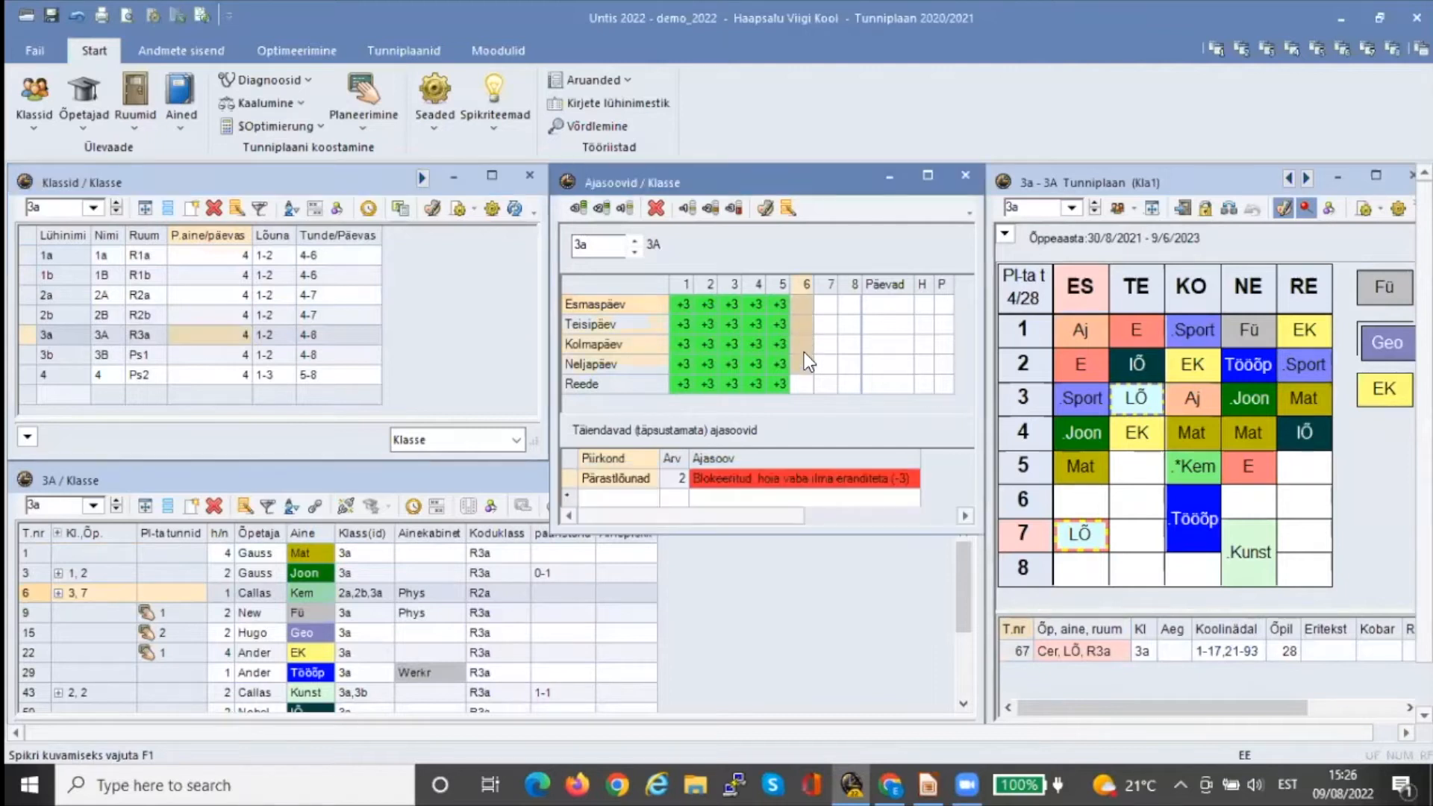
{"action": "left_click", "coordinate": [625, 209]}
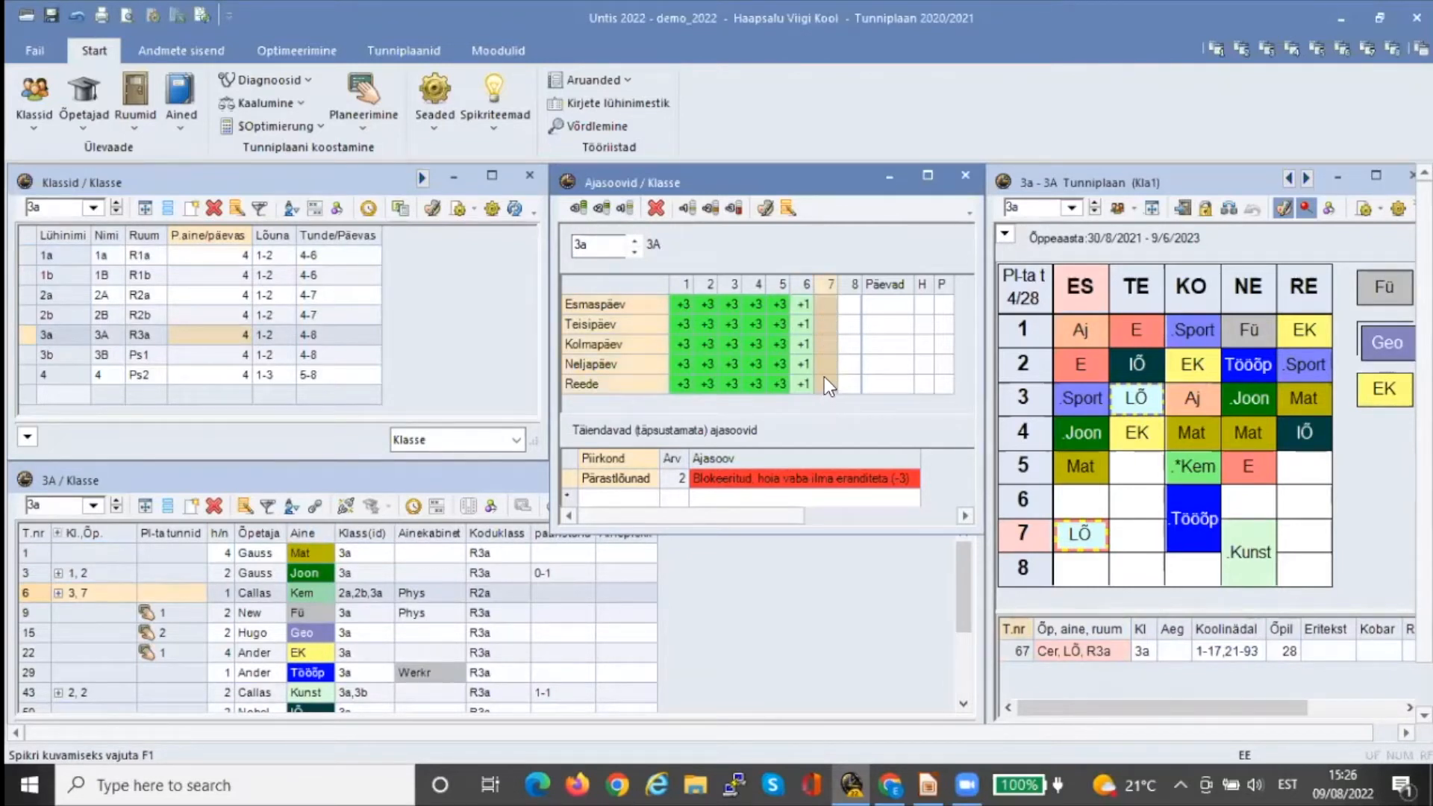
{"action": "left_click", "coordinate": [709, 205]}
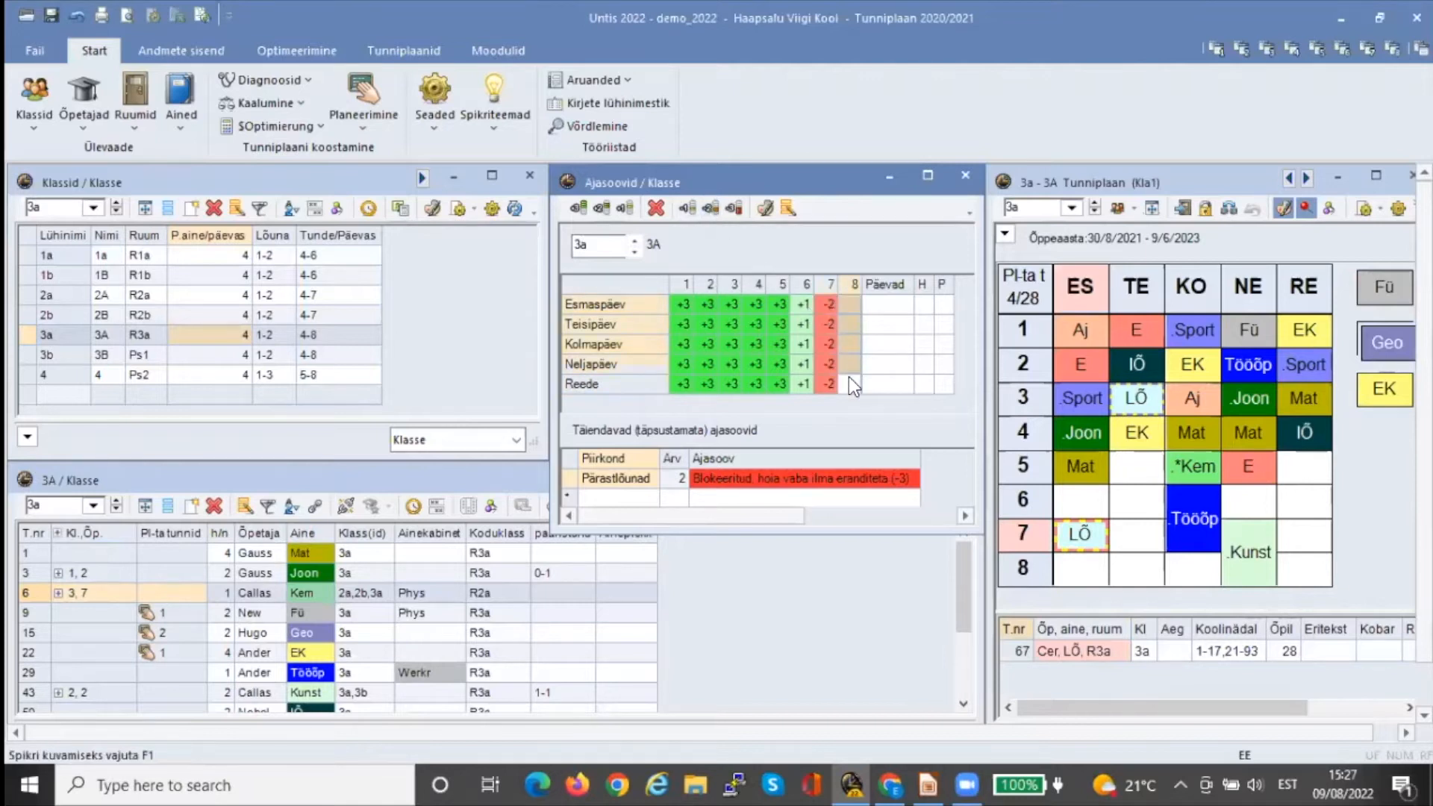
{"action": "left_click", "coordinate": [740, 209]}
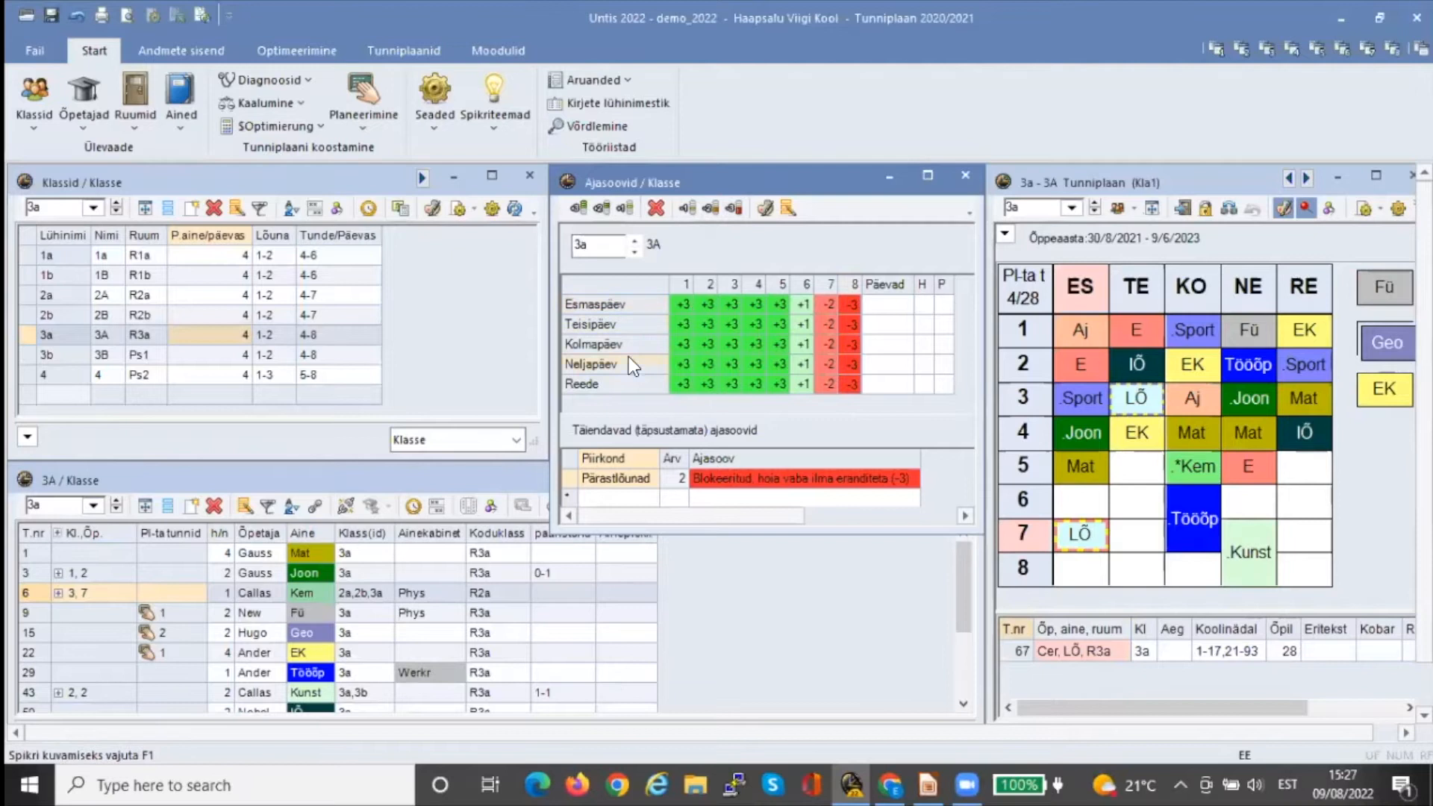
Set the count (Arv) of class 3a's additional afternoons (Pärastlõunad) time request to 0
{"action": "left_click", "coordinate": [639, 480]}
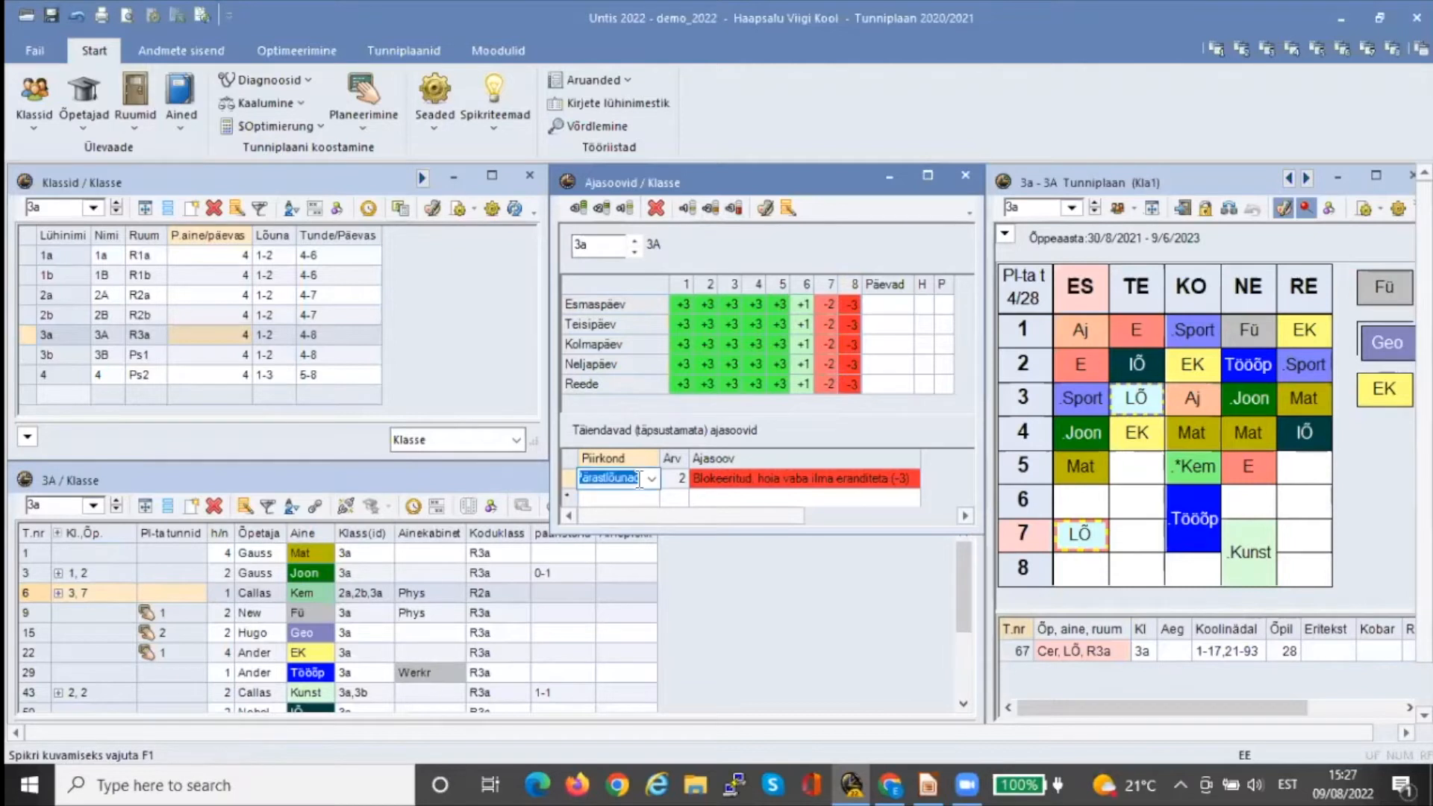
{"action": "left_click", "coordinate": [669, 496]}
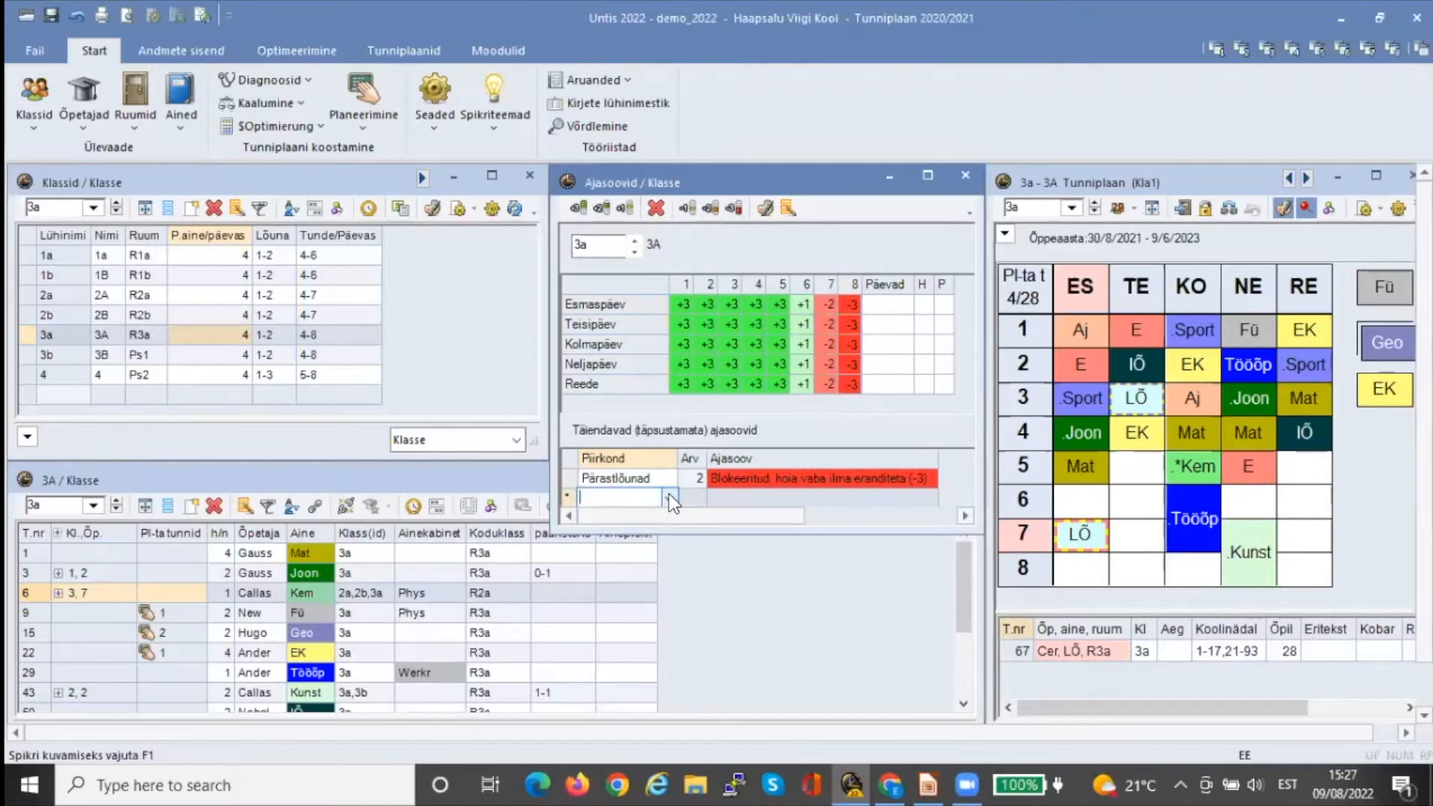
{"action": "left_click", "coordinate": [672, 478]}
{"action": "left_click", "coordinate": [670, 477]}
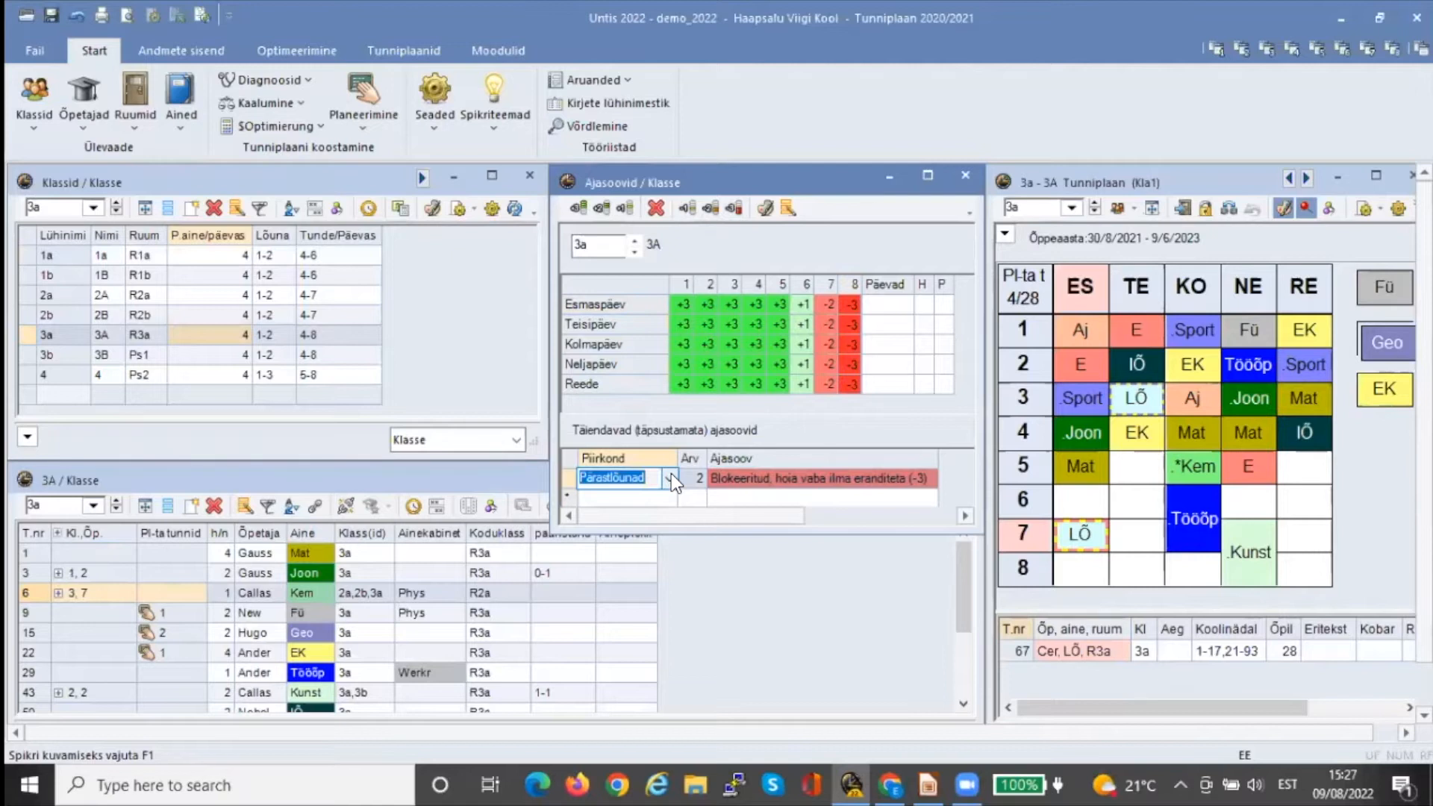
{"action": "left_click", "coordinate": [670, 476]}
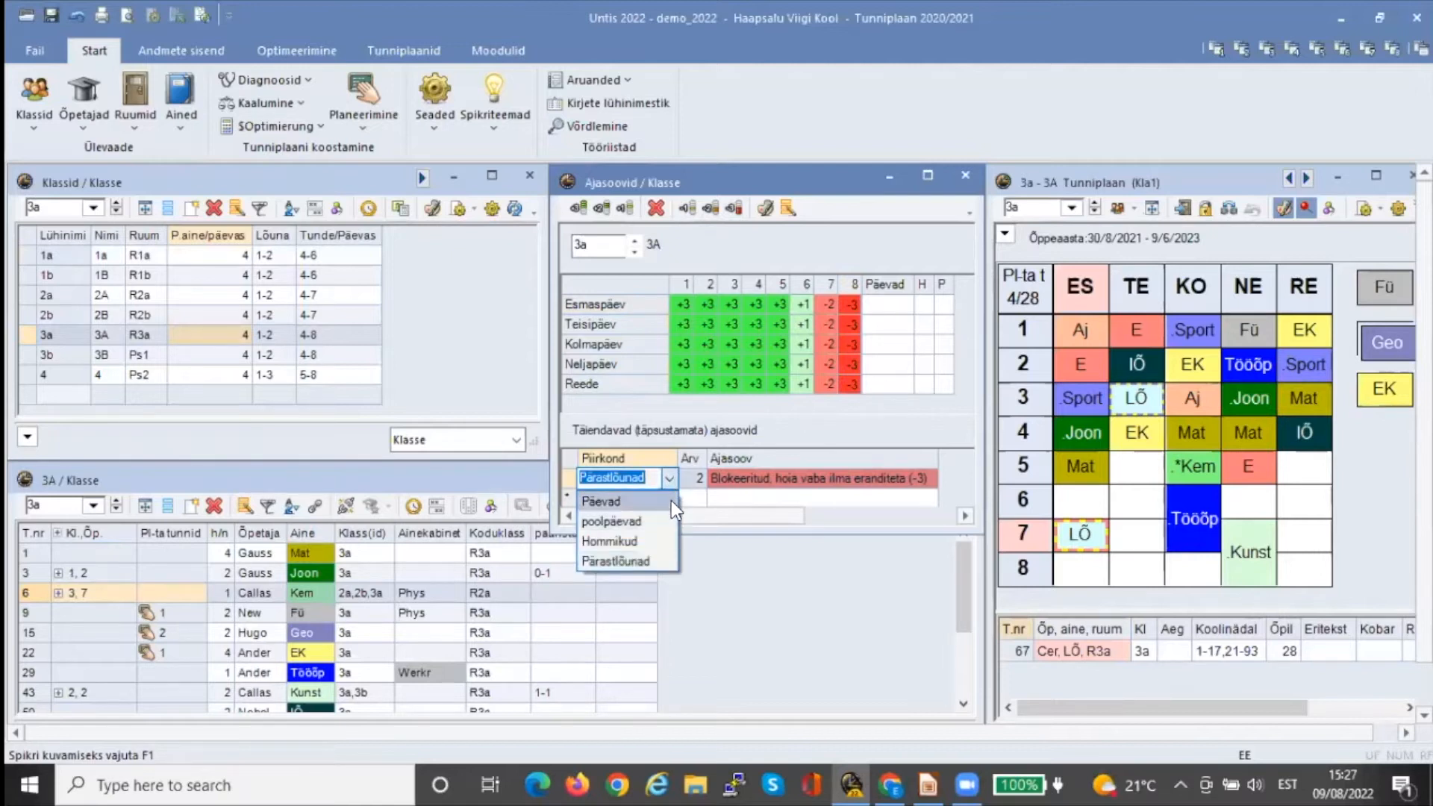
{"action": "left_click", "coordinate": [668, 478]}
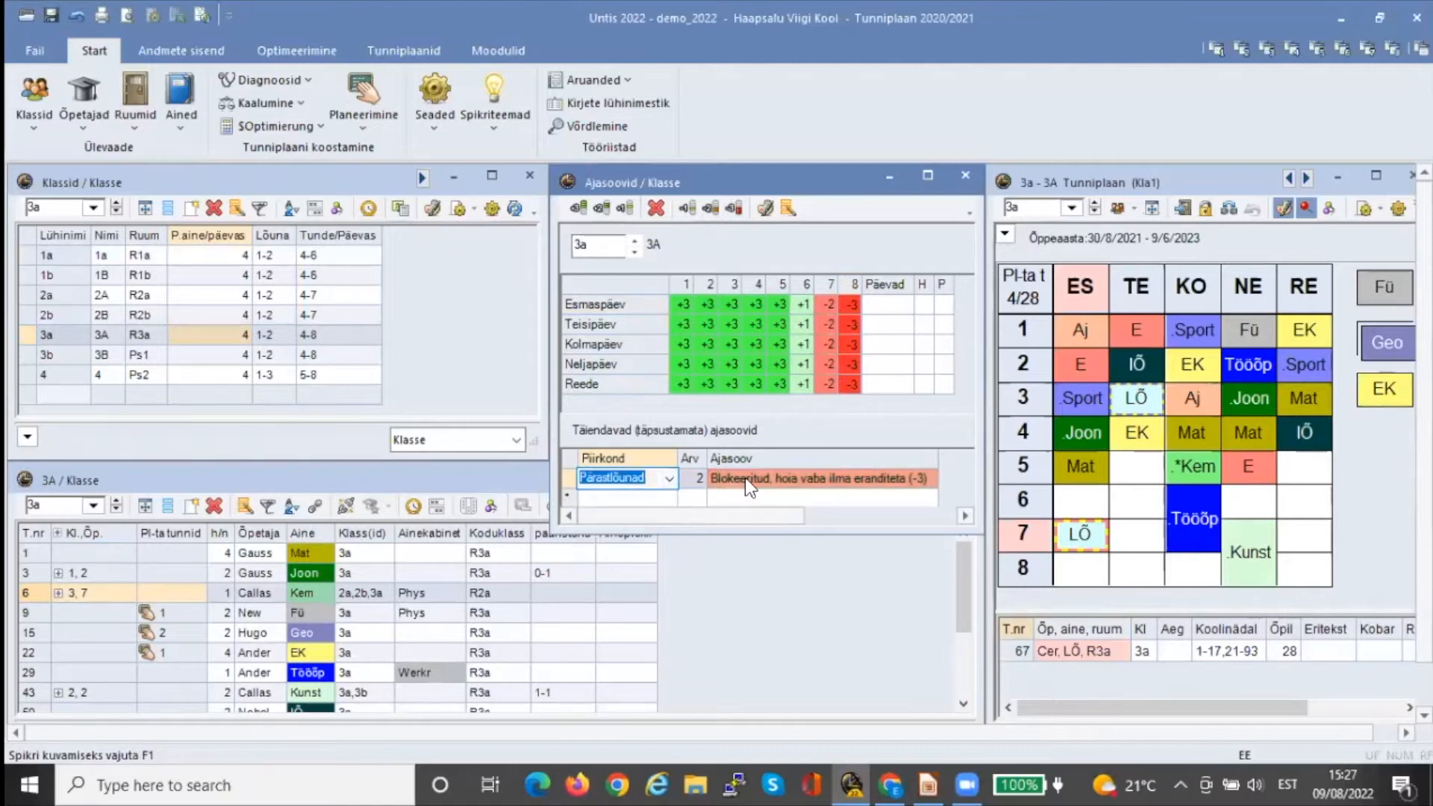
{"action": "left_click", "coordinate": [702, 481]}
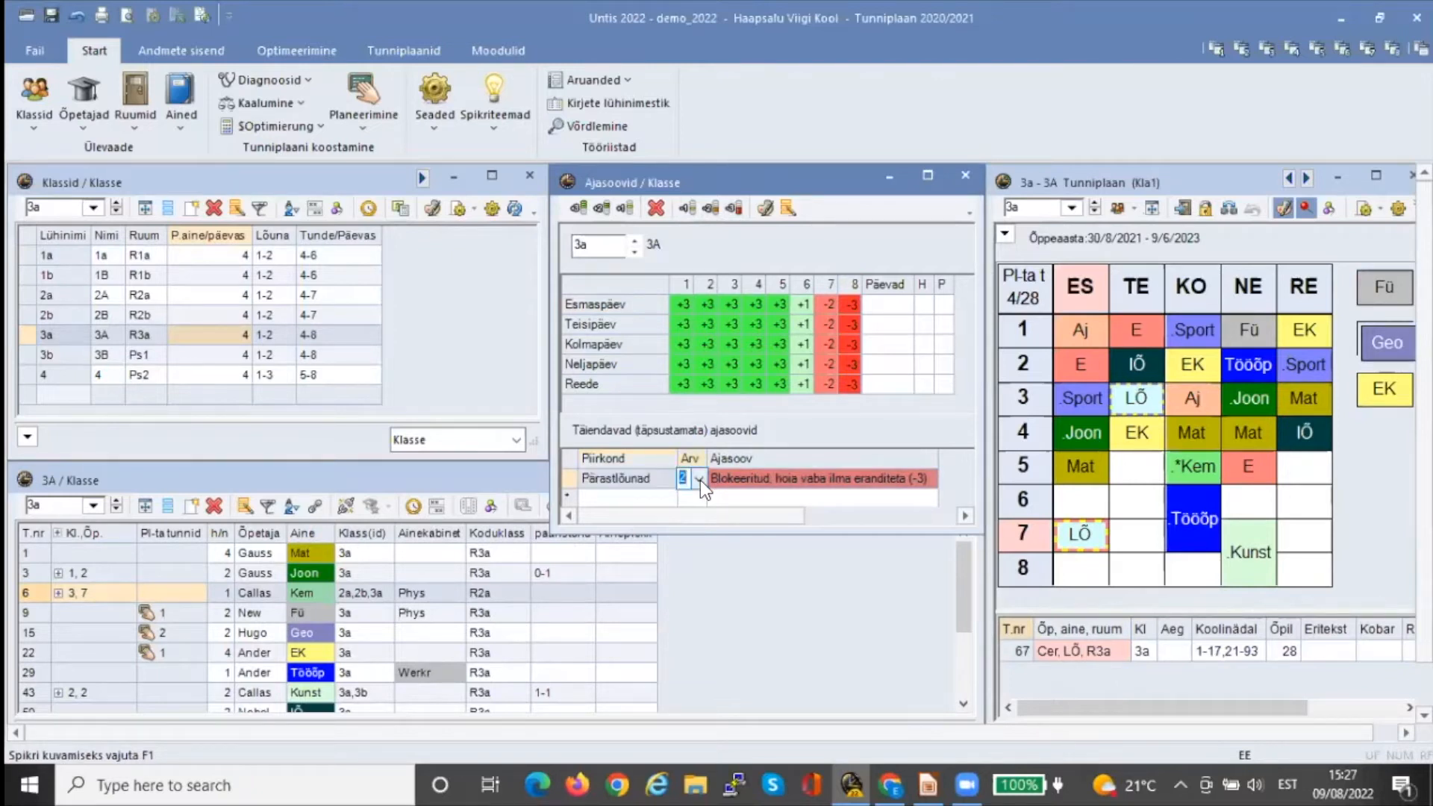
{"action": "left_click", "coordinate": [700, 481]}
{"action": "left_click", "coordinate": [697, 496]}
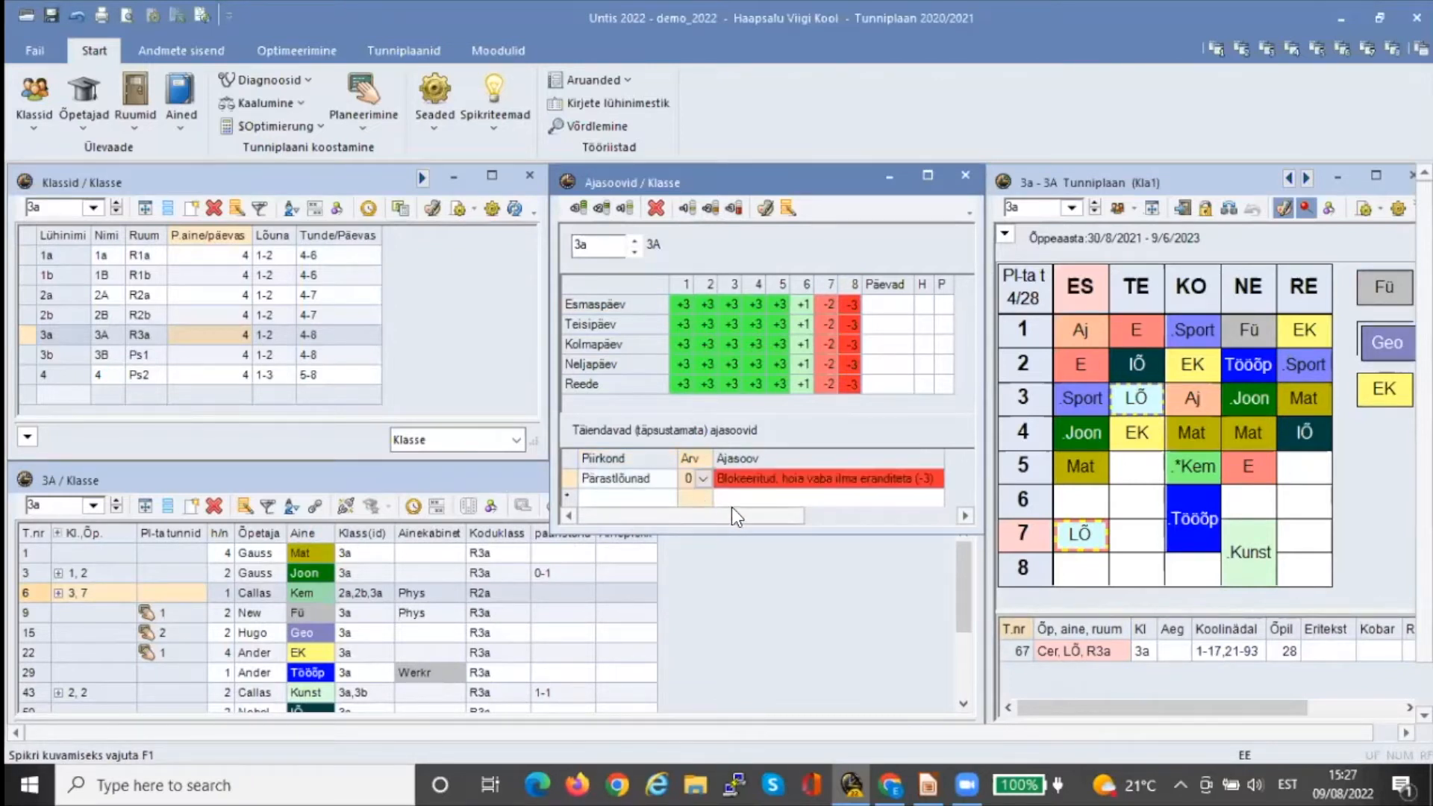
Clear the blocking value (Ajasoov) from class 3a's additional afternoons (Pärastlõunad) time request
{"action": "left_click", "coordinate": [664, 500]}
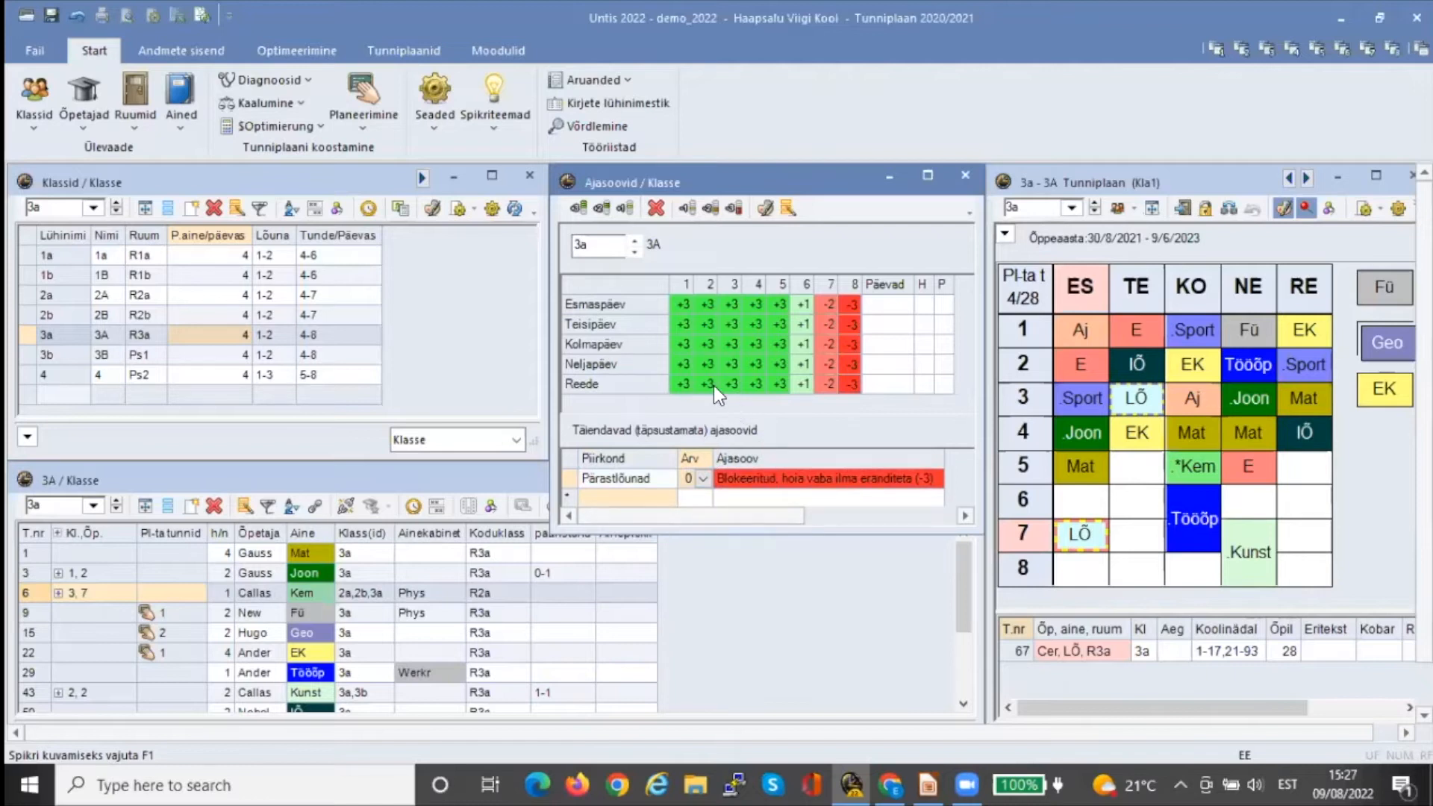
{"action": "left_click", "coordinate": [851, 518]}
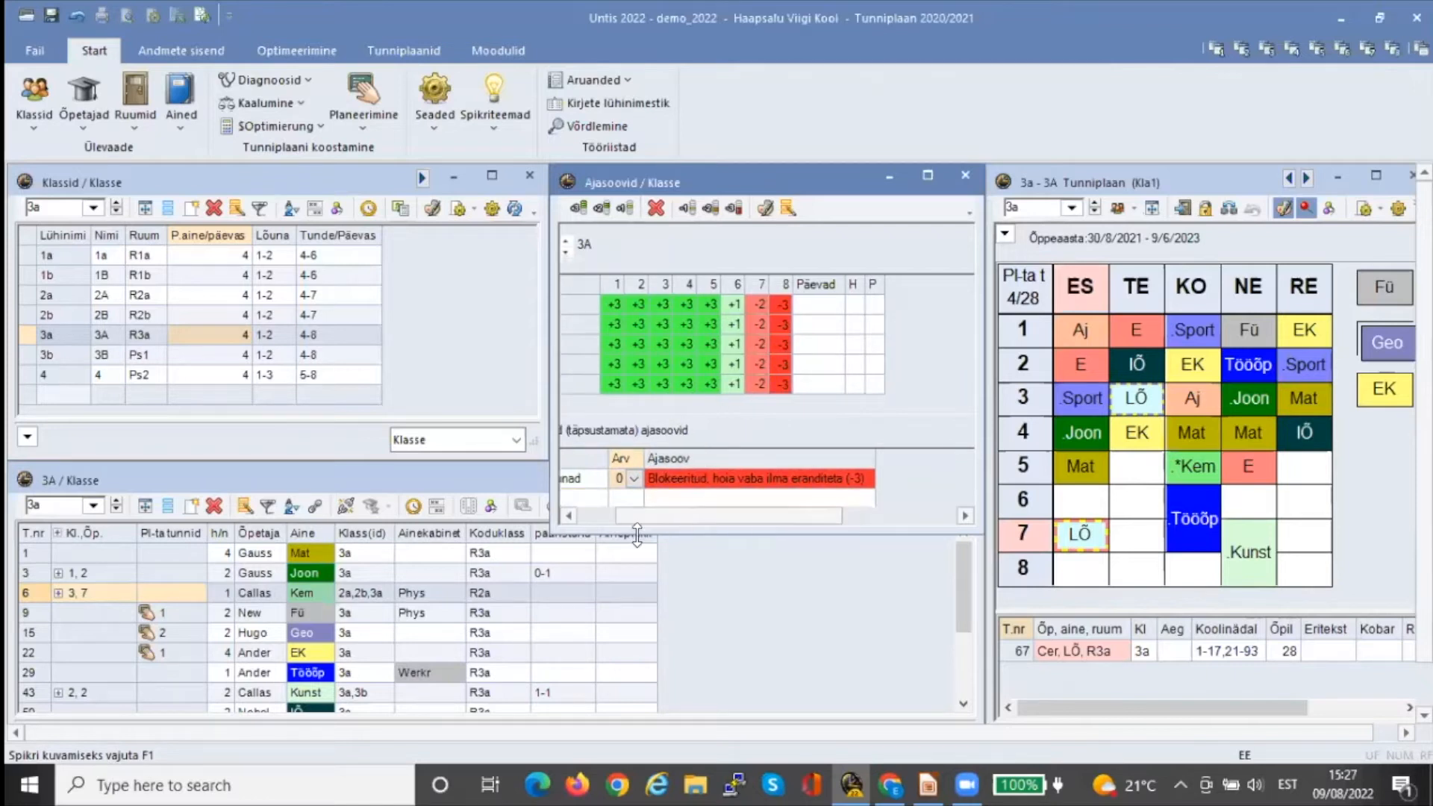
{"action": "left_click", "coordinate": [588, 518]}
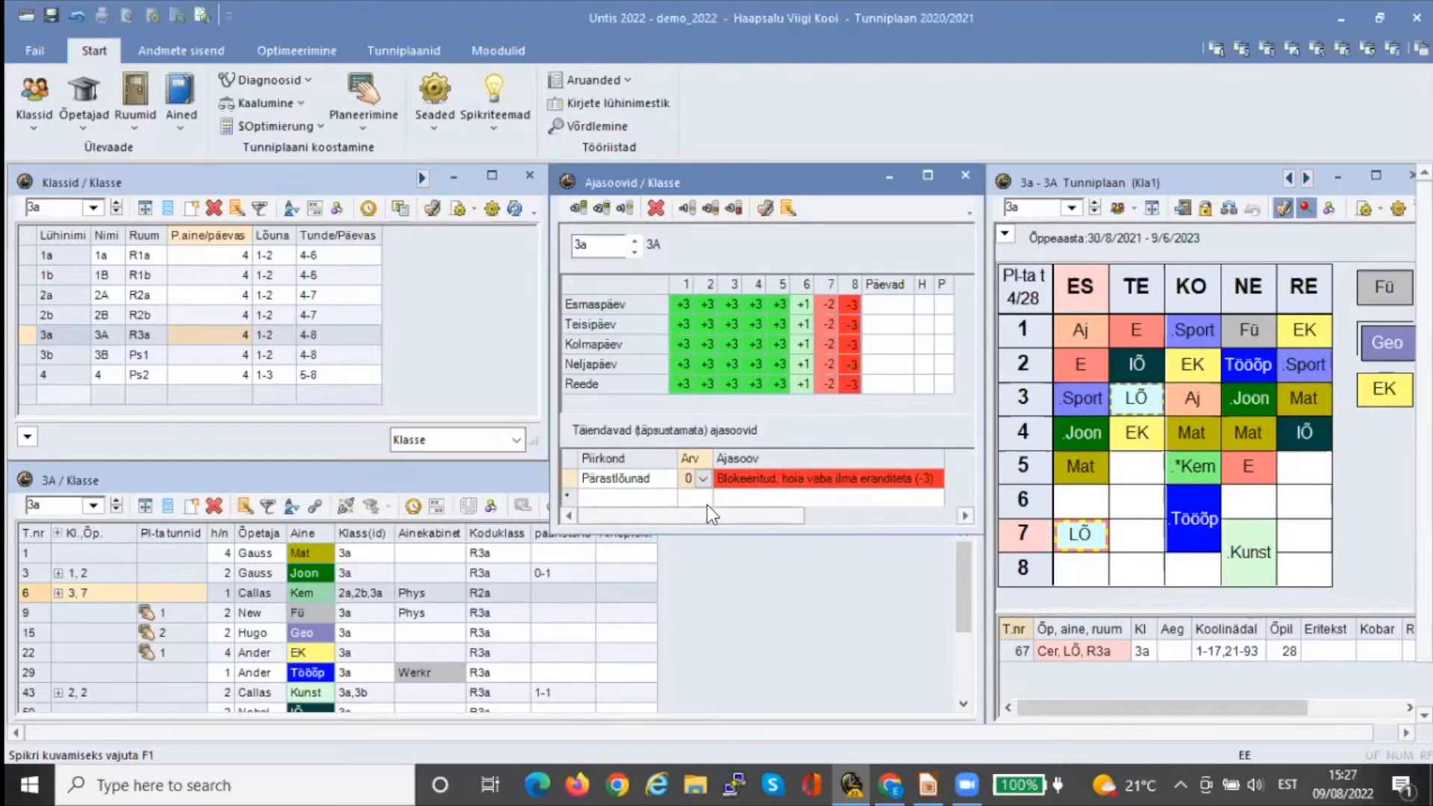
{"action": "left_click", "coordinate": [786, 482]}
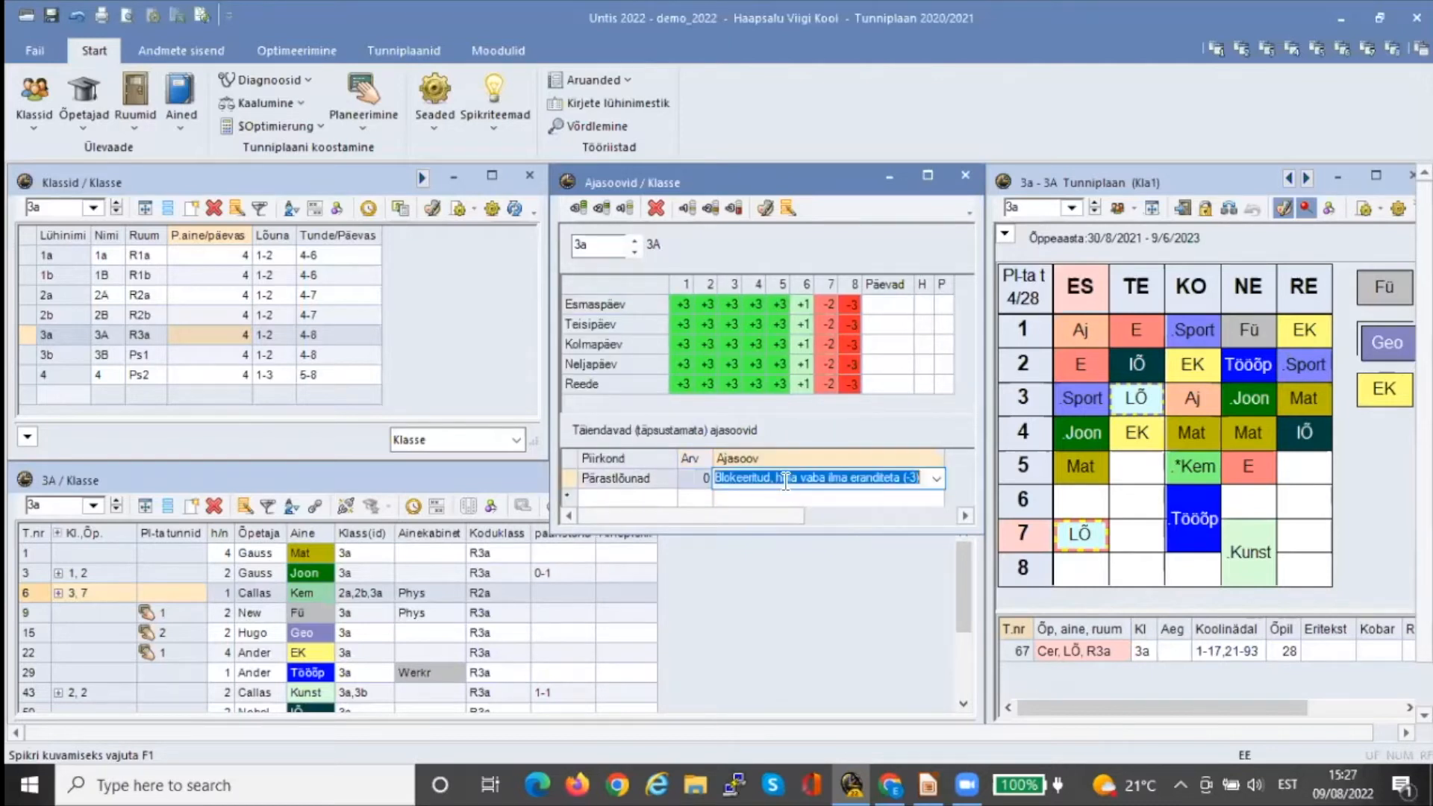
{"action": "left_click", "coordinate": [655, 209]}
{"action": "left_click", "coordinate": [833, 476]}
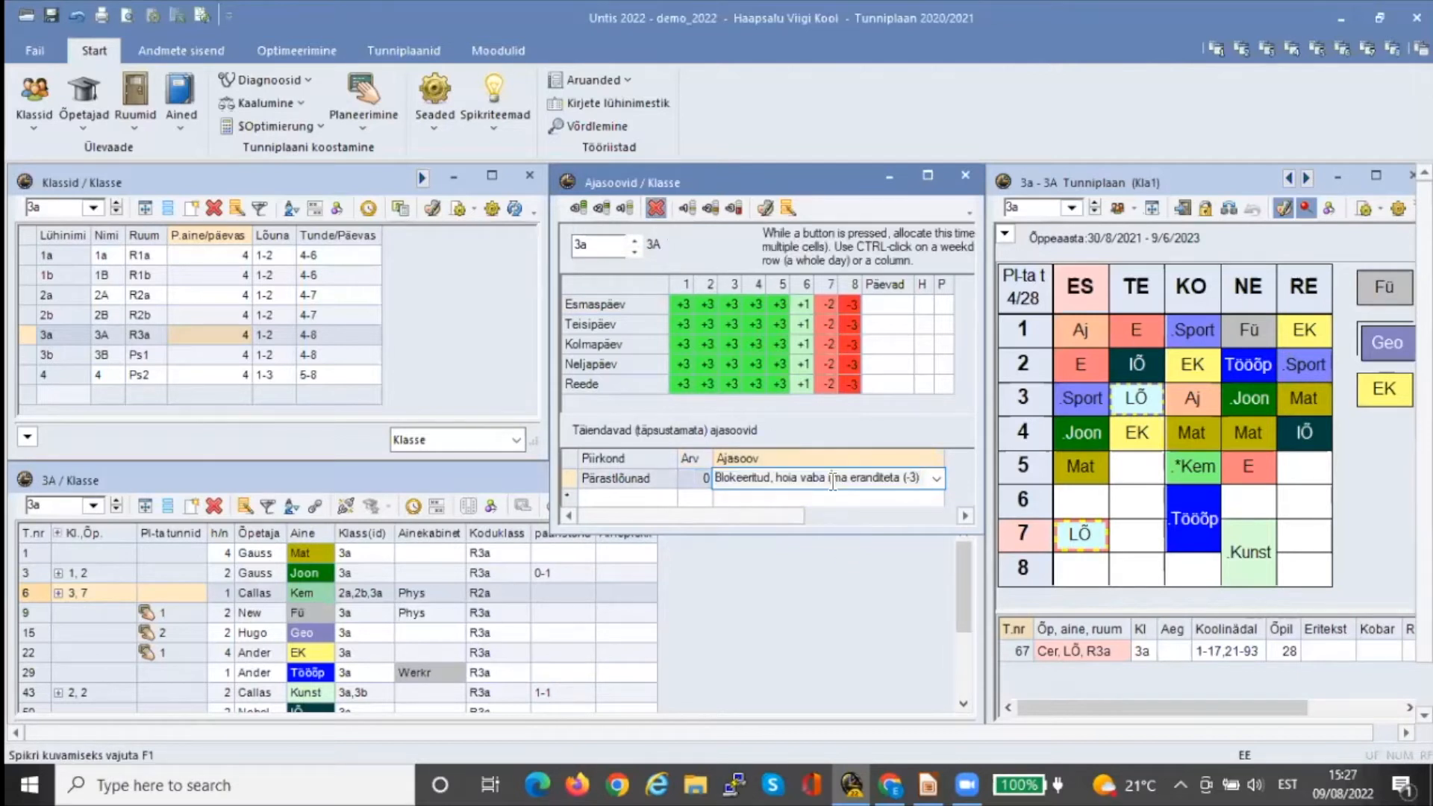
{"action": "left_click", "coordinate": [629, 479]}
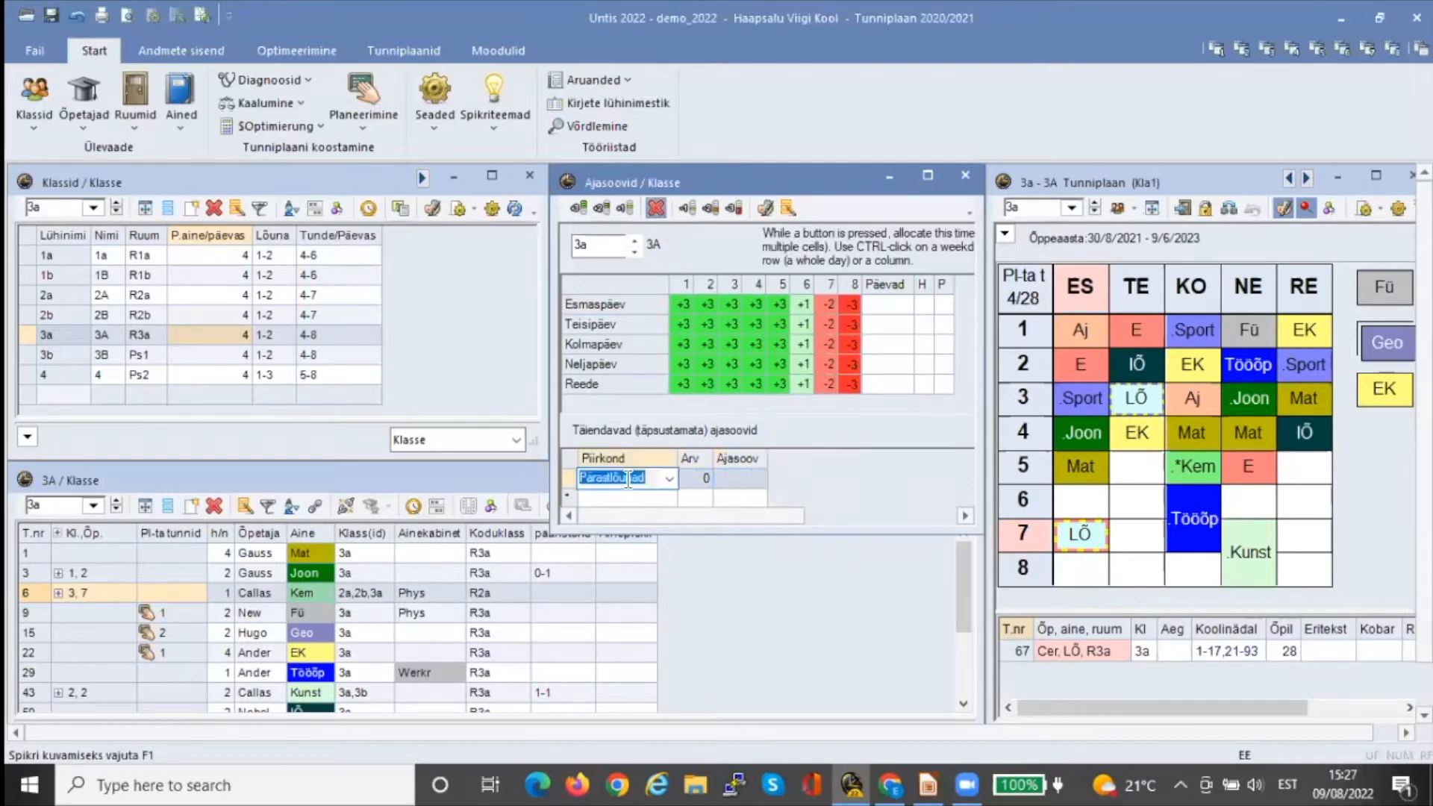
{"action": "left_click", "coordinate": [568, 478]}
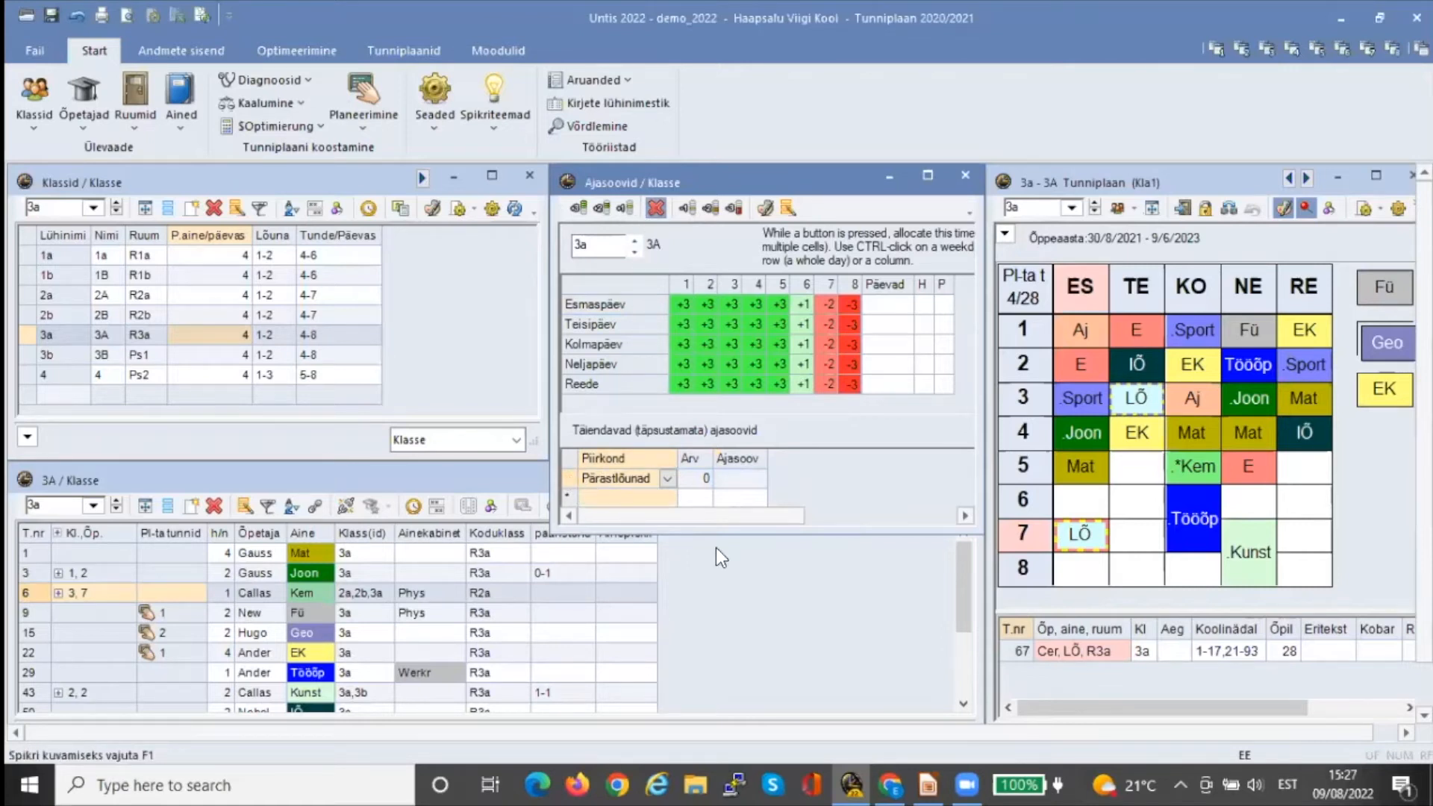
{"action": "left_click", "coordinate": [862, 517]}
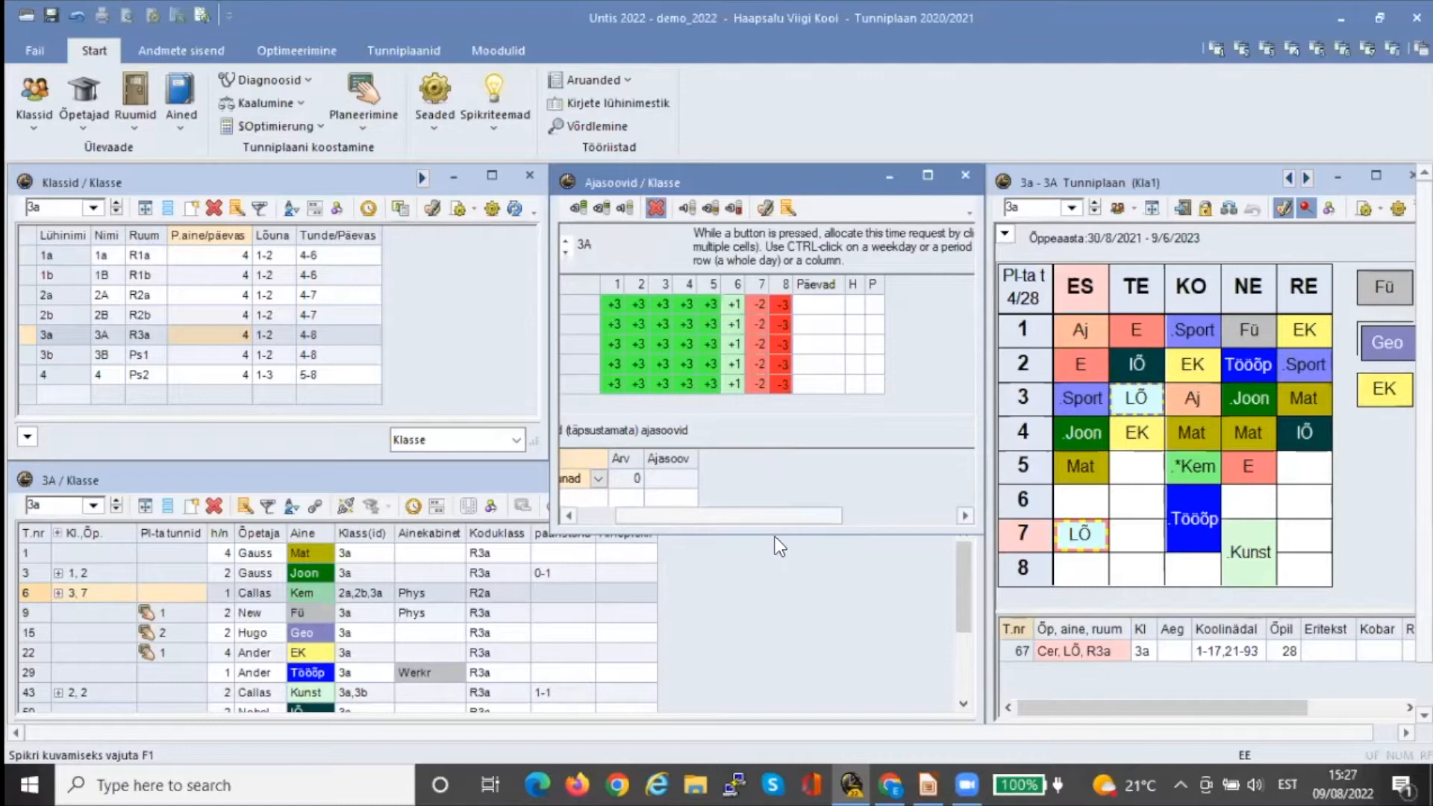
{"action": "left_click_drag", "start_coordinate": [764, 518], "coordinate": [697, 517]}
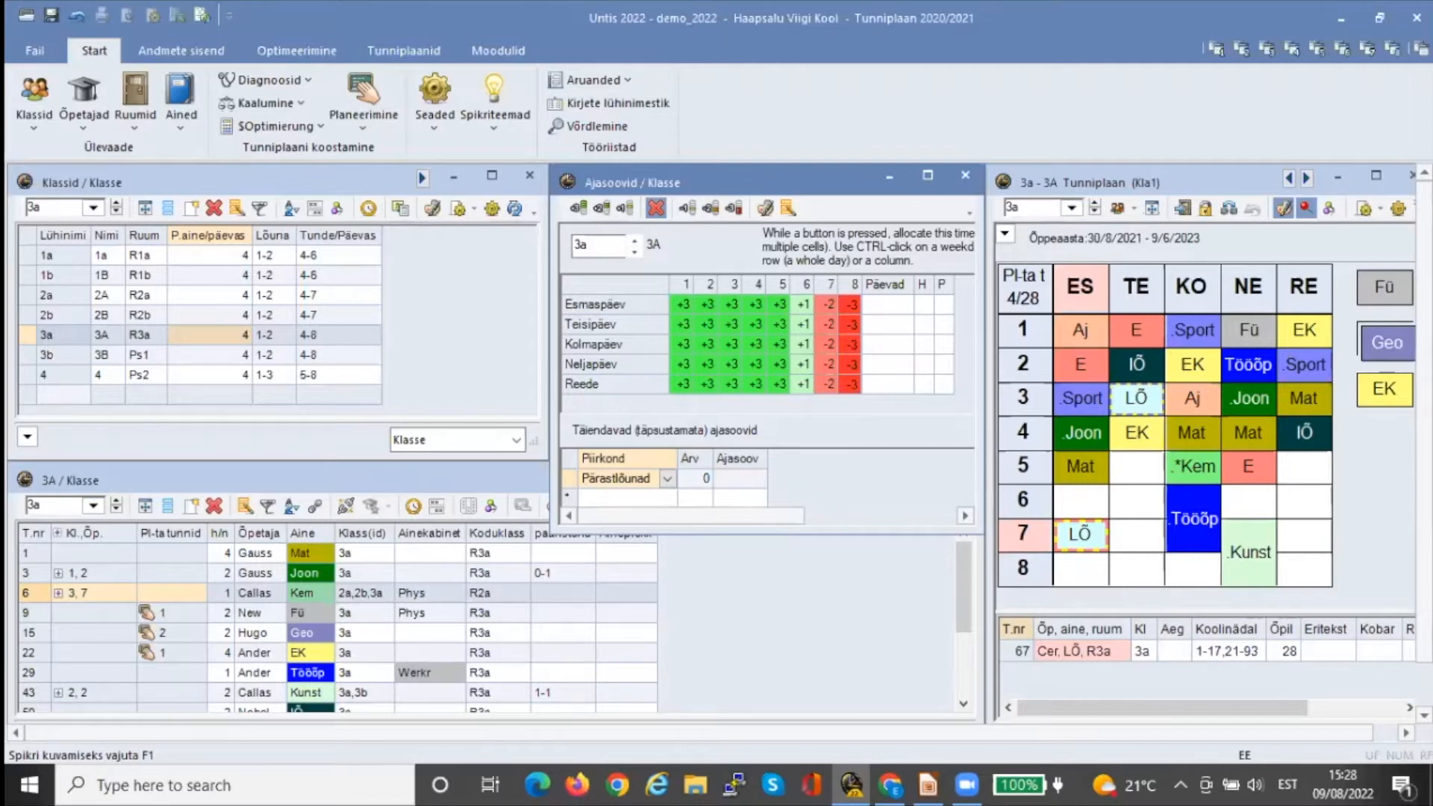
Select Thursday's Kunst double lesson in class 3a's timetable and enlarge the lesson details area below it
{"action": "mouse_move", "coordinate": [1249, 567]}
{"action": "left_mouse_down"}
{"action": "mouse_move", "coordinate": [1310, 541]}
{"action": "mouse_move", "coordinate": [1246, 563]}
{"action": "left_mouse_up"}
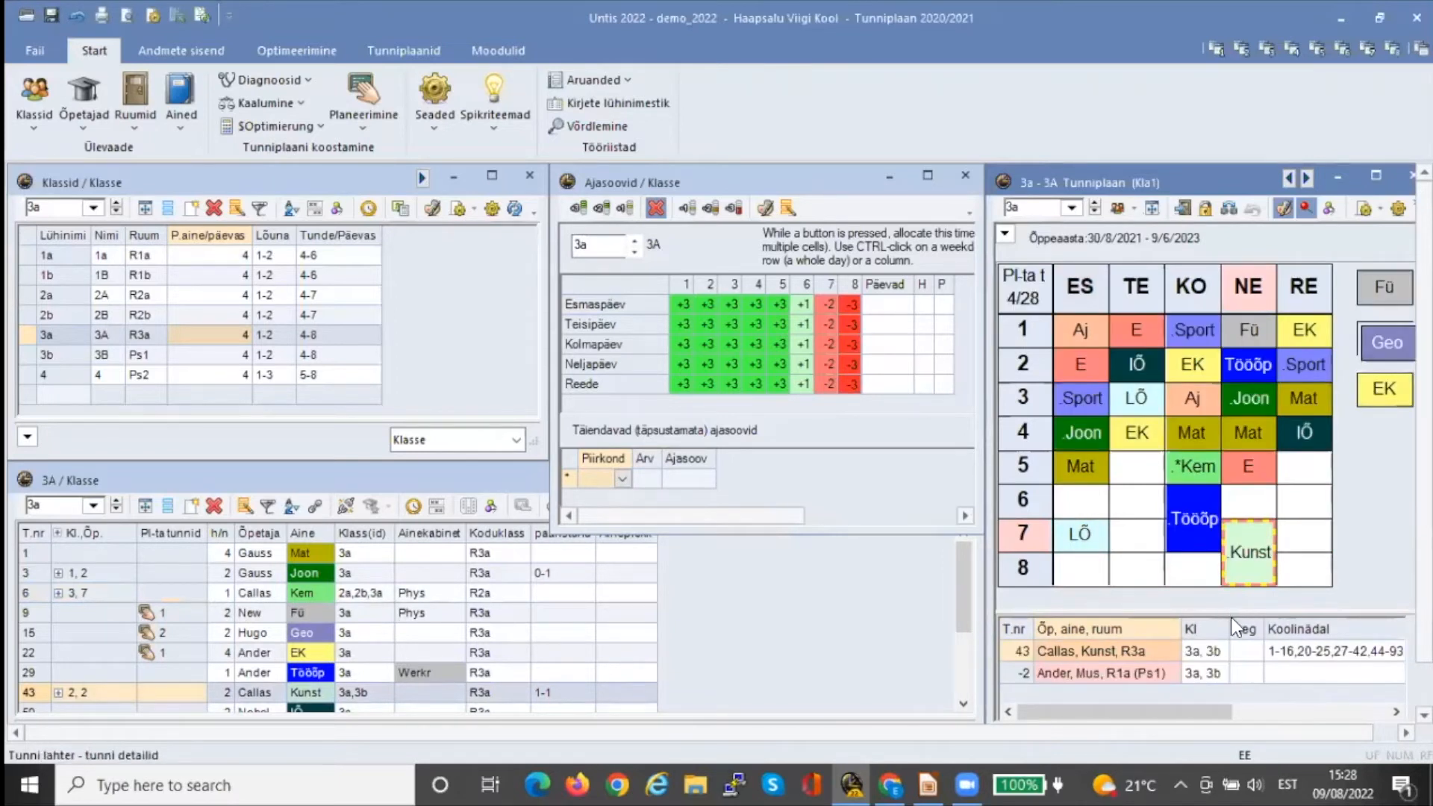
{"action": "left_click_drag", "start_coordinate": [1228, 613], "coordinate": [1237, 586]}
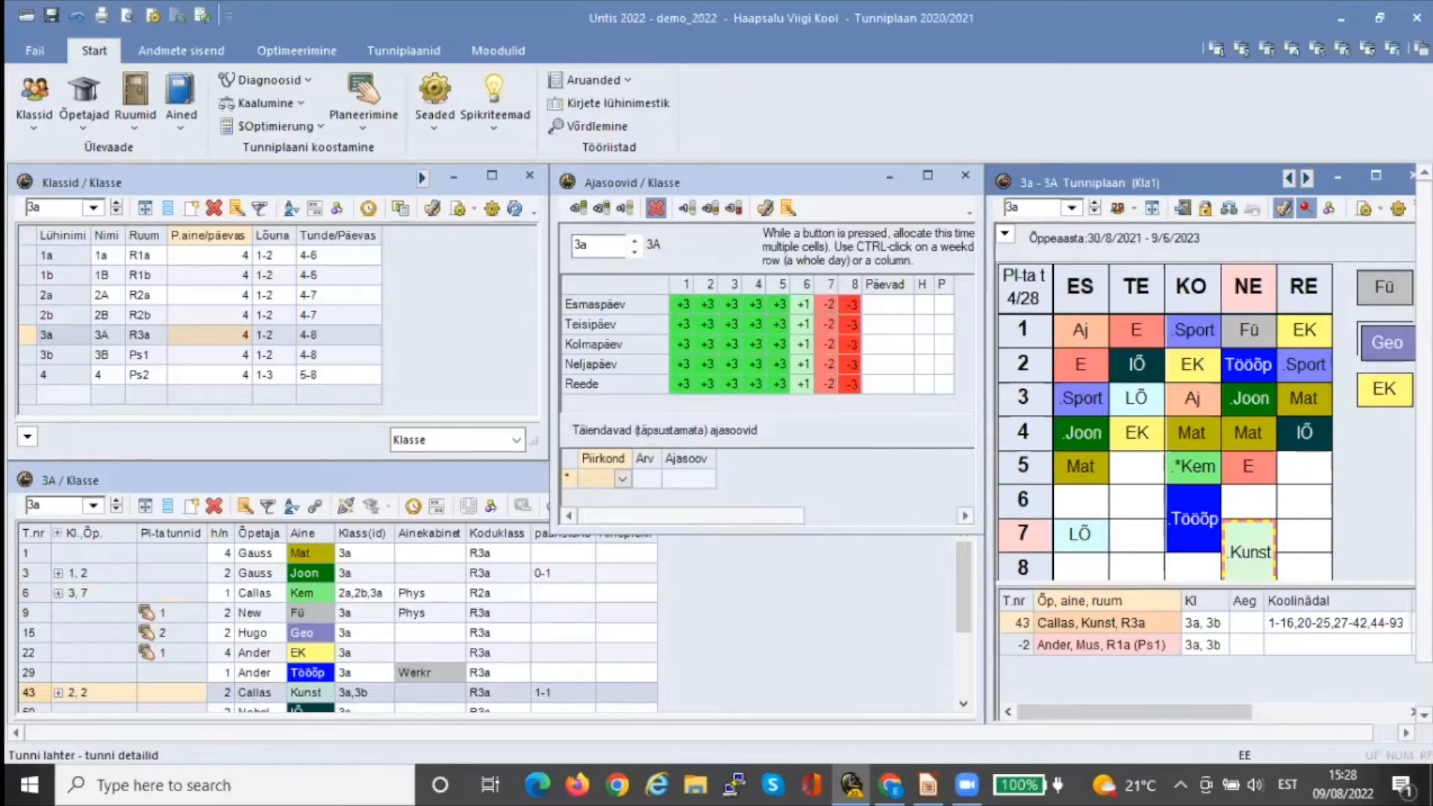
{"action": "left_click_drag", "start_coordinate": [1424, 523], "coordinate": [1425, 571]}
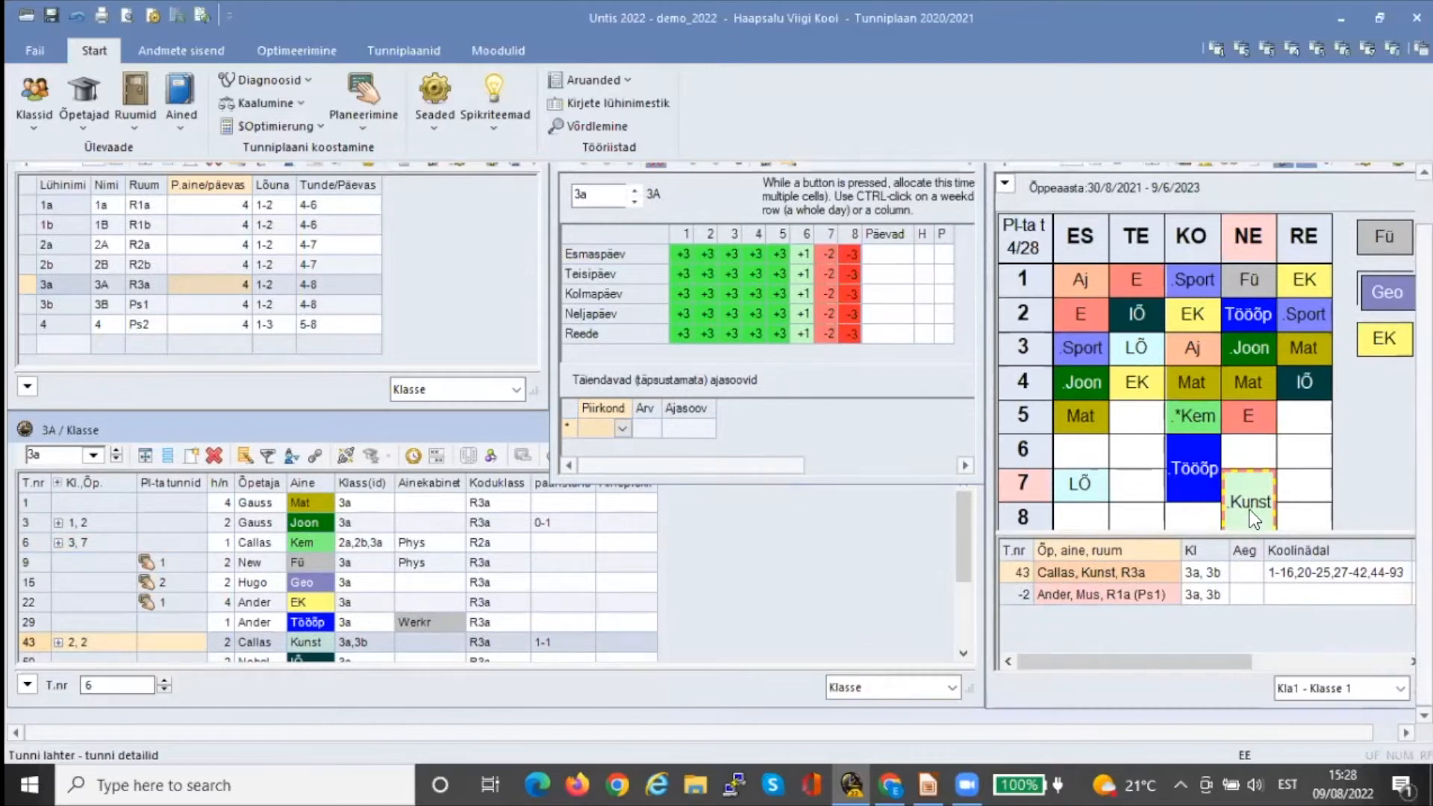
Try to move class 3a's Kunst double lesson from Thursday period 7 to Friday period 5 and Thursday period 6
{"action": "left_click_drag", "start_coordinate": [1272, 476], "coordinate": [1299, 459]}
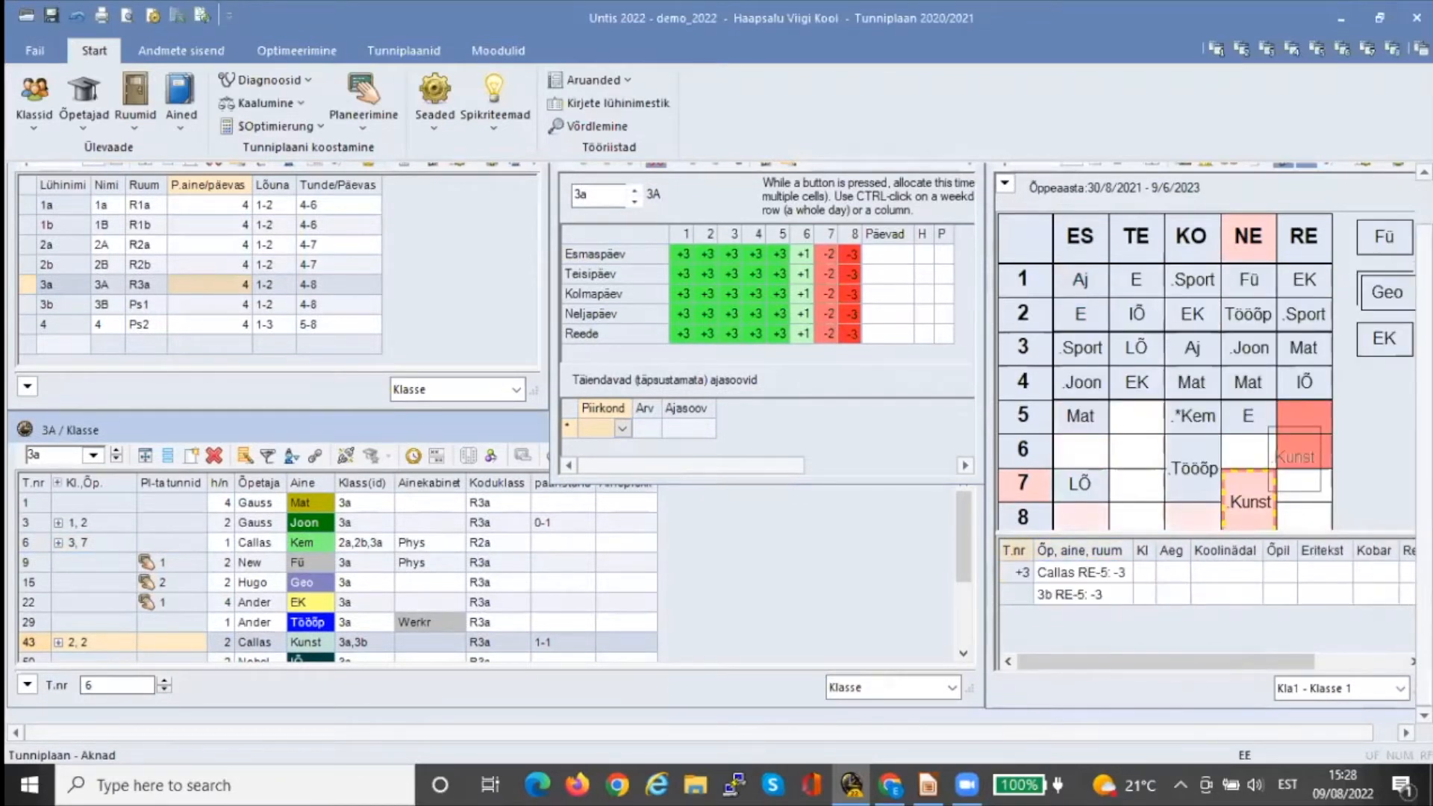
{"action": "left_click_drag", "start_coordinate": [1299, 460], "coordinate": [1299, 460]}
{"action": "right_click", "coordinate": [1298, 460]}
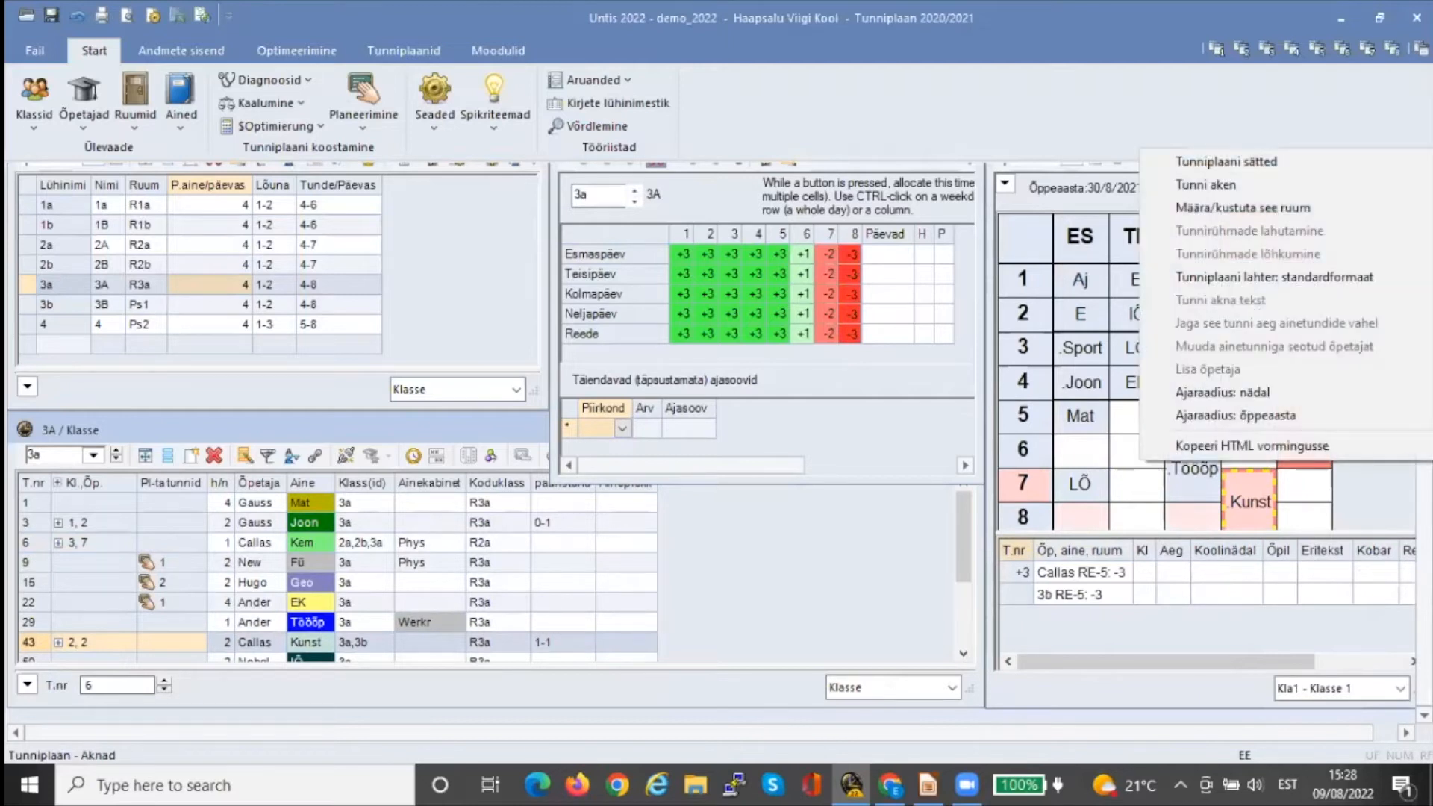
{"action": "left_click", "coordinate": [1304, 485]}
{"action": "left_click_drag", "start_coordinate": [1252, 509], "coordinate": [1306, 439]}
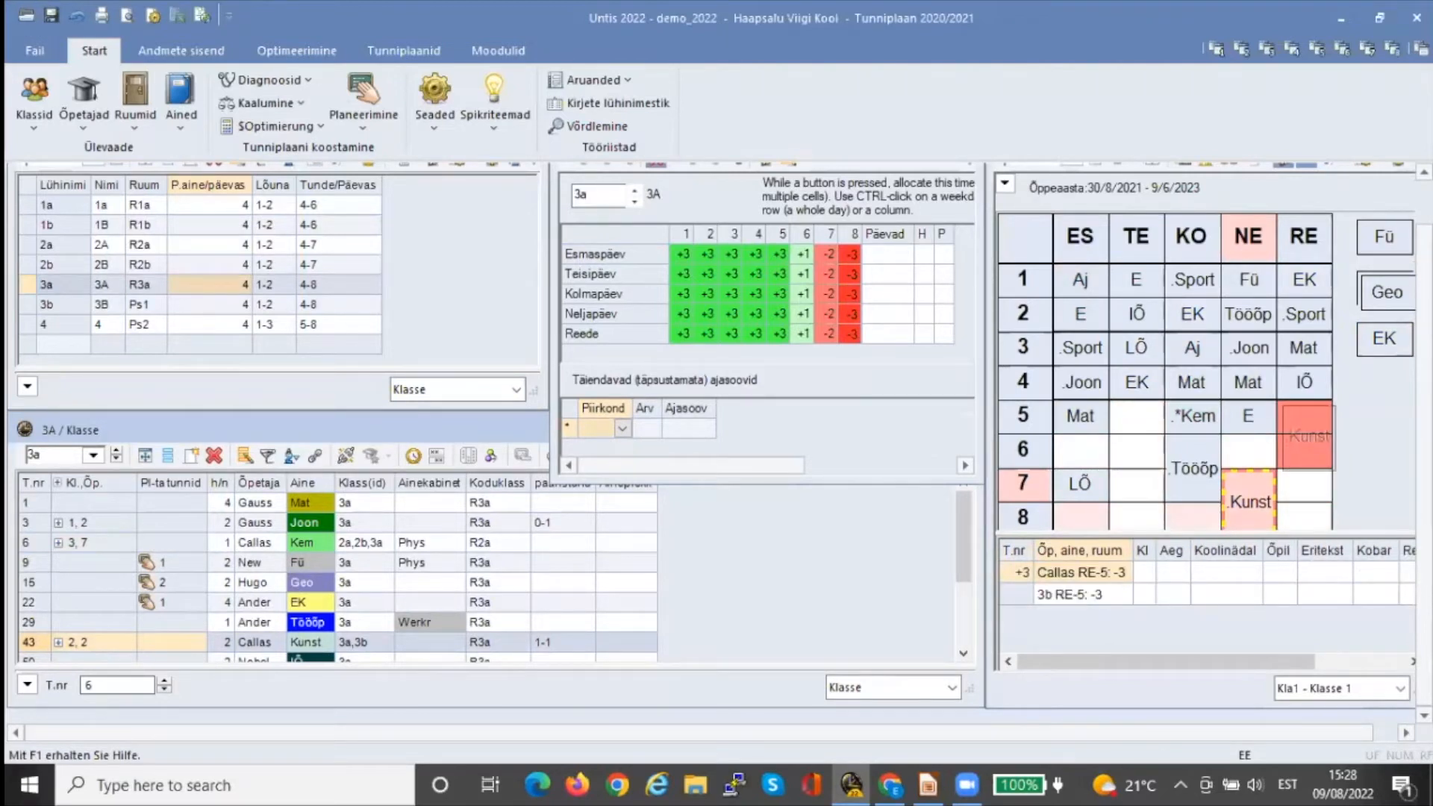
{"action": "left_click_drag", "start_coordinate": [1306, 439], "coordinate": [1306, 453]}
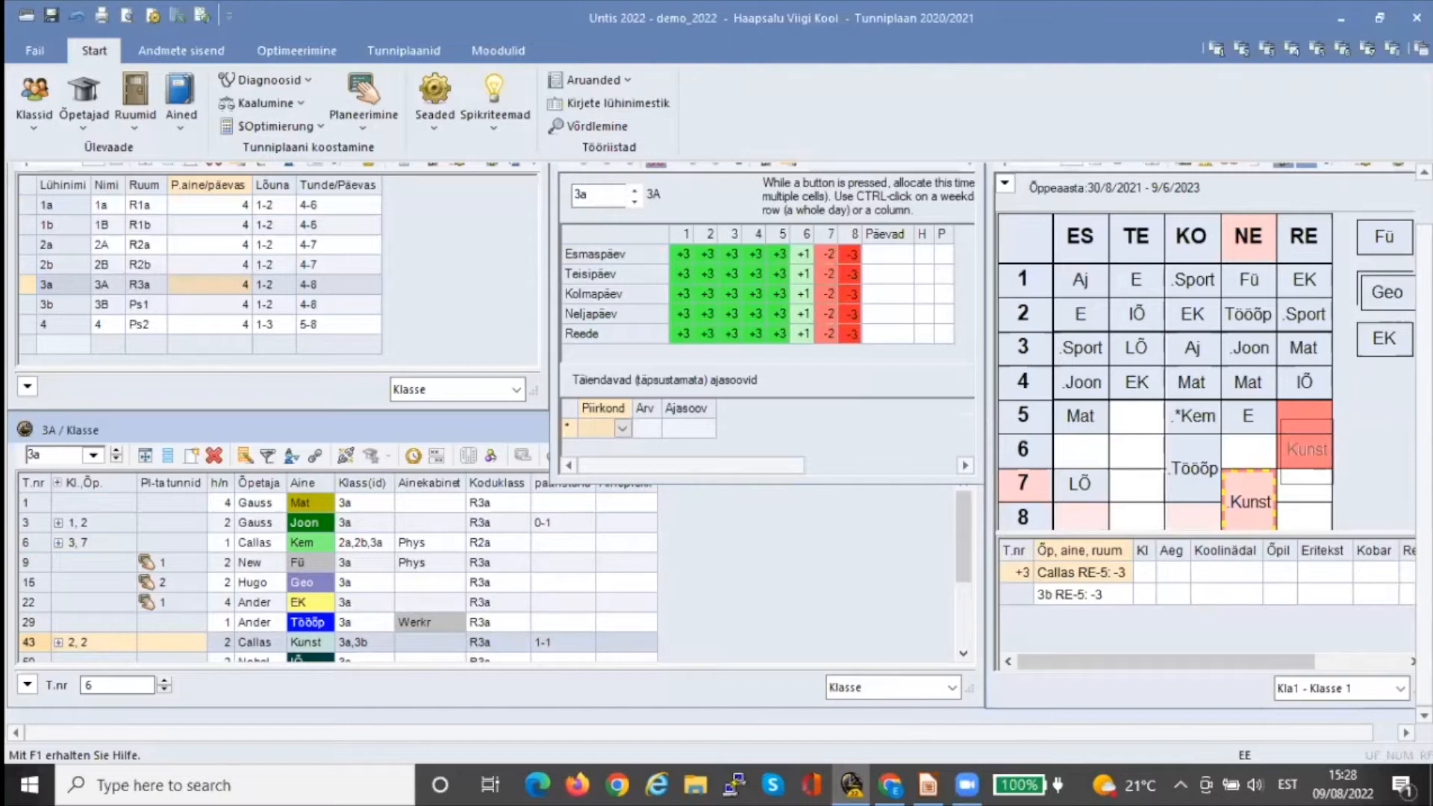
{"action": "left_click_drag", "start_coordinate": [1306, 452], "coordinate": [1229, 503]}
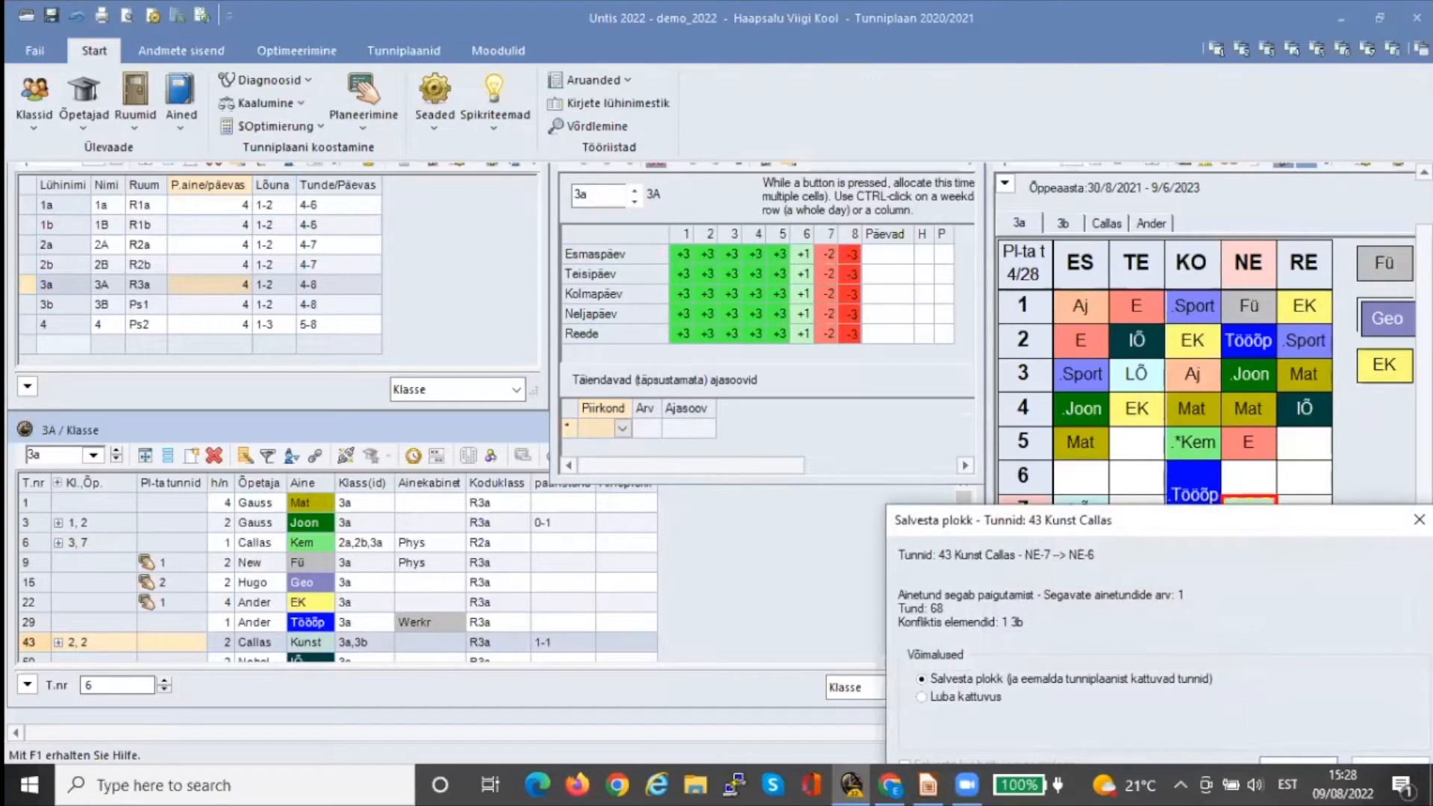
{"action": "left_click", "coordinate": [1419, 519]}
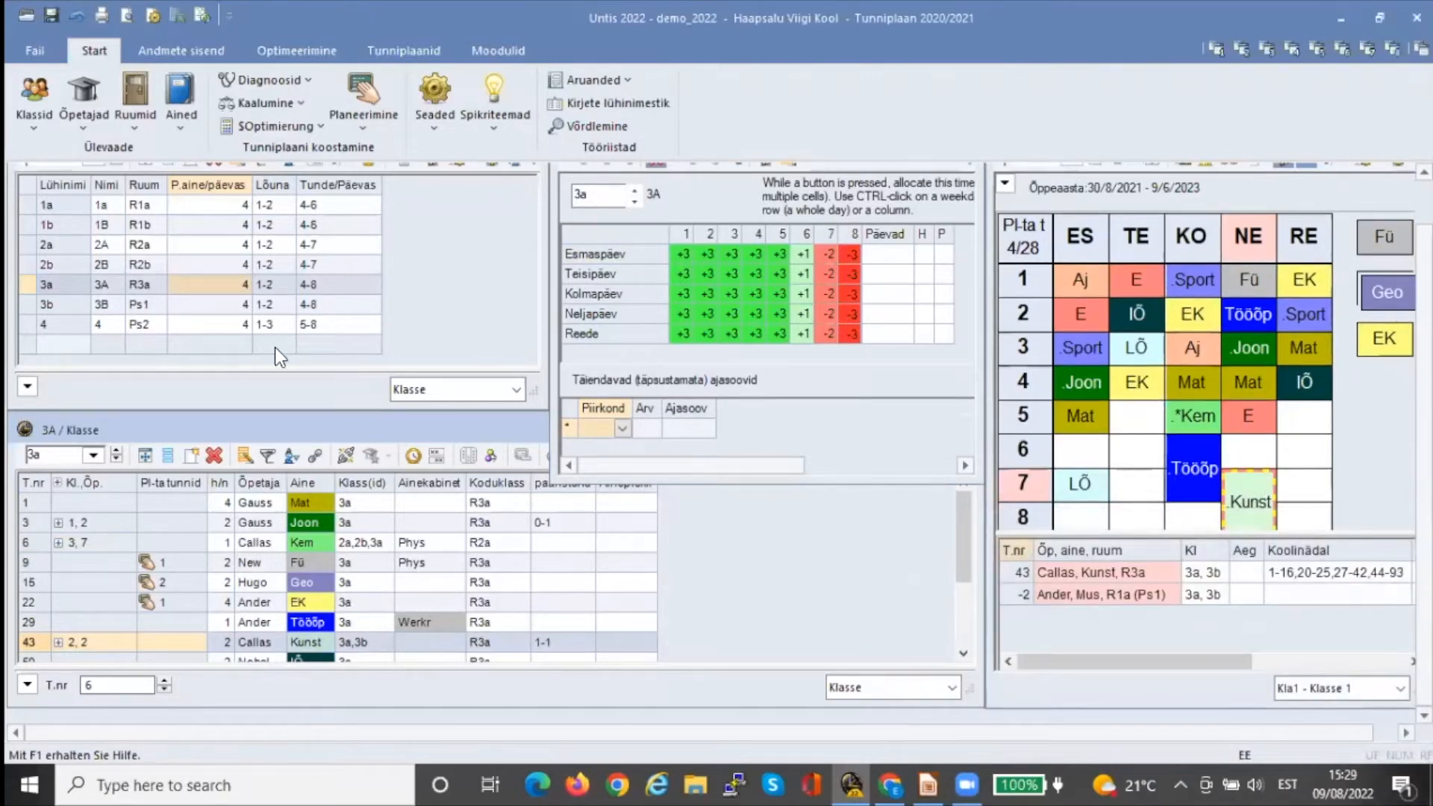
Examine class 3b's time requests and timetable, and the rooms available as class 4's home room (Ruum)
{"action": "left_click", "coordinate": [182, 305]}
{"action": "left_click", "coordinate": [184, 305]}
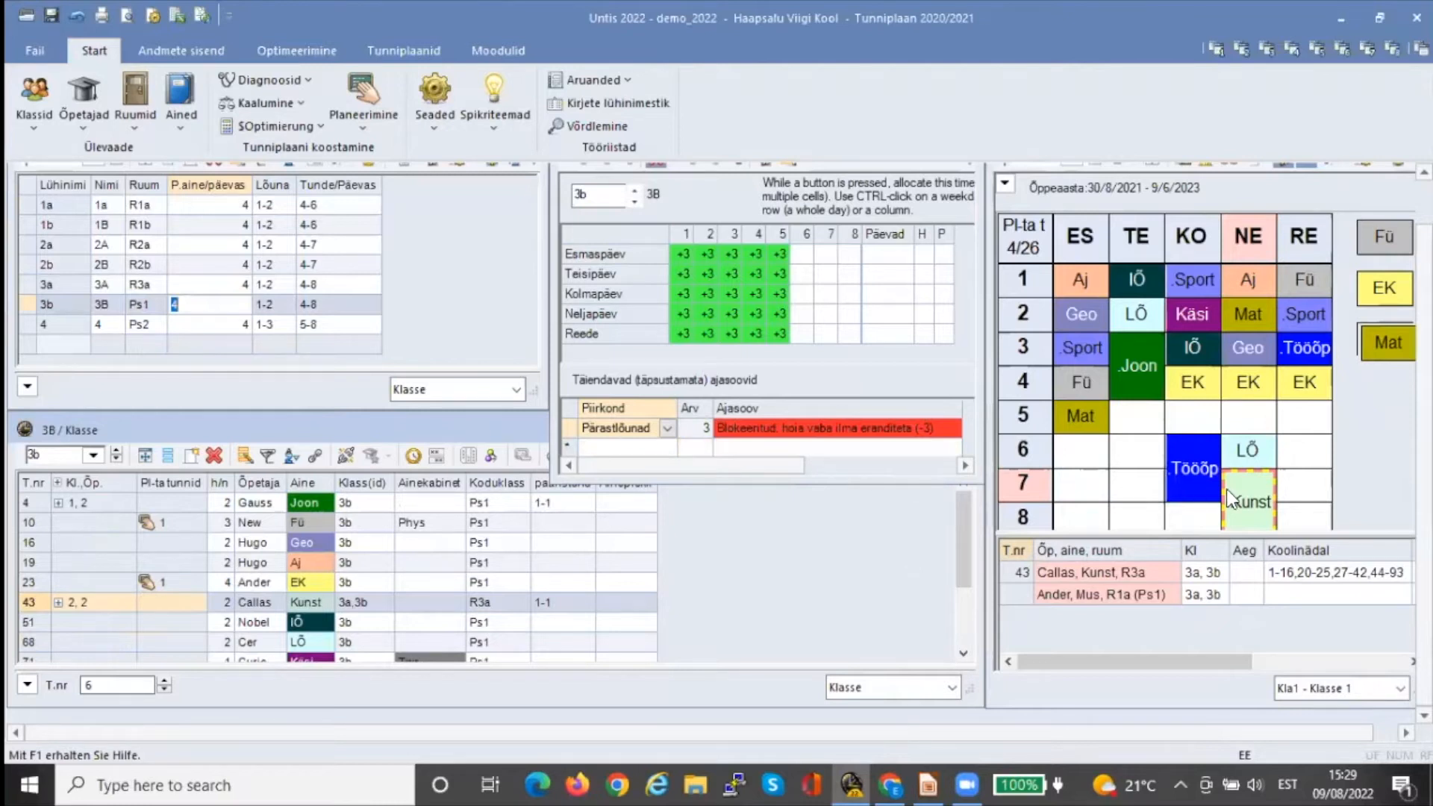
{"action": "left_click", "coordinate": [145, 324]}
{"action": "left_click", "coordinate": [154, 325]}
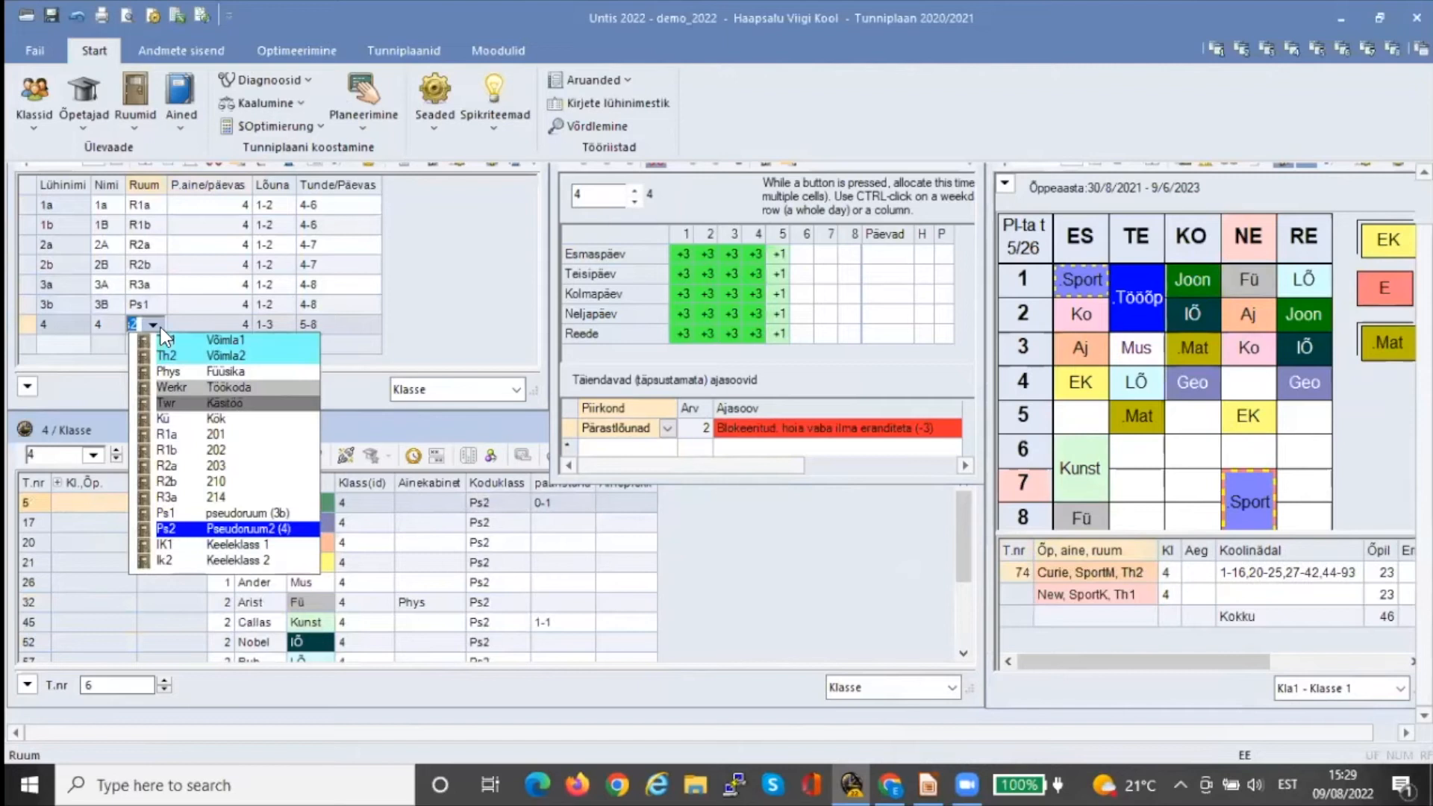
{"action": "left_click", "coordinate": [432, 316]}
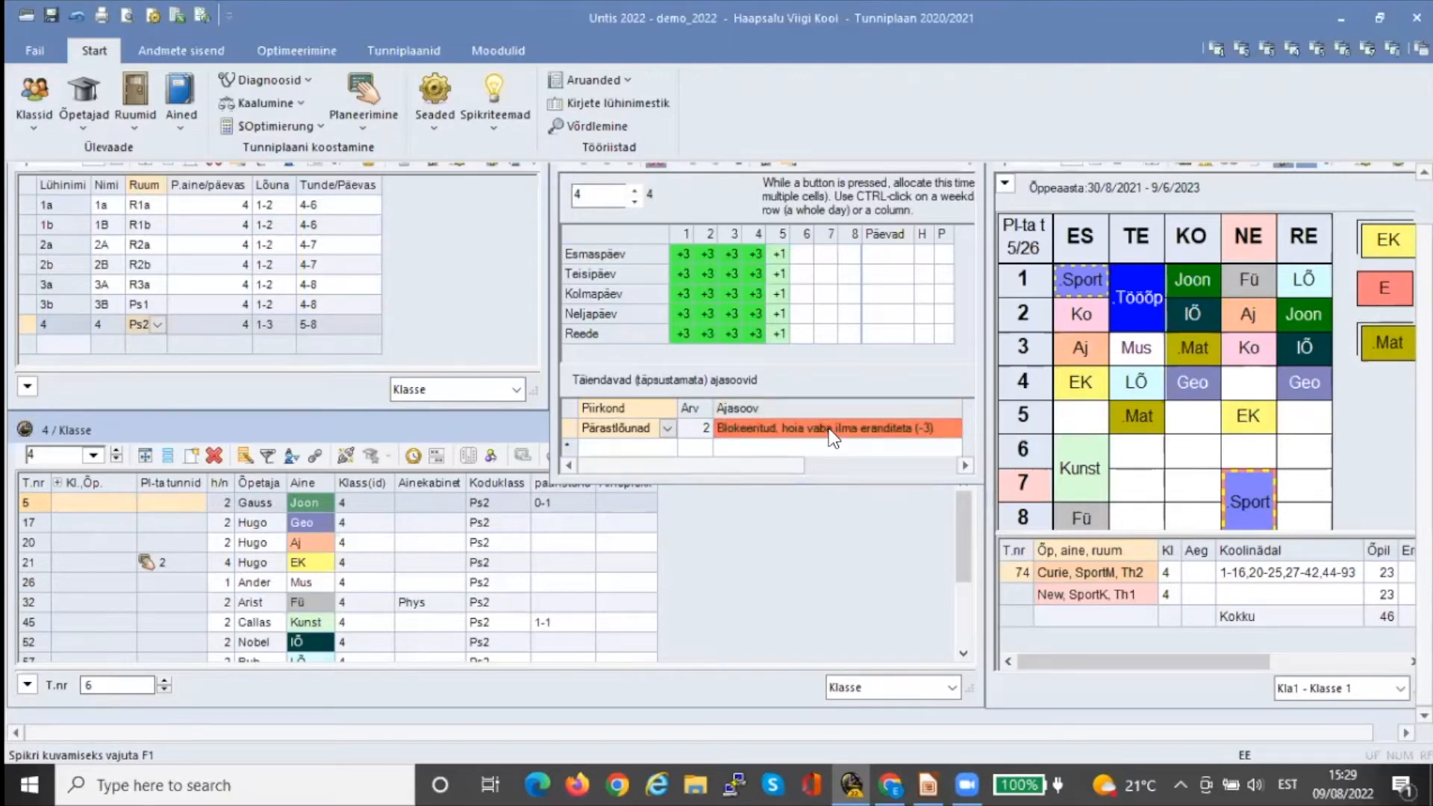
Set the count (Arv) of class 4's additional afternoons (Pärastlõunad) time request to 0
{"action": "left_click", "coordinate": [664, 424]}
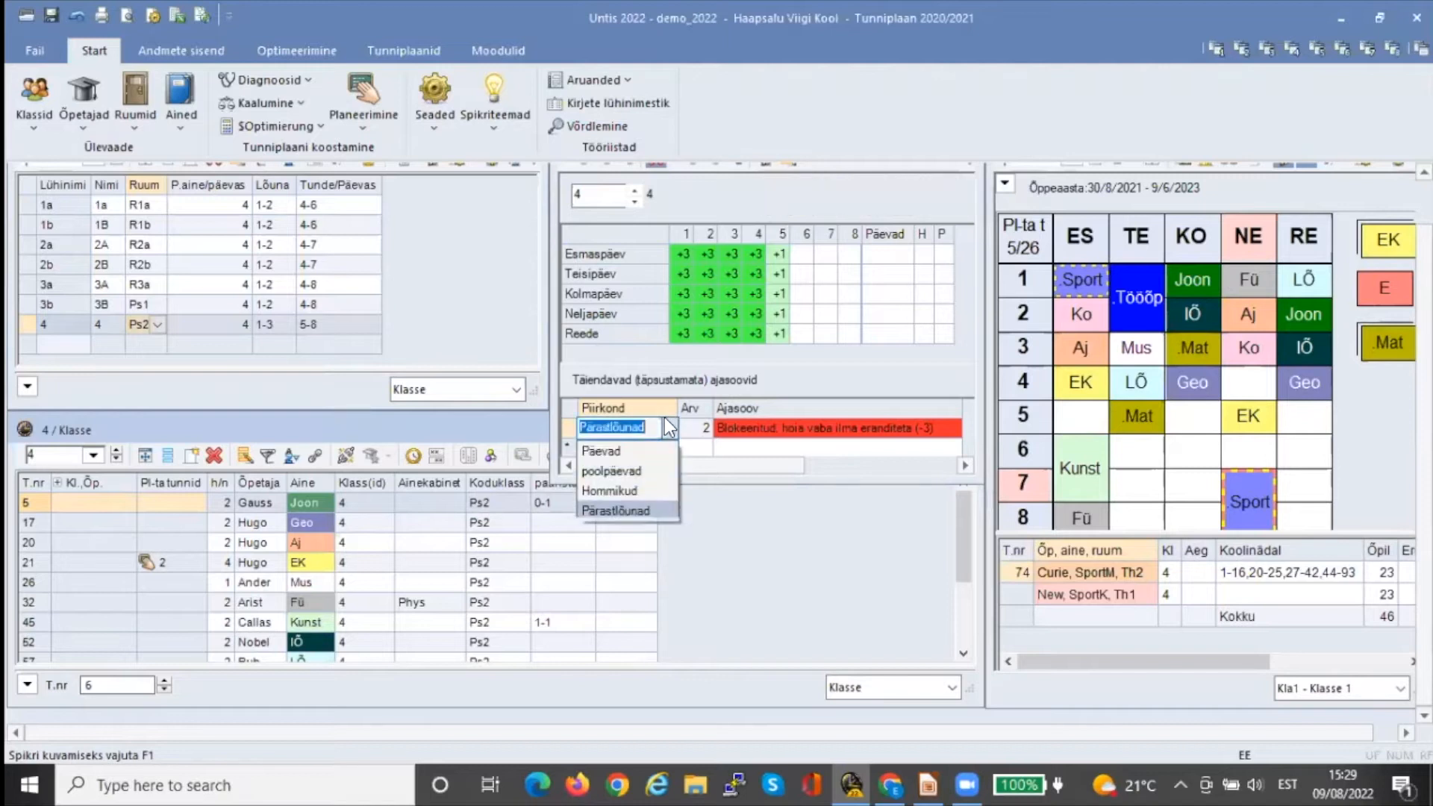
{"action": "left_click", "coordinate": [666, 418]}
{"action": "left_click", "coordinate": [701, 429]}
{"action": "left_click", "coordinate": [702, 431]}
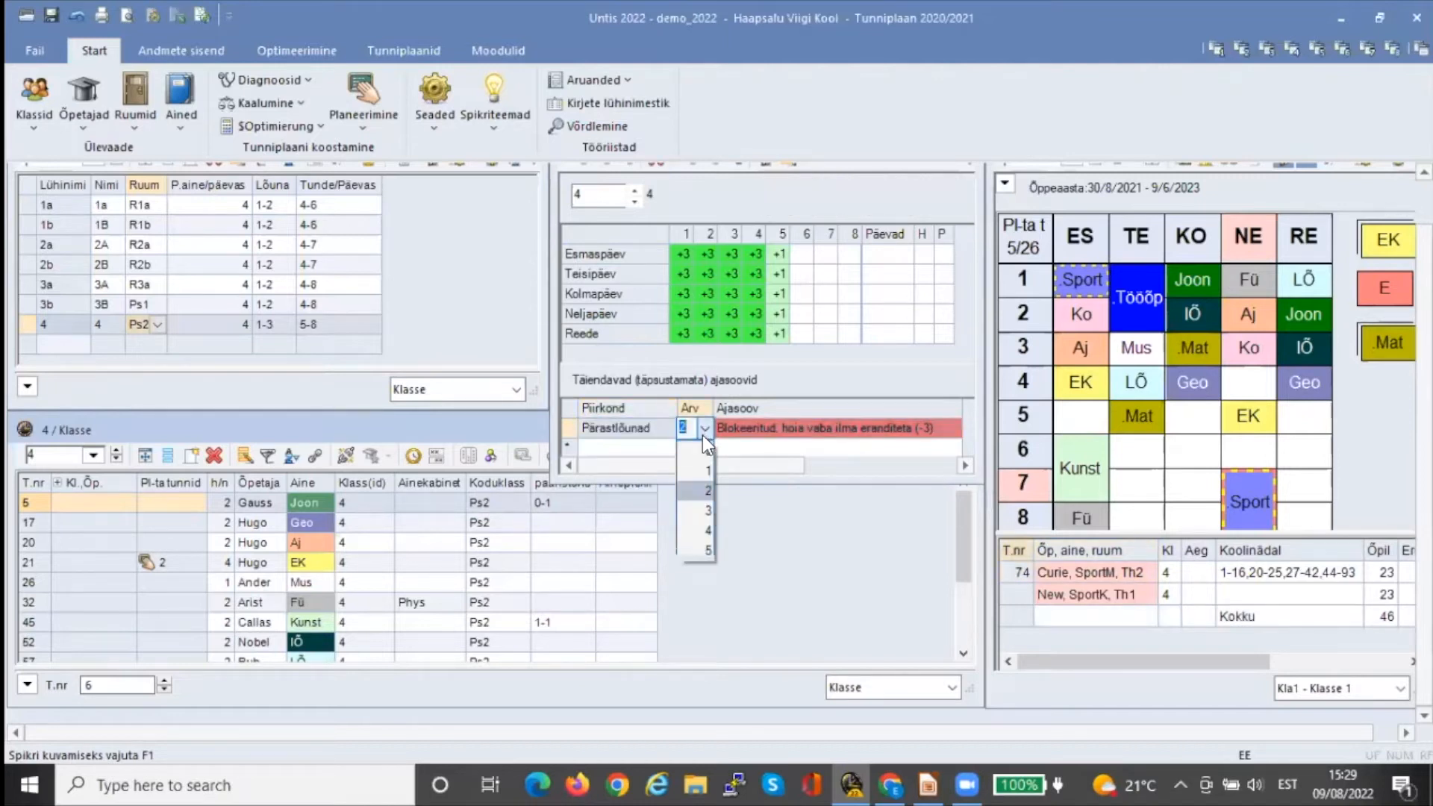
{"action": "left_click", "coordinate": [697, 449]}
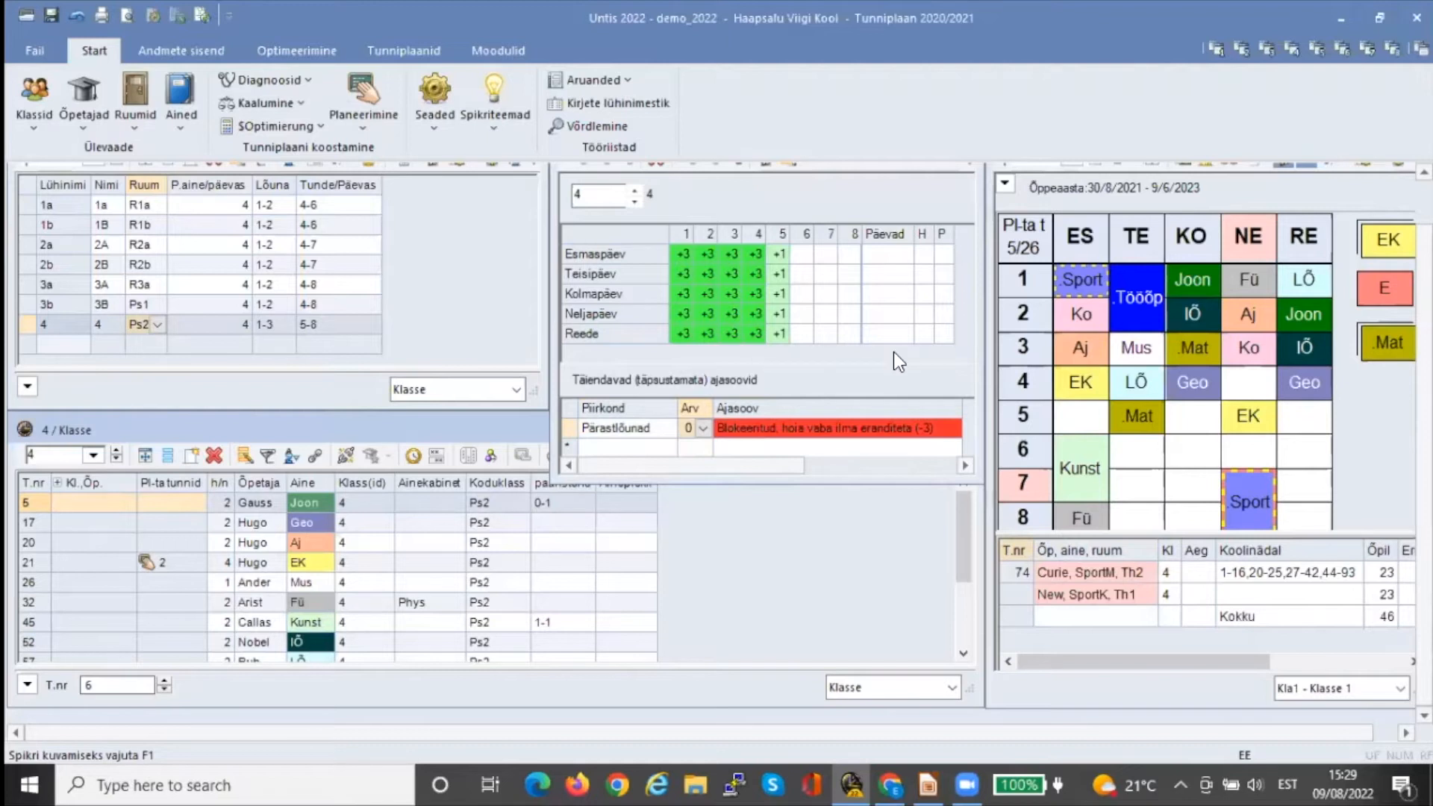
Block Friday (Reede) periods 4 to 8 for class 4 with time request -3
{"action": "left_click_drag", "start_coordinate": [1425, 463], "coordinate": [1424, 410]}
{"action": "left_click", "coordinate": [733, 209]}
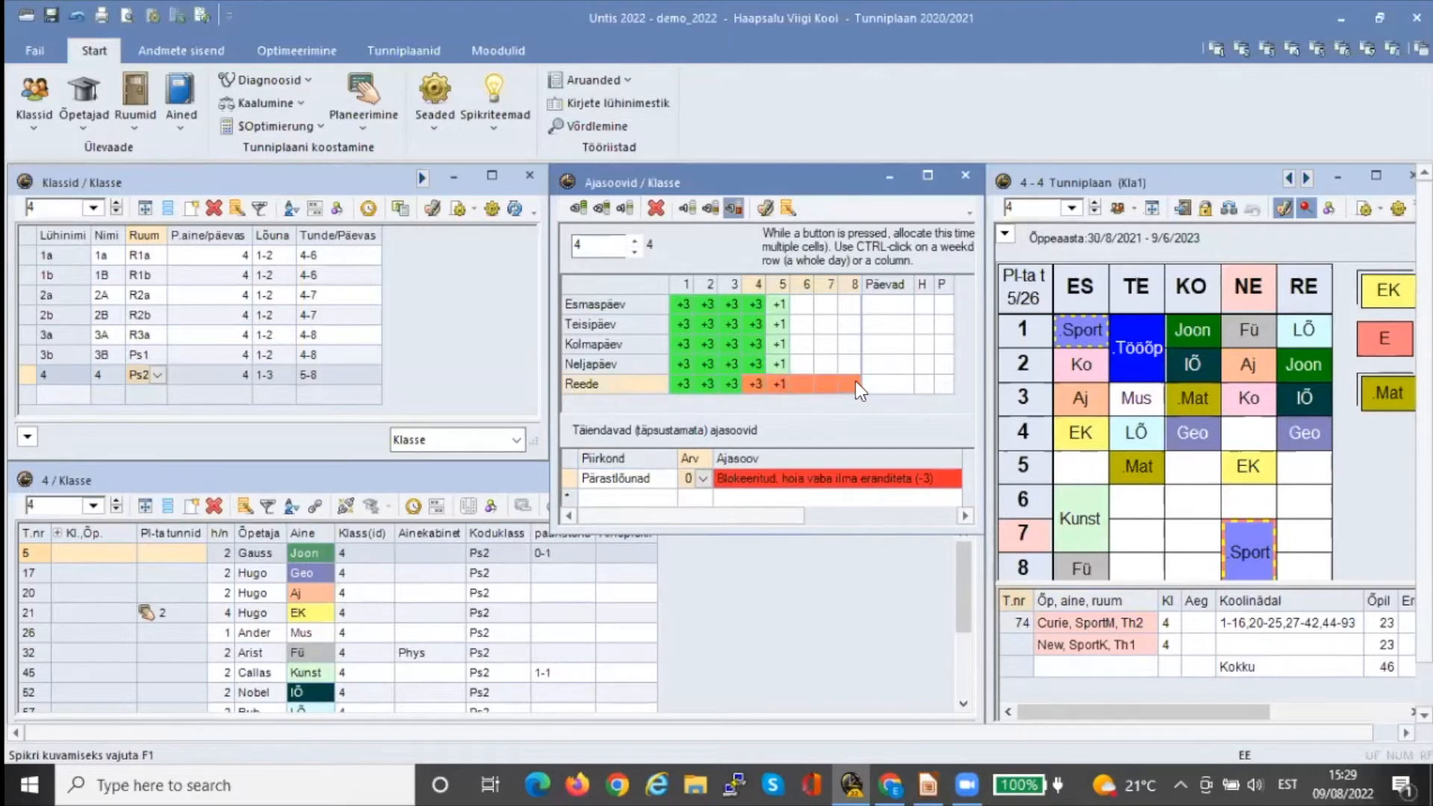
{"action": "left_click_drag", "start_coordinate": [855, 382], "coordinate": [856, 384]}
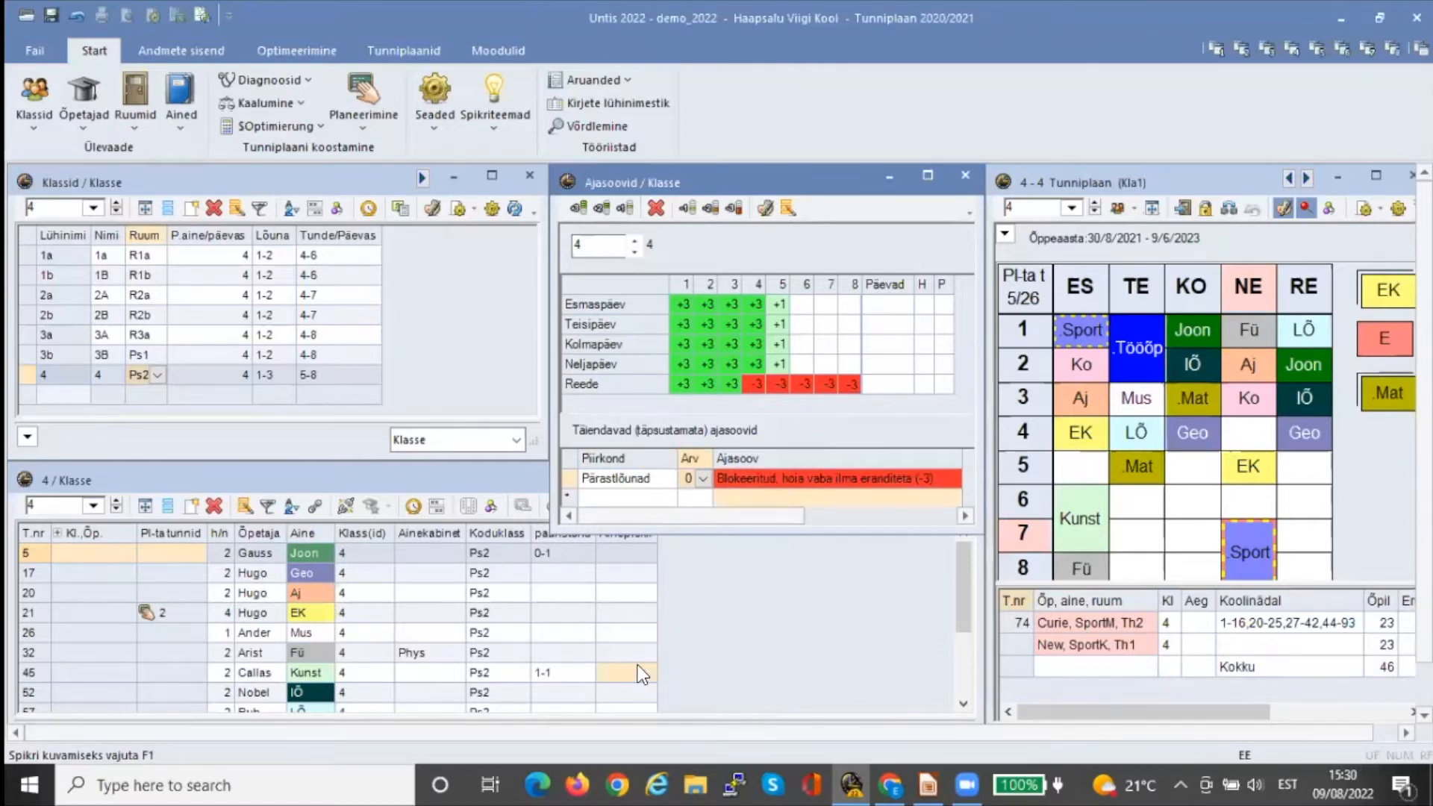
Switch to the Untise_esimesed_sammud_2022.pptx presentation in LibreOffice Impress and start the slide show from the current KLASSID slide
{"action": "left_click", "coordinate": [928, 788]}
{"action": "left_click", "coordinate": [287, 119]}
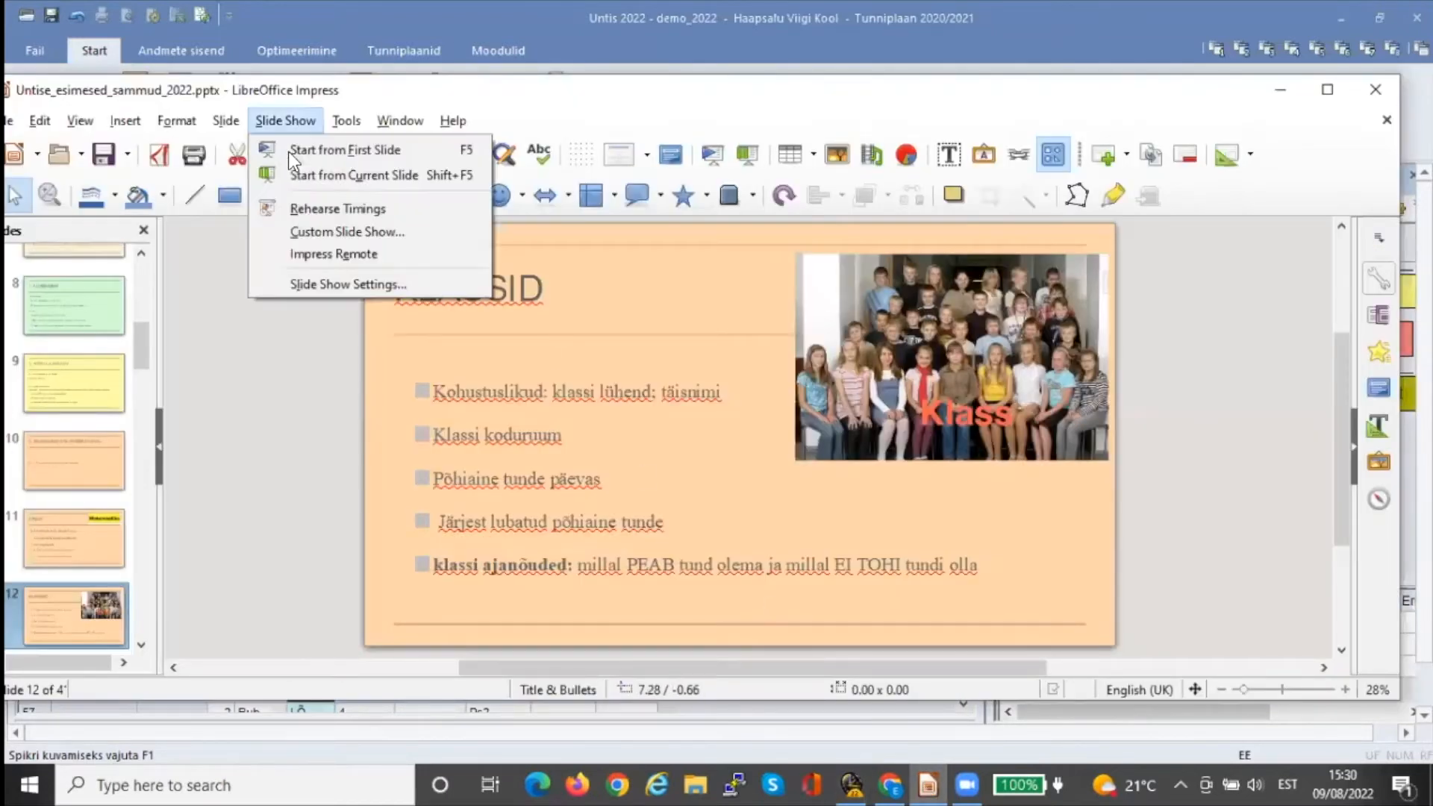
{"action": "left_click", "coordinate": [299, 171]}
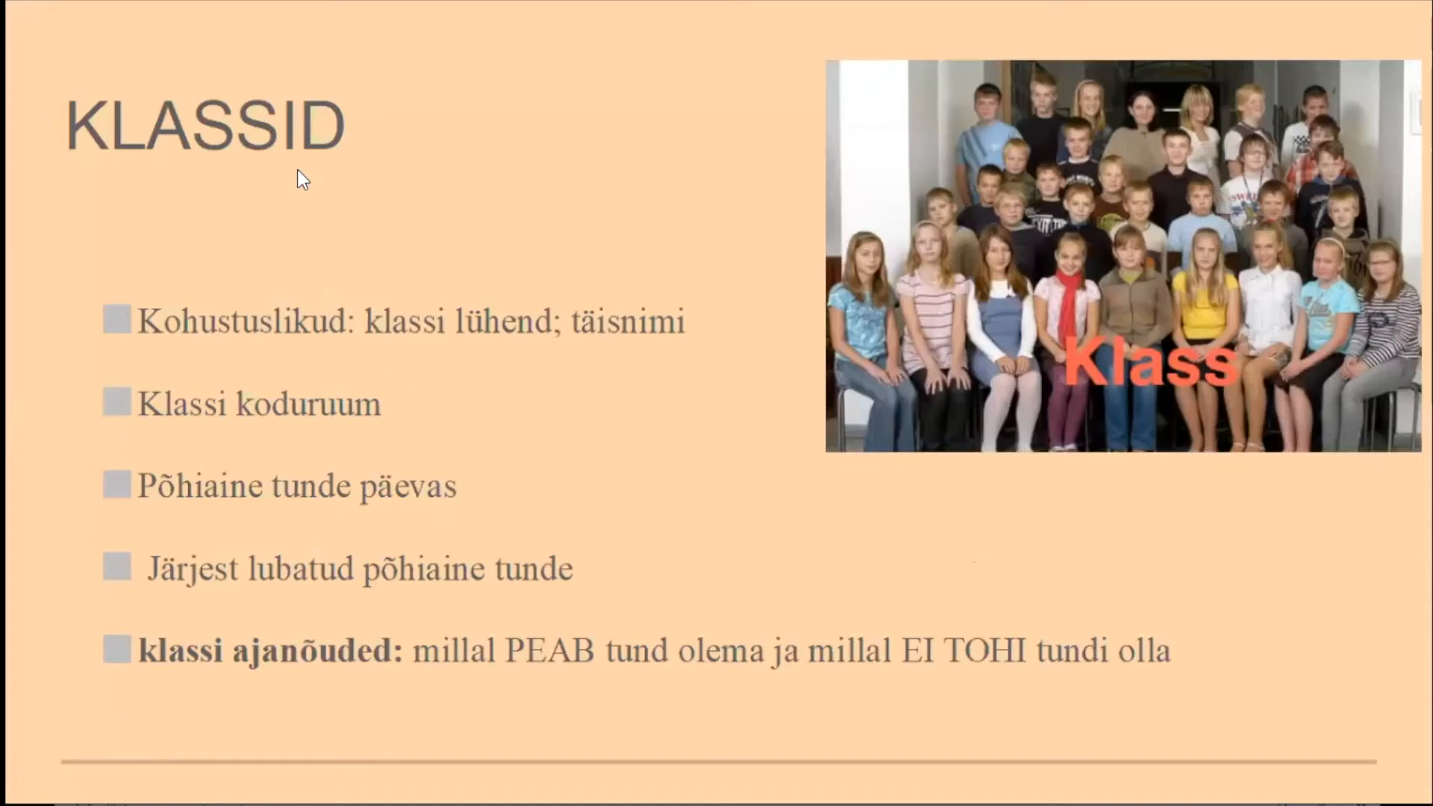
Advance to the ÕPETAJAD slide, end the slide show, and open the teachers' (Õpetajad) master data in Untis
{"action": "left_click", "coordinate": [297, 169]}
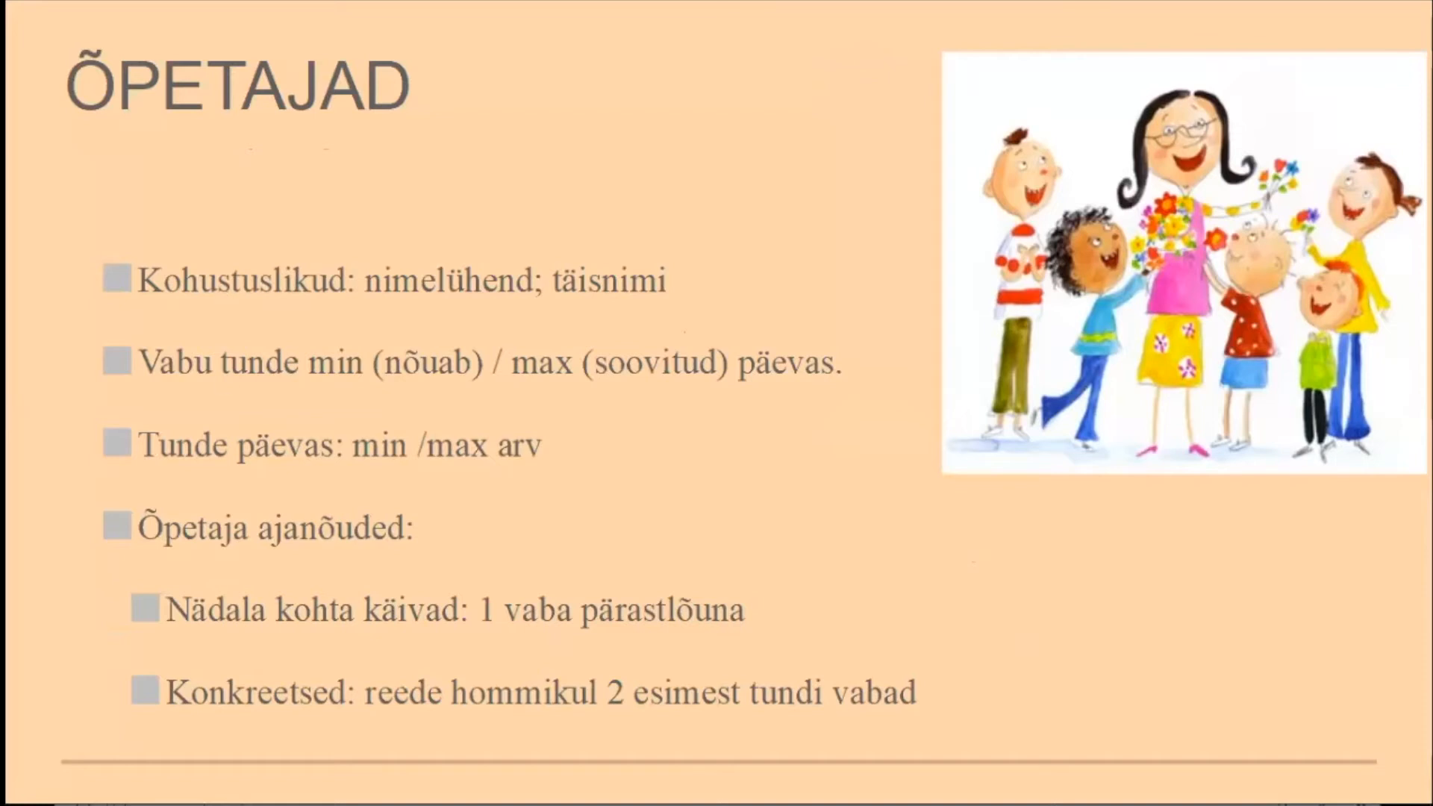
{"action": "key", "text": "Escape"}
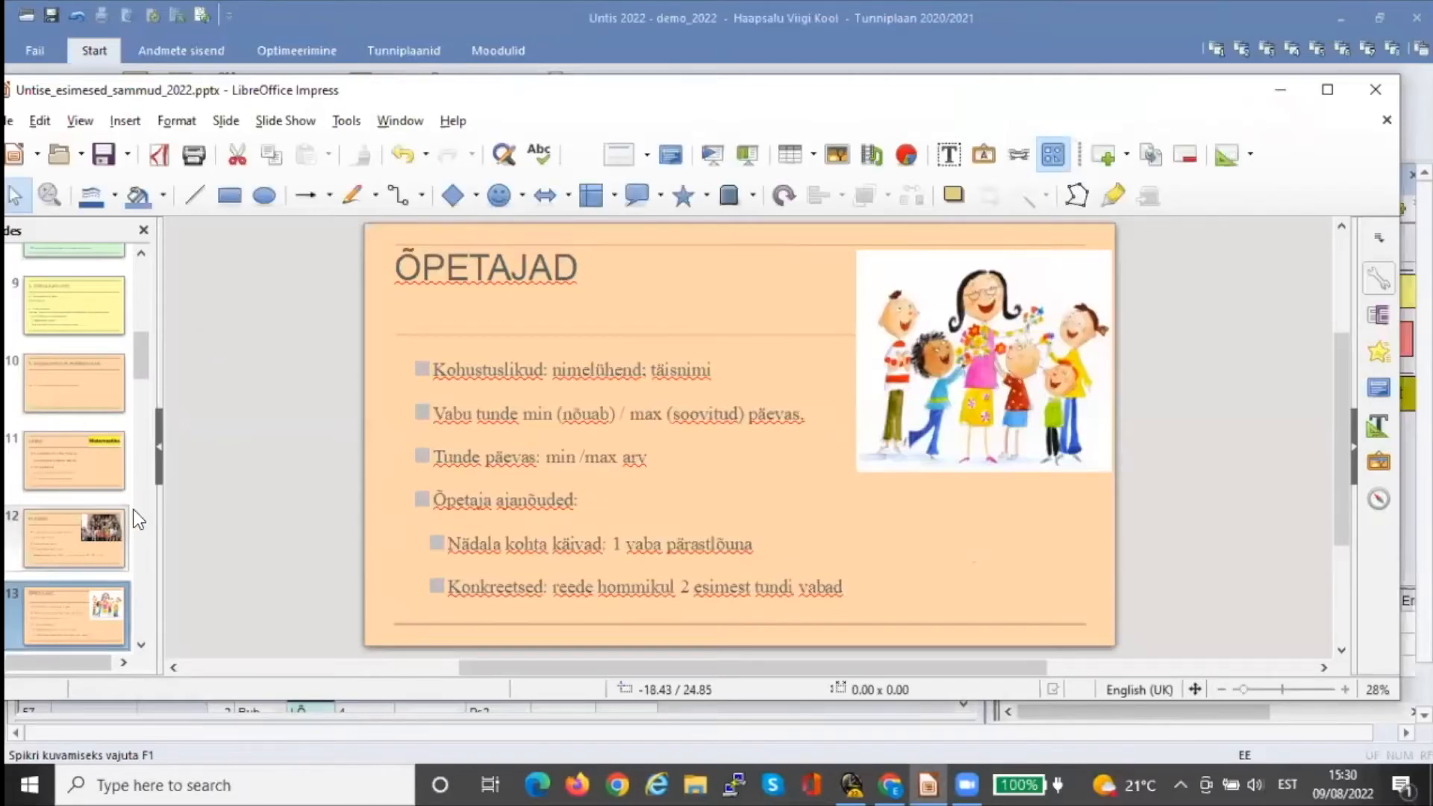
{"action": "left_click", "coordinate": [855, 786]}
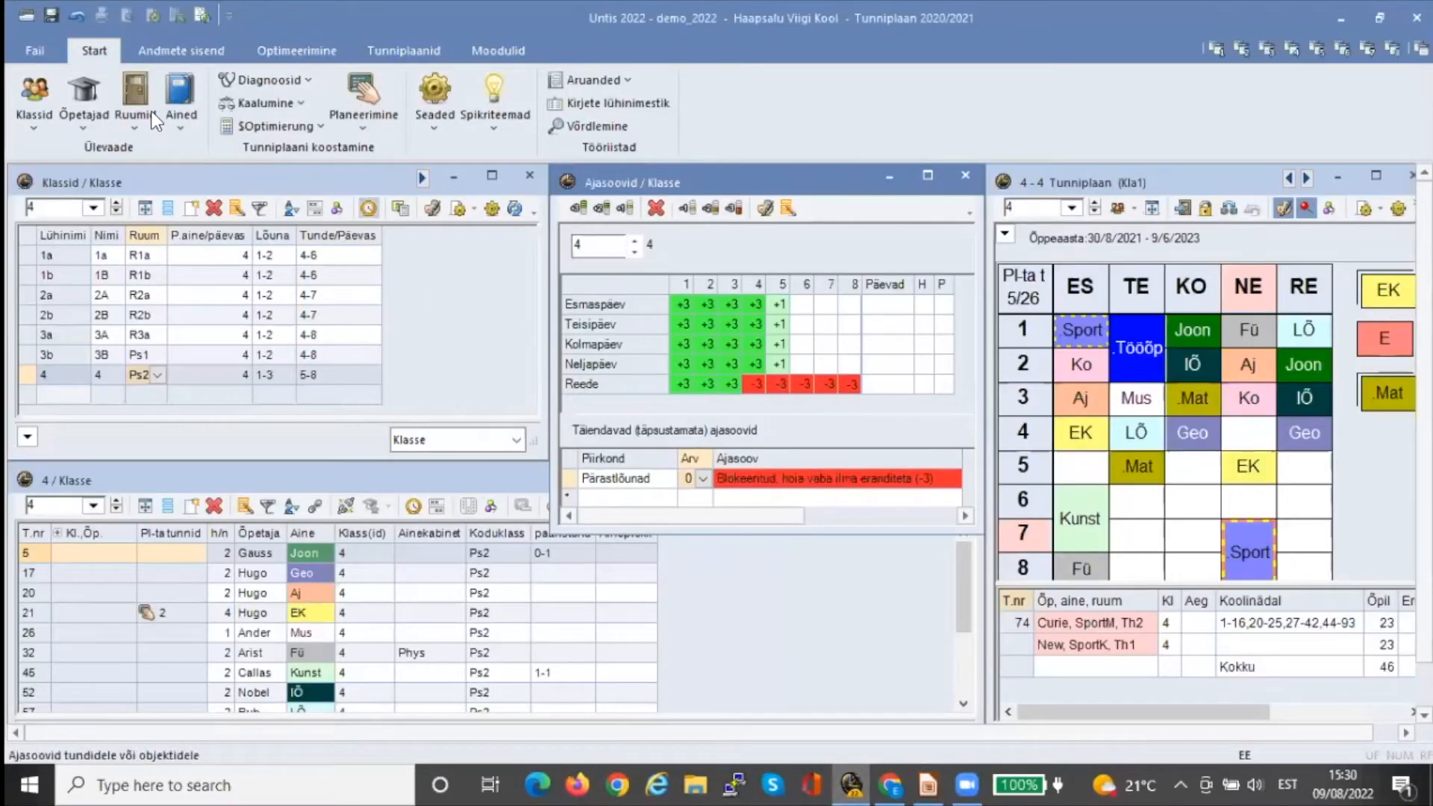
{"action": "left_click", "coordinate": [77, 84]}
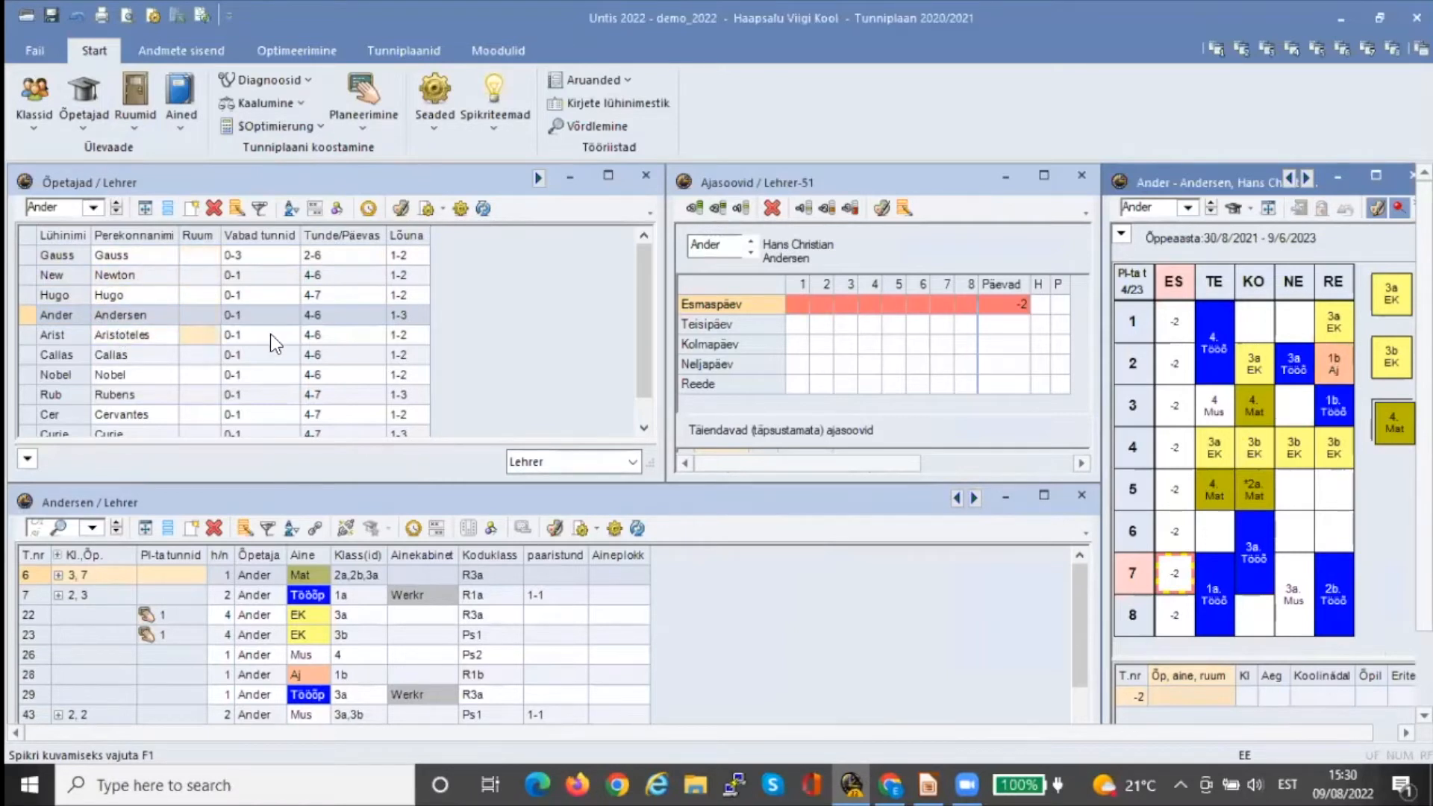
Assign room Phys as the home room (Ruum) of teacher Ander
{"action": "left_click_drag", "start_coordinate": [645, 341], "coordinate": [641, 396]}
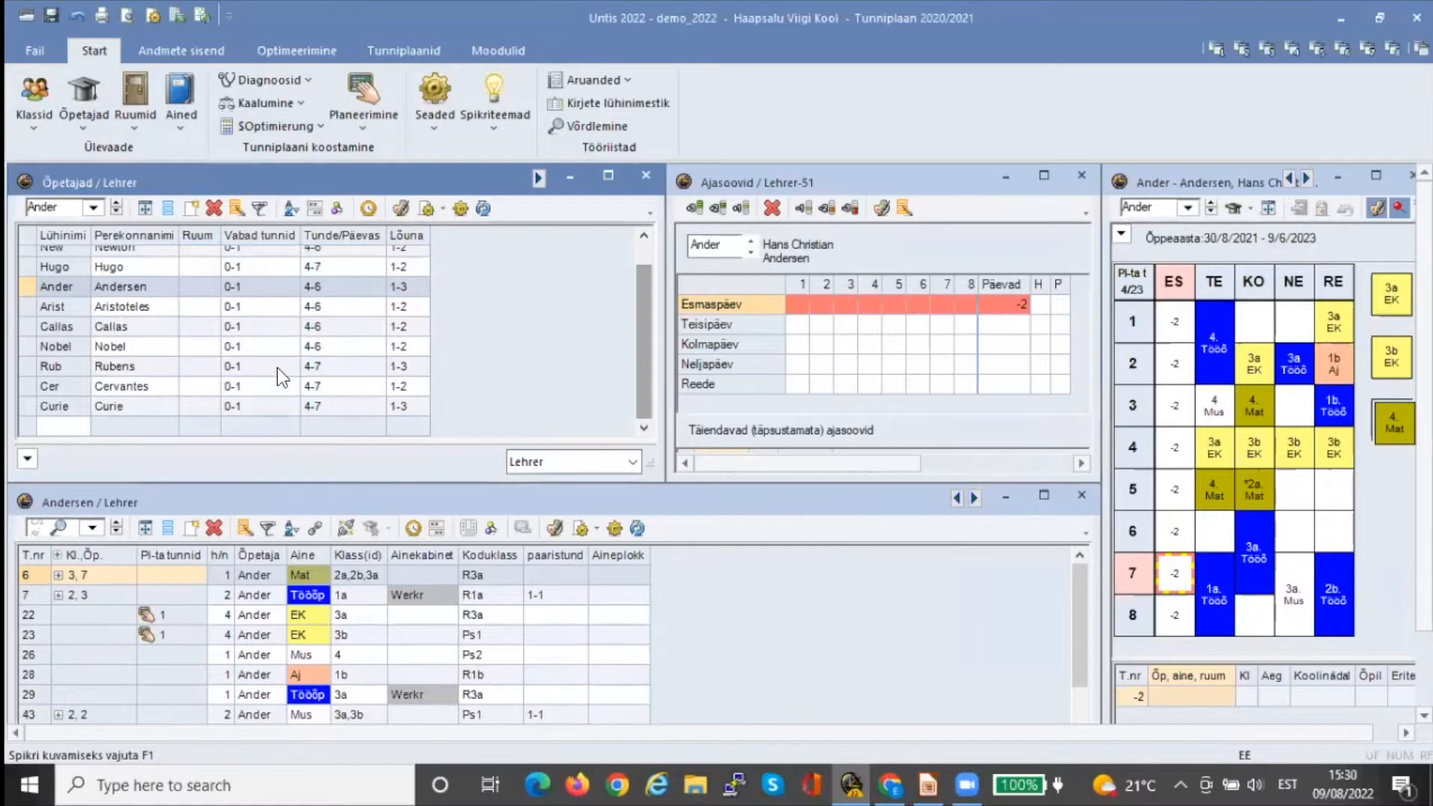
{"action": "left_click", "coordinate": [195, 289]}
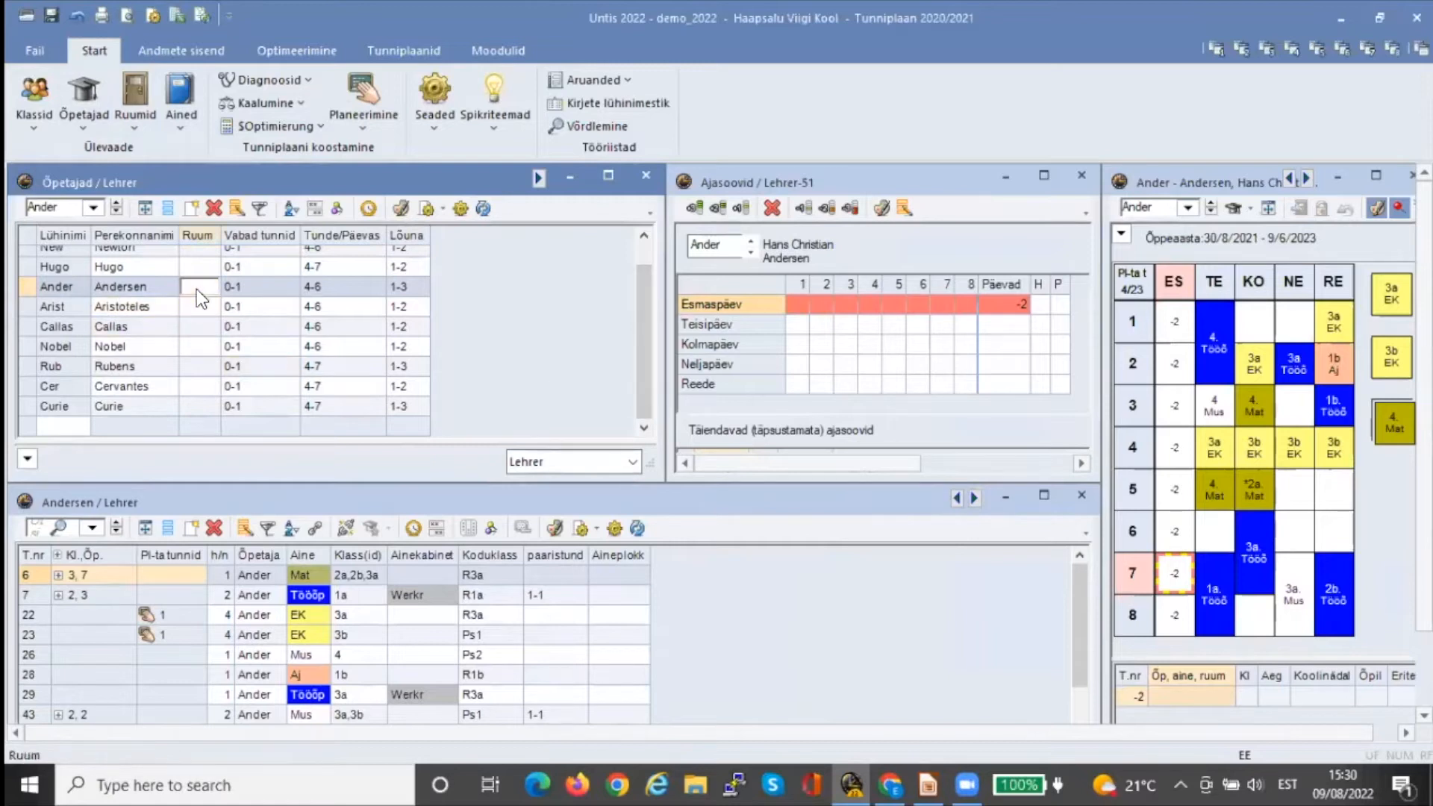
{"action": "left_click", "coordinate": [196, 289]}
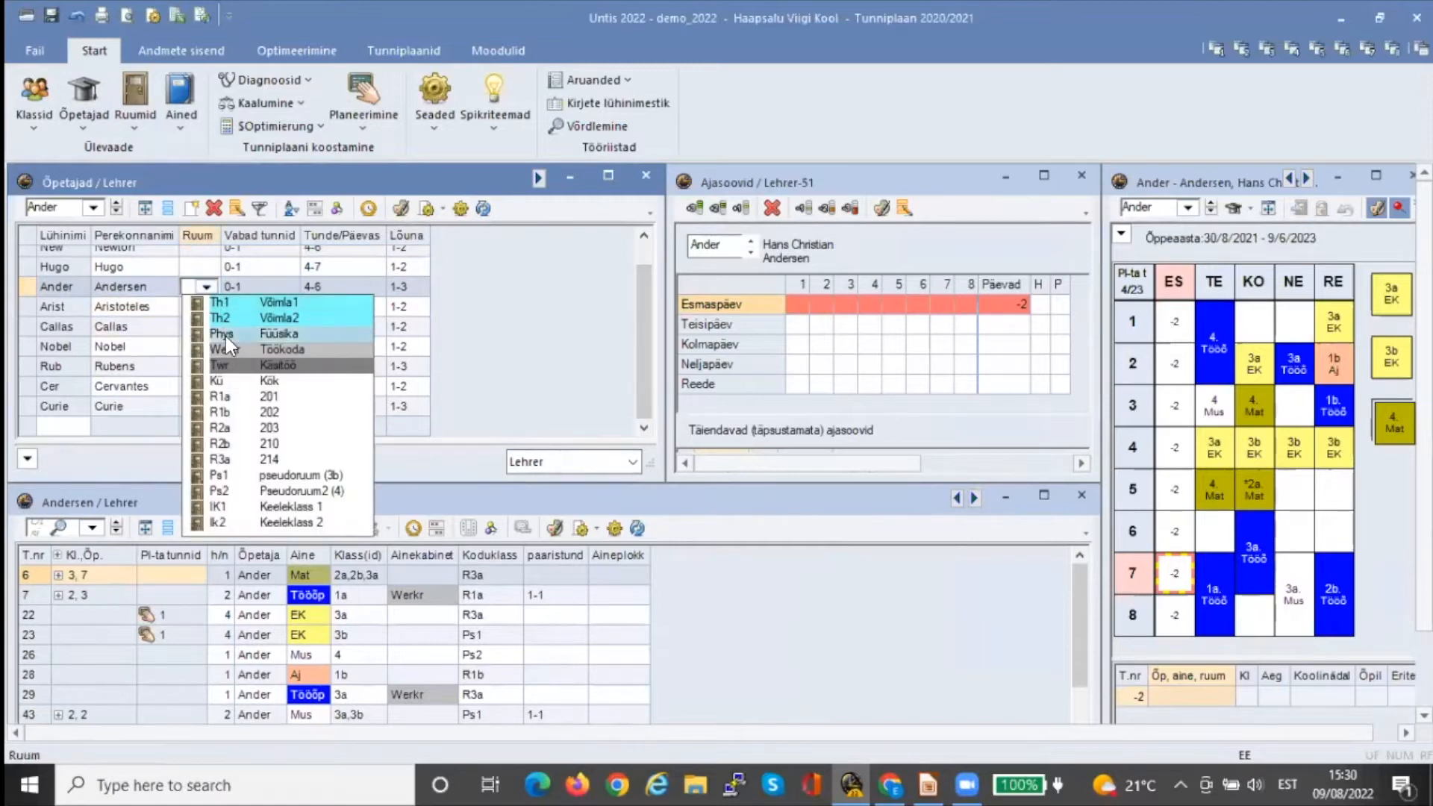
{"action": "left_click", "coordinate": [226, 334]}
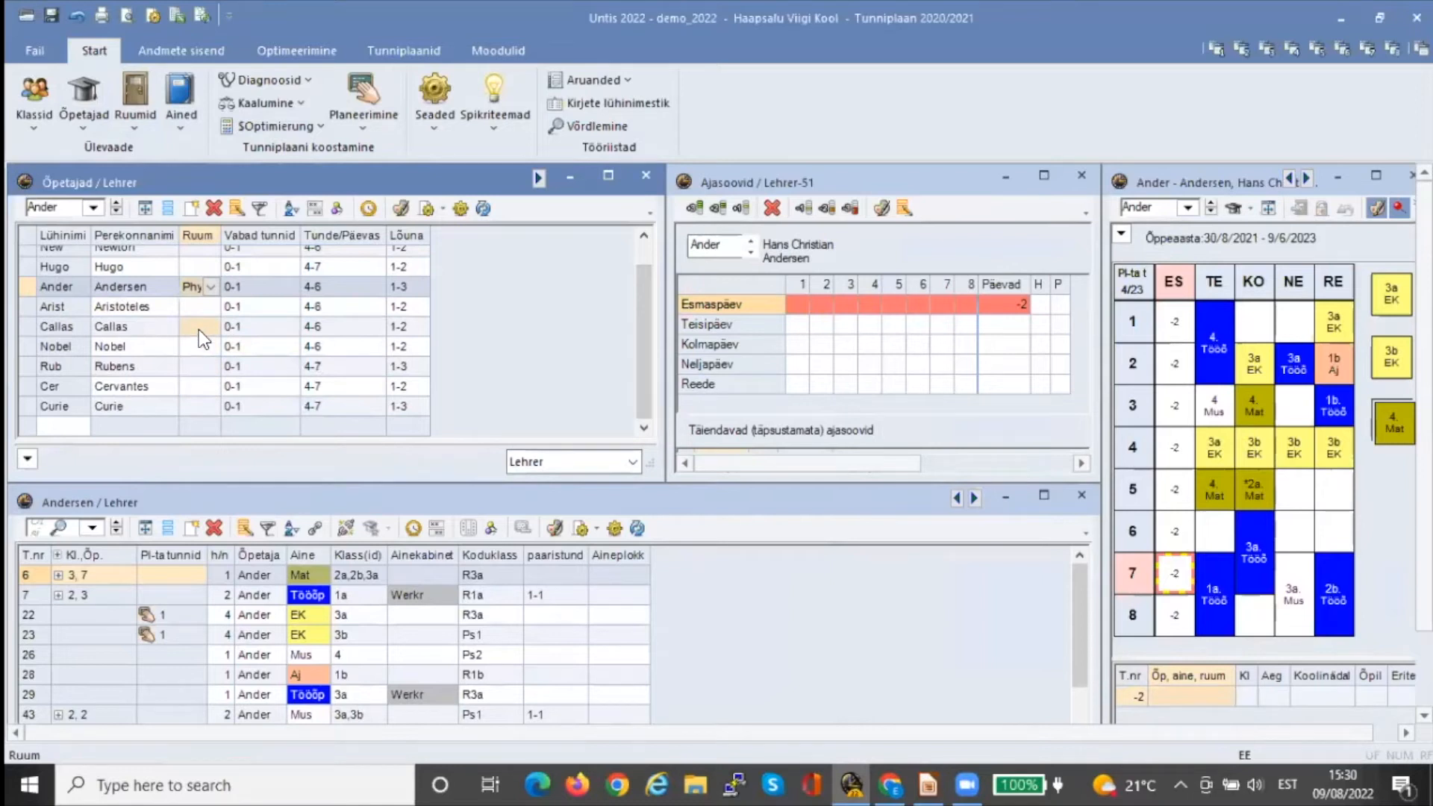
Assign room R3a as the home room (Ruum) of teacher Callas
{"action": "left_click", "coordinate": [151, 328]}
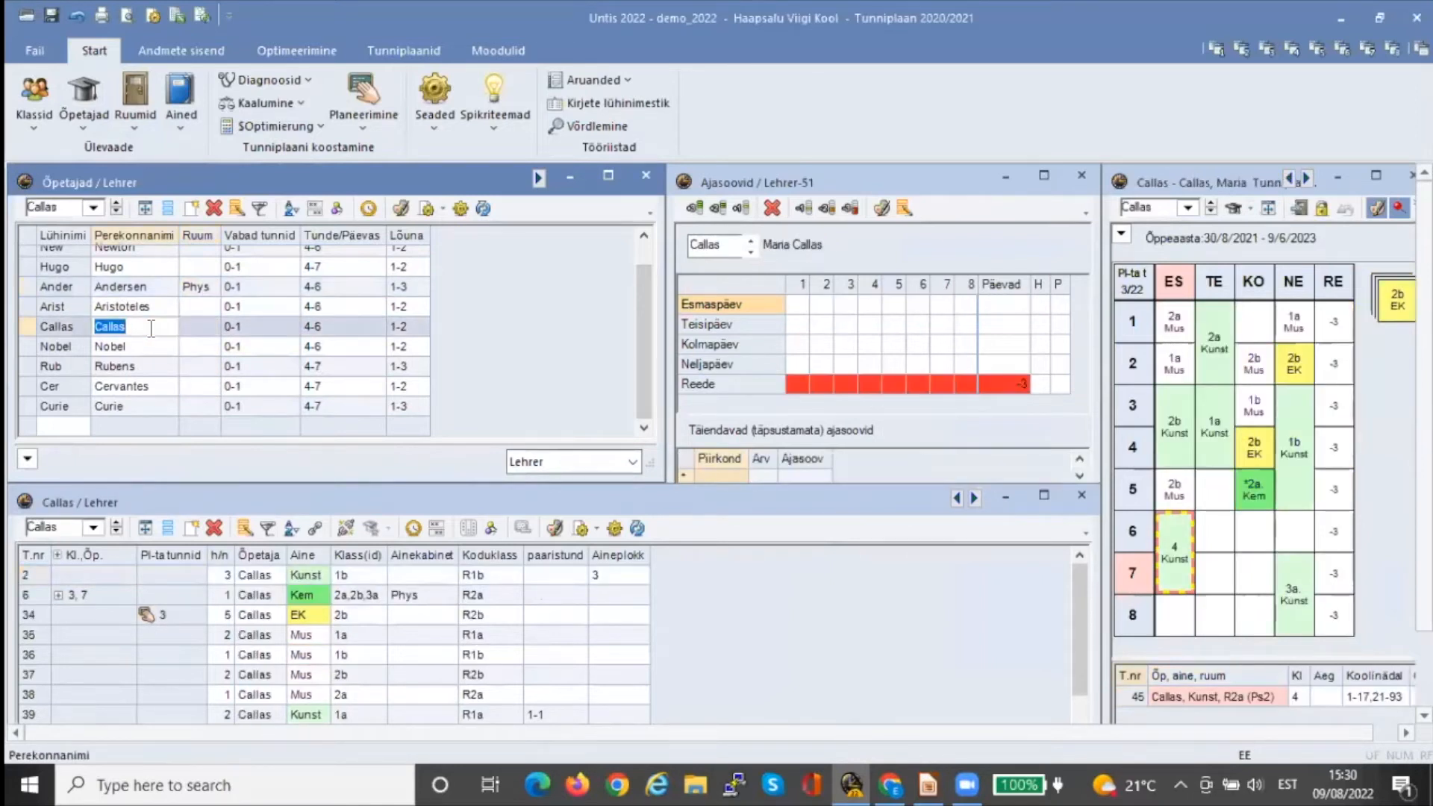
{"action": "left_click", "coordinate": [200, 330]}
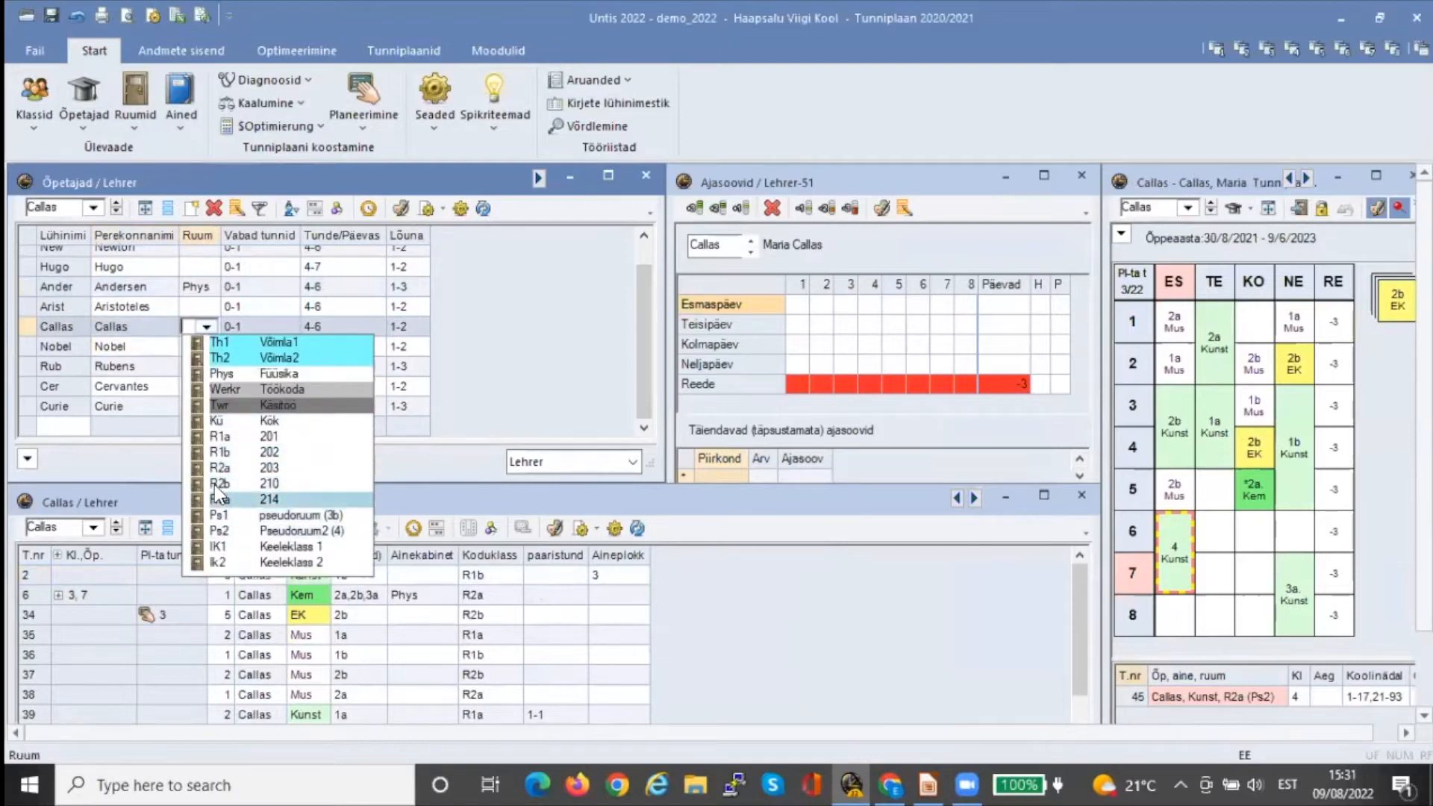
{"action": "left_click", "coordinate": [245, 500]}
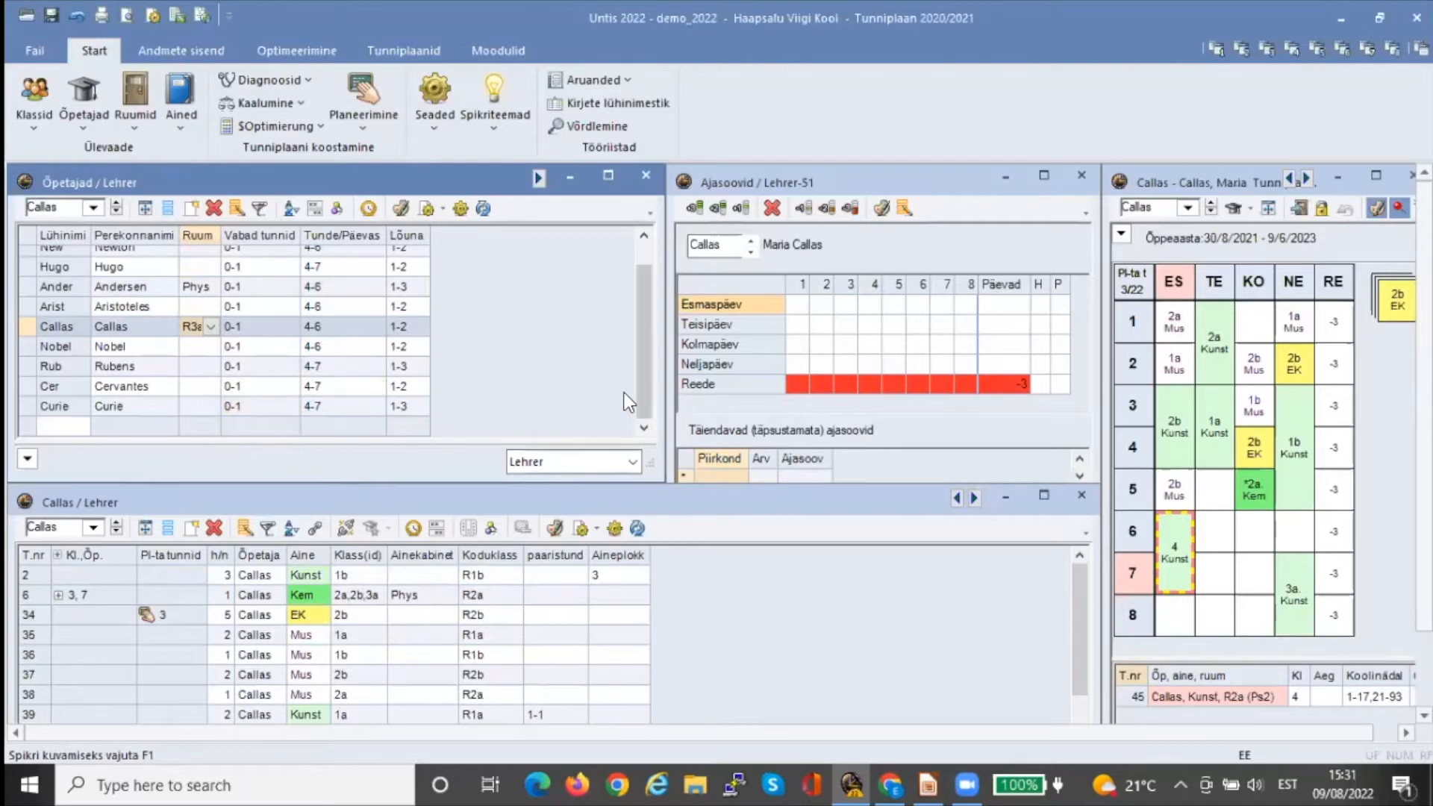
Examine the free-period (Vabad tunnid) and periods-per-day (Tunde/Päevas) limits across the teachers' list
{"action": "left_click_drag", "start_coordinate": [642, 391], "coordinate": [639, 347]}
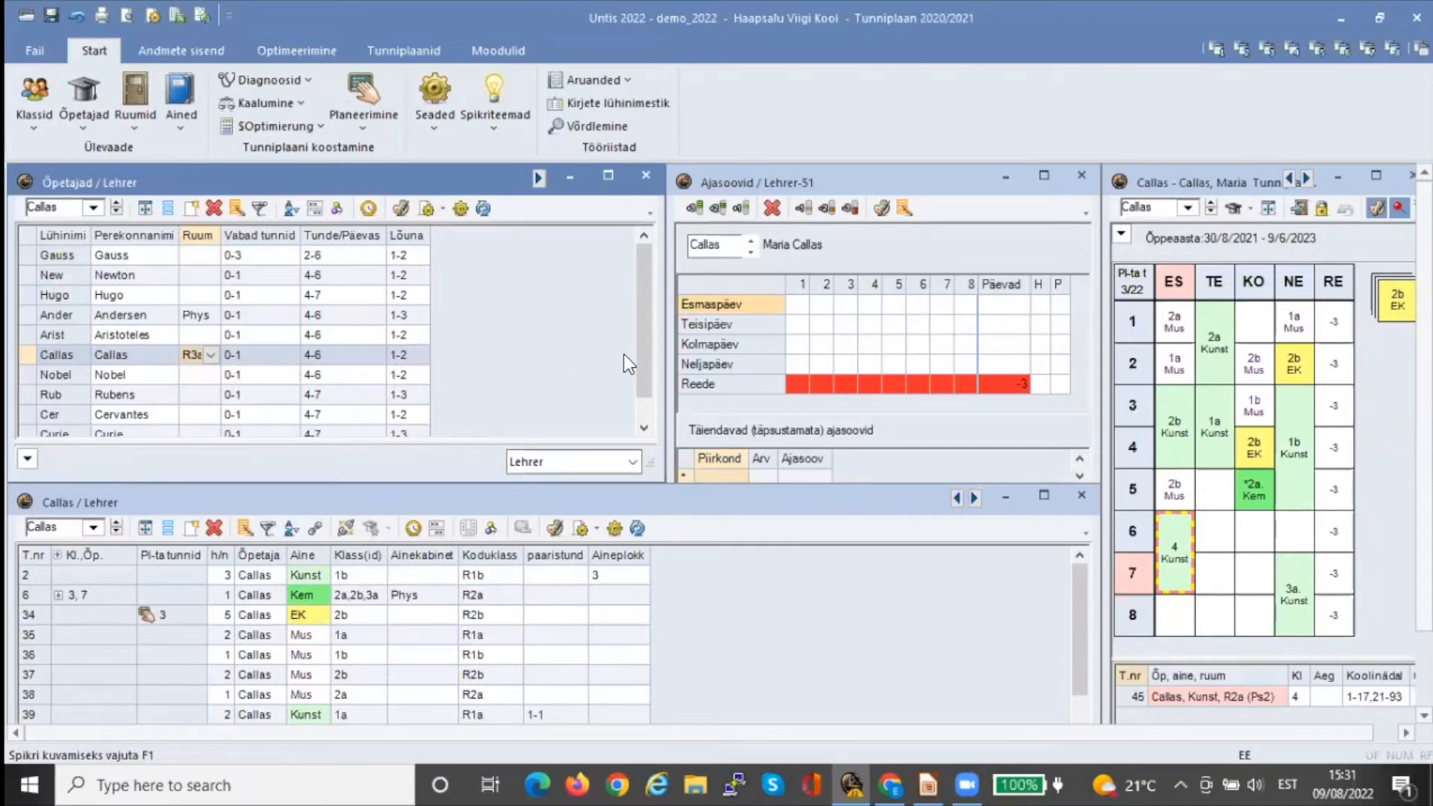
{"action": "left_click_drag", "start_coordinate": [642, 371], "coordinate": [638, 316]}
{"action": "left_click_drag", "start_coordinate": [639, 318], "coordinate": [638, 374]}
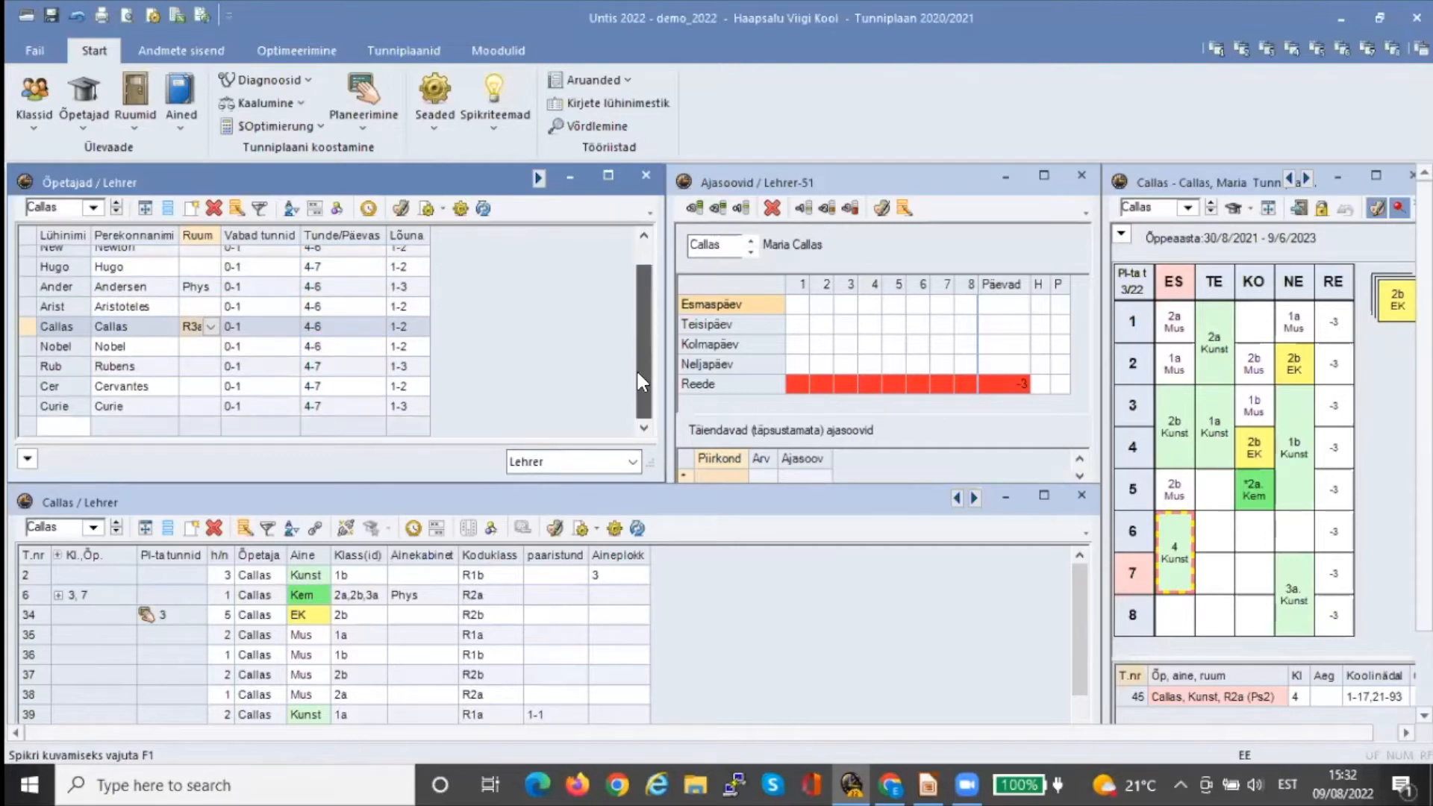
{"action": "left_click_drag", "start_coordinate": [637, 342], "coordinate": [637, 312]}
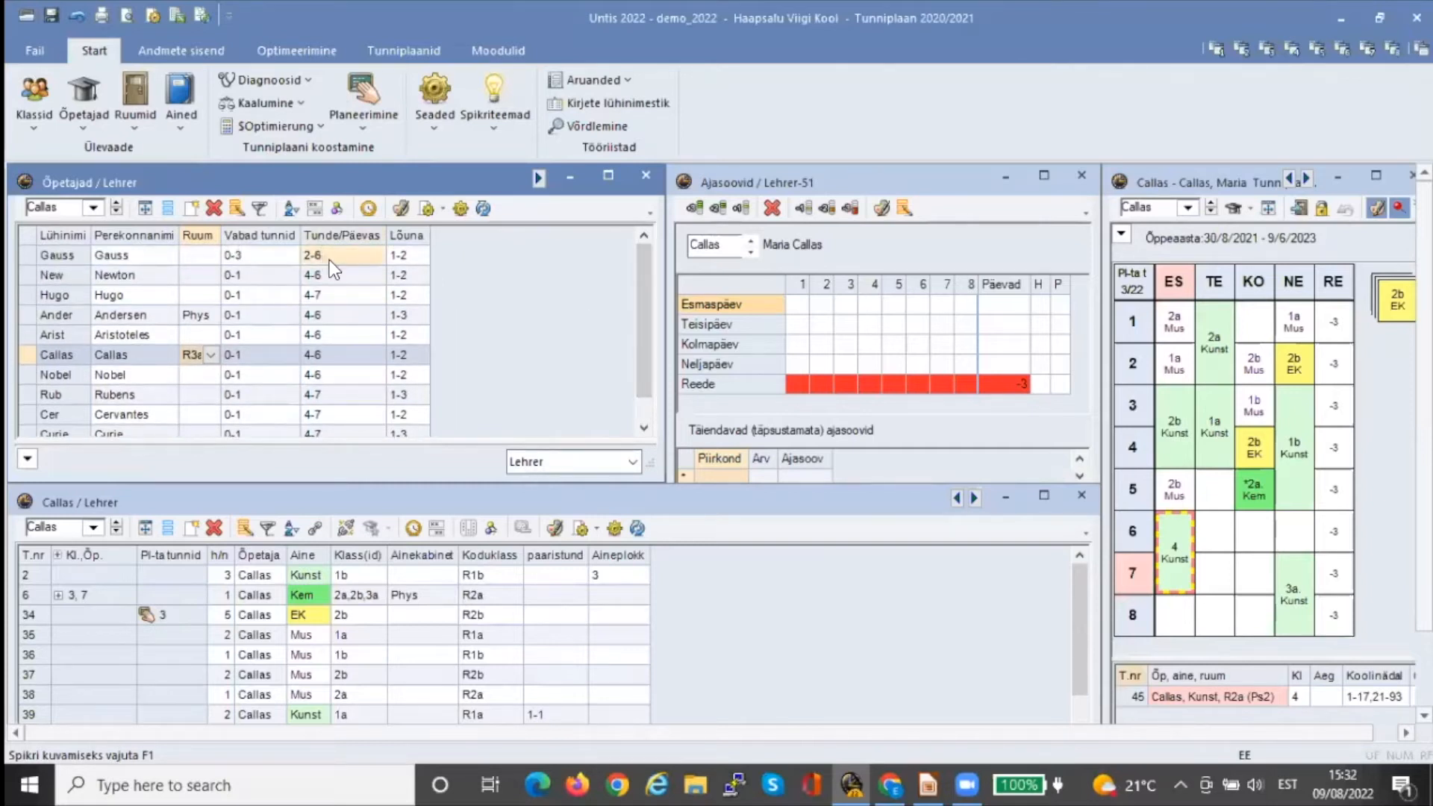
{"action": "left_click", "coordinate": [346, 394]}
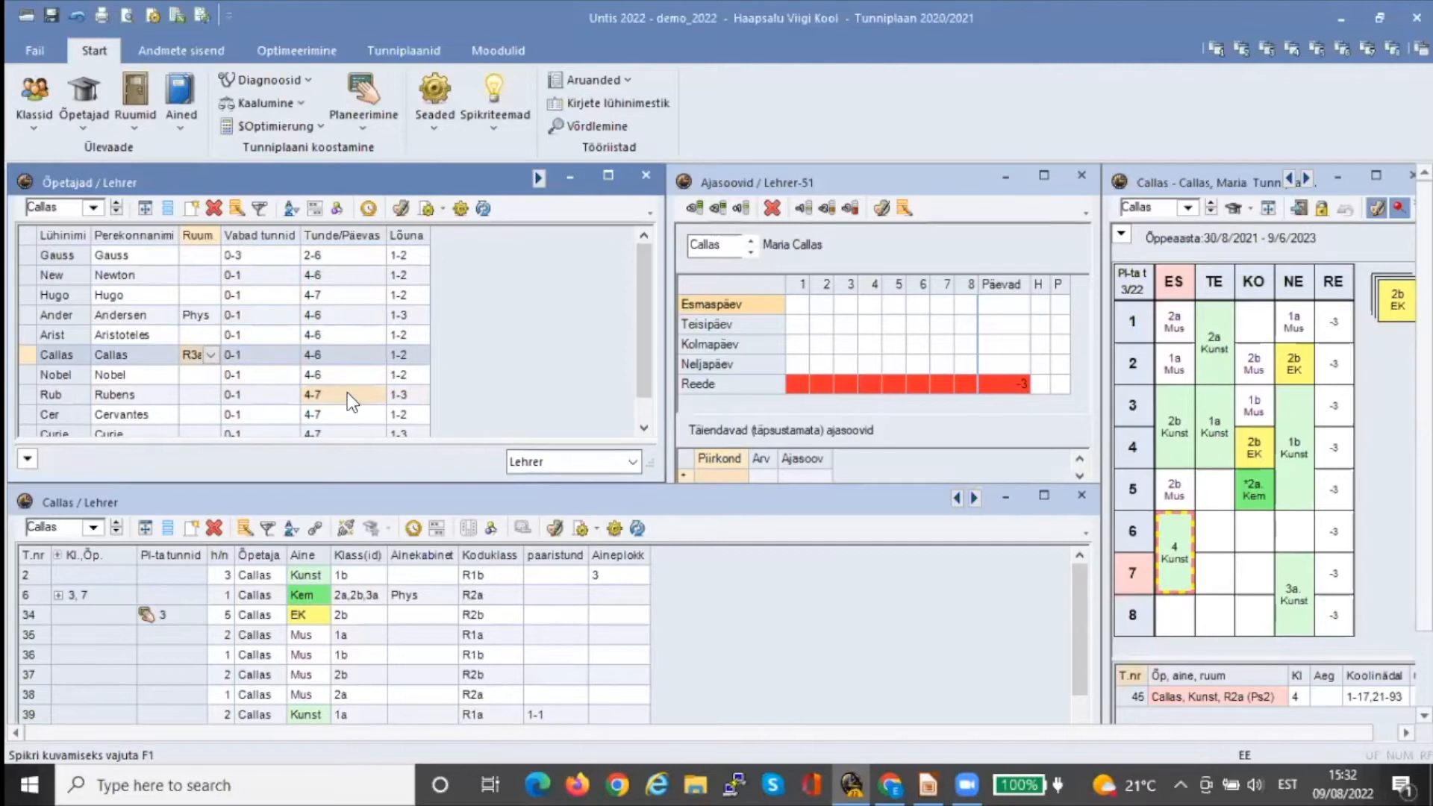
Display teacher Gauss's data and shrink the lessons window to uncover the additional time requests (Täiendavad ajasoovid)
{"action": "left_click", "coordinate": [147, 273]}
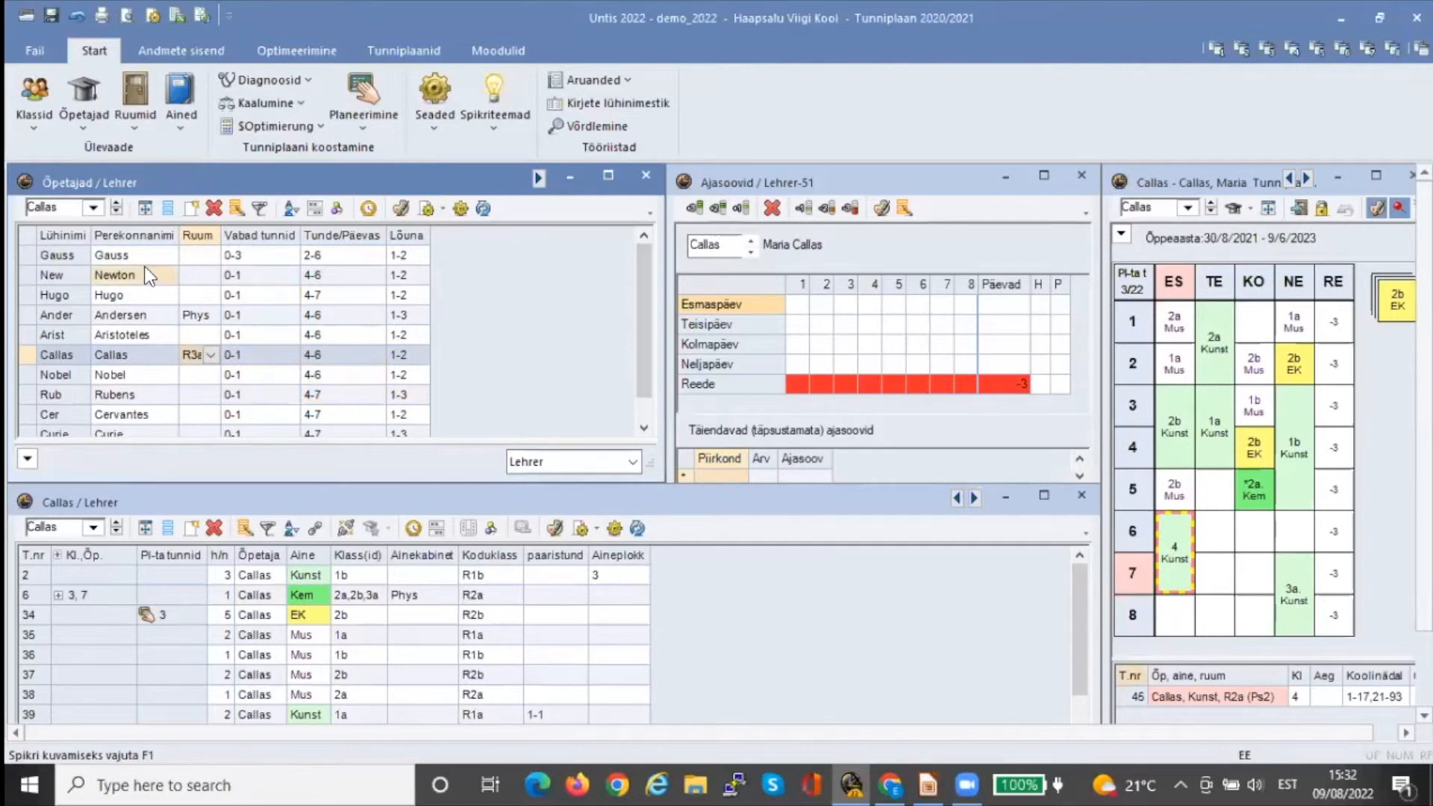
{"action": "left_click", "coordinate": [141, 257]}
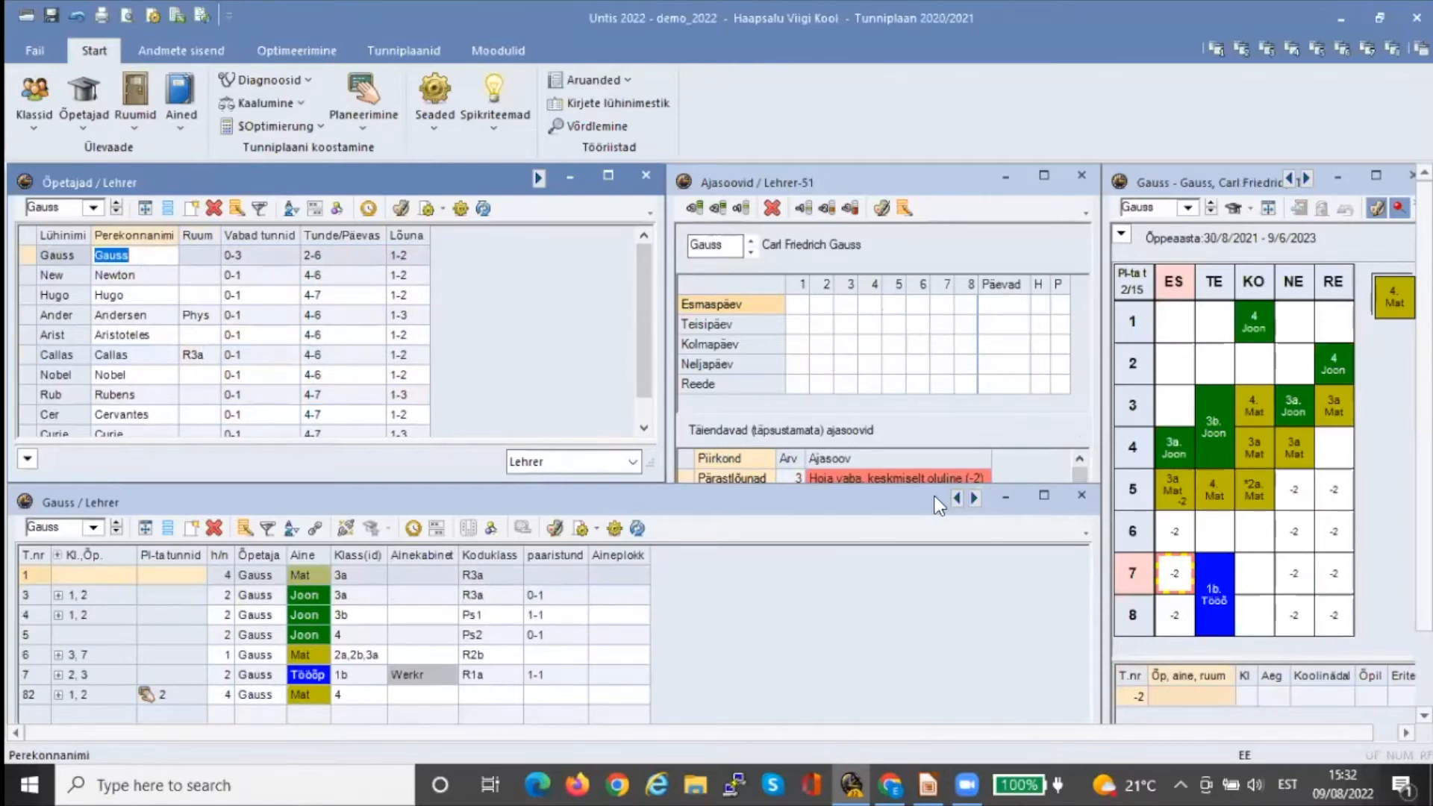
{"action": "left_click", "coordinate": [848, 491]}
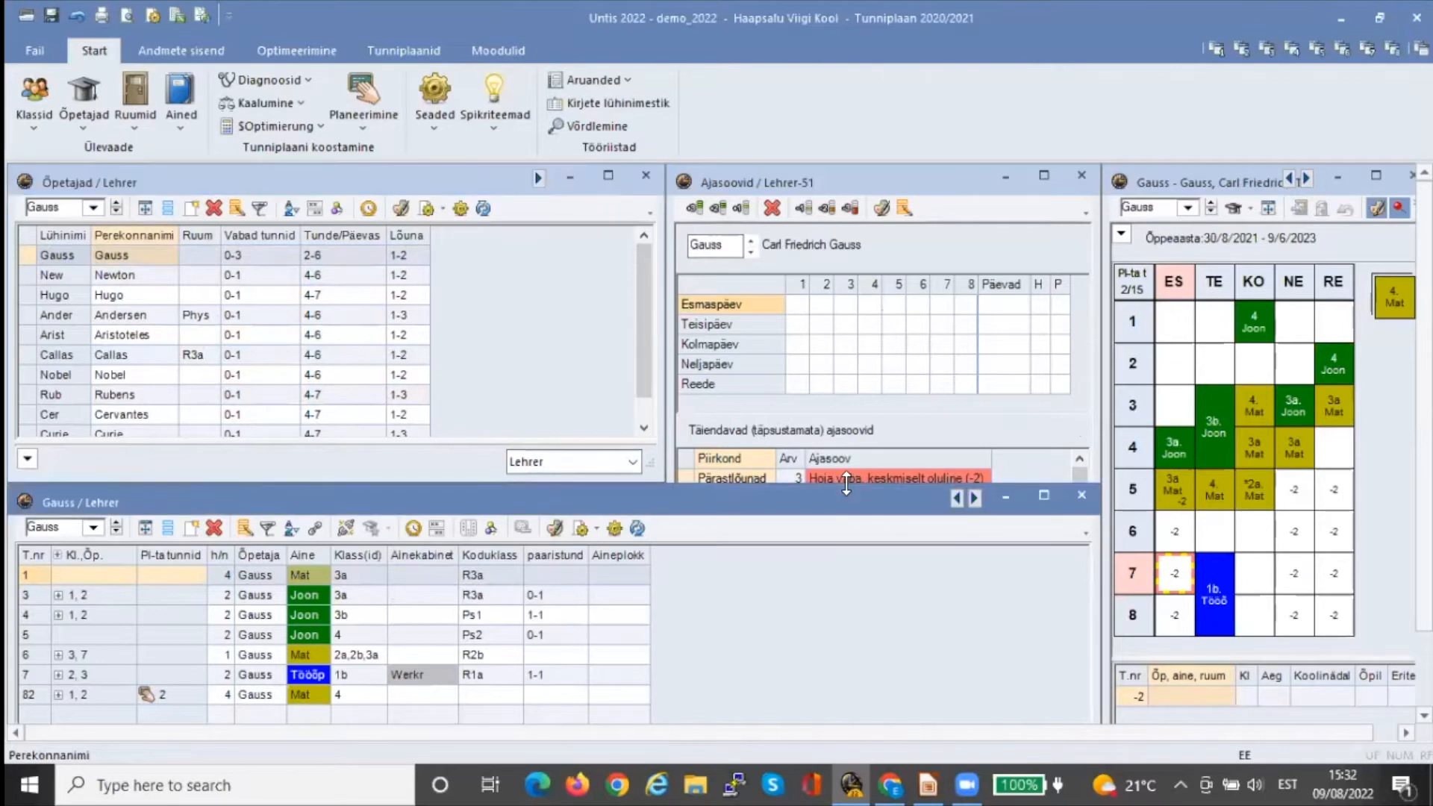
{"action": "left_click_drag", "start_coordinate": [846, 484], "coordinate": [848, 545]}
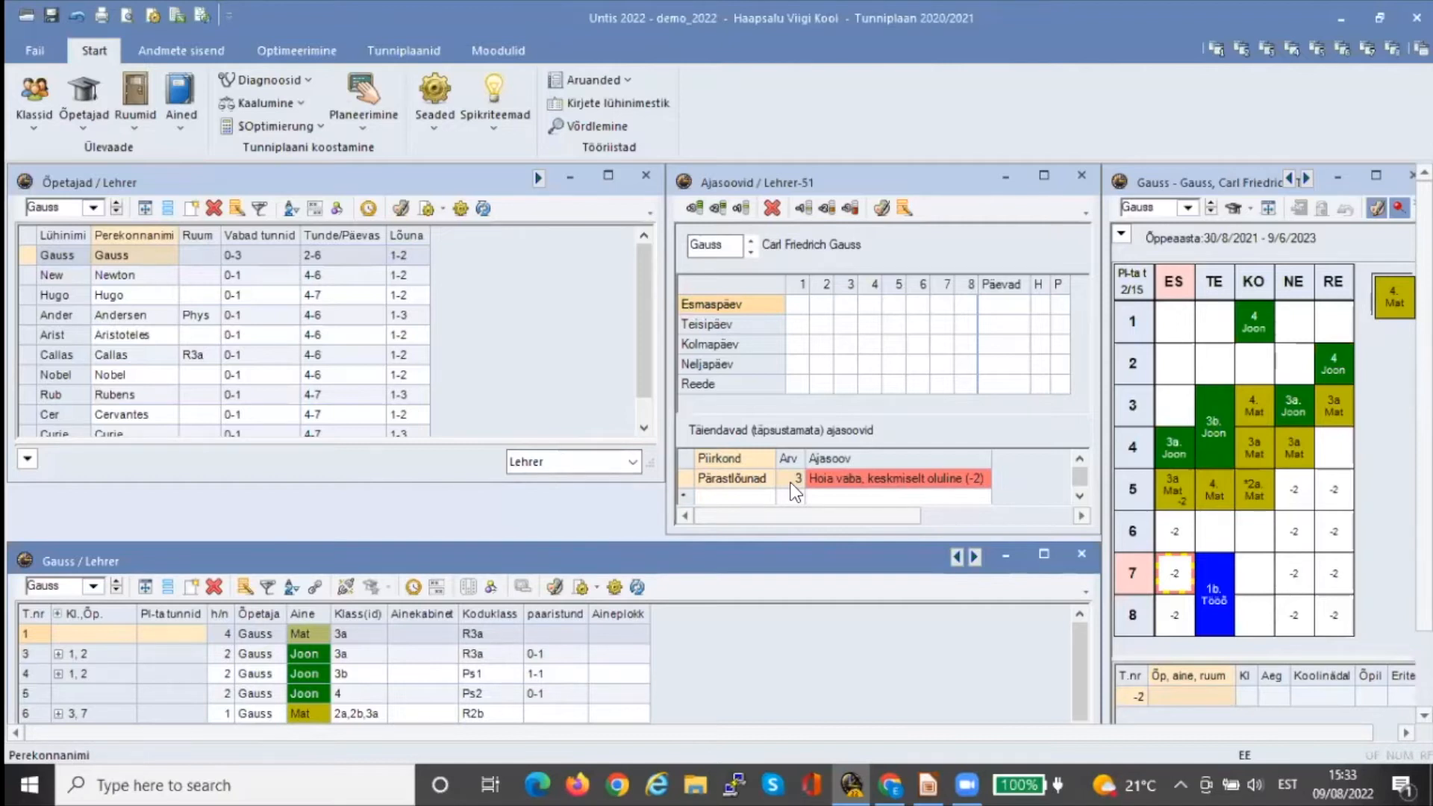
Examine the time requests and timetables of the teachers from New through Nobel
{"action": "left_click", "coordinate": [132, 275]}
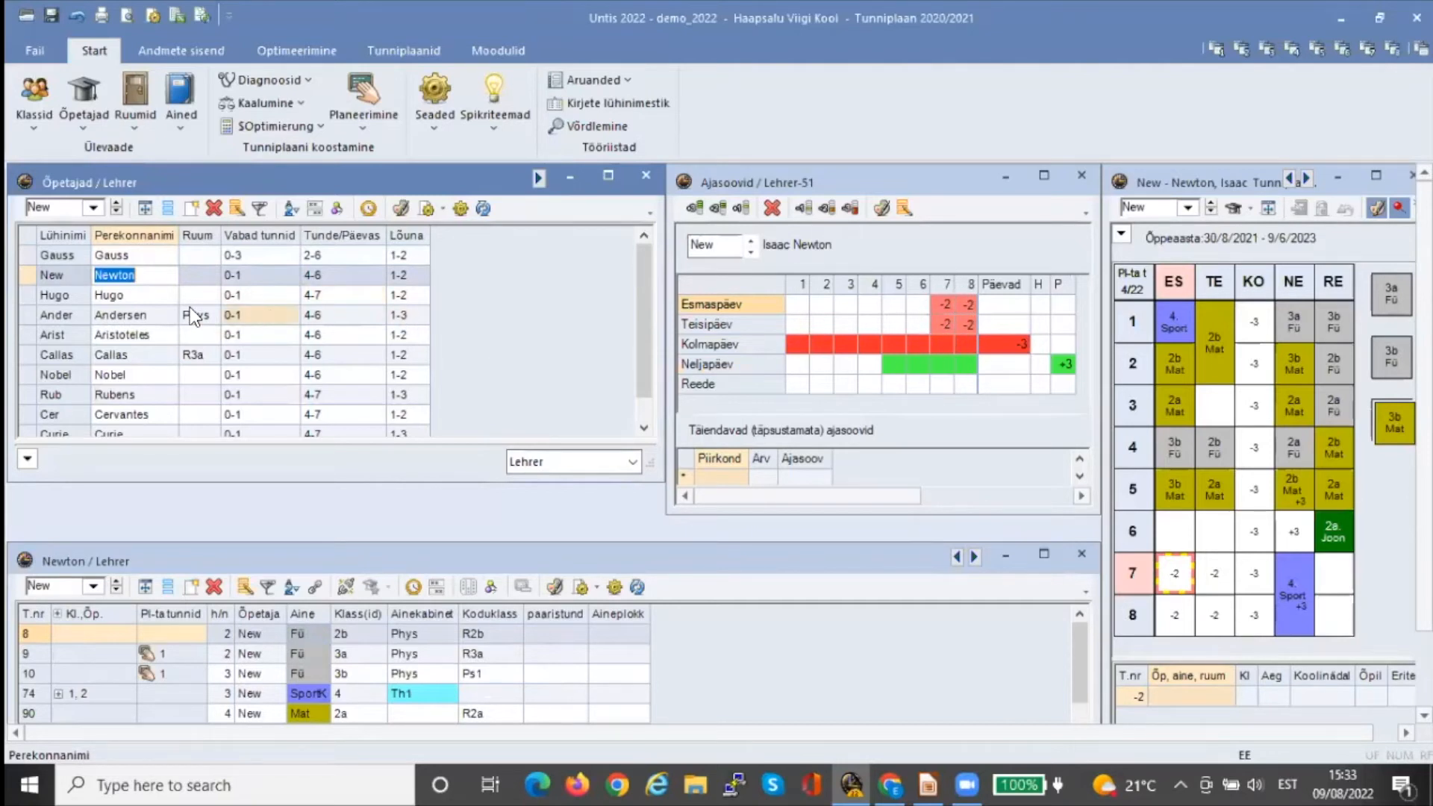
{"action": "left_click", "coordinate": [142, 296]}
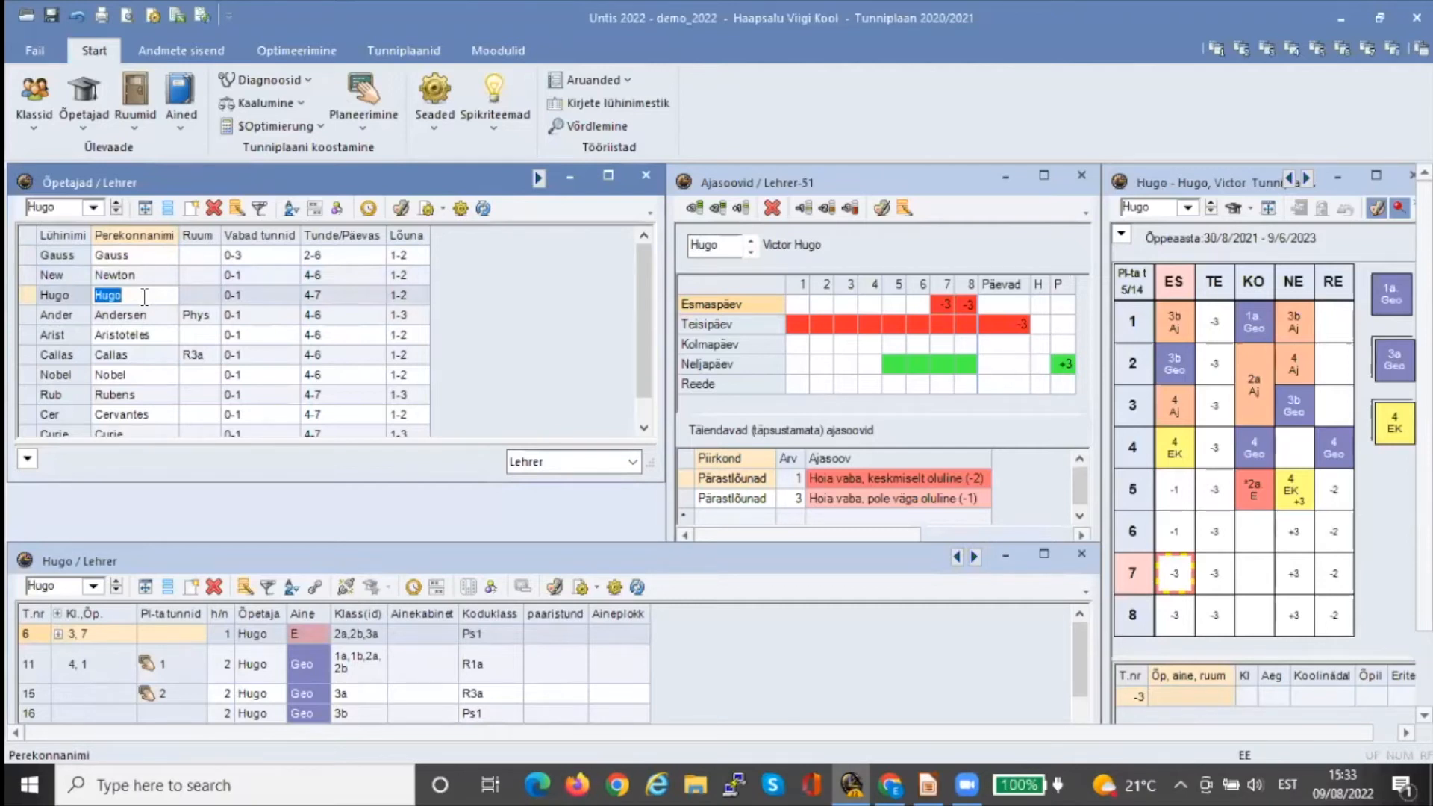
{"action": "left_click", "coordinate": [147, 315]}
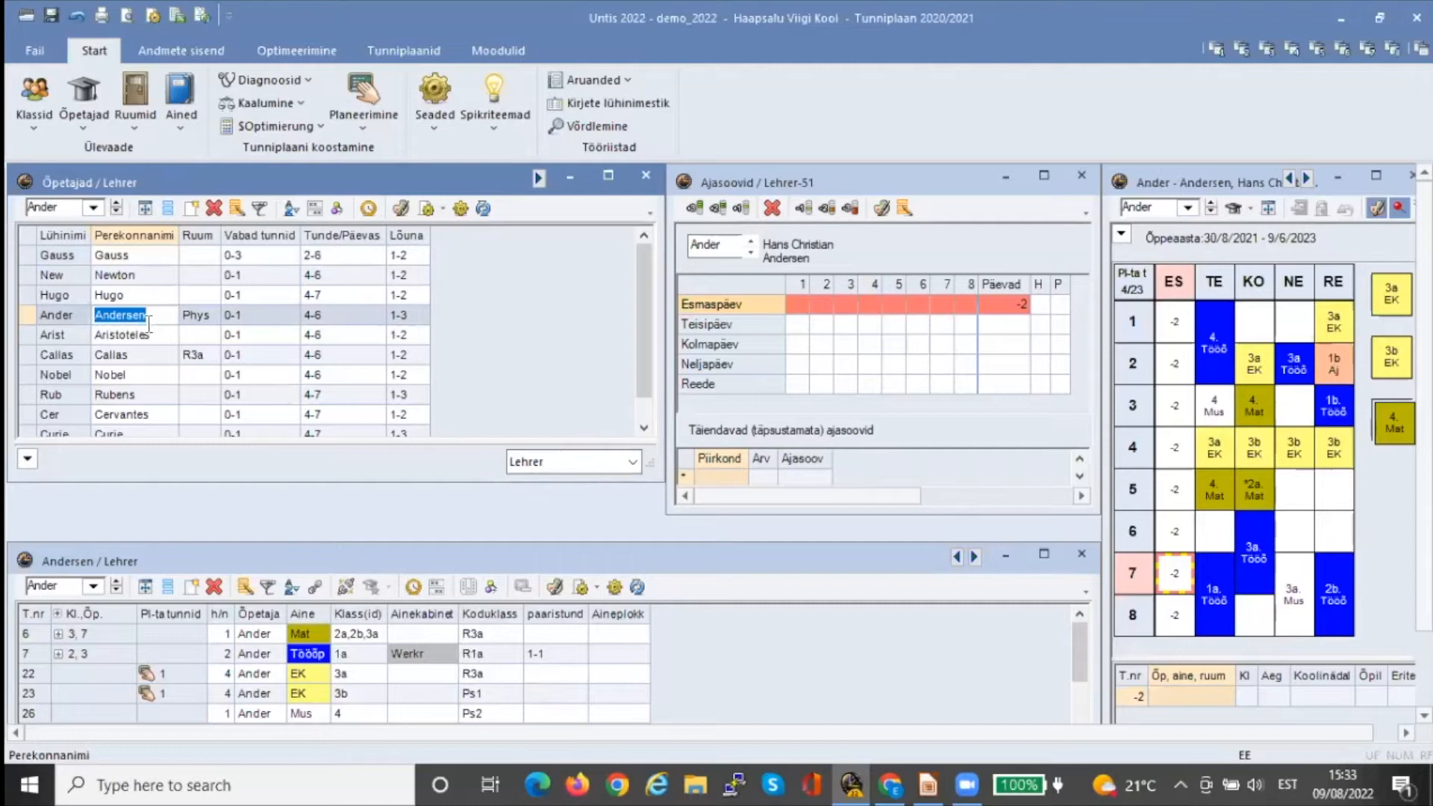
{"action": "left_click", "coordinate": [149, 335]}
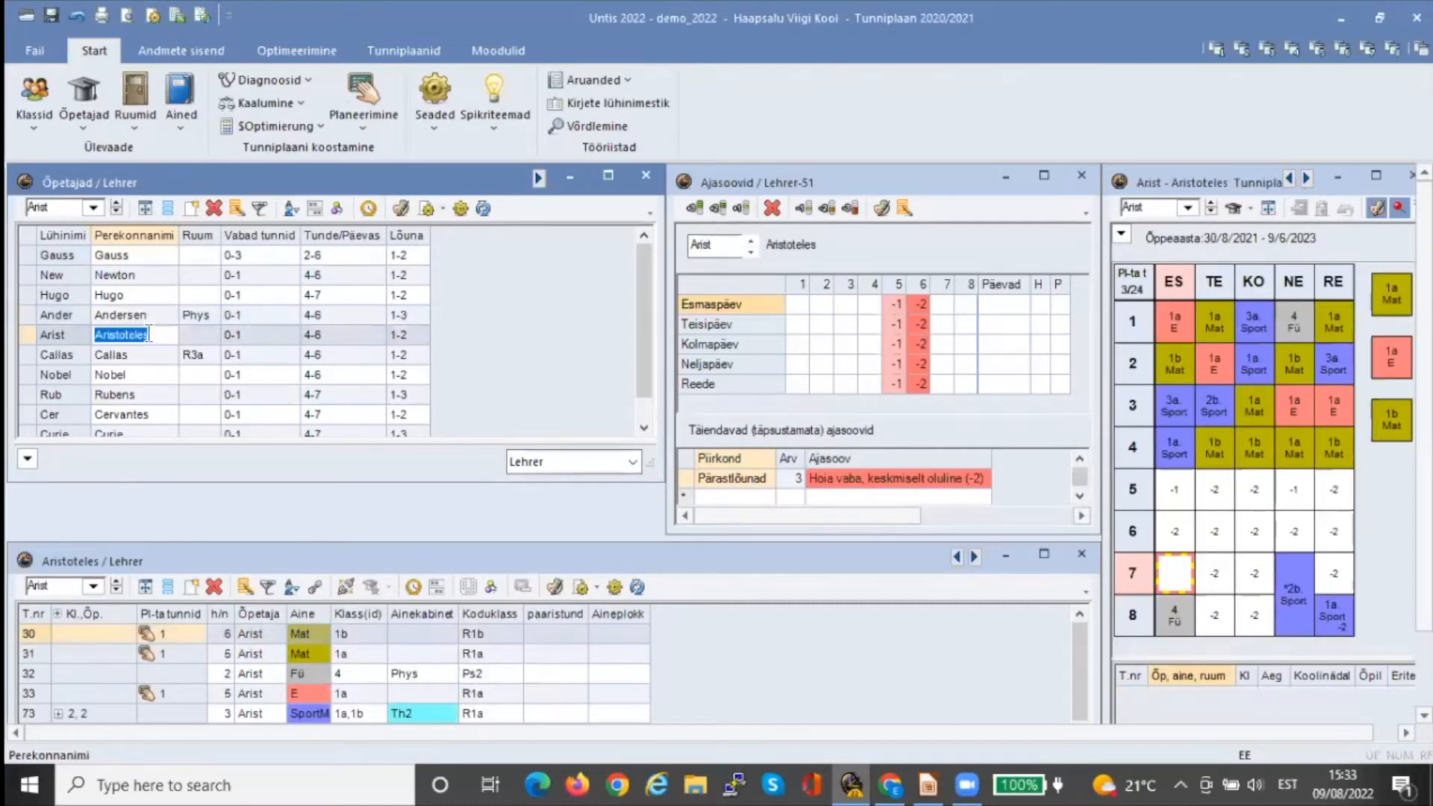
{"action": "left_click", "coordinate": [770, 500]}
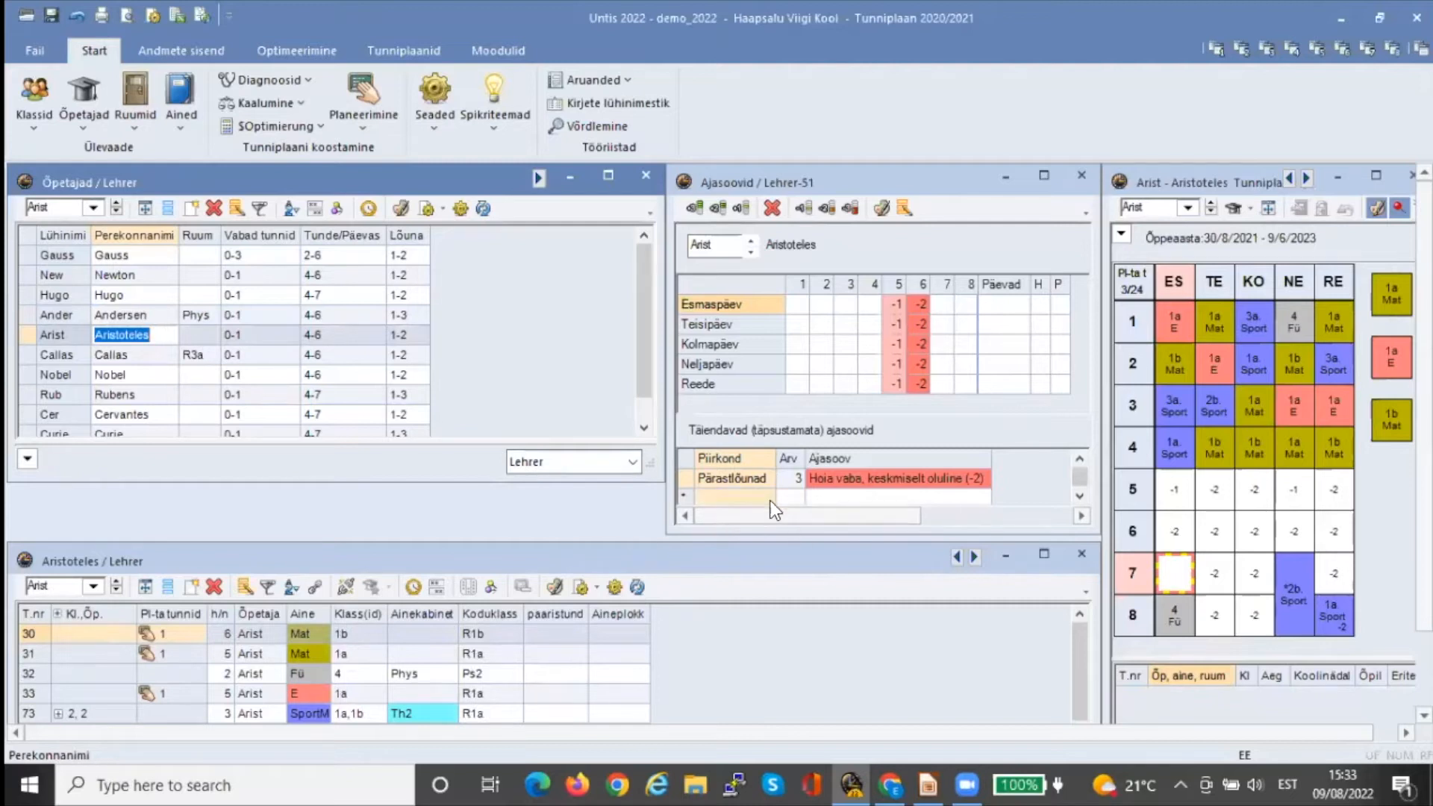
{"action": "left_click", "coordinate": [116, 355]}
{"action": "left_click", "coordinate": [119, 368]}
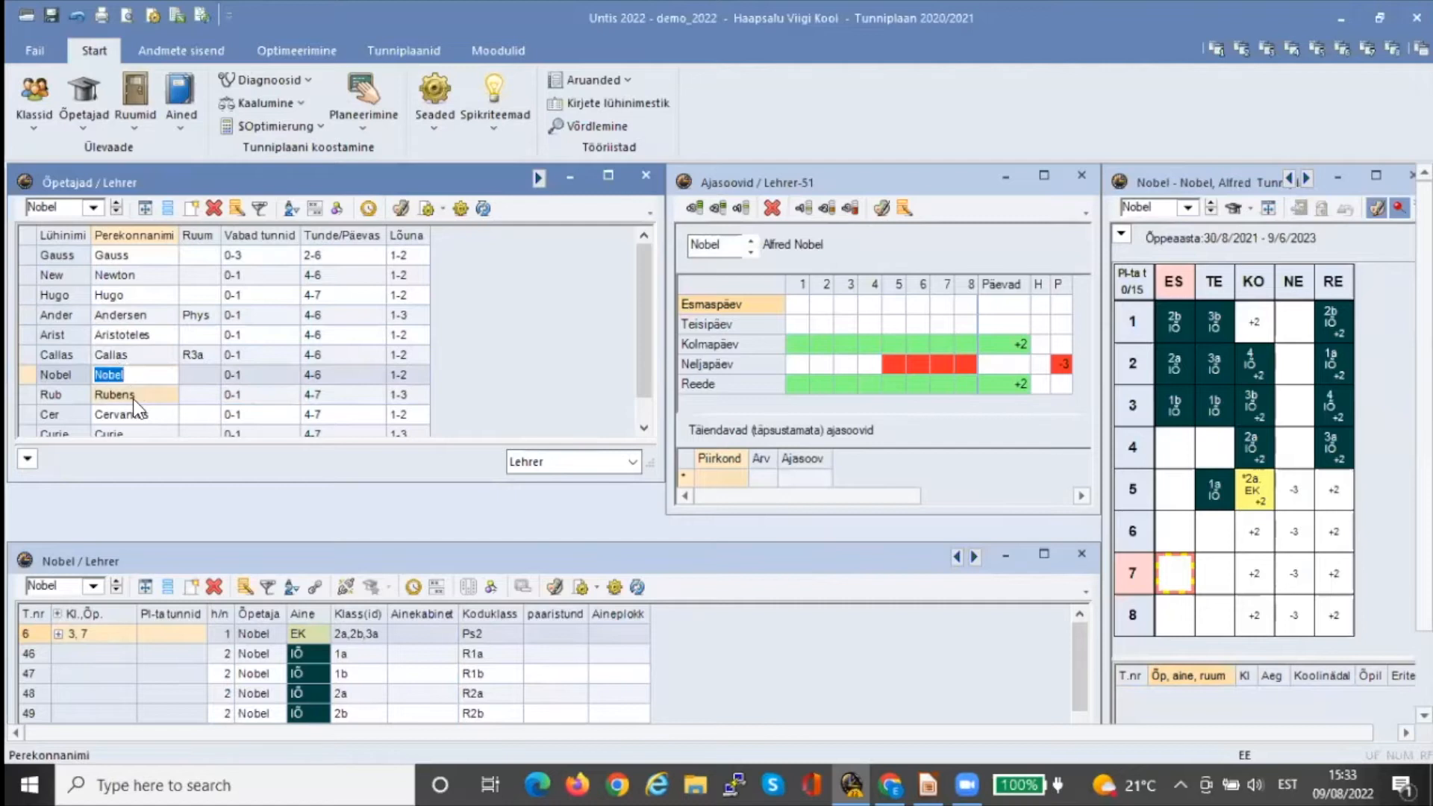
Examine the time requests of teachers Rub, Cer and Curie, and review those of Ander and Arist again
{"action": "left_click", "coordinate": [133, 396]}
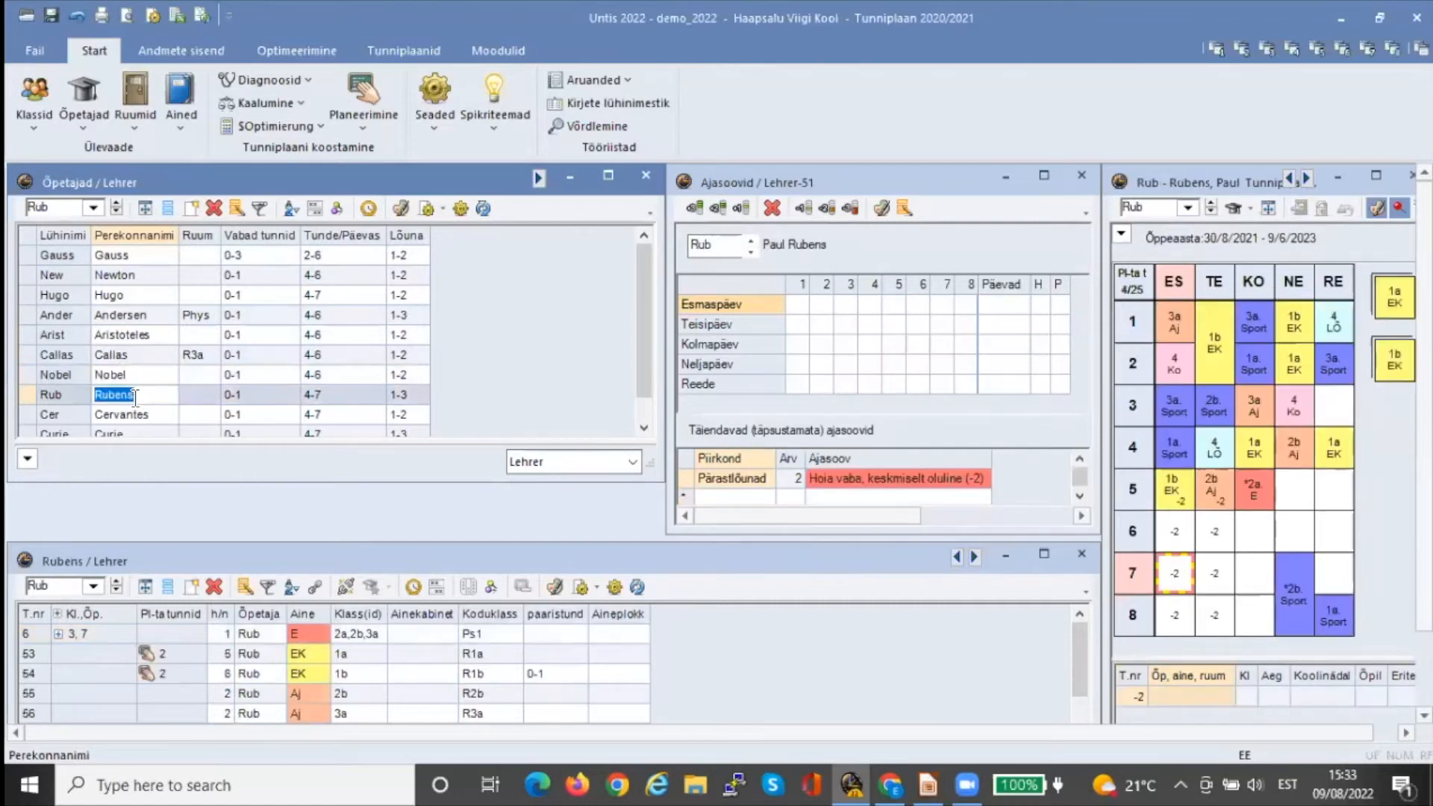
{"action": "left_click", "coordinate": [135, 412]}
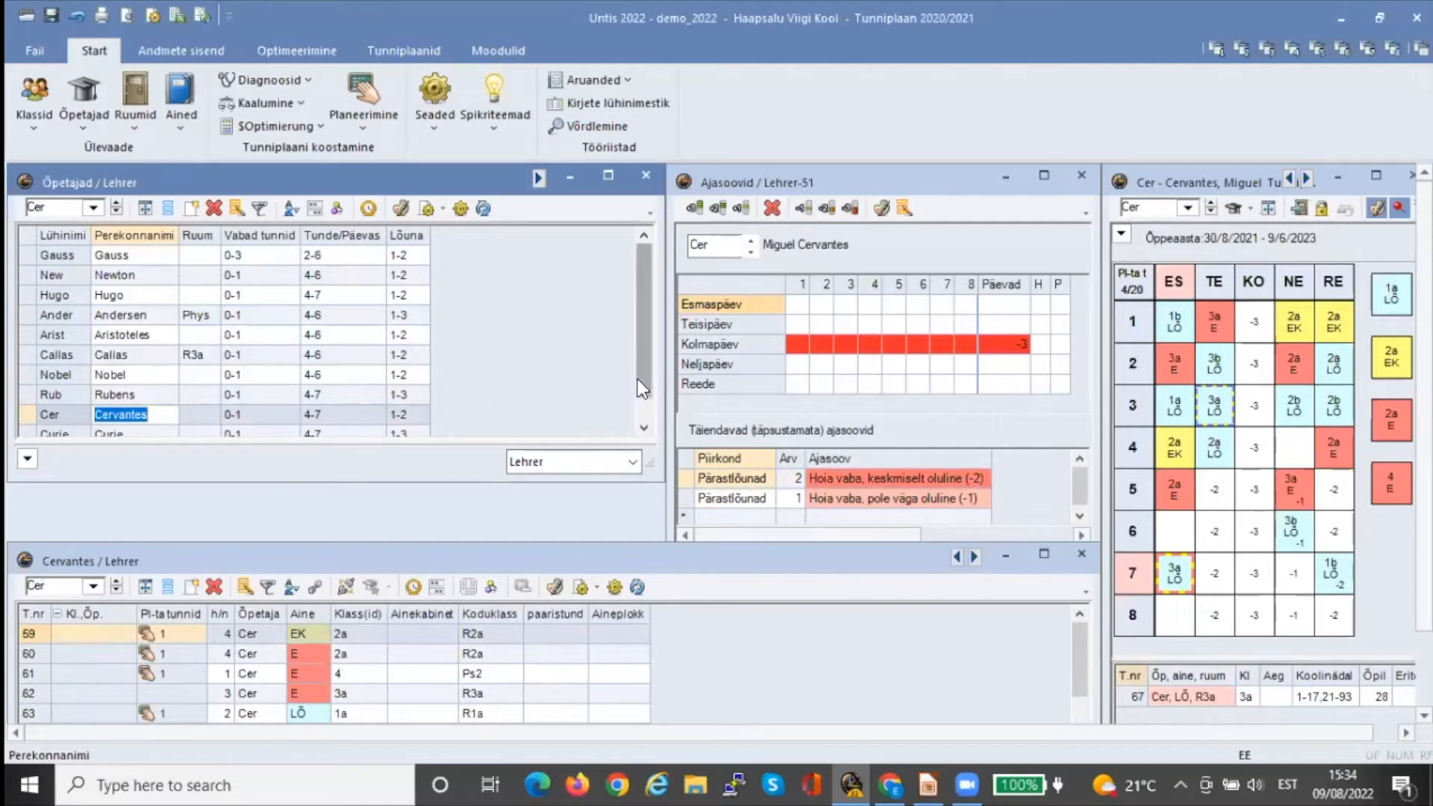
{"action": "left_click_drag", "start_coordinate": [638, 379], "coordinate": [642, 396]}
{"action": "left_click", "coordinate": [141, 403]}
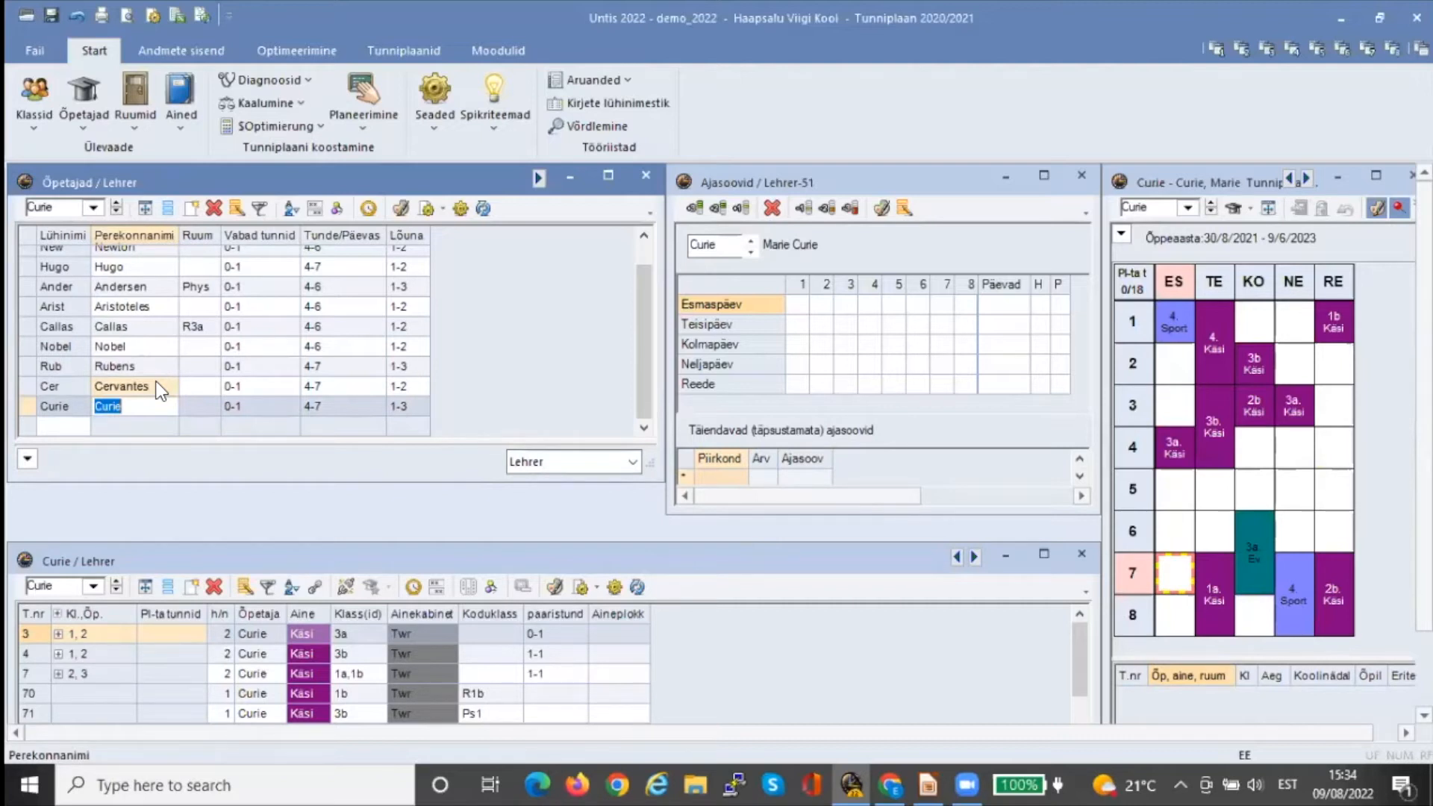
{"action": "left_click", "coordinate": [151, 326]}
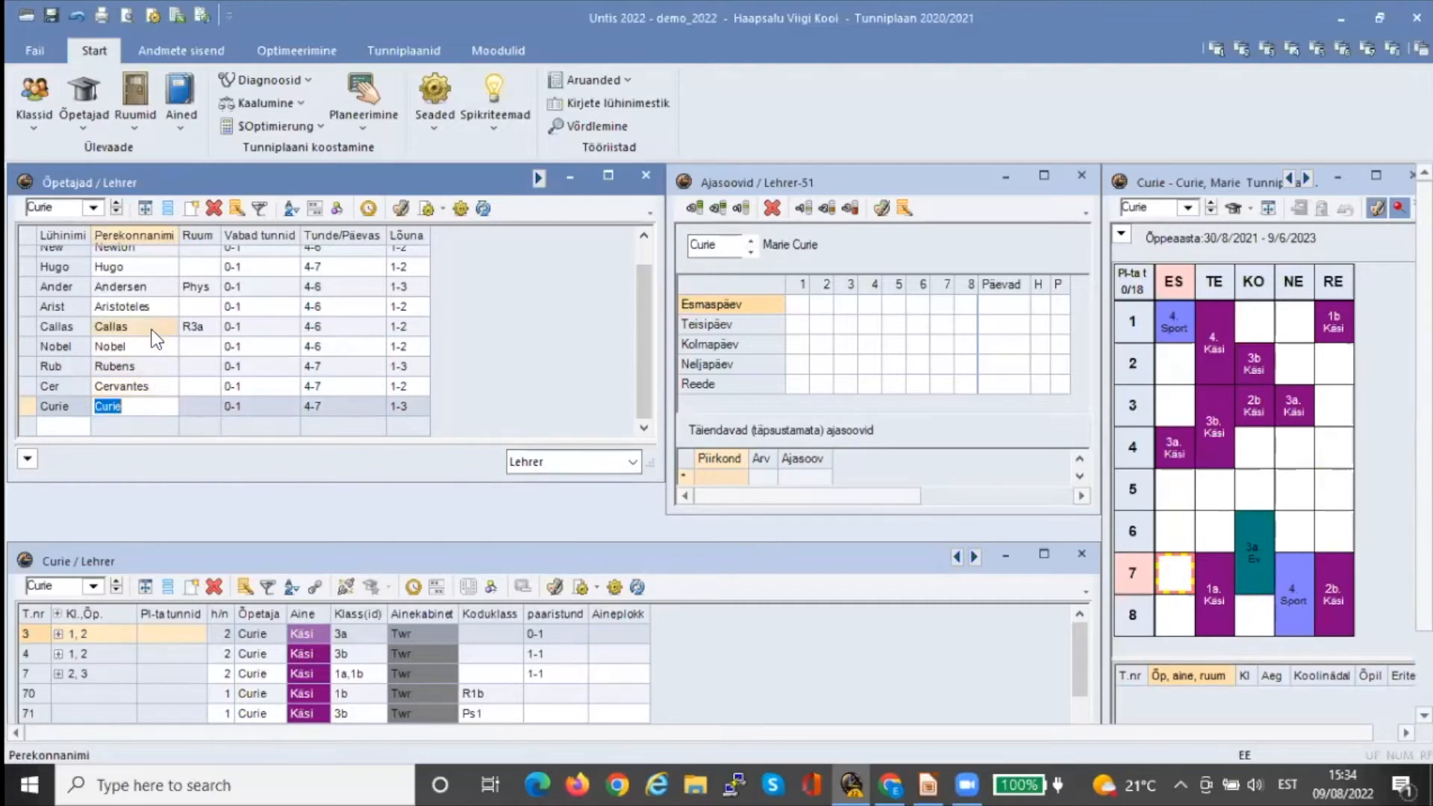
{"action": "left_click", "coordinate": [153, 286]}
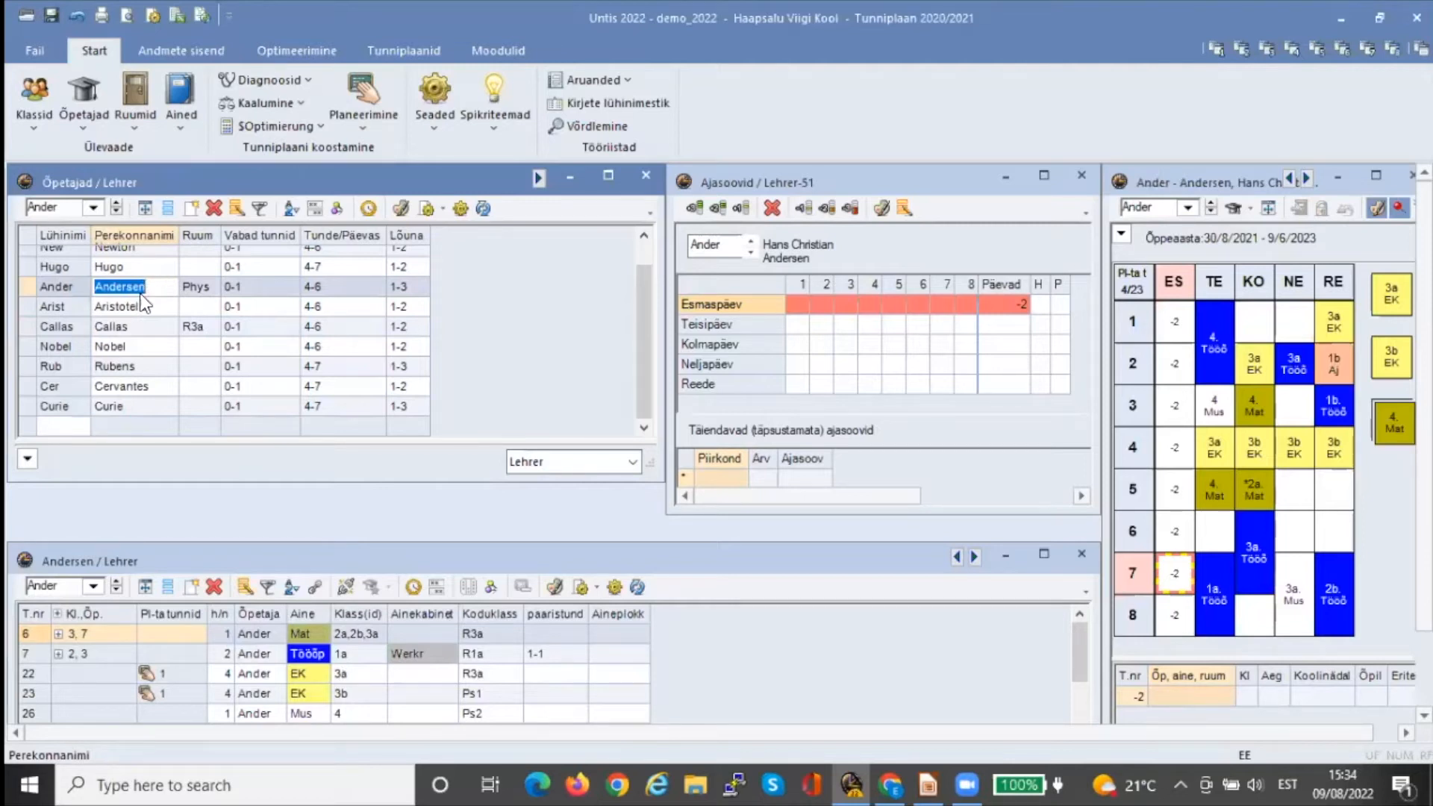
{"action": "left_click", "coordinate": [168, 308]}
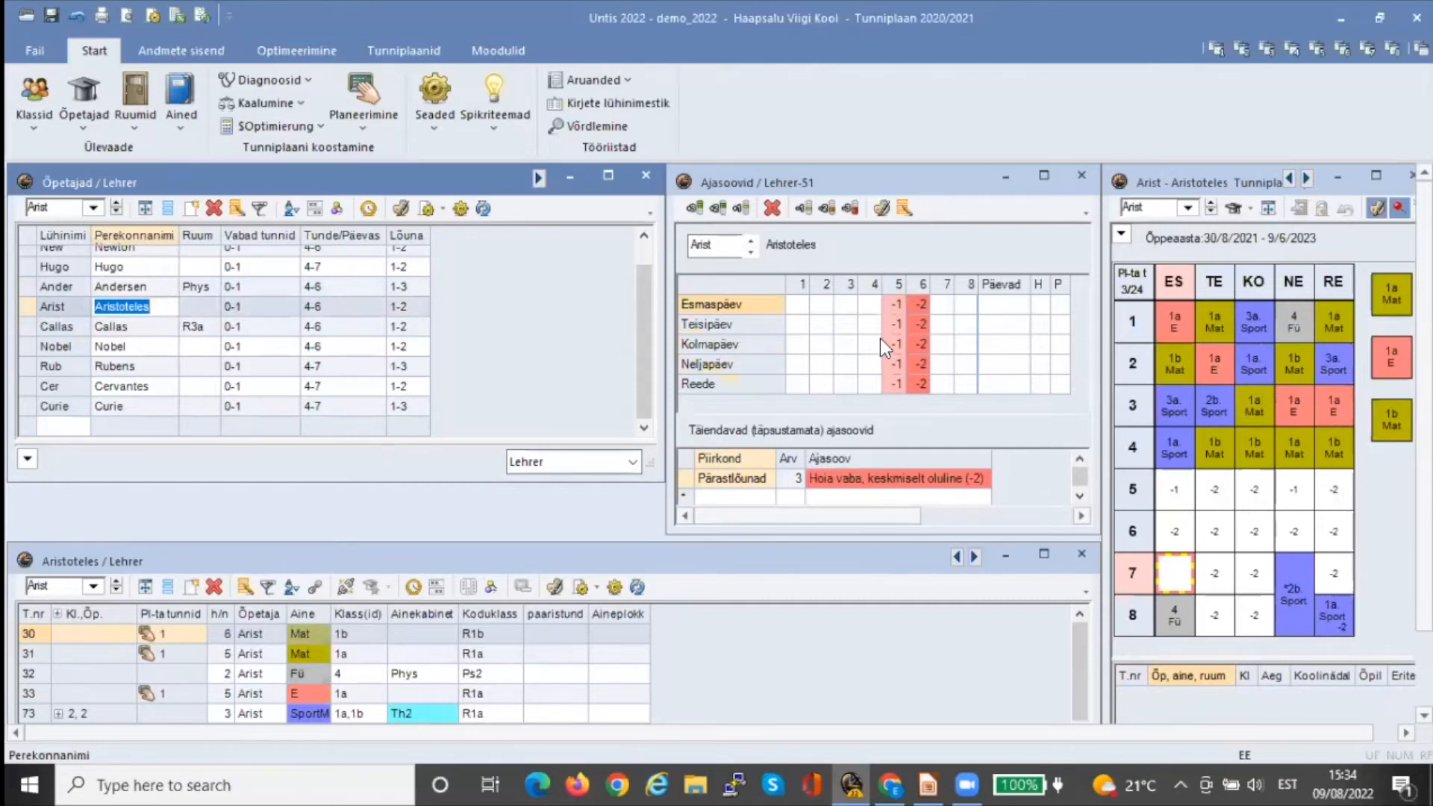
Start an additional time request (Täiendavad ajasoovid) for teacher Hugo with the area Hommikud, accepting the automatic conversion of unspecified requests
{"action": "left_click", "coordinate": [124, 267]}
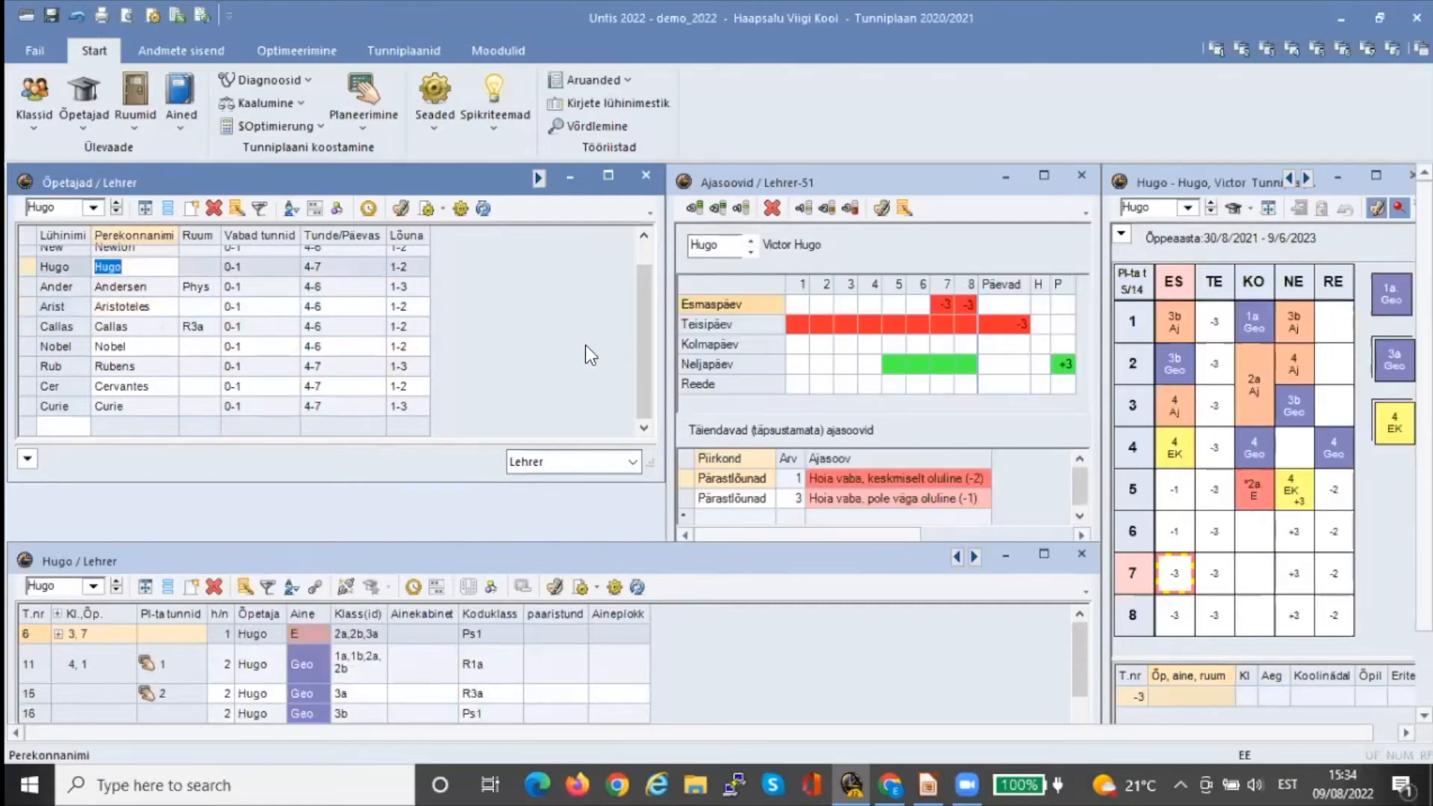
{"action": "left_click_drag", "start_coordinate": [642, 343], "coordinate": [642, 309]}
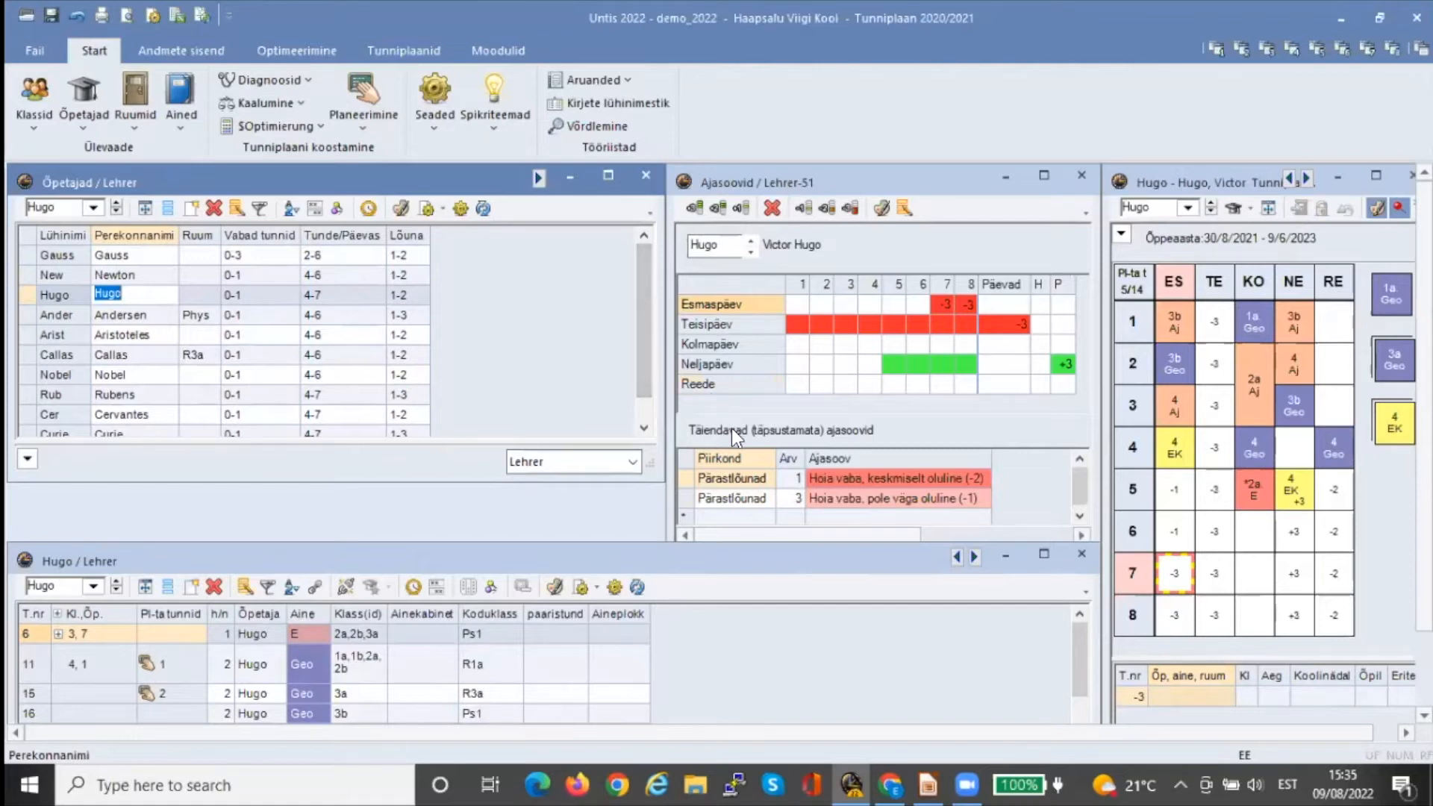
{"action": "left_click", "coordinate": [768, 522]}
{"action": "left_click", "coordinate": [767, 517]}
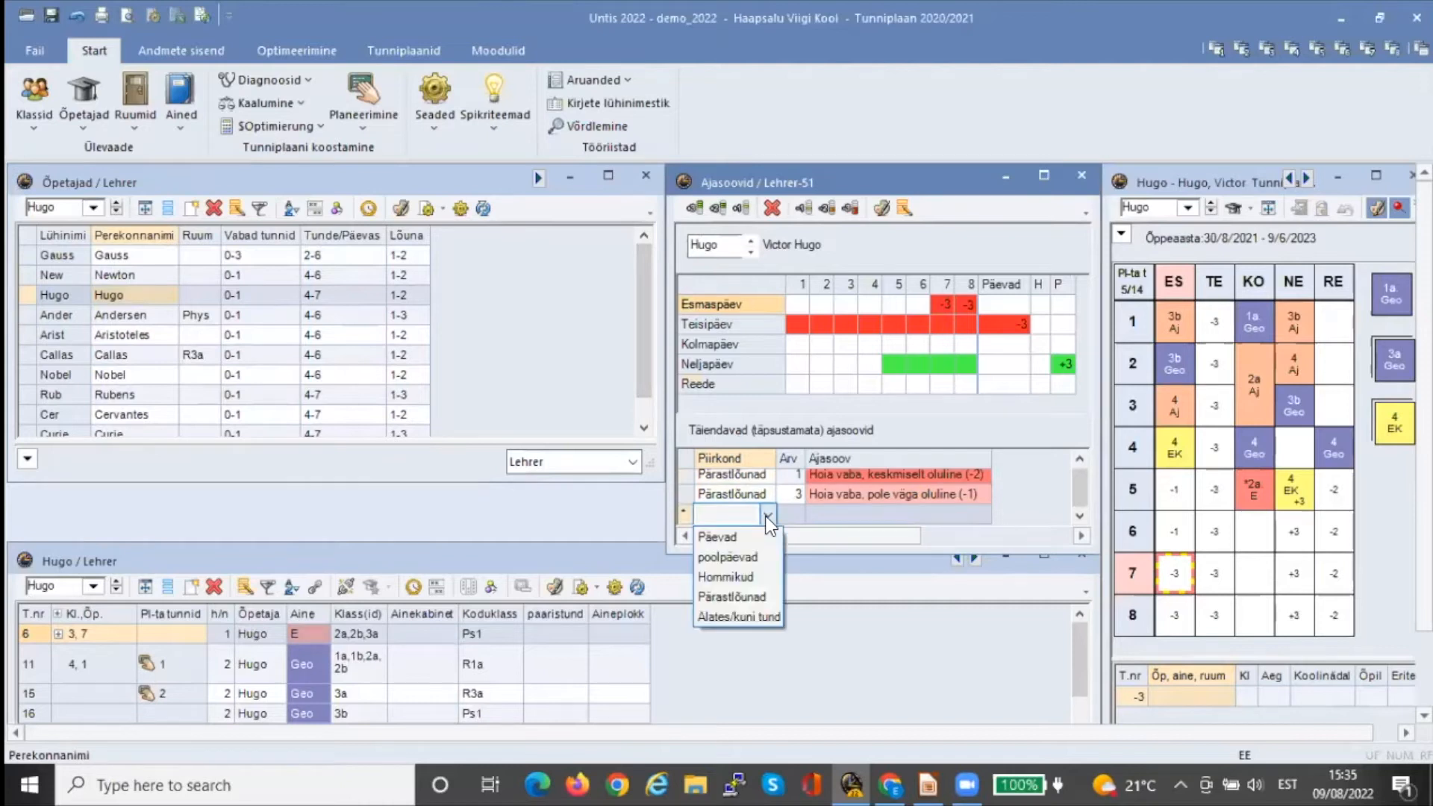
{"action": "left_click", "coordinate": [755, 572]}
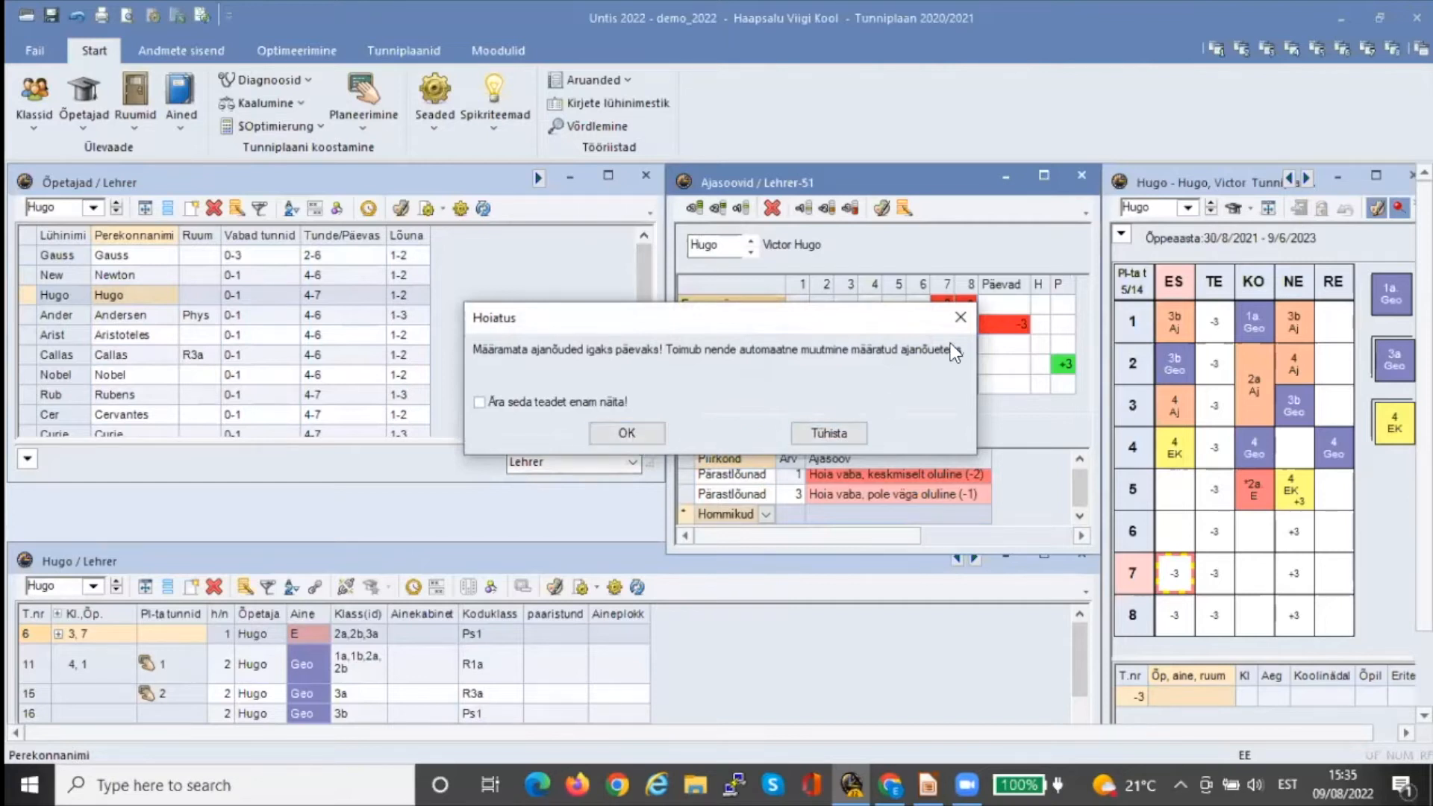
{"action": "left_click", "coordinate": [633, 436]}
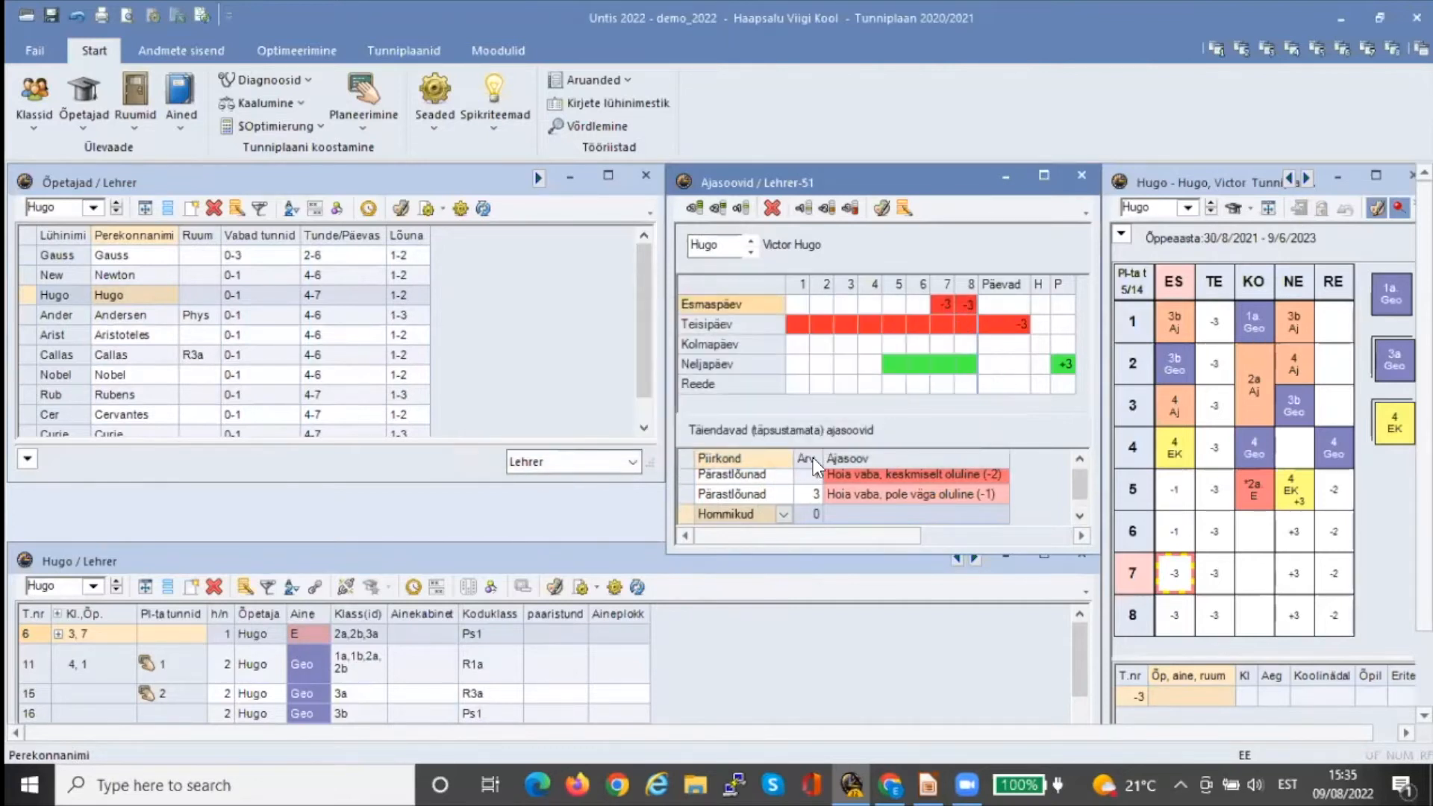
{"action": "left_click", "coordinate": [782, 503]}
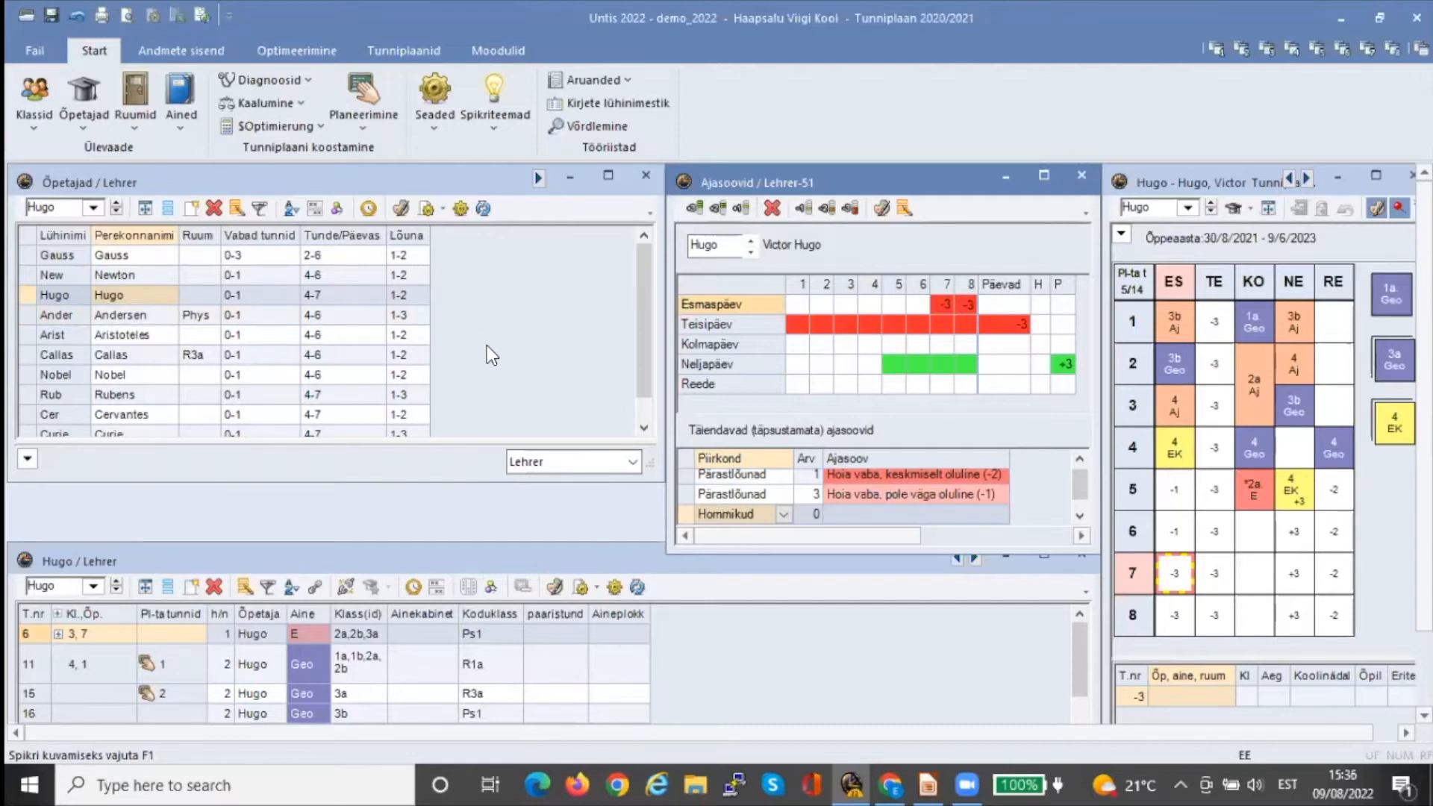
Switch to the LibreOffice Impress presentation and view the ÕPETAJAD and KLASSIRUUMID slides as a slide show
{"action": "left_click", "coordinate": [928, 785]}
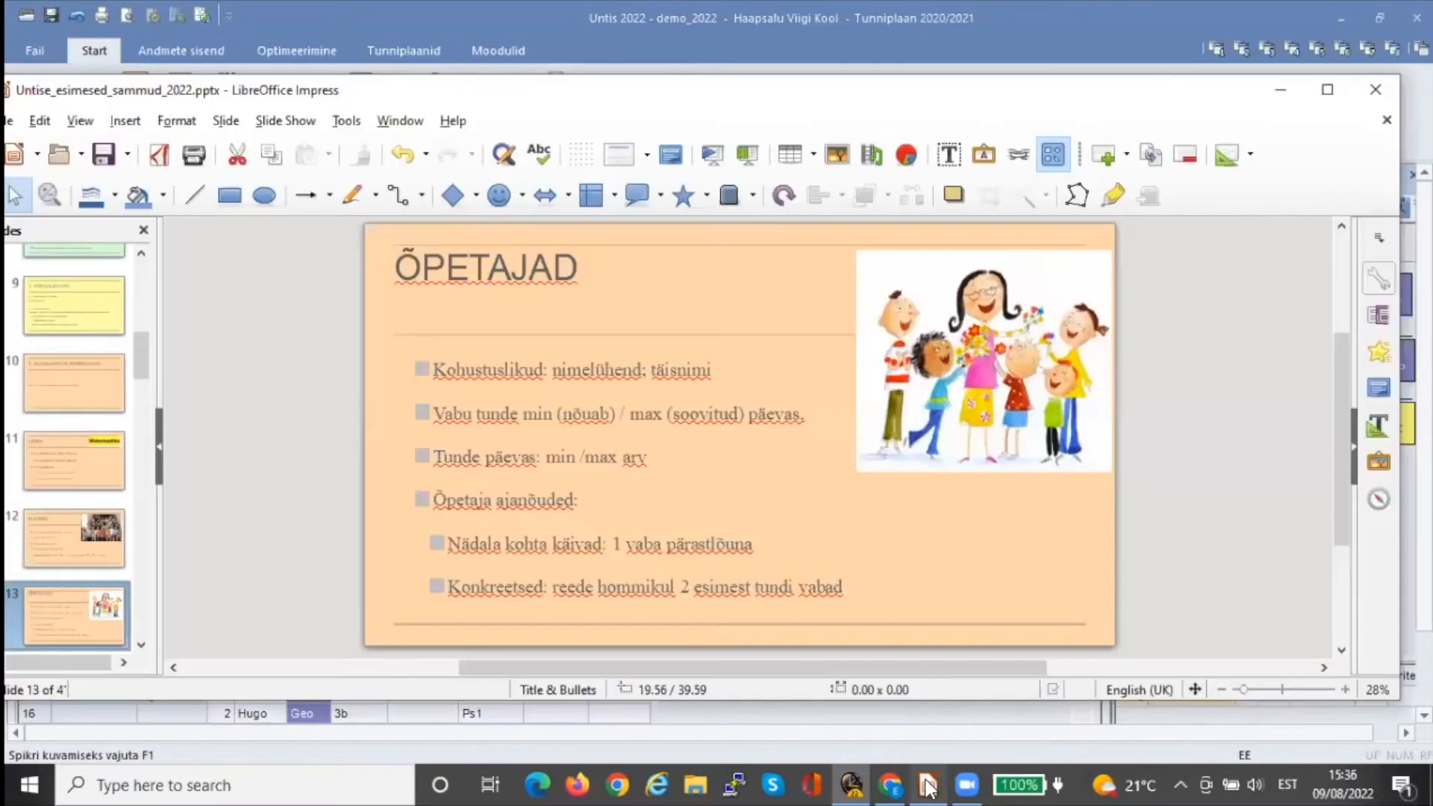
{"action": "left_click", "coordinate": [285, 120]}
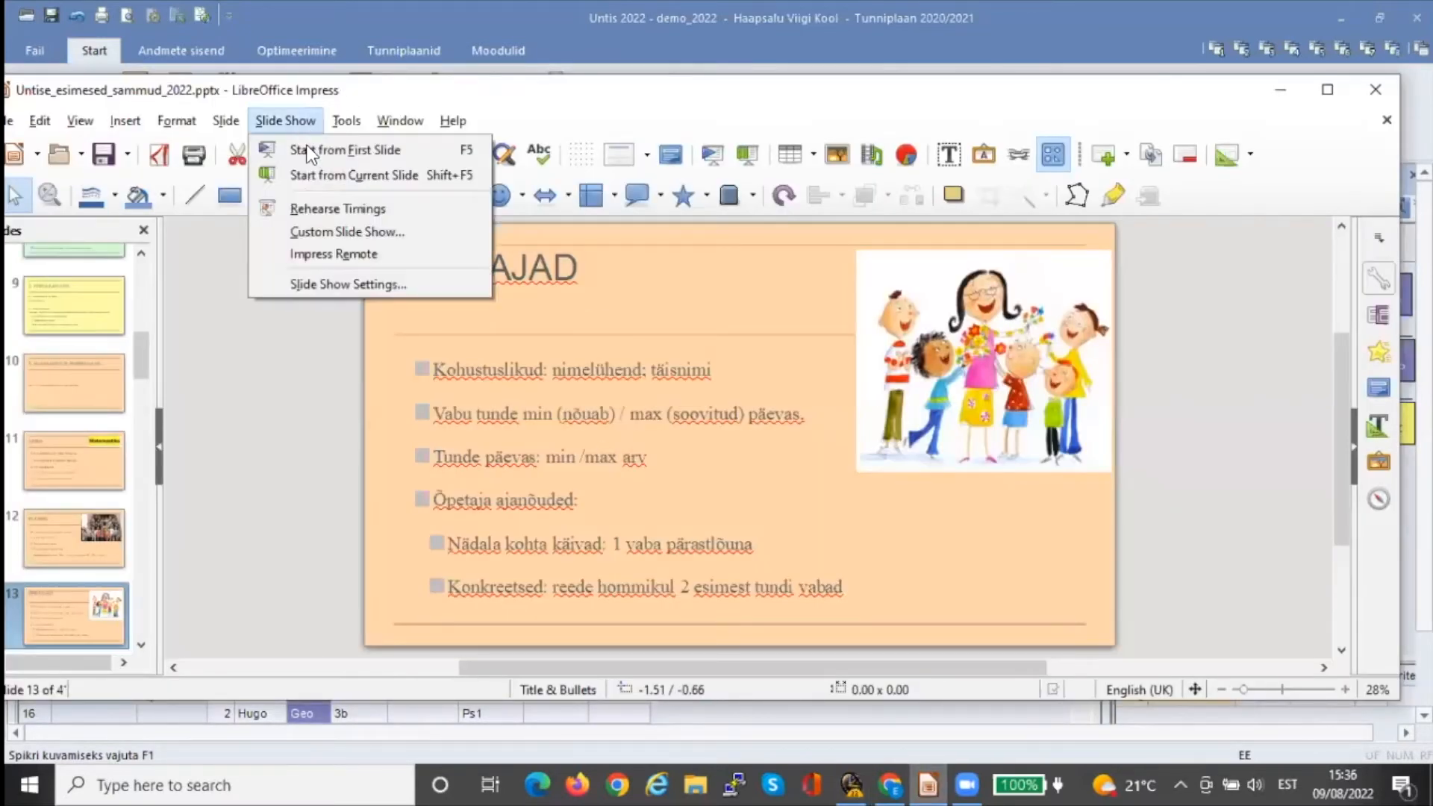
{"action": "left_click", "coordinate": [313, 179]}
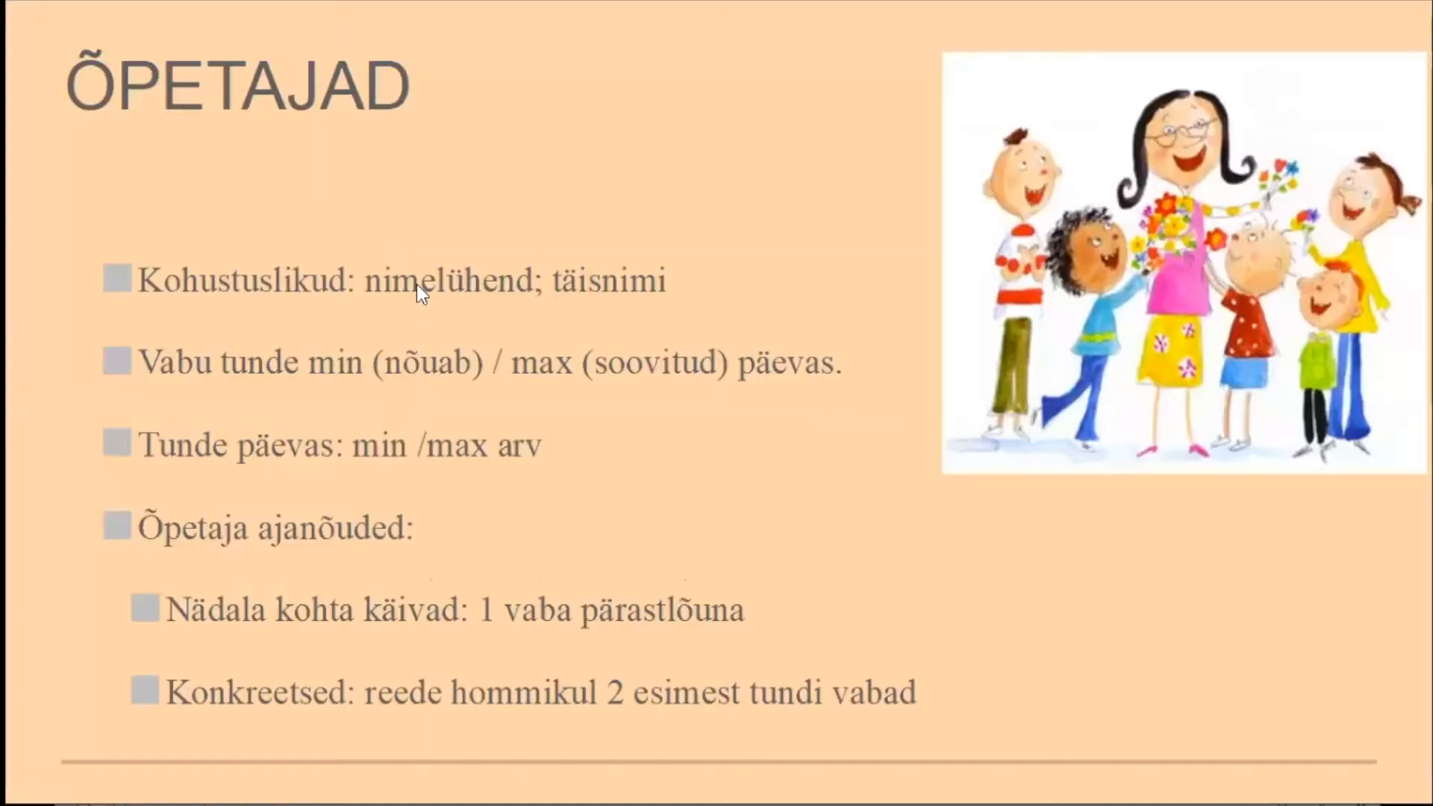
{"action": "left_click", "coordinate": [520, 389]}
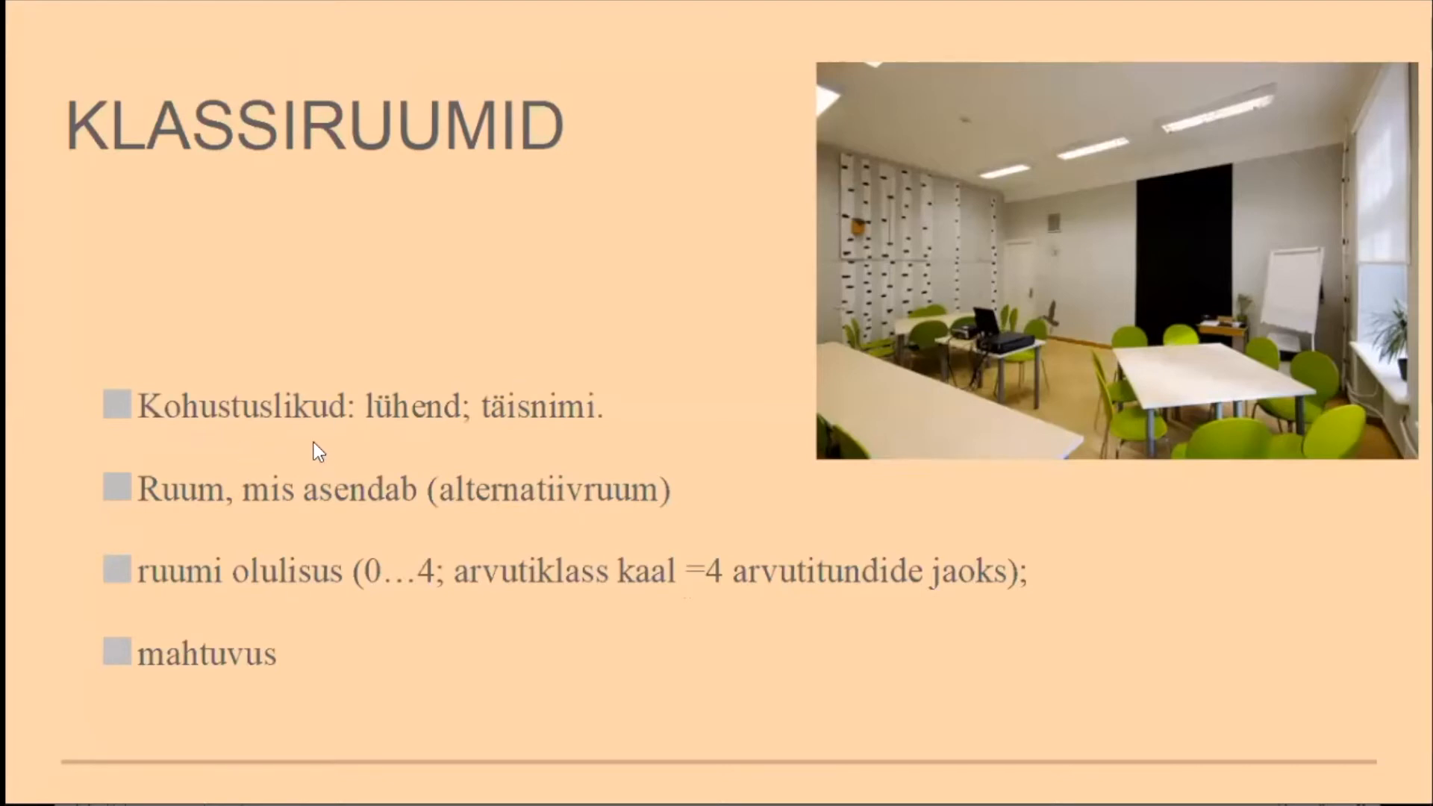
{"action": "key", "text": "Escape"}
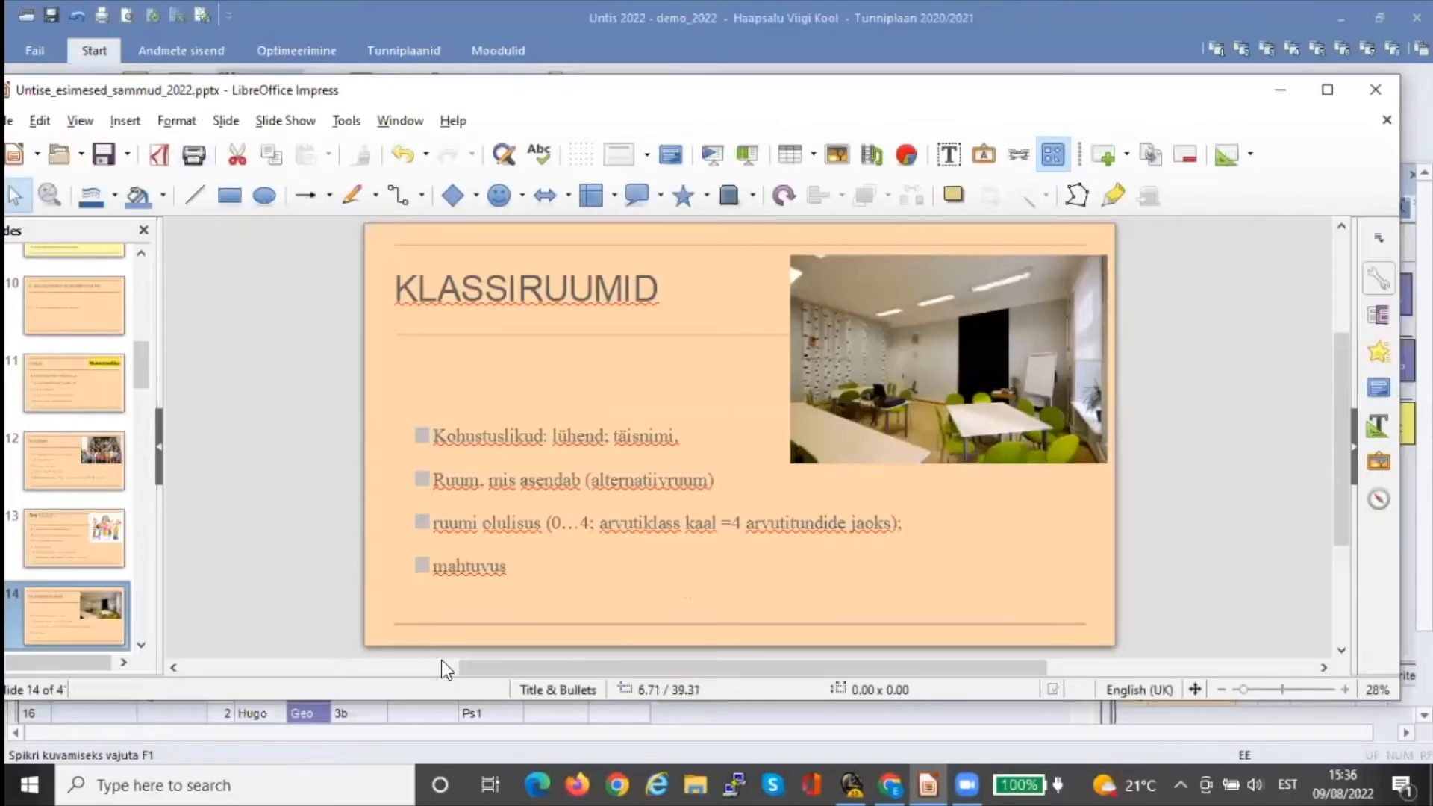
Return to Untis and open the rooms' master data (Ruumid) to examine the alternative rooms and room weights
{"action": "left_click", "coordinate": [851, 784]}
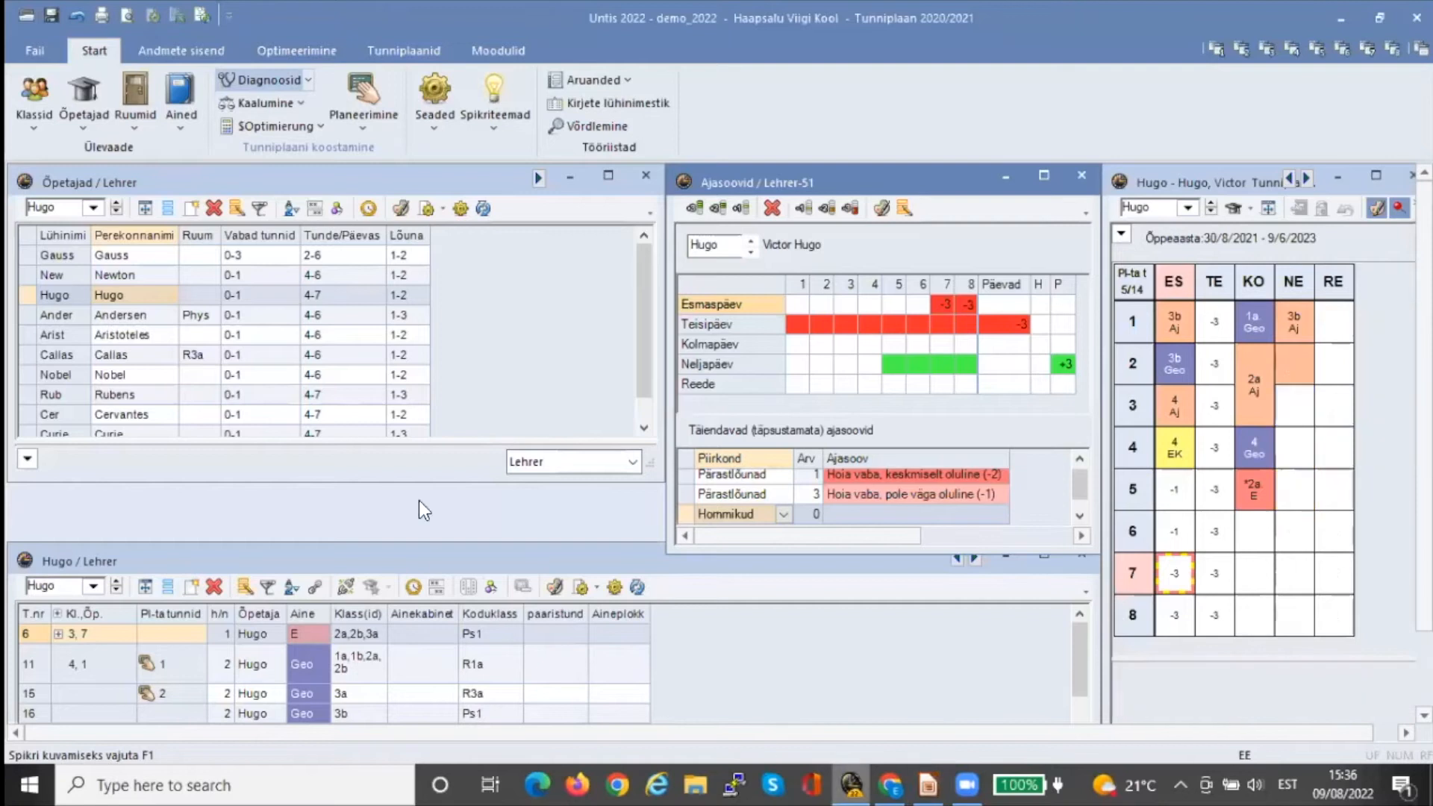
{"action": "left_click", "coordinate": [123, 78]}
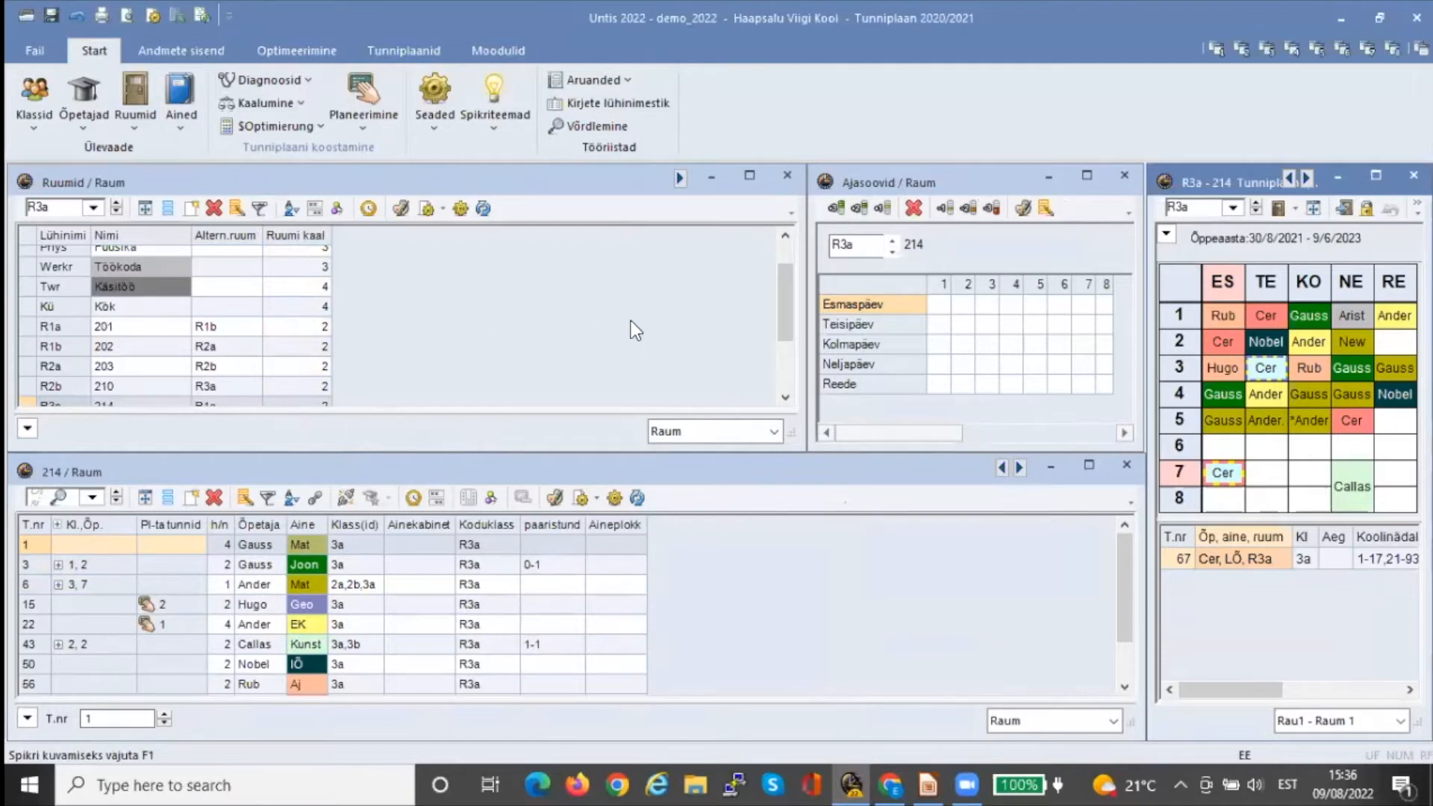
{"action": "scroll", "coordinate": [786, 306], "scroll_direction": "up", "scroll_amount": 1}
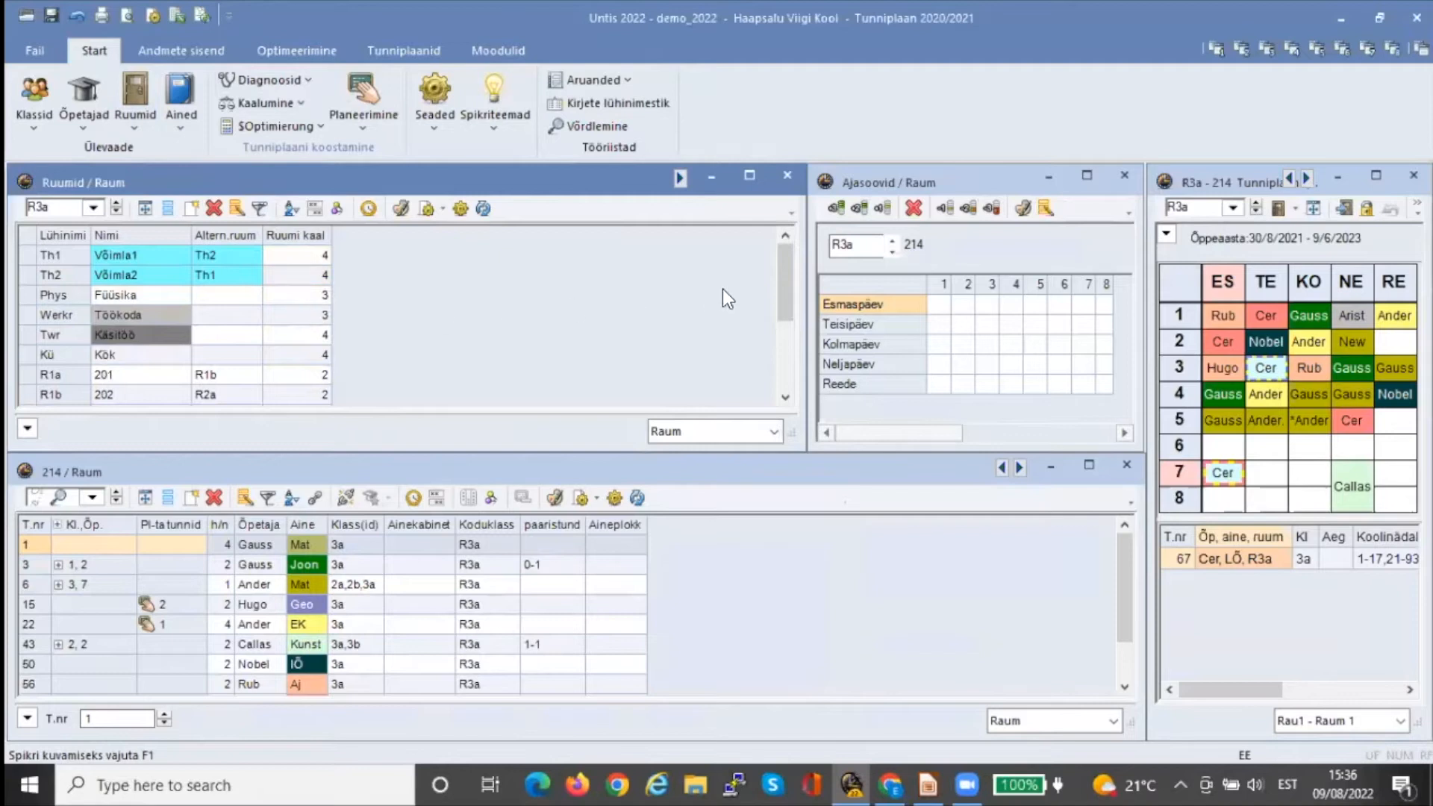
{"action": "mouse_move", "coordinate": [781, 295]}
{"action": "left_mouse_down"}
{"action": "mouse_move", "coordinate": [784, 385]}
{"action": "mouse_move", "coordinate": [795, 293]}
{"action": "left_mouse_up"}
{"action": "left_click_drag", "start_coordinate": [784, 306], "coordinate": [781, 250]}
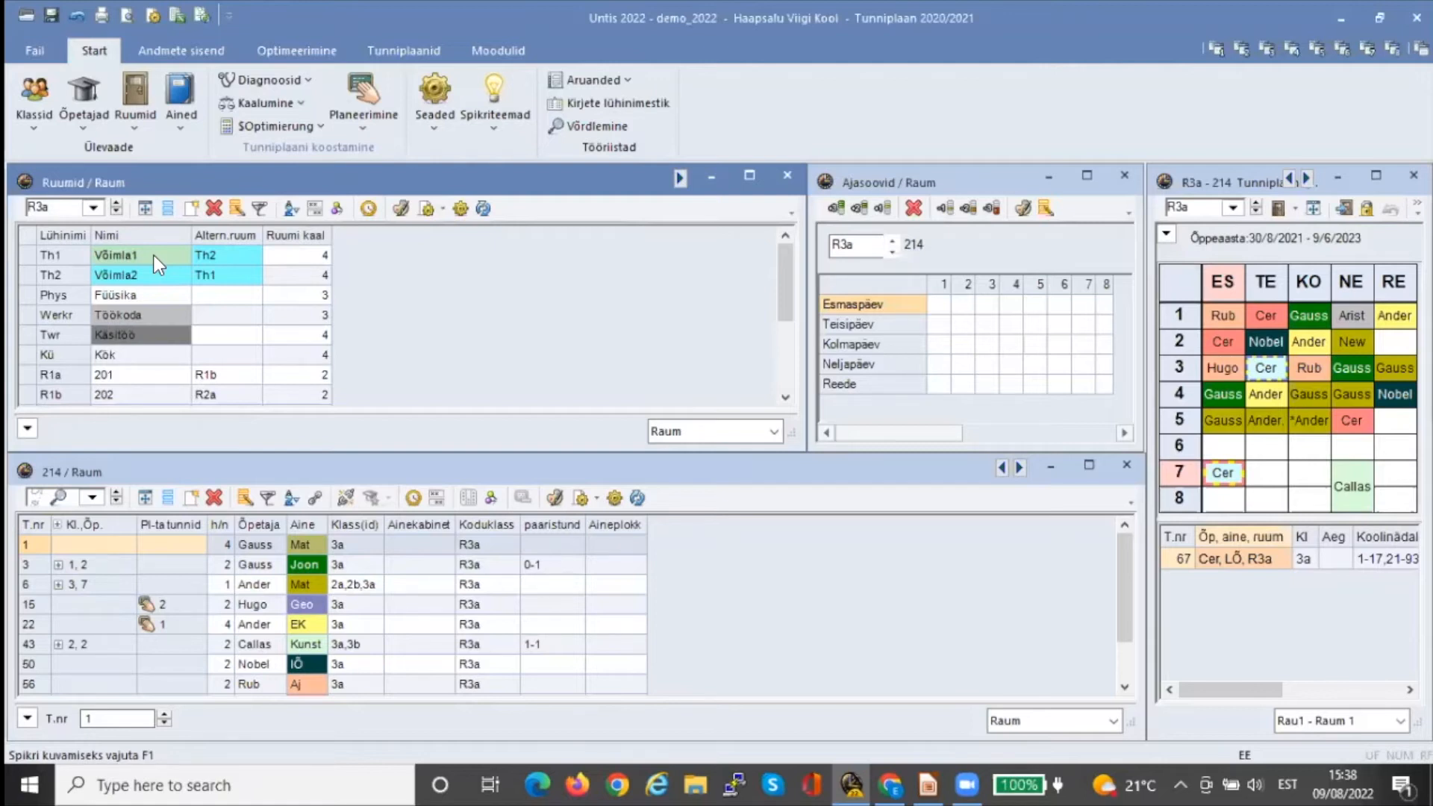
Add a room with the short name Võim3 and the name Võimla3 at the end of the rooms list
{"action": "left_click", "coordinate": [146, 297]}
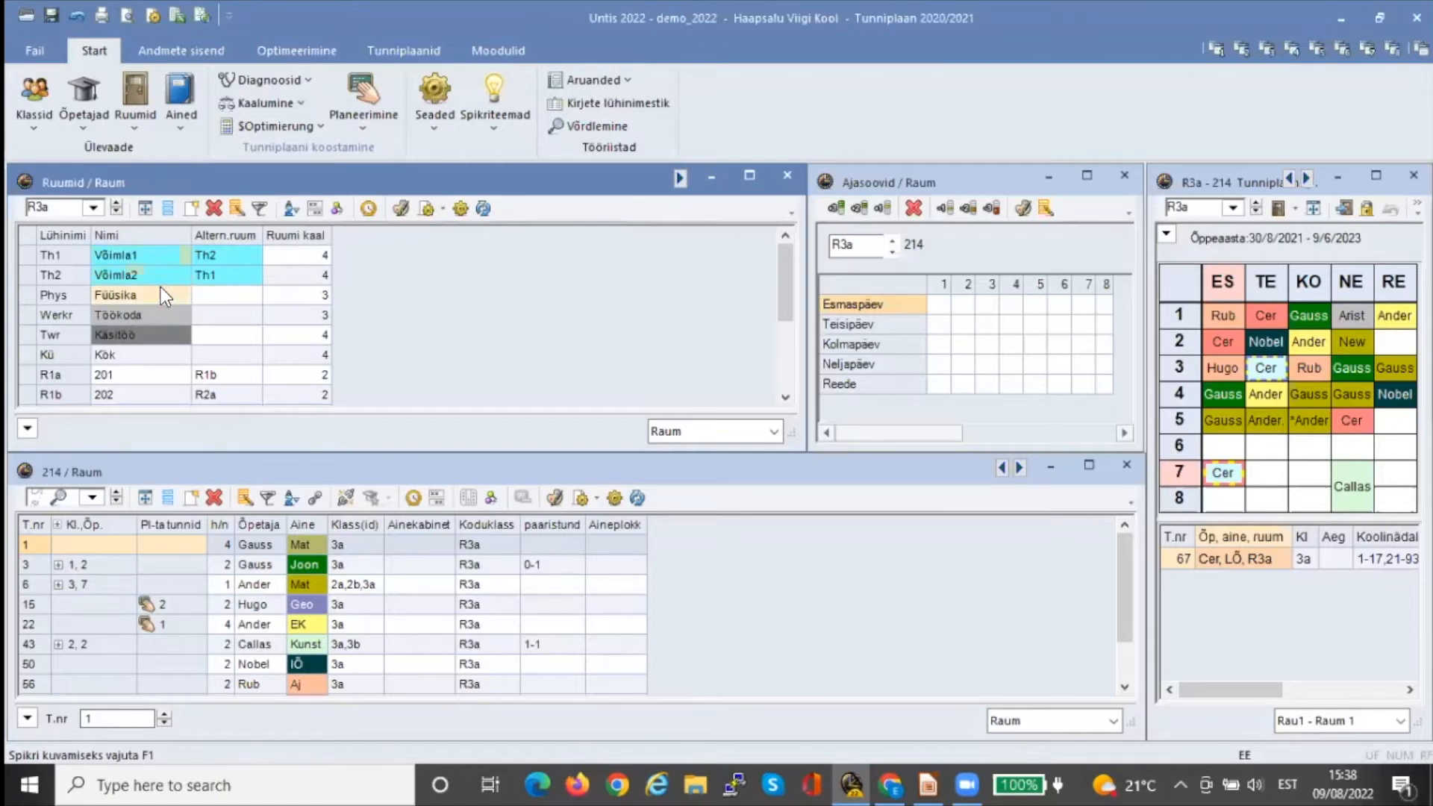
{"action": "left_click", "coordinate": [78, 269]}
{"action": "left_click_drag", "start_coordinate": [786, 290], "coordinate": [786, 355]}
{"action": "left_click", "coordinate": [70, 391]}
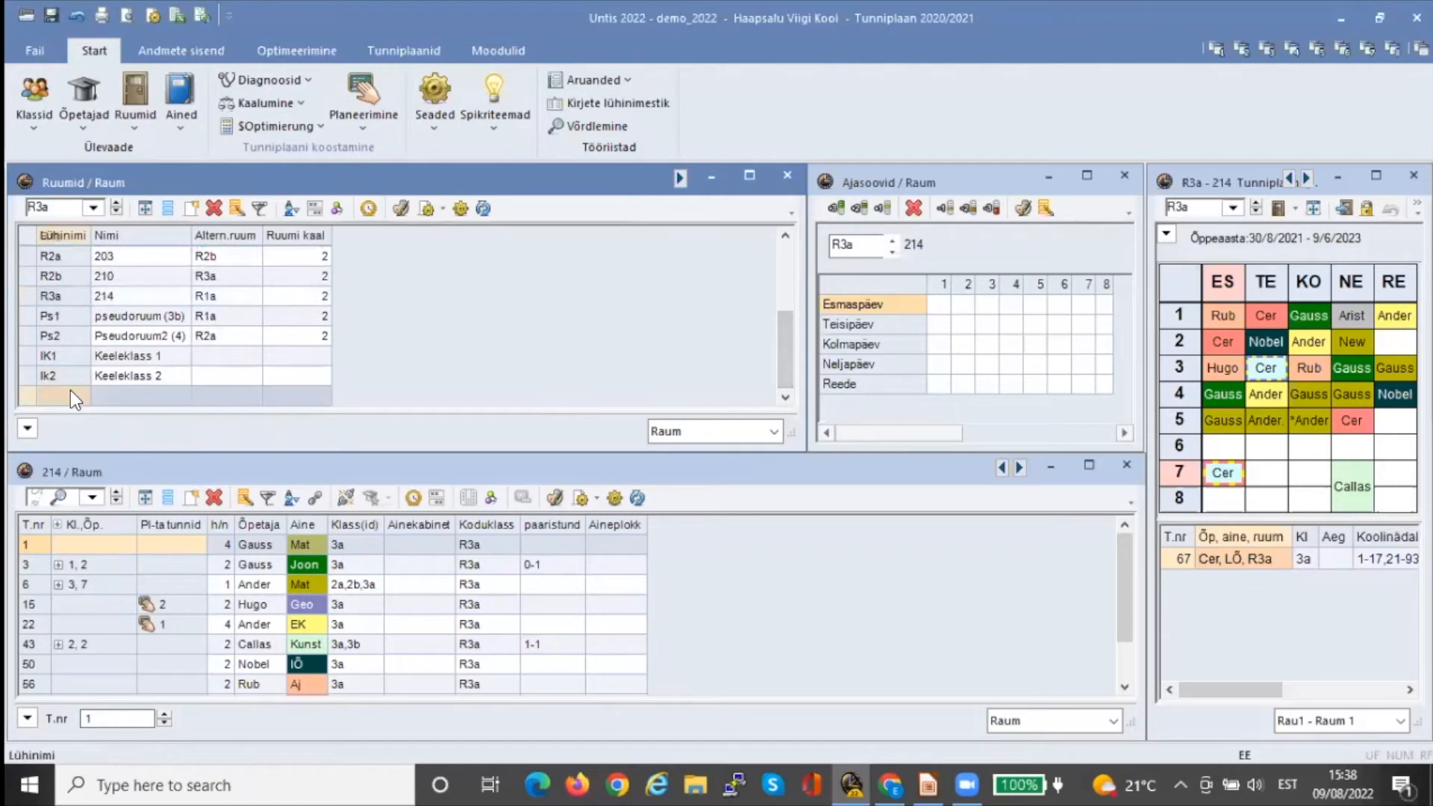
{"action": "type", "text": "Võim3"}
{"action": "left_click", "coordinate": [118, 390]}
{"action": "type", "text": "Võim"}
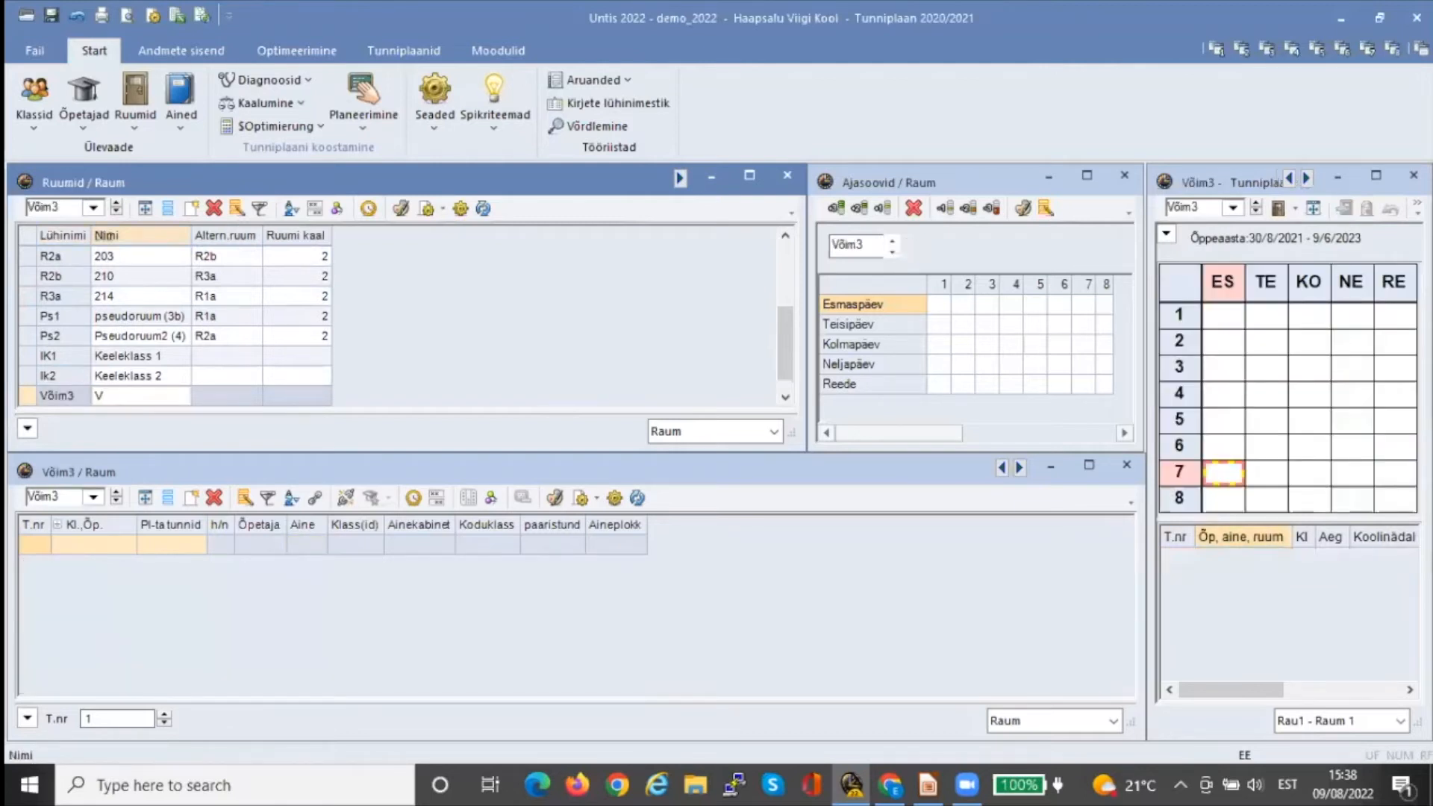
{"action": "type", "text": "la3"}
{"action": "left_click", "coordinate": [203, 391]}
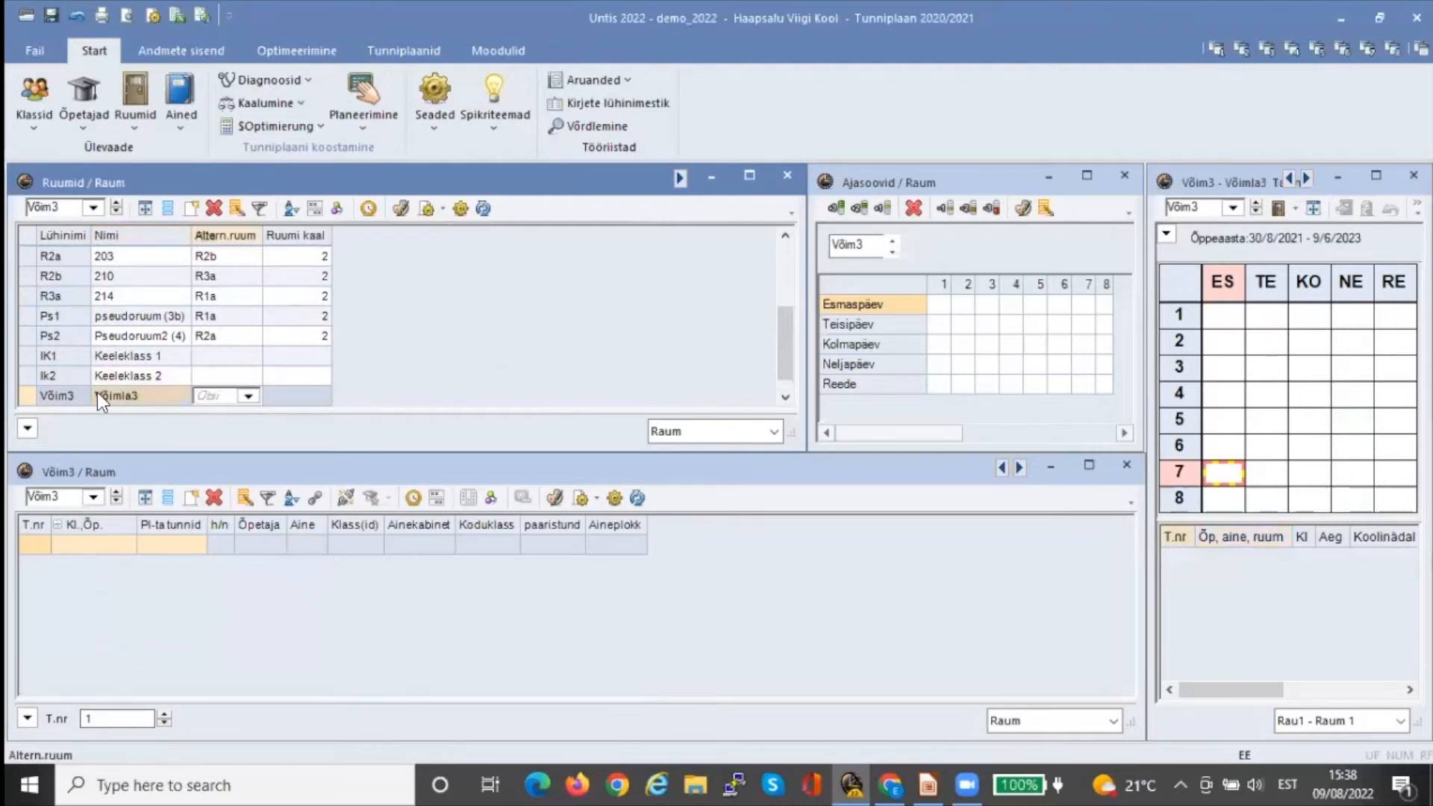
{"action": "mouse_move", "coordinate": [60, 395]}
{"action": "left_mouse_down"}
{"action": "mouse_move", "coordinate": [57, 369]}
{"action": "mouse_move", "coordinate": [57, 392]}
{"action": "left_mouse_up"}
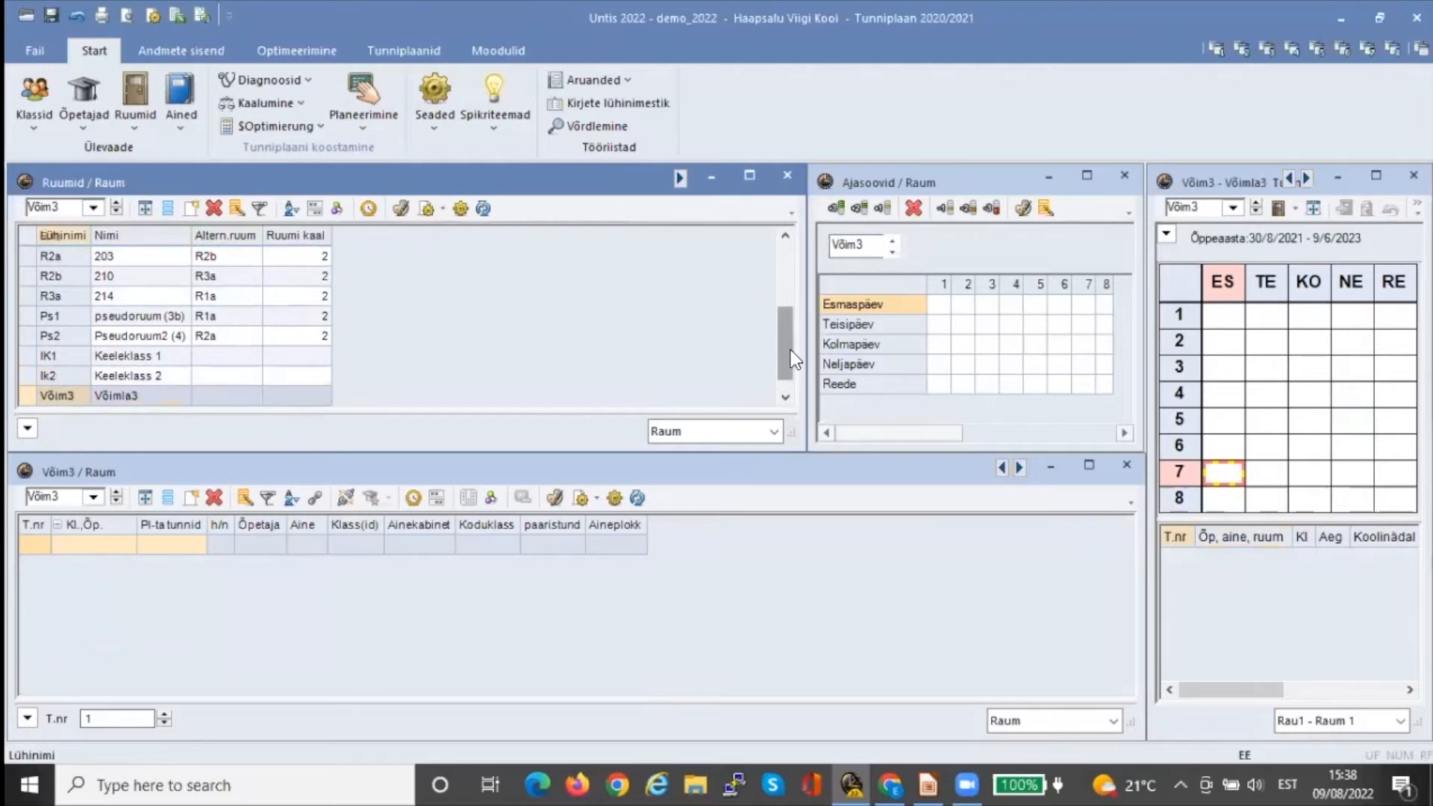
Set the alternative room of Th2 (Võimla2) to Võim3
{"action": "left_click", "coordinate": [782, 300]}
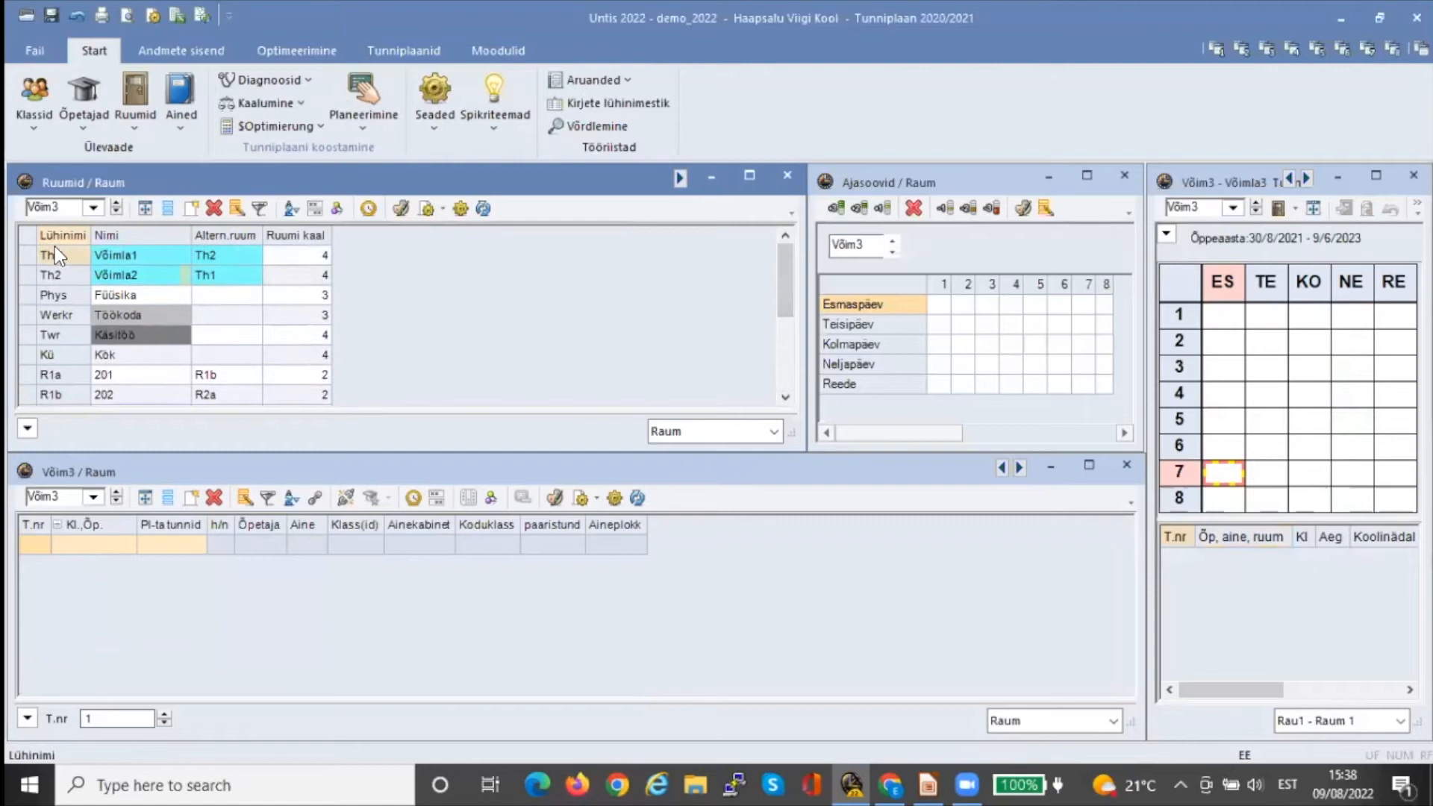
{"action": "left_click", "coordinate": [118, 256]}
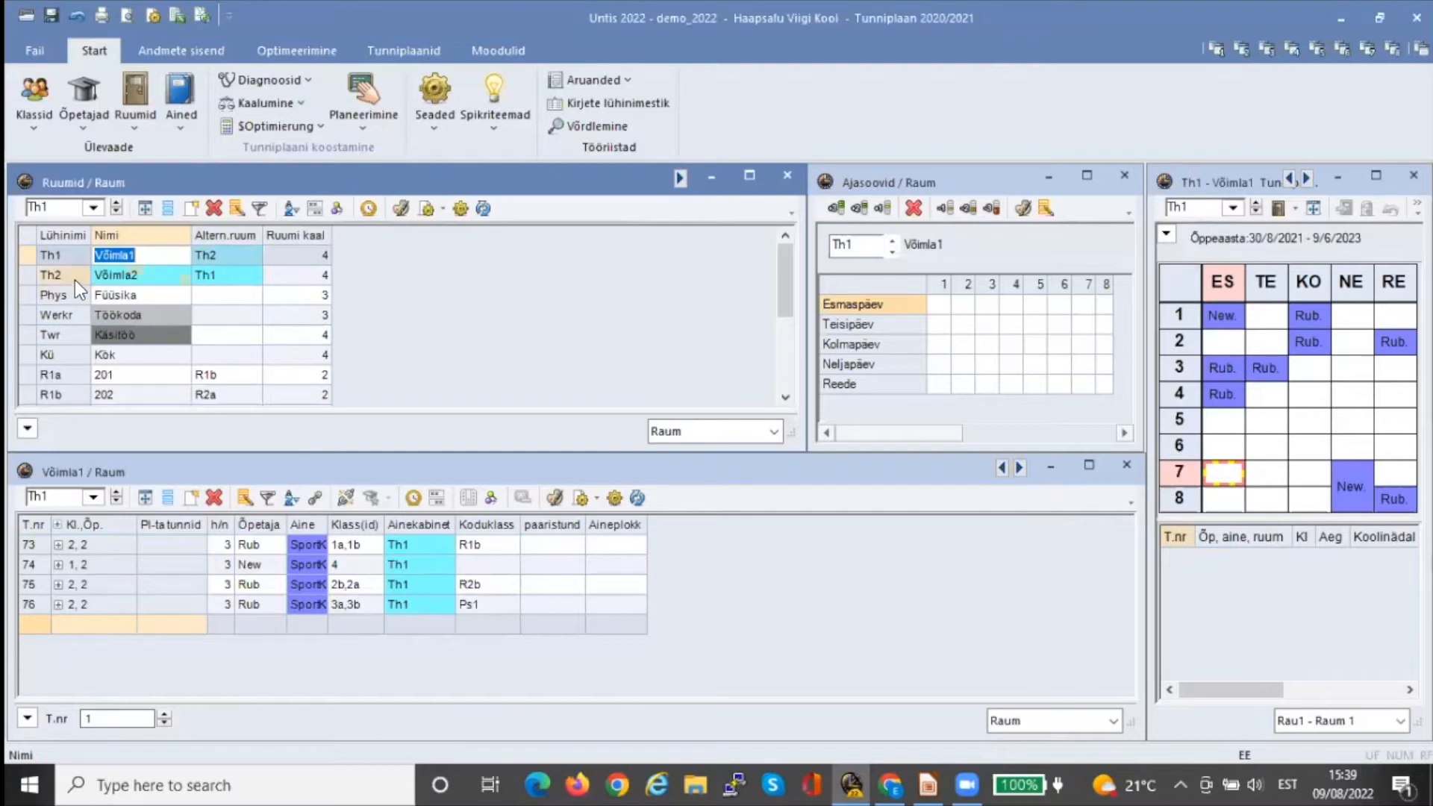
{"action": "left_click", "coordinate": [252, 275]}
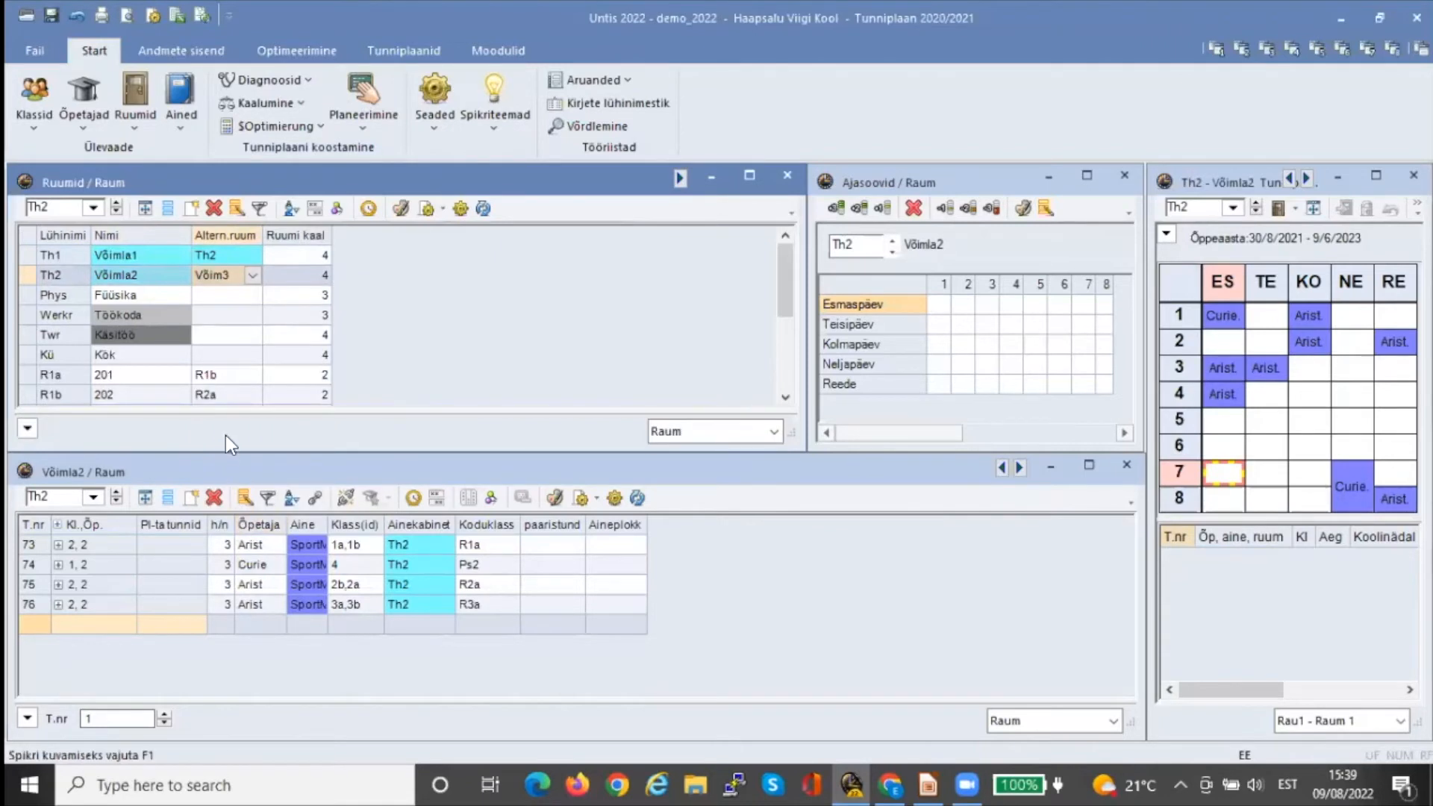
Set the alternative room of Võim3 (Võimla3) to Th1, closing the gym rooms' ring
{"action": "scroll", "coordinate": [786, 299], "scroll_direction": "down", "scroll_amount": 3}
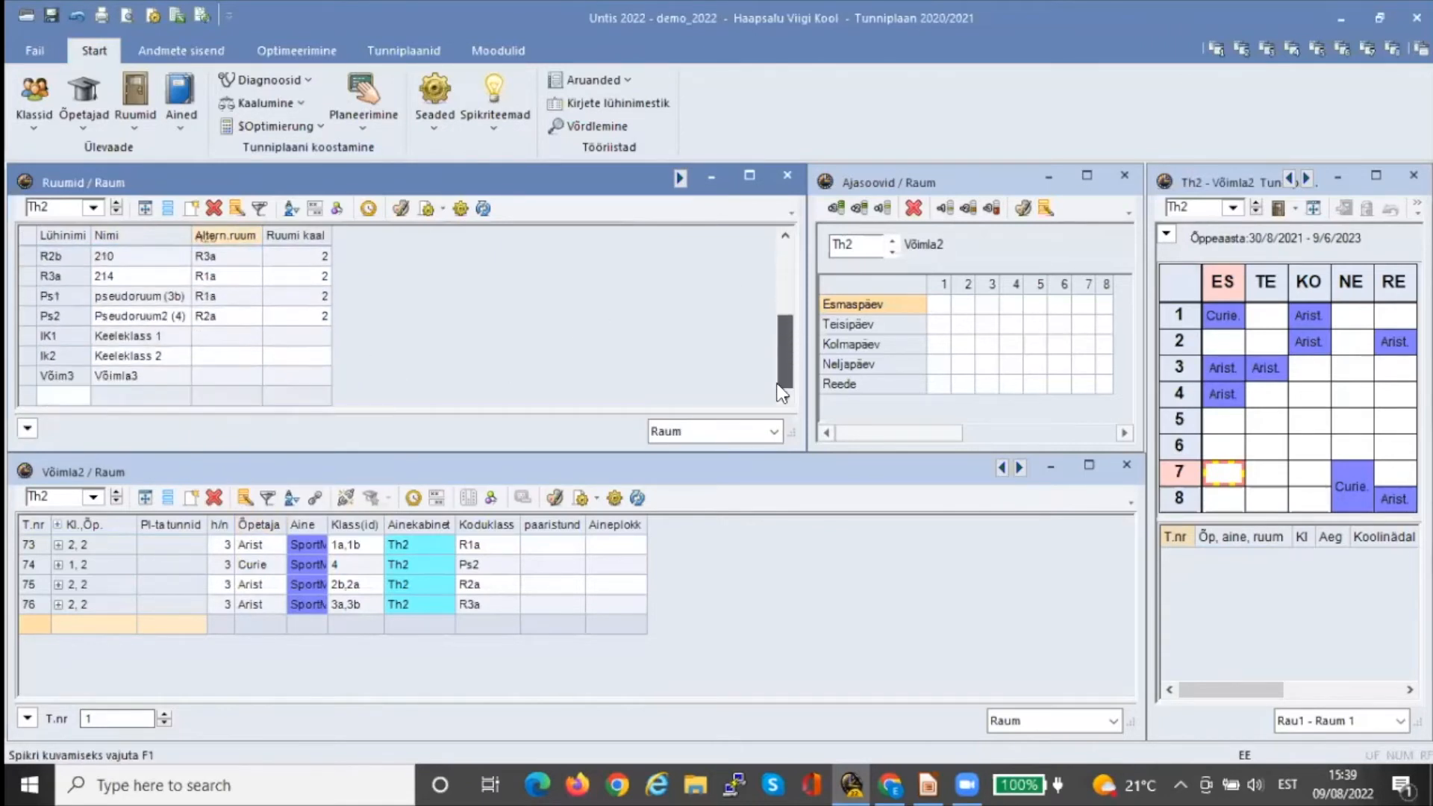
{"action": "left_click", "coordinate": [256, 372]}
{"action": "left_click", "coordinate": [257, 371]}
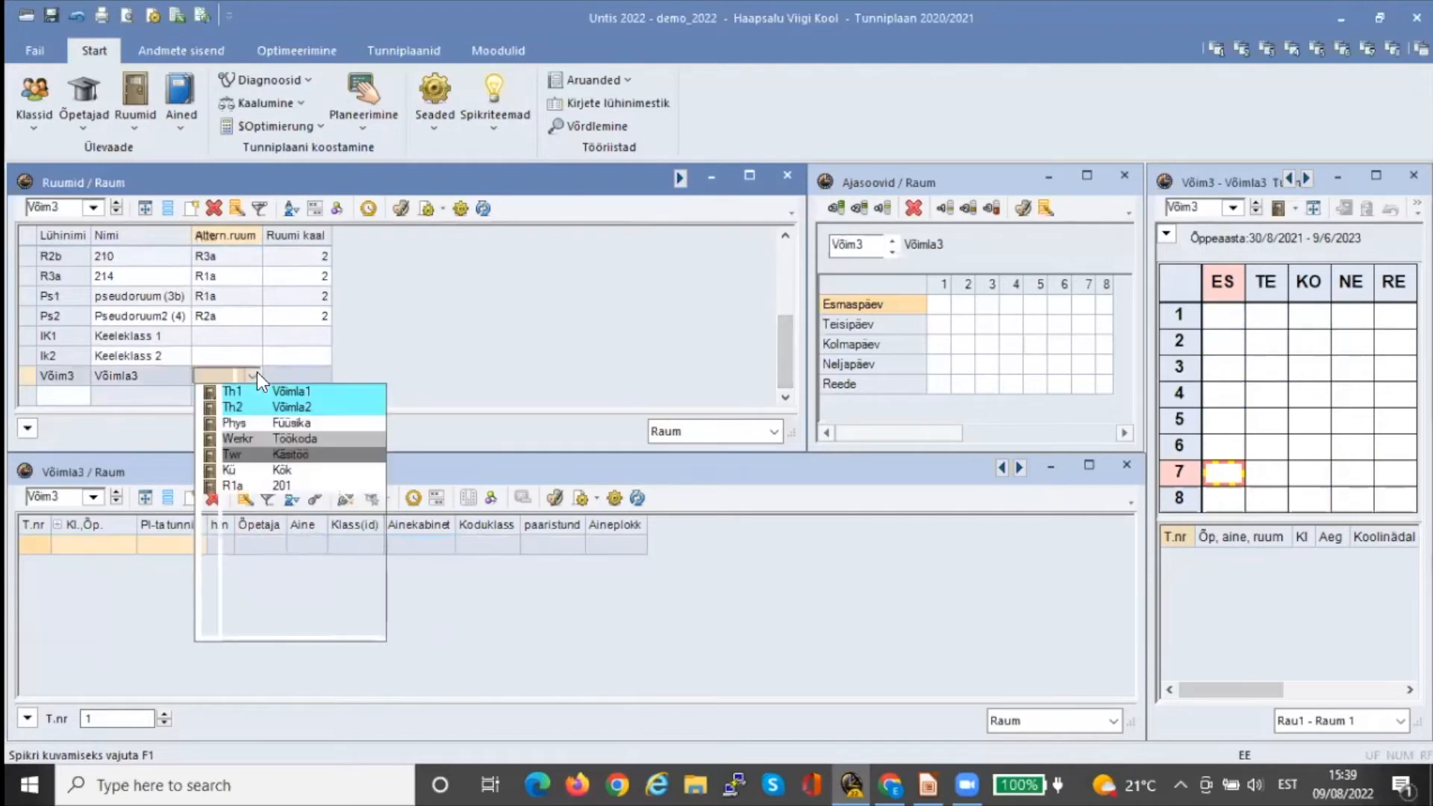
{"action": "left_click", "coordinate": [263, 391]}
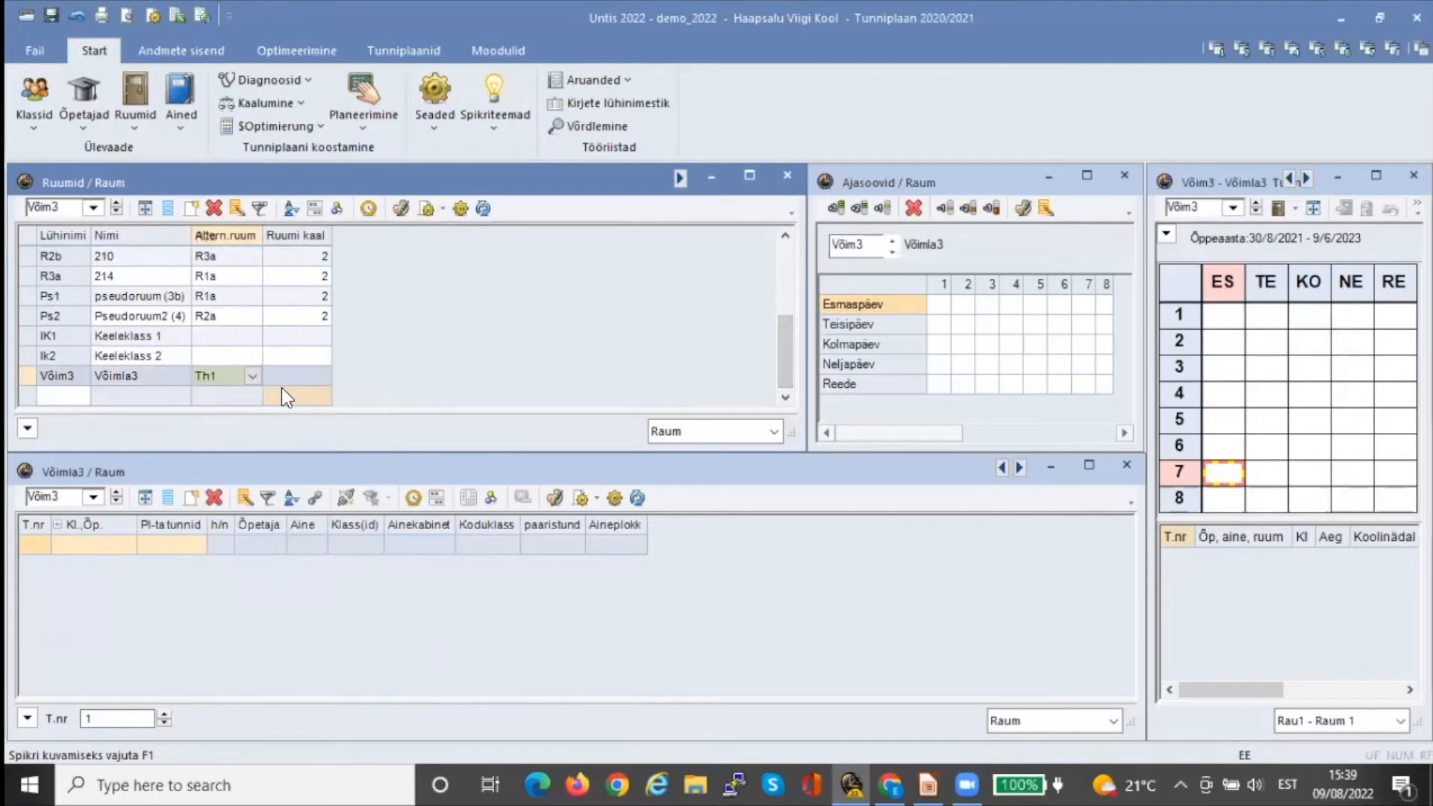
Review the alternative-room rings of the gyms and classrooms, and display pseudoroom Ps1's time requests and lessons
{"action": "left_click_drag", "start_coordinate": [788, 369], "coordinate": [778, 279]}
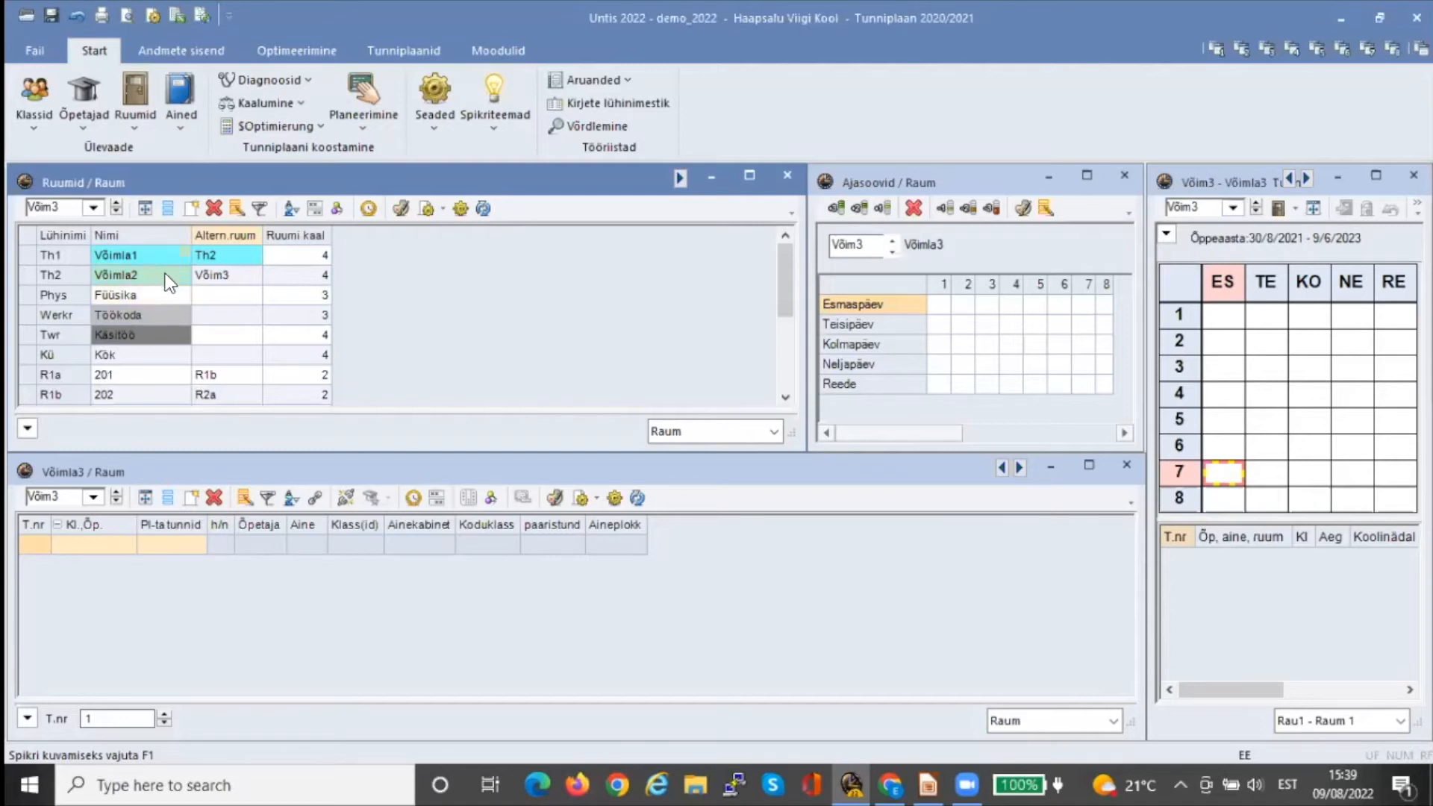
{"action": "left_click_drag", "start_coordinate": [788, 302], "coordinate": [790, 356]}
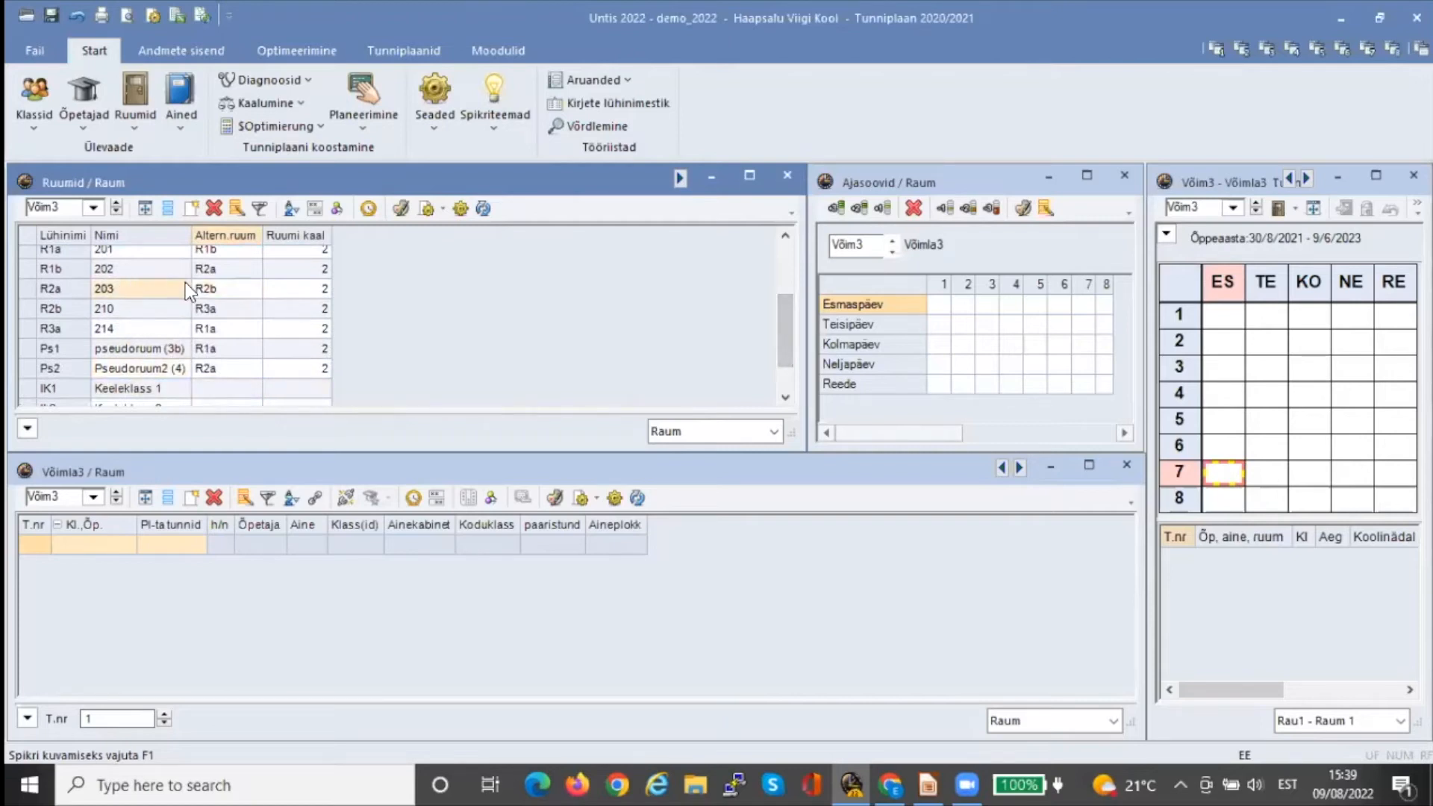
{"action": "left_click_drag", "start_coordinate": [791, 341], "coordinate": [789, 333]}
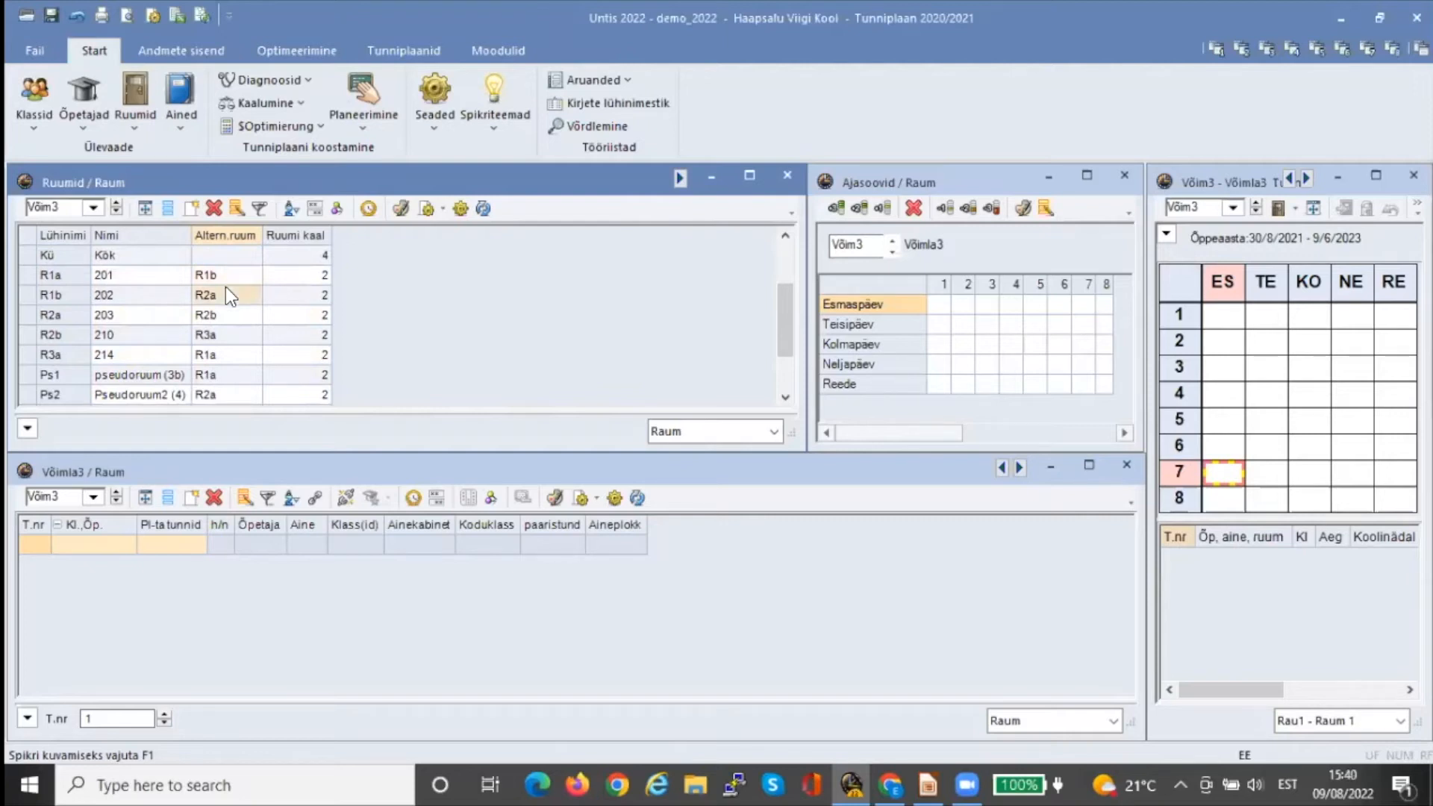
{"action": "double_click", "coordinate": [156, 376]}
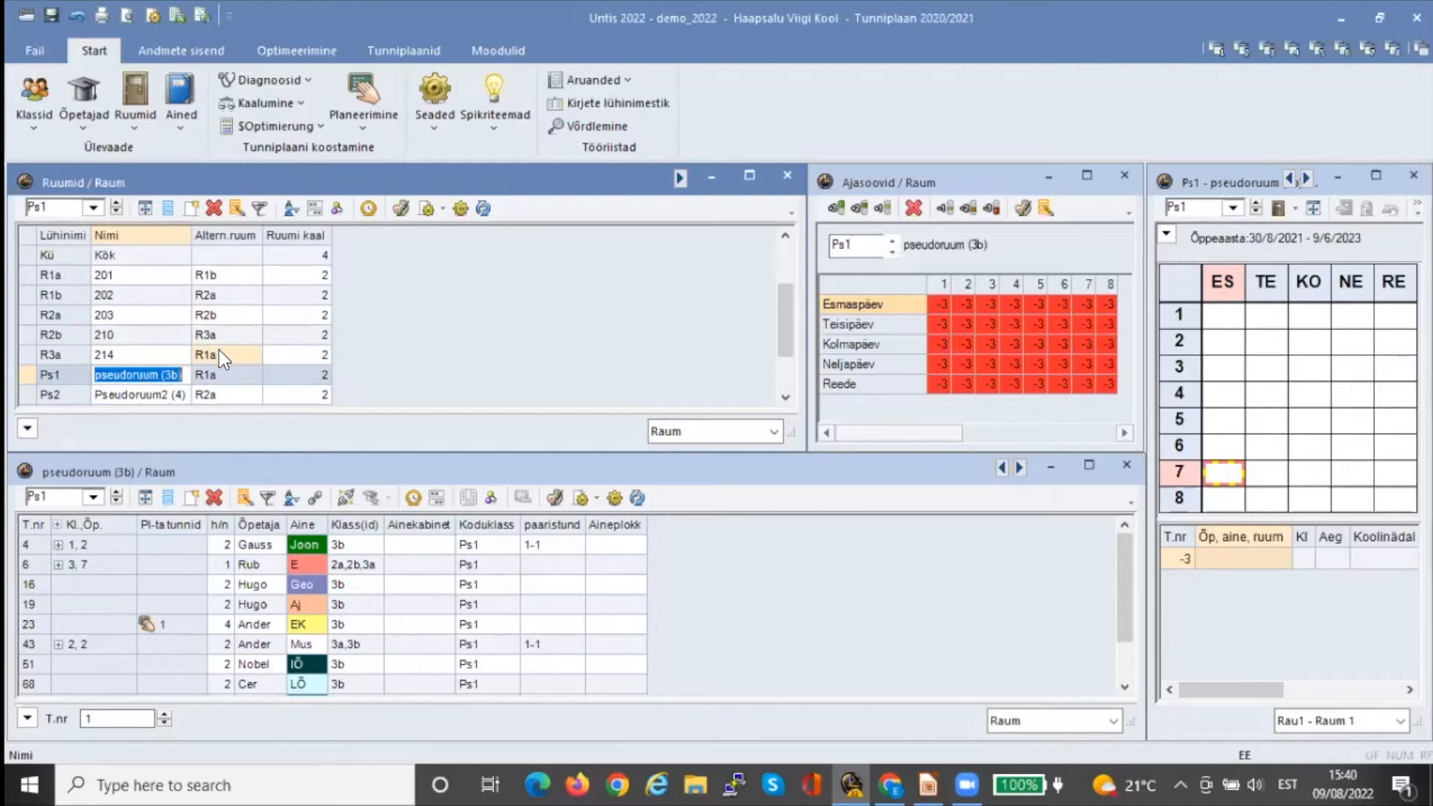
Switch to the Impress presentation and view the ALTERNATIIVRUUM and PSEUDORUUMID slides as a slide show
{"action": "left_click", "coordinate": [928, 788]}
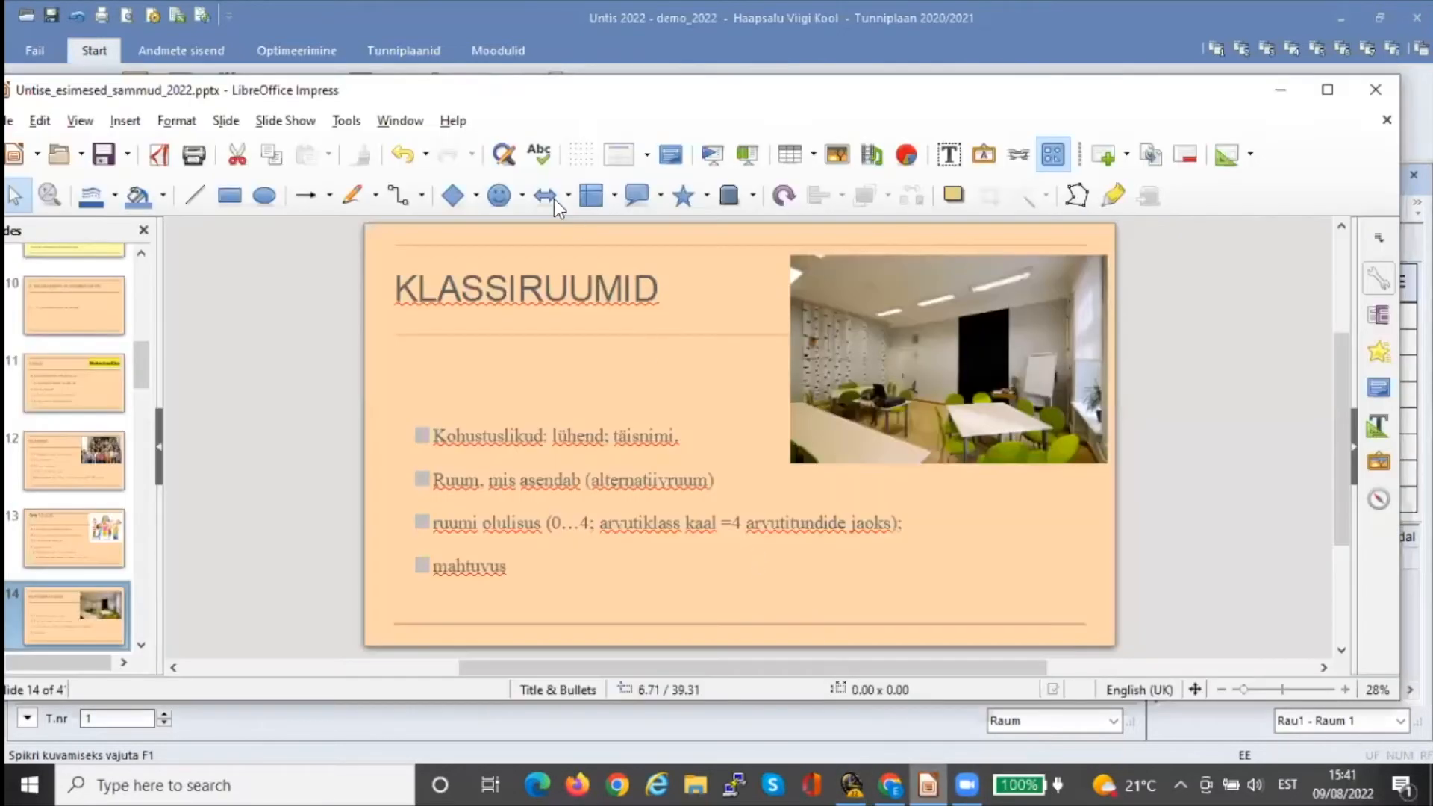
{"action": "left_click", "coordinate": [285, 120]}
{"action": "left_click", "coordinate": [305, 174]}
{"action": "left_click", "coordinate": [304, 175]}
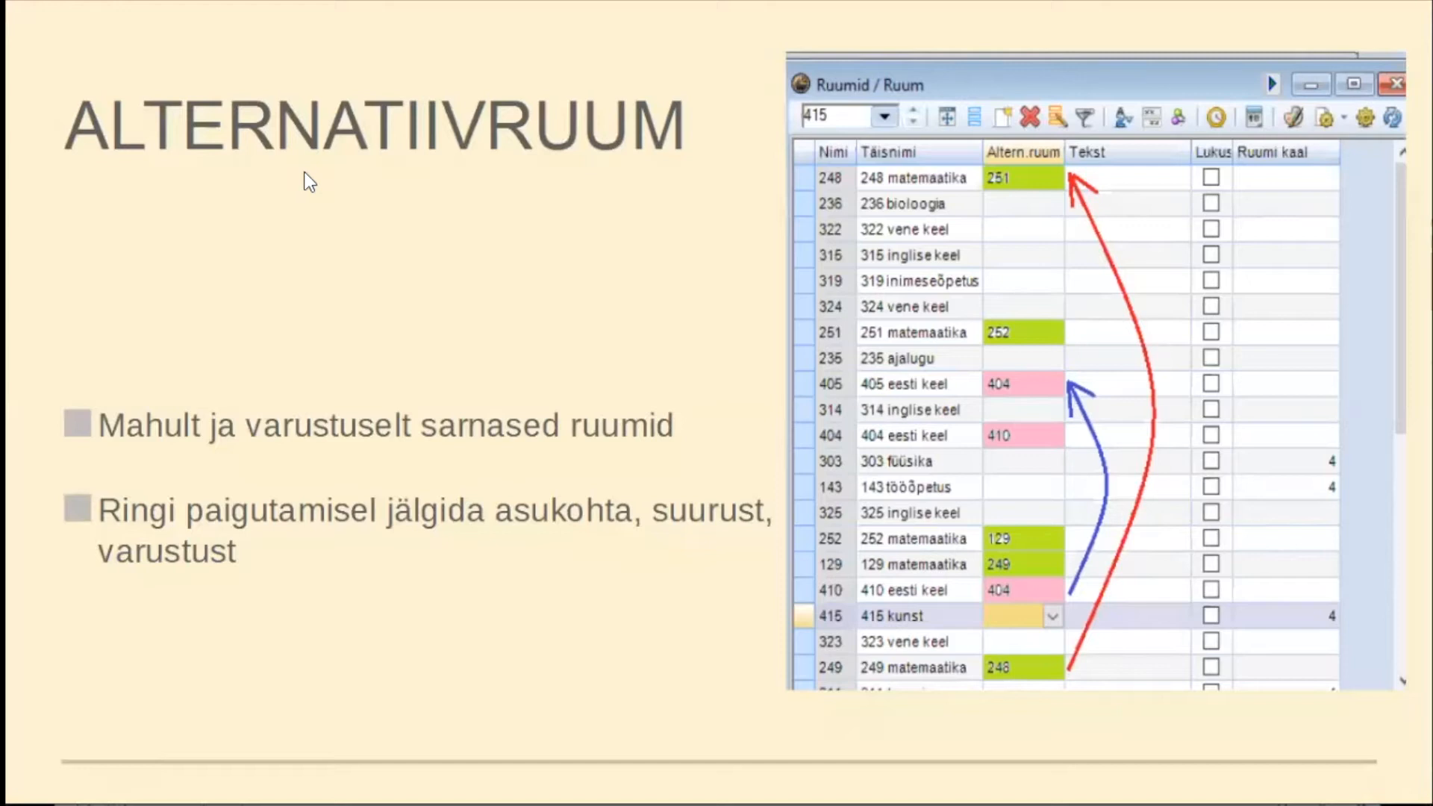
{"action": "left_click", "coordinate": [304, 175]}
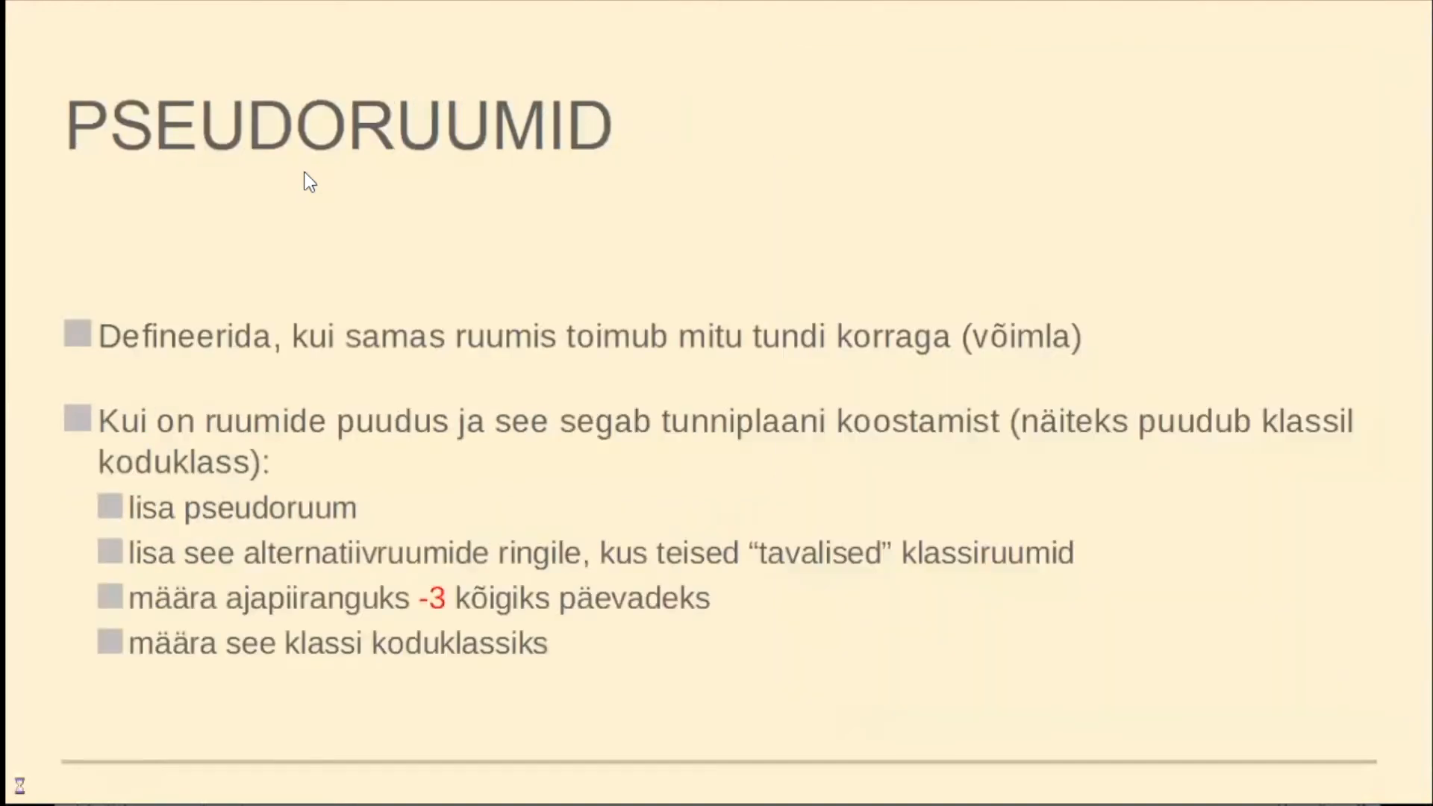
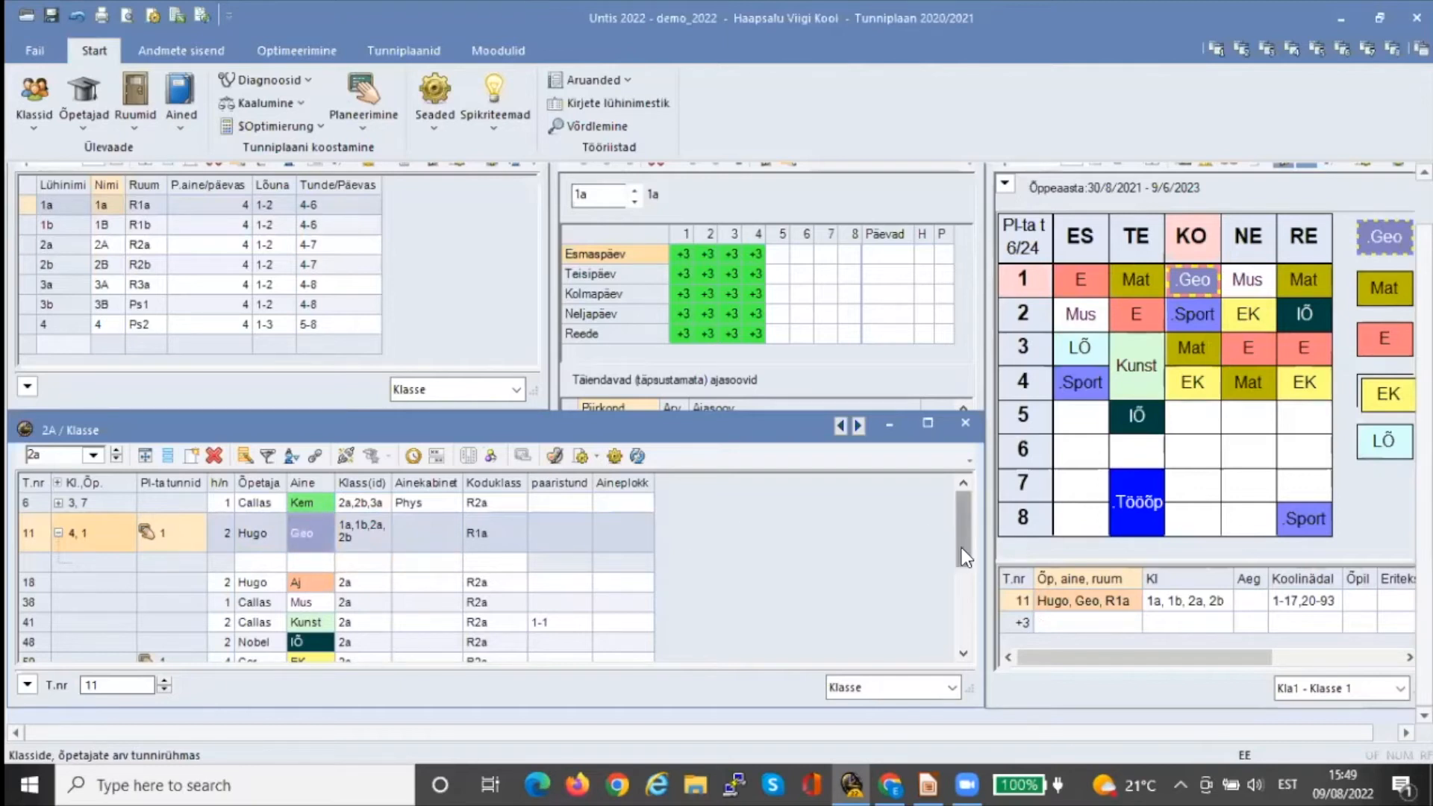
Expand lesson groups 75 (SportK) and 81 (Käsi) of class 2A to view their coupled teachers, subjects and rooms
{"action": "left_click_drag", "start_coordinate": [965, 554], "coordinate": [967, 624]}
{"action": "left_click", "coordinate": [66, 581]}
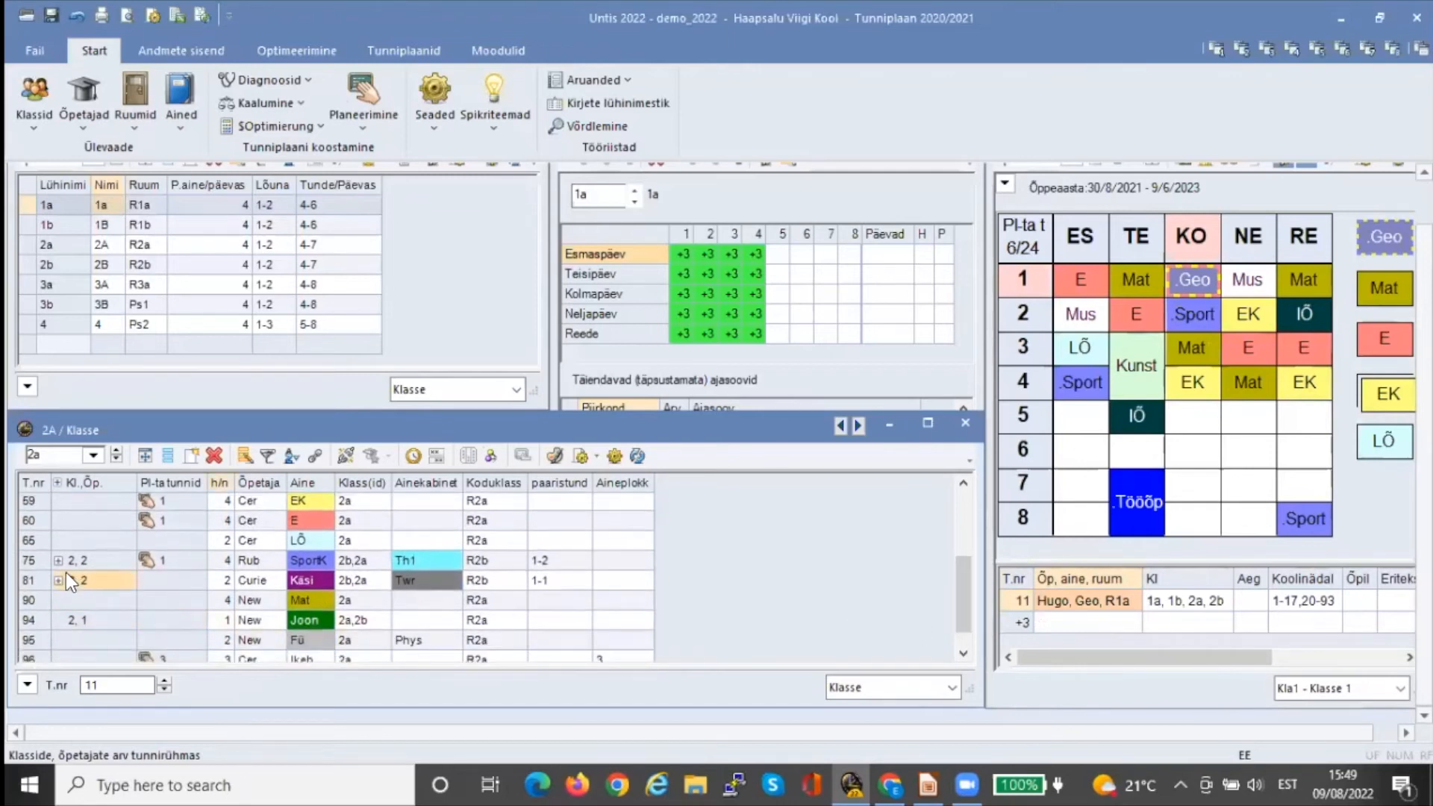
{"action": "left_click", "coordinate": [56, 559]}
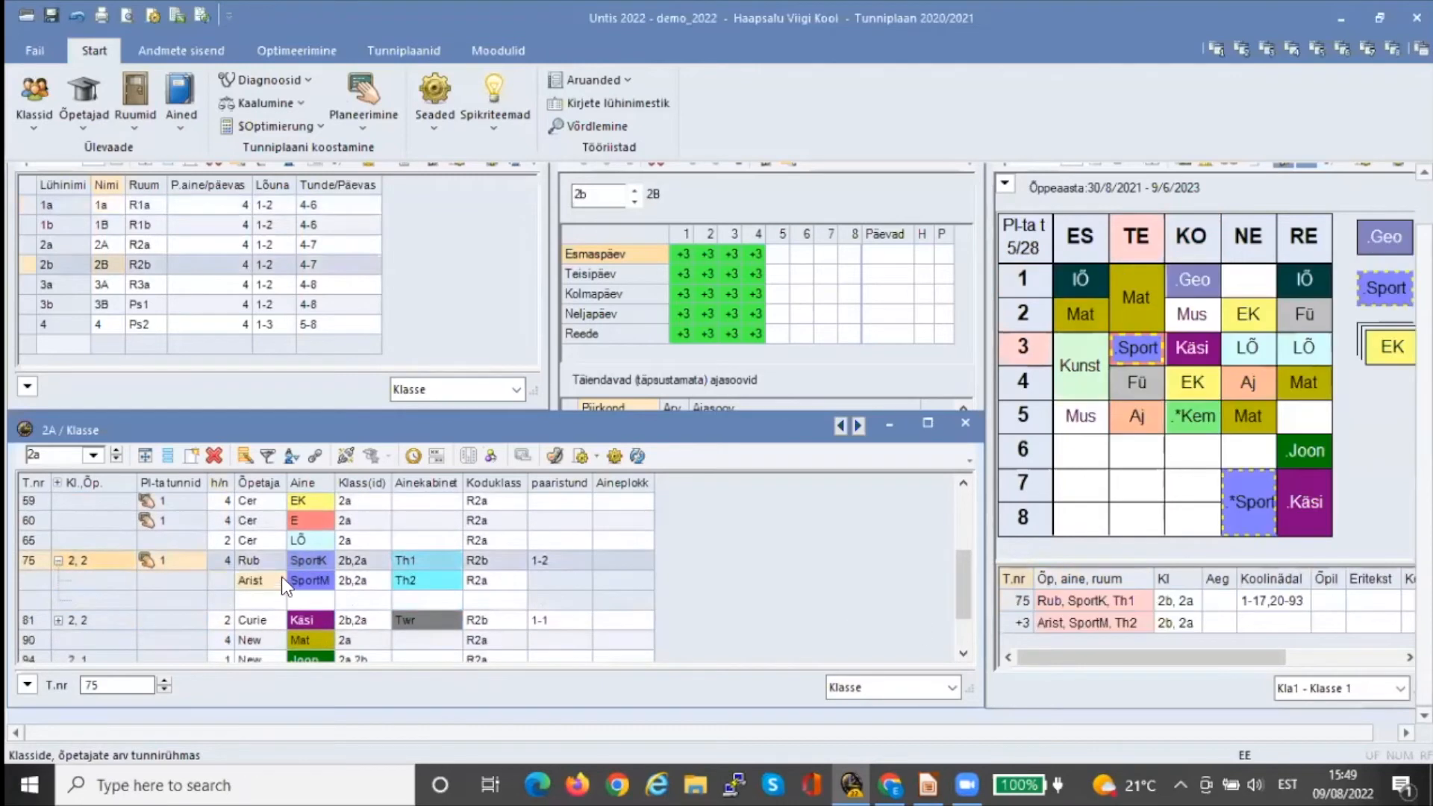
{"action": "left_click", "coordinate": [318, 580]}
{"action": "left_click", "coordinate": [57, 620]}
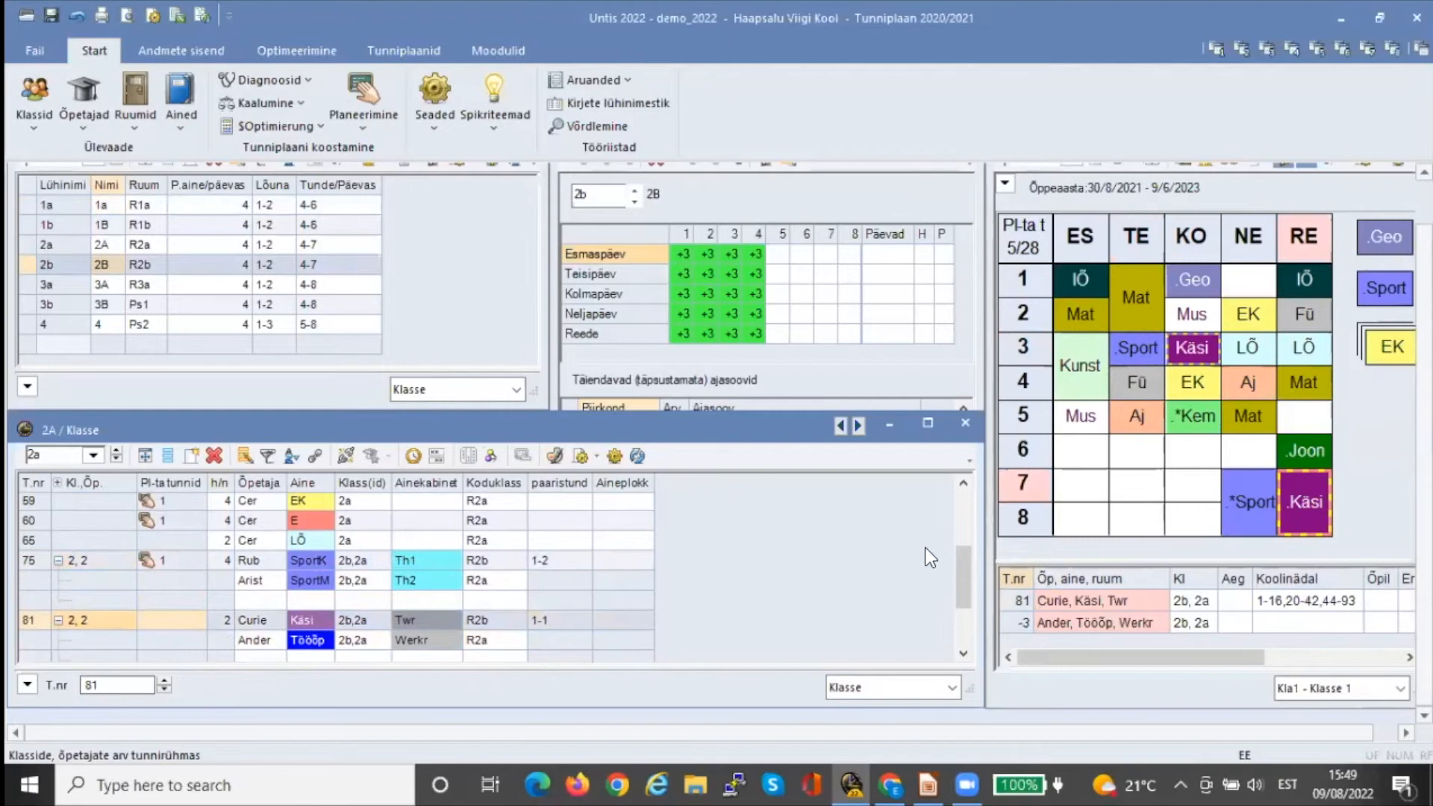
Add classes 2b, 3b, 4 and 1a to class 2A's Ikeb lesson (number 96), alongside 2a
{"action": "left_click_drag", "start_coordinate": [960, 568], "coordinate": [962, 598]}
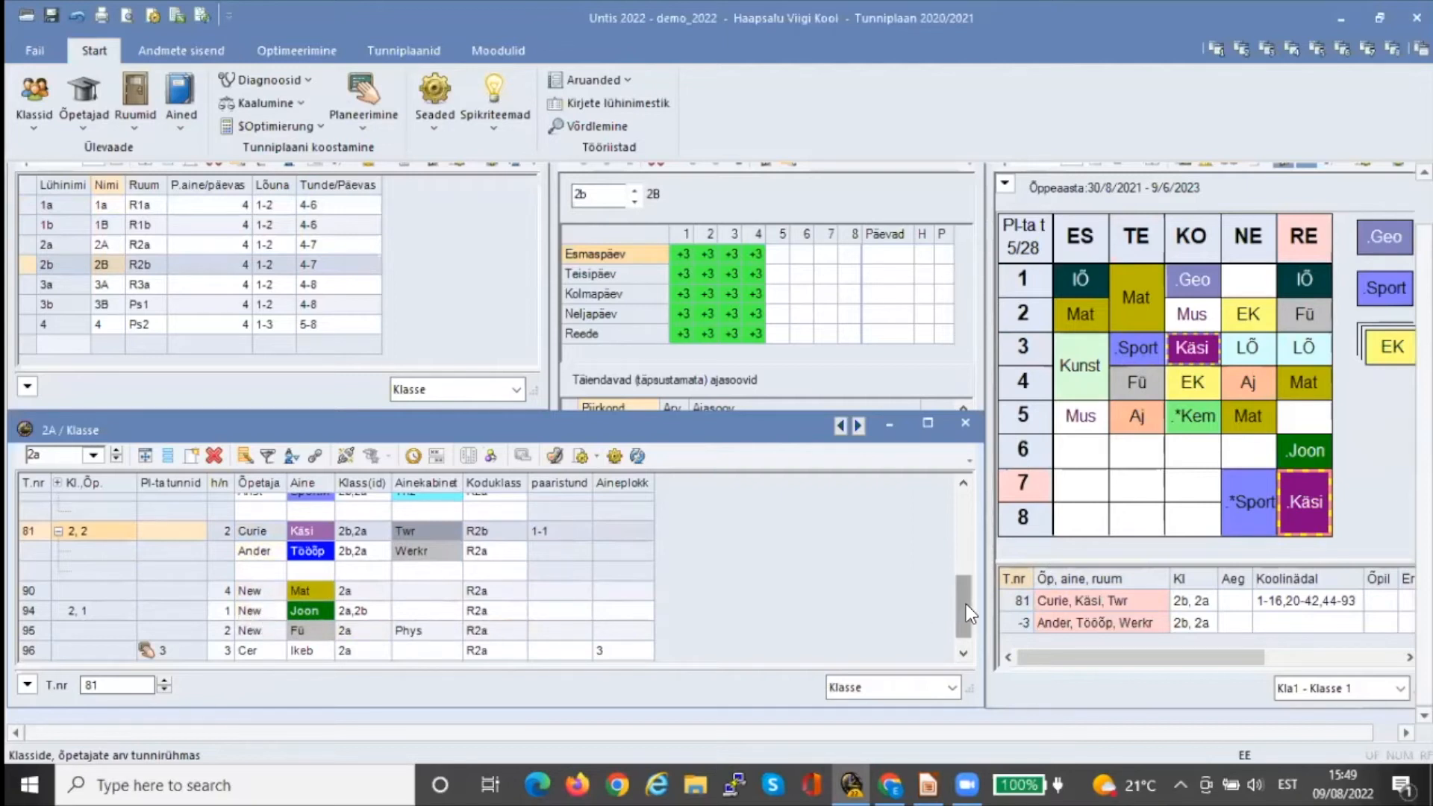
{"action": "left_click_drag", "start_coordinate": [966, 603], "coordinate": [965, 628]}
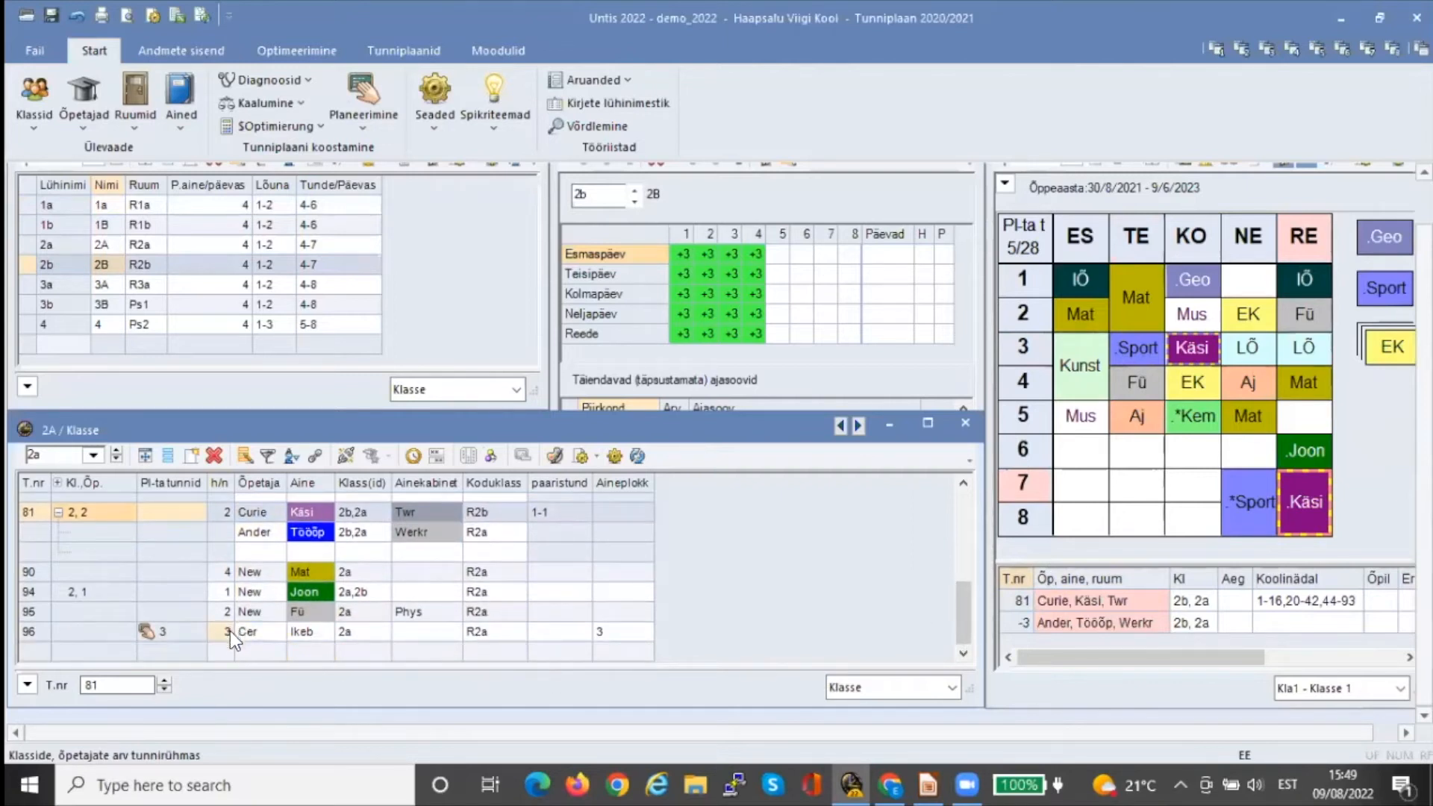
{"action": "left_click", "coordinate": [363, 630]}
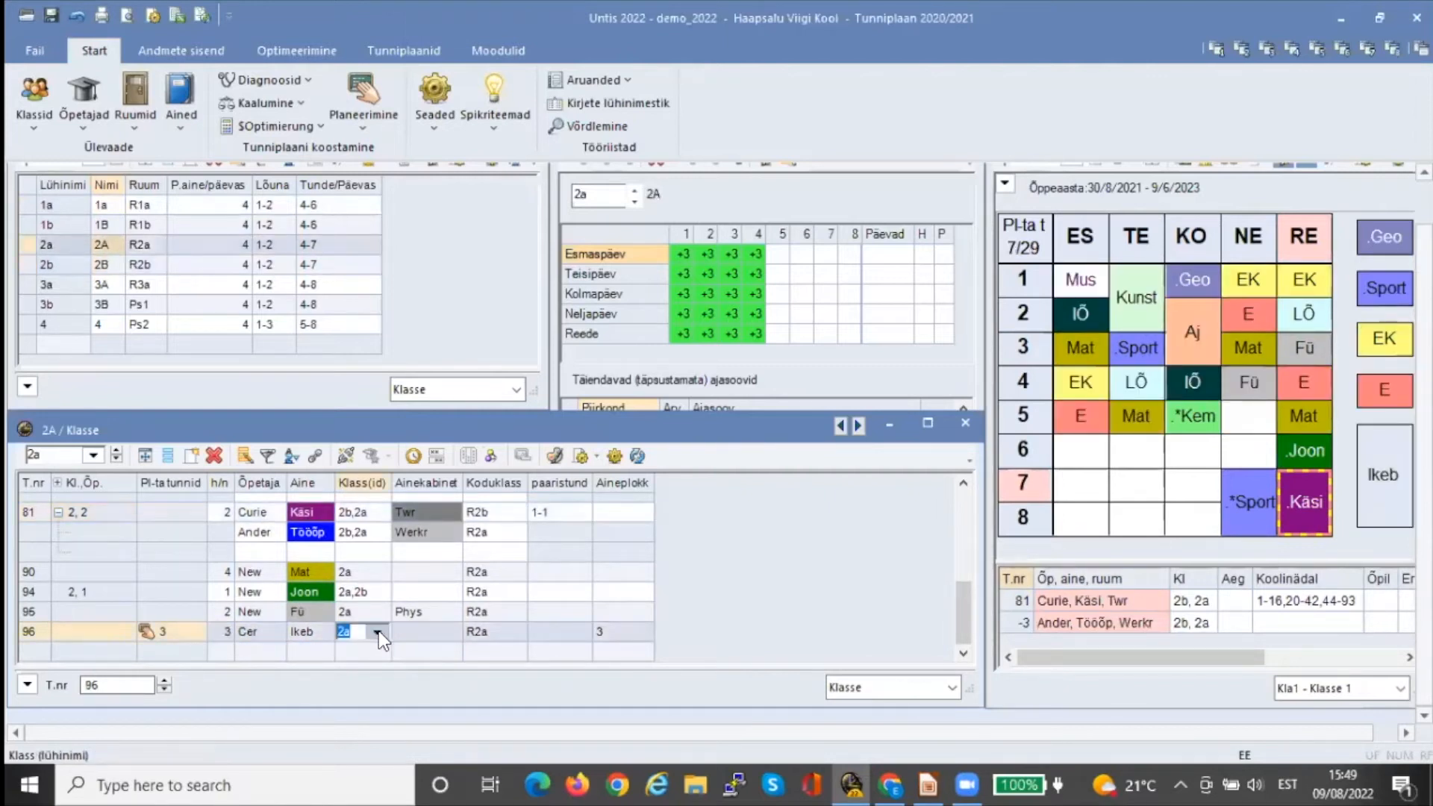
{"action": "left_click", "coordinate": [379, 631]}
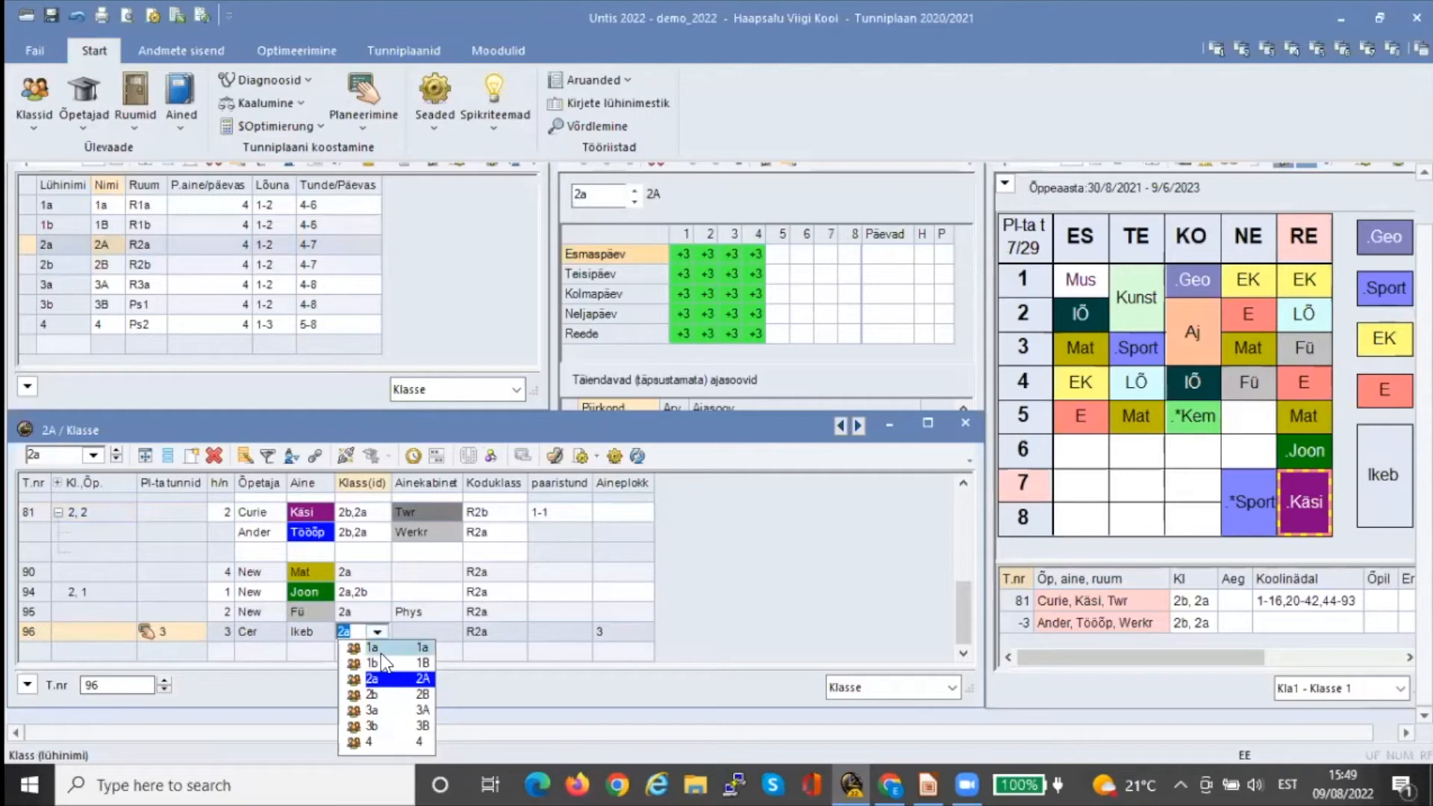
{"action": "left_click", "coordinate": [376, 695], "text": "ctrl"}
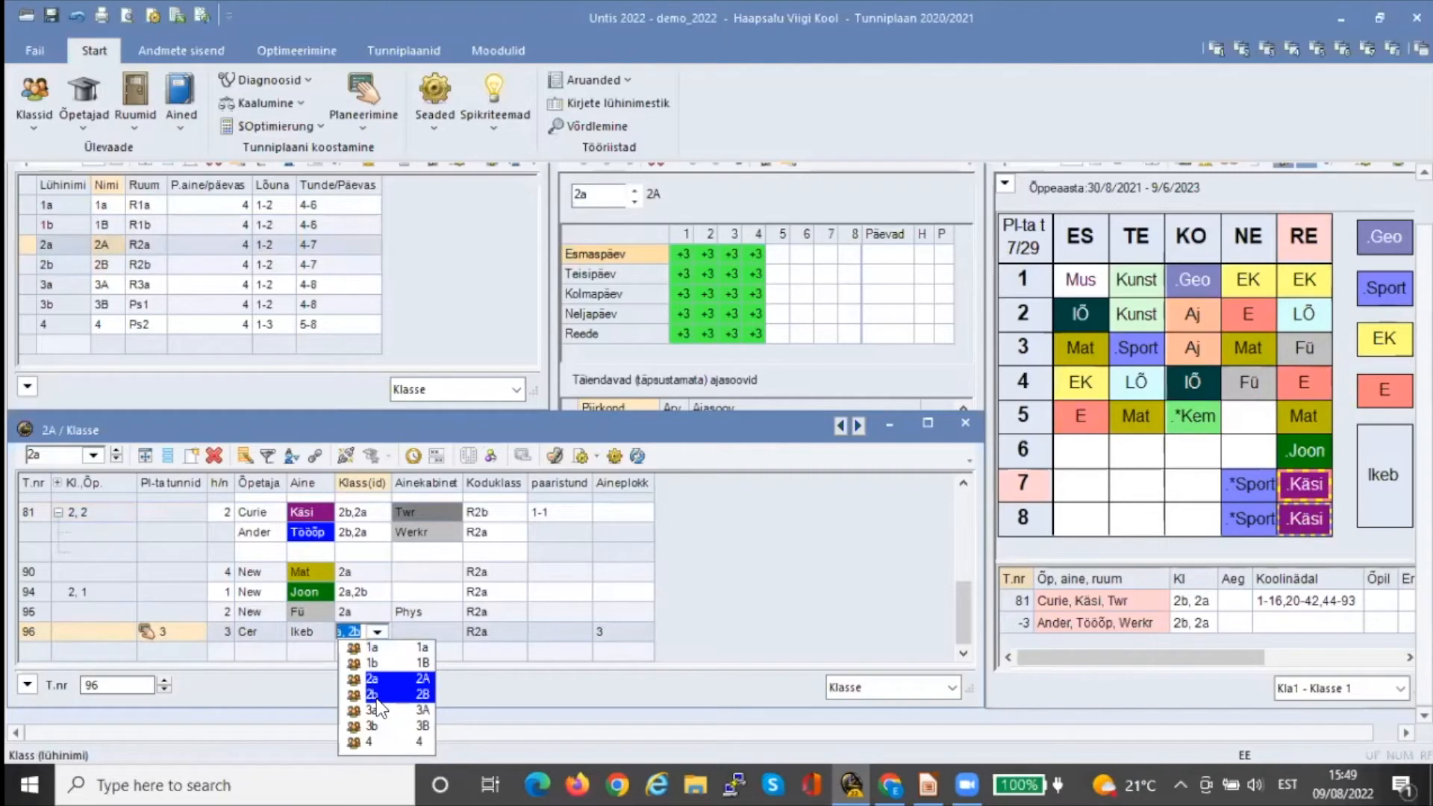
{"action": "left_click", "coordinate": [372, 727], "text": "ctrl"}
{"action": "left_click", "coordinate": [372, 741], "text": "ctrl"}
{"action": "left_click", "coordinate": [387, 648], "text": "ctrl"}
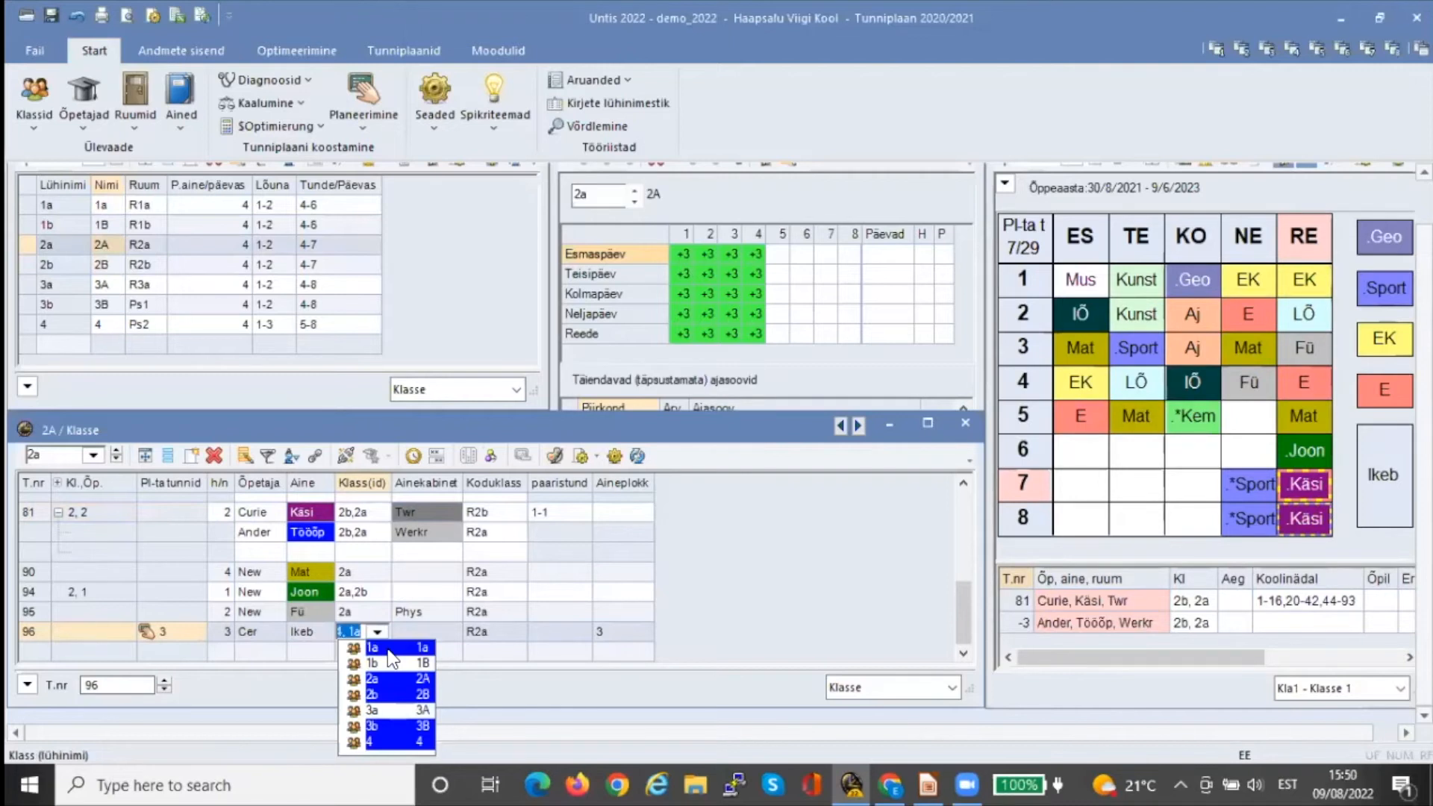
{"action": "key", "text": "Return"}
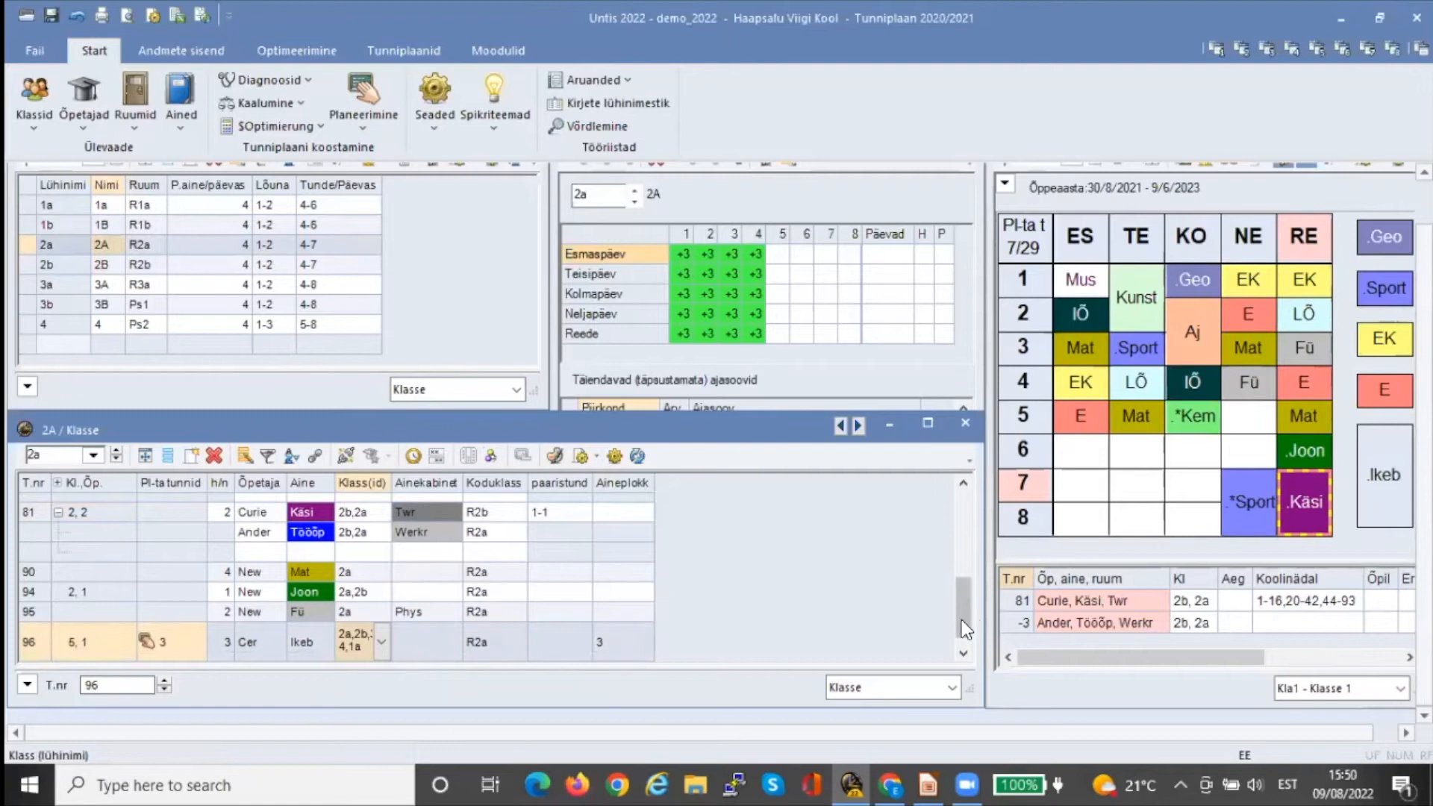
{"action": "scroll", "coordinate": [960, 634], "scroll_direction": "down", "scroll_amount": 1}
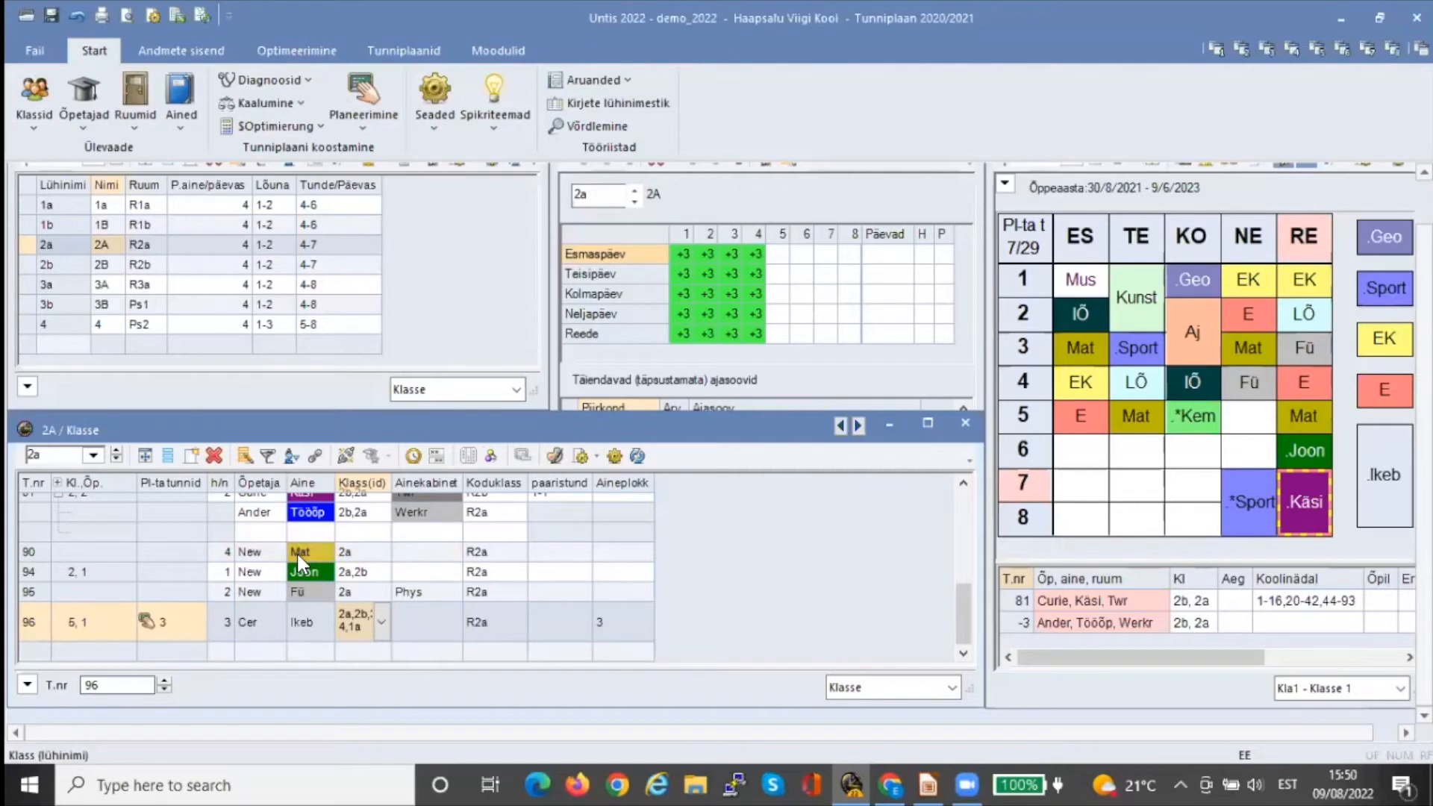
Add a coupling line to lesson 60 with subject E as split groups and teacher Ander, removing the clashing scheduled periods
{"action": "left_click_drag", "start_coordinate": [960, 603], "coordinate": [957, 548]}
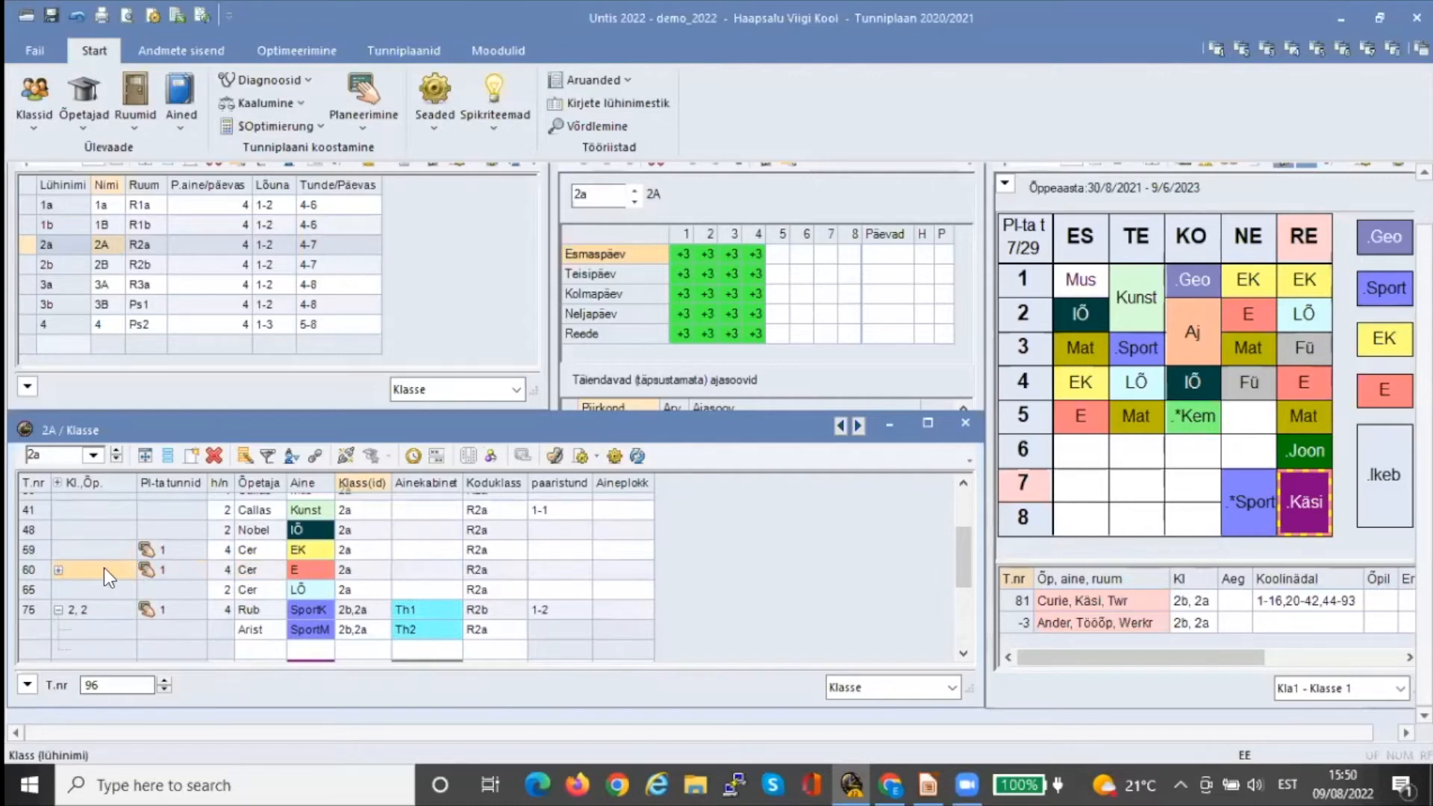
{"action": "left_click", "coordinate": [57, 570]}
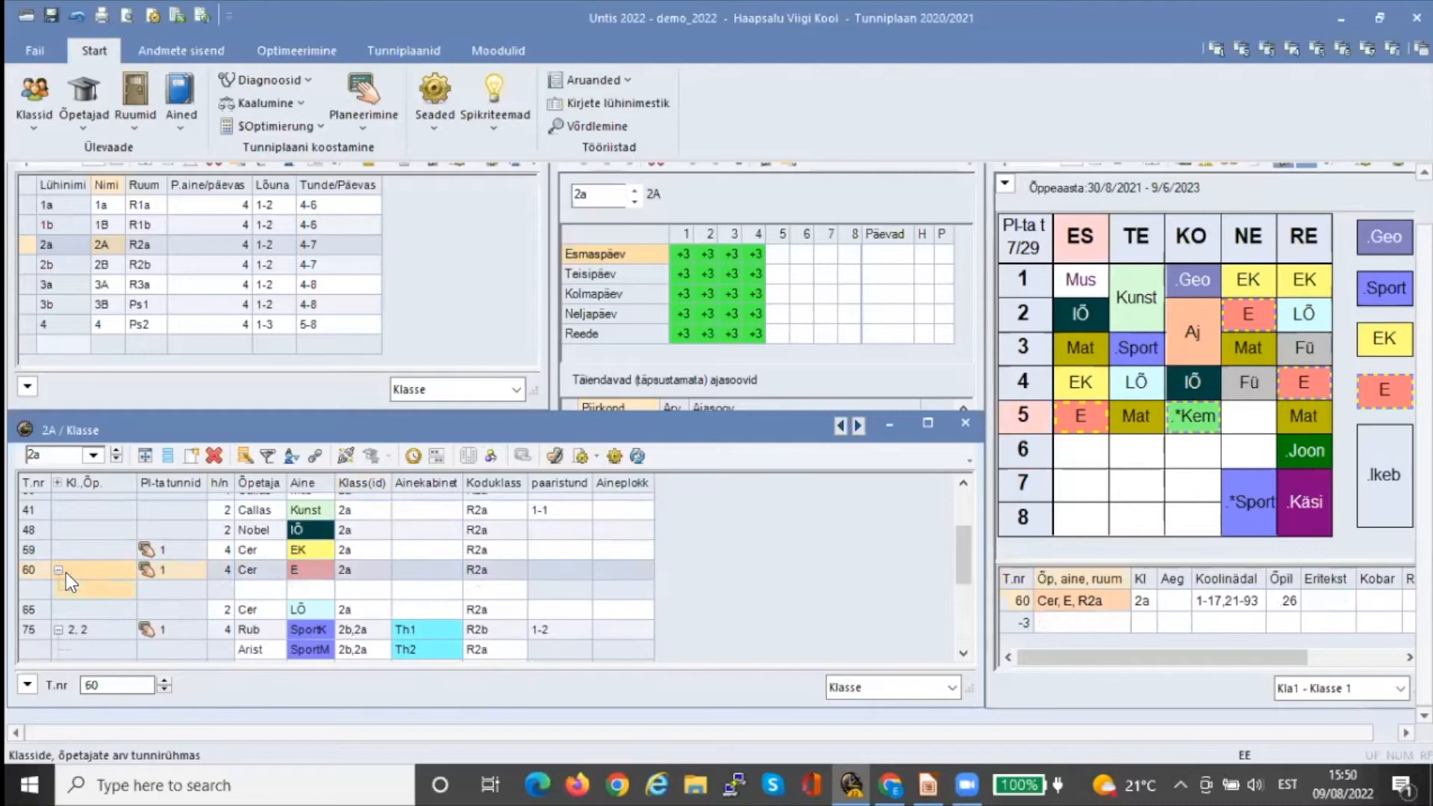
{"action": "left_click", "coordinate": [301, 591]}
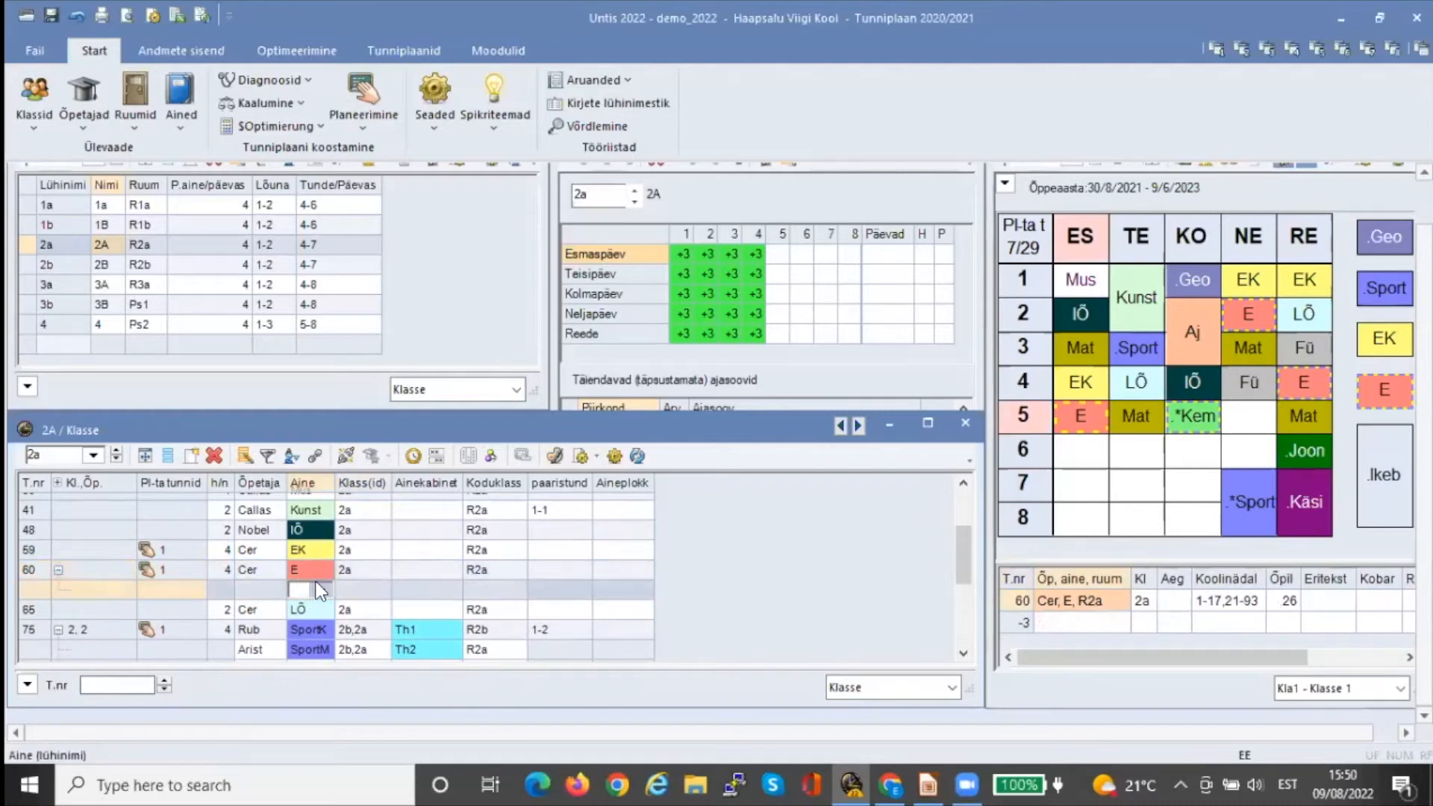
{"action": "left_click", "coordinate": [319, 592]}
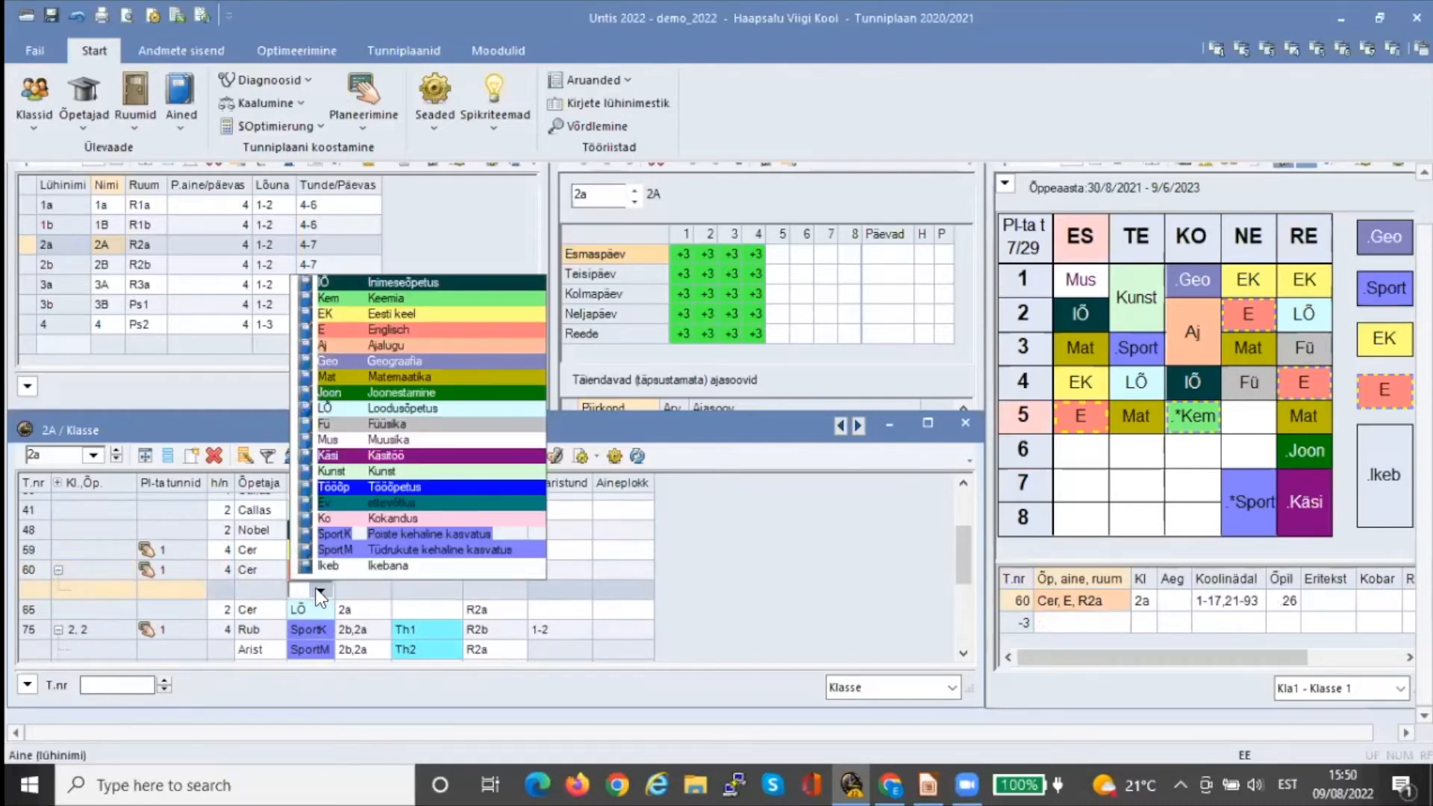
{"action": "left_click", "coordinate": [377, 333]}
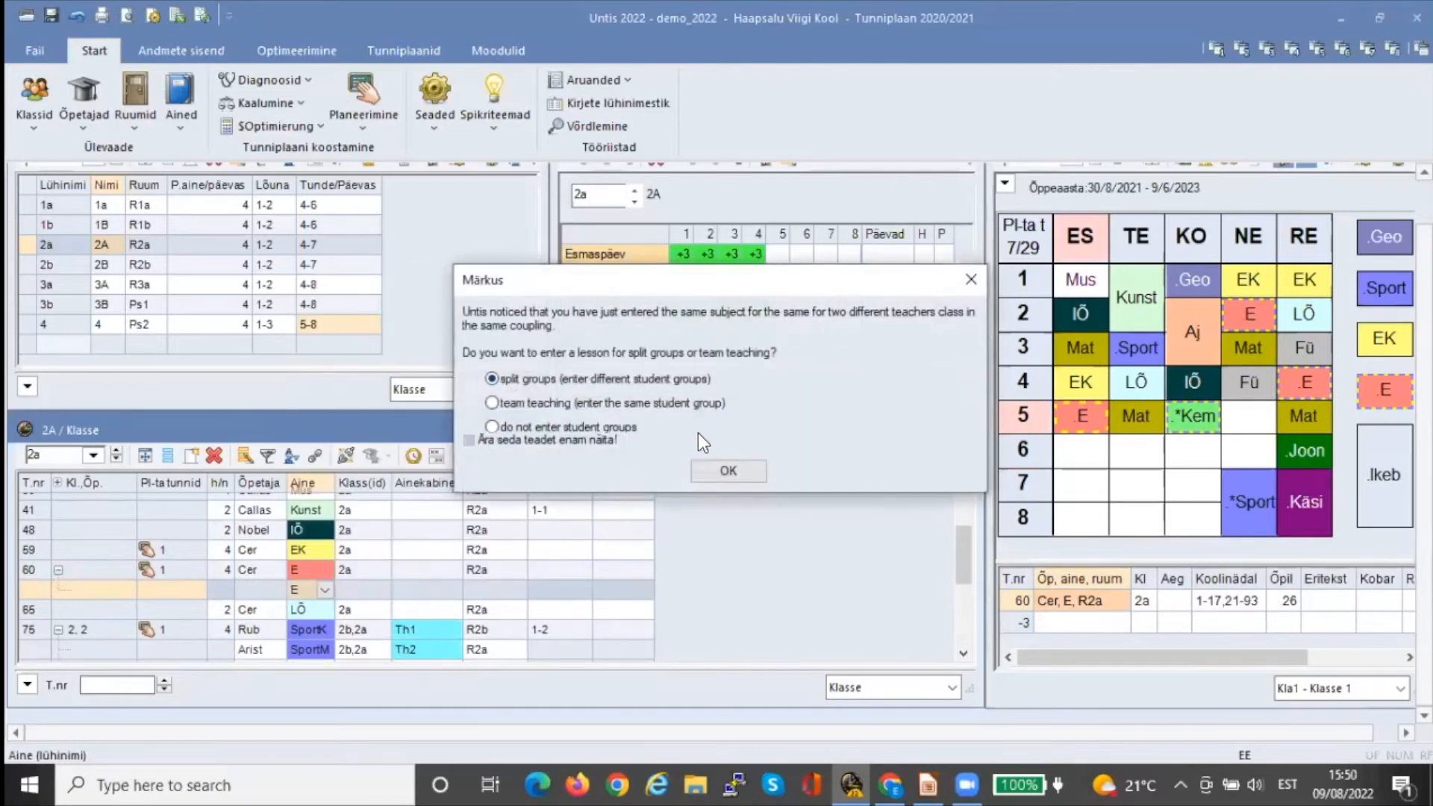
{"action": "left_click", "coordinate": [714, 469]}
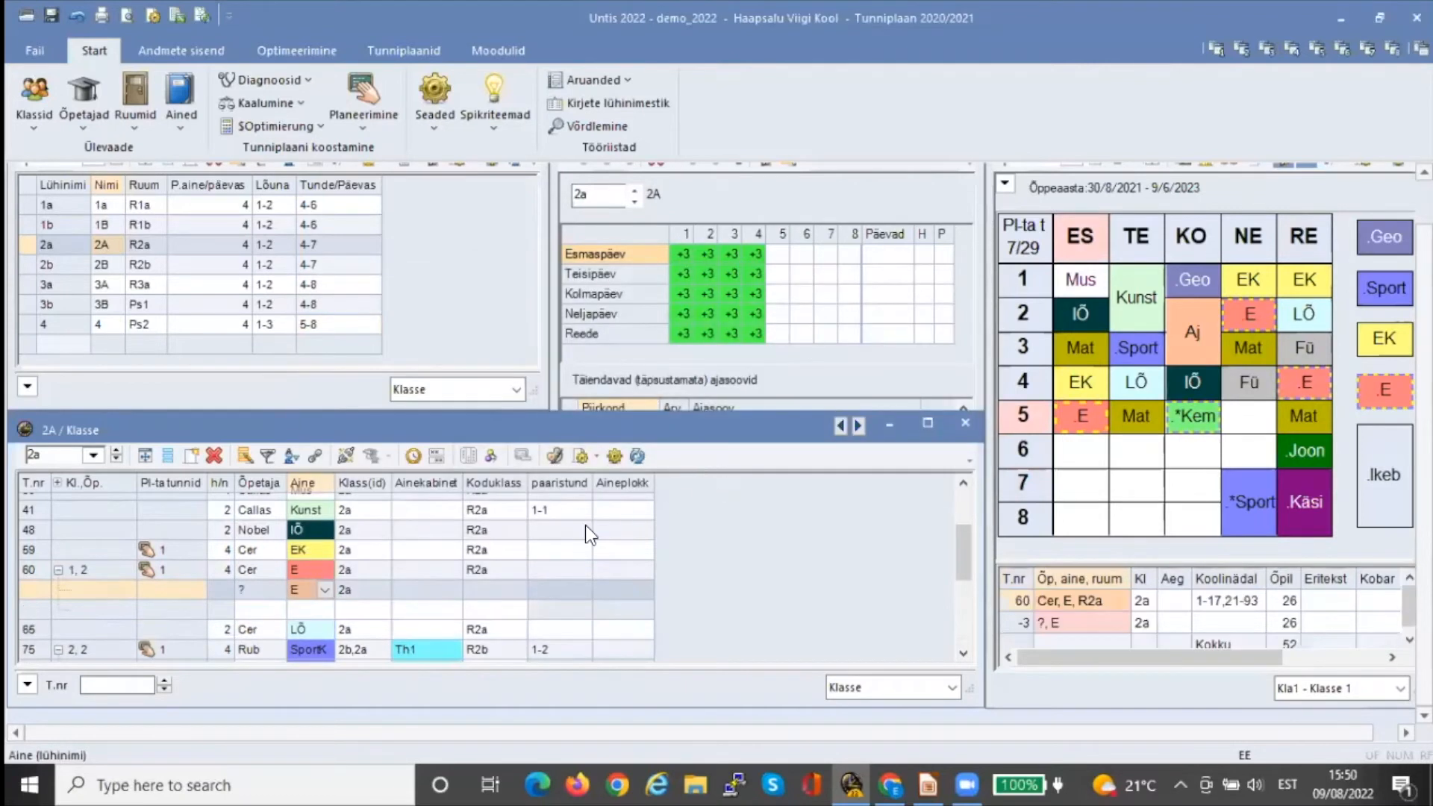
{"action": "left_click", "coordinate": [262, 585]}
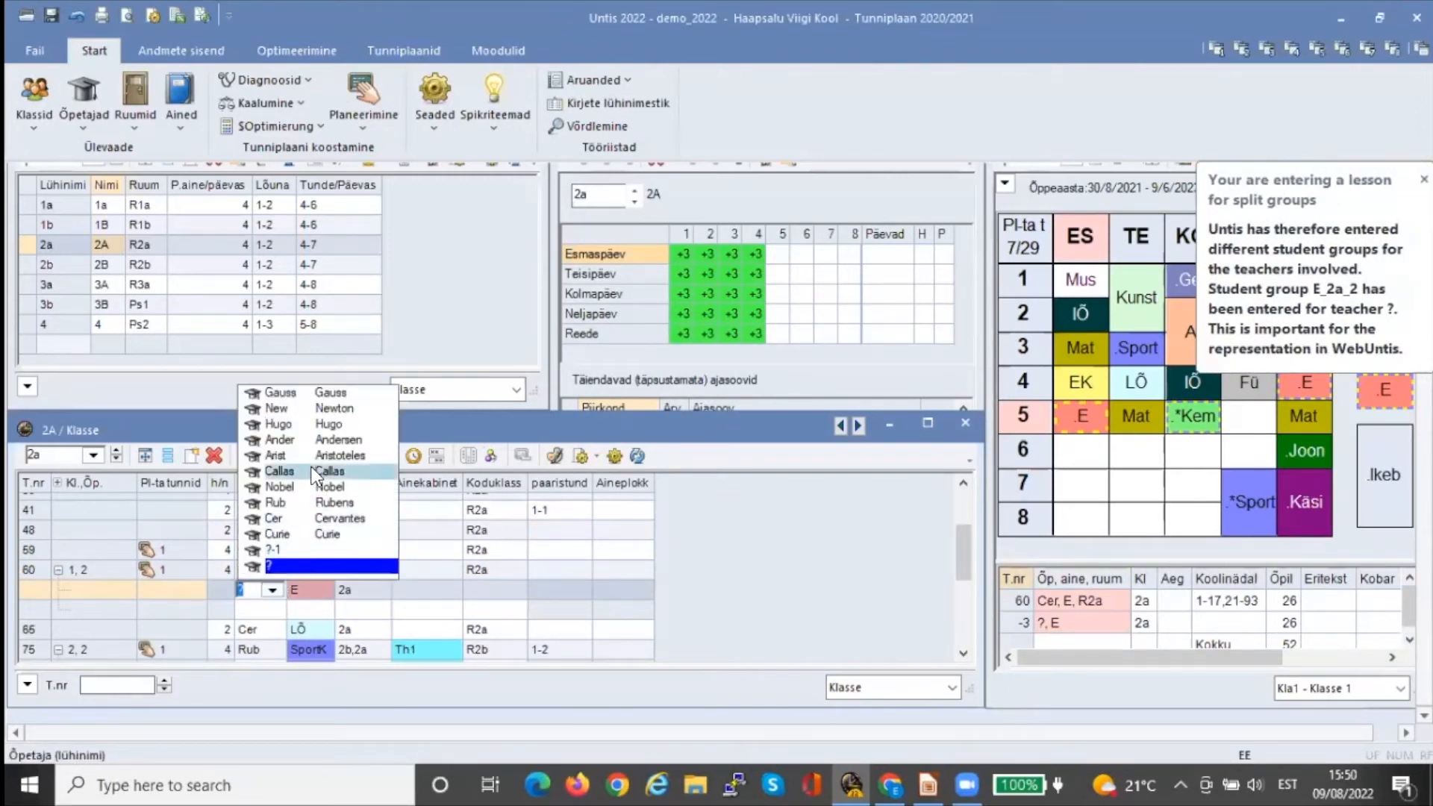
{"action": "left_click", "coordinate": [312, 442]}
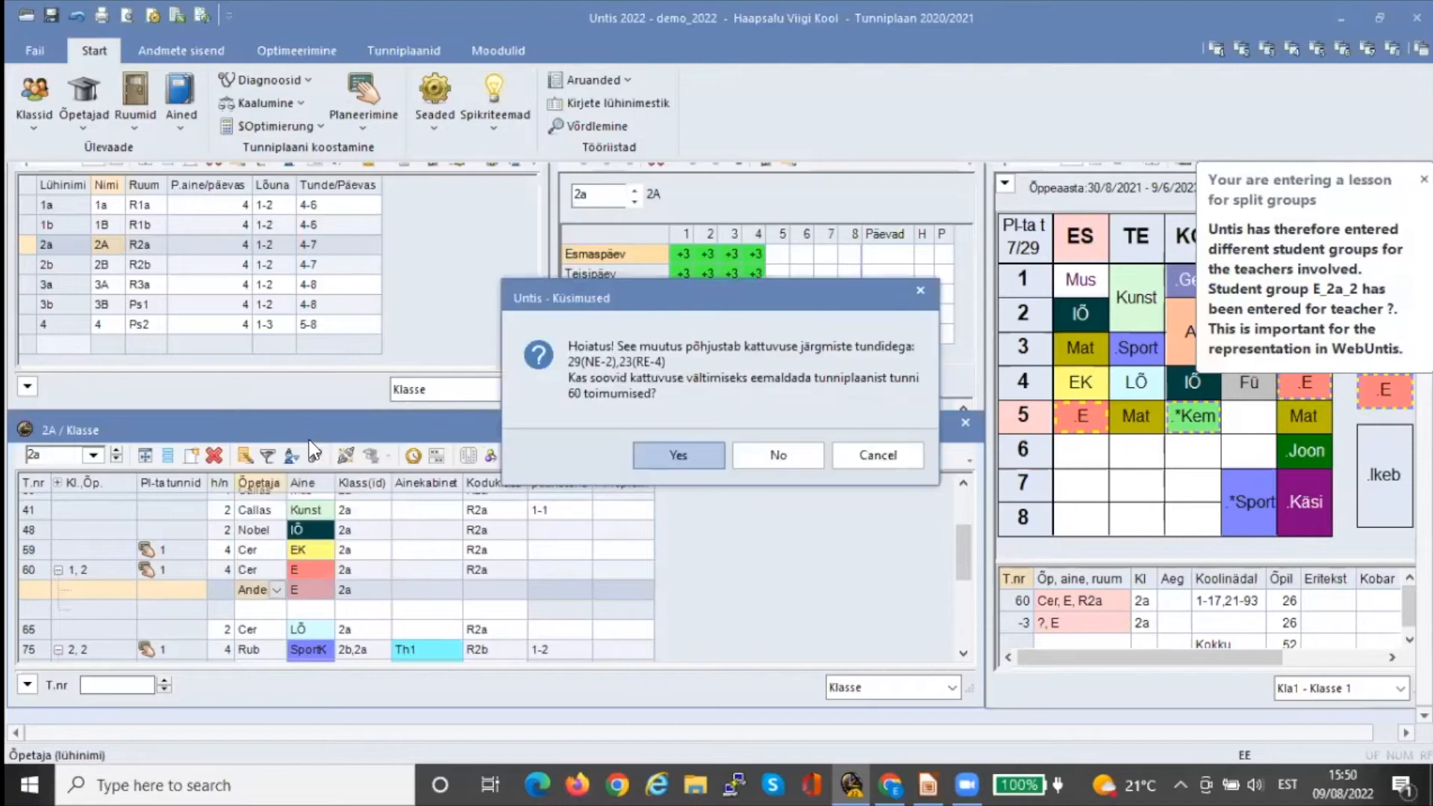
{"action": "left_click", "coordinate": [666, 463]}
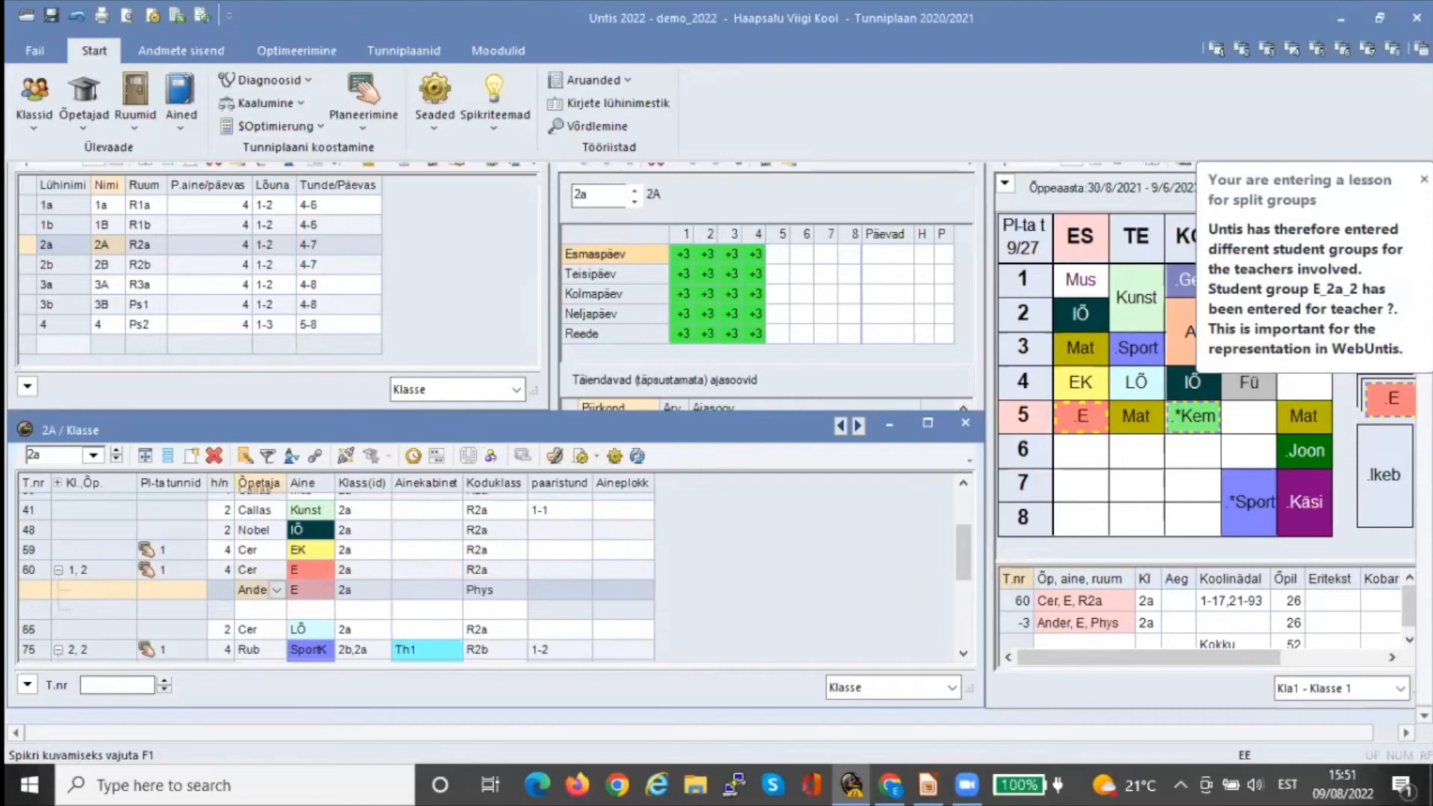
{"action": "left_click", "coordinate": [1423, 179]}
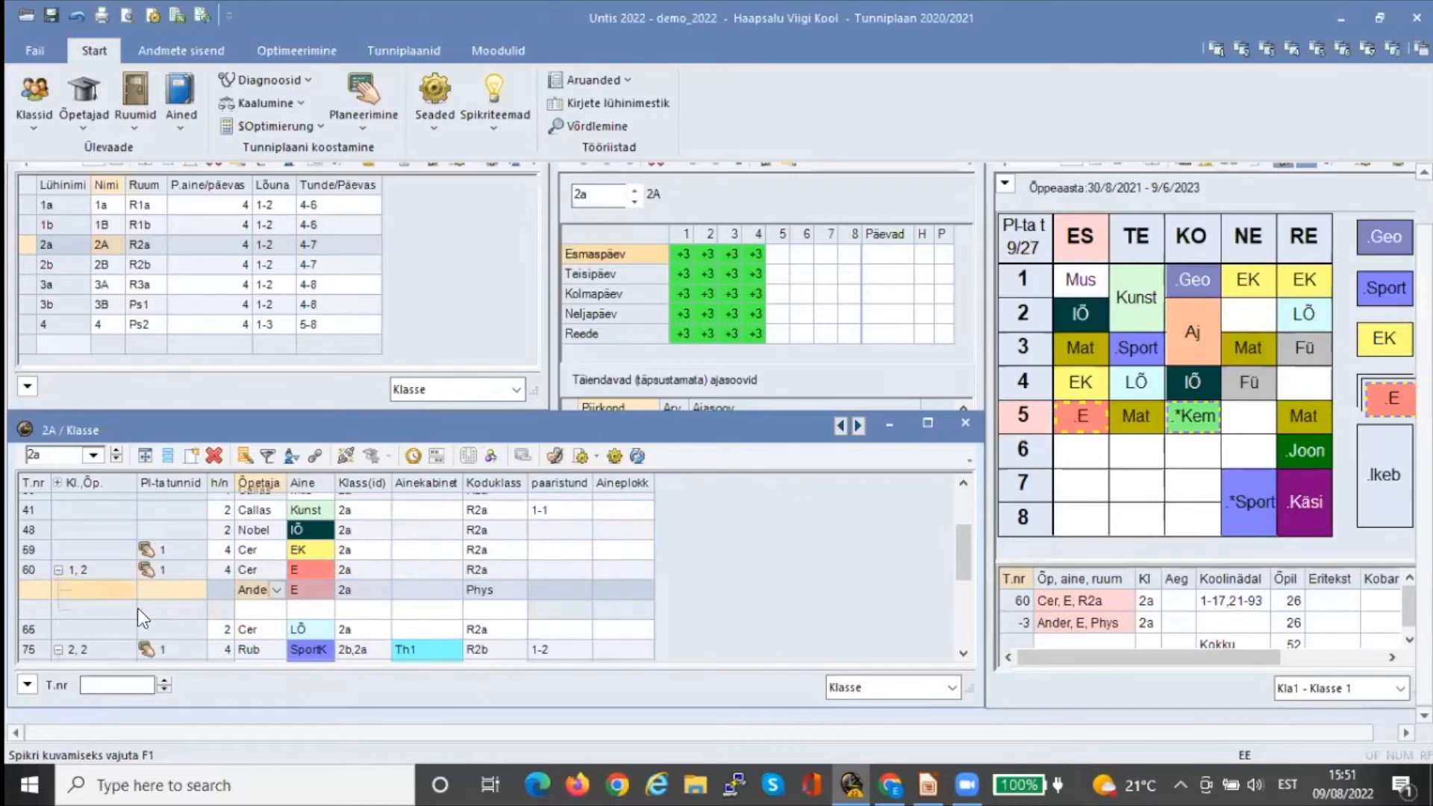
Add a third coupling line to lesson 60 with subject E and teacher Callas, removing the clashing scheduled period
{"action": "double_click", "coordinate": [327, 611]}
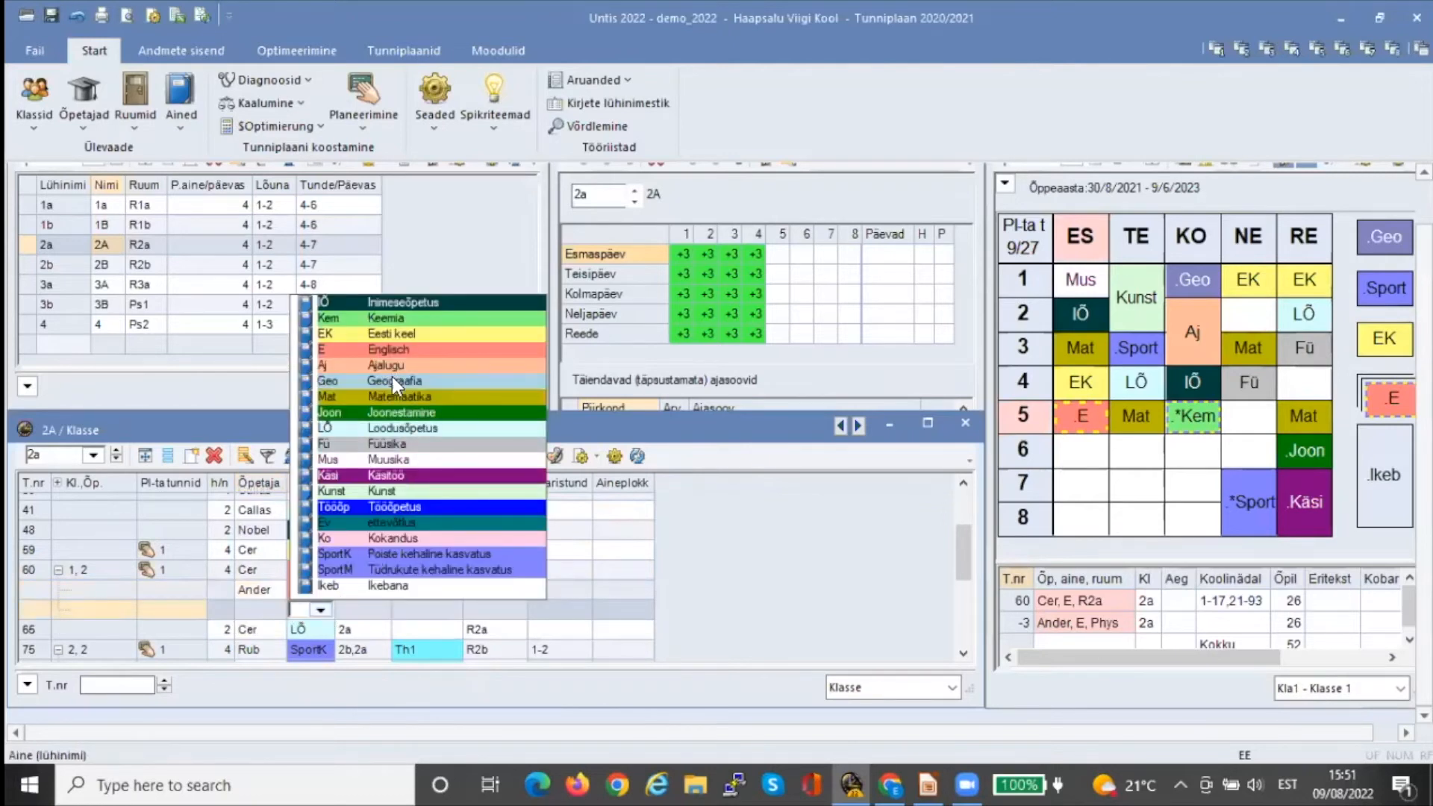
{"action": "left_click", "coordinate": [386, 350]}
{"action": "double_click", "coordinate": [270, 607]}
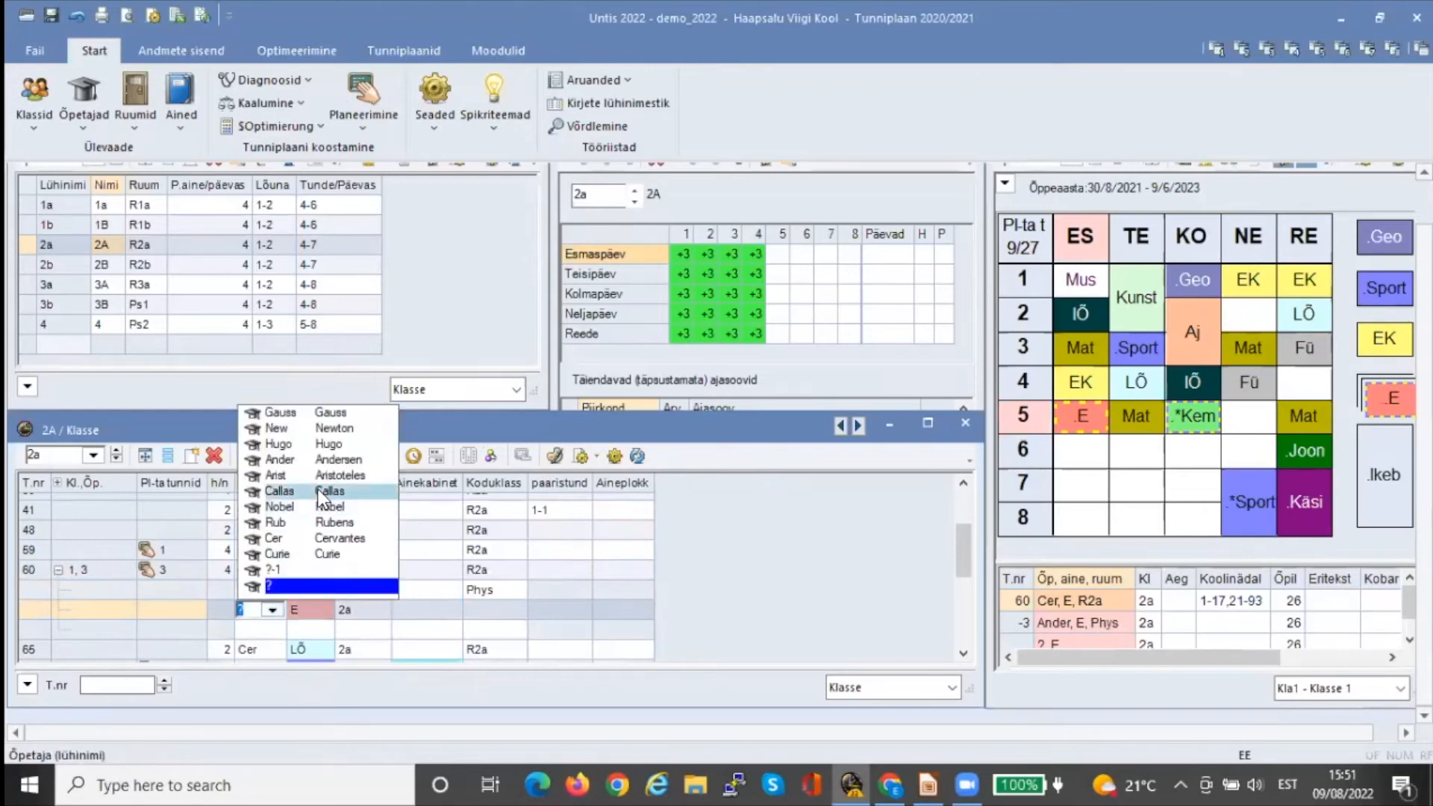
{"action": "left_click", "coordinate": [320, 492]}
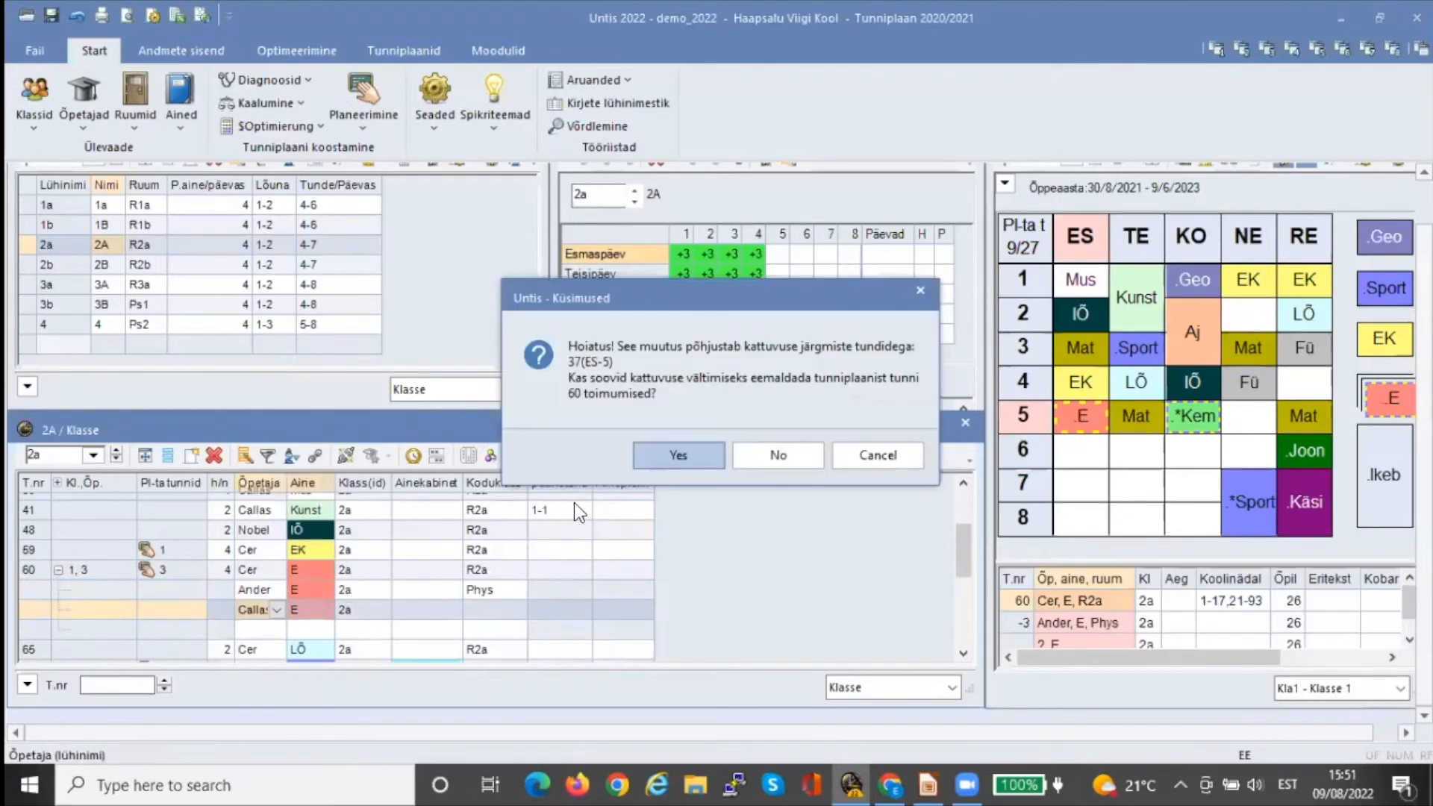
{"action": "left_click", "coordinate": [677, 459]}
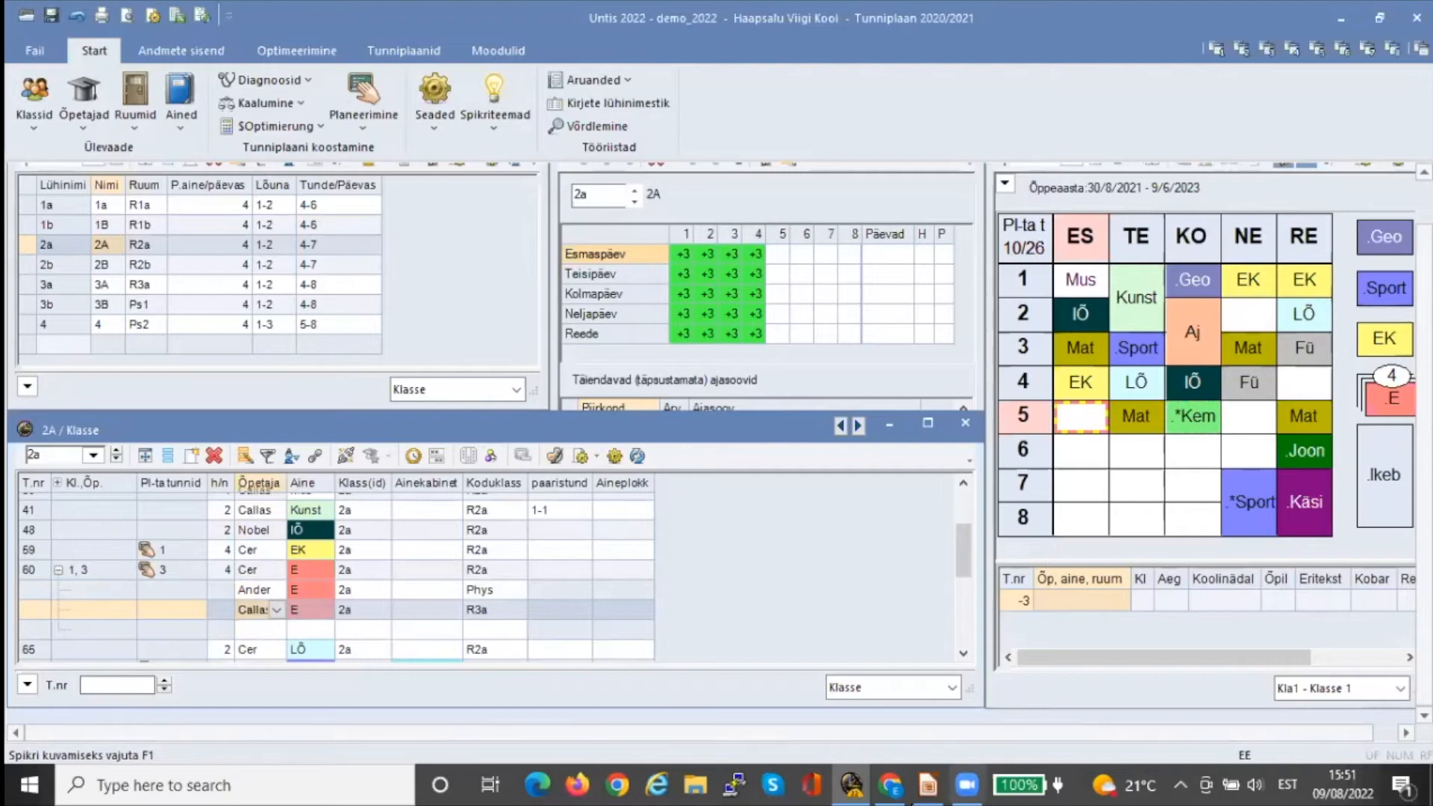
Switch to the Impress presentation and view the TUNNID JA TUNNIRÜHMAD and TUNNIPLAANI KOOSTAMINE: KAALUMINE slides as a slide show
{"action": "left_click", "coordinate": [928, 791]}
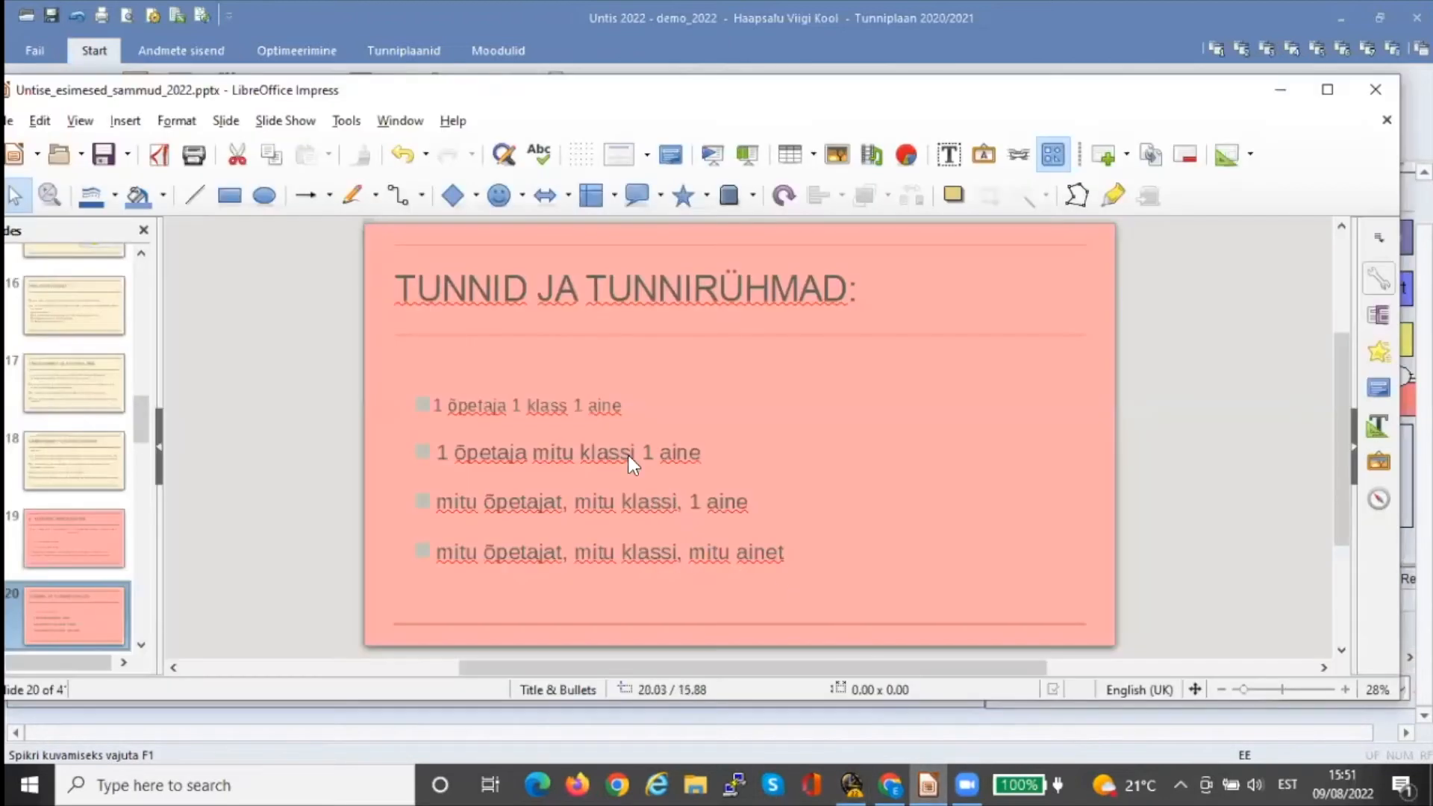
{"action": "left_click", "coordinate": [287, 121]}
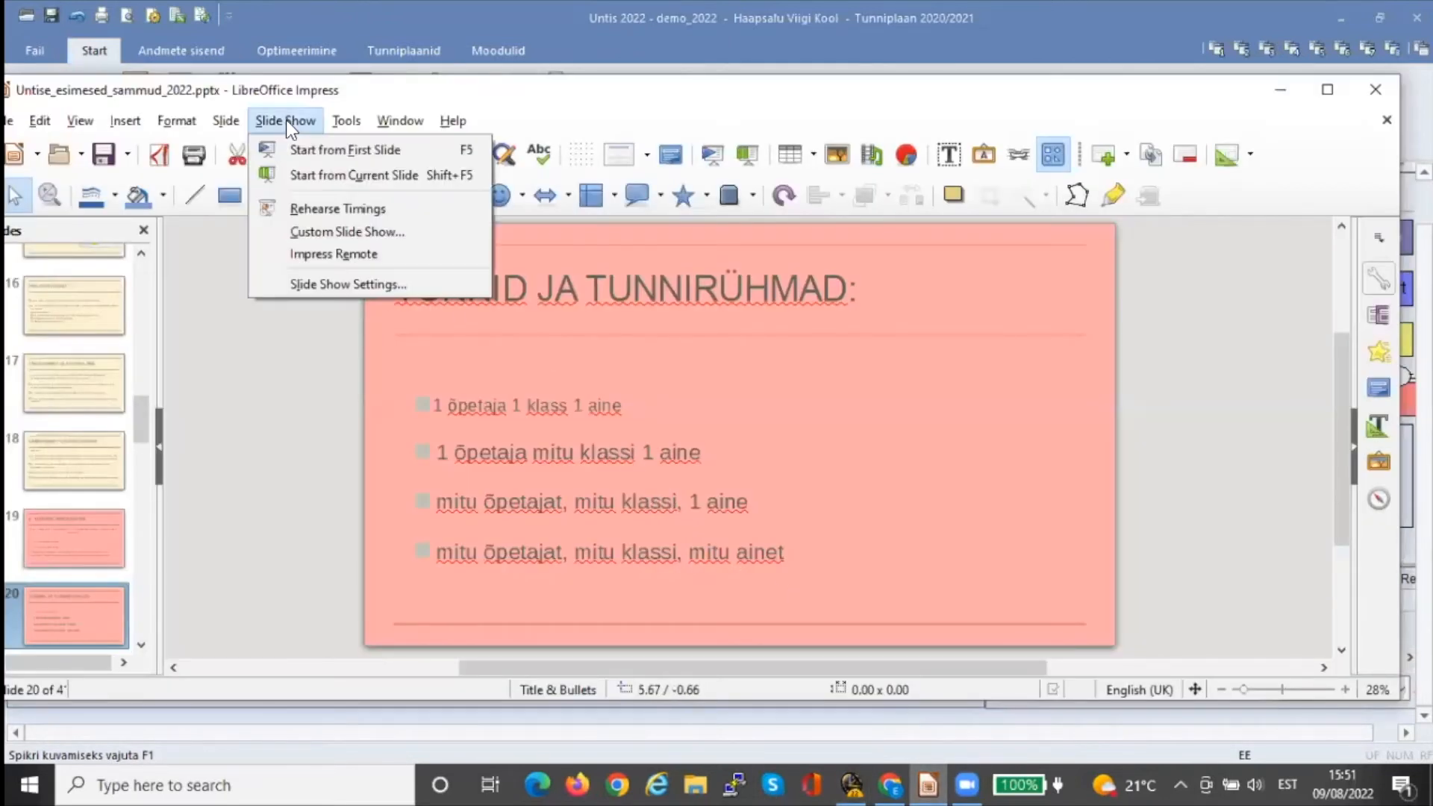
{"action": "left_click", "coordinate": [286, 176]}
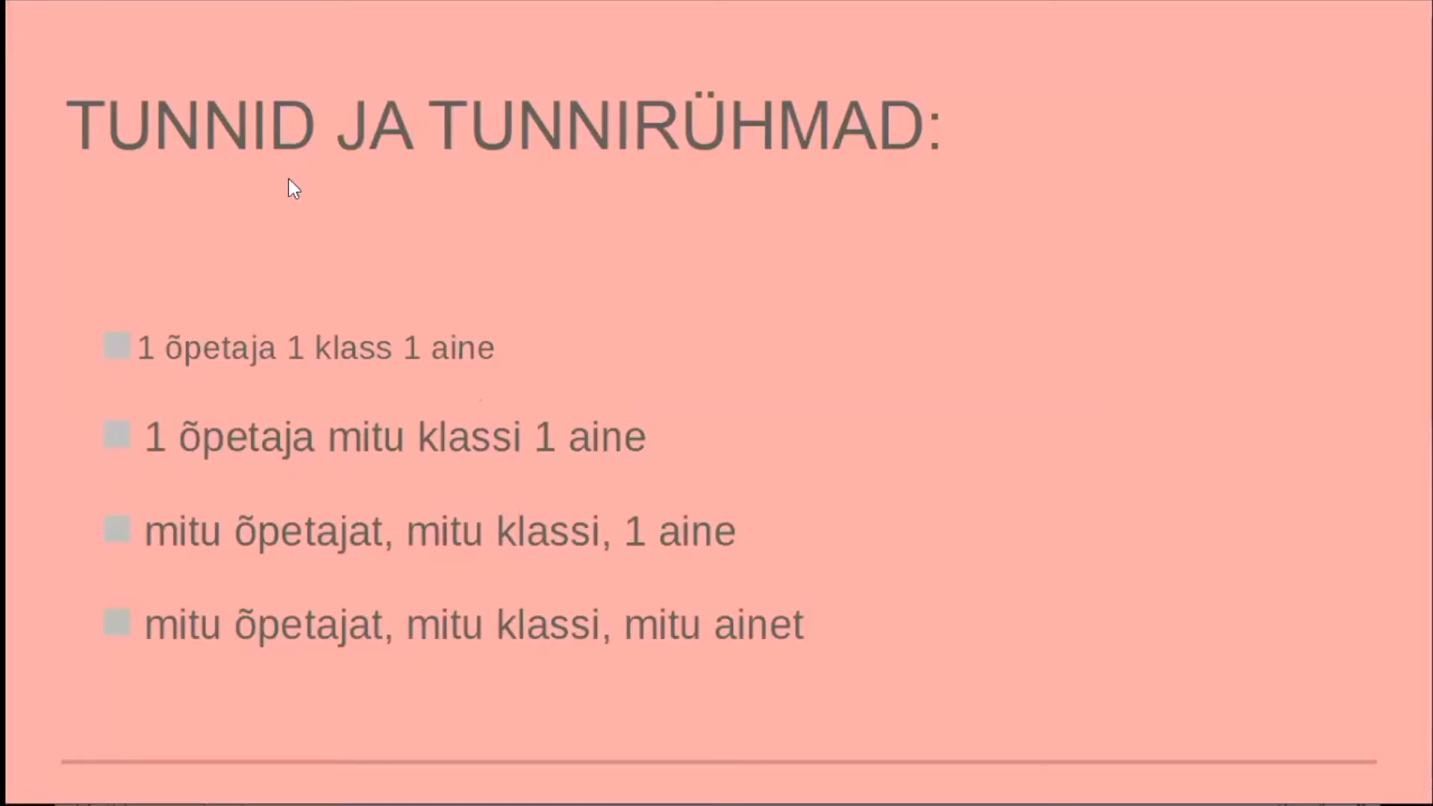
{"action": "left_click", "coordinate": [289, 177]}
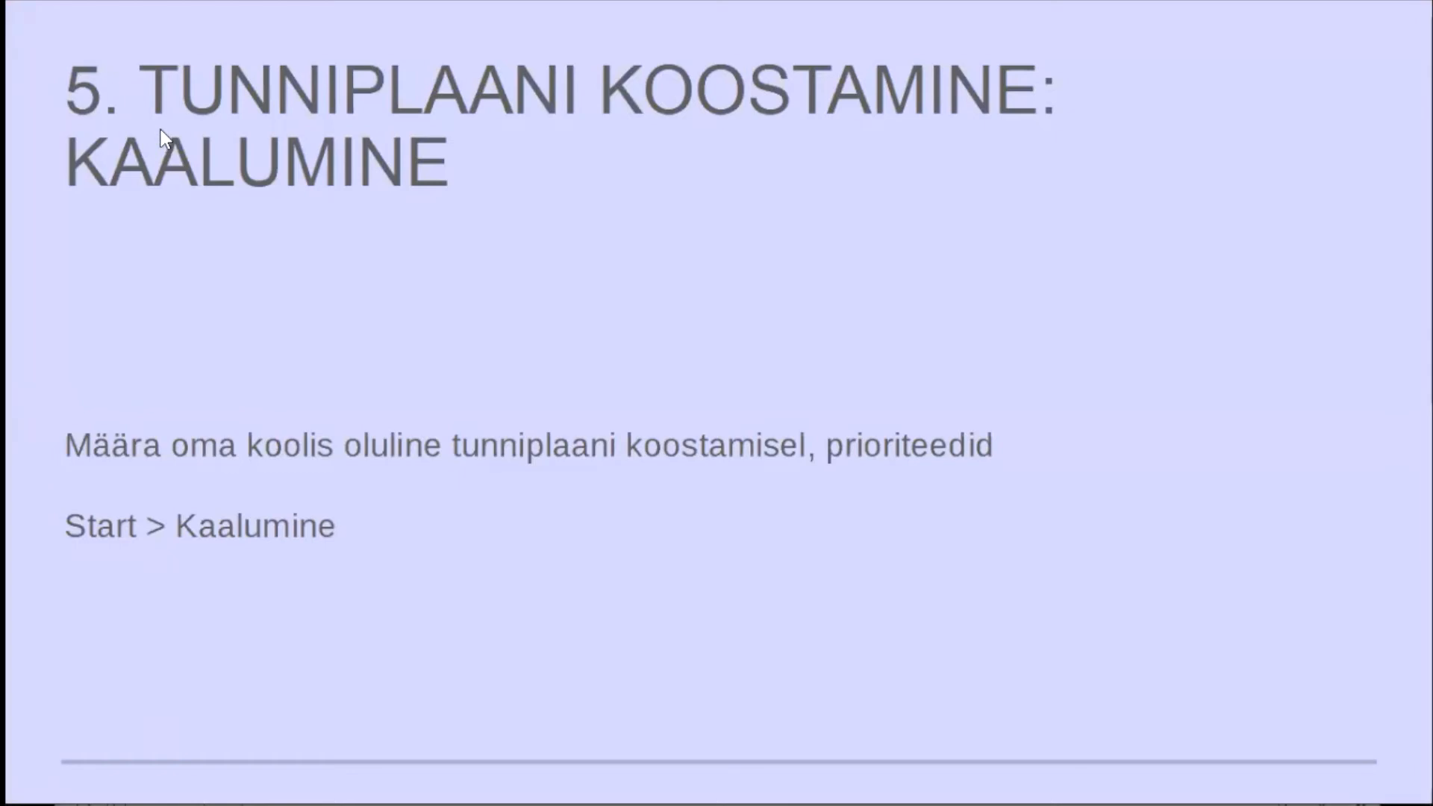
{"action": "key", "text": "Escape"}
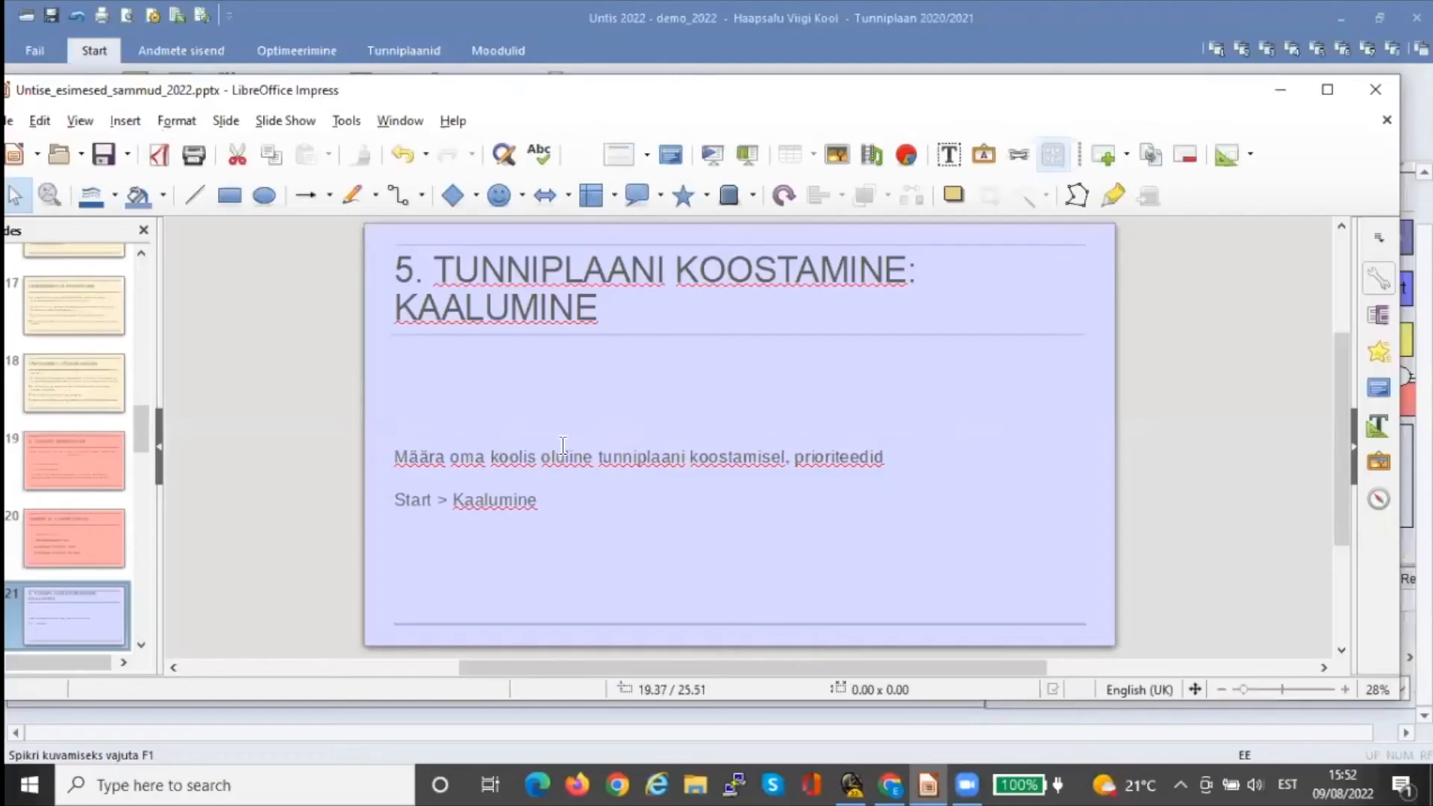
Switch to Untis, open the Kaalumine weighting settings and review the Klassid, Ained and Põhiained priorities
{"action": "left_click", "coordinate": [851, 783]}
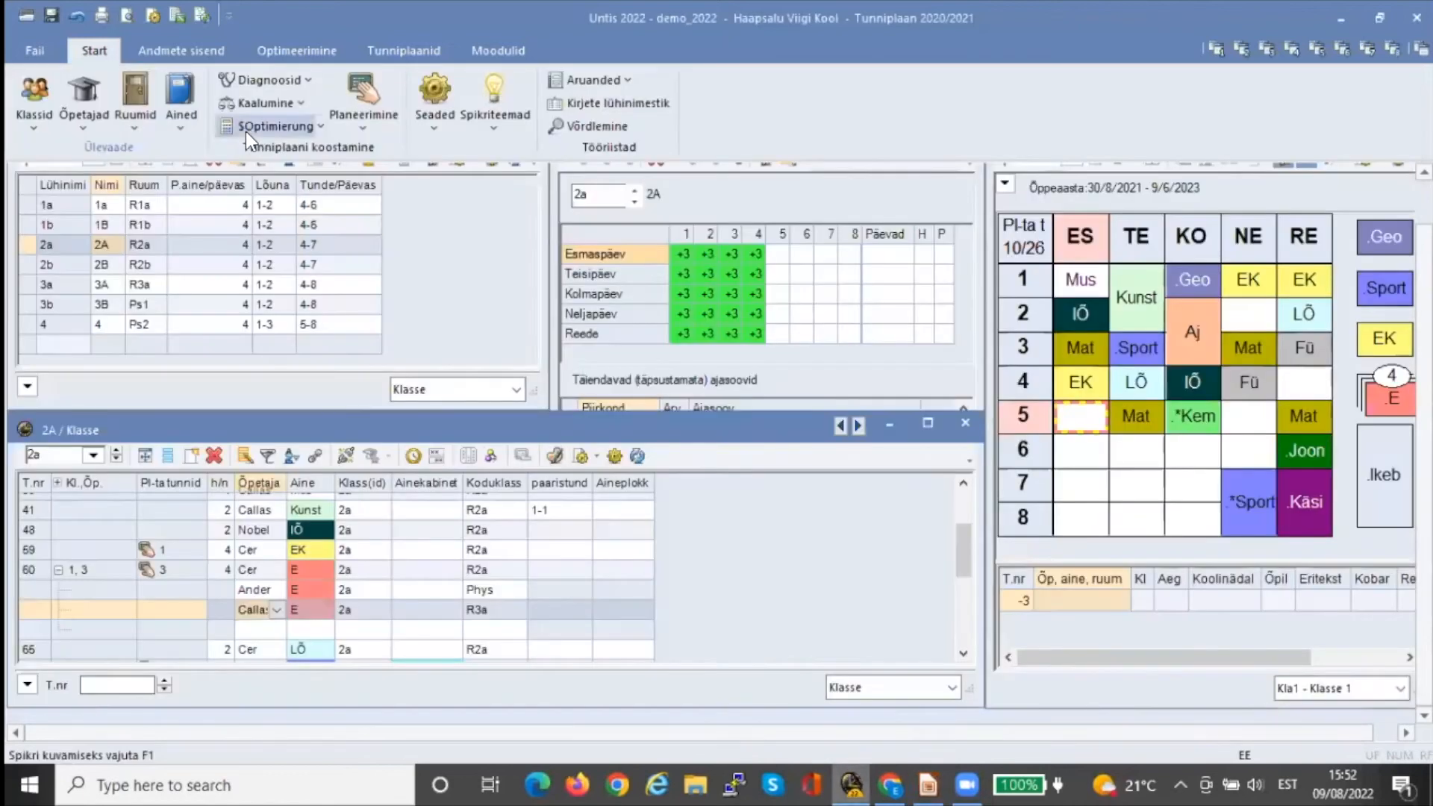
{"action": "left_click", "coordinate": [267, 103]}
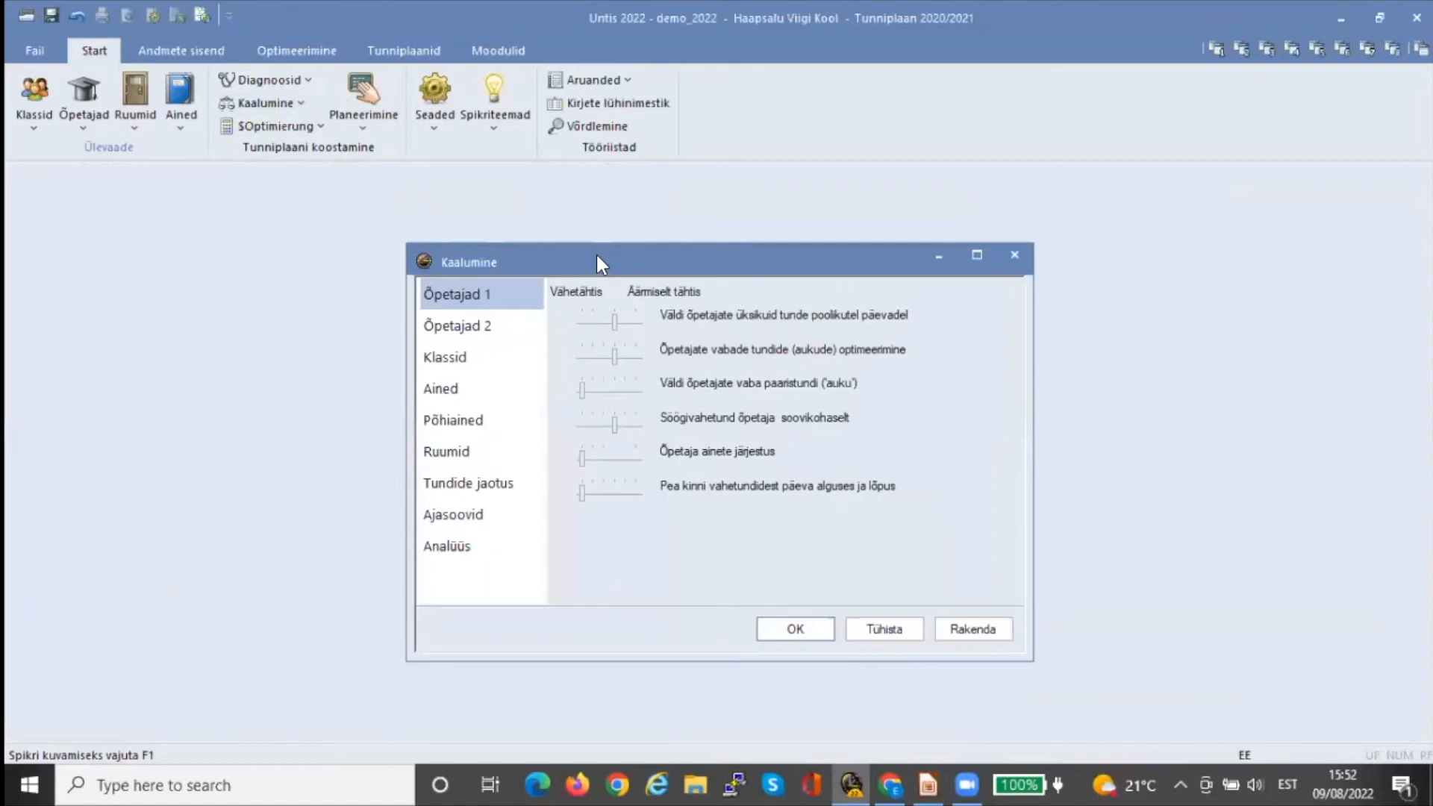
{"action": "left_click_drag", "start_coordinate": [598, 256], "coordinate": [522, 211]}
{"action": "left_click", "coordinate": [412, 306]}
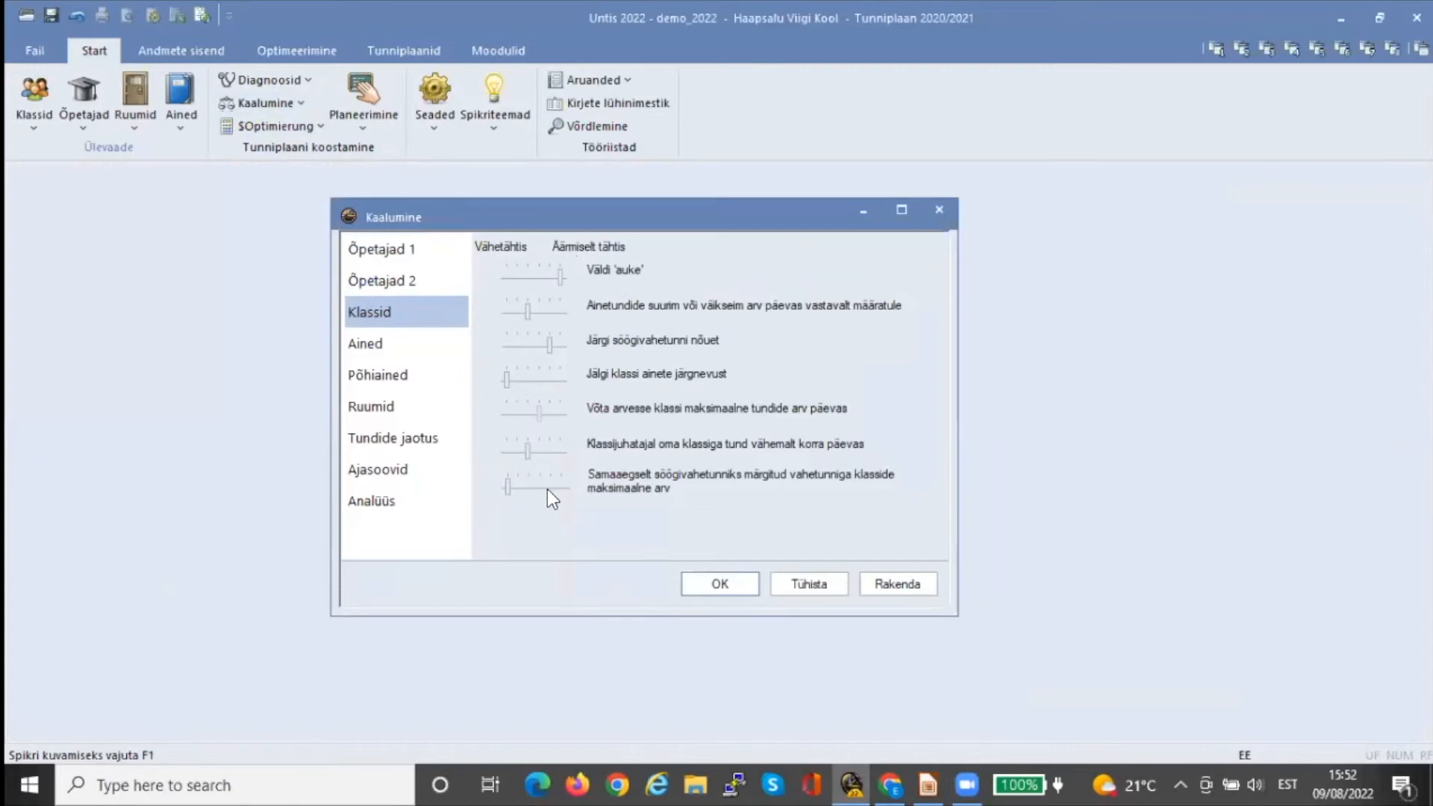
{"action": "left_click", "coordinate": [405, 347]}
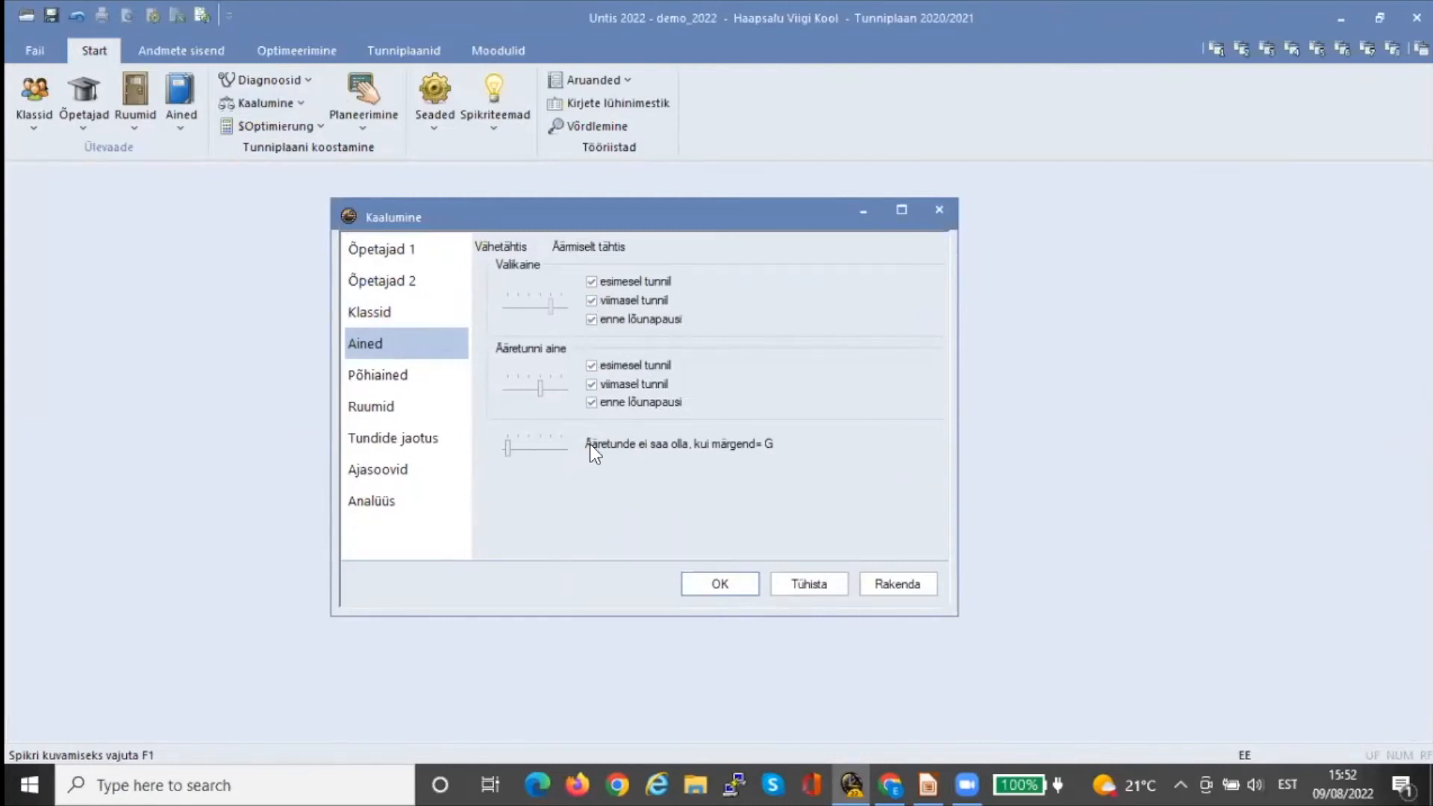
{"action": "left_click", "coordinate": [398, 369]}
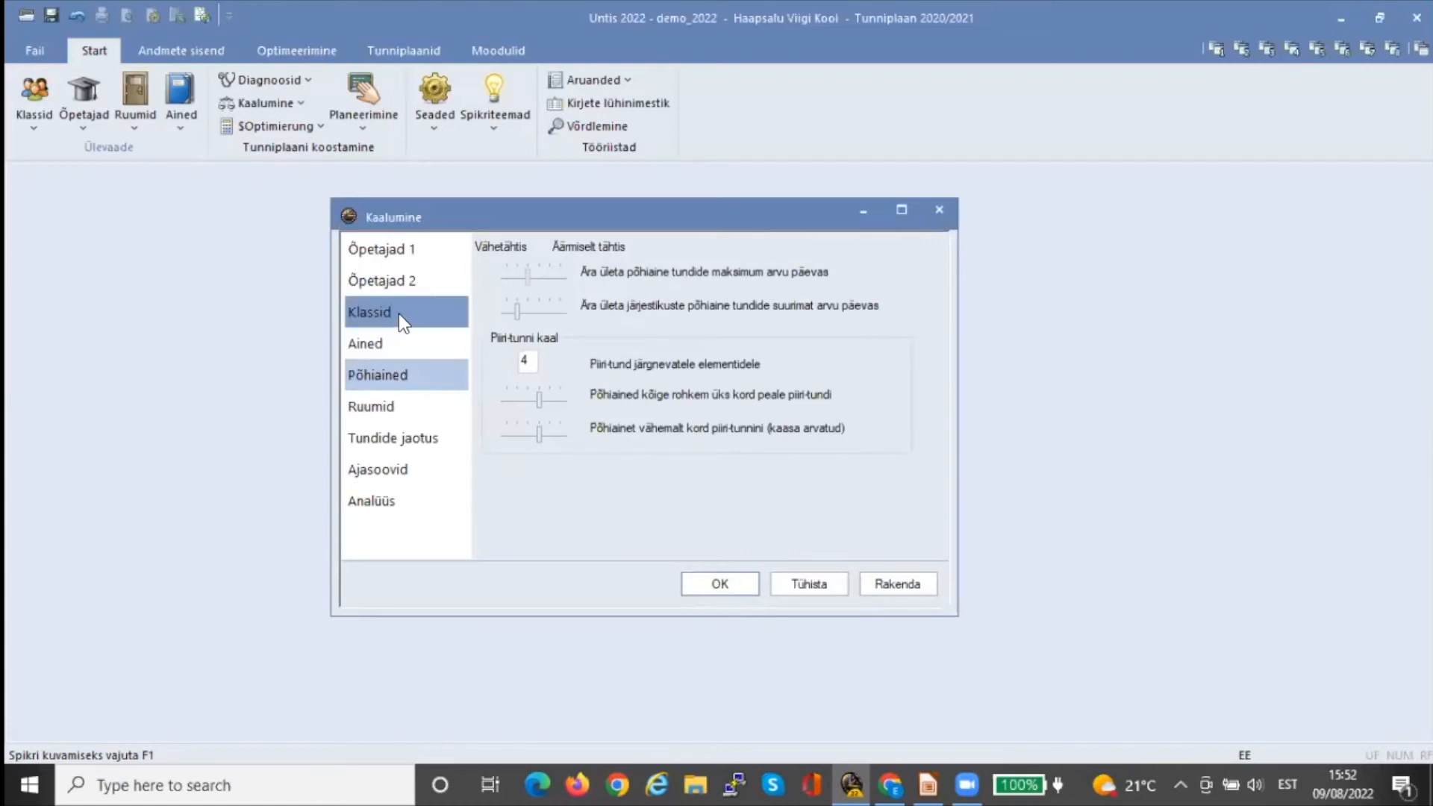
Review the weighting priorities for Õpetajad 1, Ruumid, Tundide jaotus and Ajasoovid
{"action": "left_click", "coordinate": [404, 244]}
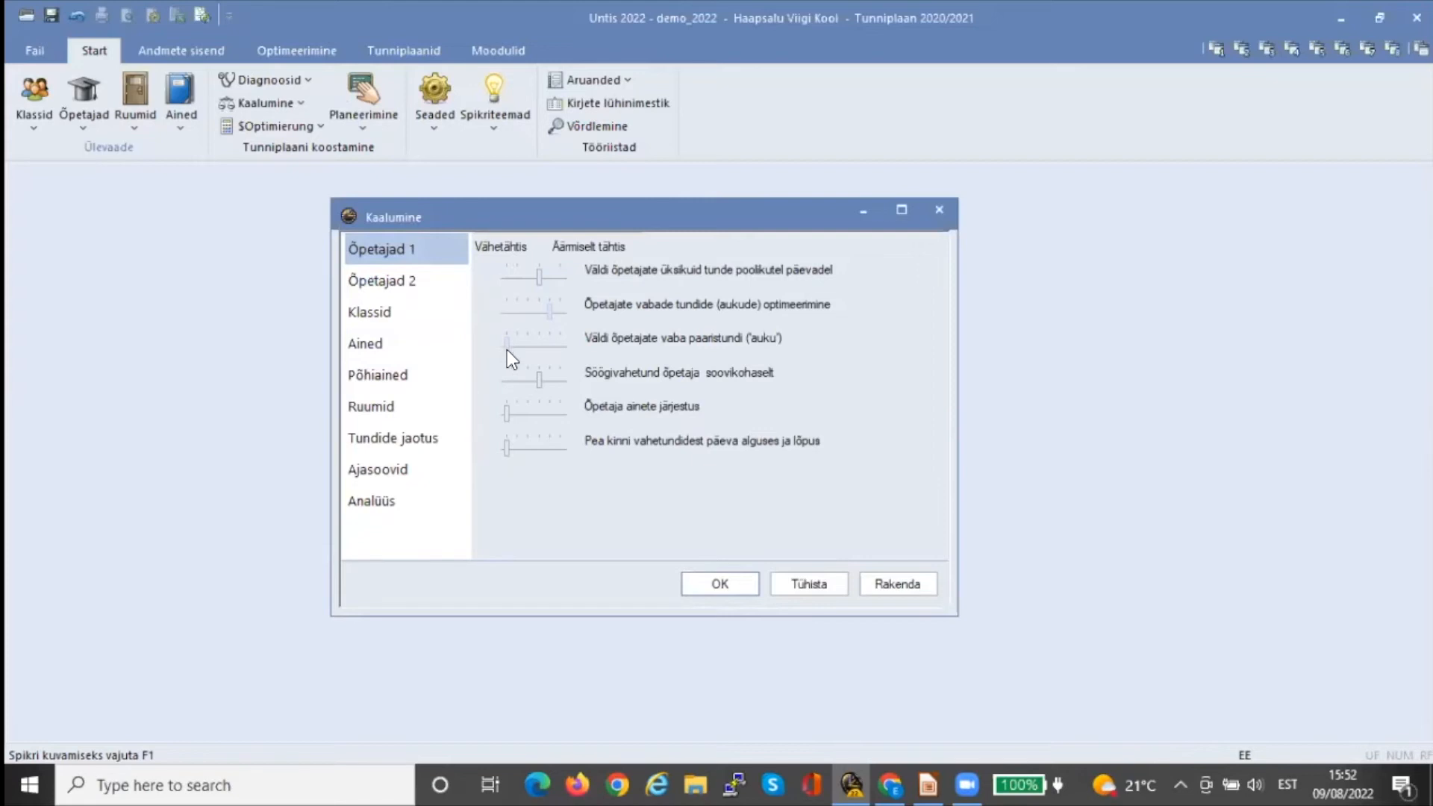
{"action": "left_click", "coordinate": [403, 408]}
{"action": "left_click", "coordinate": [396, 434]}
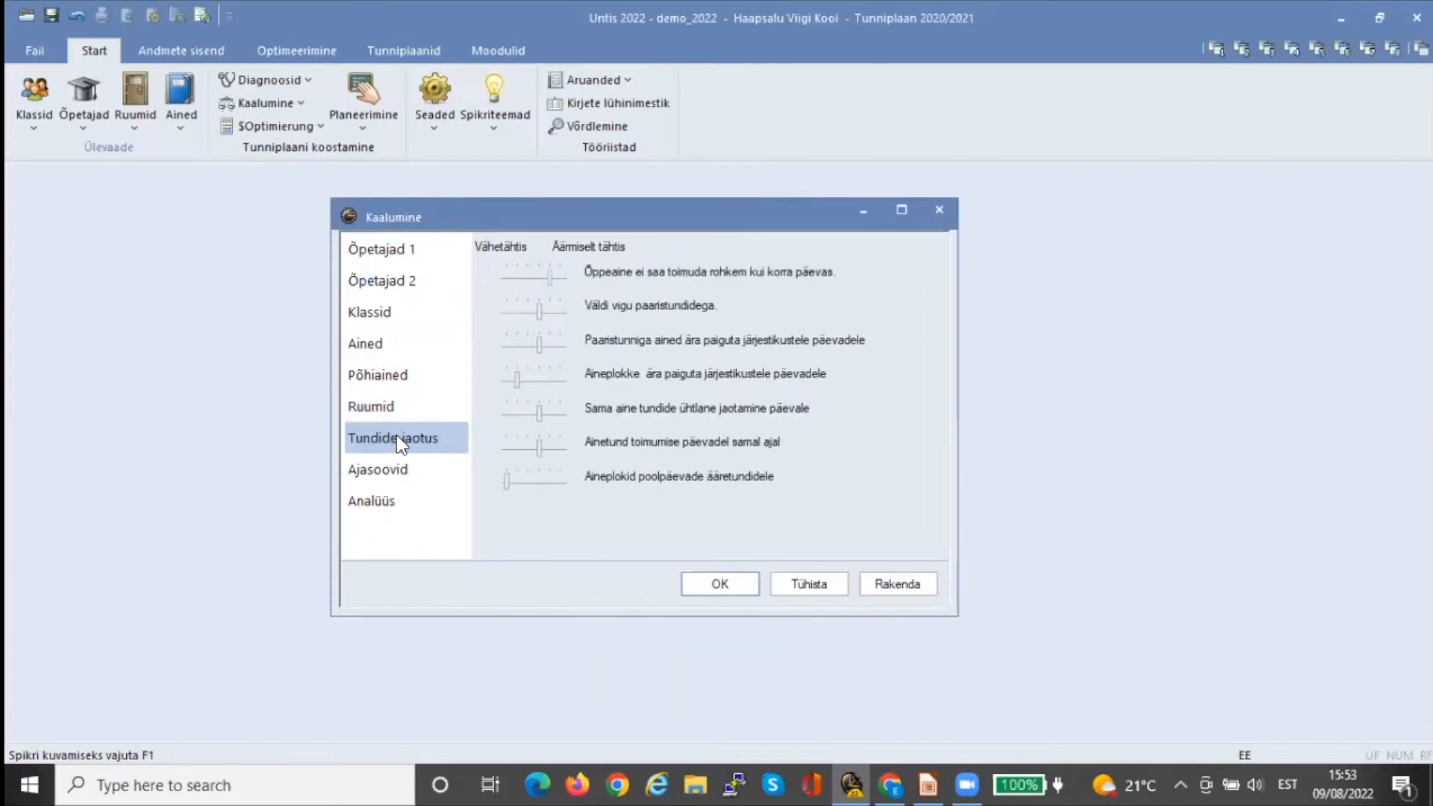
{"action": "left_click", "coordinate": [398, 472]}
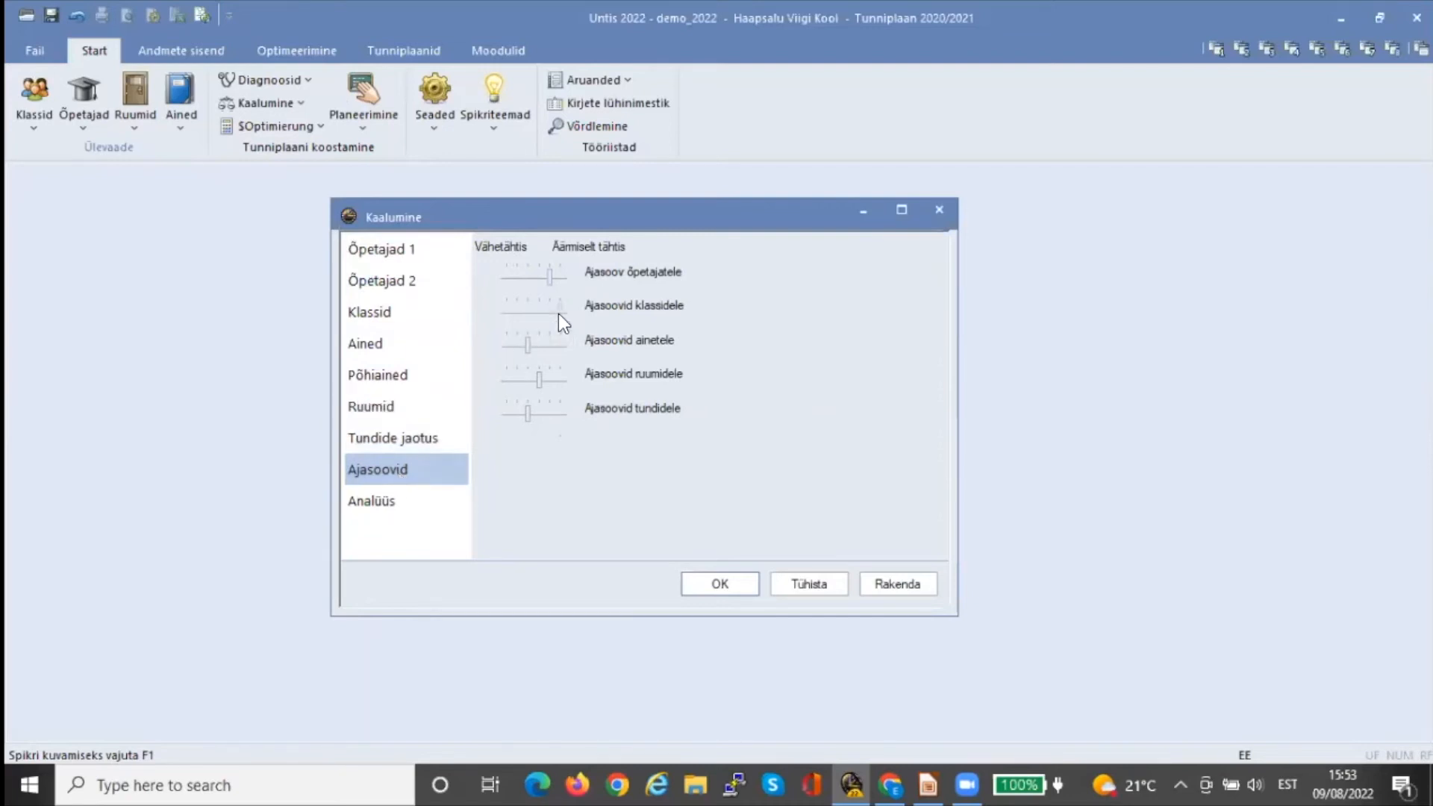
Examine which criteria make up the bars of the Analüüs weighting chart, close Kaalumine and return to the Impress presentation
{"action": "left_click", "coordinate": [358, 500]}
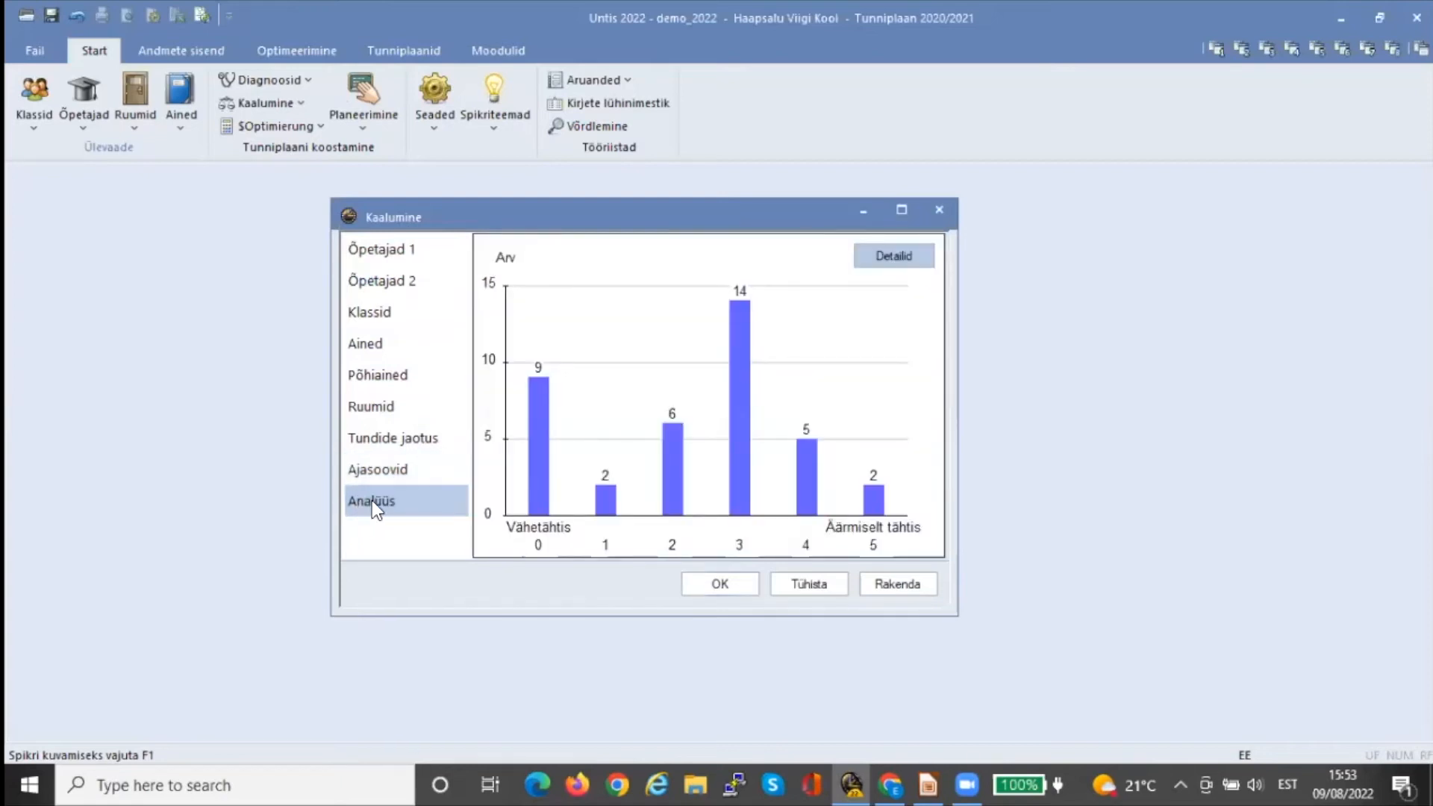
{"action": "mouse_move", "coordinate": [870, 505]}
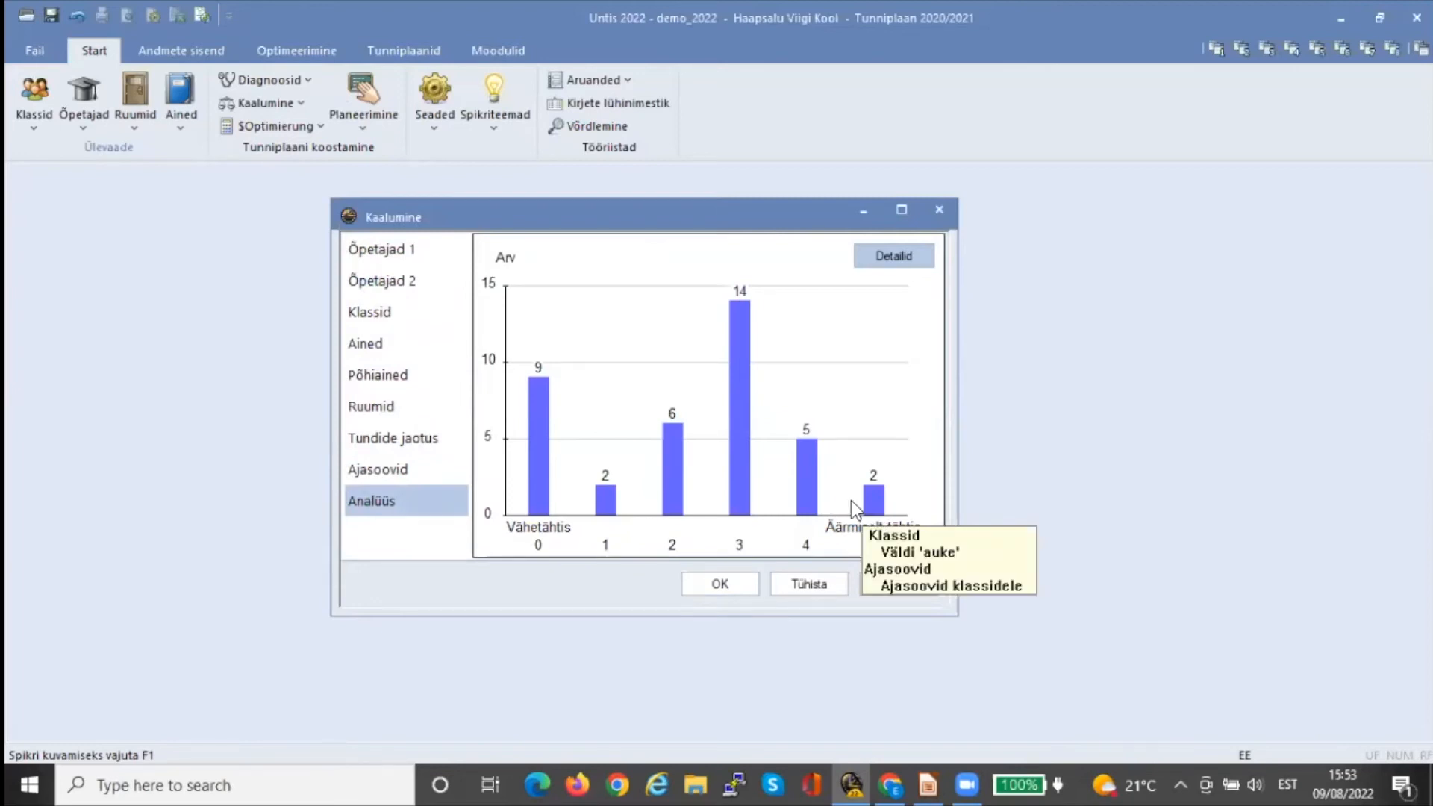
{"action": "mouse_move", "coordinate": [799, 486]}
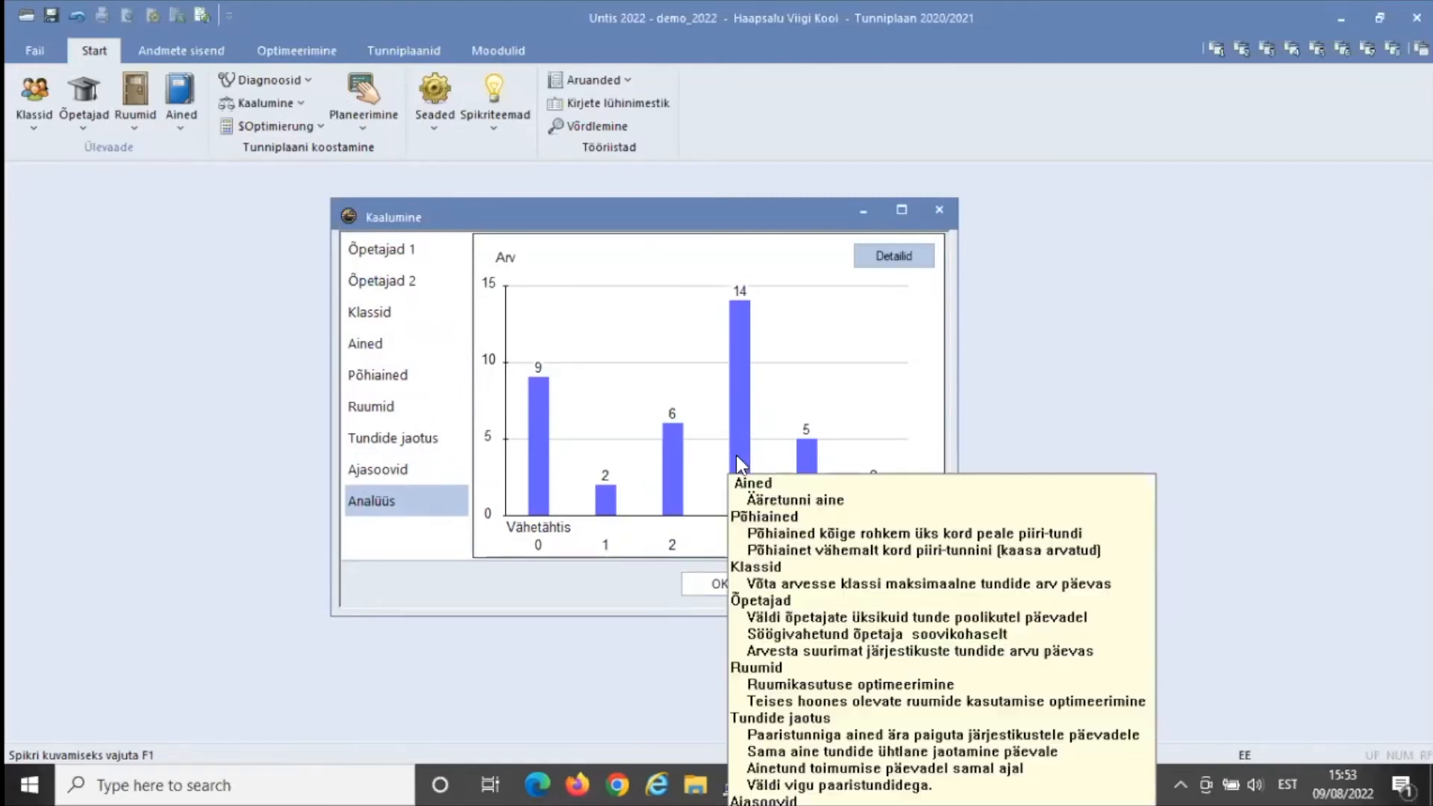
{"action": "mouse_move", "coordinate": [529, 464]}
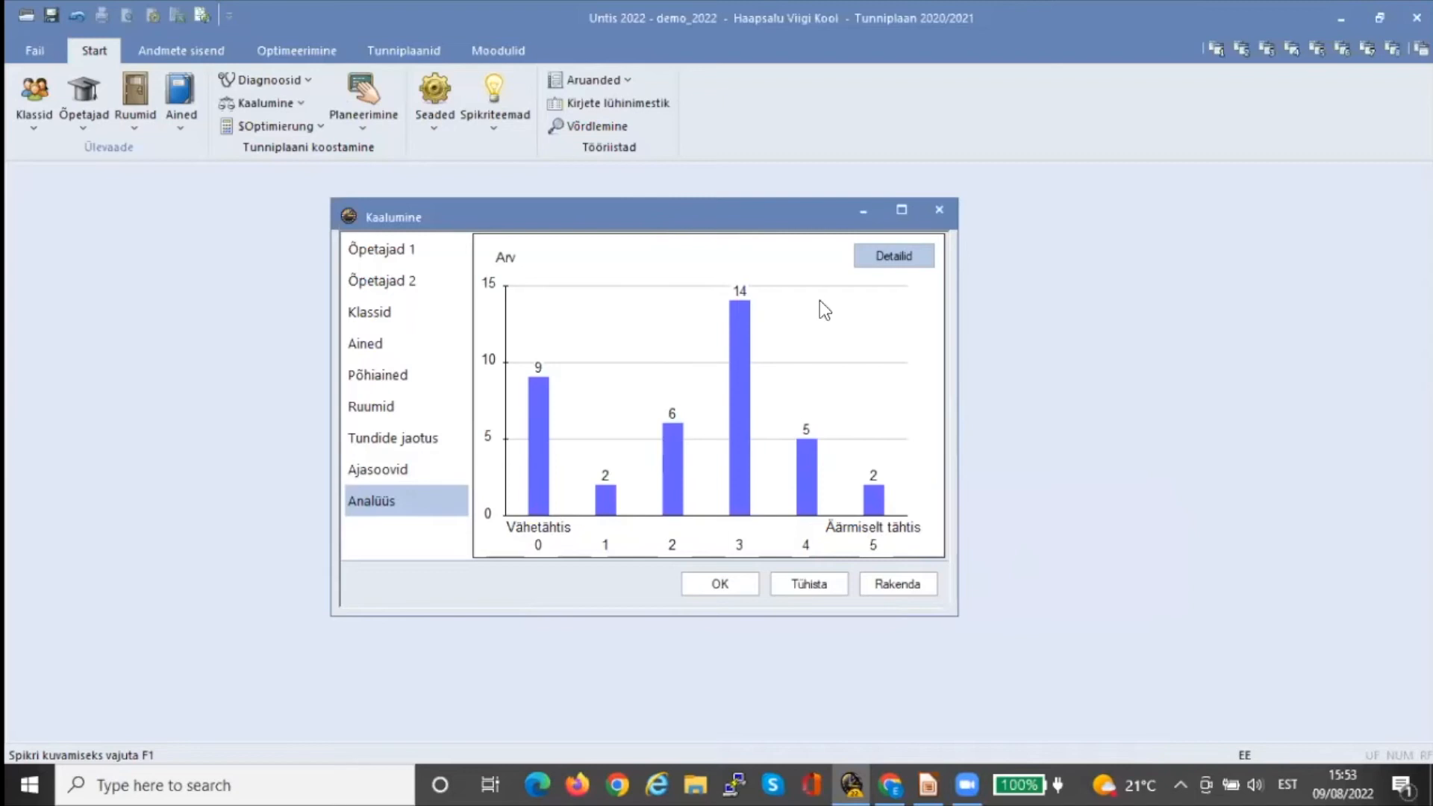
{"action": "left_click", "coordinate": [935, 211]}
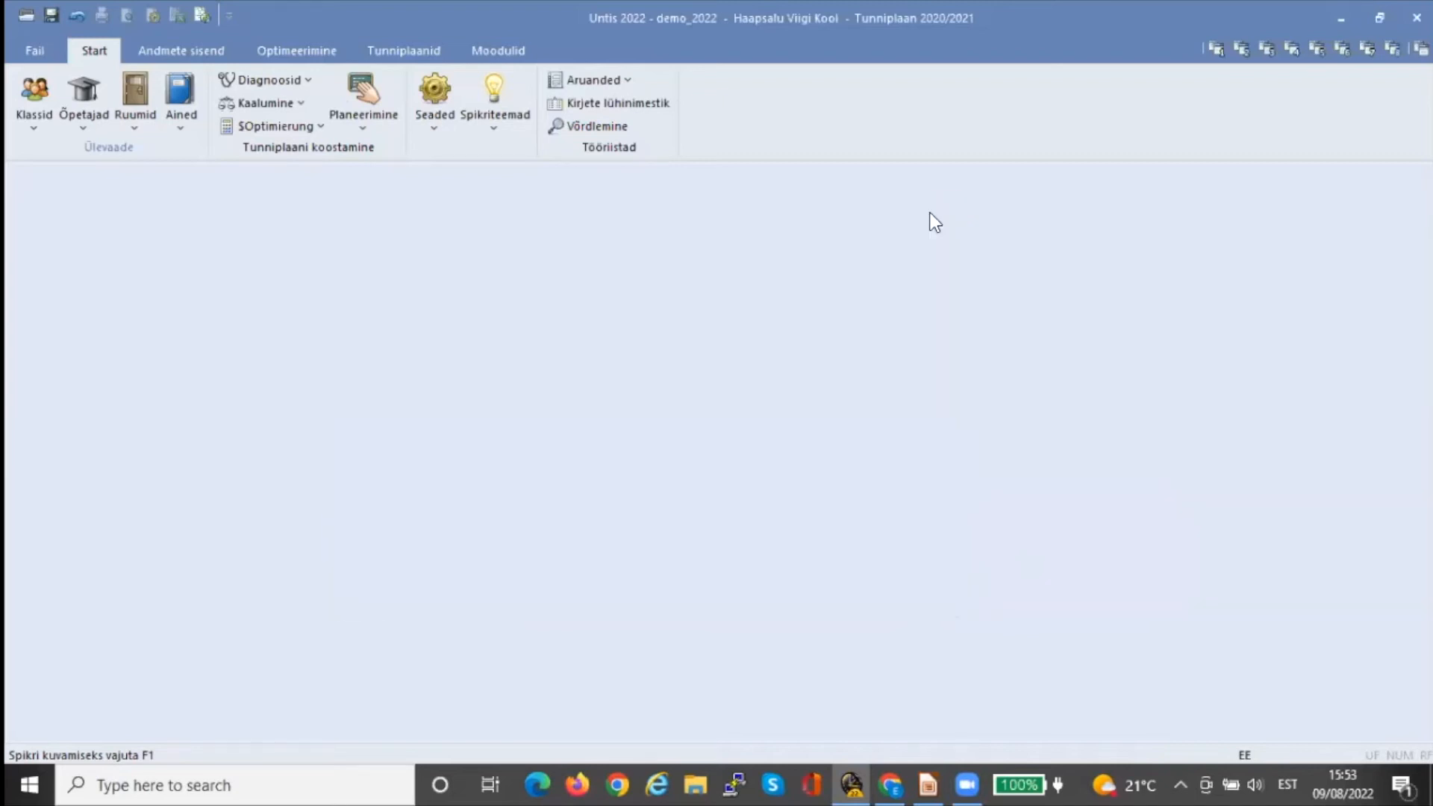
{"action": "left_click", "coordinate": [928, 784]}
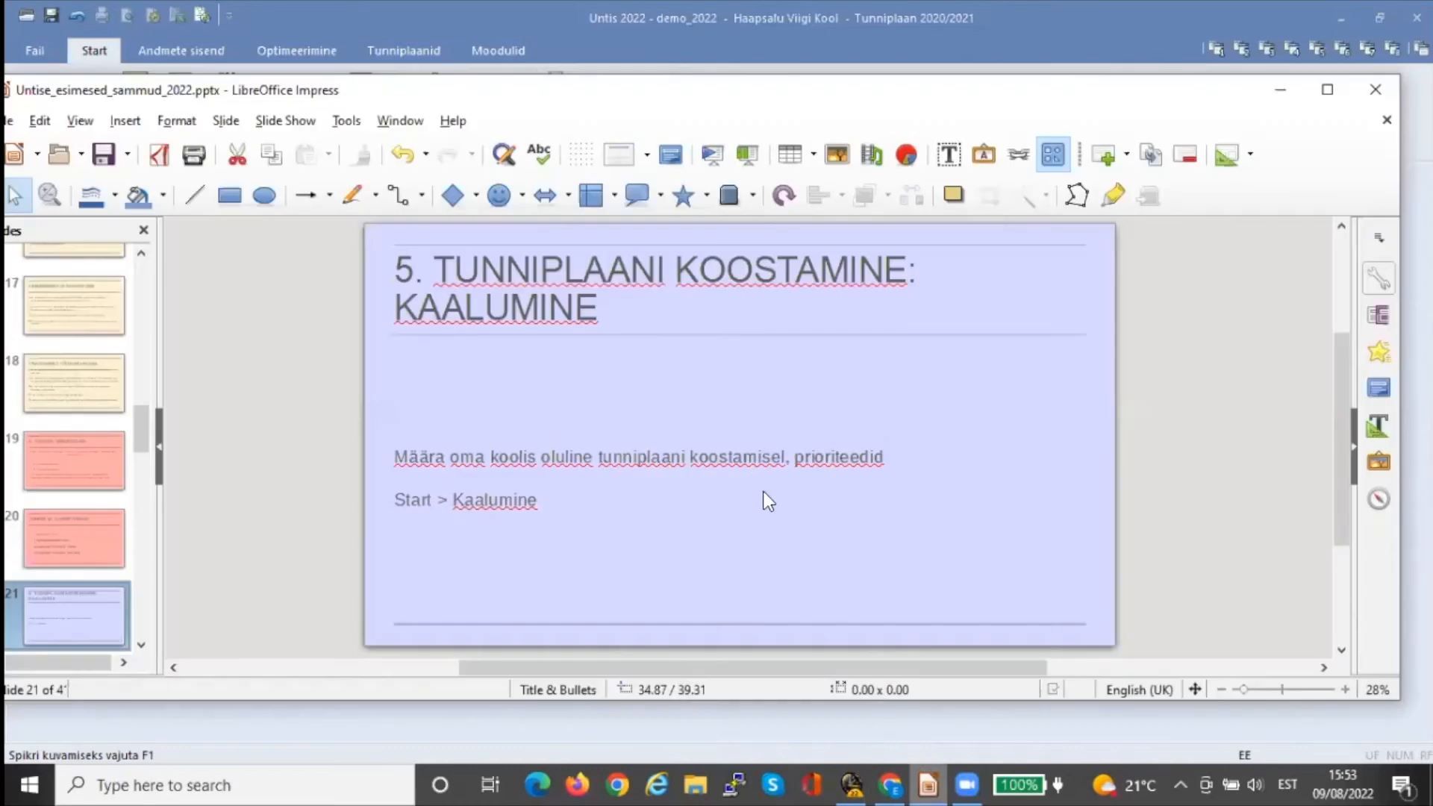
Present the slides from the current one through the Tunniplaani diagnoos slide, and end the slide show
{"action": "left_click", "coordinate": [309, 122]}
{"action": "left_click", "coordinate": [309, 176]}
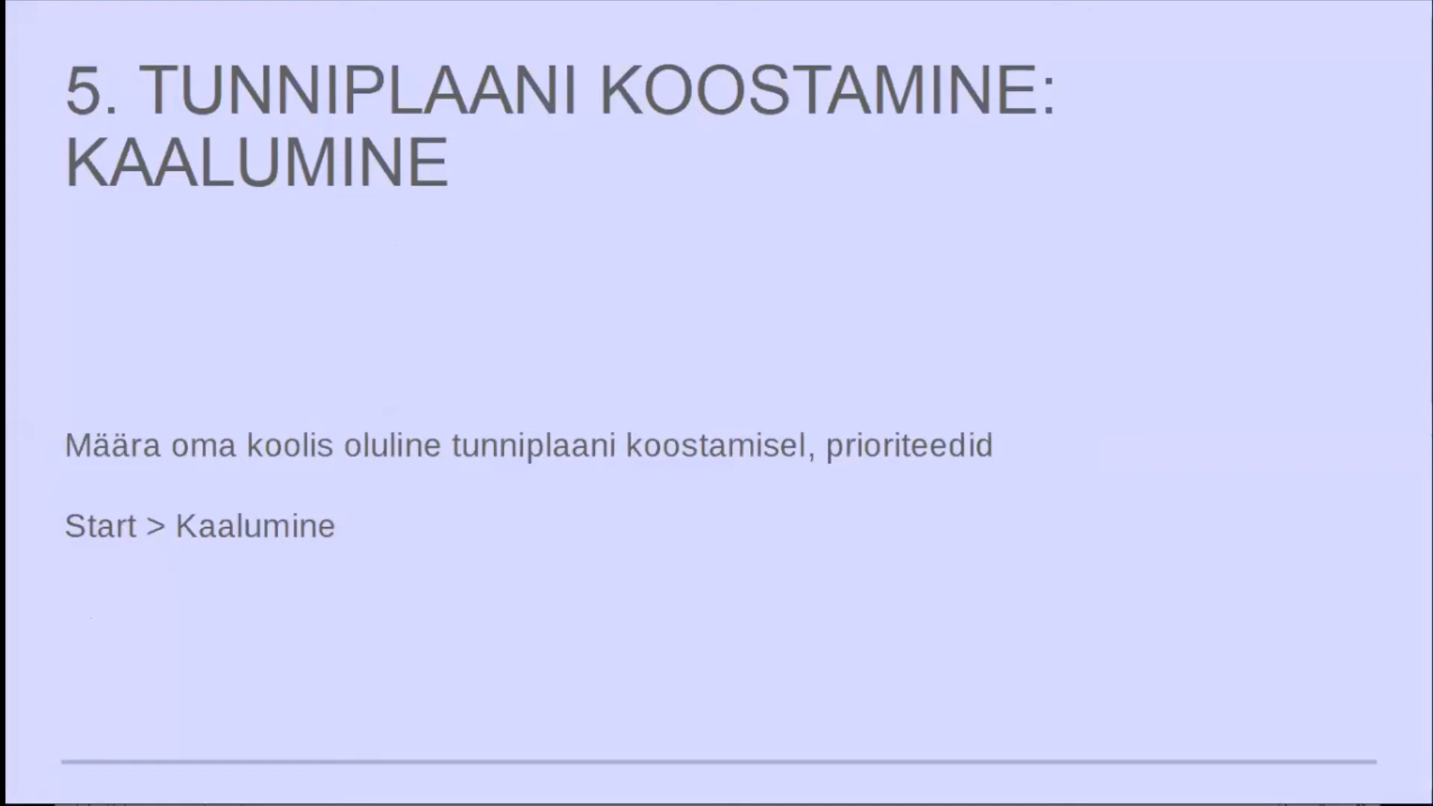
{"action": "key", "text": "Right"}
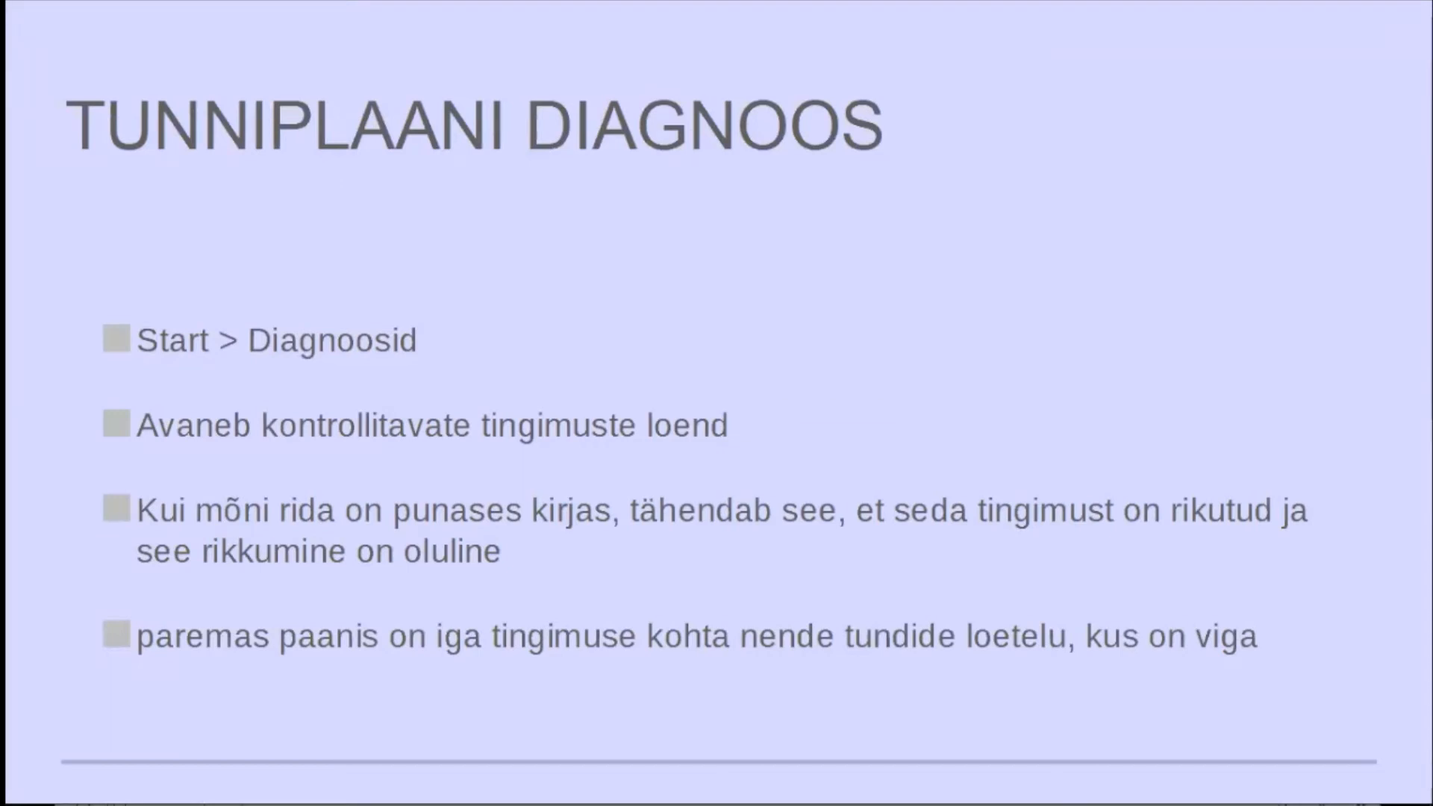
{"action": "key", "text": "Escape"}
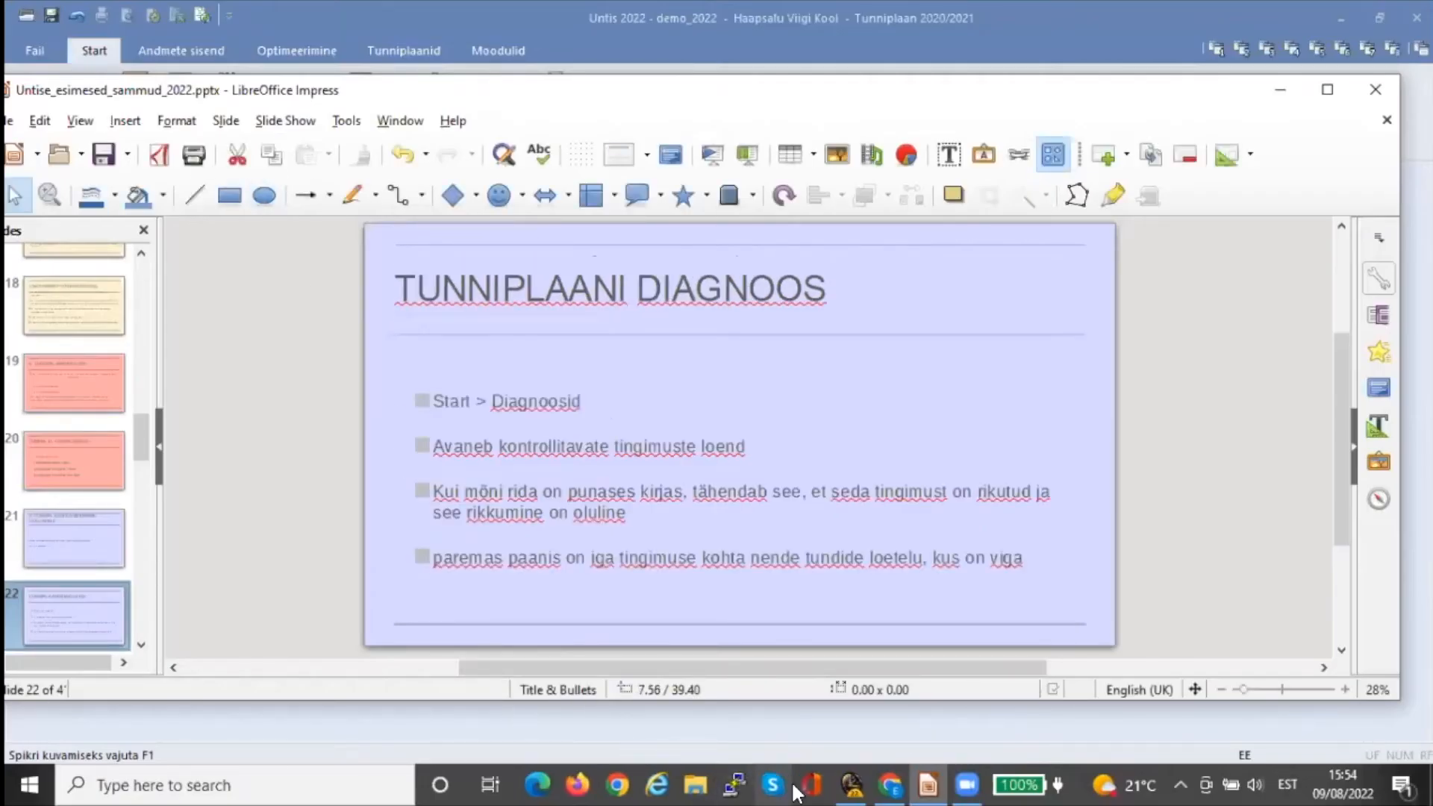
Switch to Untis, open the timetable diagnosis, and examine the Plaanimata tunnid list, including lessons 30 and 54
{"action": "left_click", "coordinate": [852, 785]}
{"action": "left_click", "coordinate": [288, 84]}
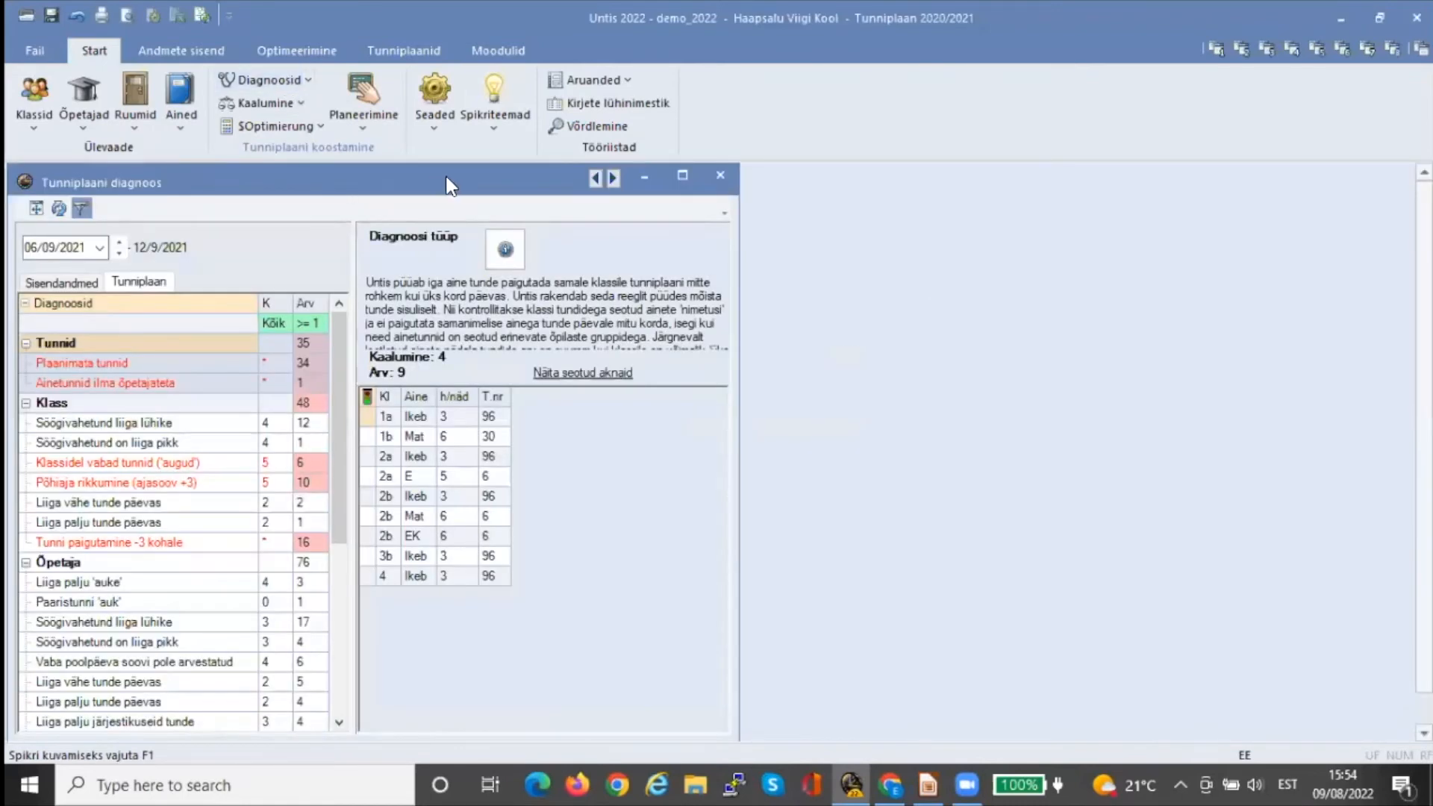
{"action": "left_click_drag", "start_coordinate": [447, 178], "coordinate": [519, 178]}
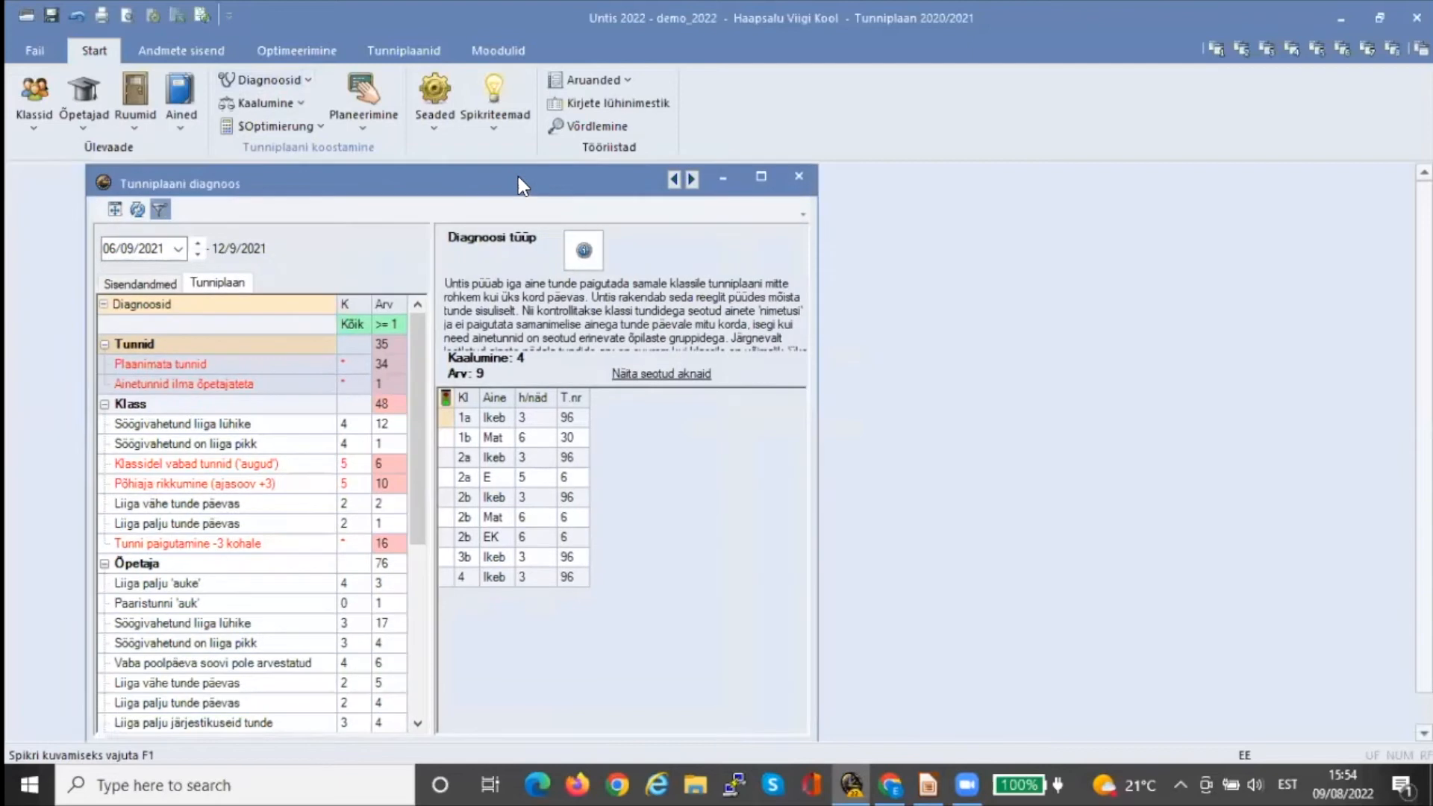
{"action": "left_click", "coordinate": [187, 365]}
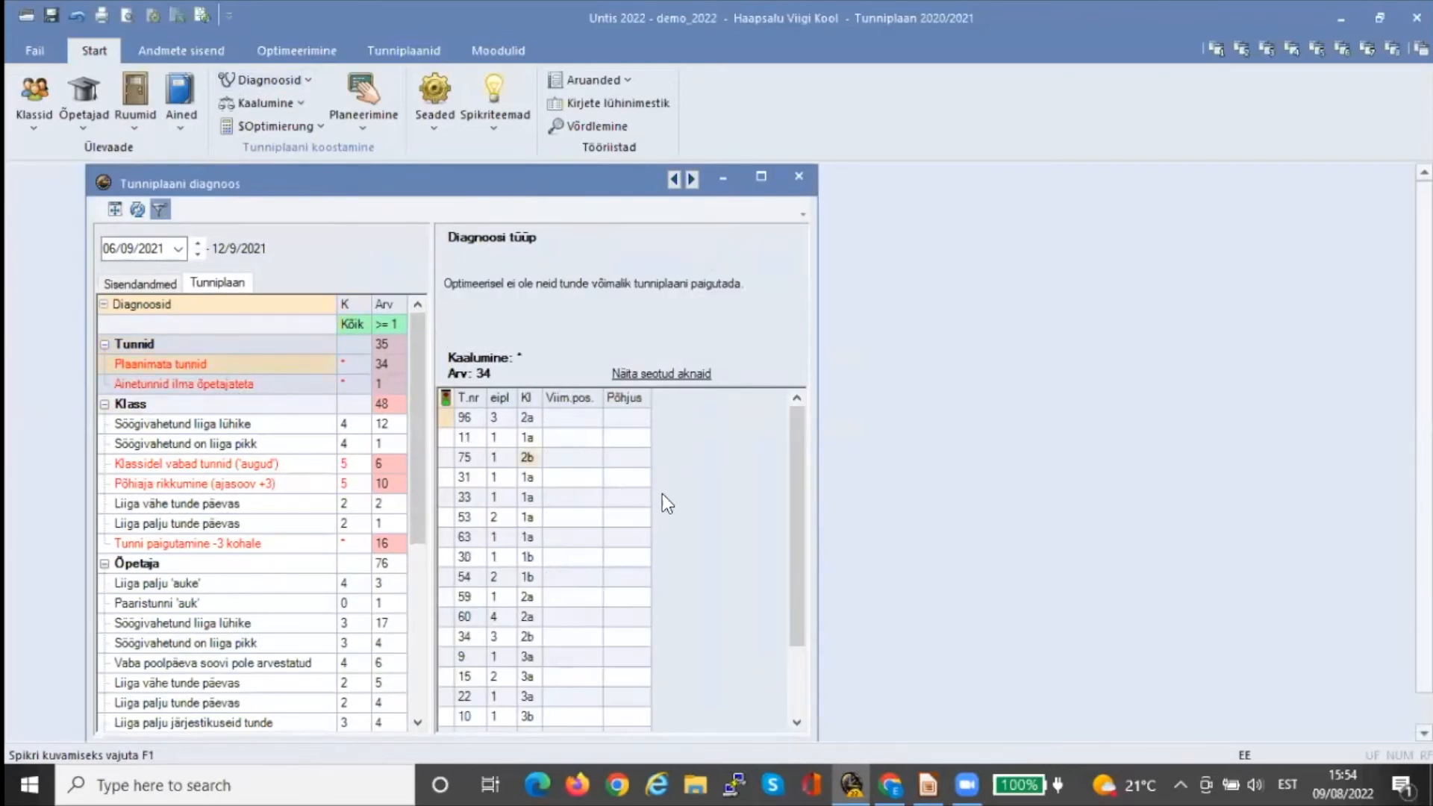
{"action": "left_click_drag", "start_coordinate": [795, 512], "coordinate": [803, 609]}
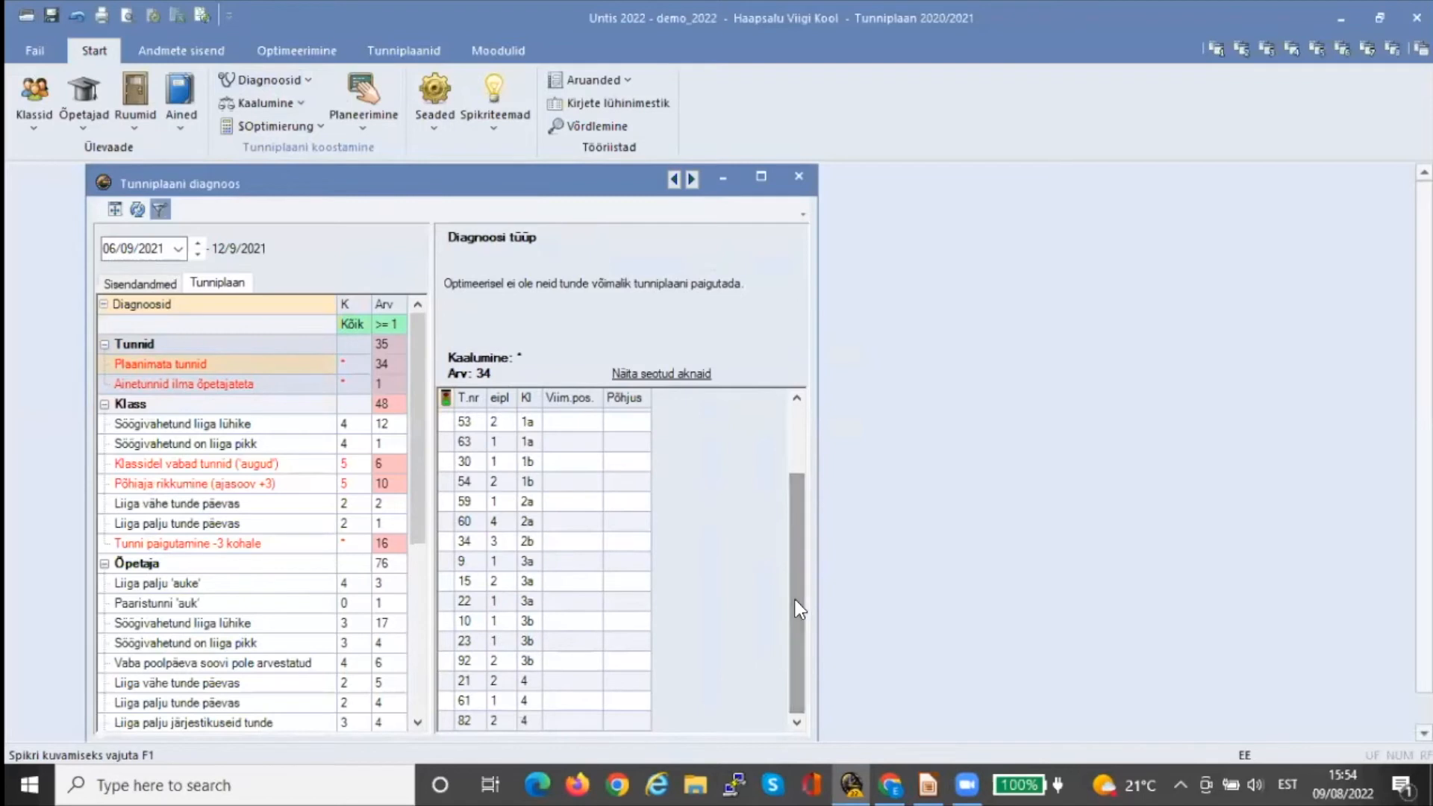
{"action": "left_click", "coordinate": [465, 463]}
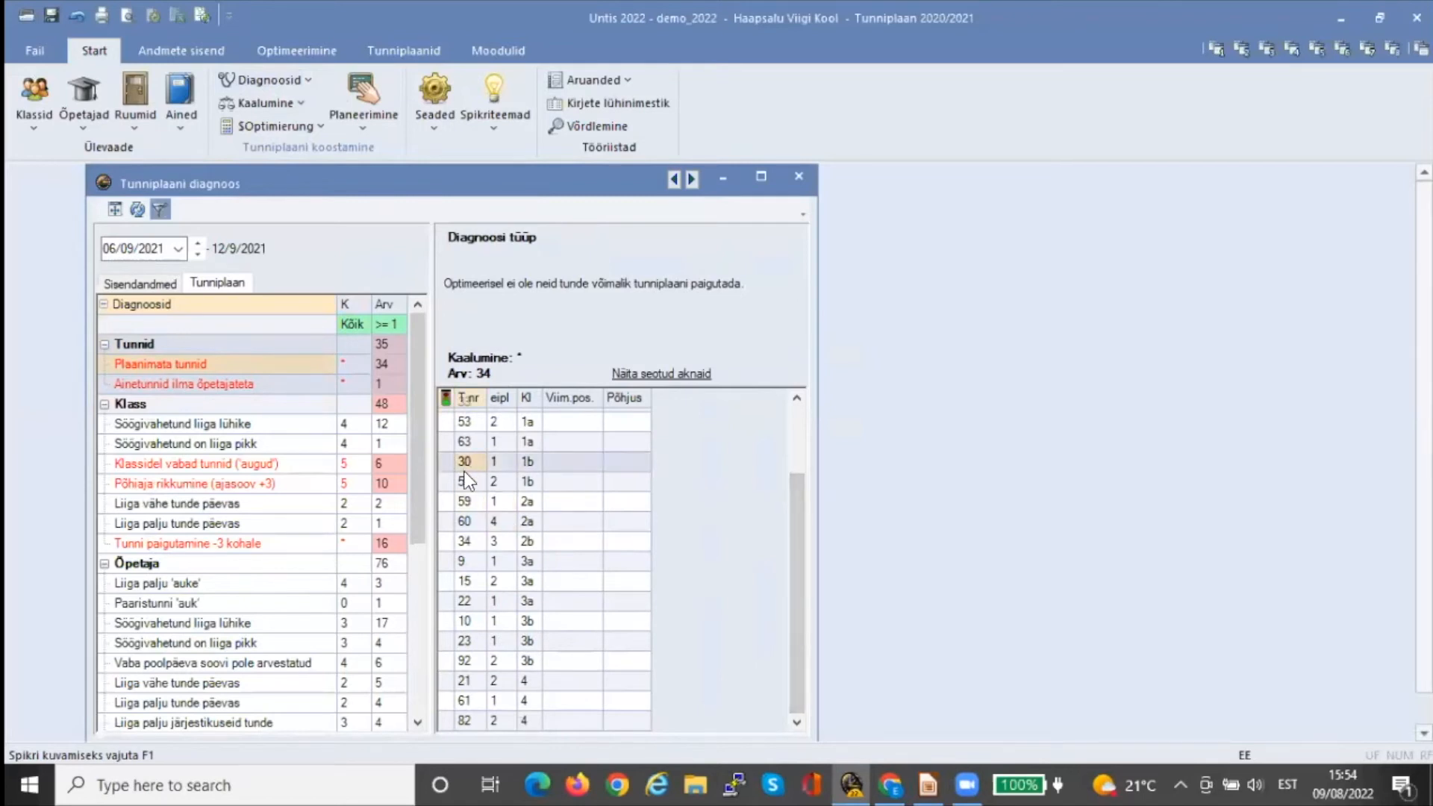
{"action": "left_click", "coordinate": [467, 484]}
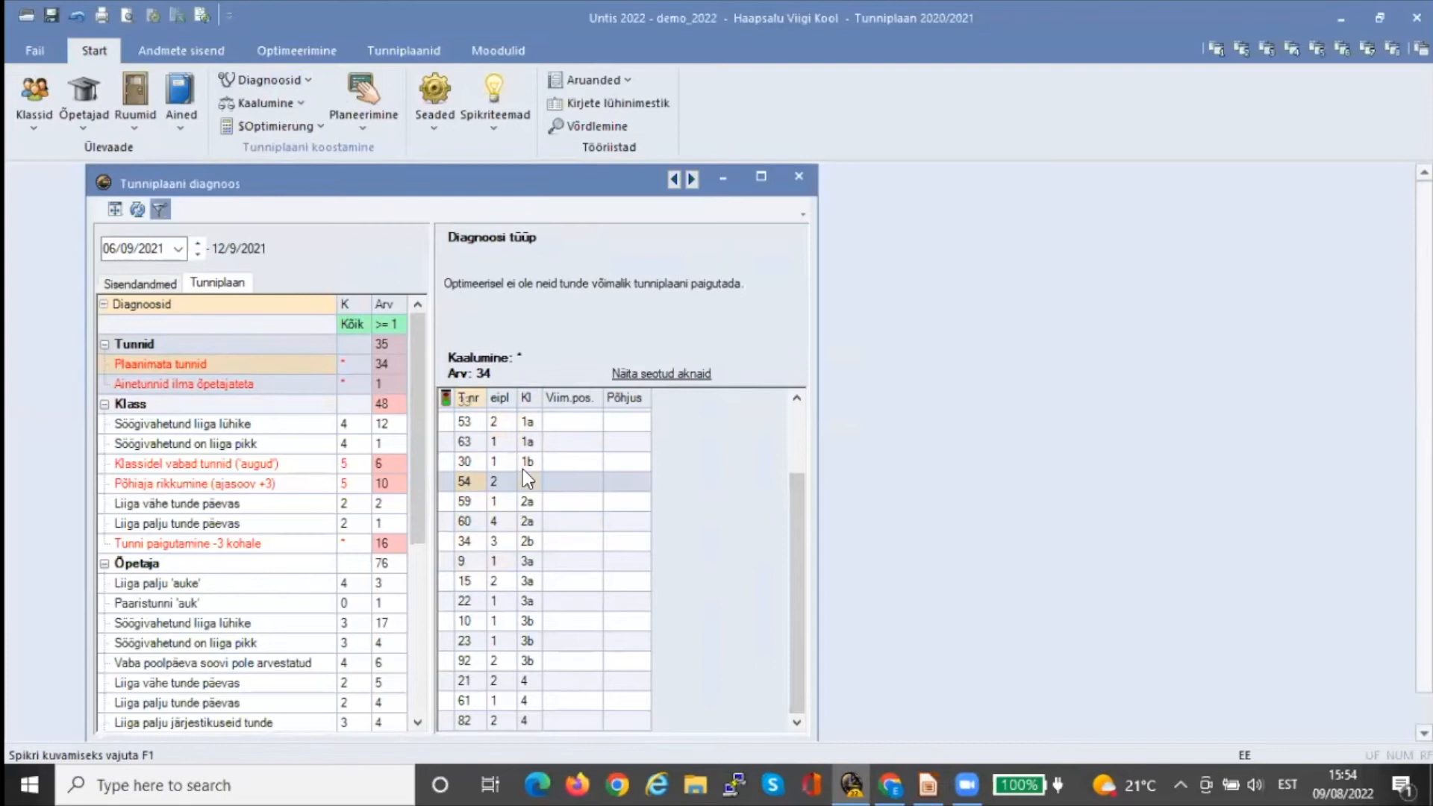
Examine the diagnoses for lessons without a teacher, free periods of classes, and core time violations (ajasoov +3)
{"action": "left_click", "coordinate": [230, 383]}
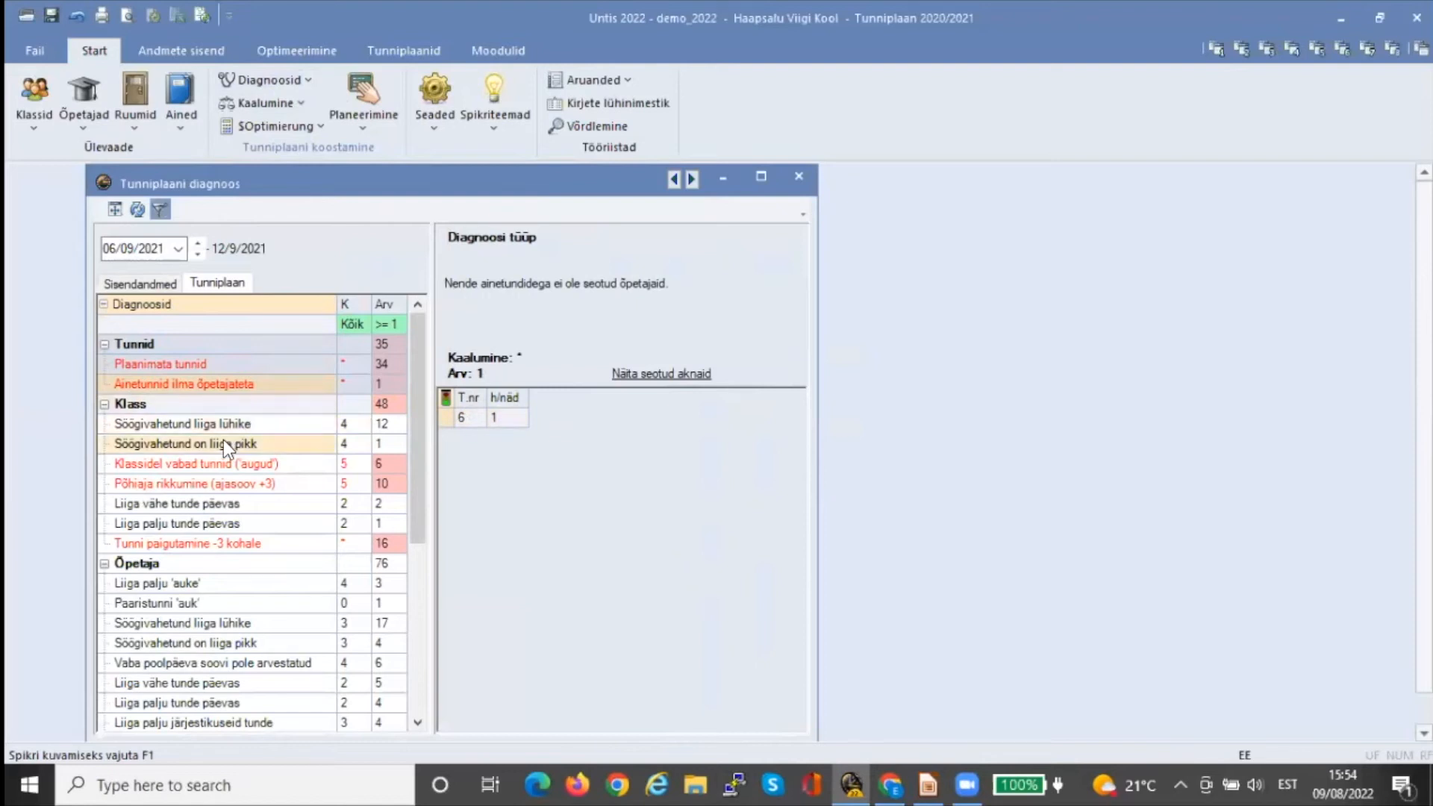
{"action": "left_click", "coordinate": [218, 465]}
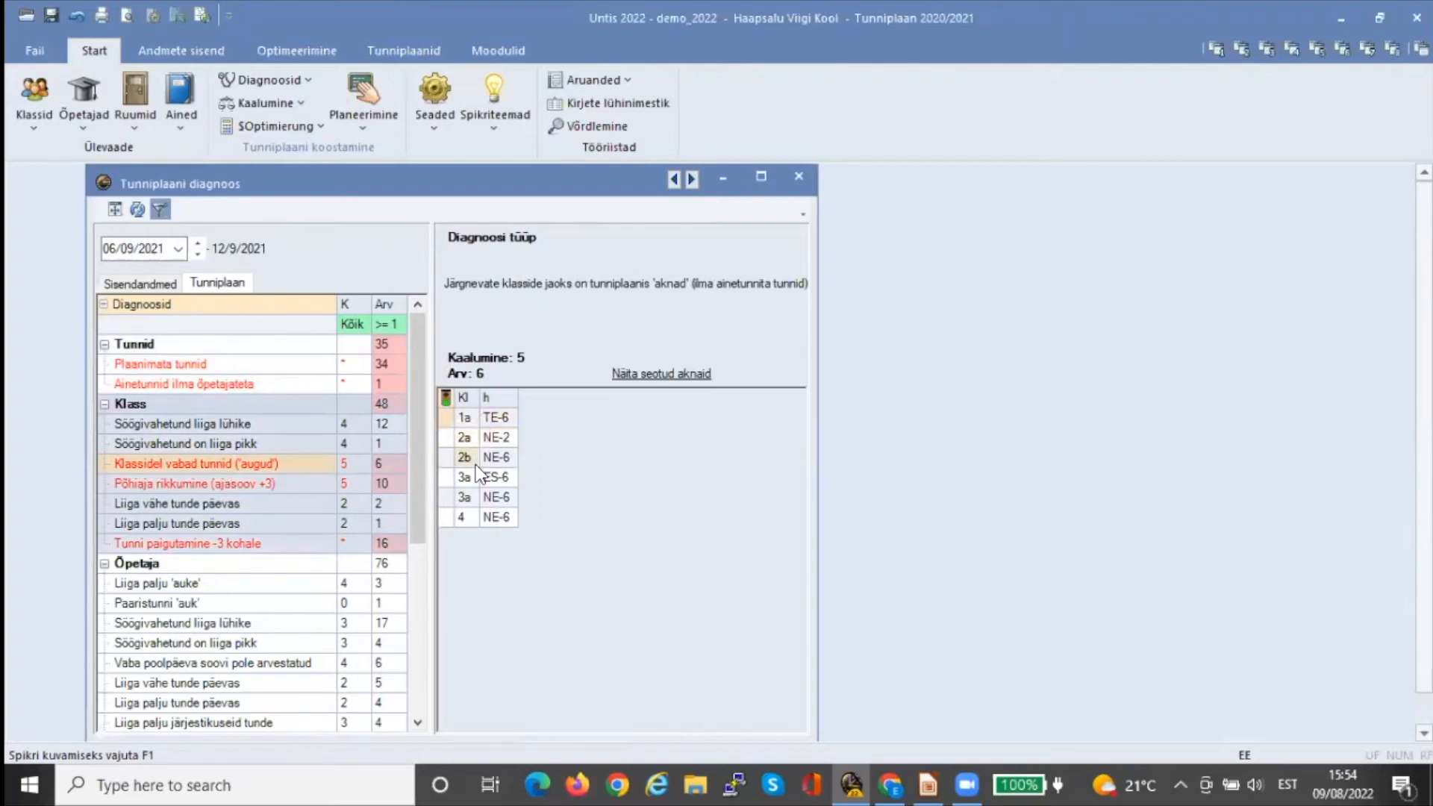
{"action": "left_click", "coordinate": [221, 486]}
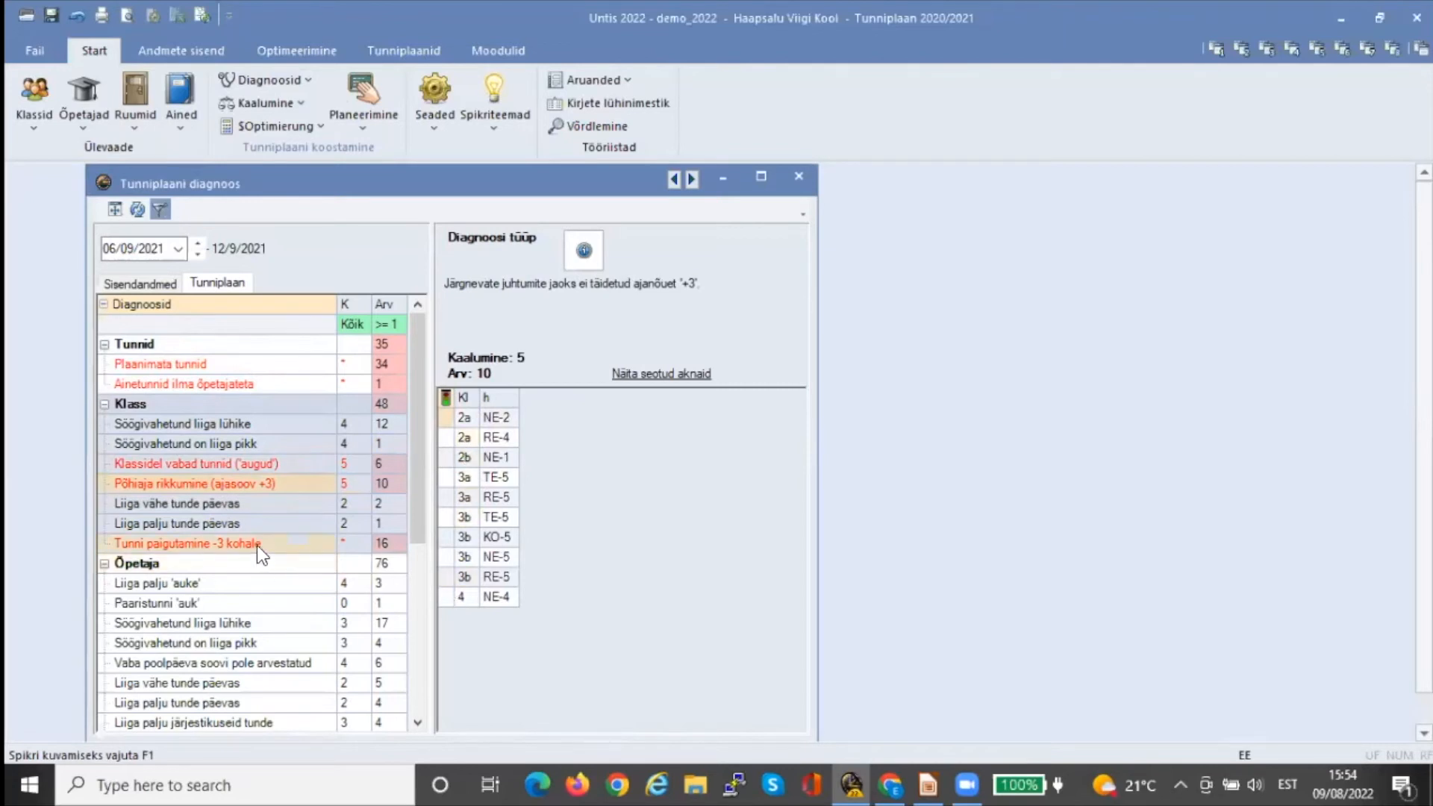
Examine the input data diagnoses for classes with more requested lessons than possible and for lessons blocked by the +3 piirang
{"action": "left_click", "coordinate": [160, 285]}
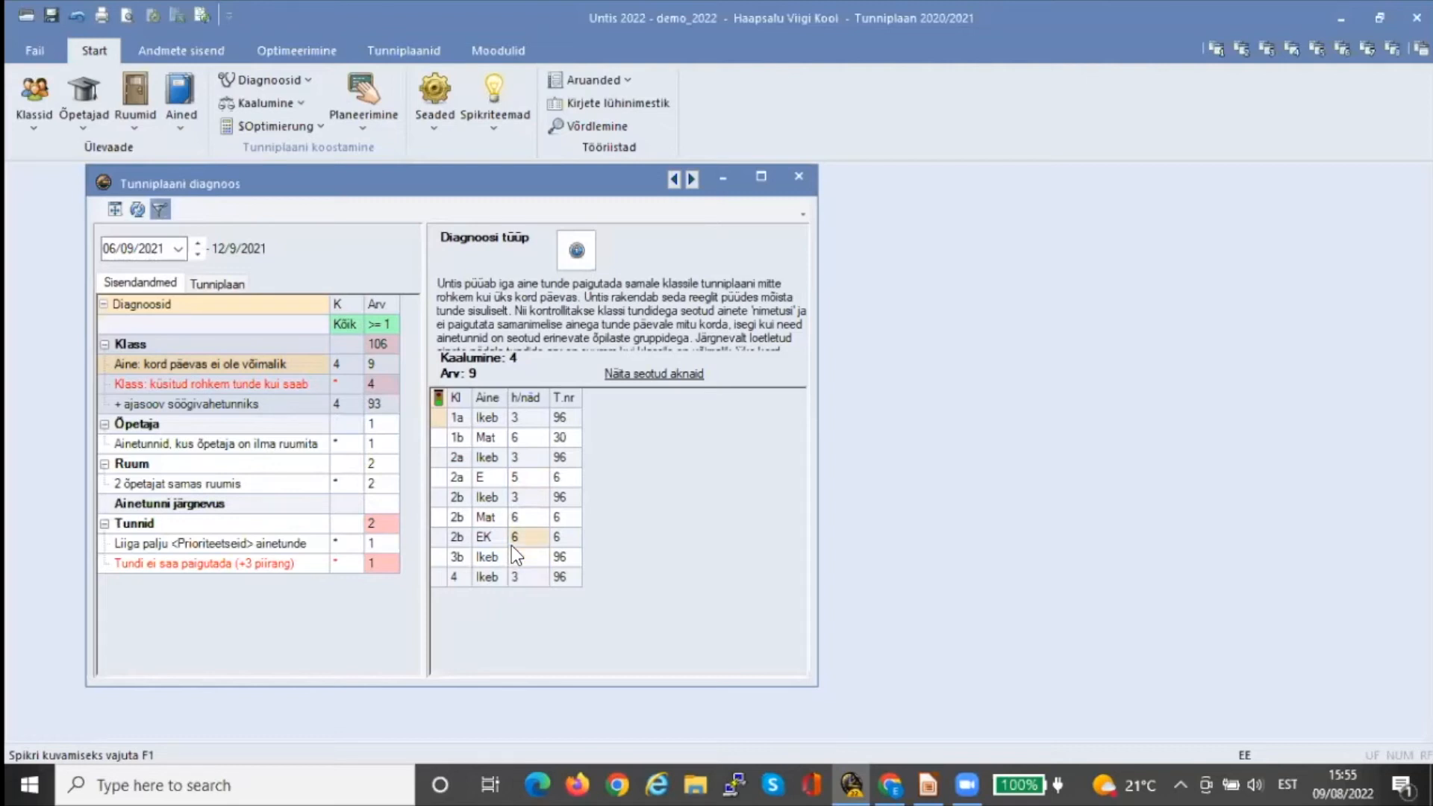
{"action": "left_click", "coordinate": [245, 382]}
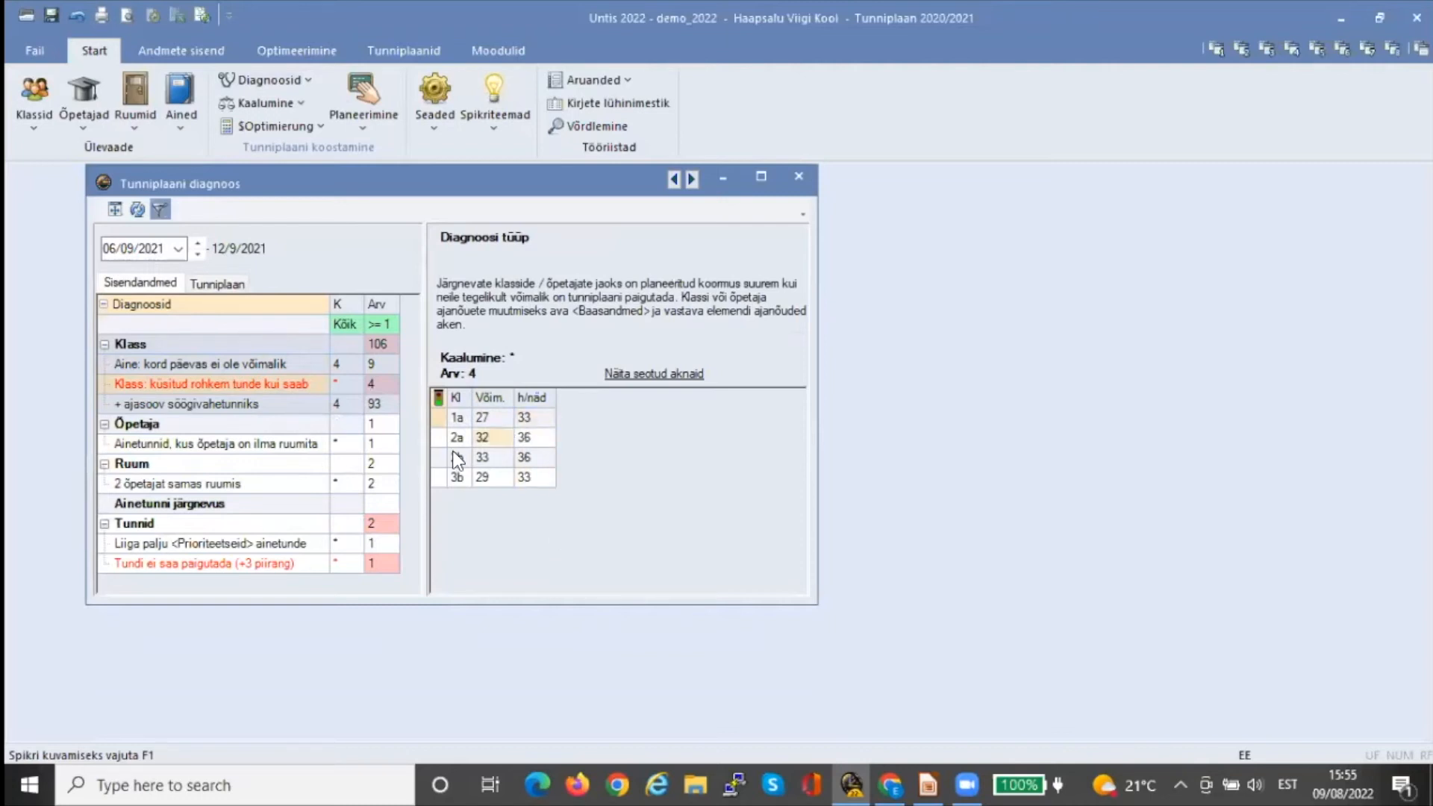
{"action": "left_click", "coordinate": [276, 562]}
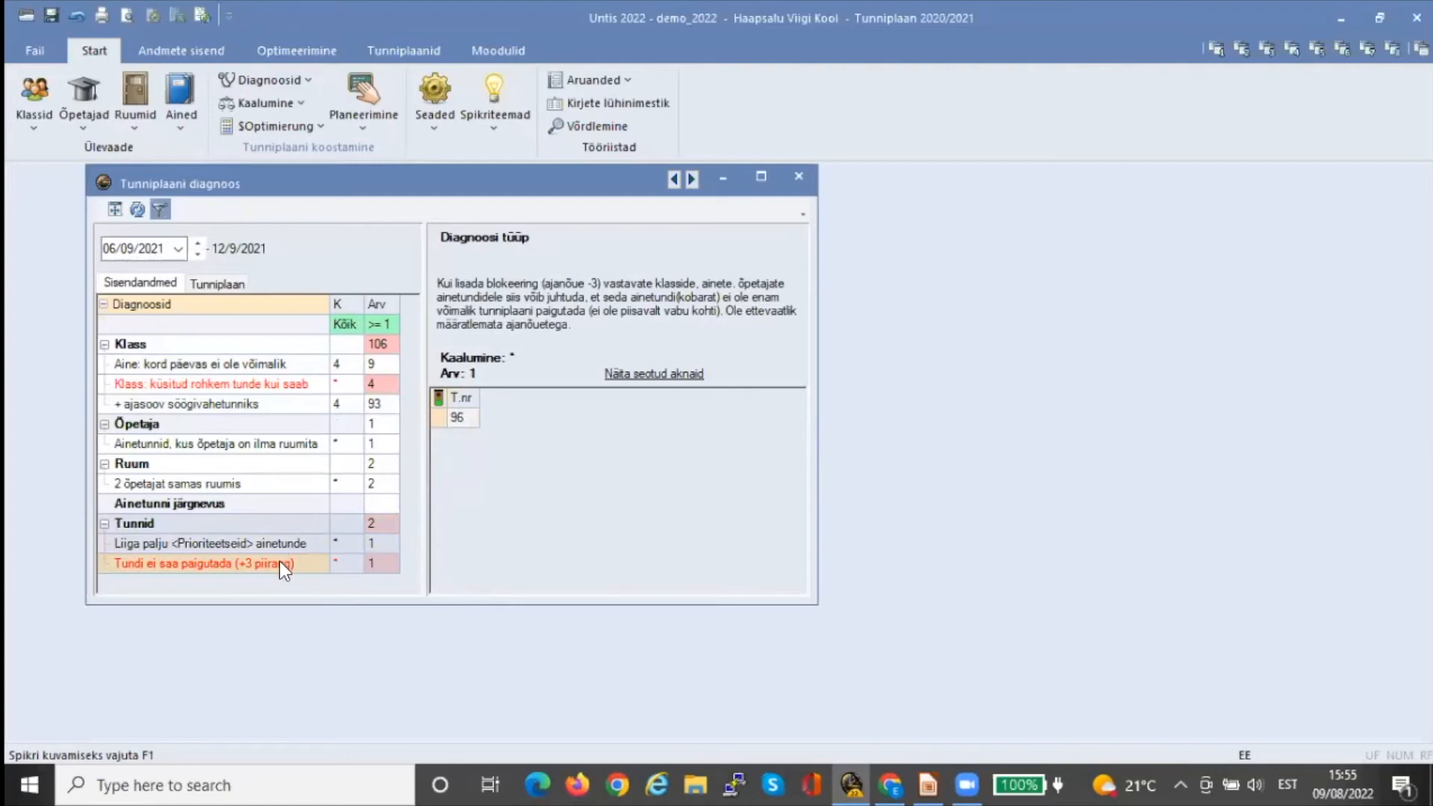
Compare the Tunniplaan and Sisendandmed diagnosis lists once more, and close the timetable diagnosis window
{"action": "left_click", "coordinate": [216, 284]}
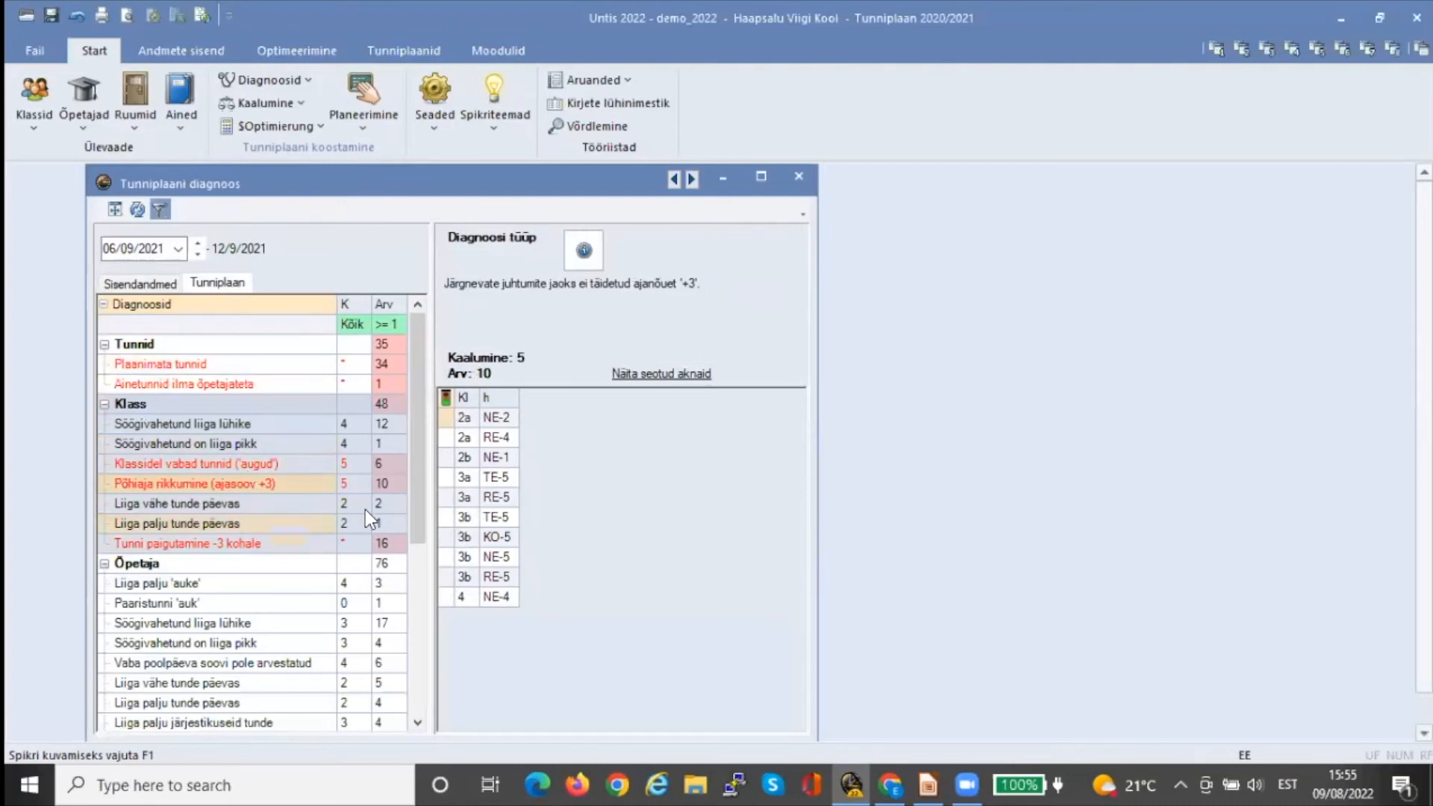
{"action": "left_click_drag", "start_coordinate": [415, 522], "coordinate": [231, 345]}
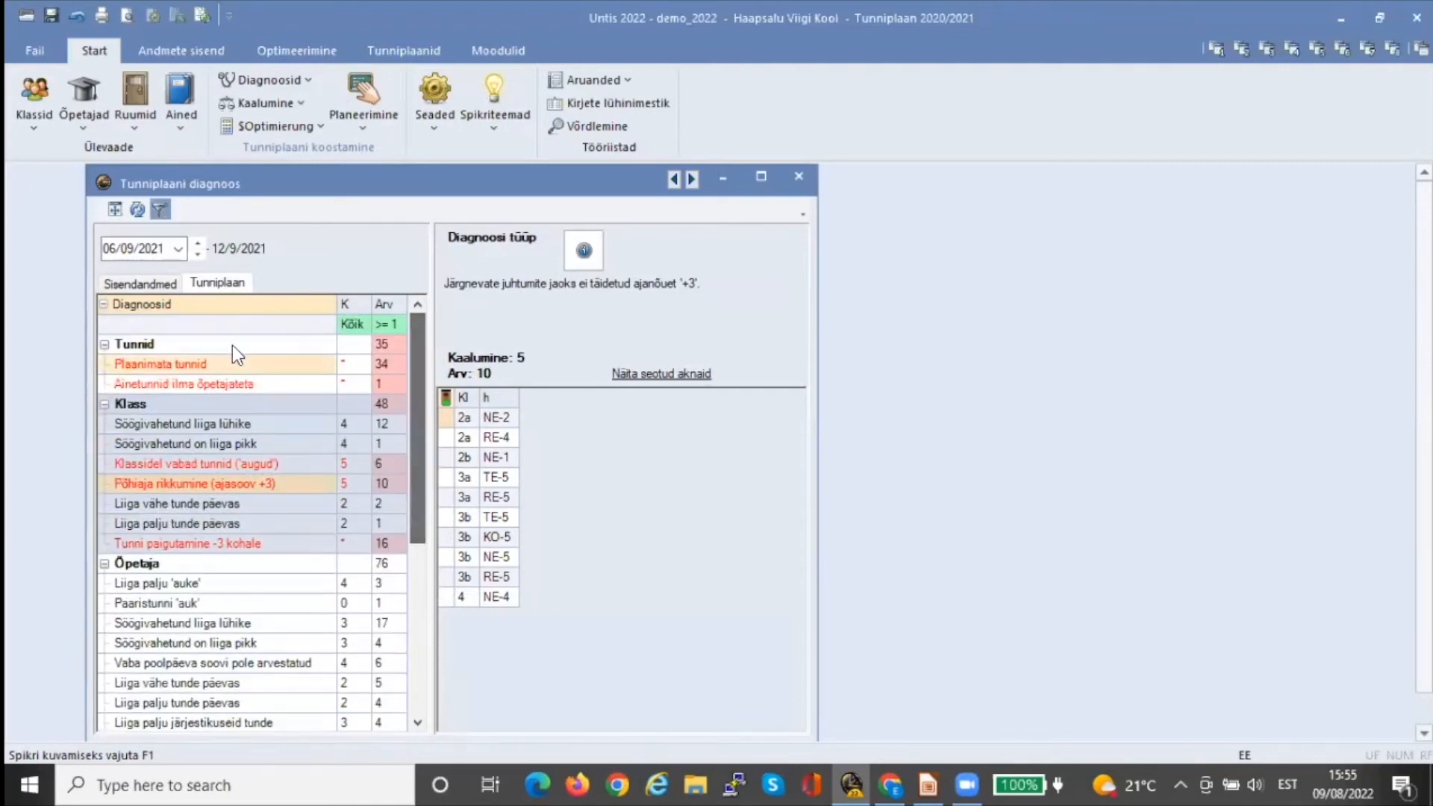
{"action": "left_click", "coordinate": [158, 288]}
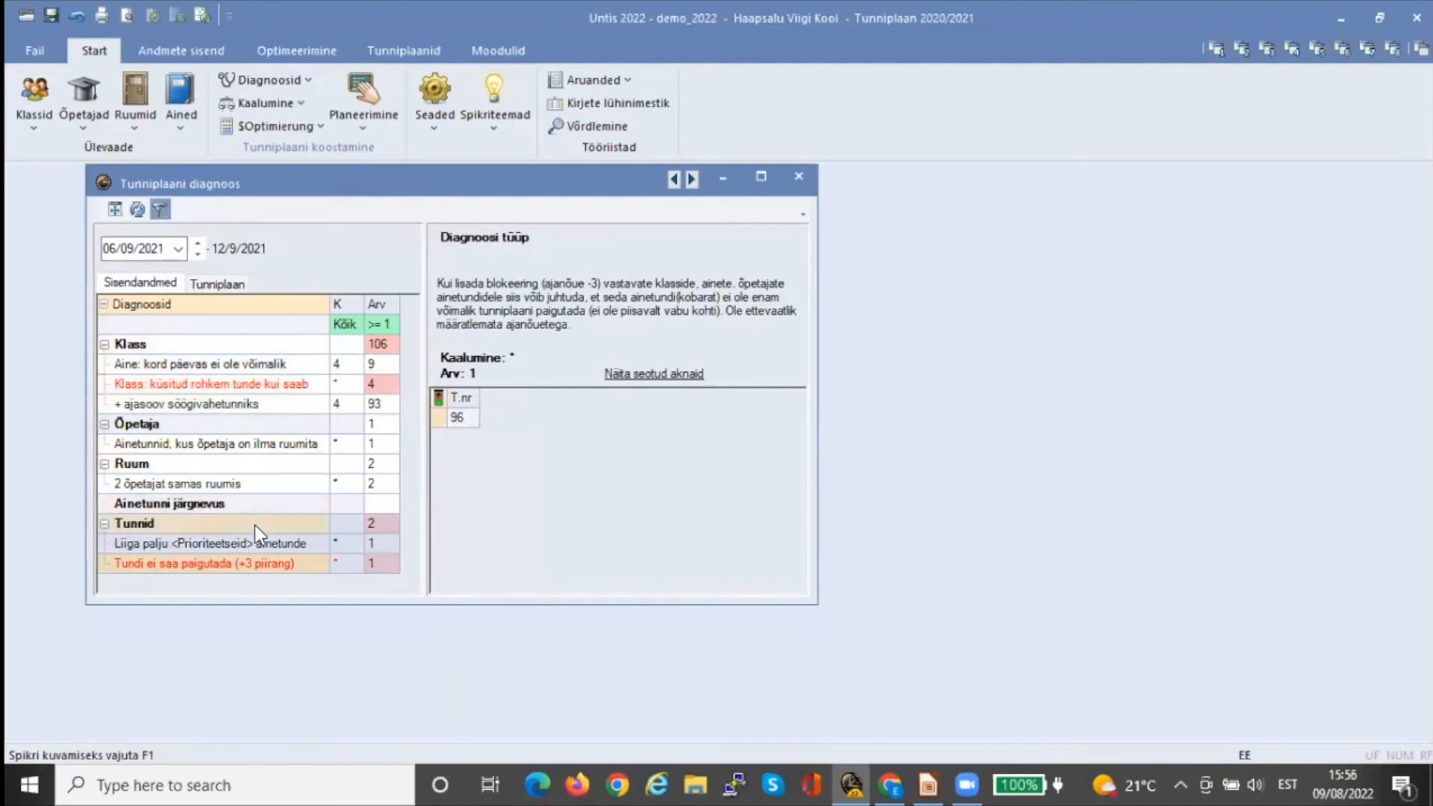
{"action": "left_click", "coordinate": [228, 282]}
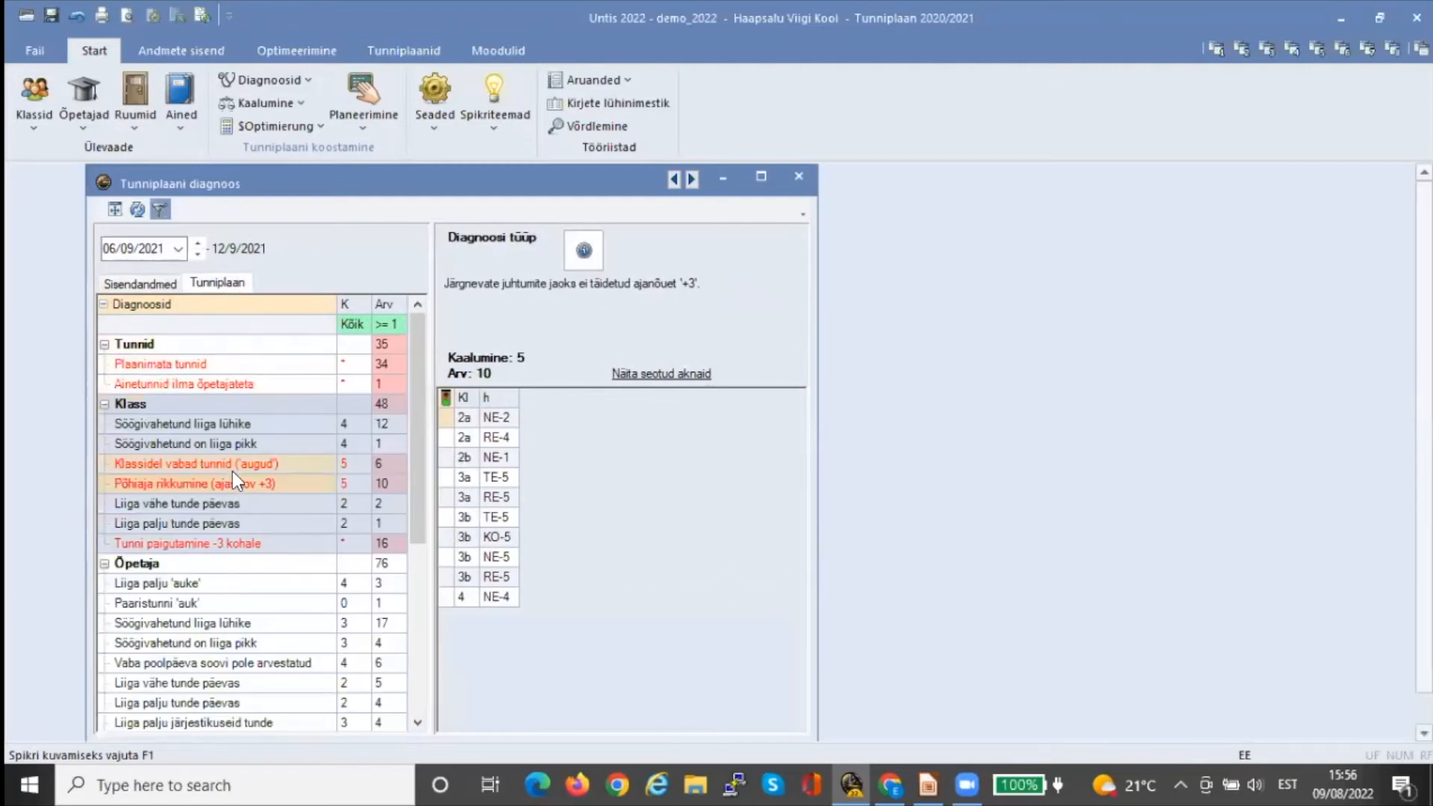
{"action": "left_click", "coordinate": [799, 177]}
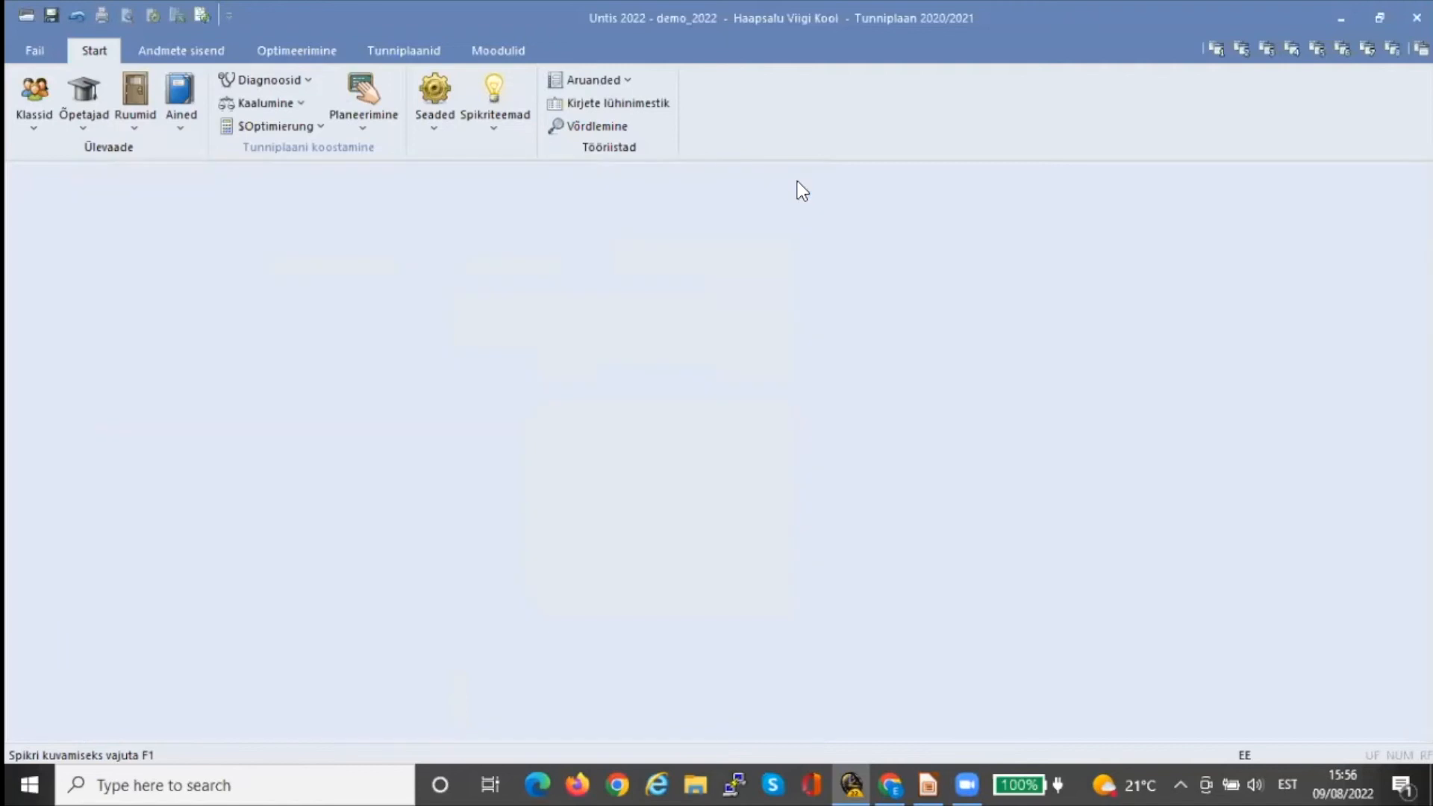
Switch to LibreOffice Impress, present from the current slide to the one on fixed-time lessons, and end the slide show
{"action": "left_click", "coordinate": [928, 784]}
{"action": "left_click", "coordinate": [306, 122]}
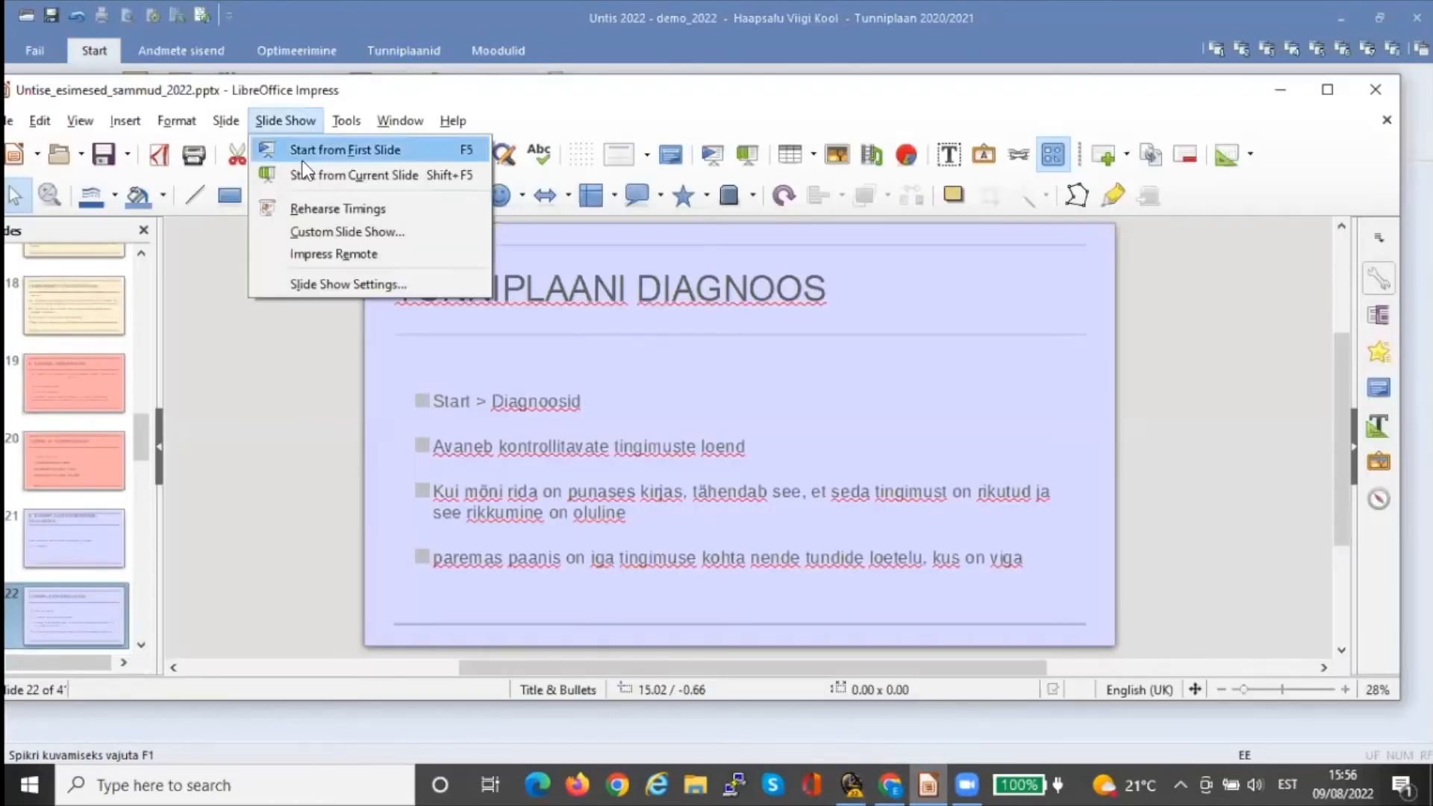
{"action": "left_click", "coordinate": [314, 173]}
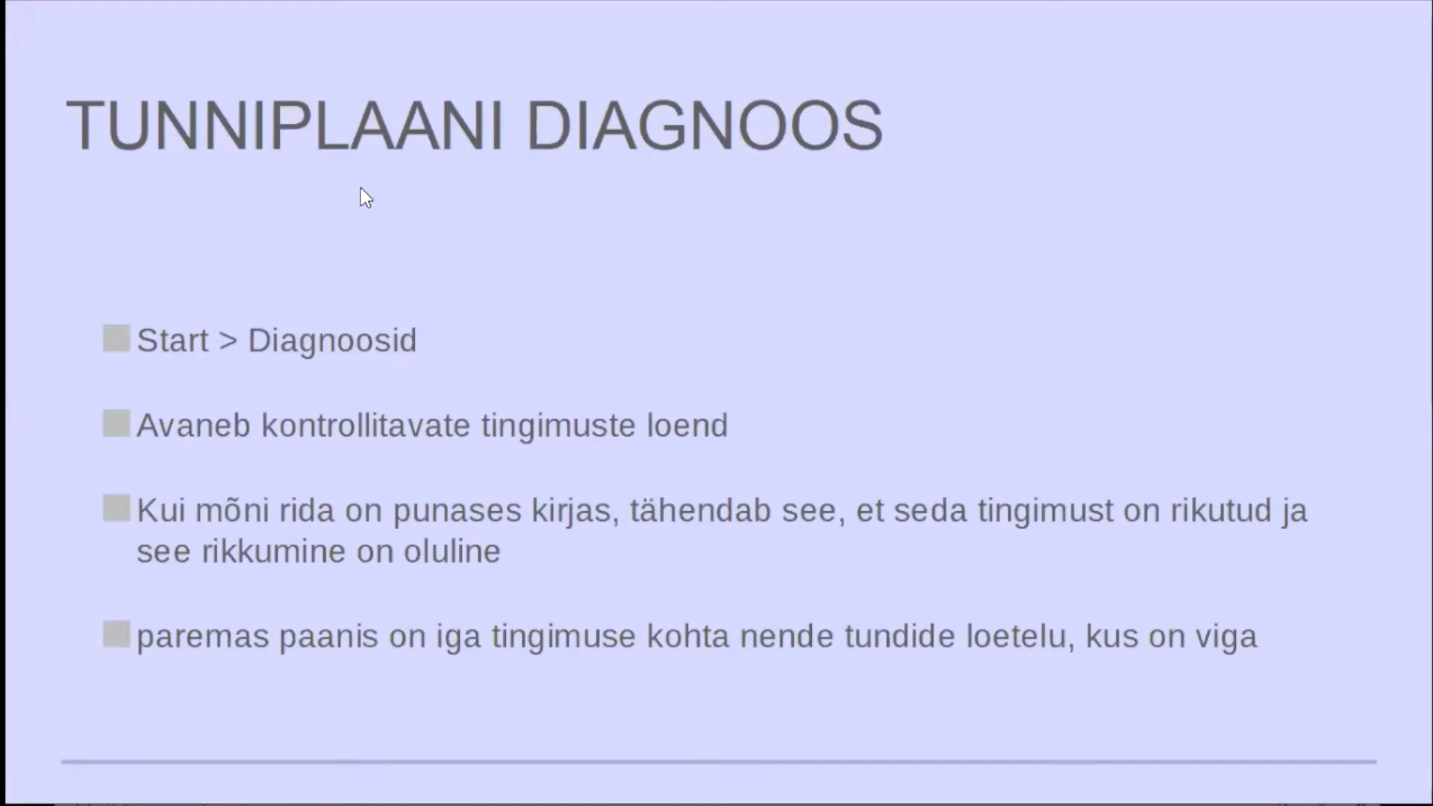
{"action": "left_click", "coordinate": [361, 187]}
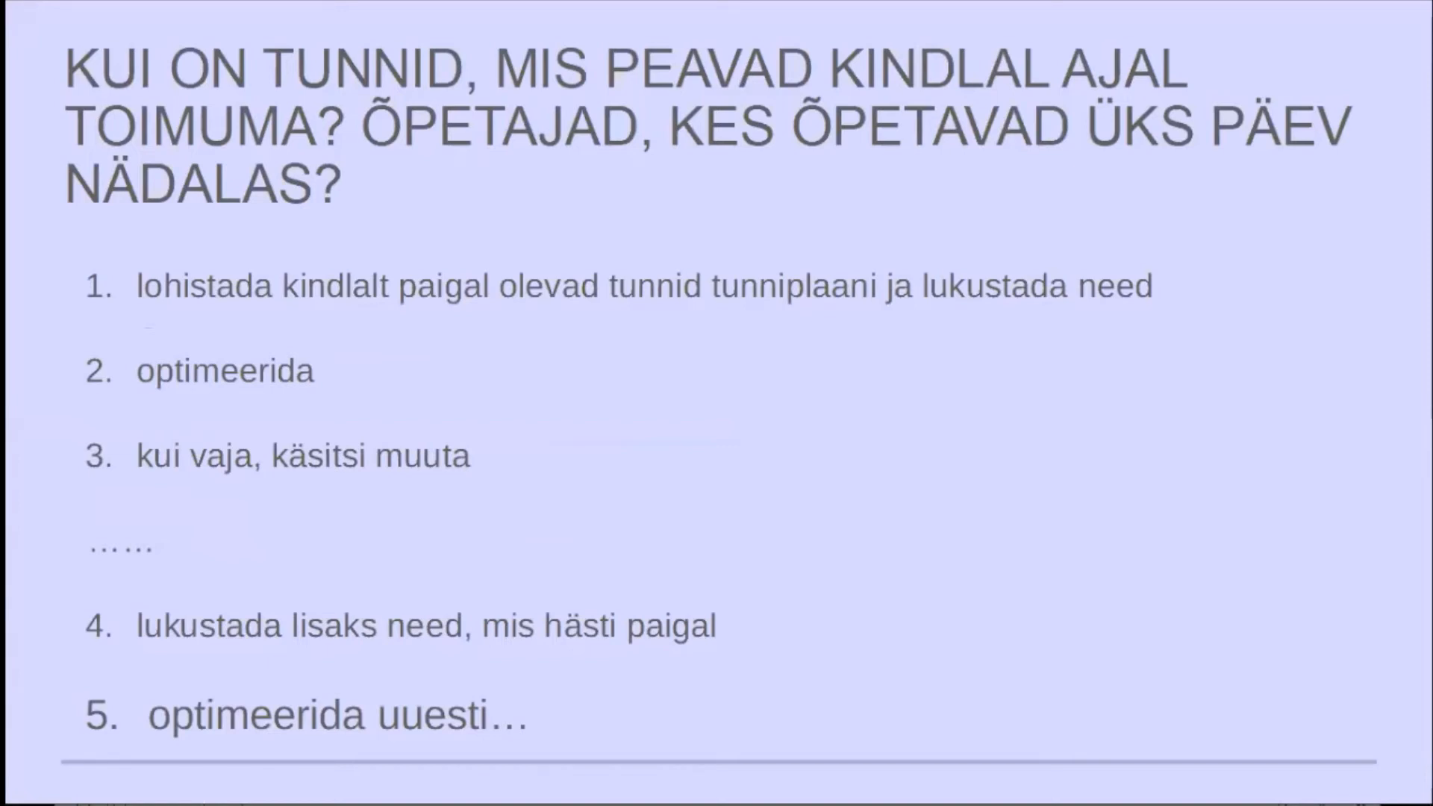
{"action": "key", "text": "Escape"}
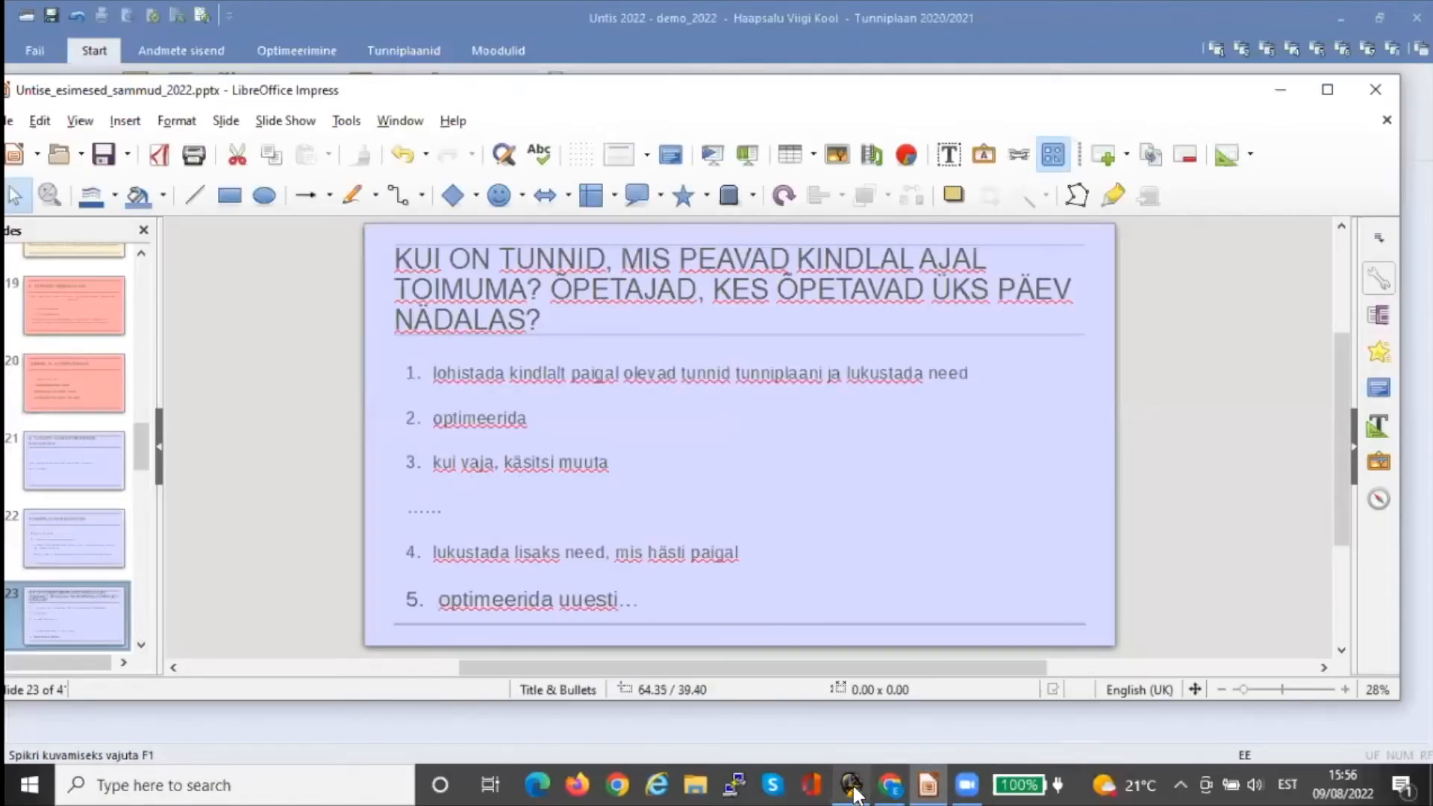
Switch to Untis and delete the timetable with the option Jäta lukustatud tundide toimumised paika enabled
{"action": "left_click", "coordinate": [853, 791]}
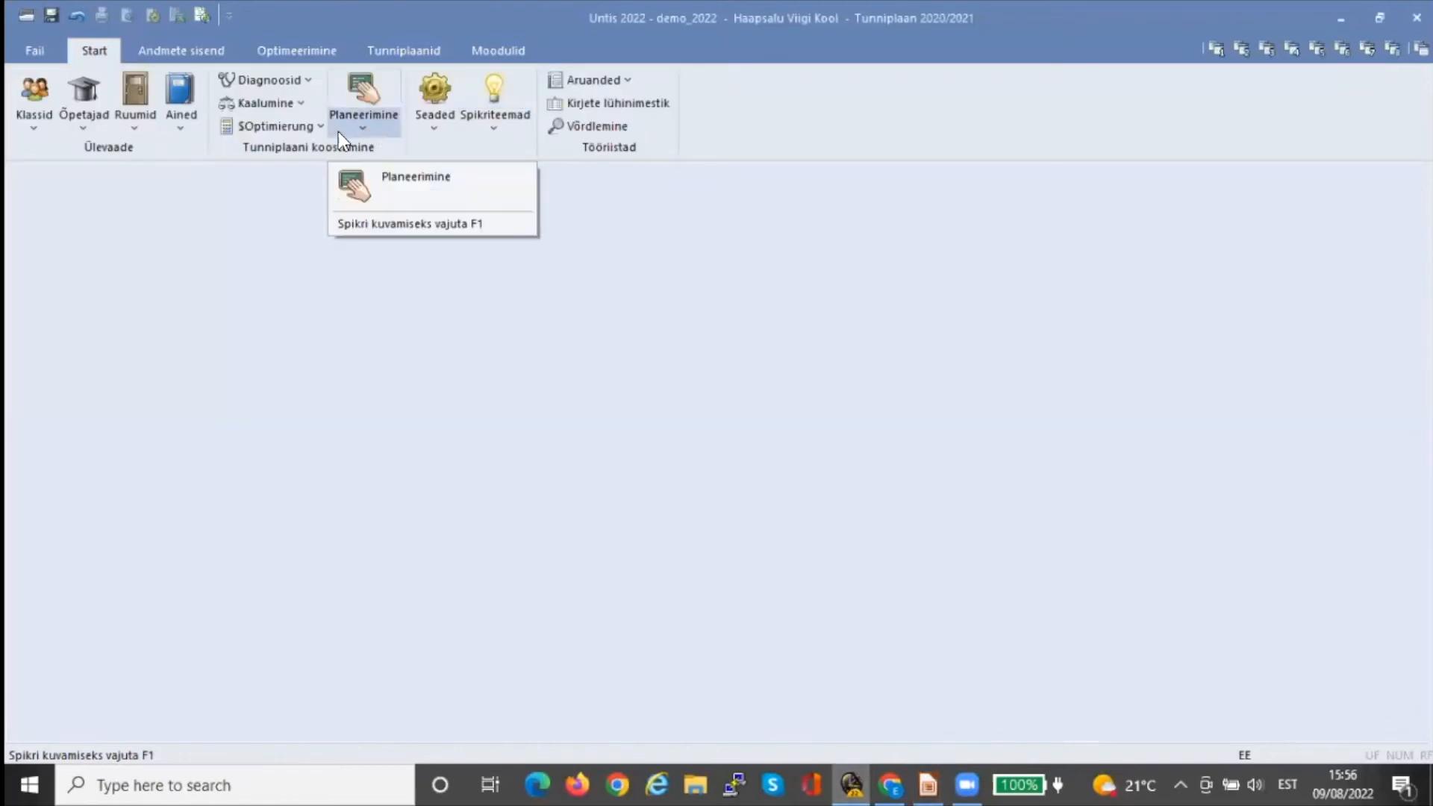
{"action": "left_click", "coordinate": [287, 51]}
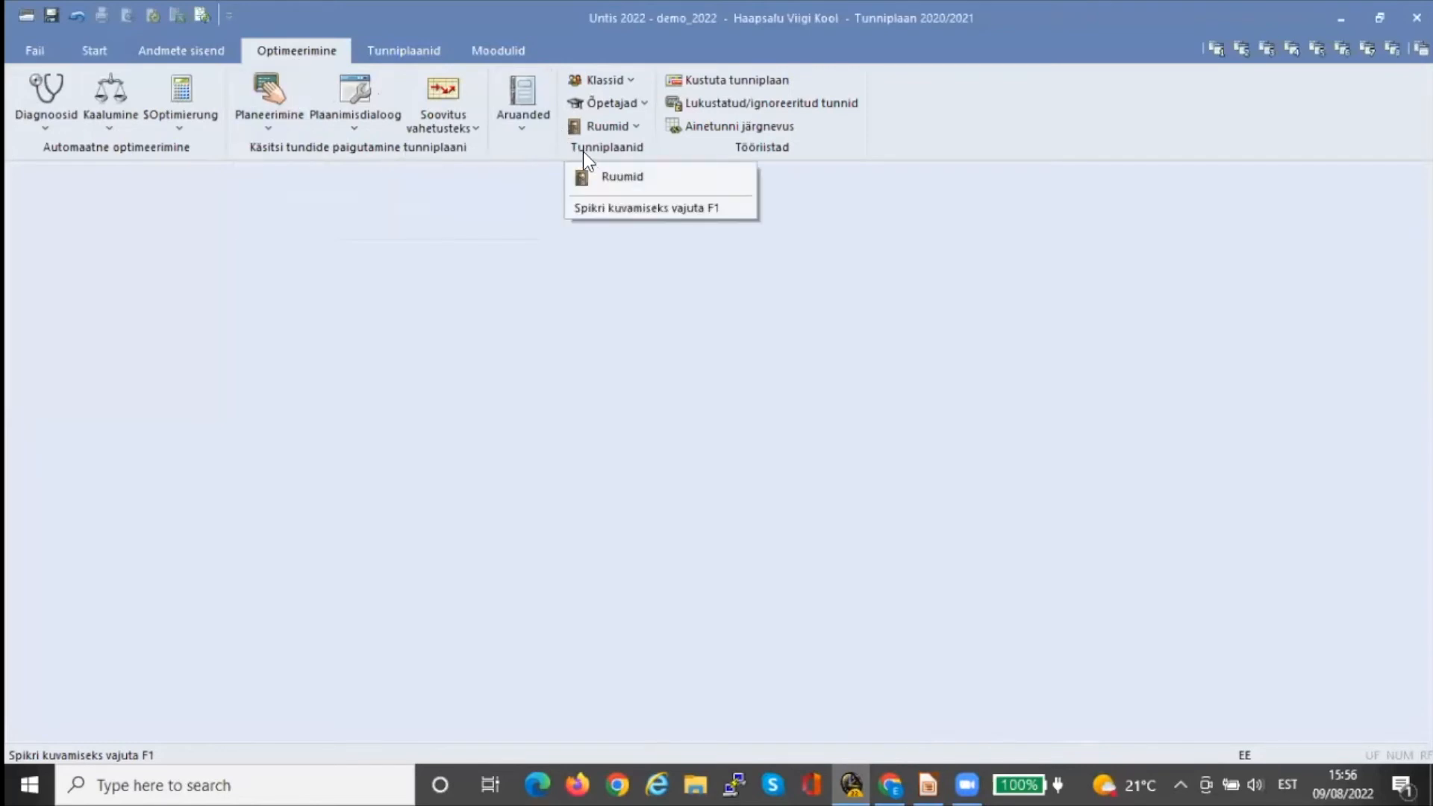
{"action": "left_click", "coordinate": [700, 90]}
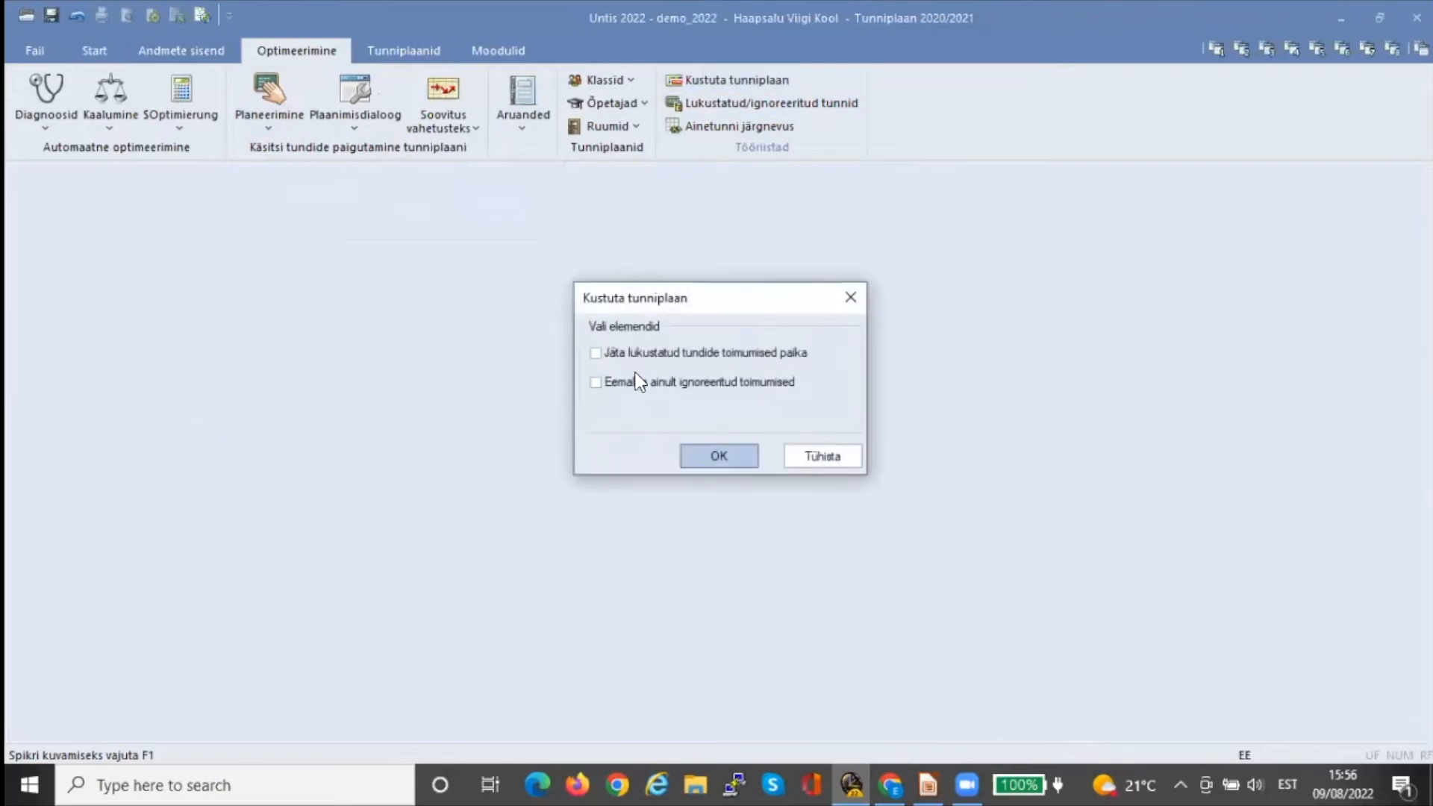
{"action": "left_click", "coordinate": [591, 353]}
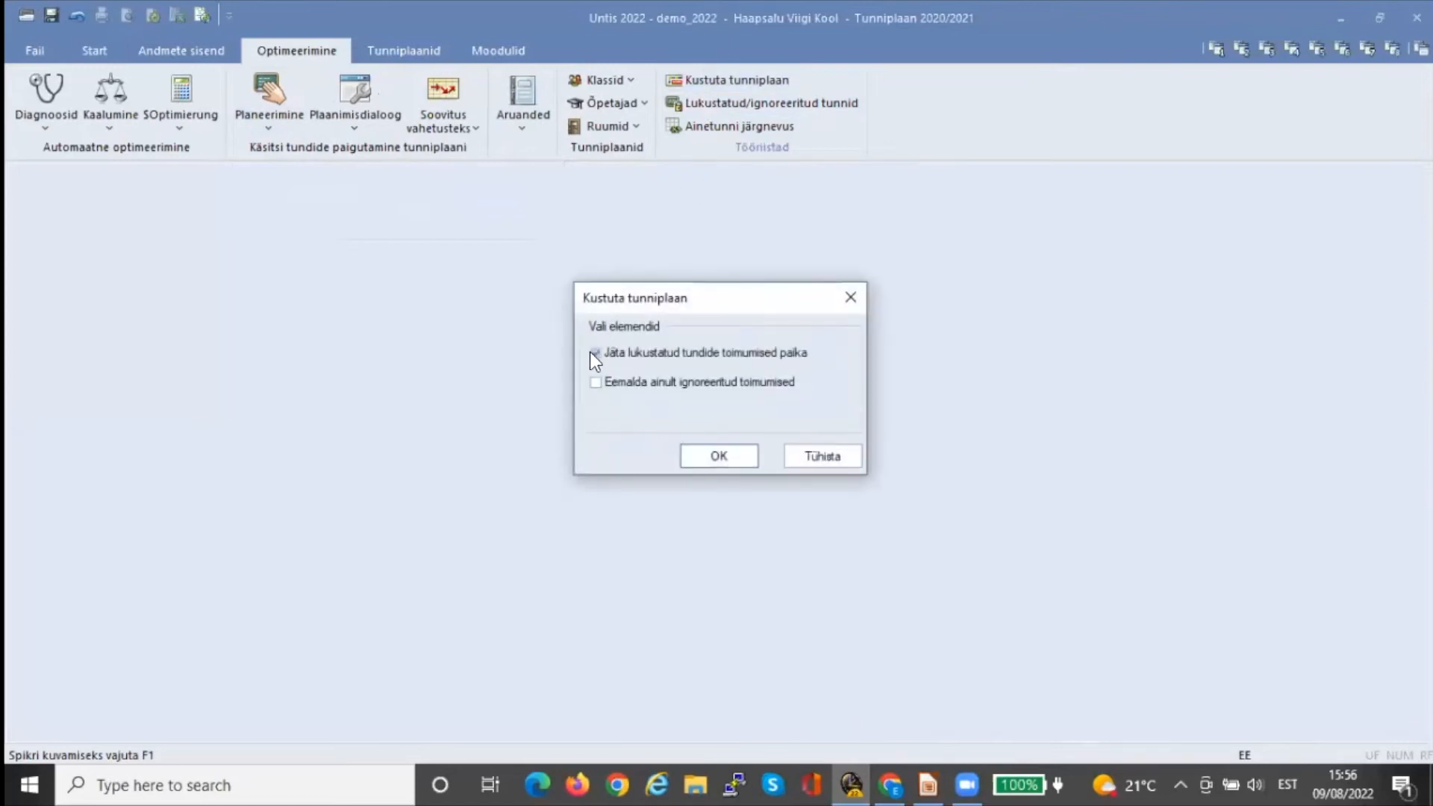
{"action": "left_click", "coordinate": [719, 458]}
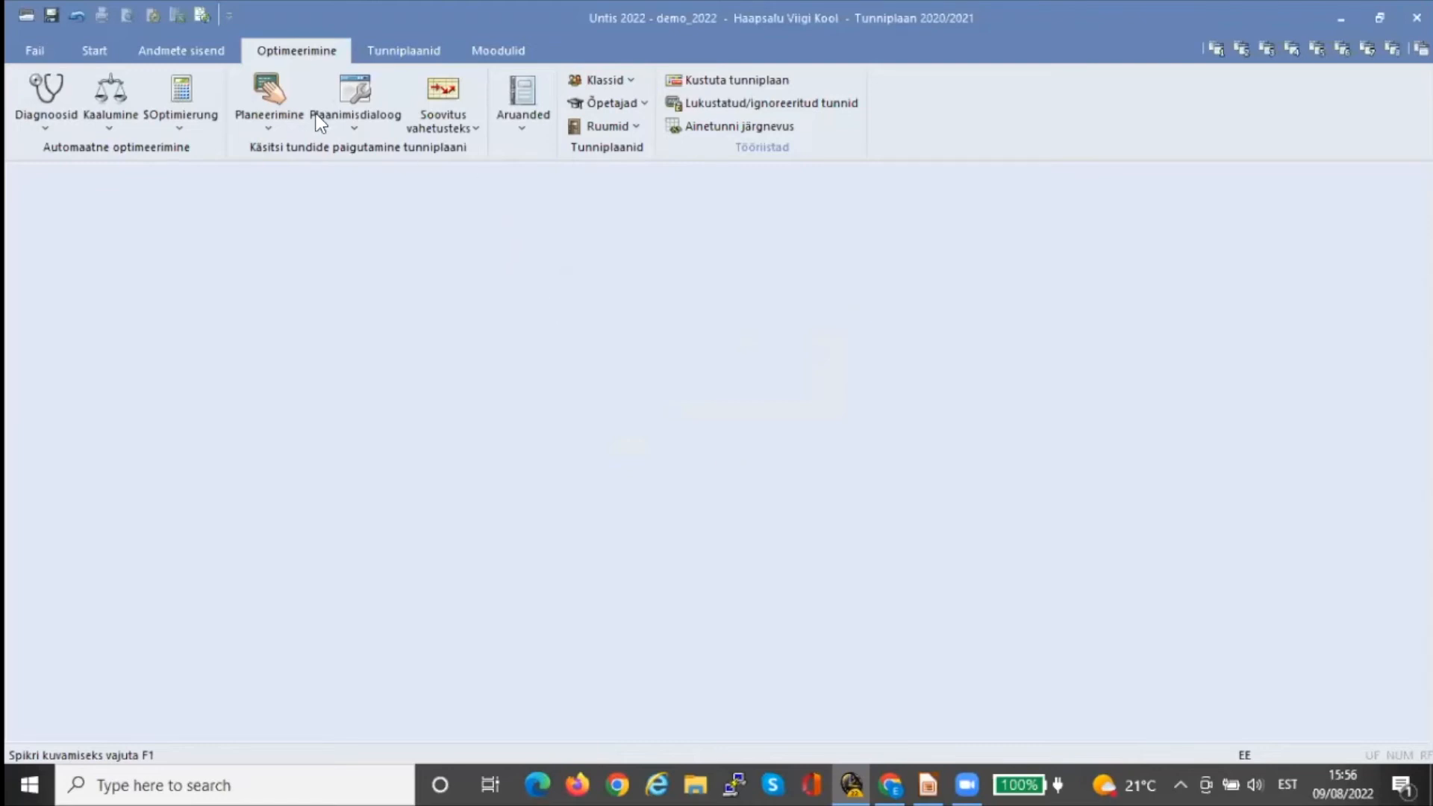
Check the locked lessons in class 2a's timetable and in the timetables of teachers Arist, Nobel, Rub and Cer
{"action": "left_click", "coordinate": [91, 54]}
{"action": "left_click", "coordinate": [35, 94]}
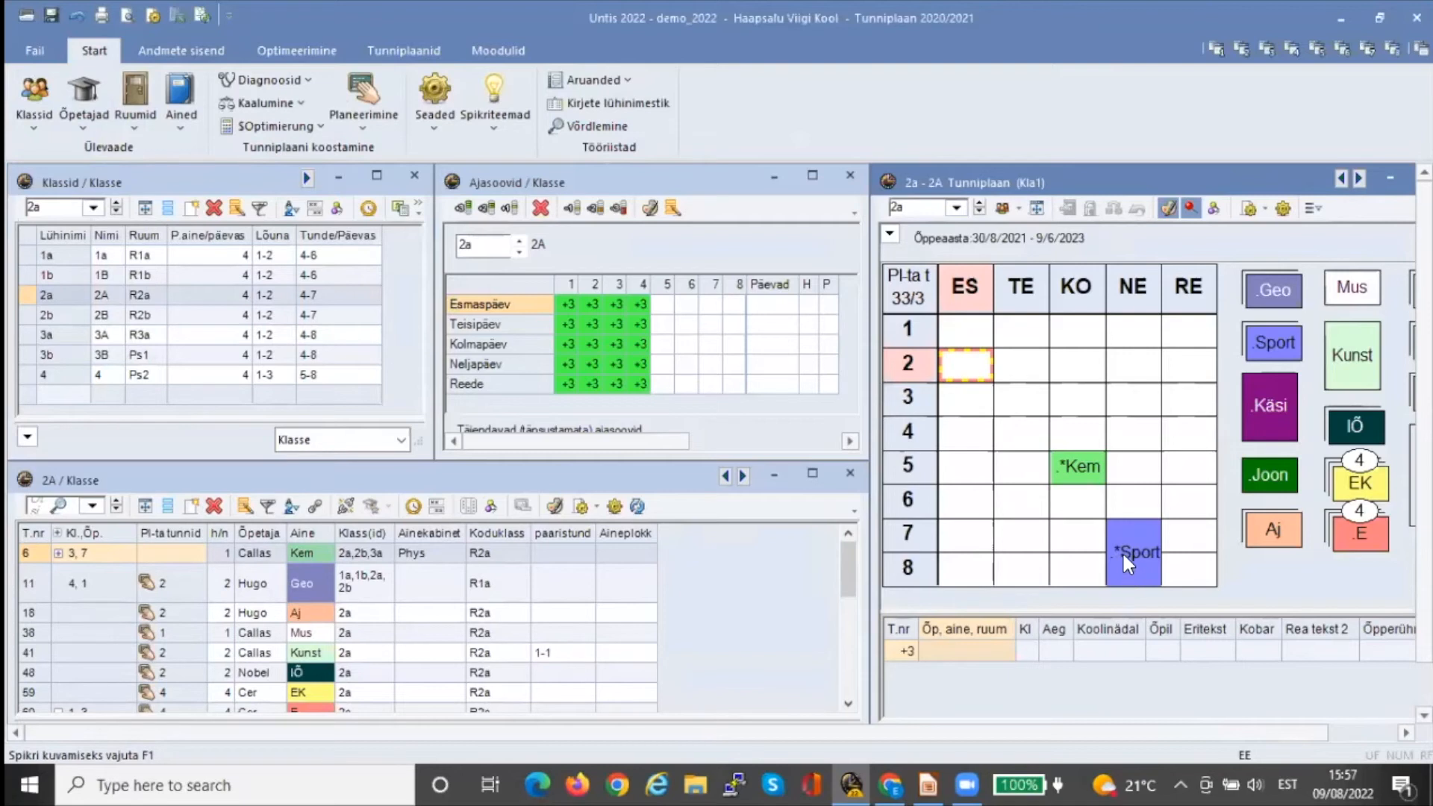
{"action": "left_click", "coordinate": [80, 89]}
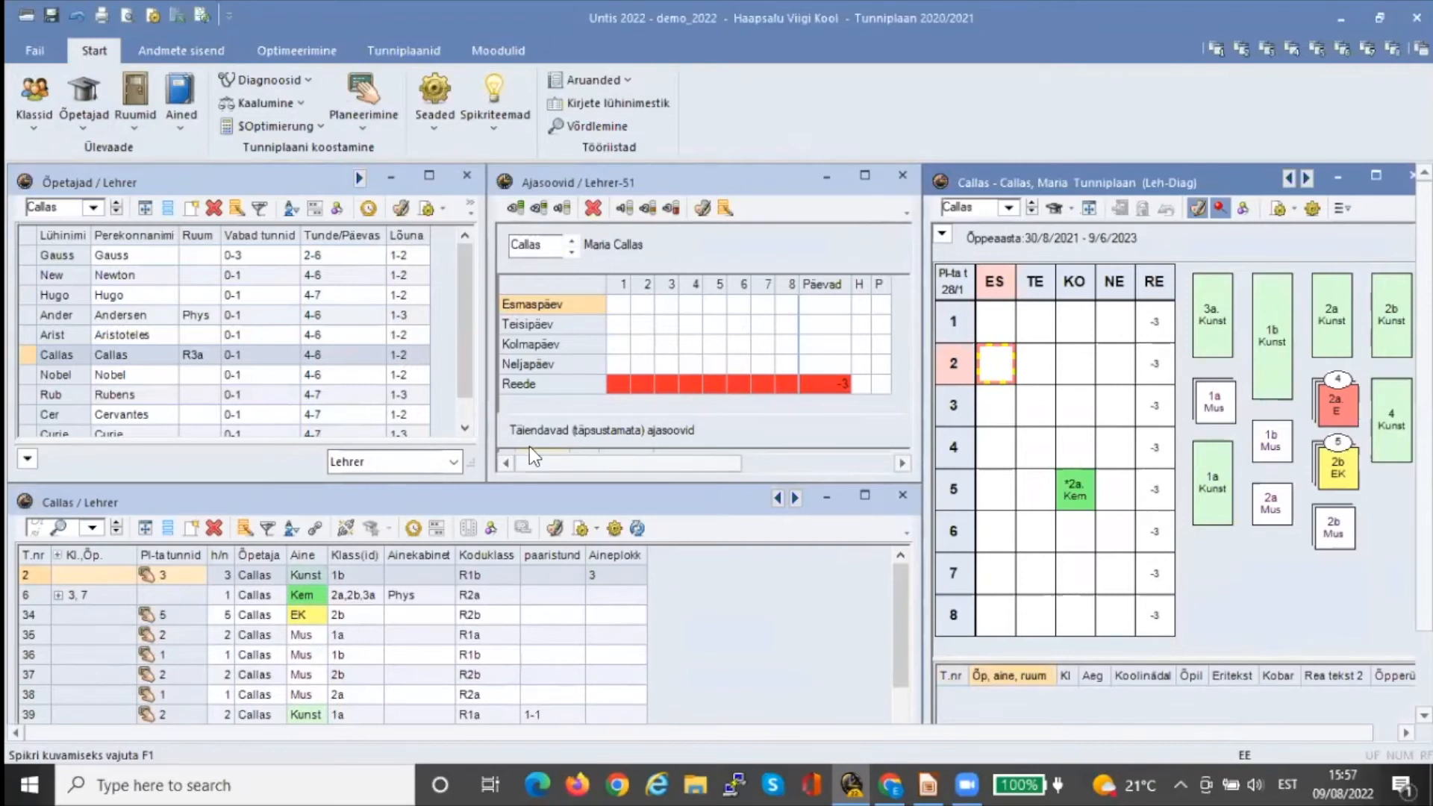
{"action": "left_click", "coordinate": [111, 338]}
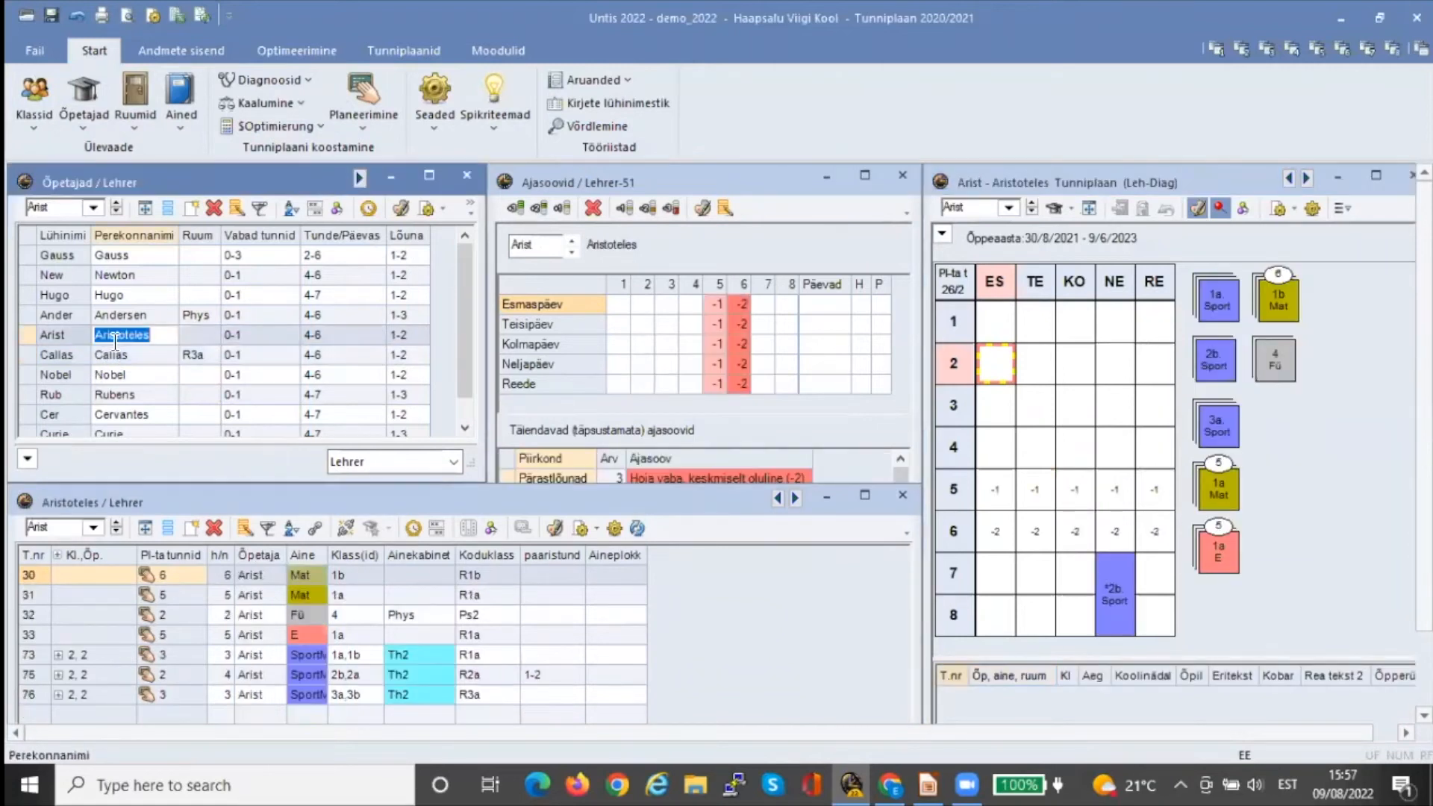
{"action": "left_click", "coordinate": [115, 376]}
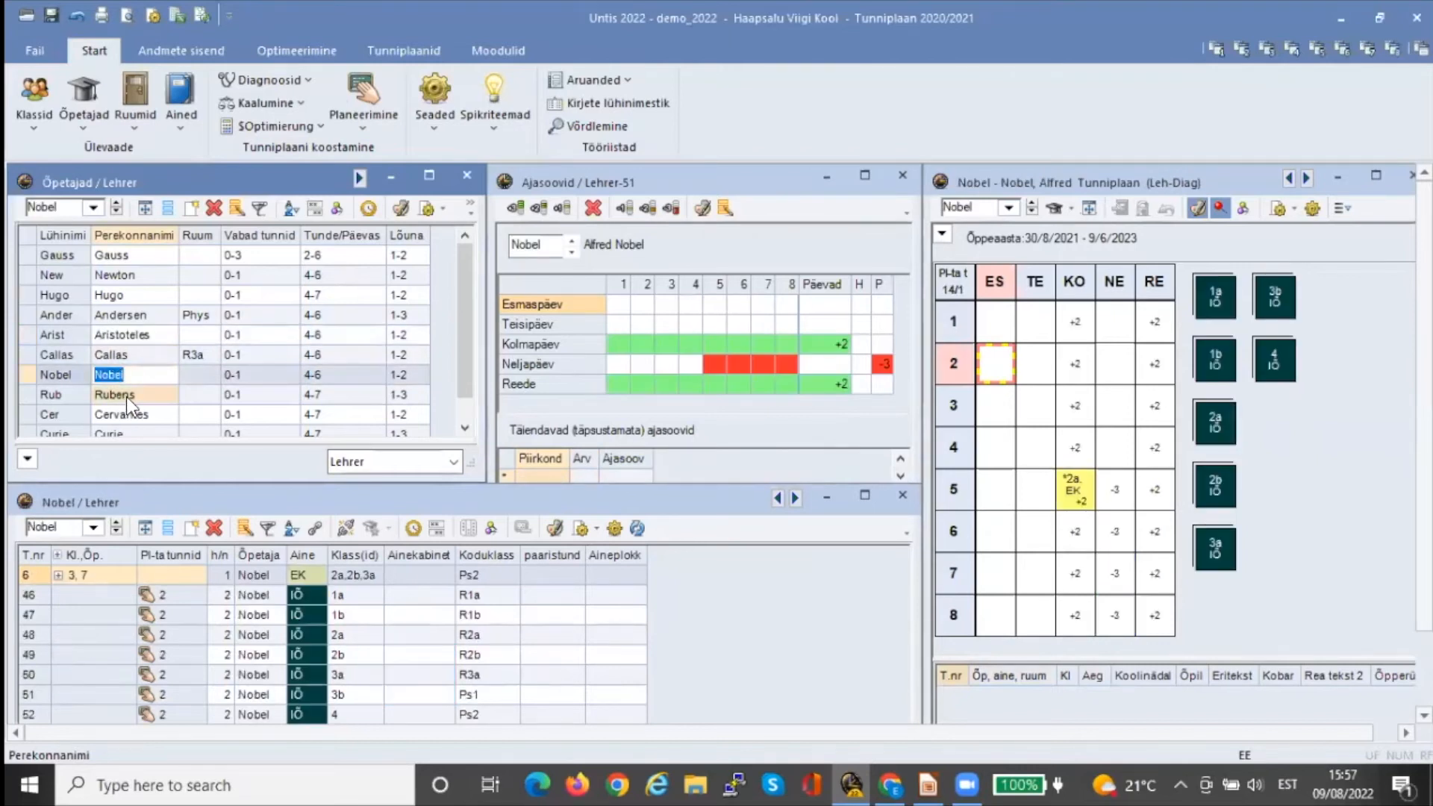
{"action": "left_click", "coordinate": [127, 396]}
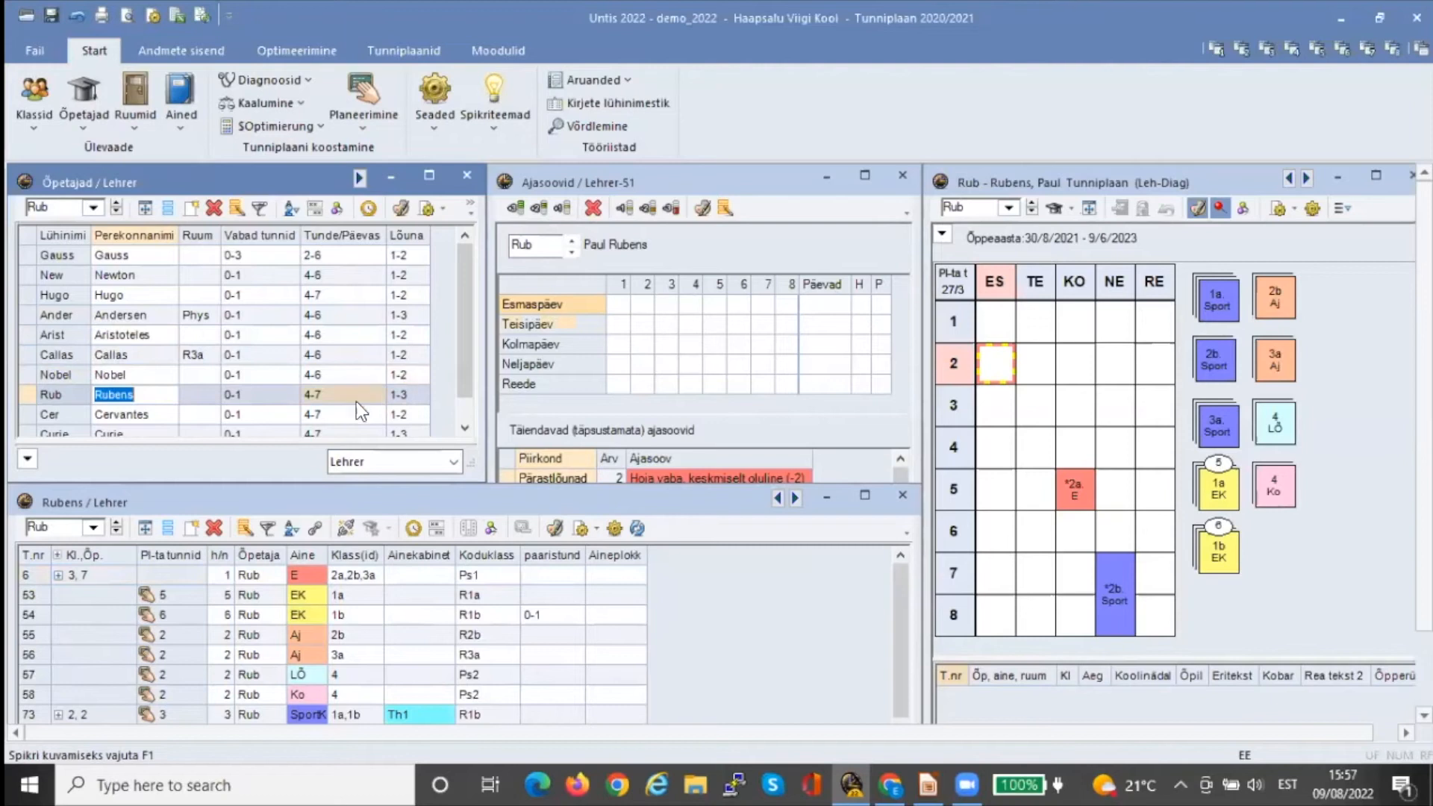
{"action": "left_click", "coordinate": [124, 411]}
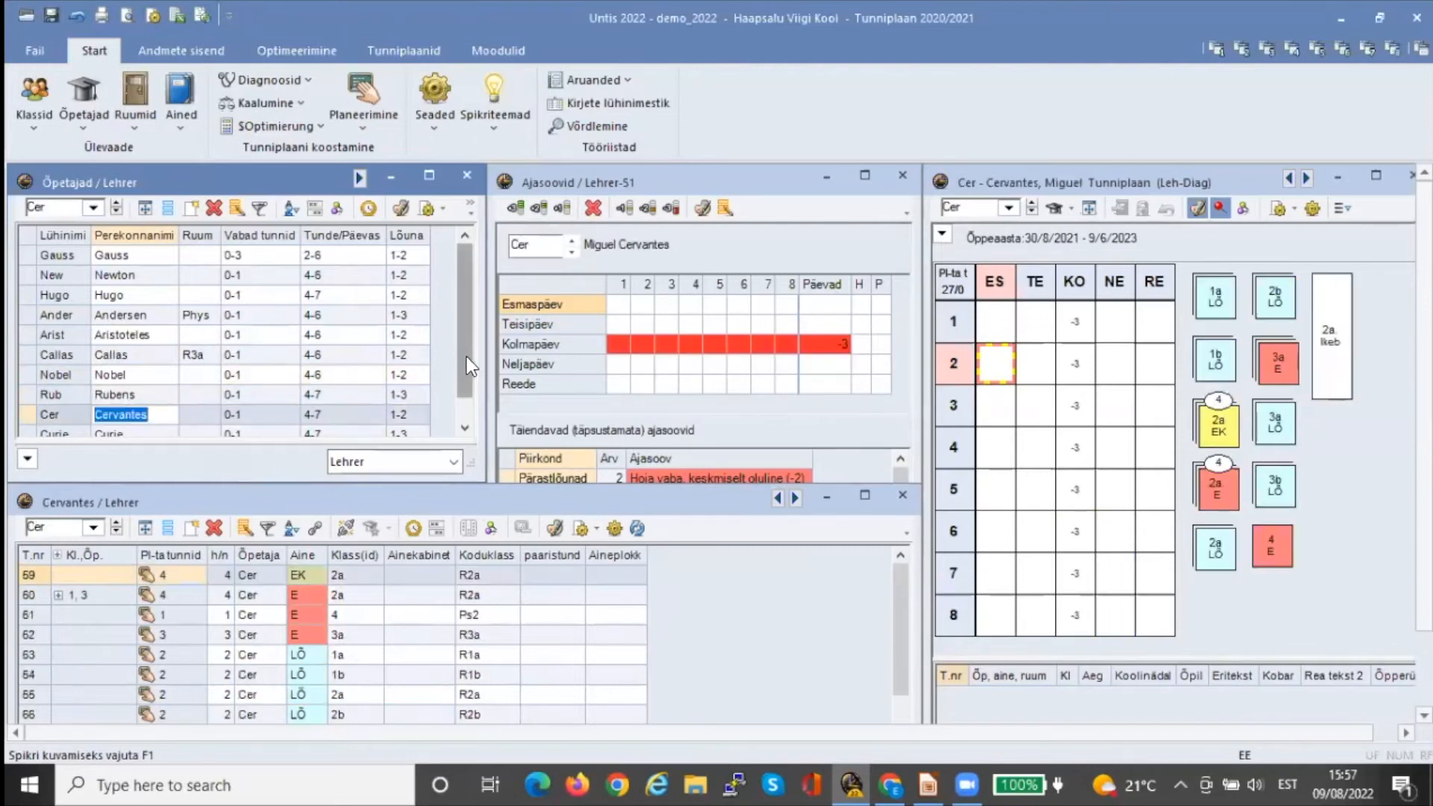
Show teacher Hugo's timetable and place the 2a Aj lesson in Monday period 1 and the class 4 Geo lesson in period 2
{"action": "scroll", "coordinate": [87, 429], "scroll_direction": "down", "scroll_amount": 1}
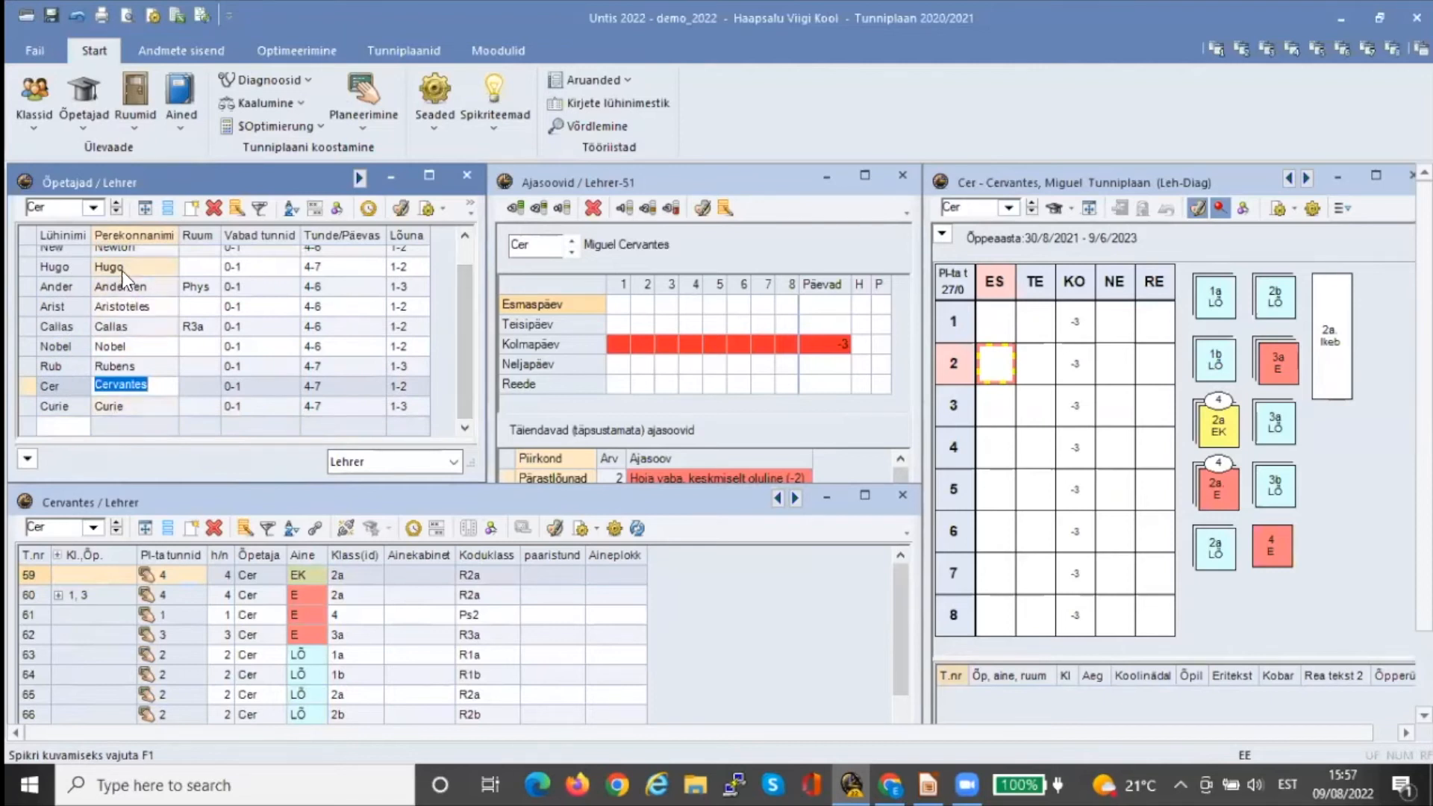
{"action": "left_click", "coordinate": [155, 269]}
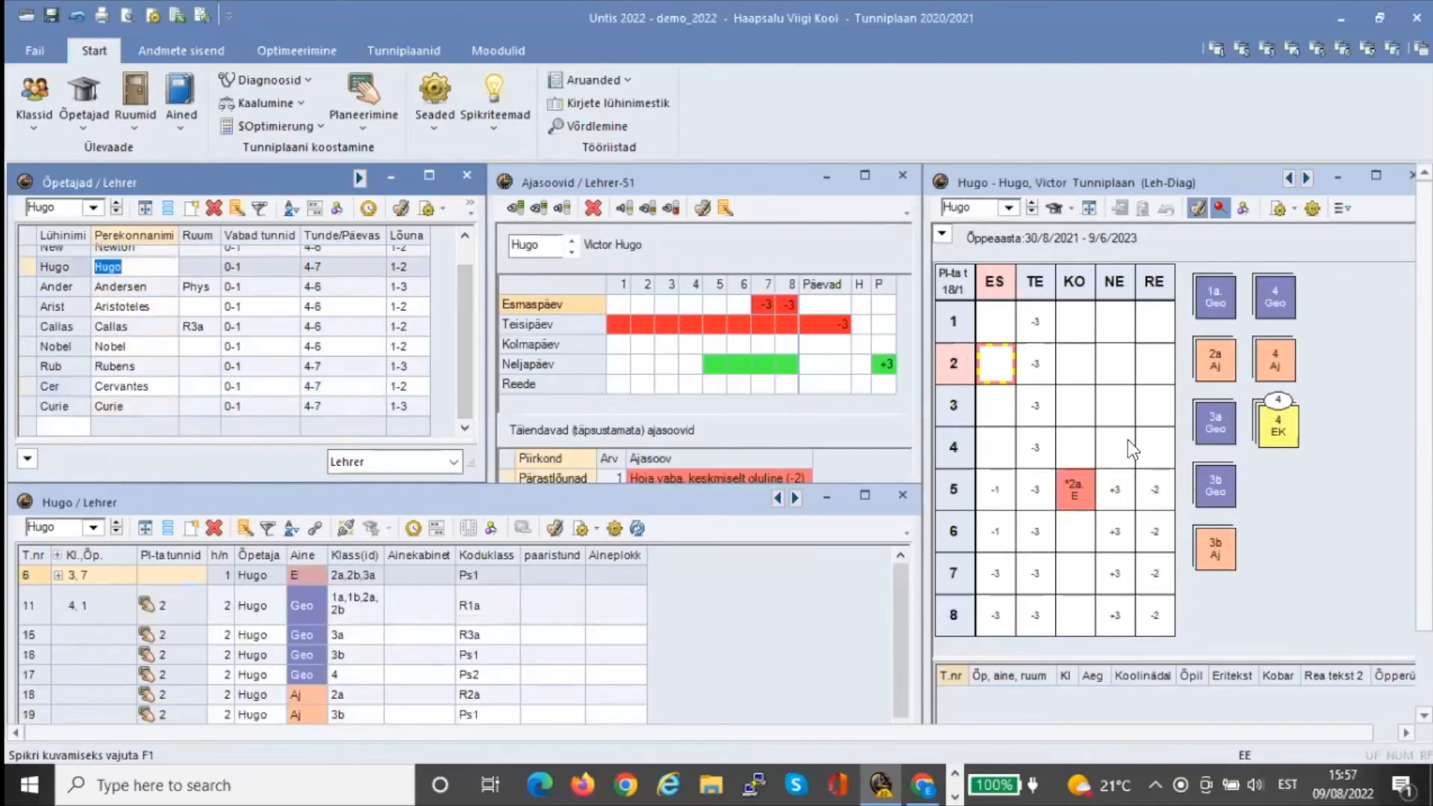
{"action": "left_click", "coordinate": [1214, 364]}
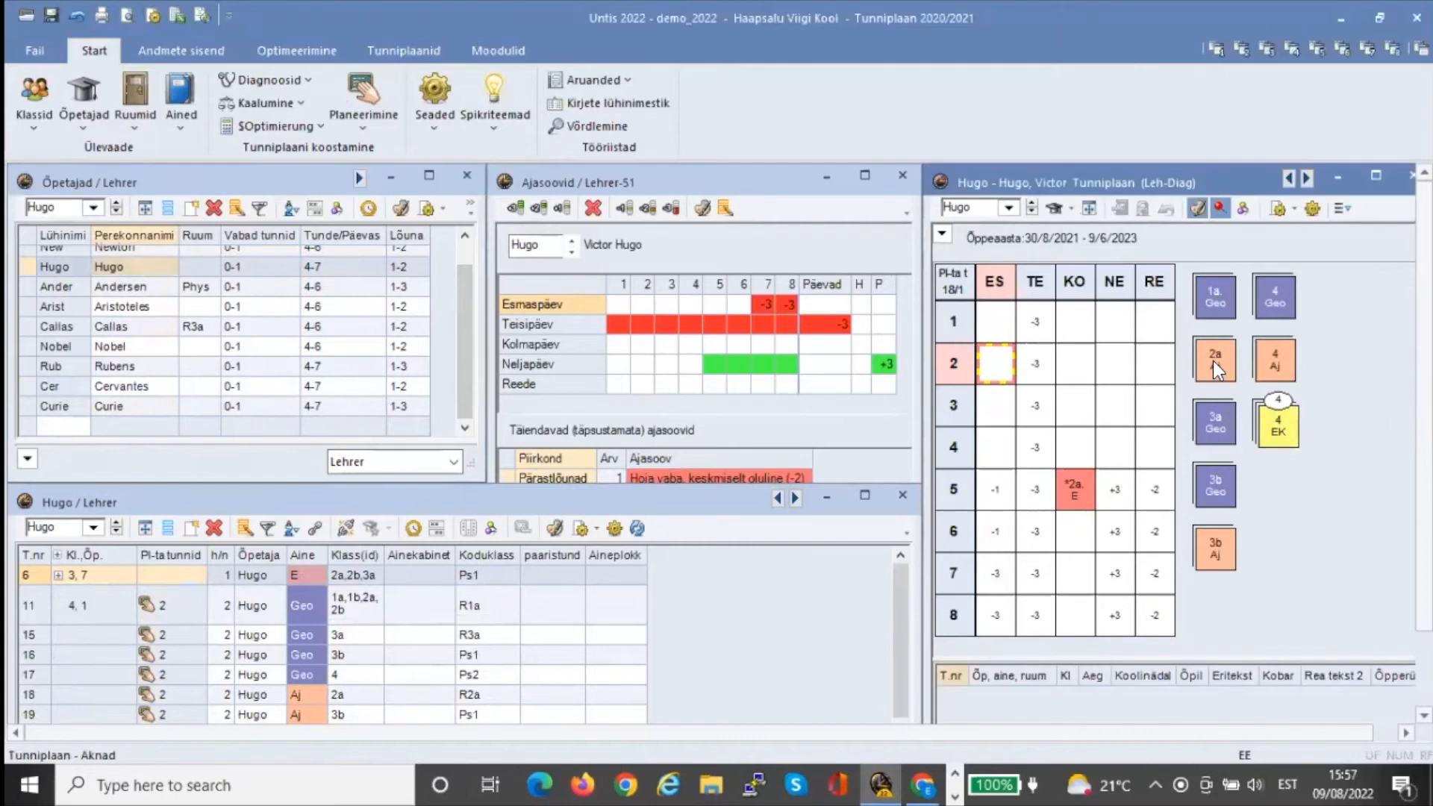
{"action": "left_click", "coordinate": [998, 327]}
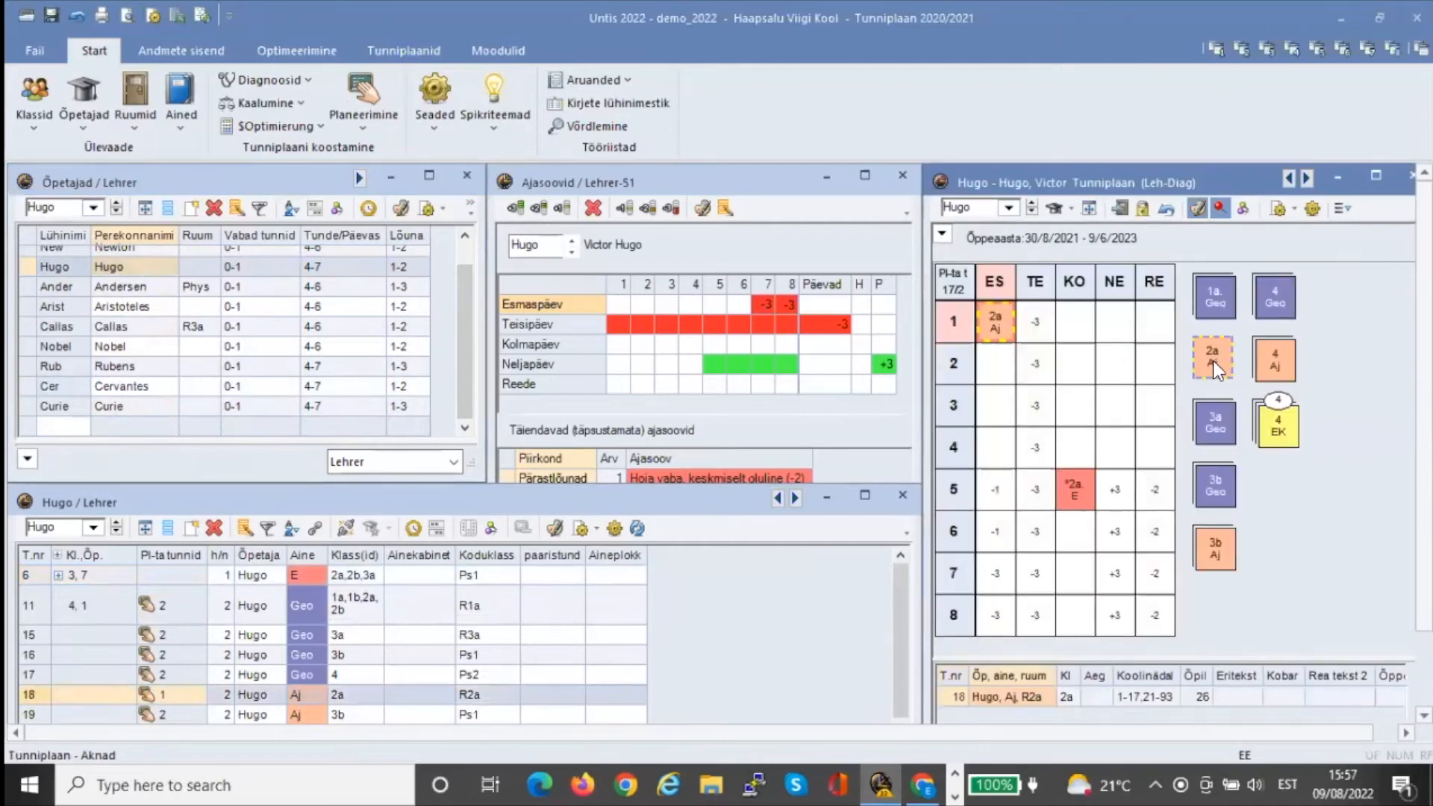
{"action": "left_click", "coordinate": [1269, 302]}
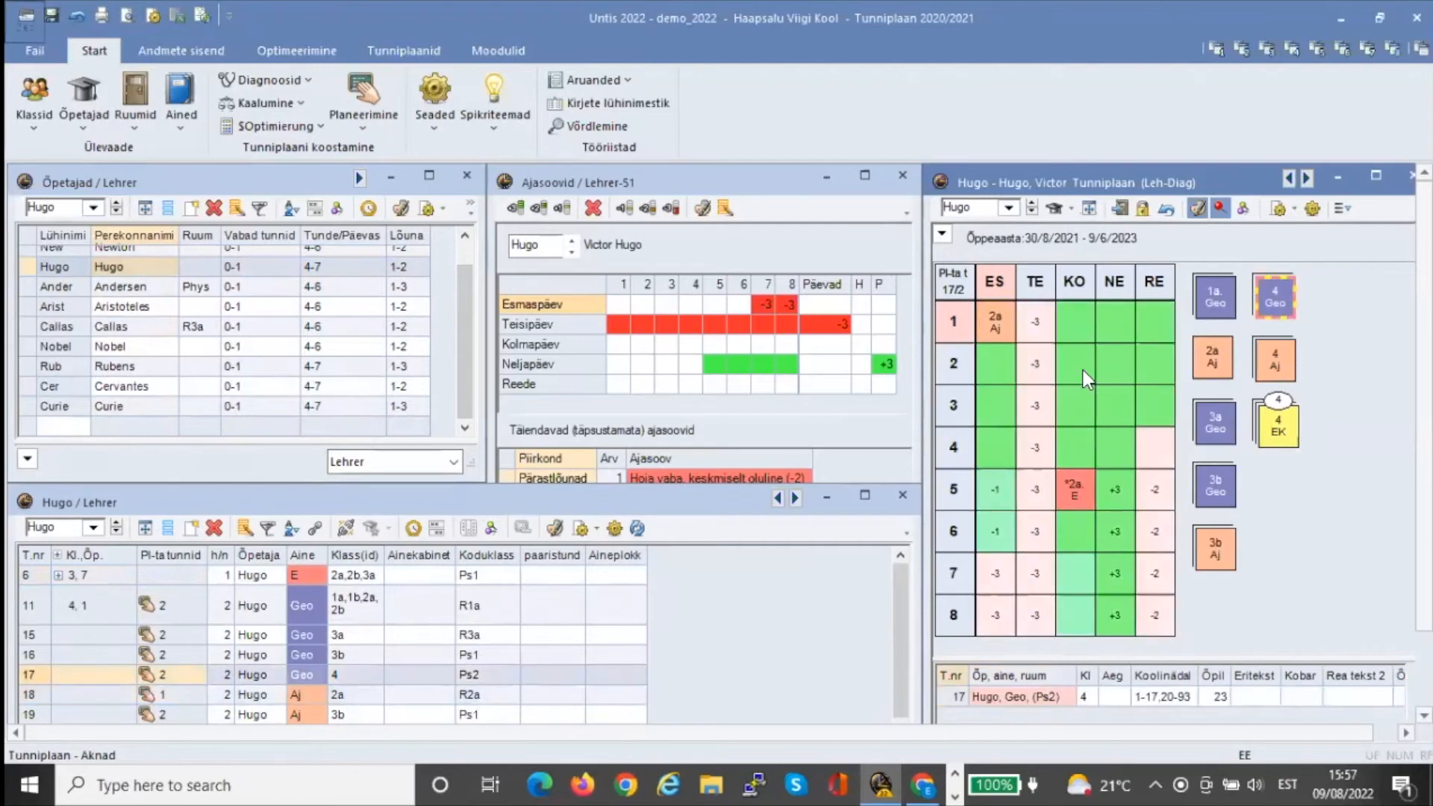
{"action": "left_click", "coordinate": [993, 370]}
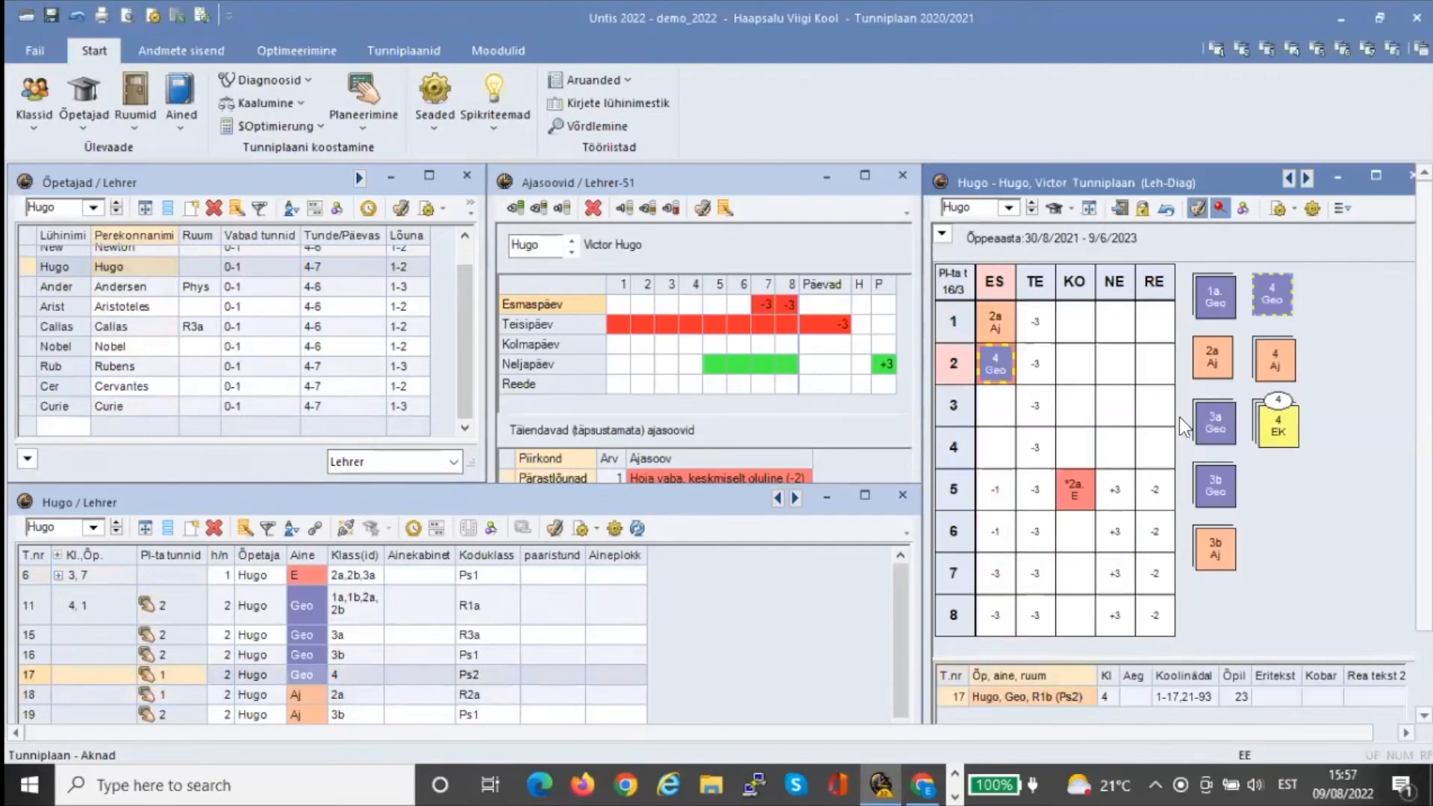
Place Hugo's 3b Geo, class 4 Aj and 3b Aj lessons in Monday periods 3, 4 and 5
{"action": "left_click", "coordinate": [1212, 487]}
{"action": "left_click", "coordinate": [993, 409]}
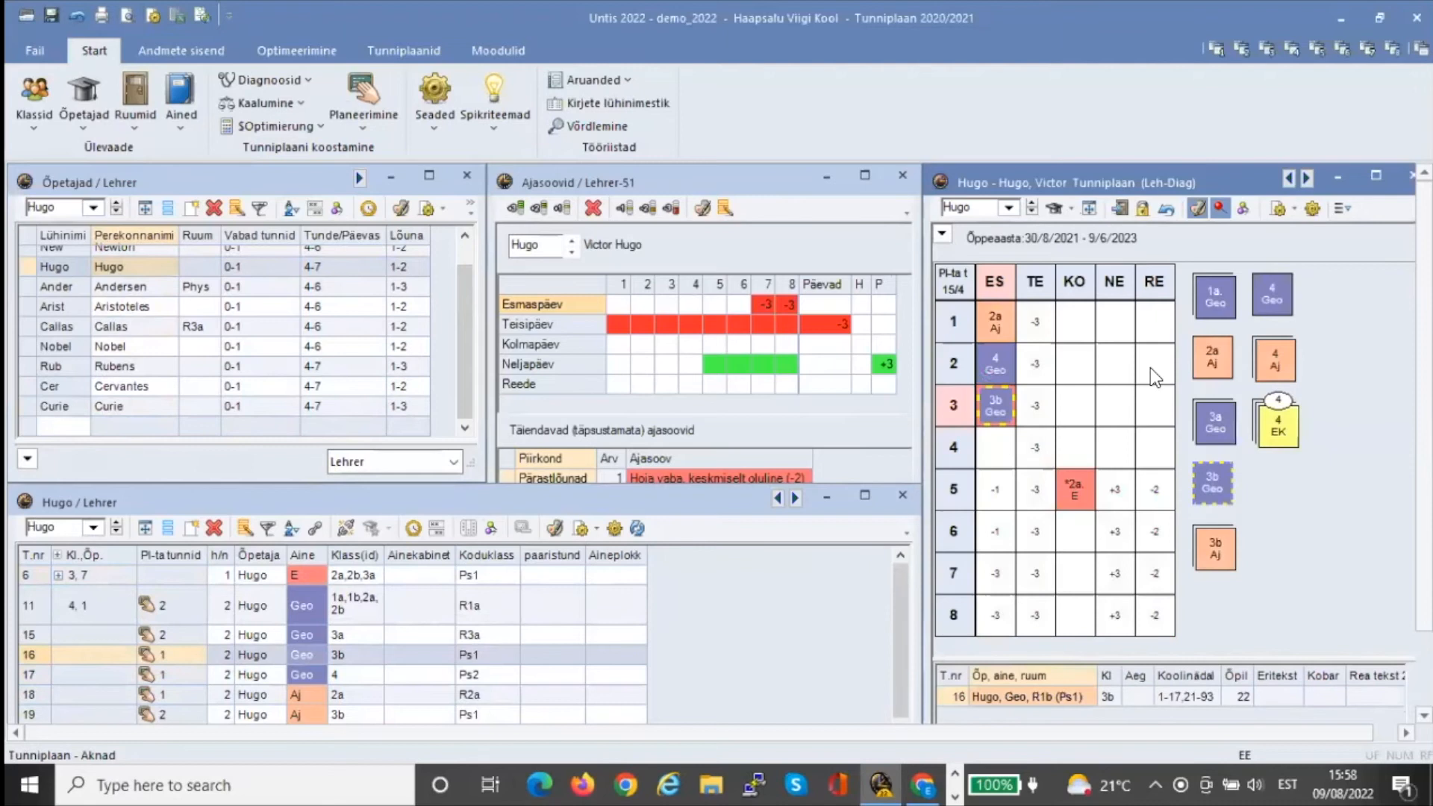
{"action": "left_click", "coordinate": [1272, 353]}
{"action": "left_click", "coordinate": [1001, 449]}
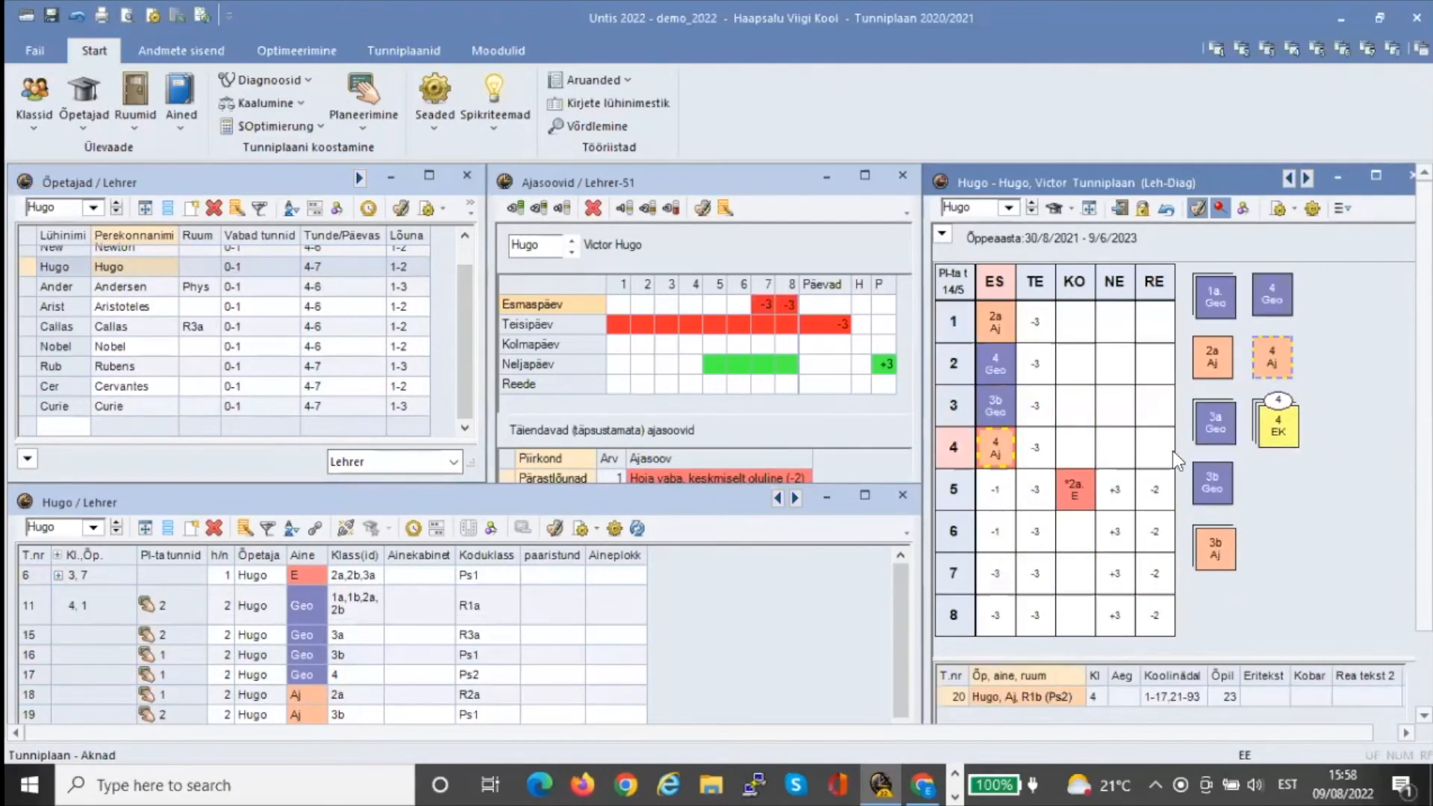
{"action": "left_click", "coordinate": [1216, 547]}
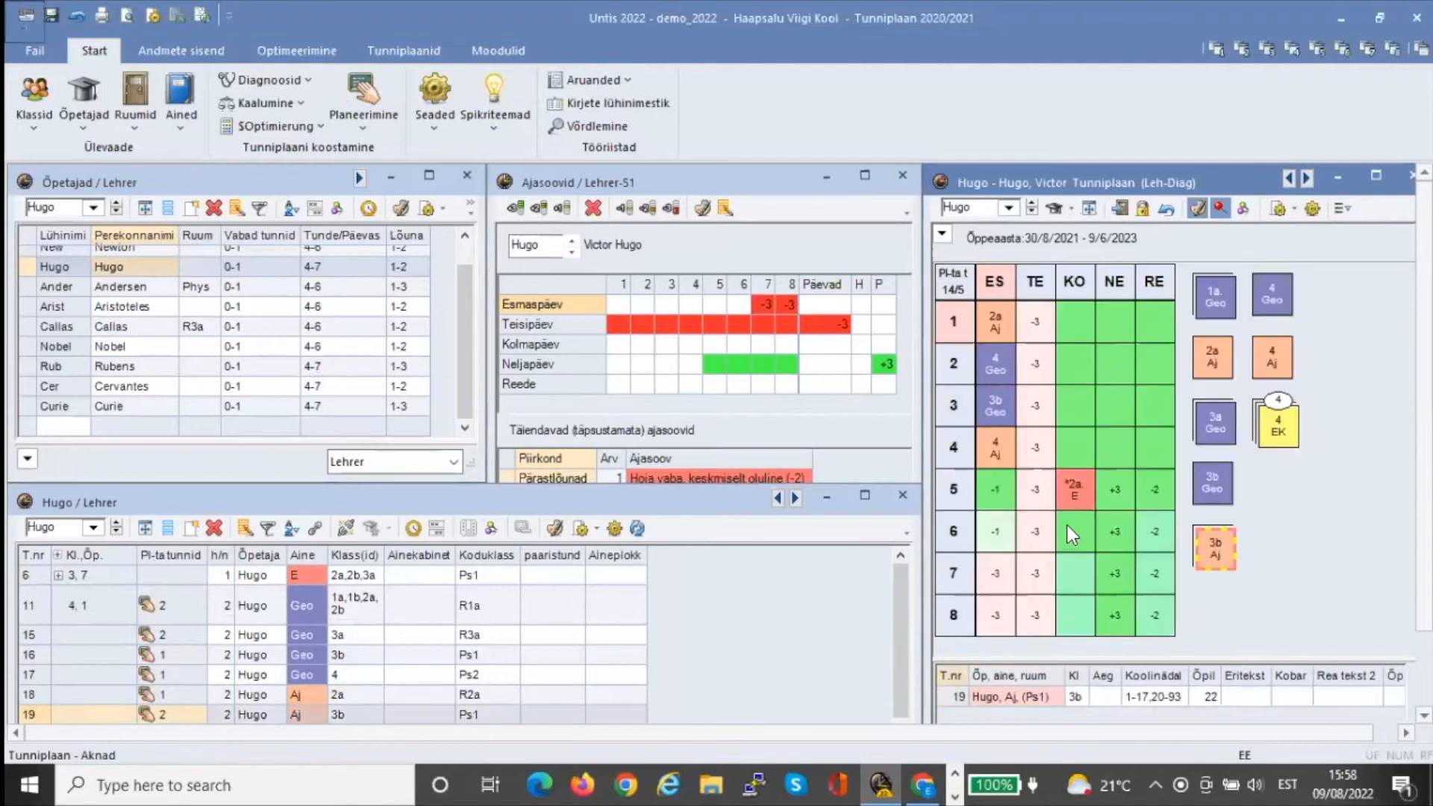
{"action": "left_click", "coordinate": [1002, 490]}
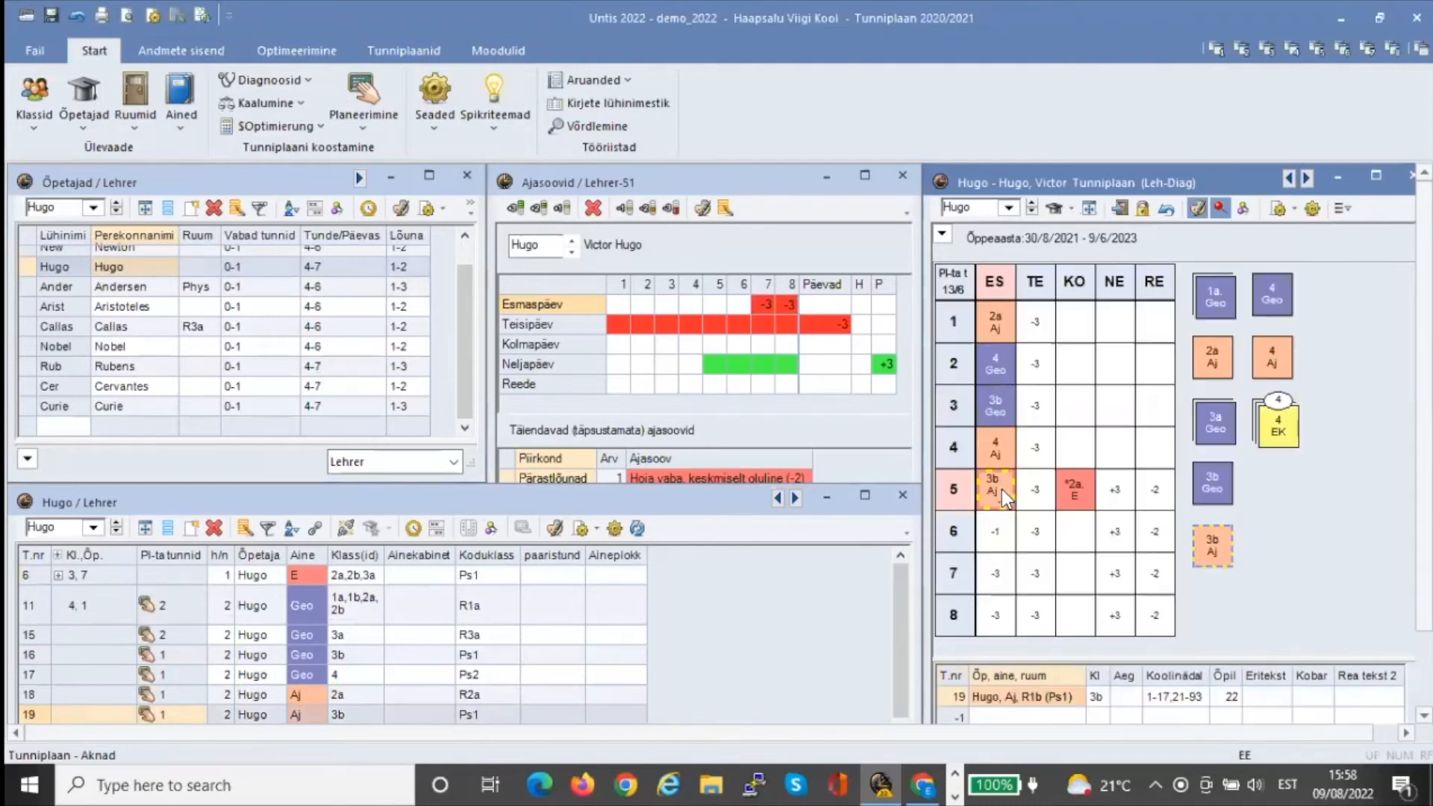
Lock each of Hugo's five Monday lessons in periods 1 to 5 of the timetable
{"action": "left_click", "coordinate": [996, 327]}
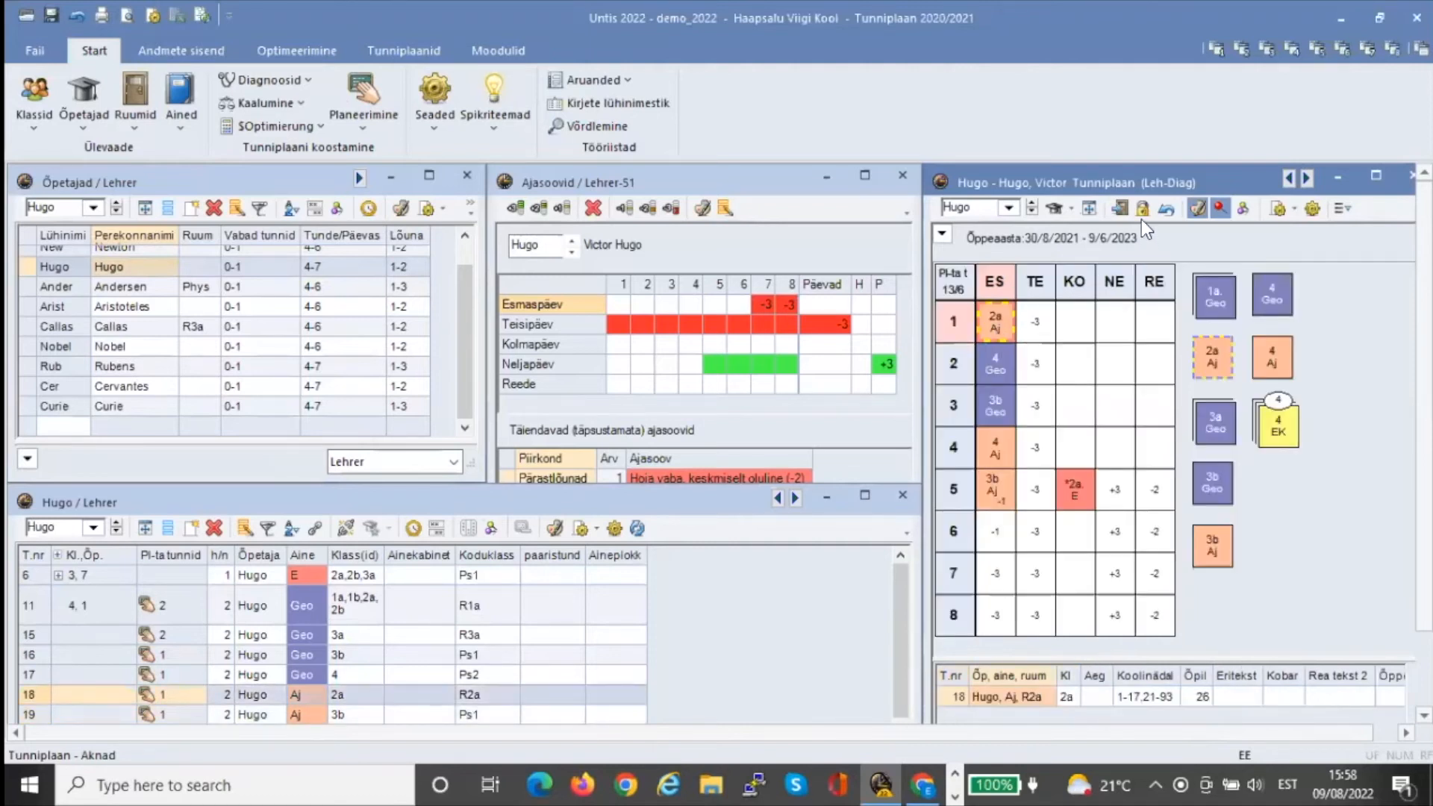
{"action": "left_click", "coordinate": [1141, 213]}
{"action": "left_click", "coordinate": [984, 358]}
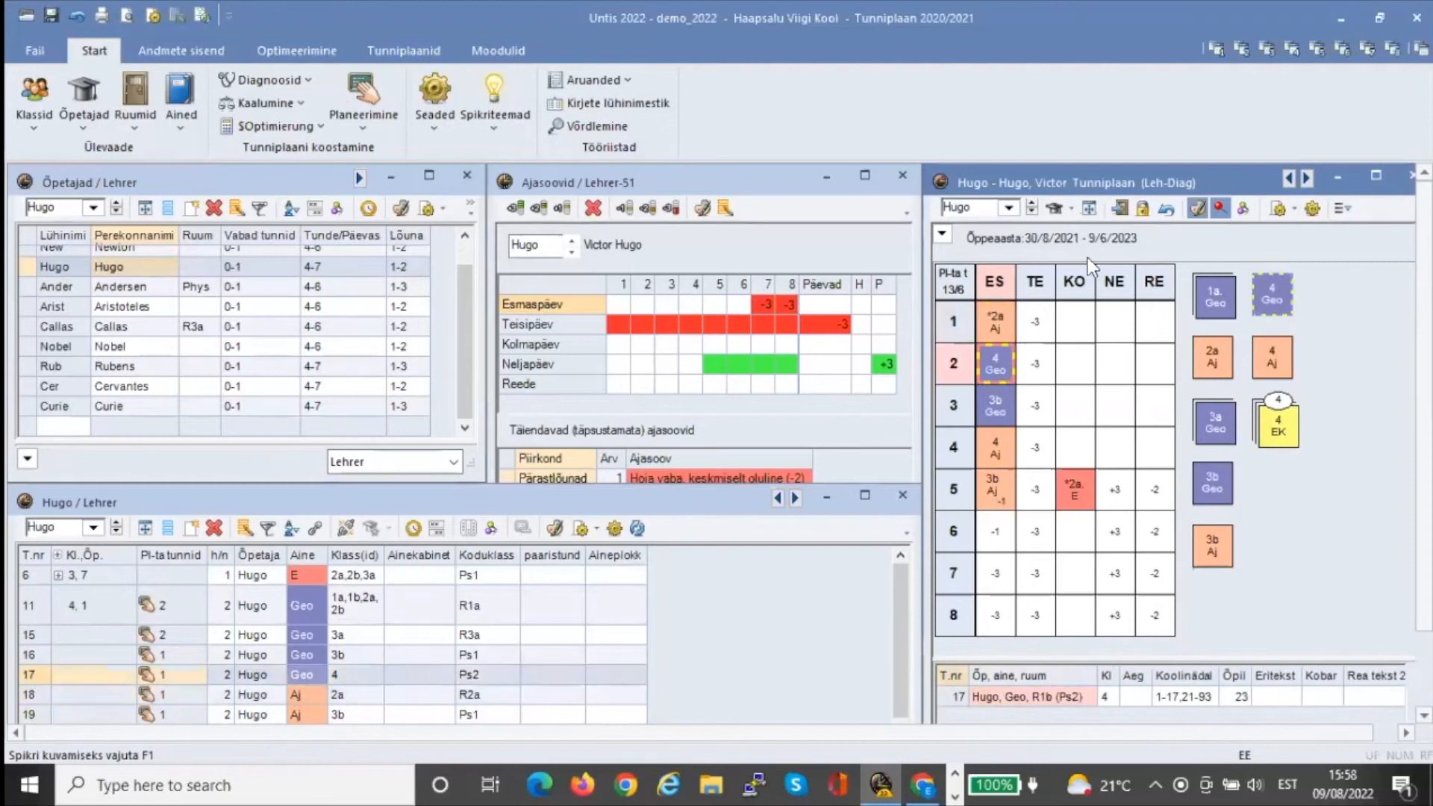
{"action": "left_click", "coordinate": [1140, 213]}
{"action": "left_click", "coordinate": [996, 405]}
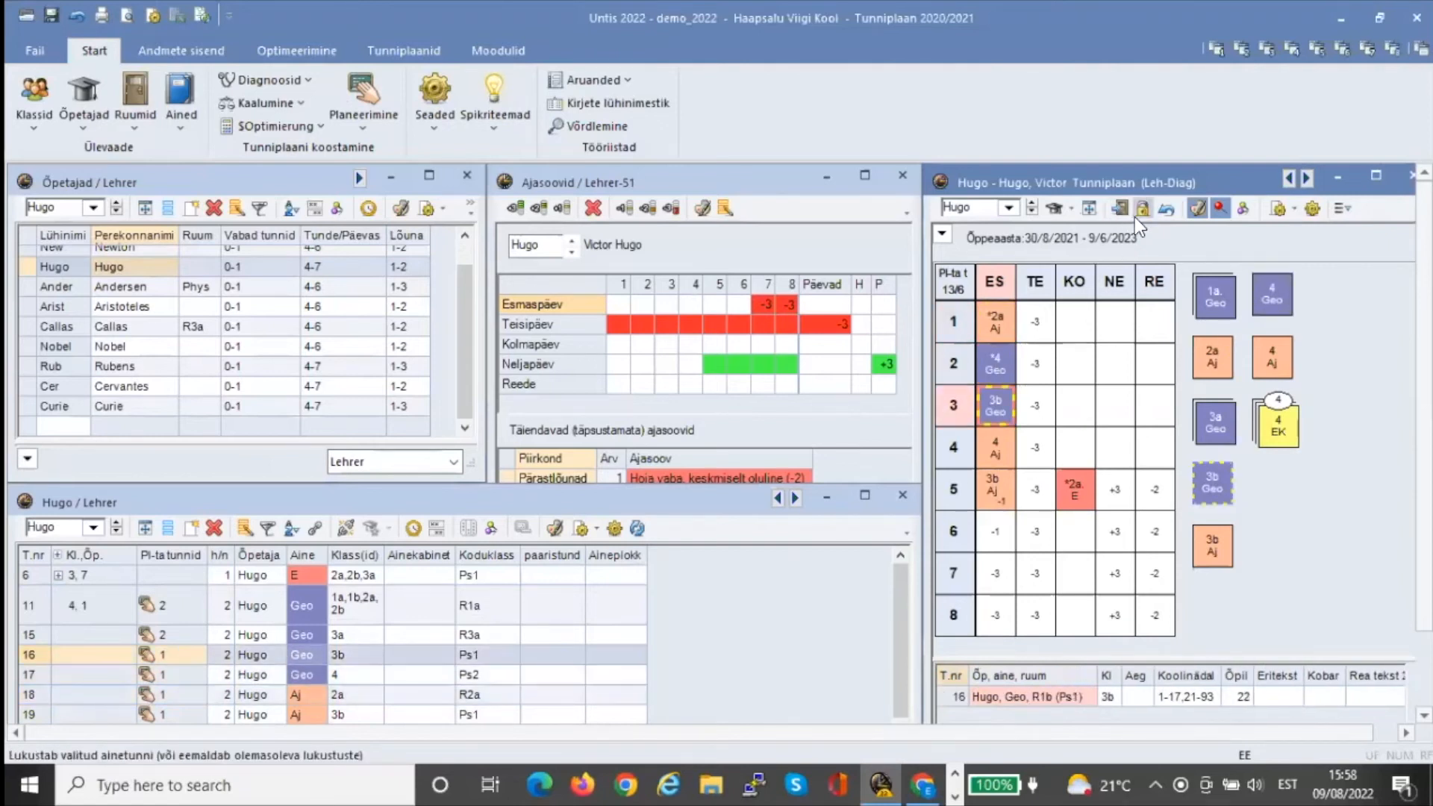
{"action": "left_click", "coordinate": [1141, 209]}
{"action": "left_click", "coordinate": [997, 446]}
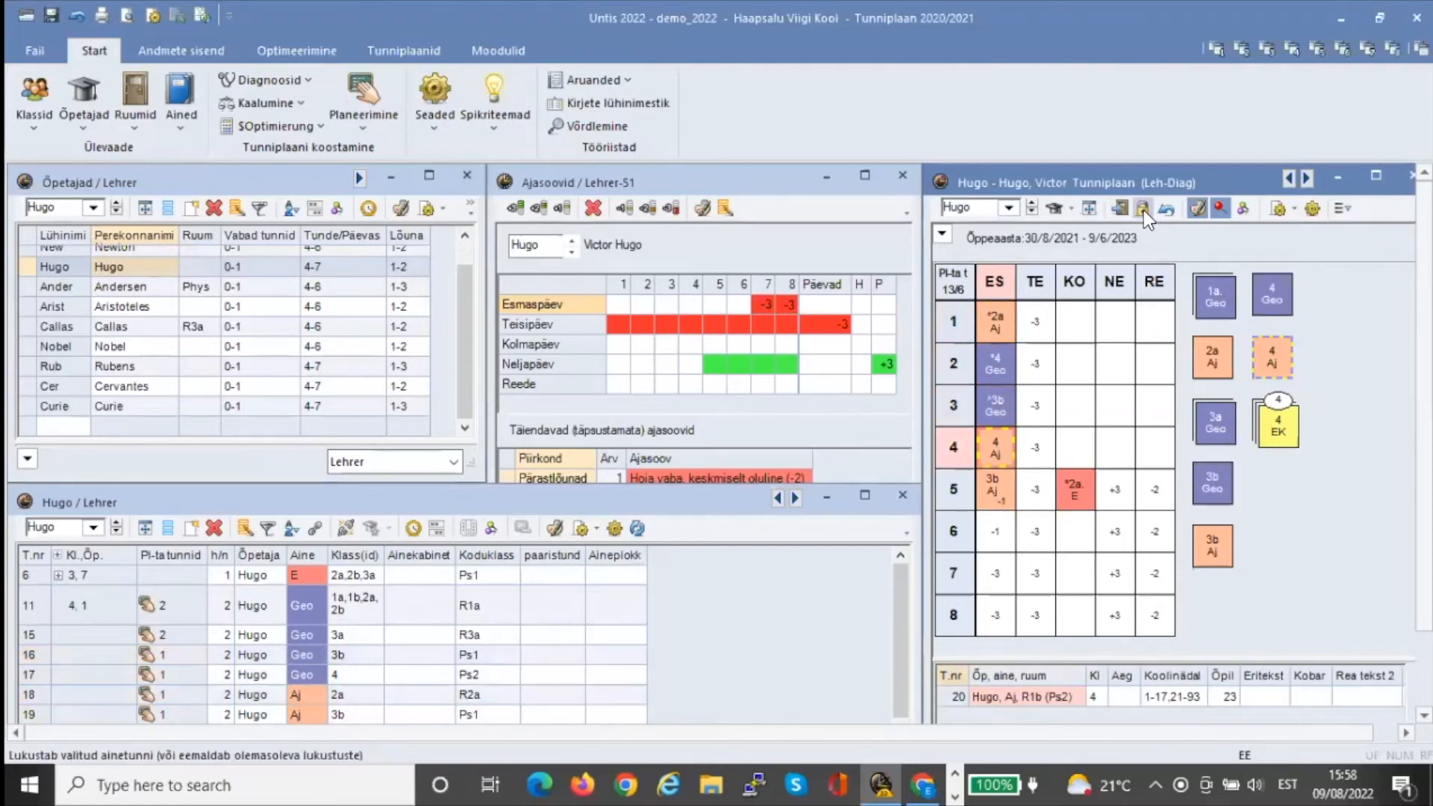
{"action": "left_click", "coordinate": [996, 496]}
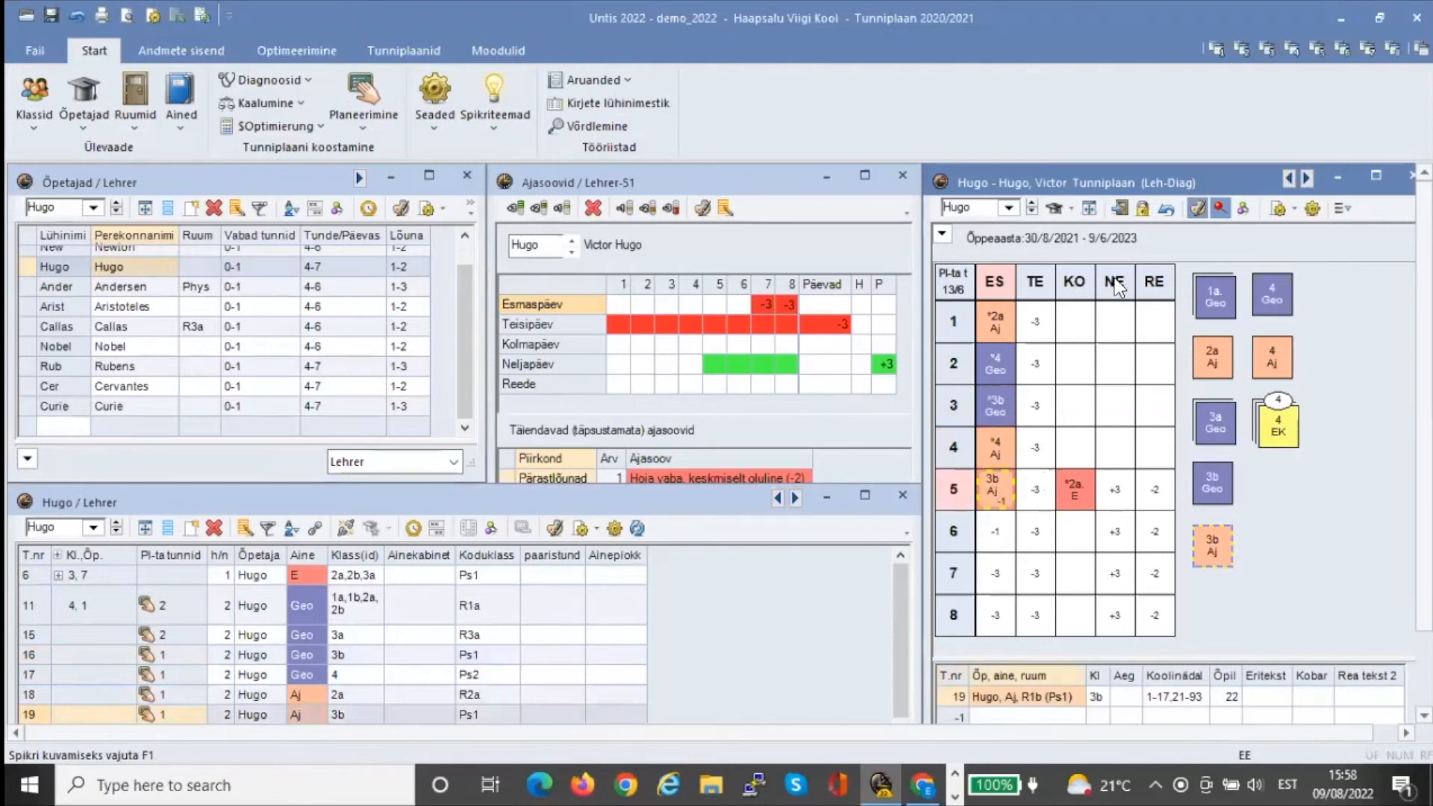
{"action": "left_click", "coordinate": [1141, 210]}
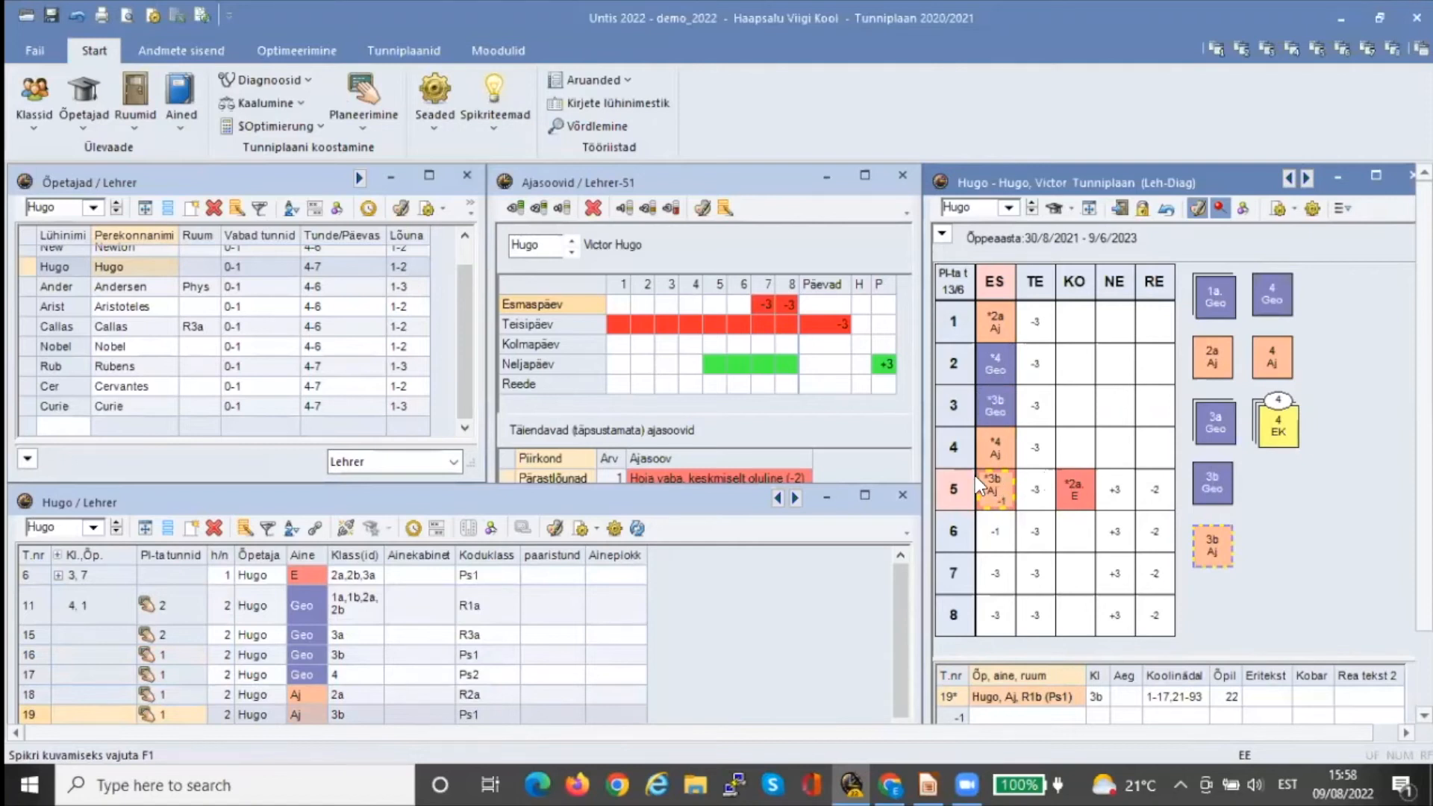
Switch to LibreOffice Impress, present from the current slide to the Optimeerimine slide, and end the slide show
{"action": "left_click", "coordinate": [928, 785]}
{"action": "left_click", "coordinate": [285, 120]}
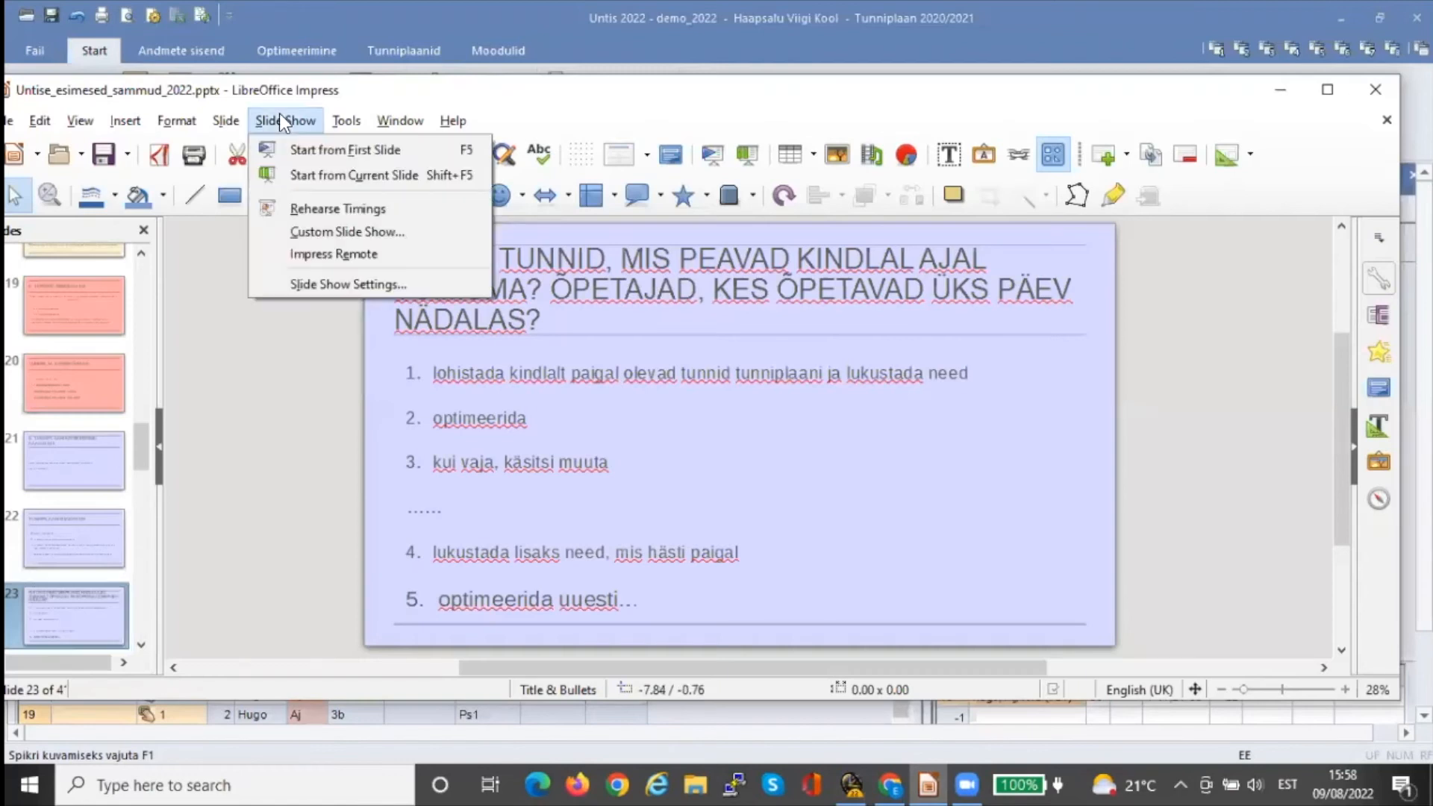
{"action": "left_click", "coordinate": [297, 170]}
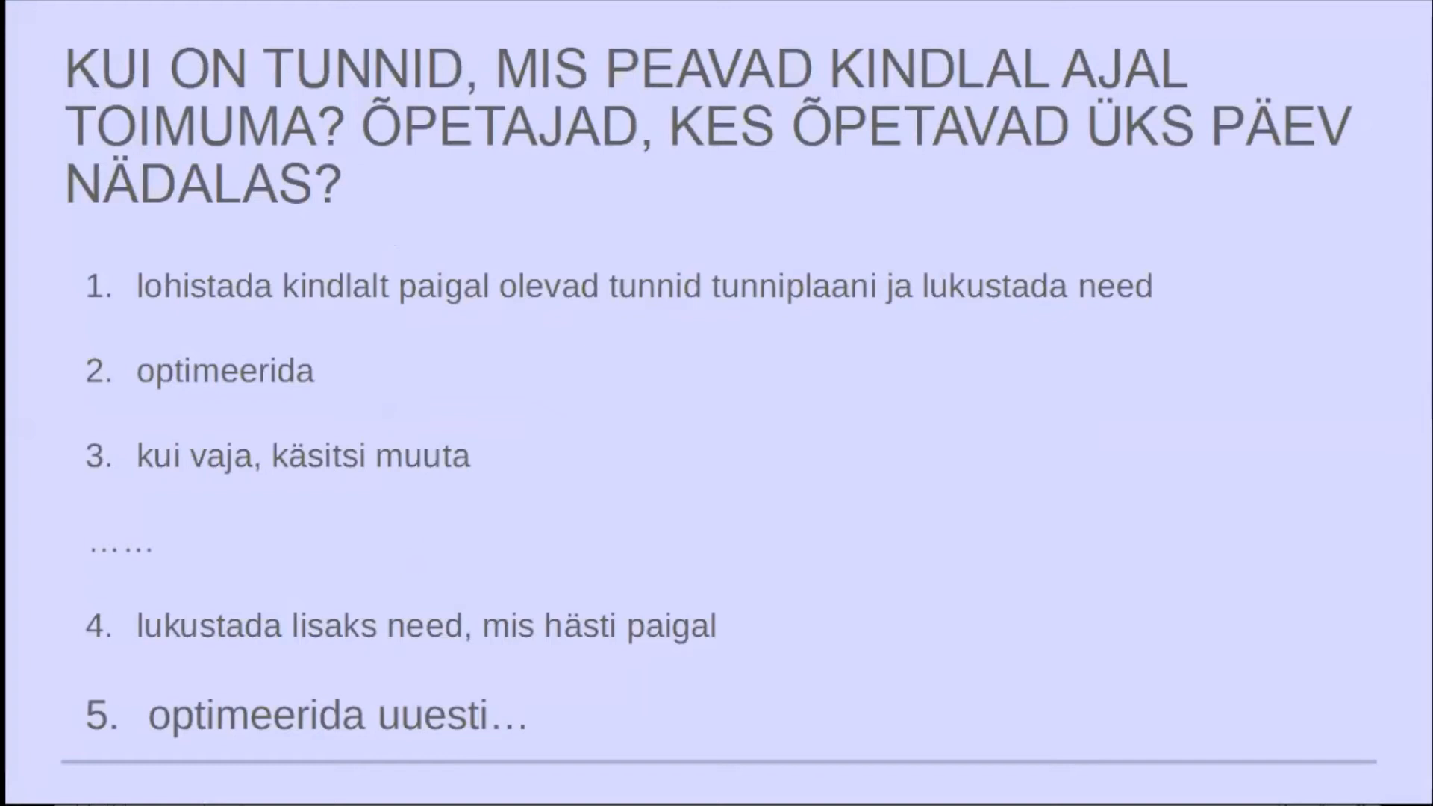
{"action": "key", "text": "Right"}
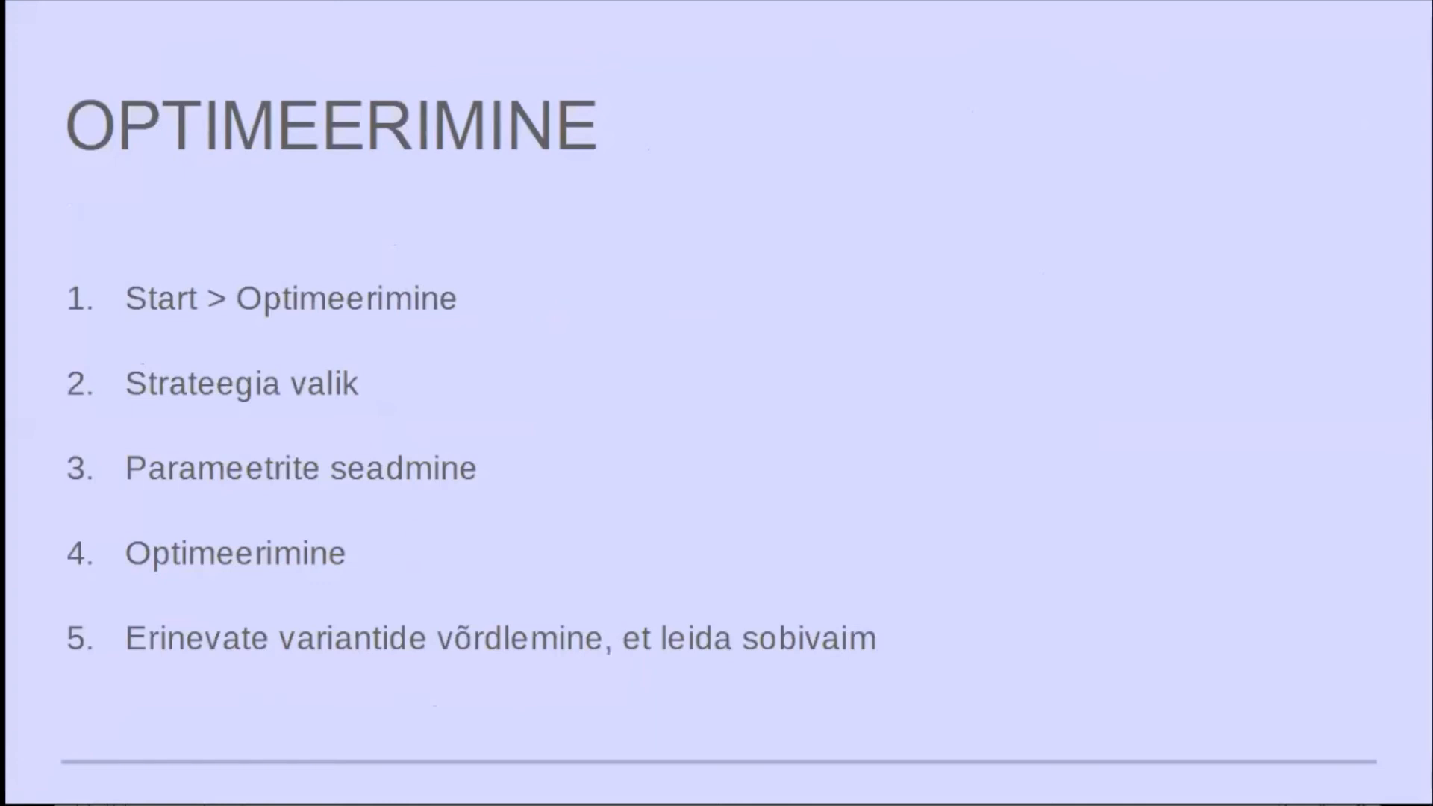
{"action": "key", "text": "Escape"}
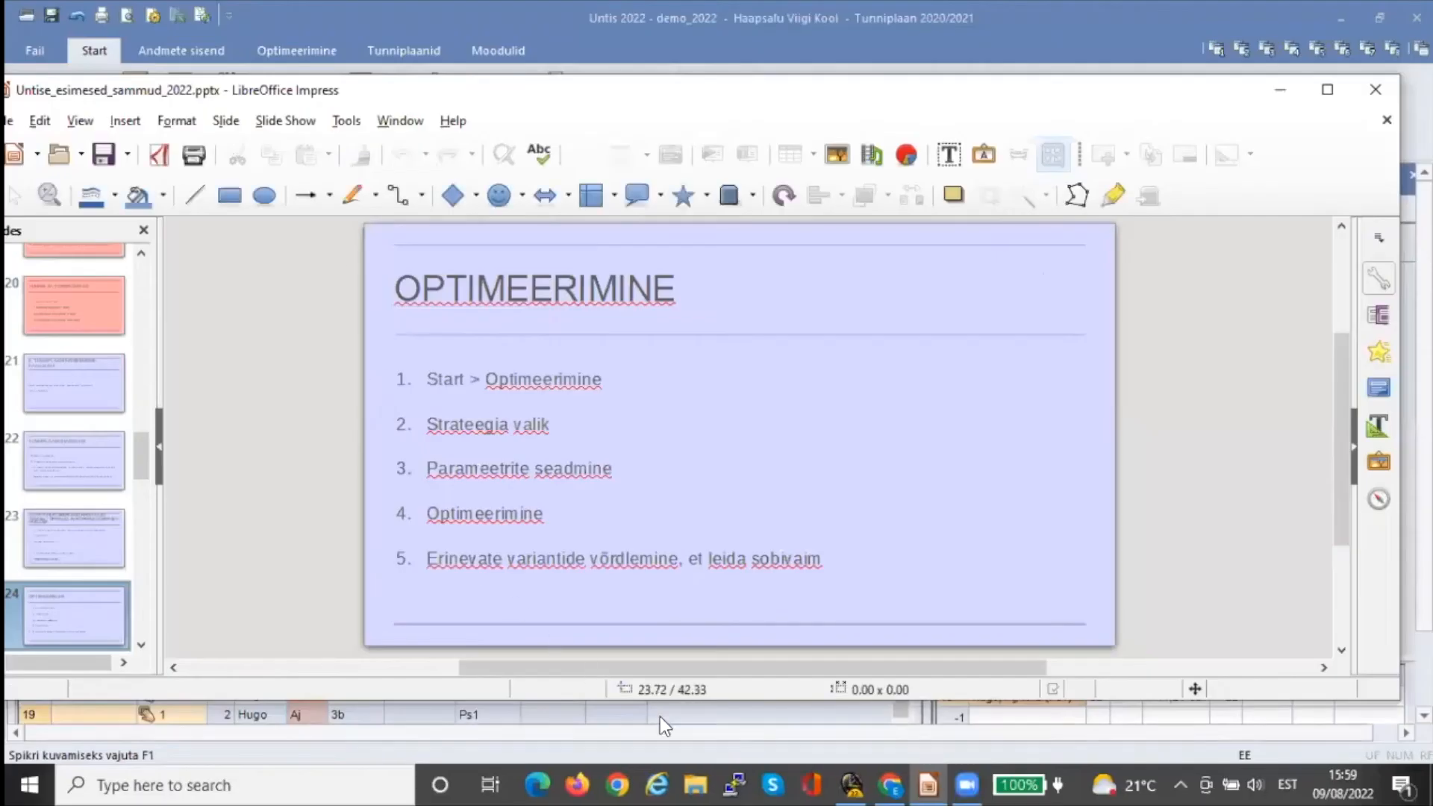
Switch to Untis and run the timetable optimisation with strategy B - mitu sarja
{"action": "left_click", "coordinate": [852, 785]}
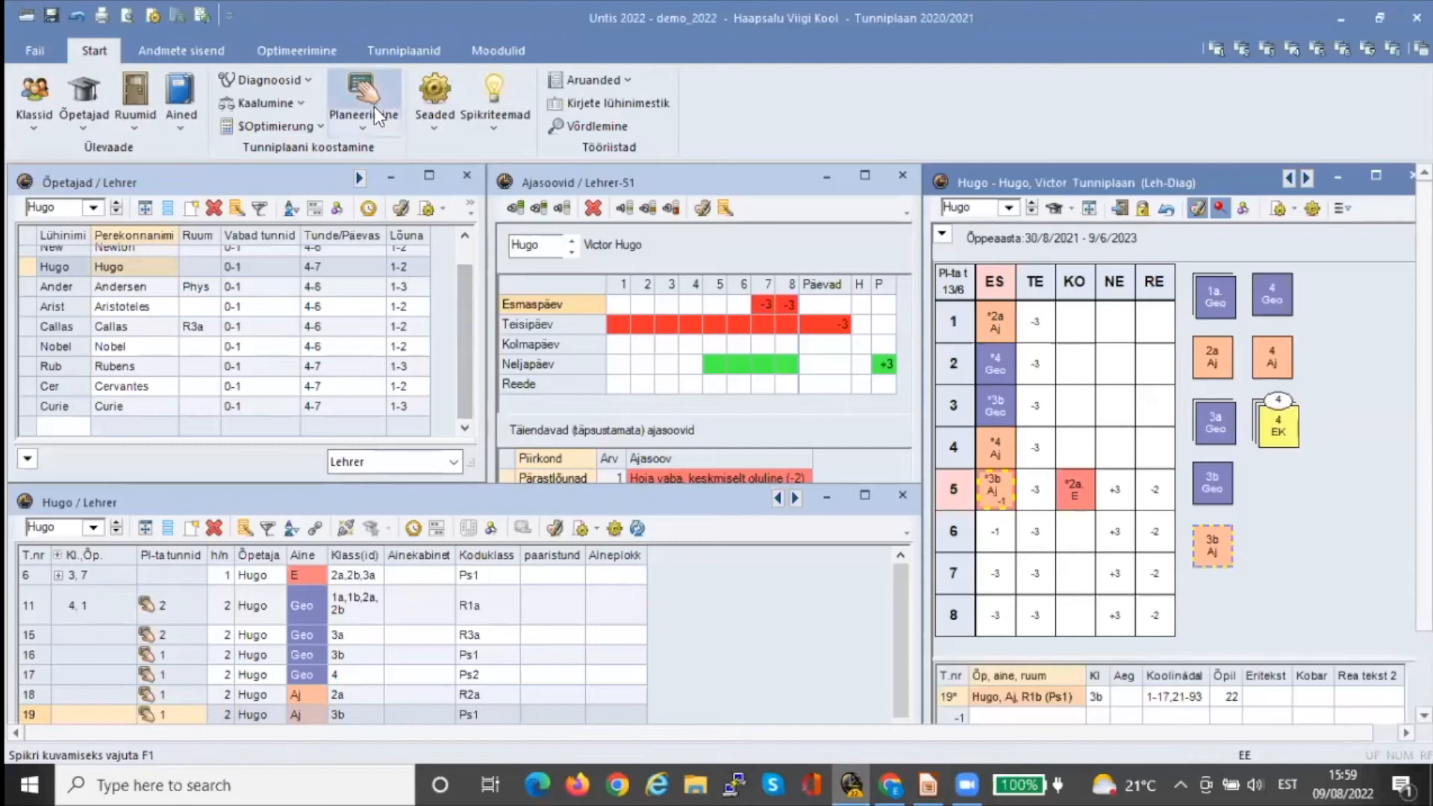
{"action": "left_click", "coordinate": [279, 124]}
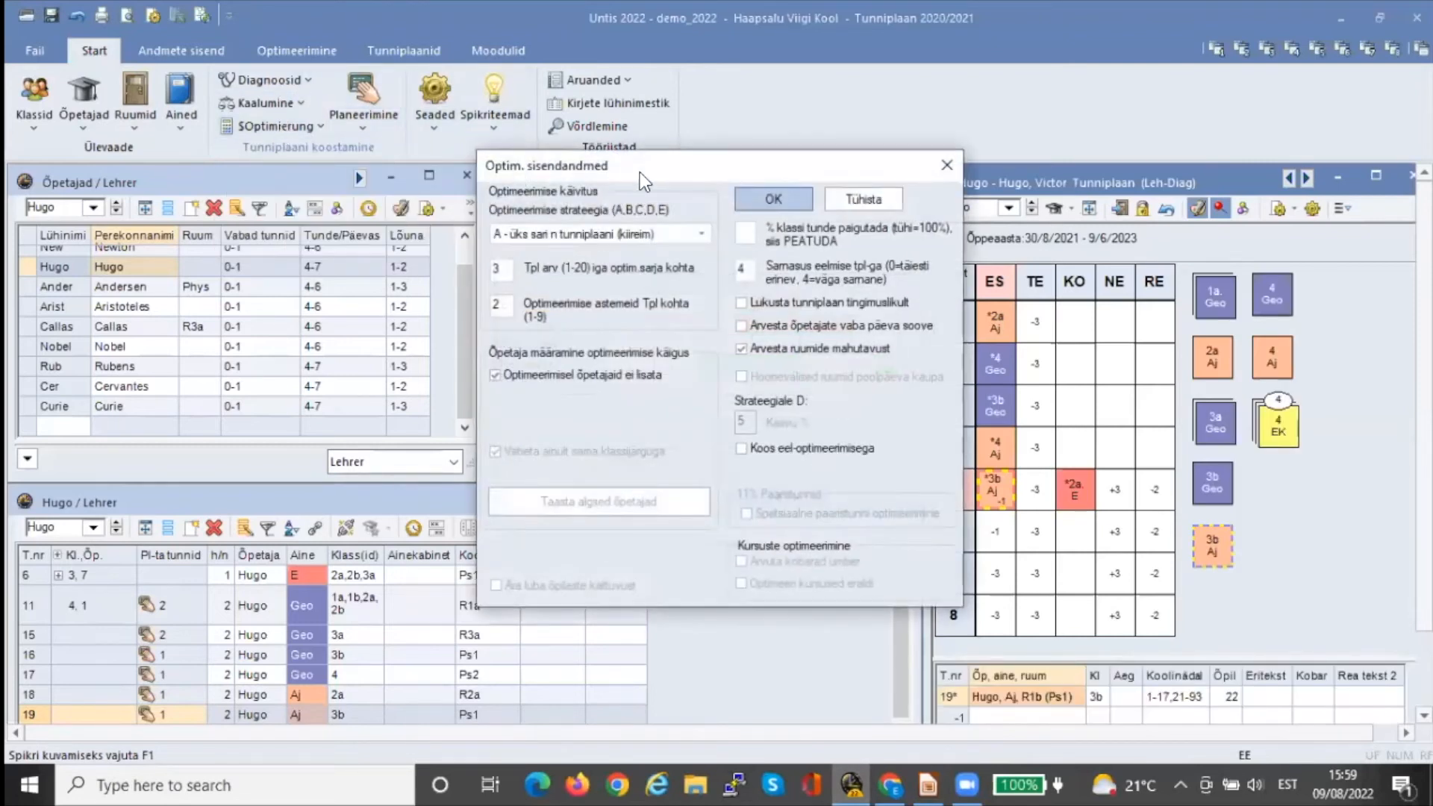
{"action": "left_click_drag", "start_coordinate": [635, 171], "coordinate": [474, 138]}
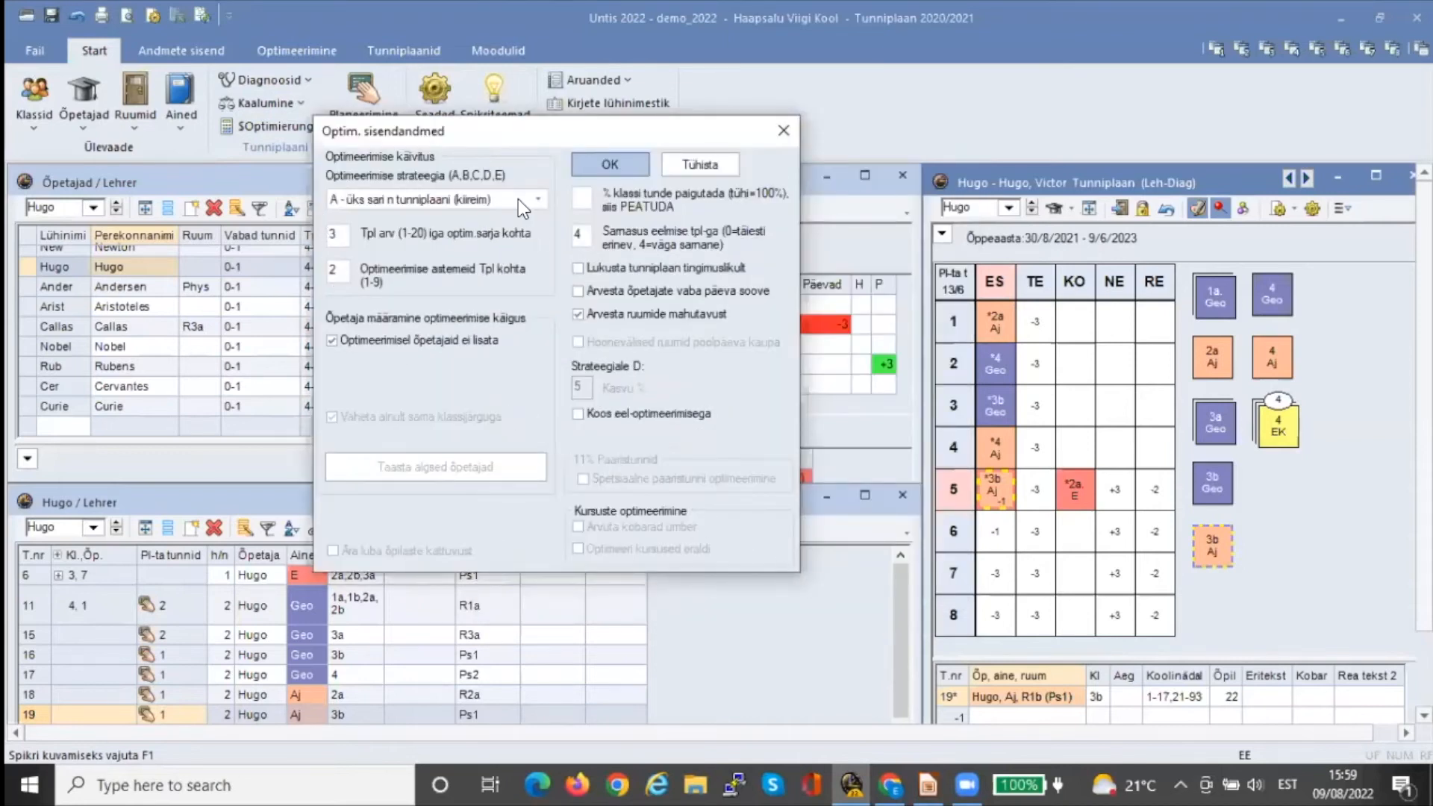
{"action": "left_click", "coordinate": [539, 199]}
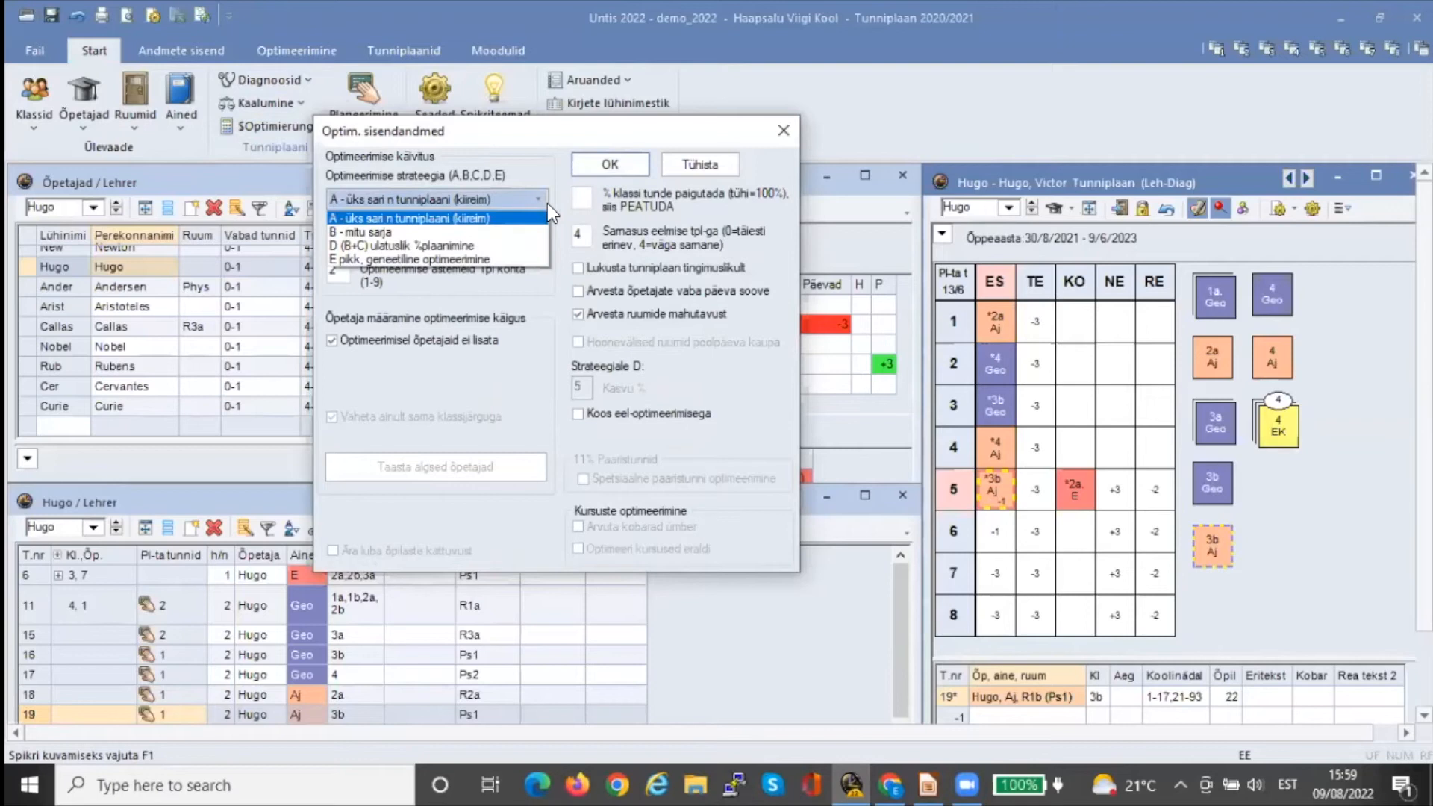
{"action": "left_click", "coordinate": [478, 244]}
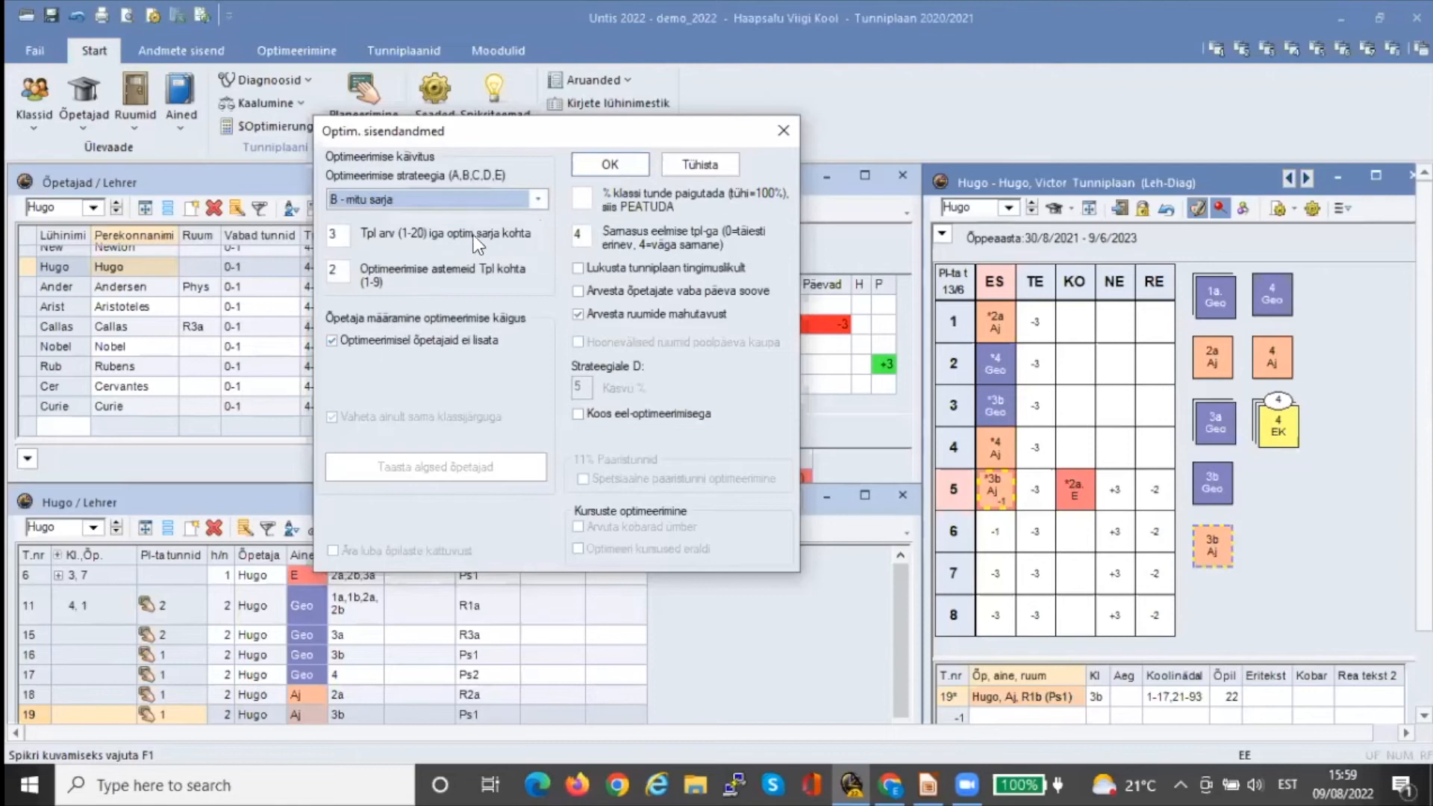
{"action": "left_click", "coordinate": [531, 197]}
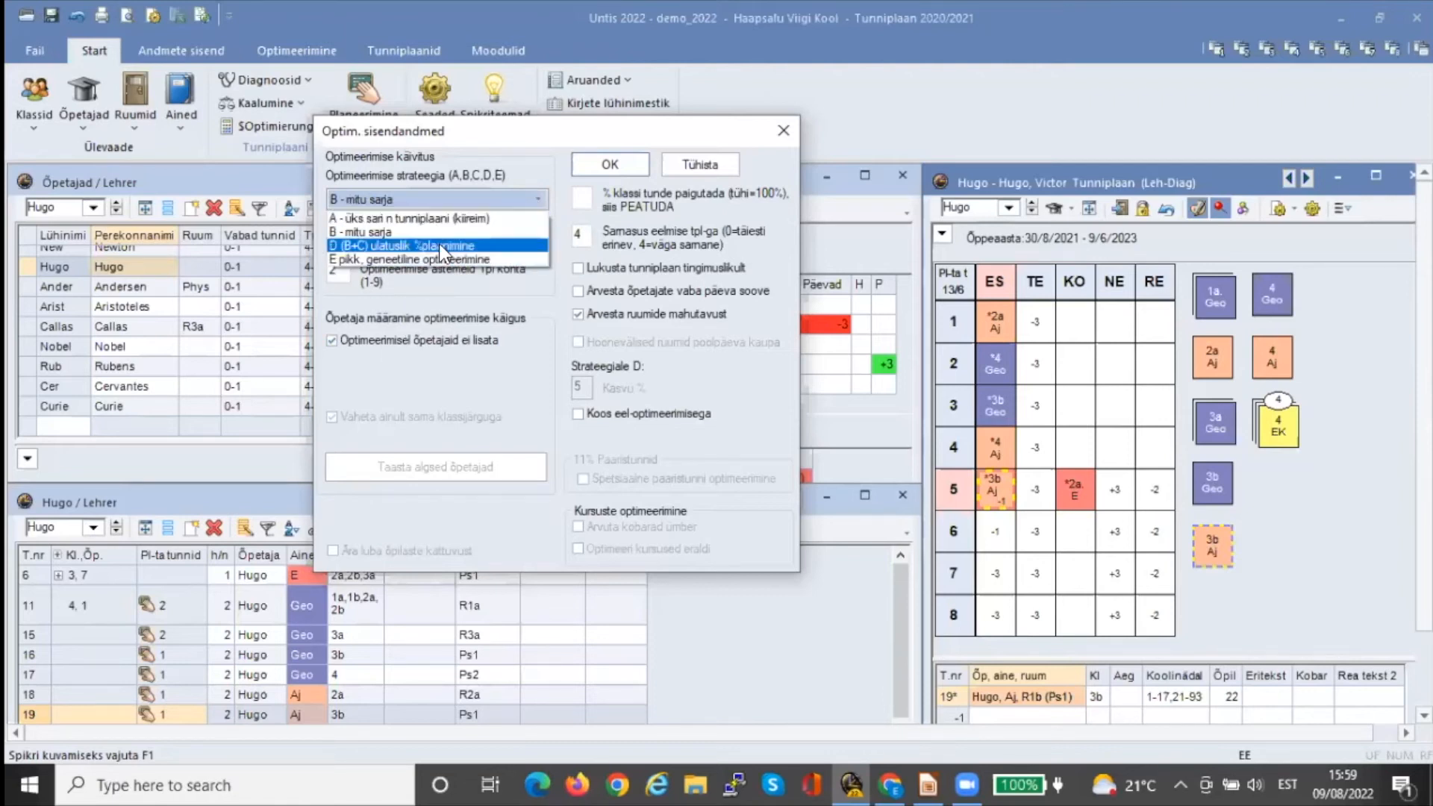
{"action": "left_click", "coordinate": [430, 227]}
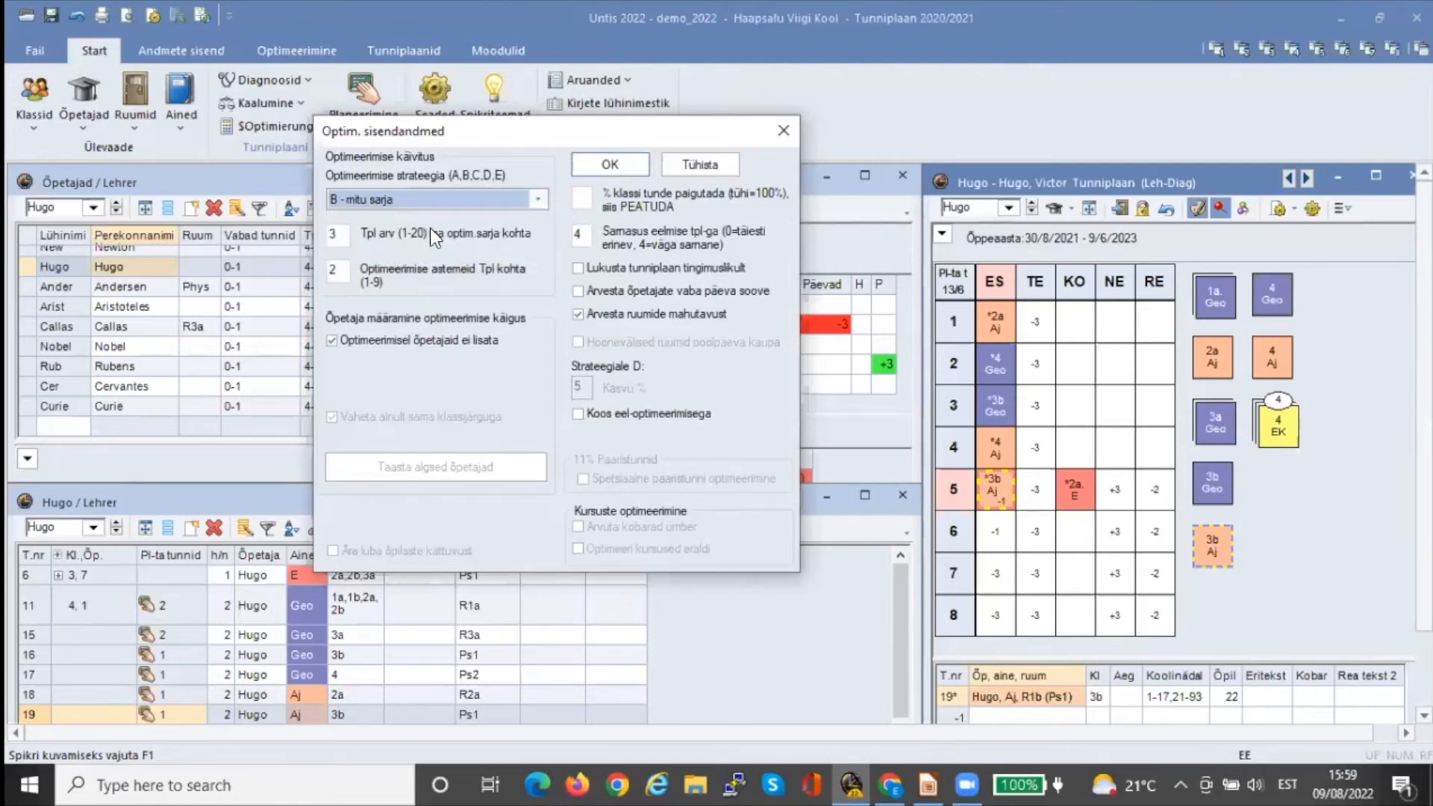
{"action": "left_click", "coordinate": [608, 164]}
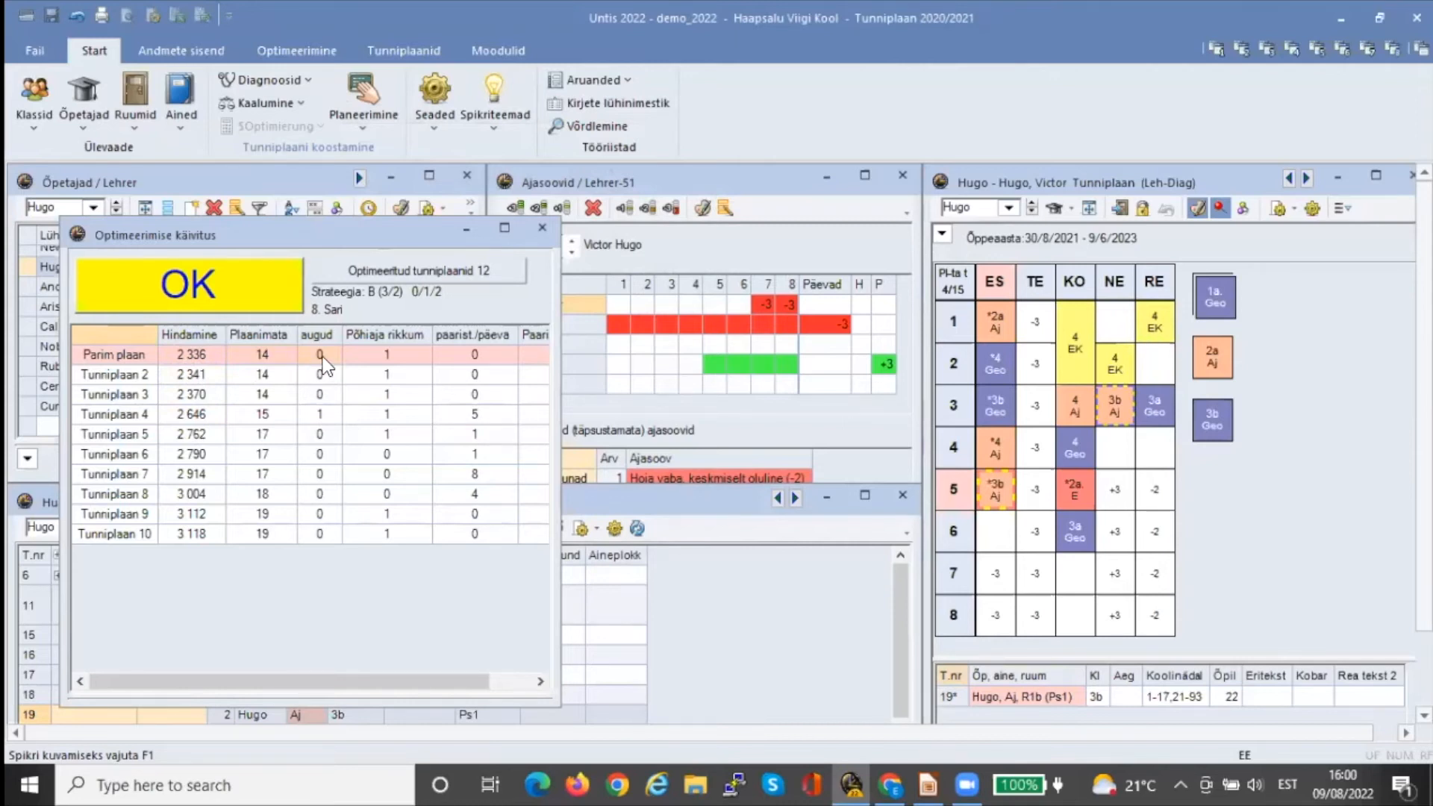
Compare Hugo's timetable across the optimised variants Tunniplaan 2 to Tunniplaan 10, and return to Parim plaan
{"action": "left_click", "coordinate": [148, 380]}
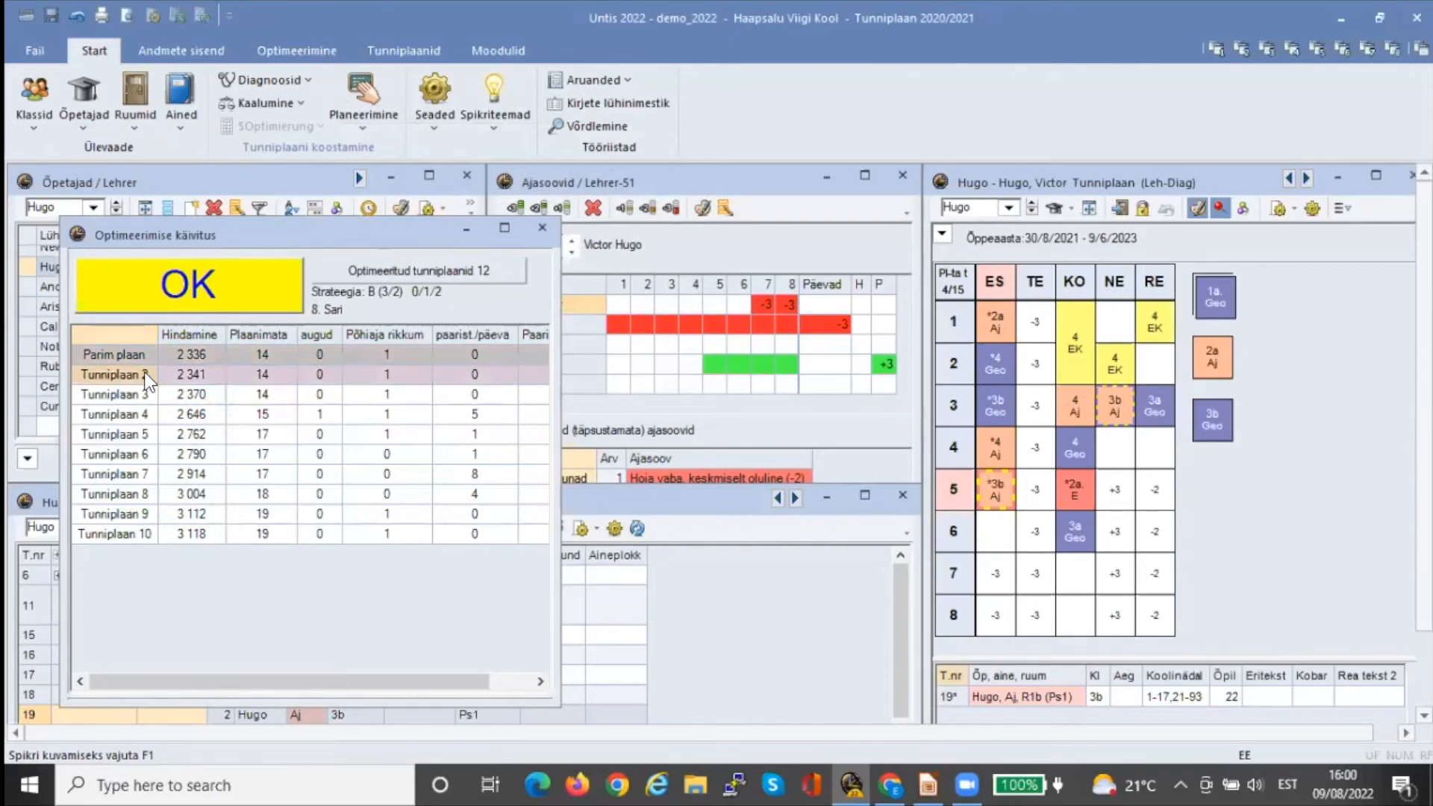
{"action": "left_click", "coordinate": [147, 396]}
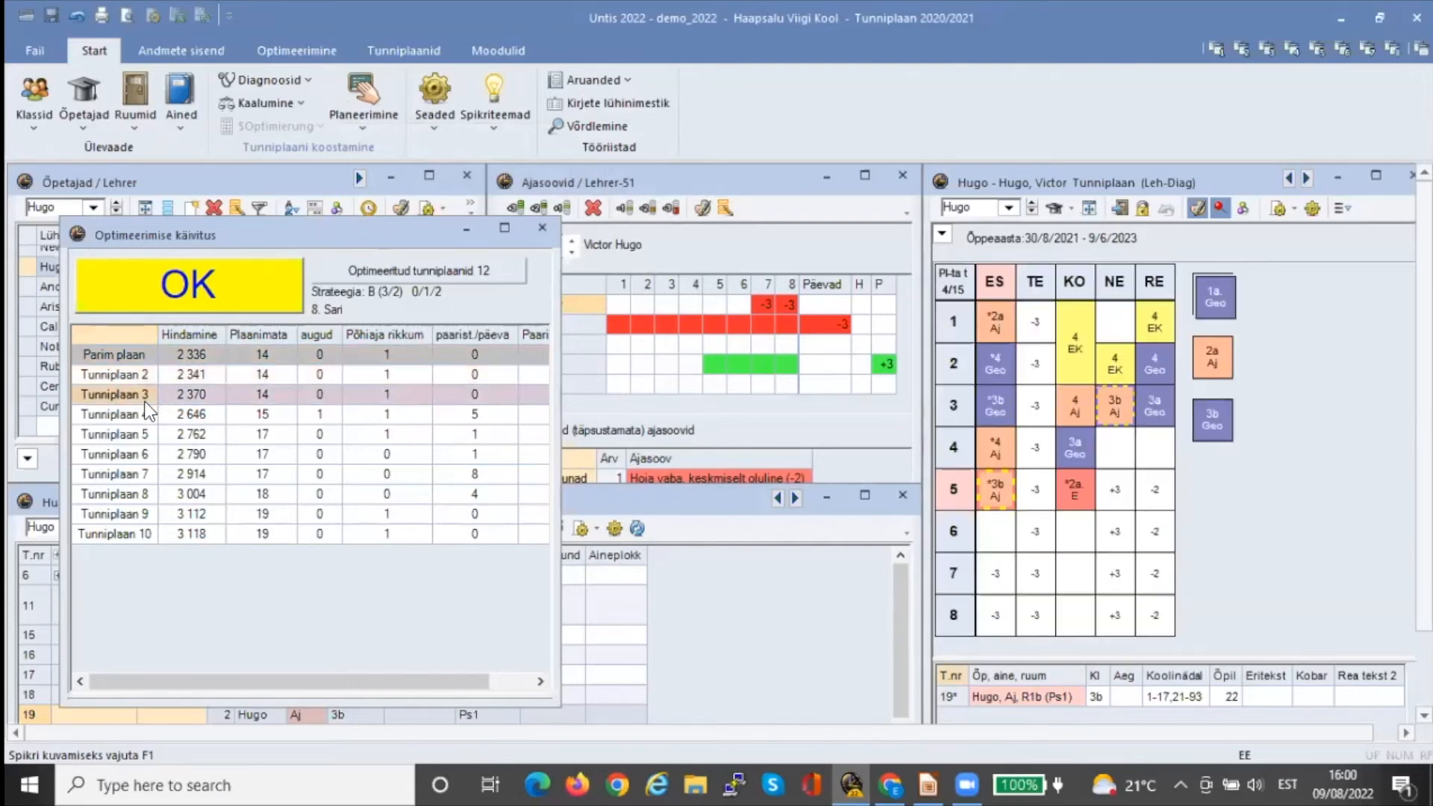
{"action": "left_click", "coordinate": [147, 418]}
{"action": "left_click", "coordinate": [145, 435]}
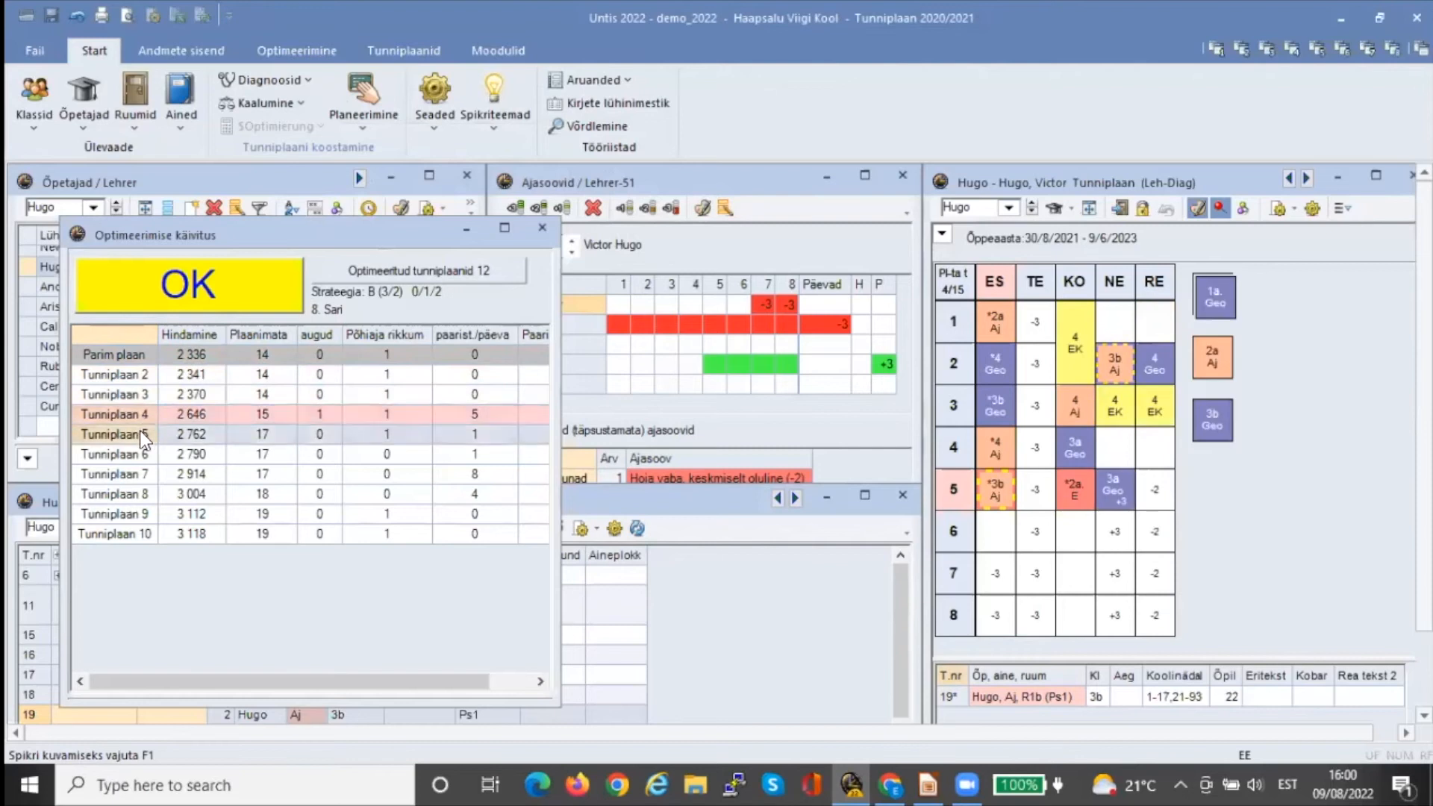
{"action": "left_click", "coordinate": [141, 449]}
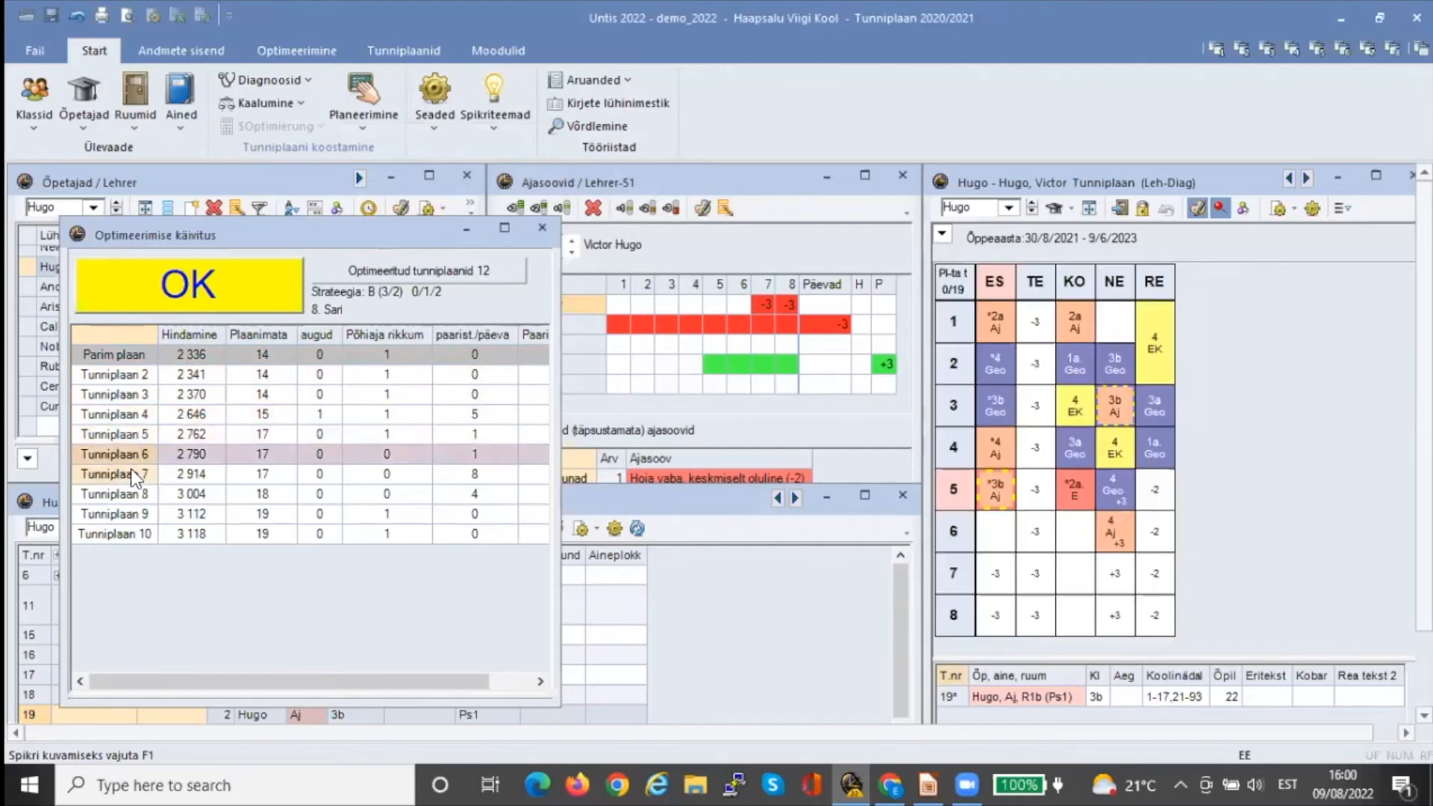
{"action": "left_click", "coordinate": [133, 476]}
{"action": "left_click", "coordinate": [124, 495]}
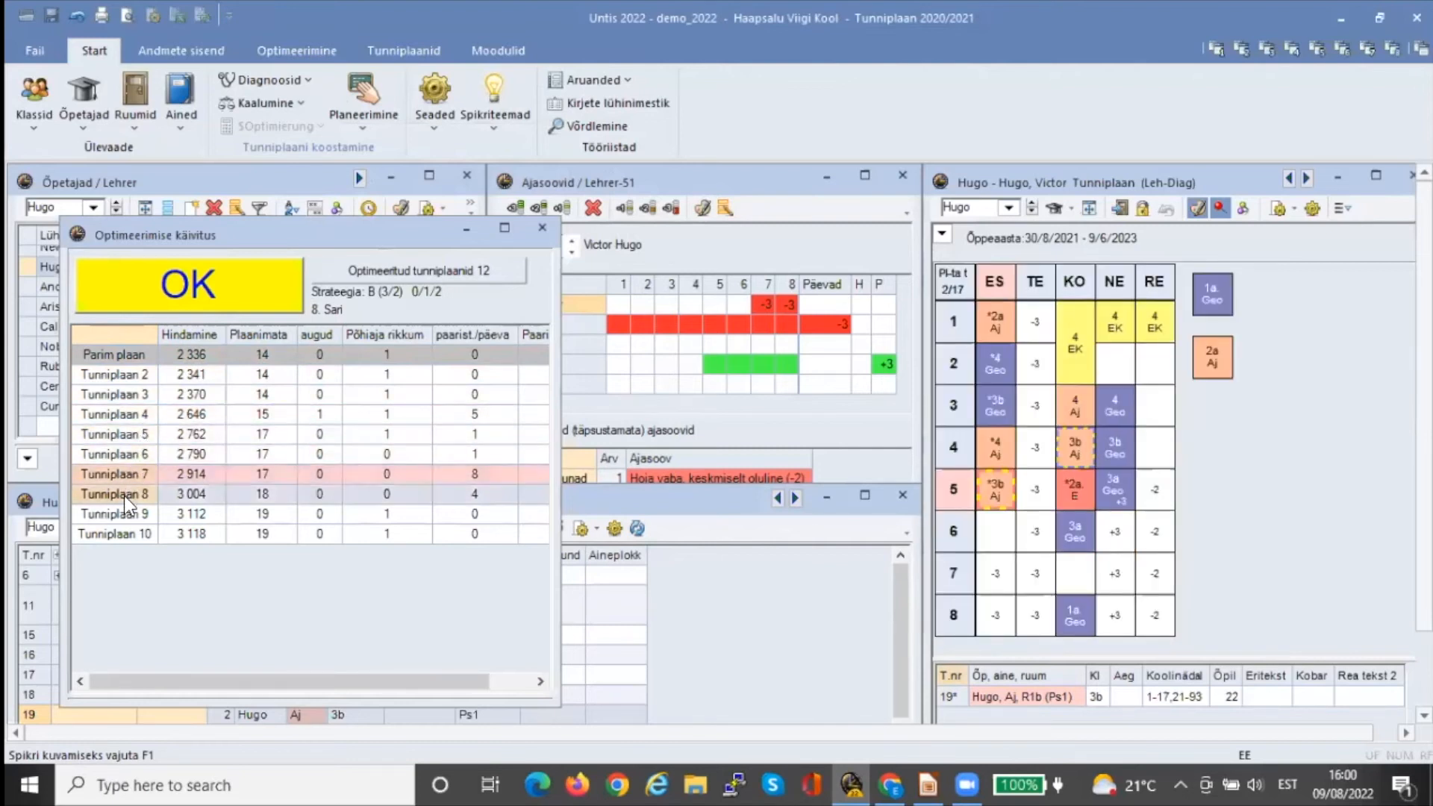
{"action": "left_click", "coordinate": [124, 509]}
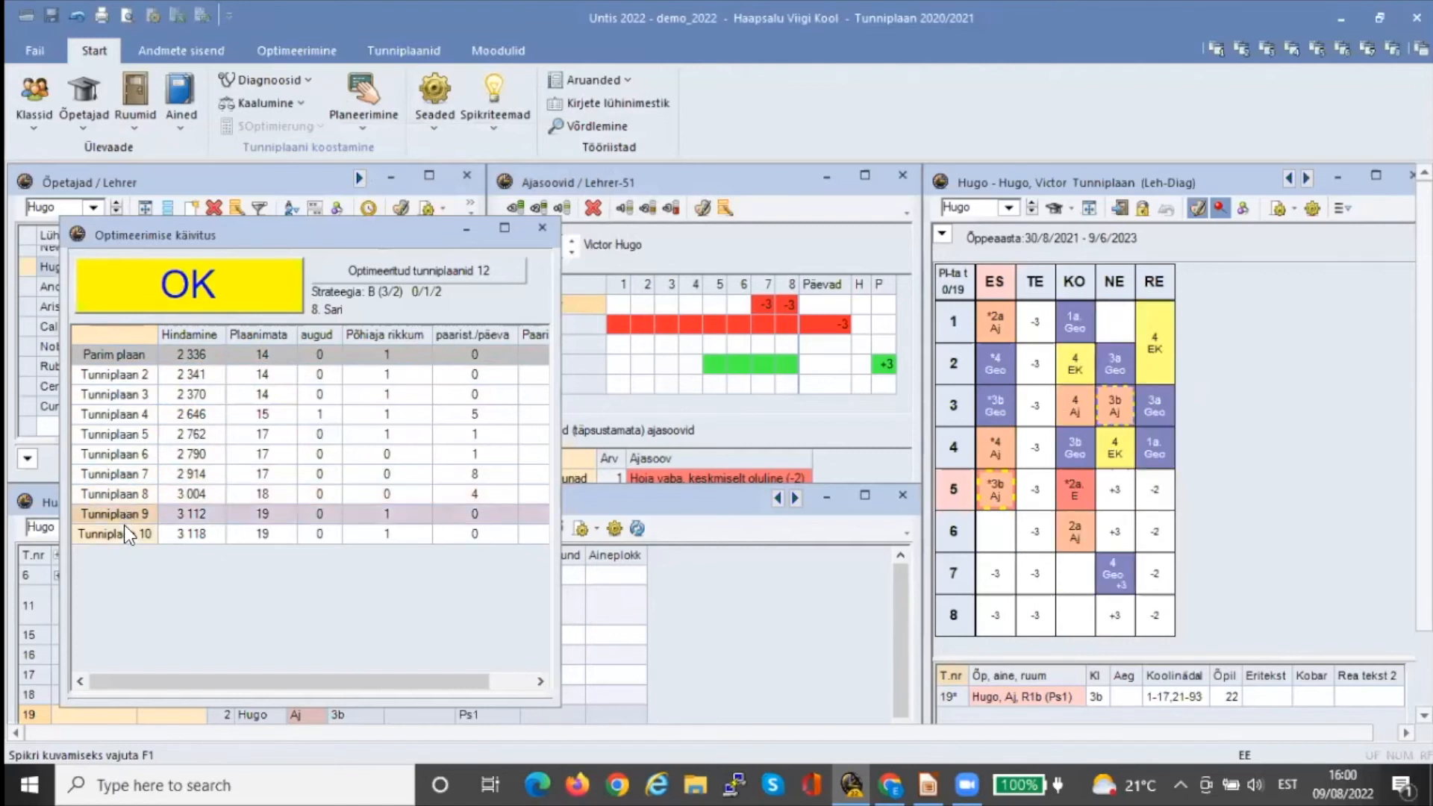
{"action": "left_click", "coordinate": [124, 534]}
{"action": "left_click", "coordinate": [150, 356]}
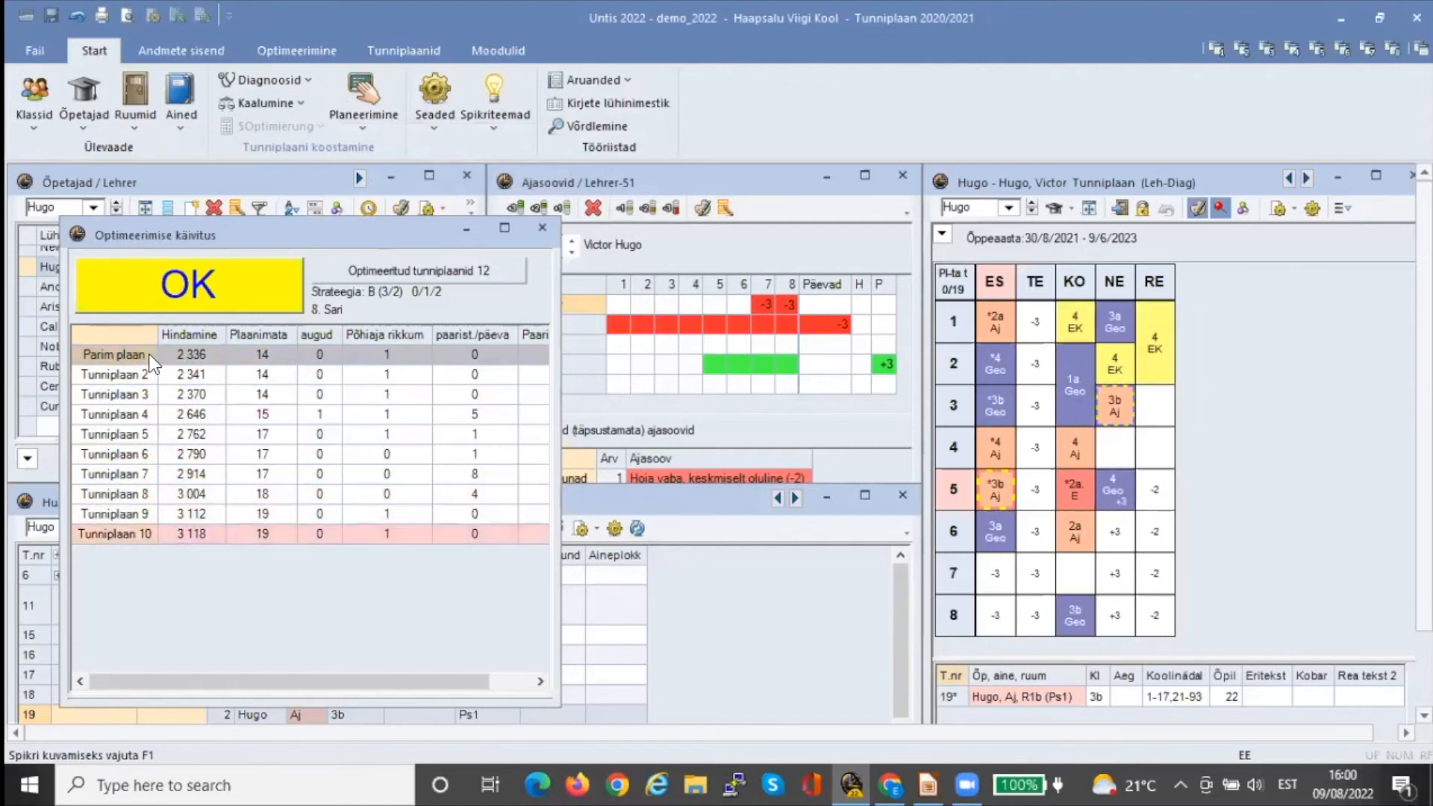
Accept the optimisation result with Parim plaan selected and open class 1a in the Klassid view
{"action": "left_click", "coordinate": [198, 286]}
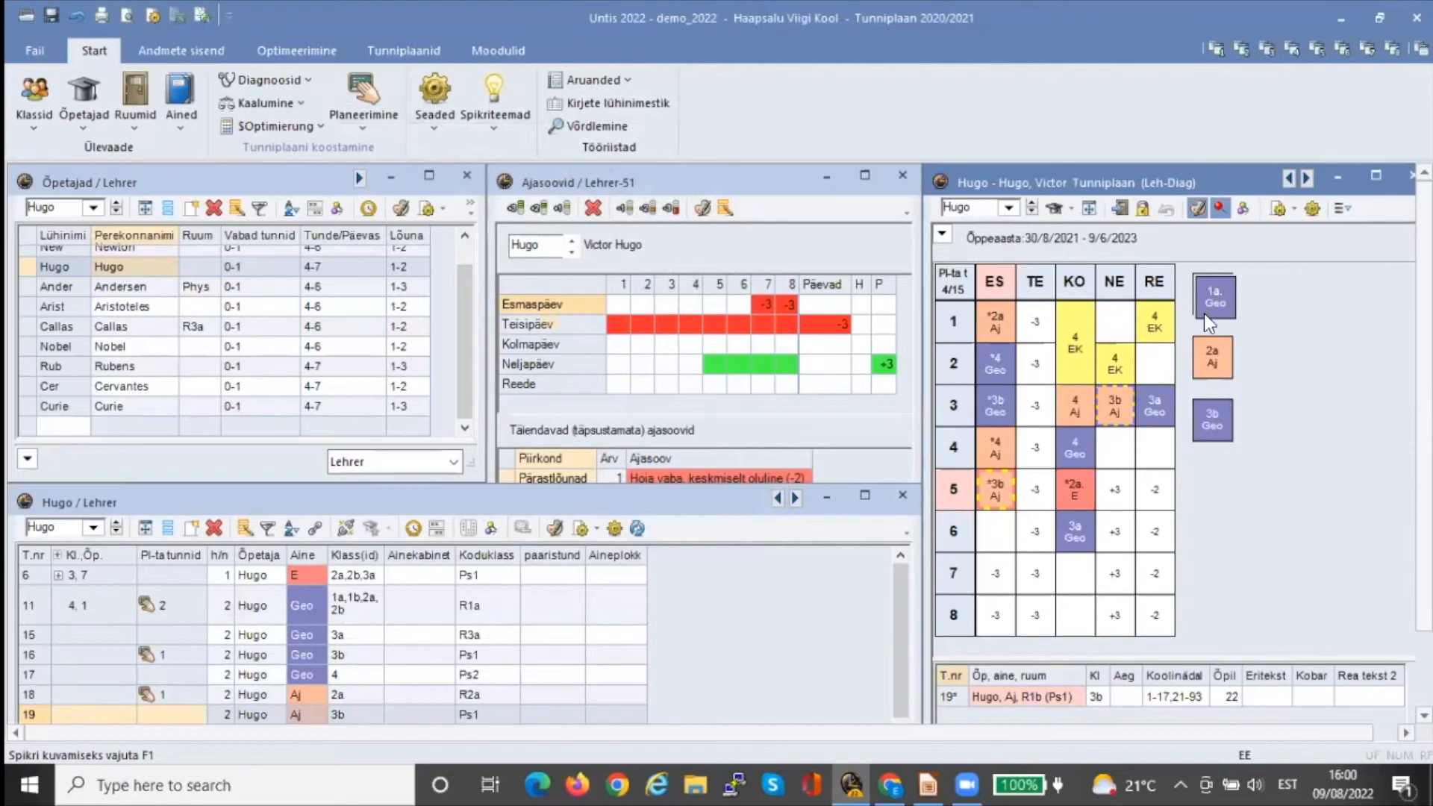
{"action": "left_click", "coordinate": [38, 87]}
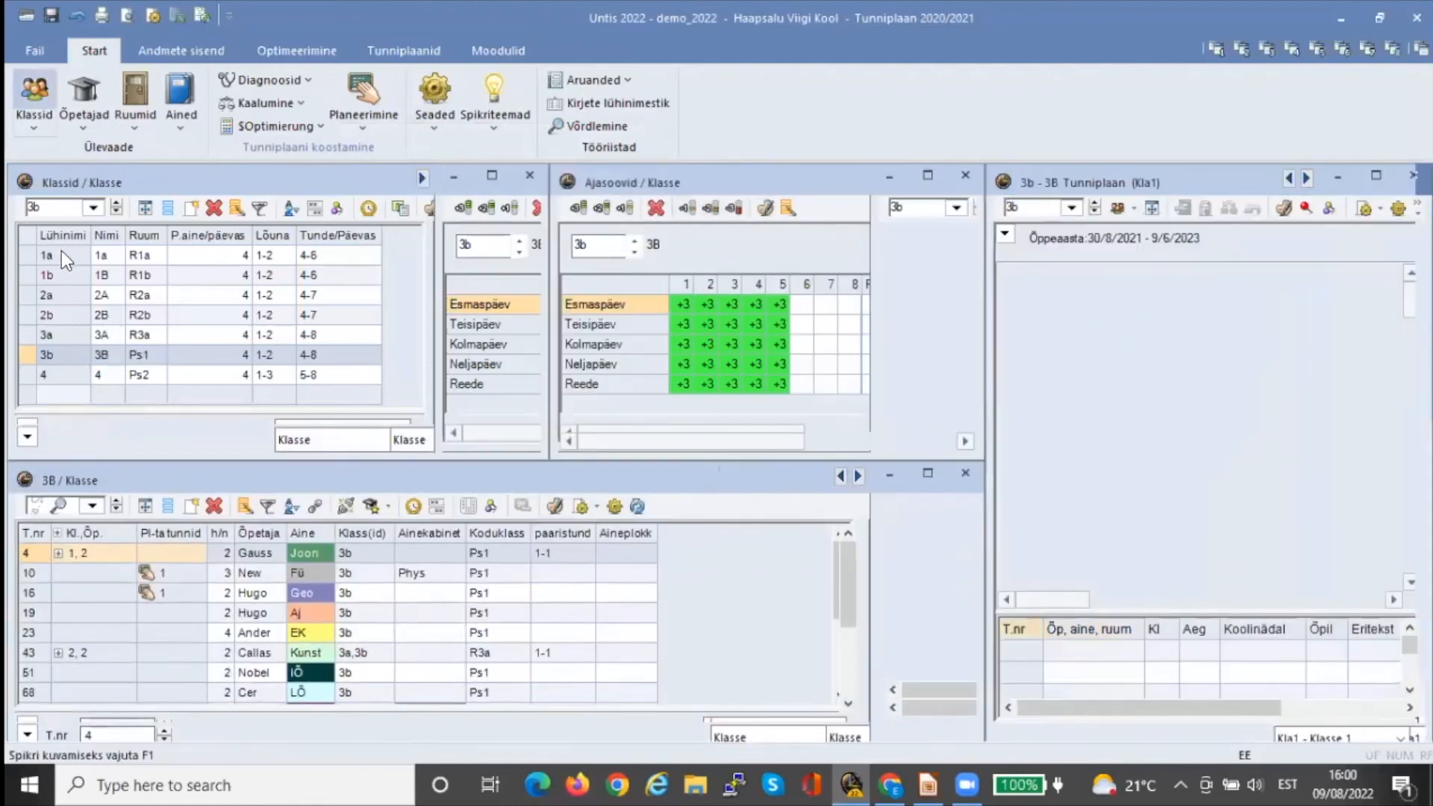
{"action": "left_click", "coordinate": [62, 254]}
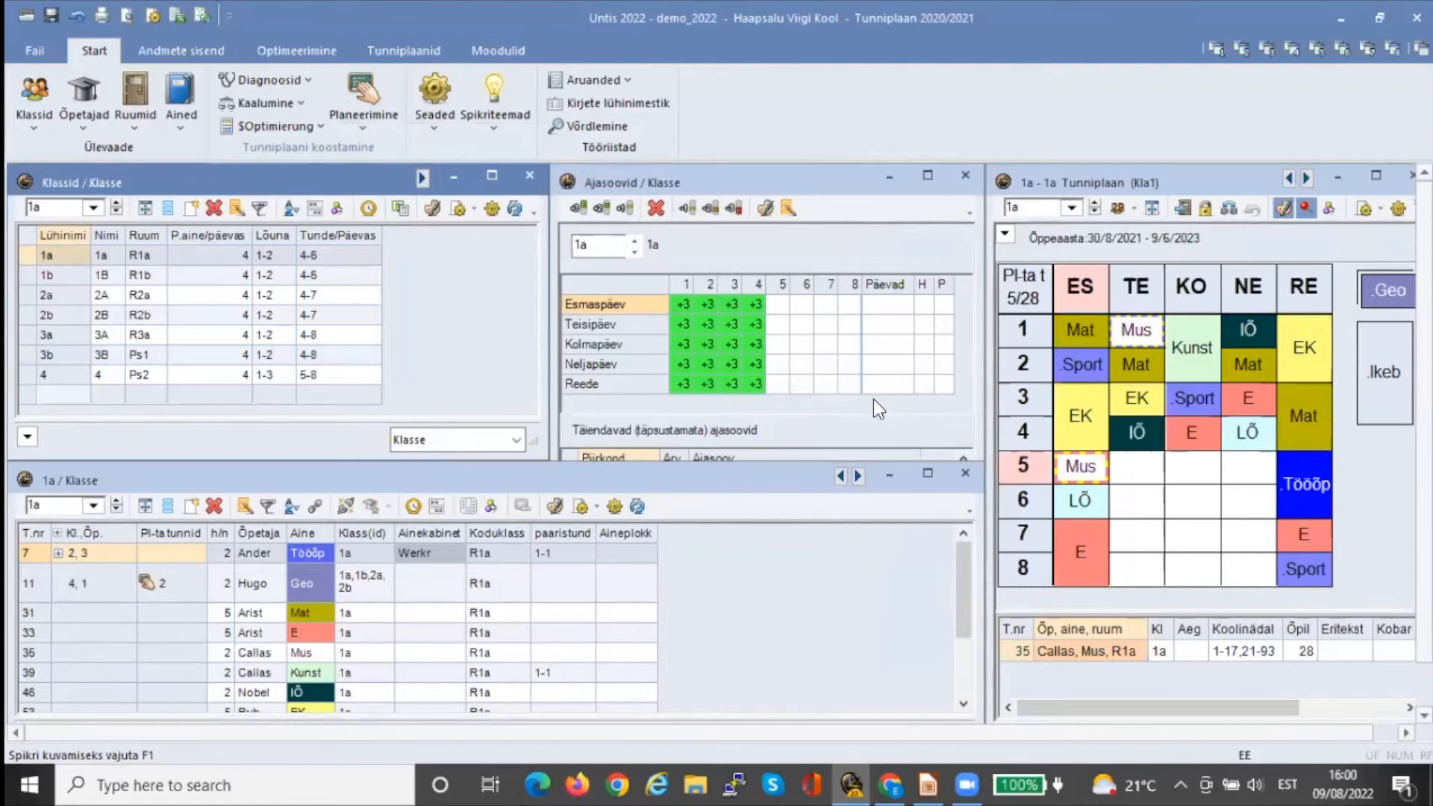
Expand the additional time requests area for class 1a and set the Arv of the Pärastlõunad request to 0
{"action": "left_click", "coordinate": [718, 462]}
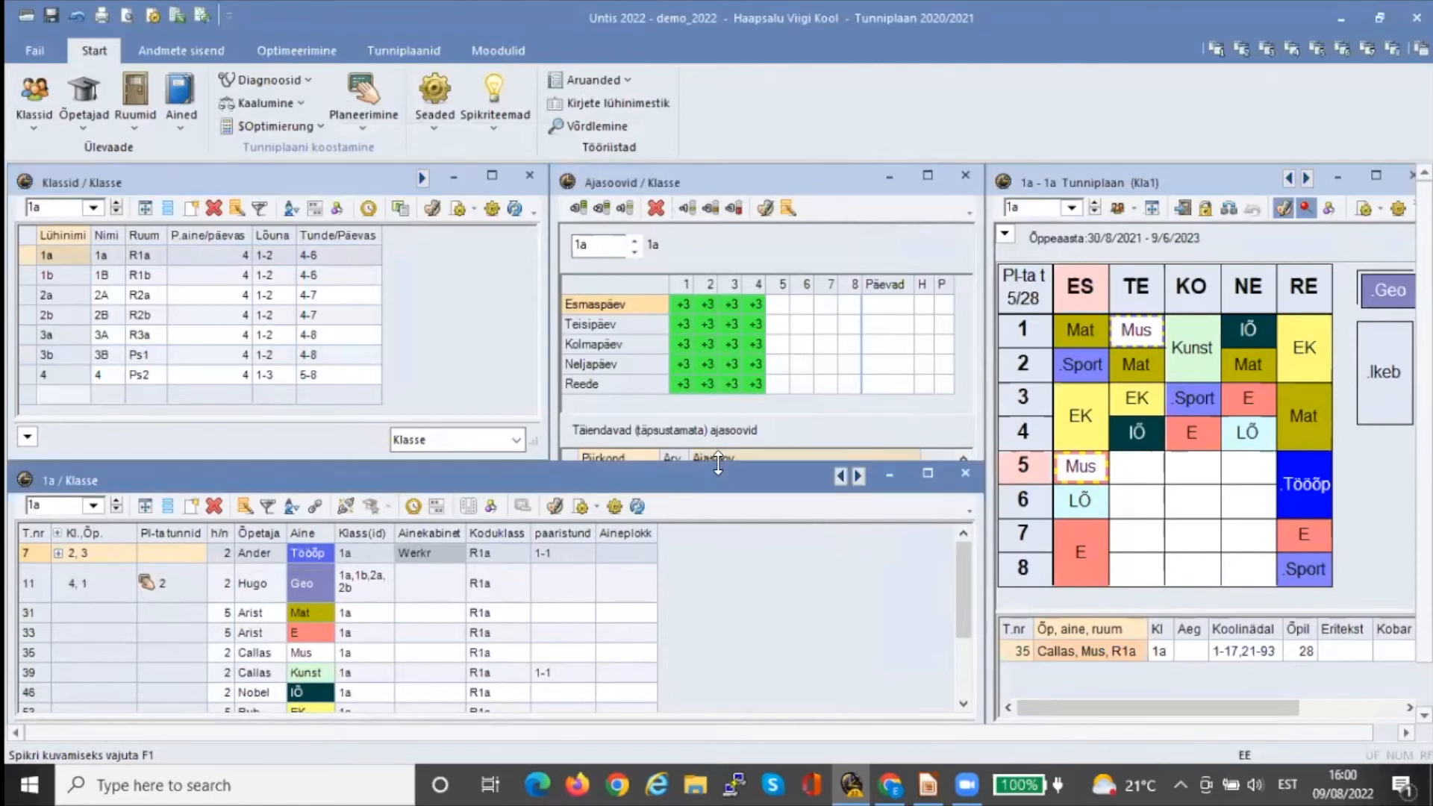
{"action": "left_click_drag", "start_coordinate": [718, 463], "coordinate": [718, 536]}
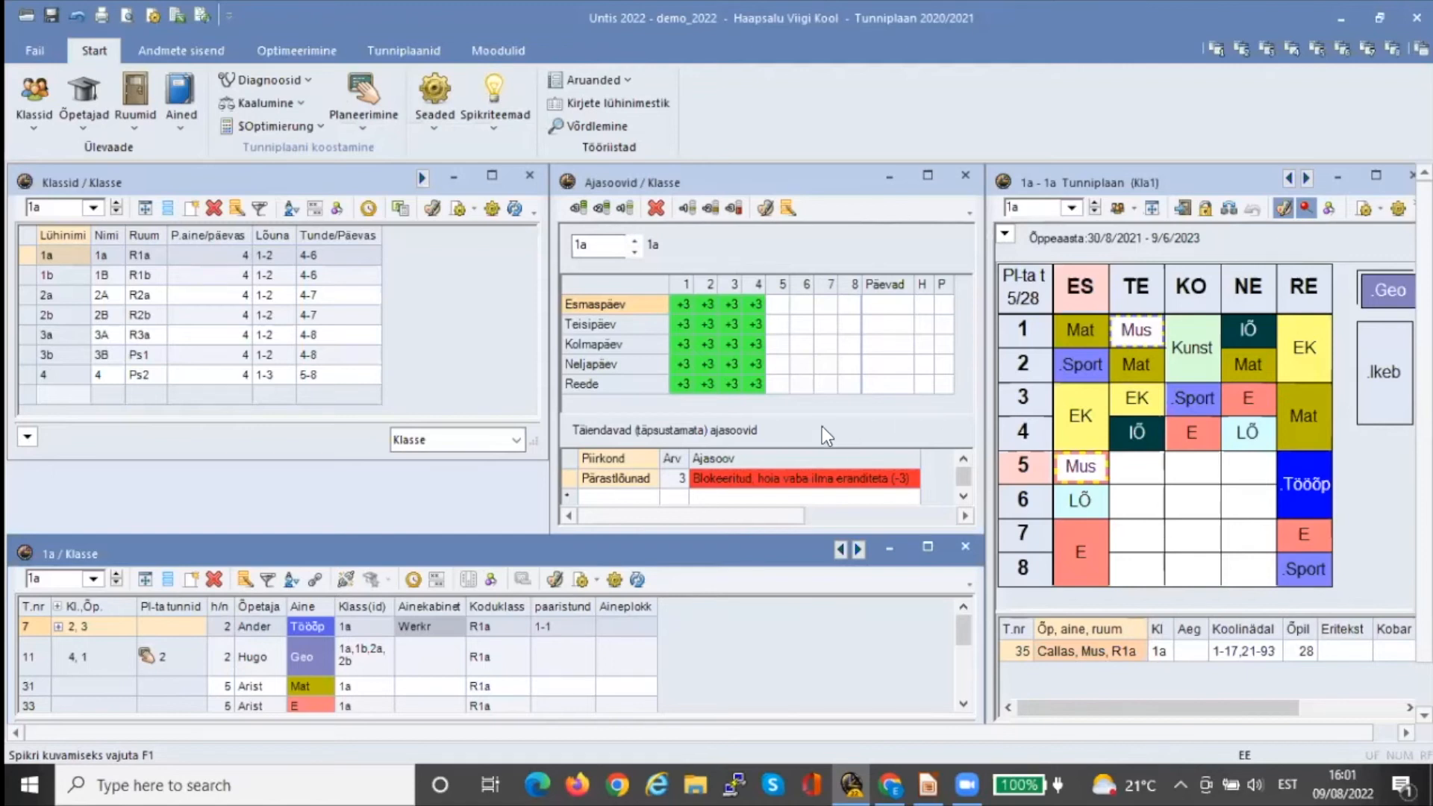
{"action": "left_click", "coordinate": [682, 476]}
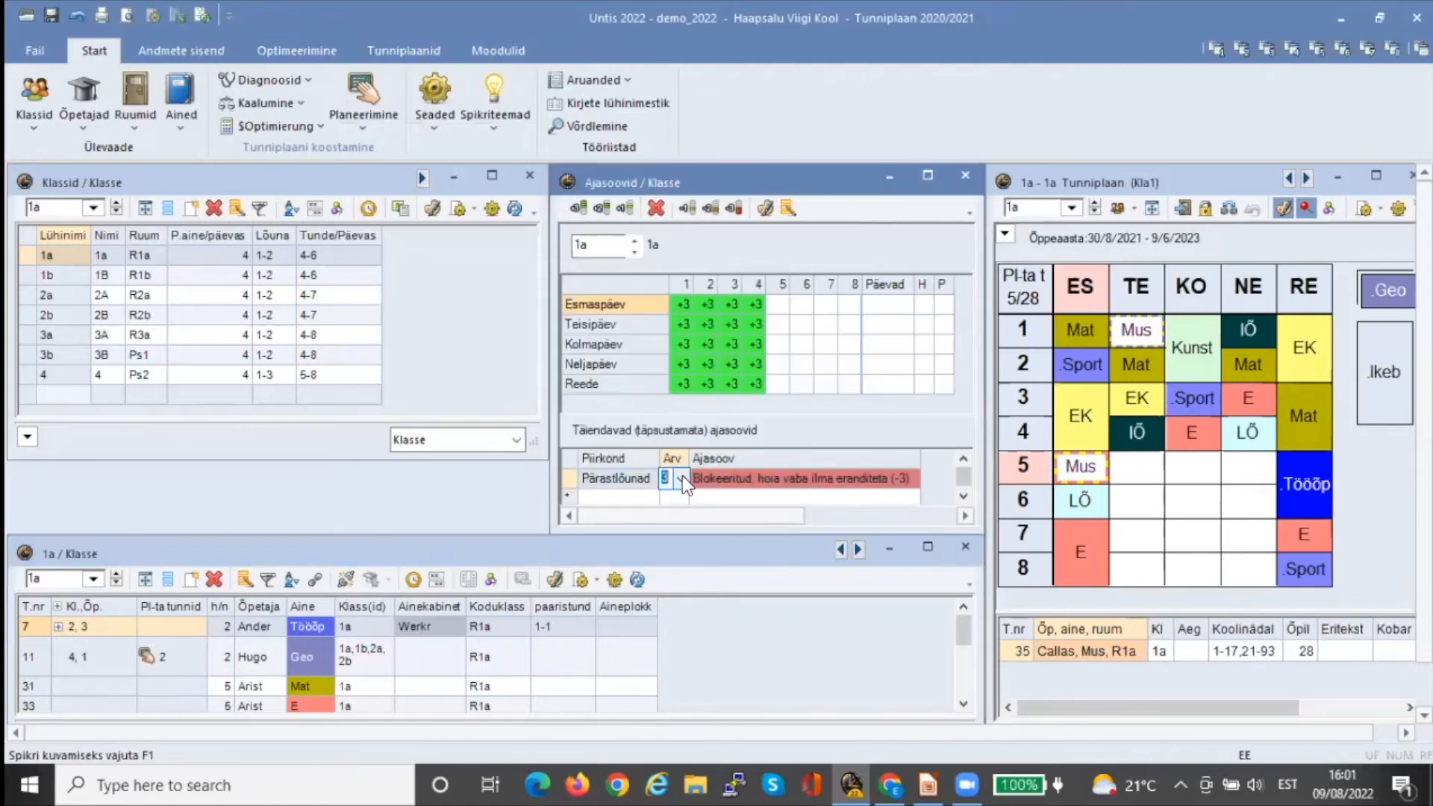
{"action": "left_click", "coordinate": [682, 477]}
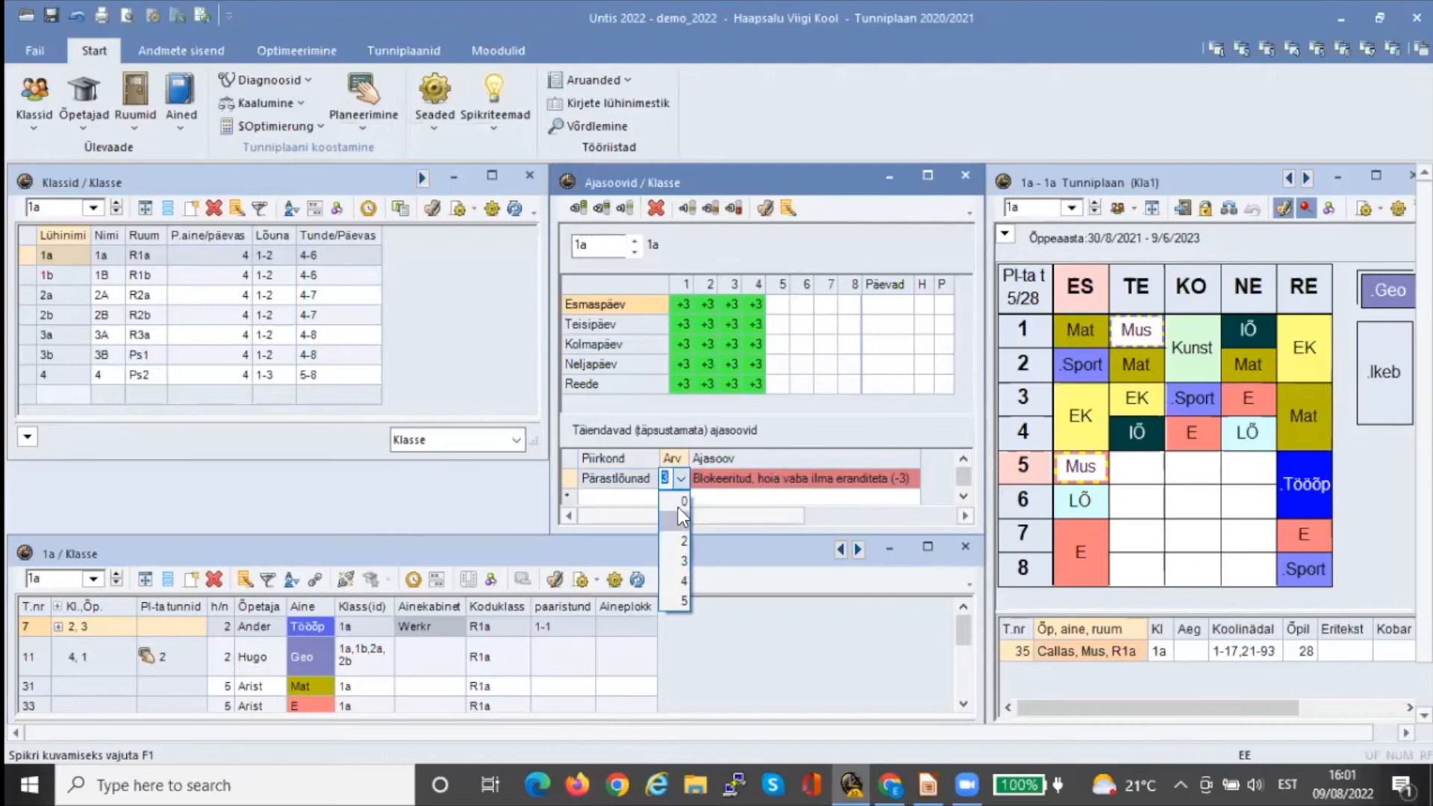
{"action": "left_click", "coordinate": [678, 508]}
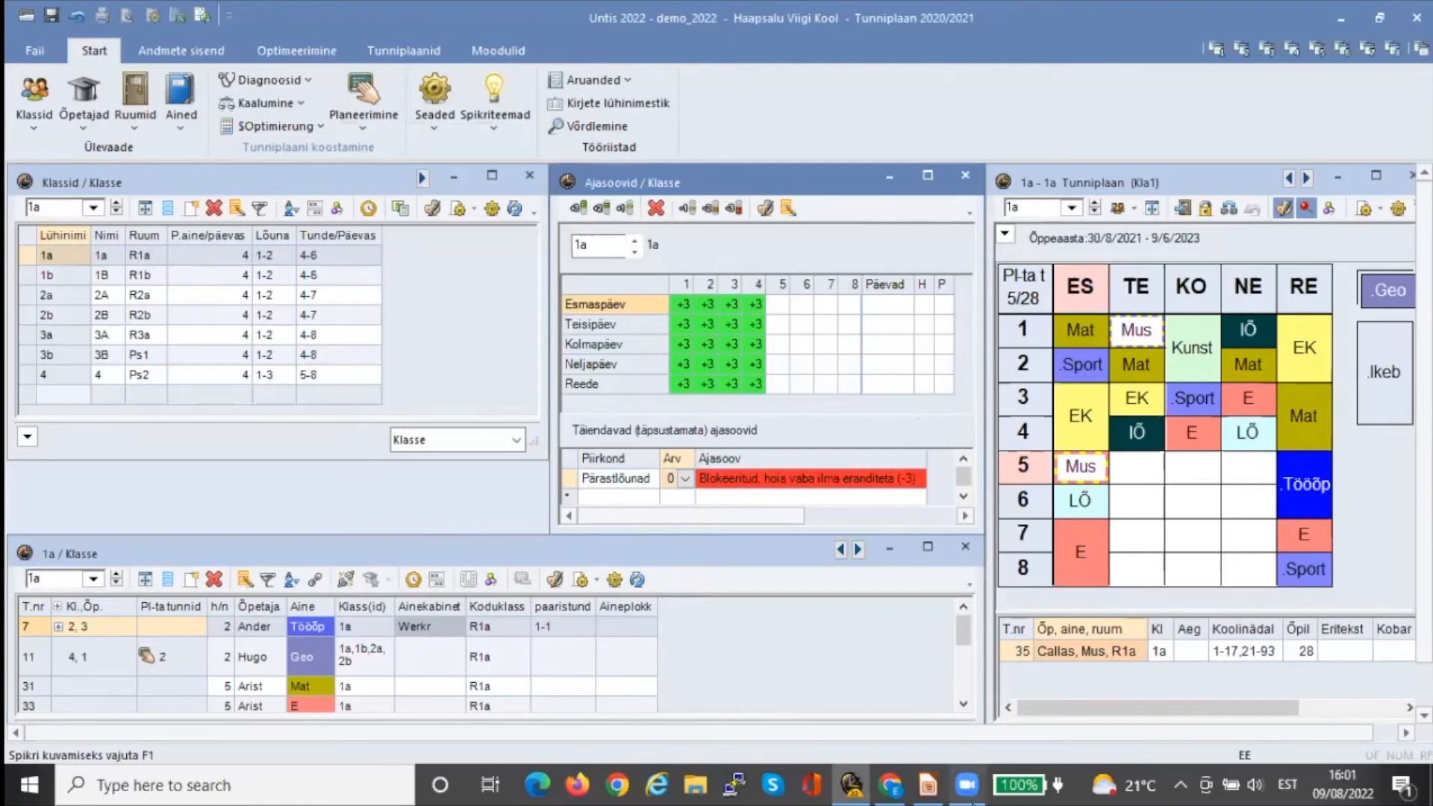
Open the timetable diagnosis, review its Tunniplaan results, and close it
{"action": "mouse_move", "coordinate": [925, 798]}
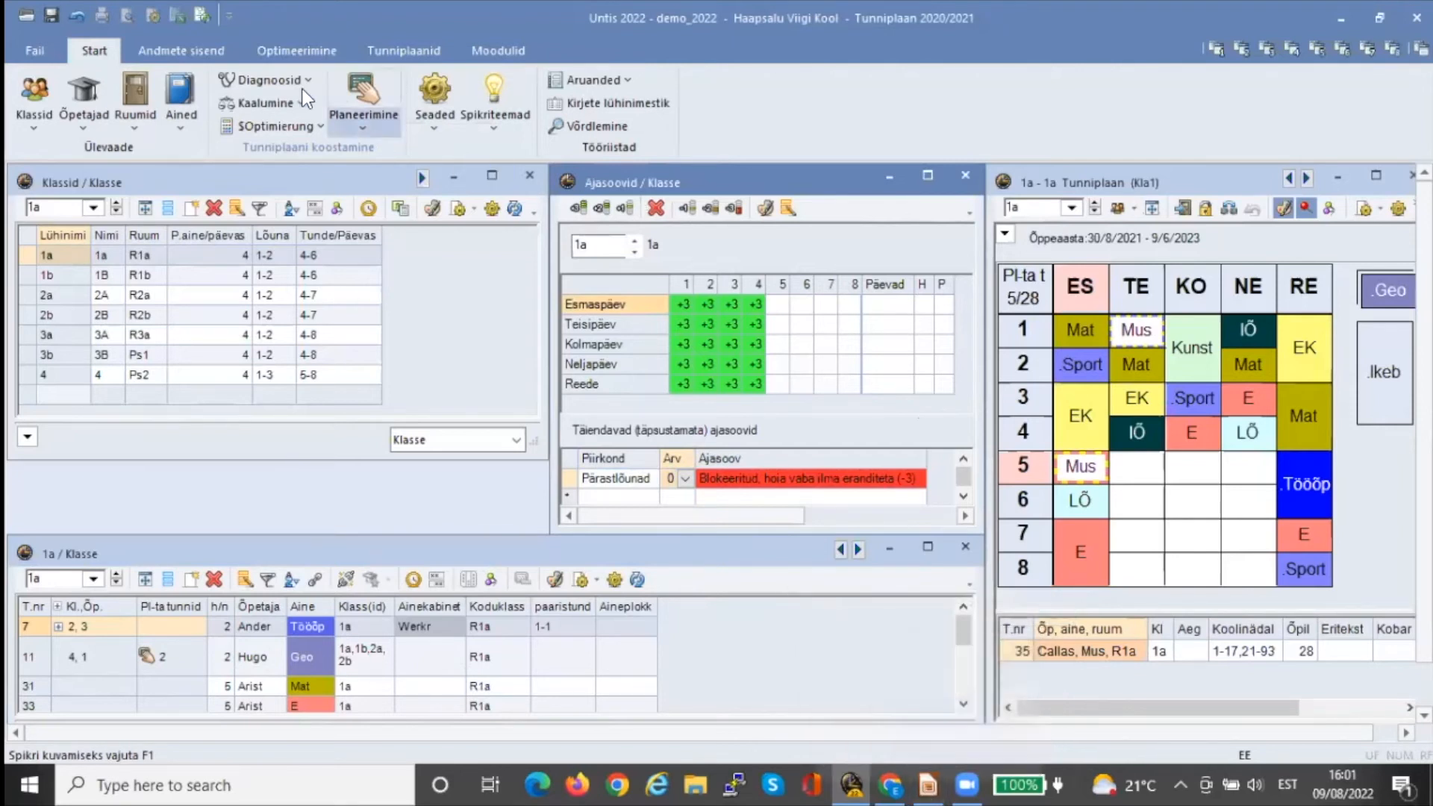
{"action": "left_click", "coordinate": [271, 73]}
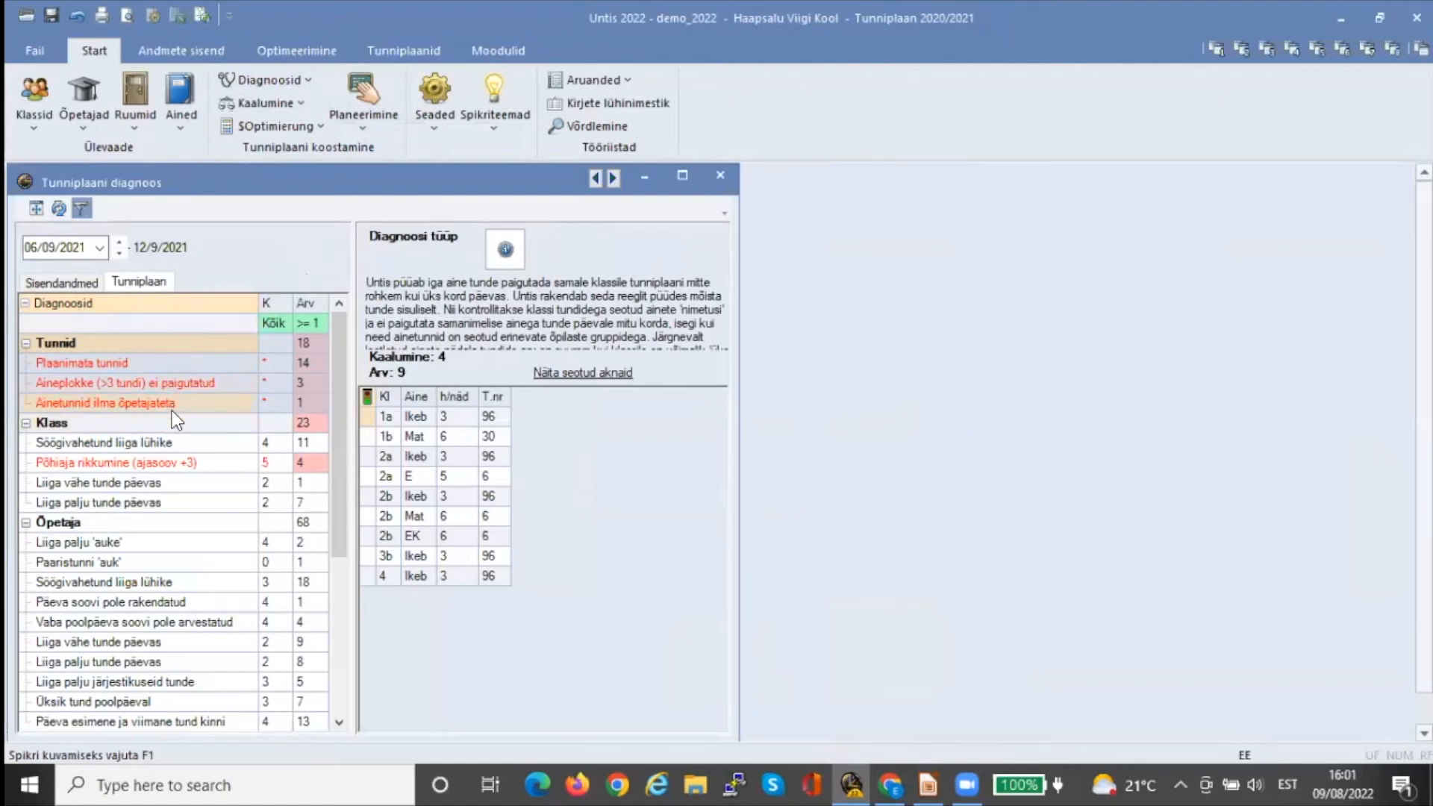
{"action": "left_click", "coordinate": [721, 176]}
Switch to LibreOffice Impress, present from the Optimeerimine slide to the Käsitsi tunniplaani muutmine slide, and end the slide show
{"action": "left_click", "coordinate": [928, 785]}
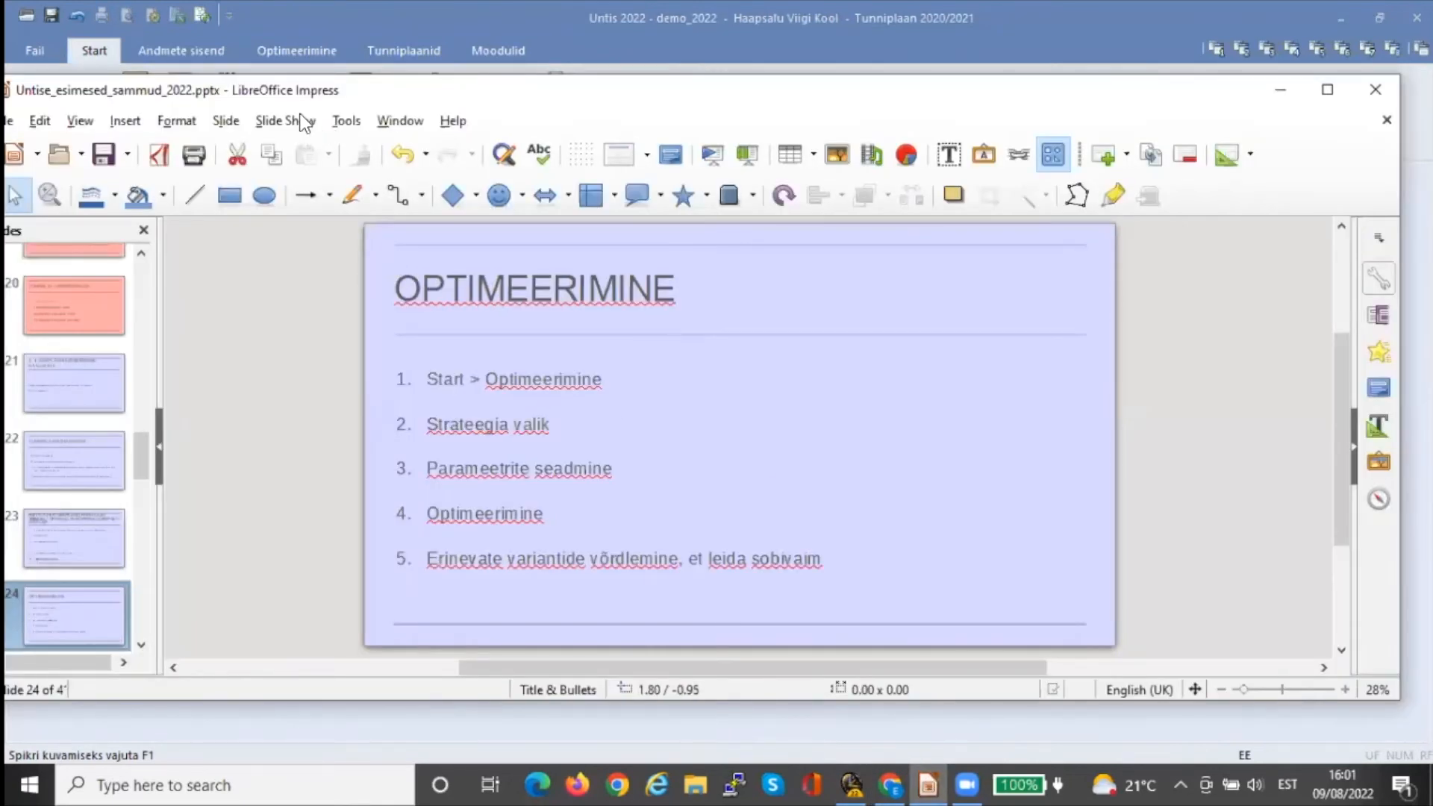
{"action": "left_click", "coordinate": [304, 122]}
{"action": "left_click", "coordinate": [340, 176]}
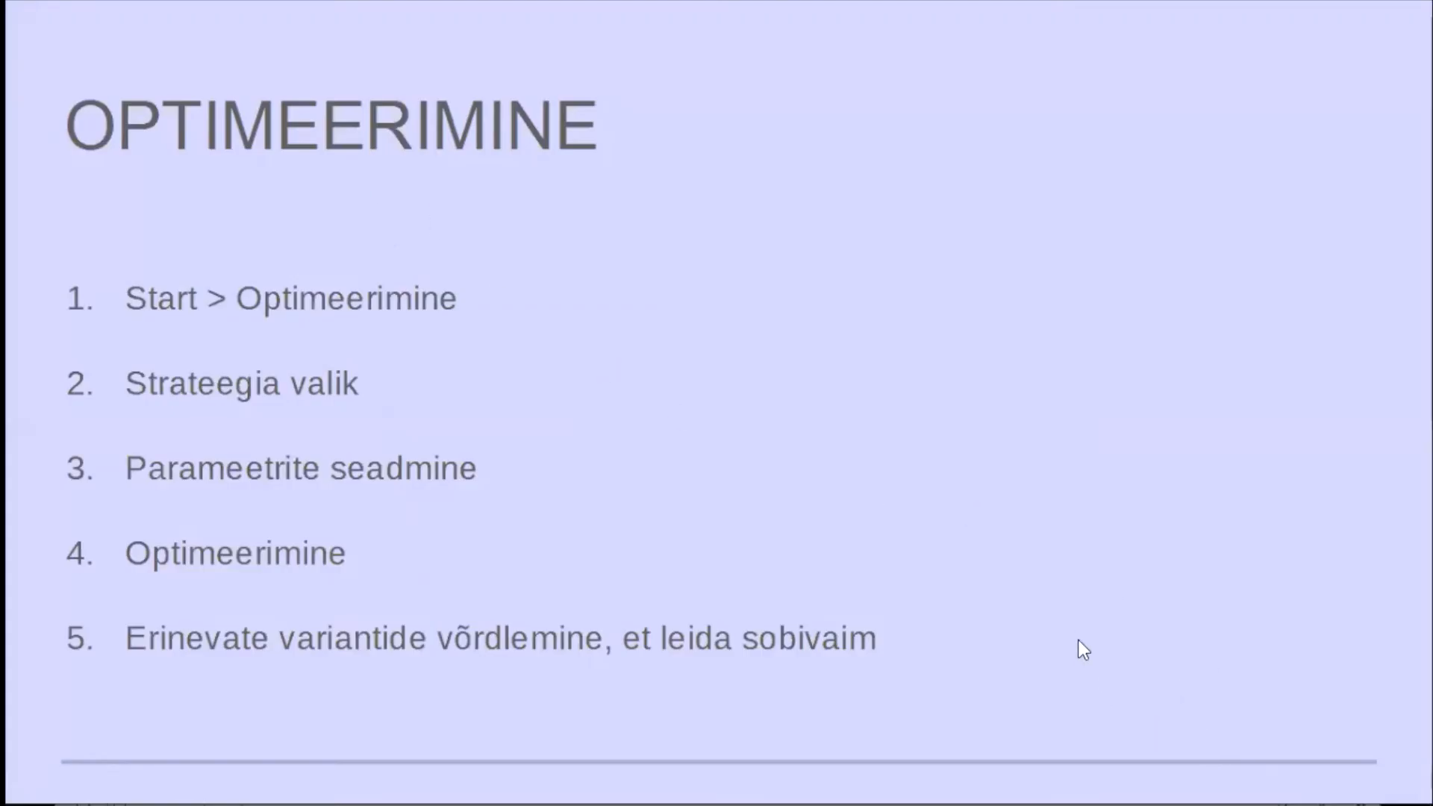
{"action": "key", "text": "Right"}
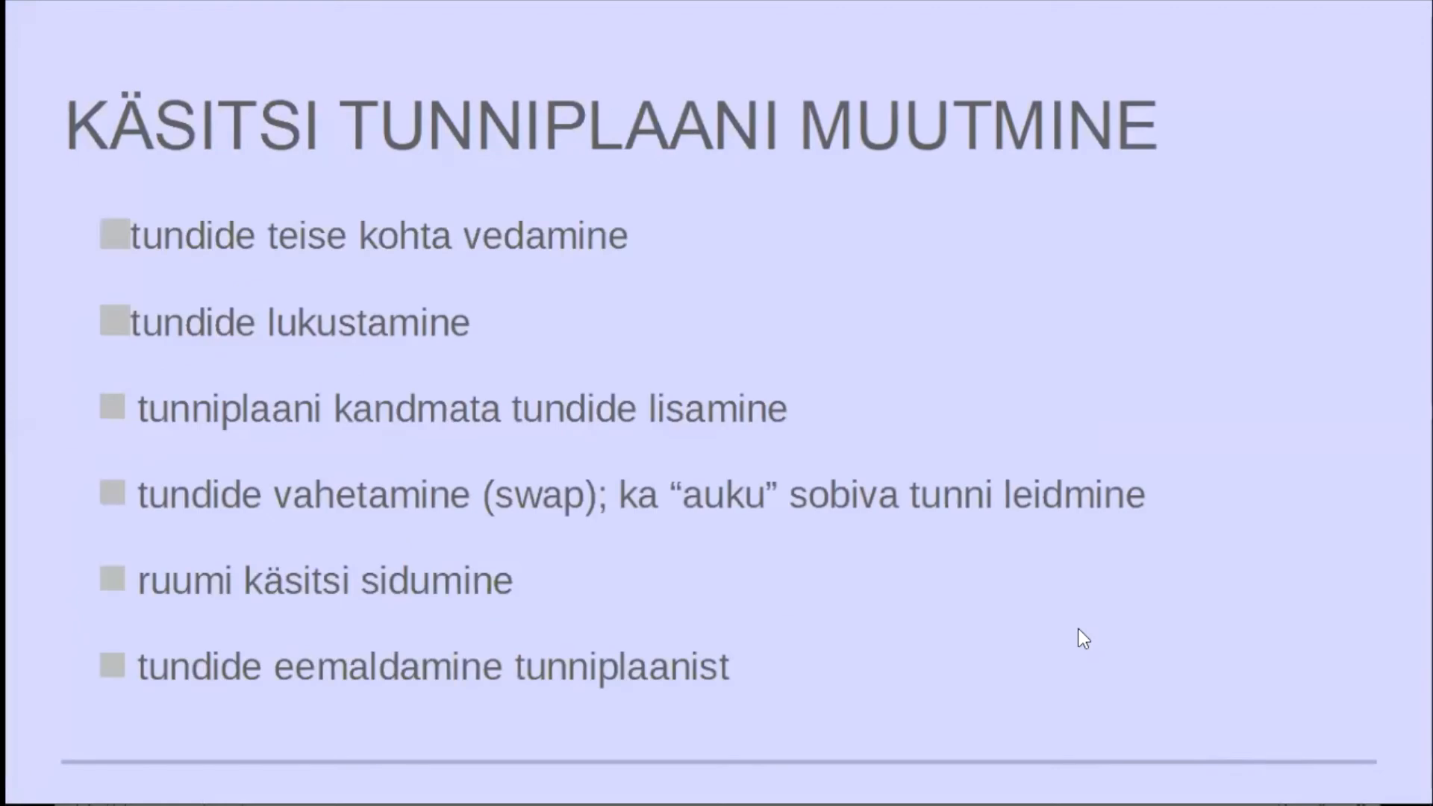
{"action": "key", "text": "Left"}
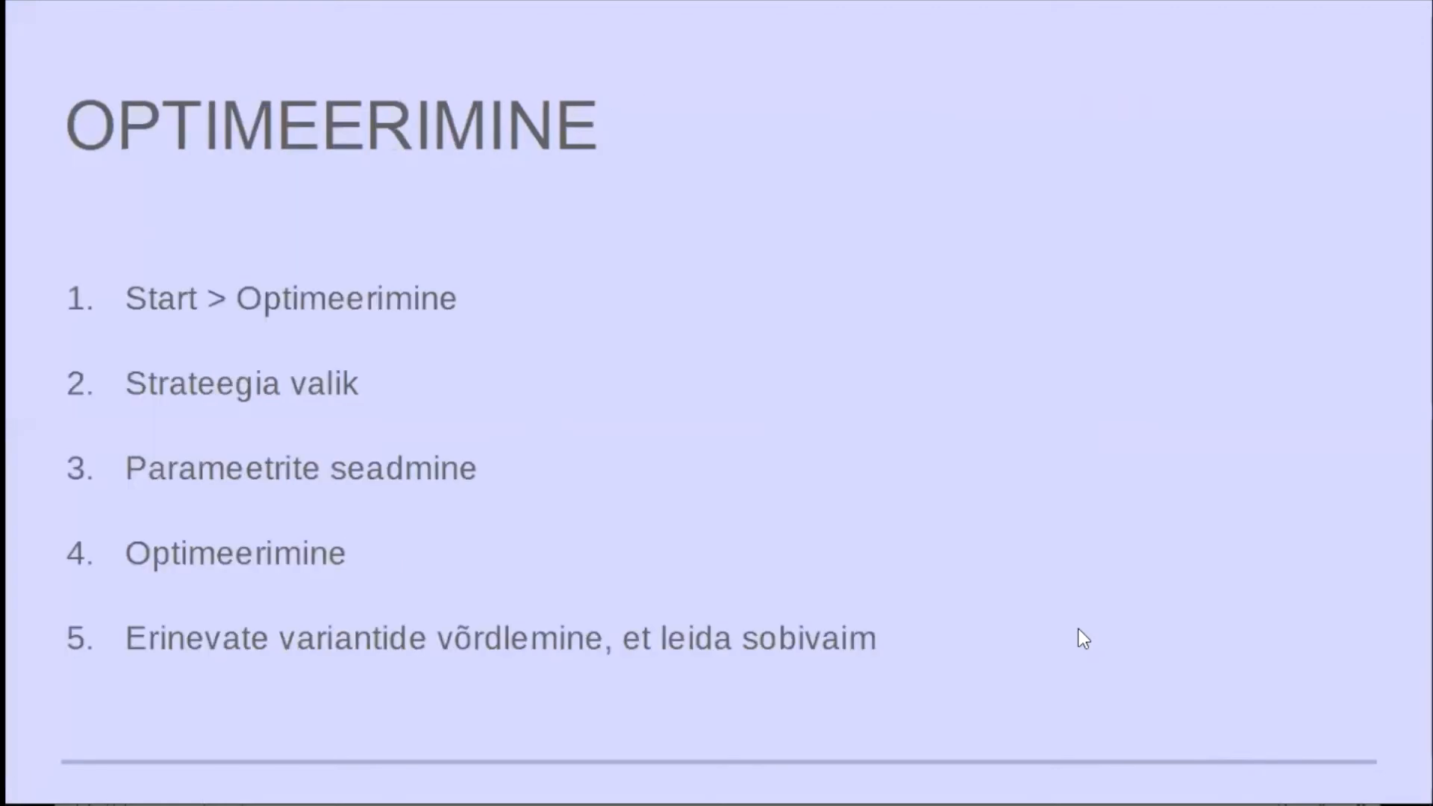
{"action": "key", "text": "Right"}
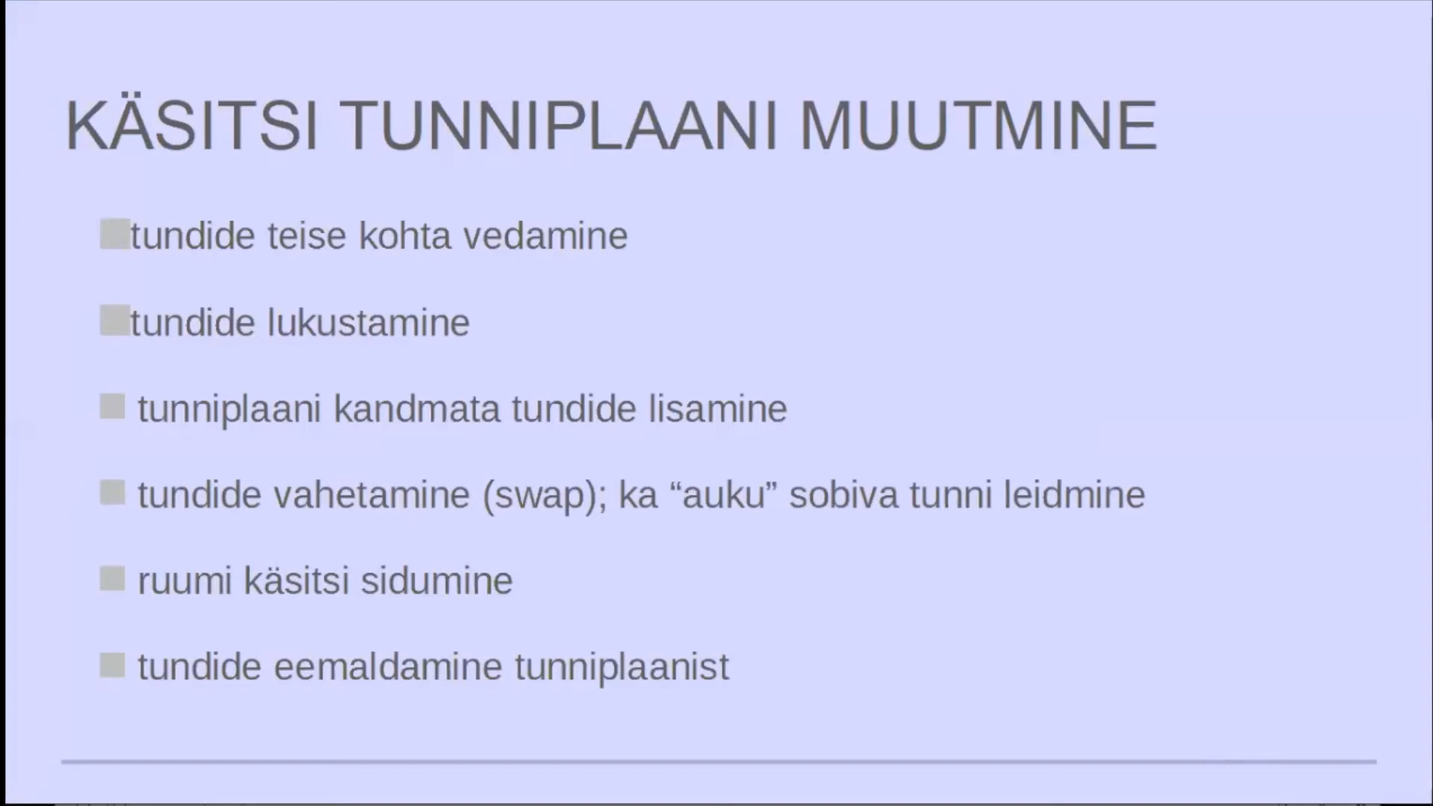
{"action": "key", "text": "Escape"}
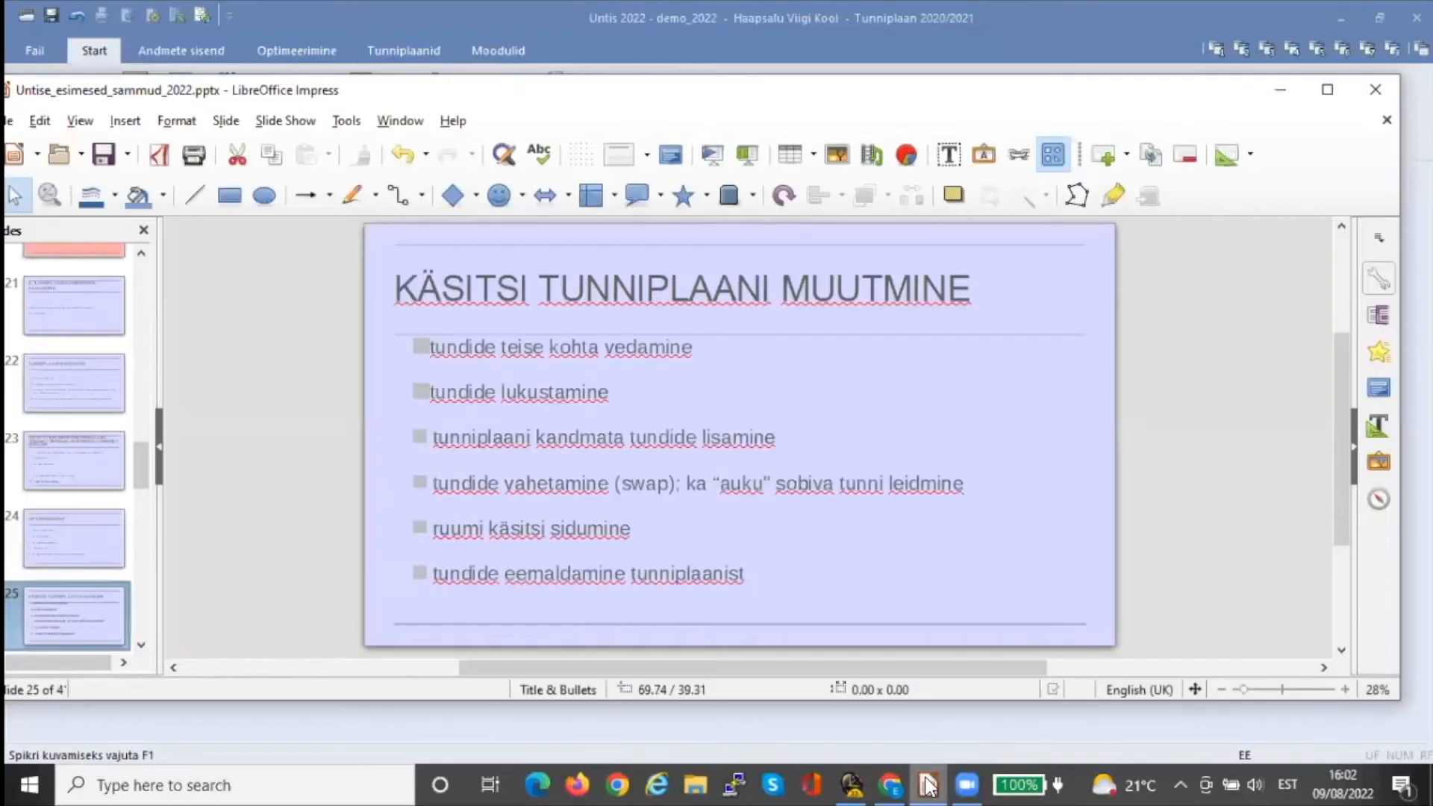
Switch to Untis and open the timetable of class 3a from the Klassid view
{"action": "left_click", "coordinate": [852, 786]}
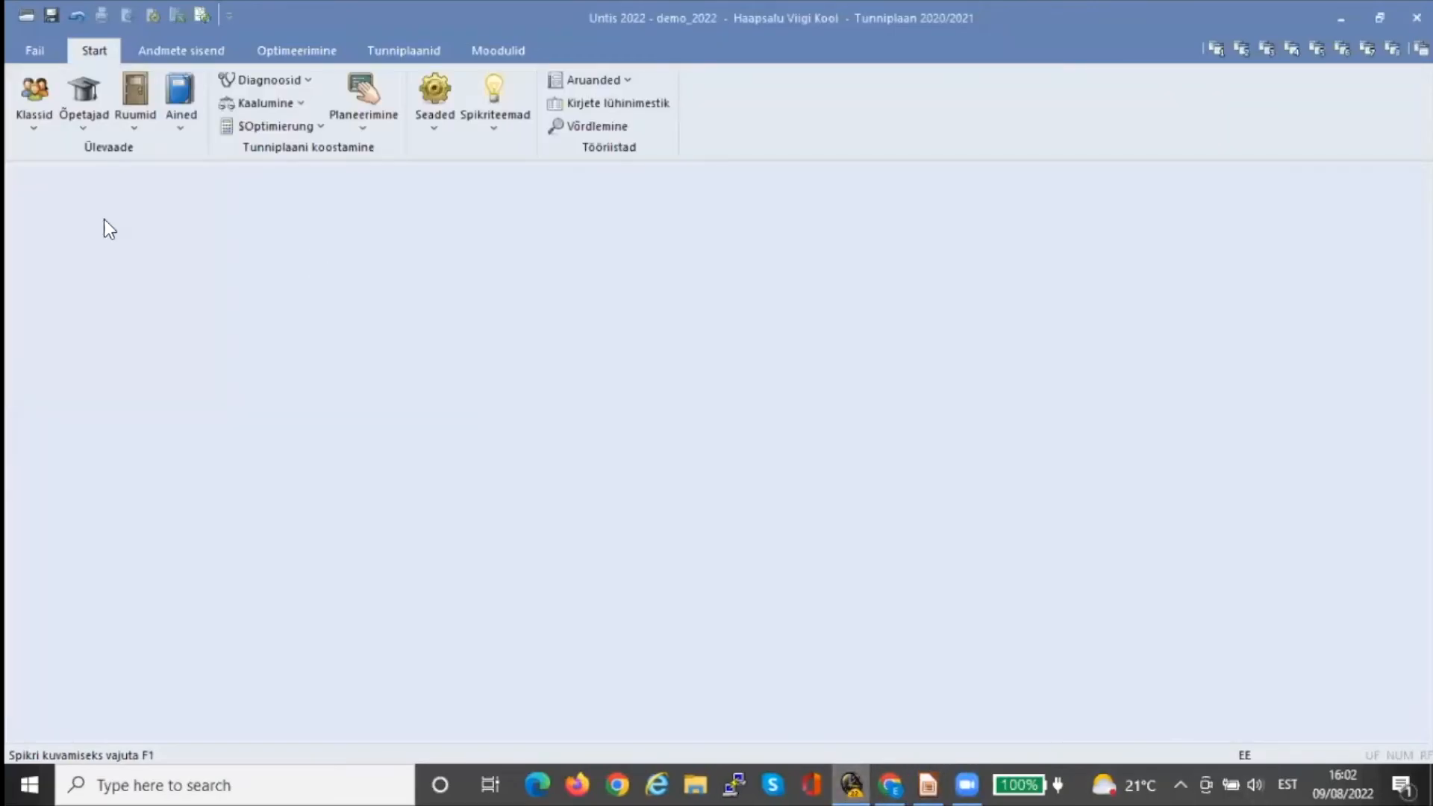
{"action": "left_click", "coordinate": [37, 96]}
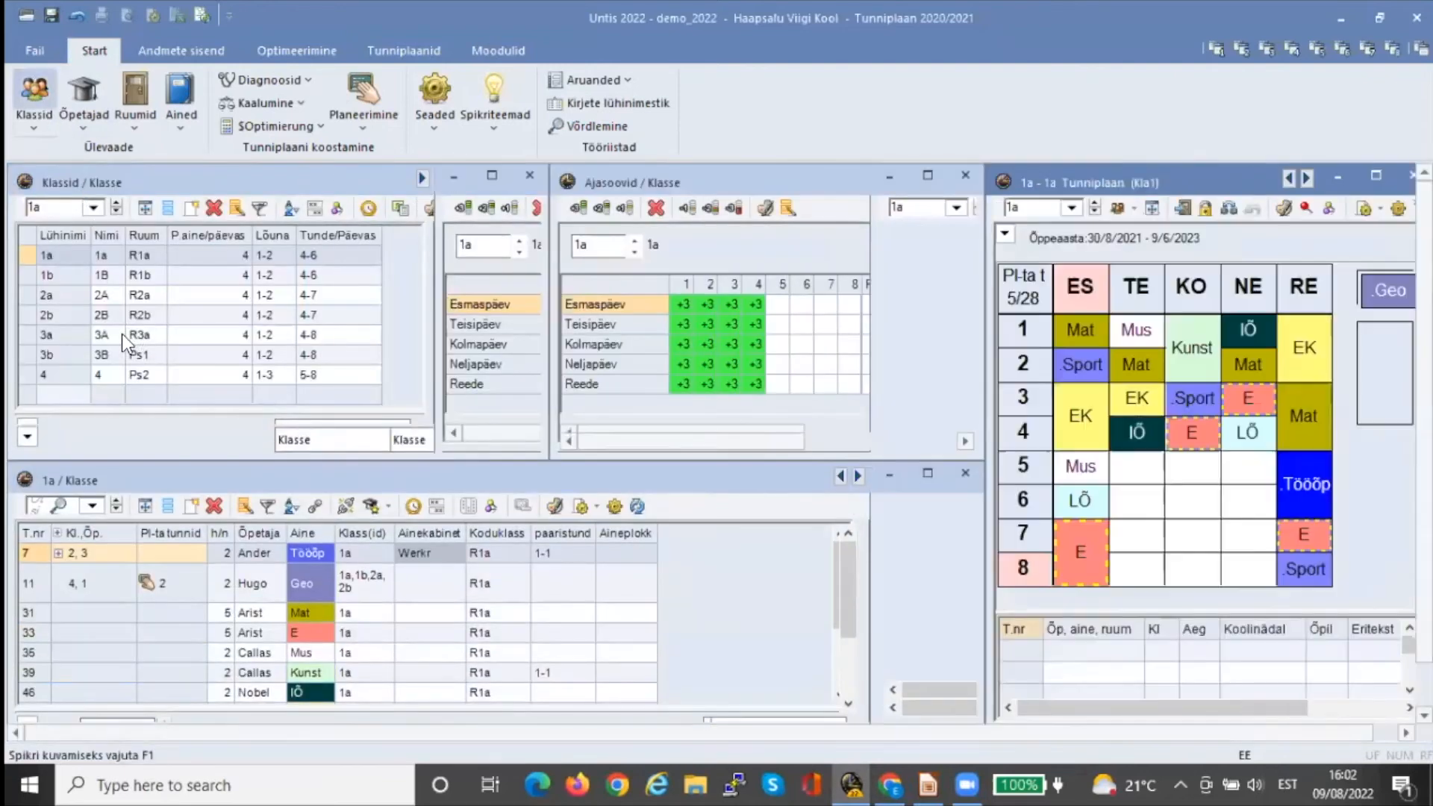
{"action": "left_click", "coordinate": [109, 336]}
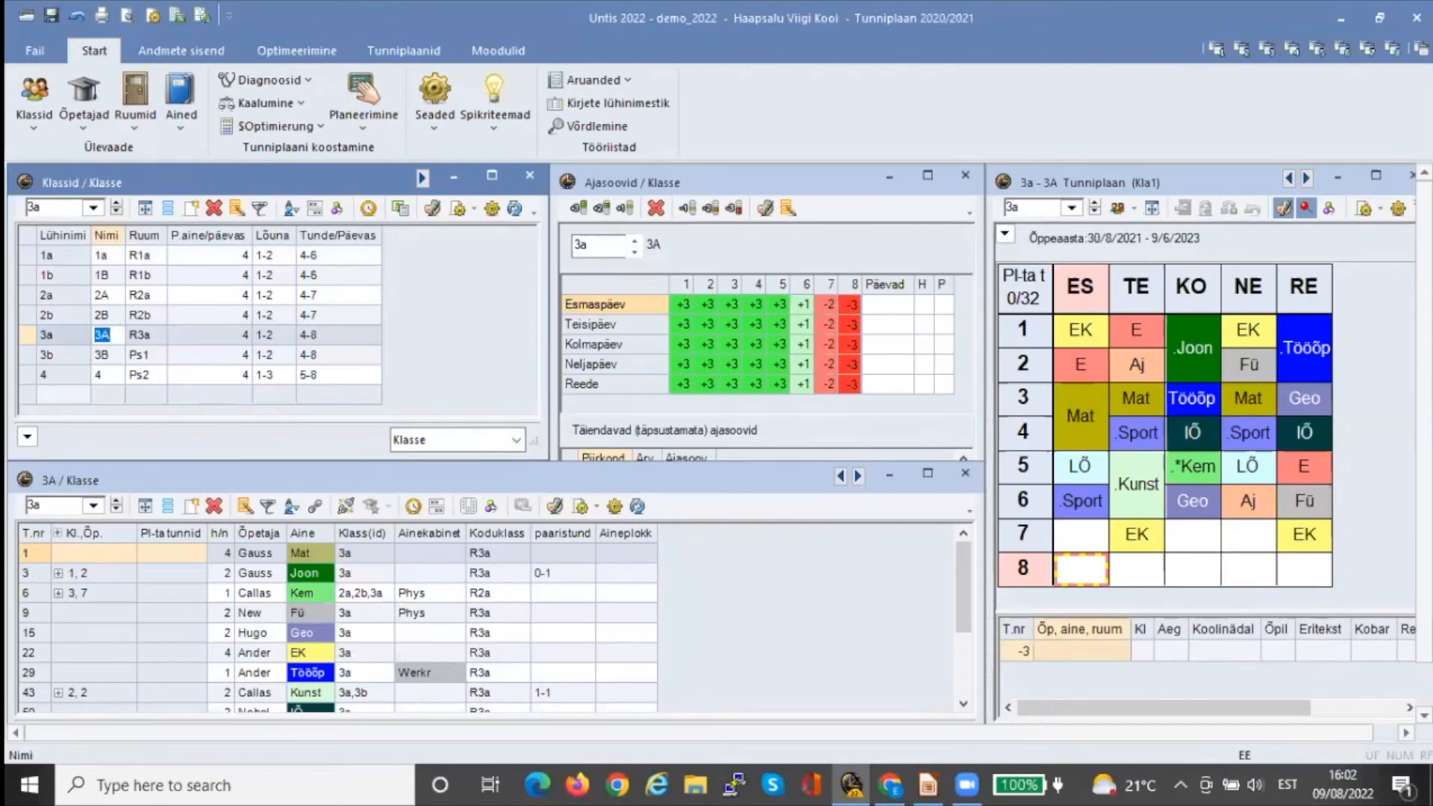
Preview the swap chain for moving class 3a's Friday period 7 EK lesson to Thursday period 6, and return the lesson to its original slot
{"action": "left_click", "coordinate": [1137, 535]}
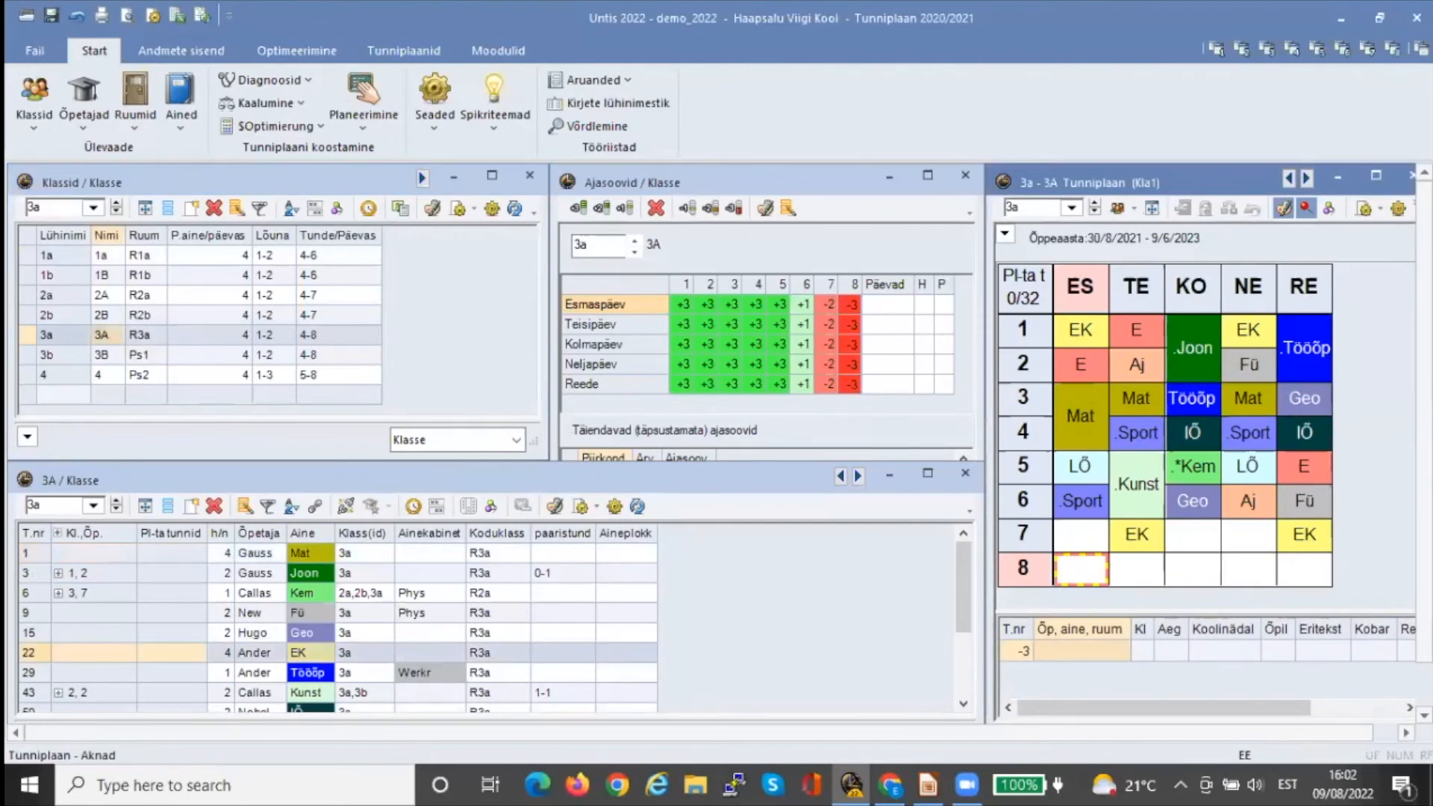
{"action": "left_click", "coordinate": [1305, 534]}
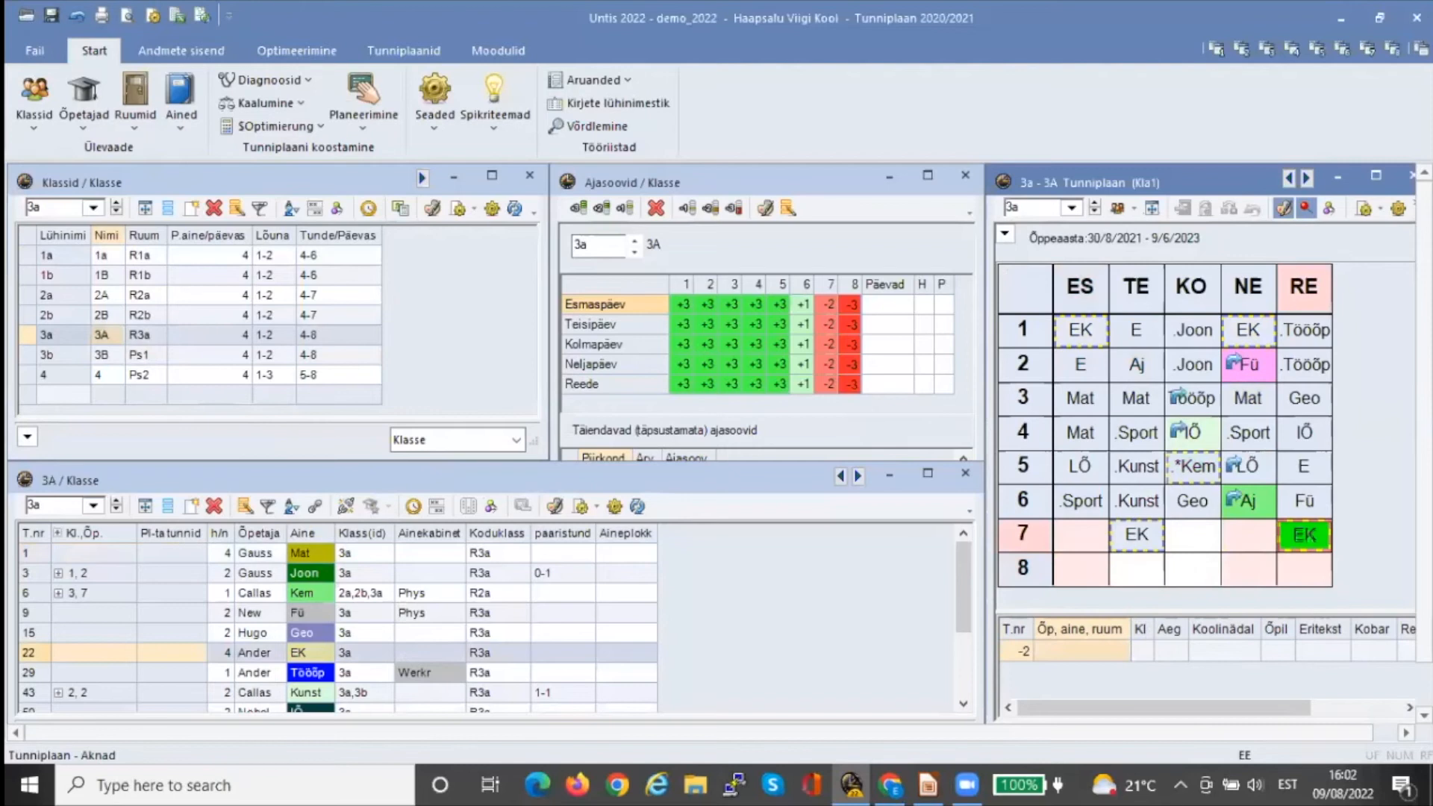
{"action": "left_click_drag", "start_coordinate": [1305, 534], "coordinate": [1248, 503]}
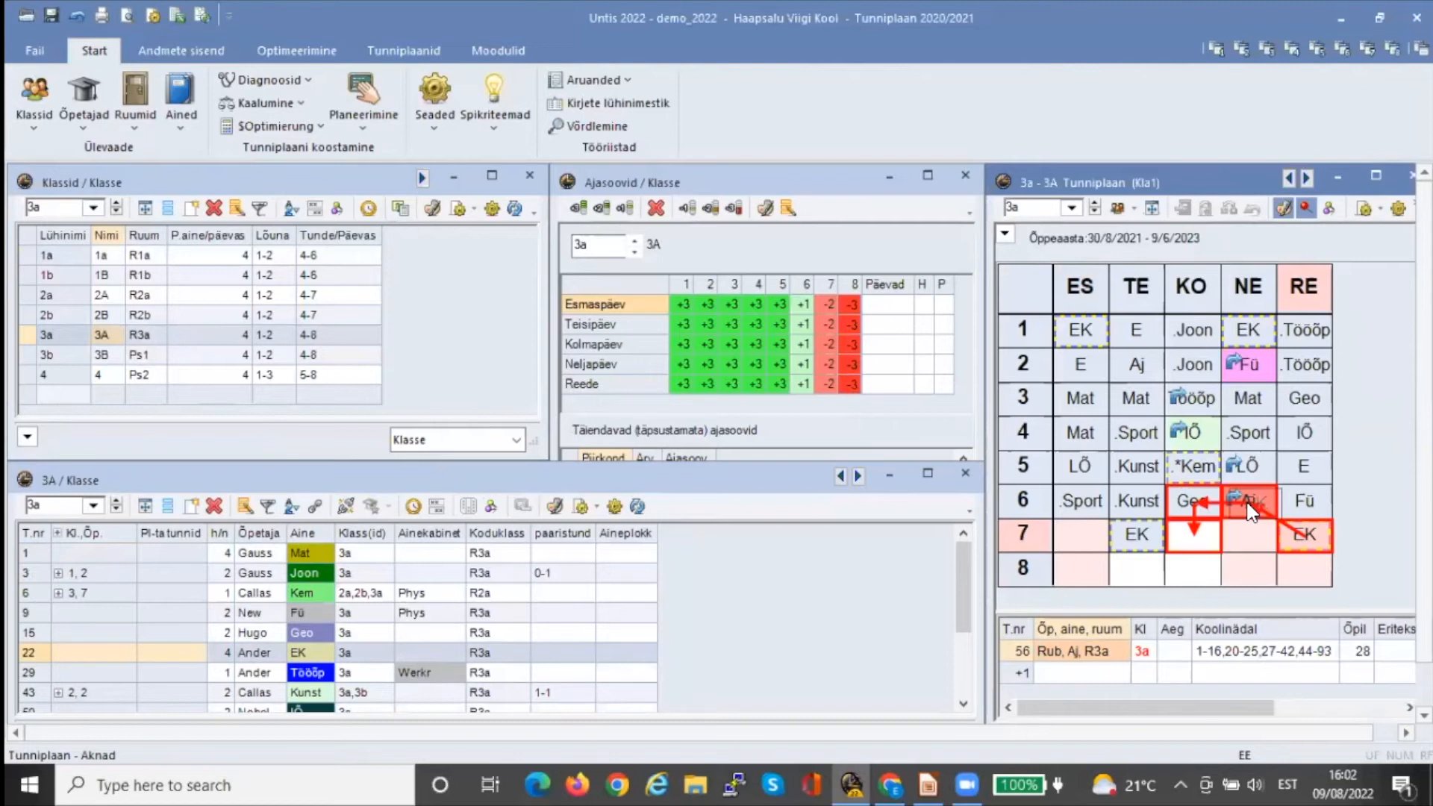
{"action": "left_click_drag", "start_coordinate": [1248, 502], "coordinate": [1311, 537]}
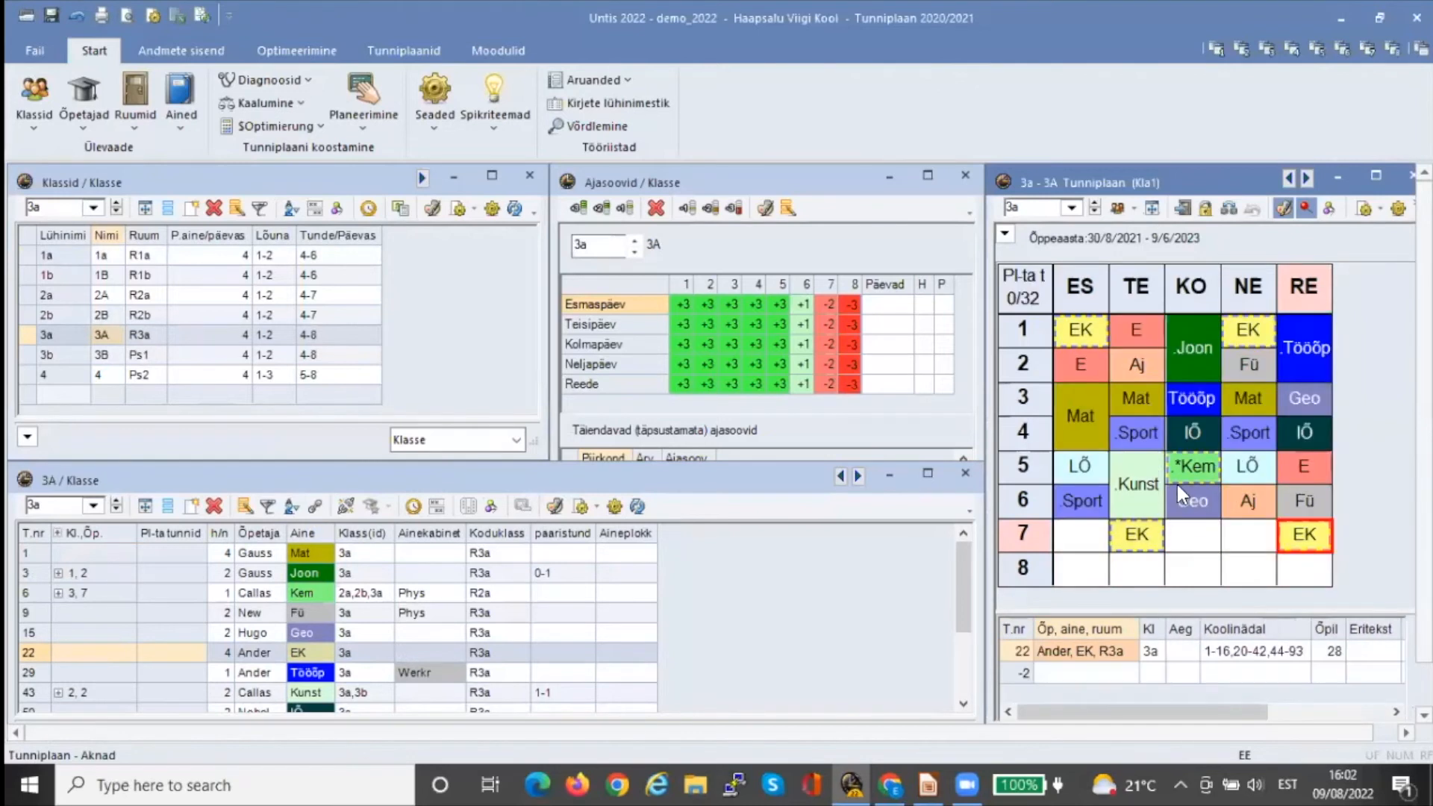
Preview the swap chains for moving class 3a's Tuesday period 3 Mat lesson to Wednesday and Monday period 2, and return it to its slot
{"action": "mouse_move", "coordinate": [1141, 472]}
{"action": "left_mouse_down"}
{"action": "mouse_move", "coordinate": [1158, 454]}
{"action": "mouse_move", "coordinate": [1136, 473]}
{"action": "left_mouse_up"}
{"action": "left_click", "coordinate": [1140, 396]}
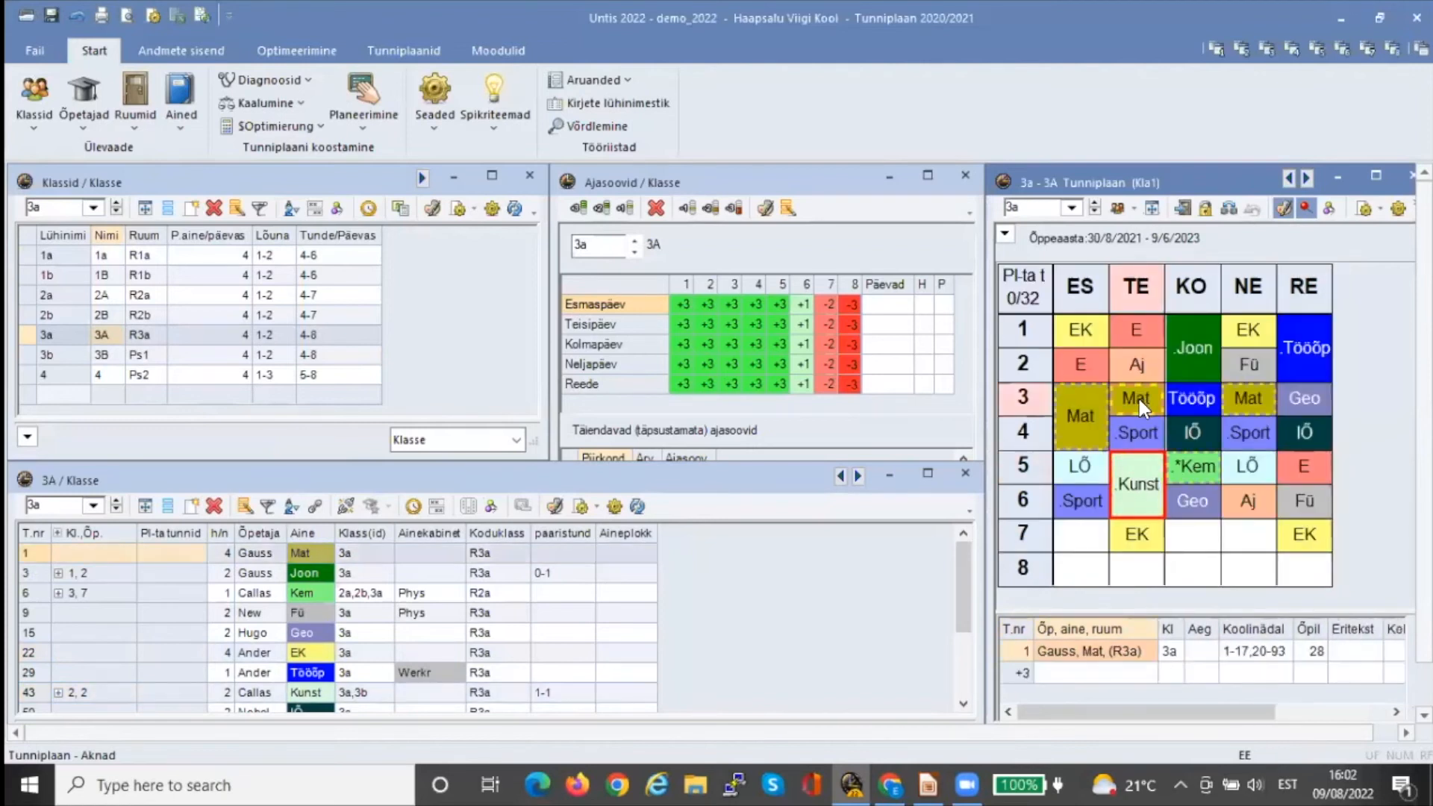
{"action": "left_click_drag", "start_coordinate": [1139, 400], "coordinate": [1194, 363]}
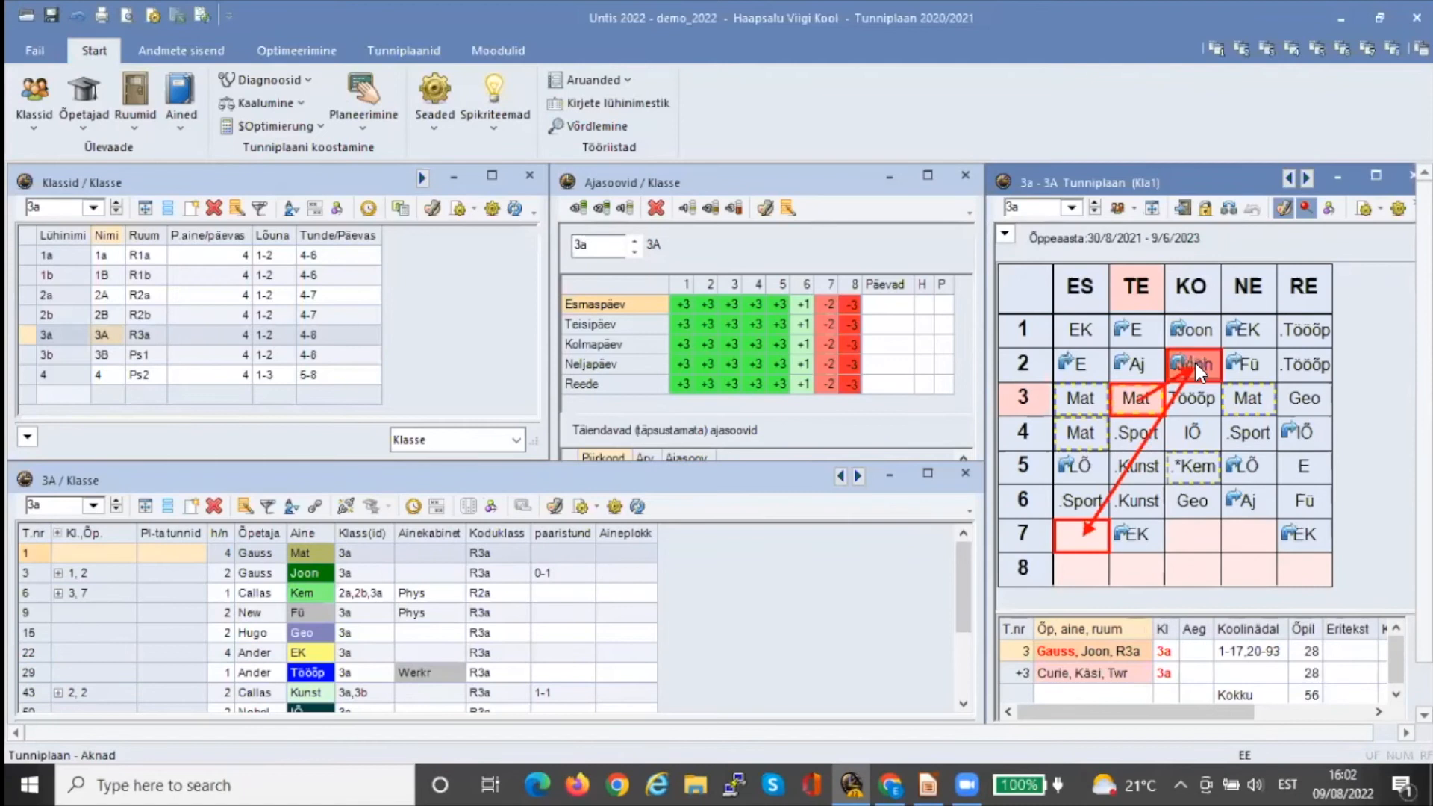
{"action": "left_click_drag", "start_coordinate": [1194, 363], "coordinate": [1107, 374]}
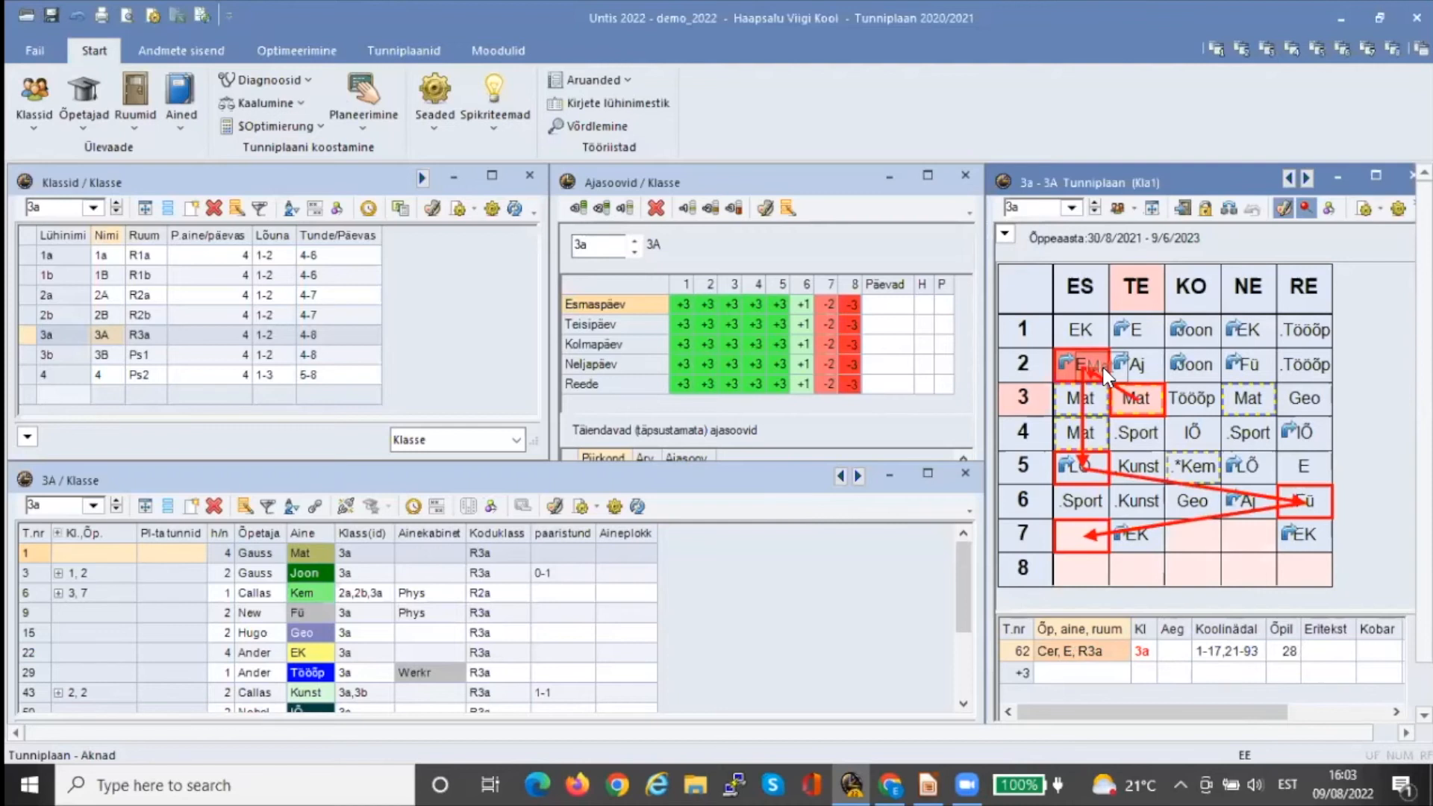
{"action": "left_click_drag", "start_coordinate": [1103, 368], "coordinate": [1102, 367]}
{"action": "left_click_drag", "start_coordinate": [1104, 376], "coordinate": [1126, 397]}
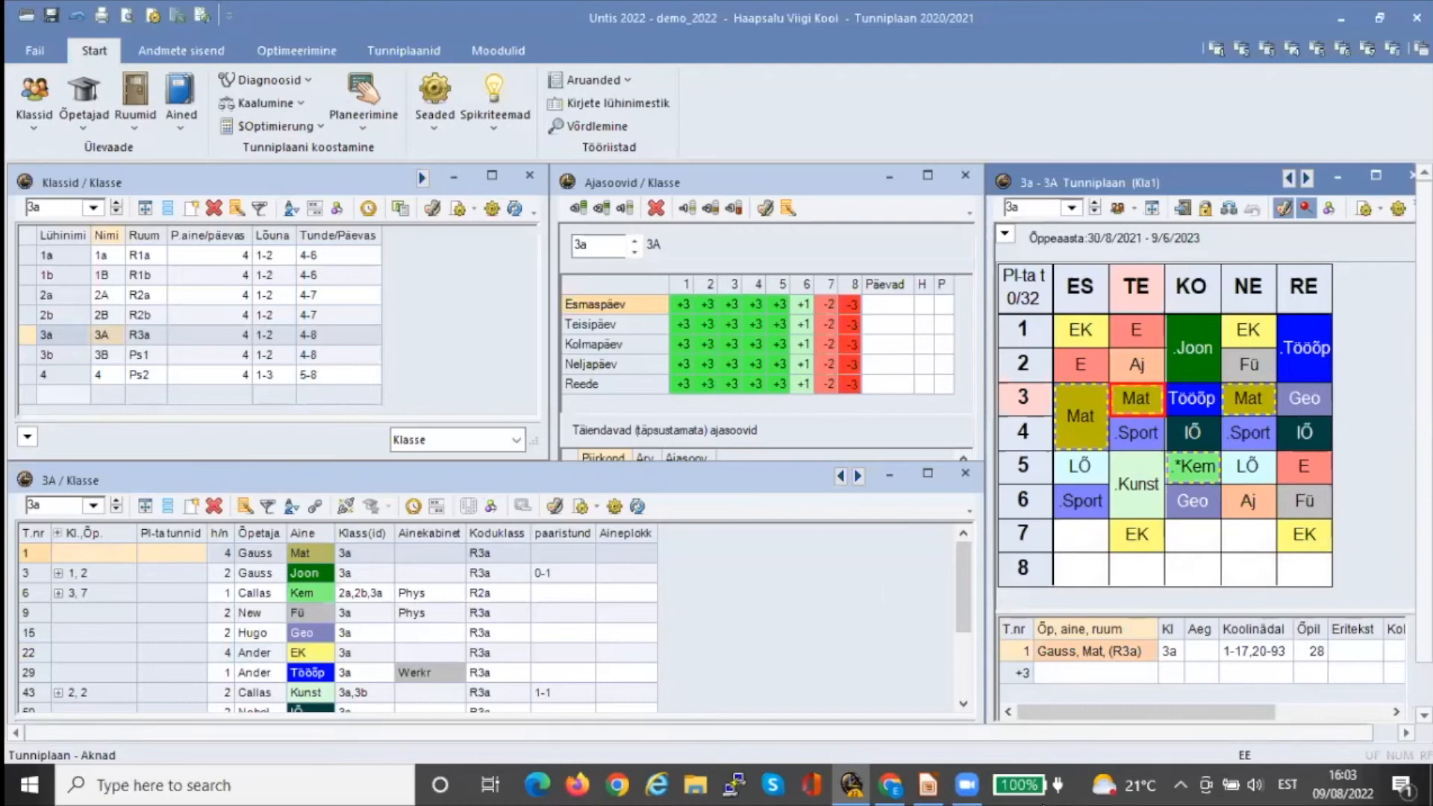
Switch to LibreOffice Impress and present from the Käsitsi tunniplaani muutmine slide to the Ruumide optimeerimise eesmärgid slide
{"action": "left_click", "coordinate": [928, 785]}
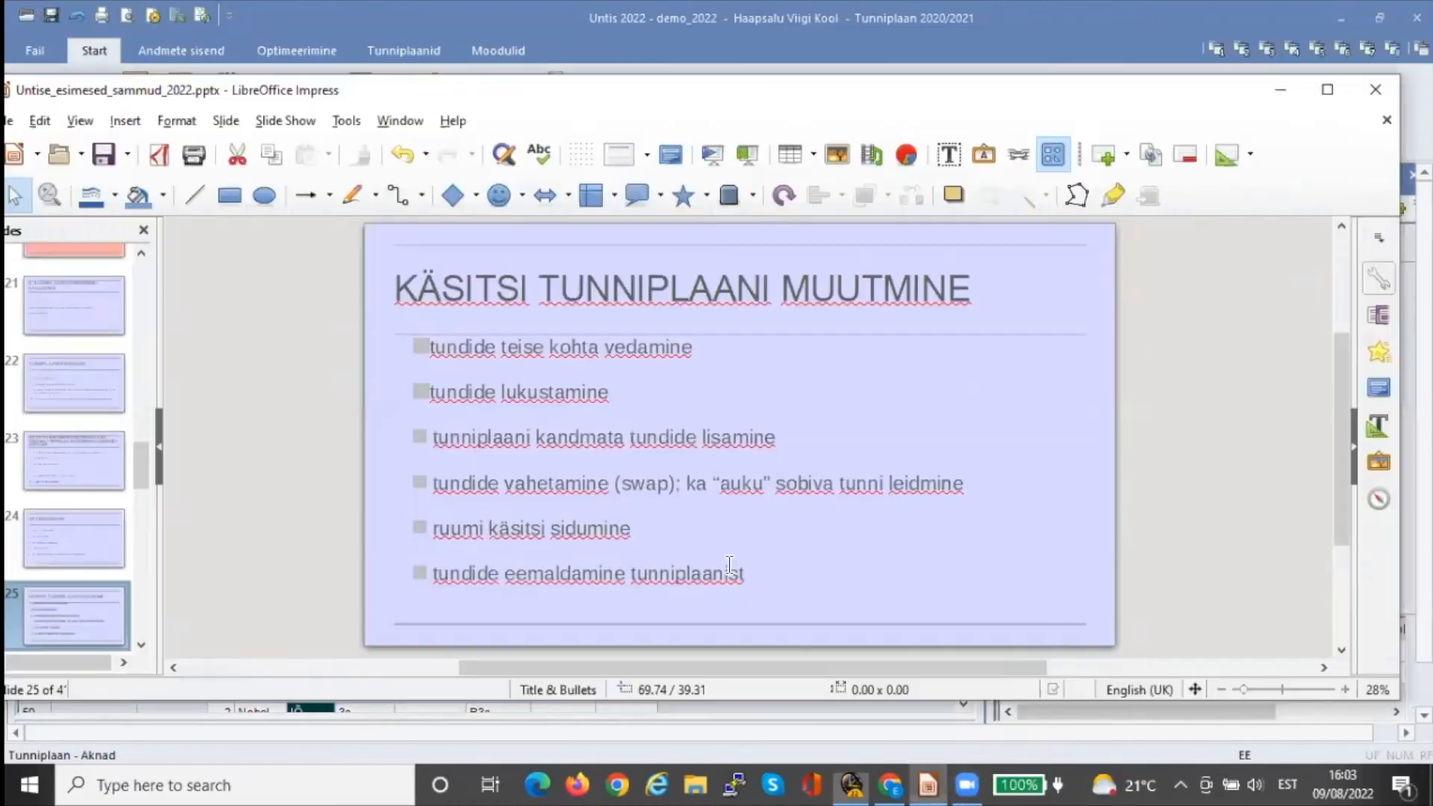
{"action": "left_click", "coordinate": [266, 122]}
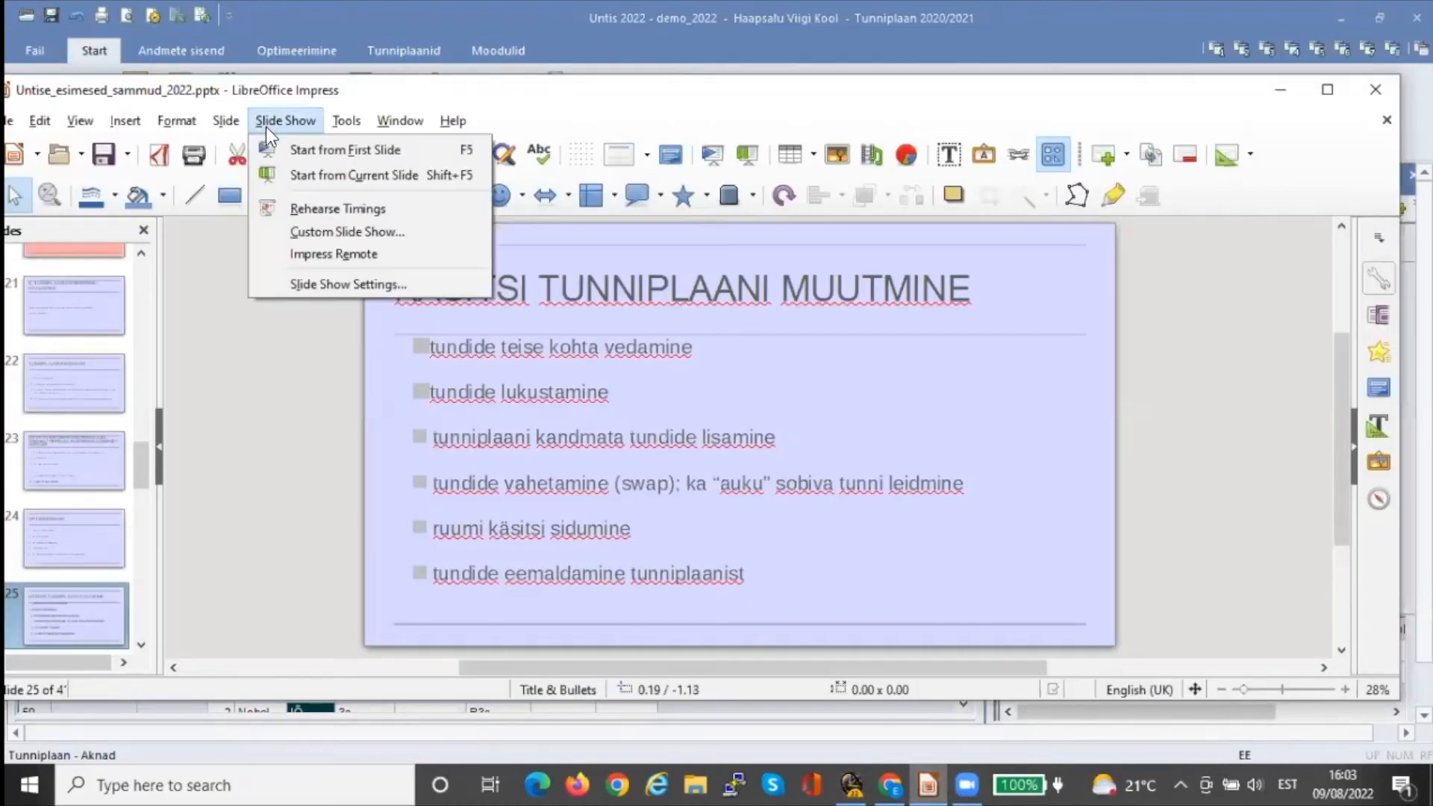
{"action": "left_click", "coordinate": [293, 176]}
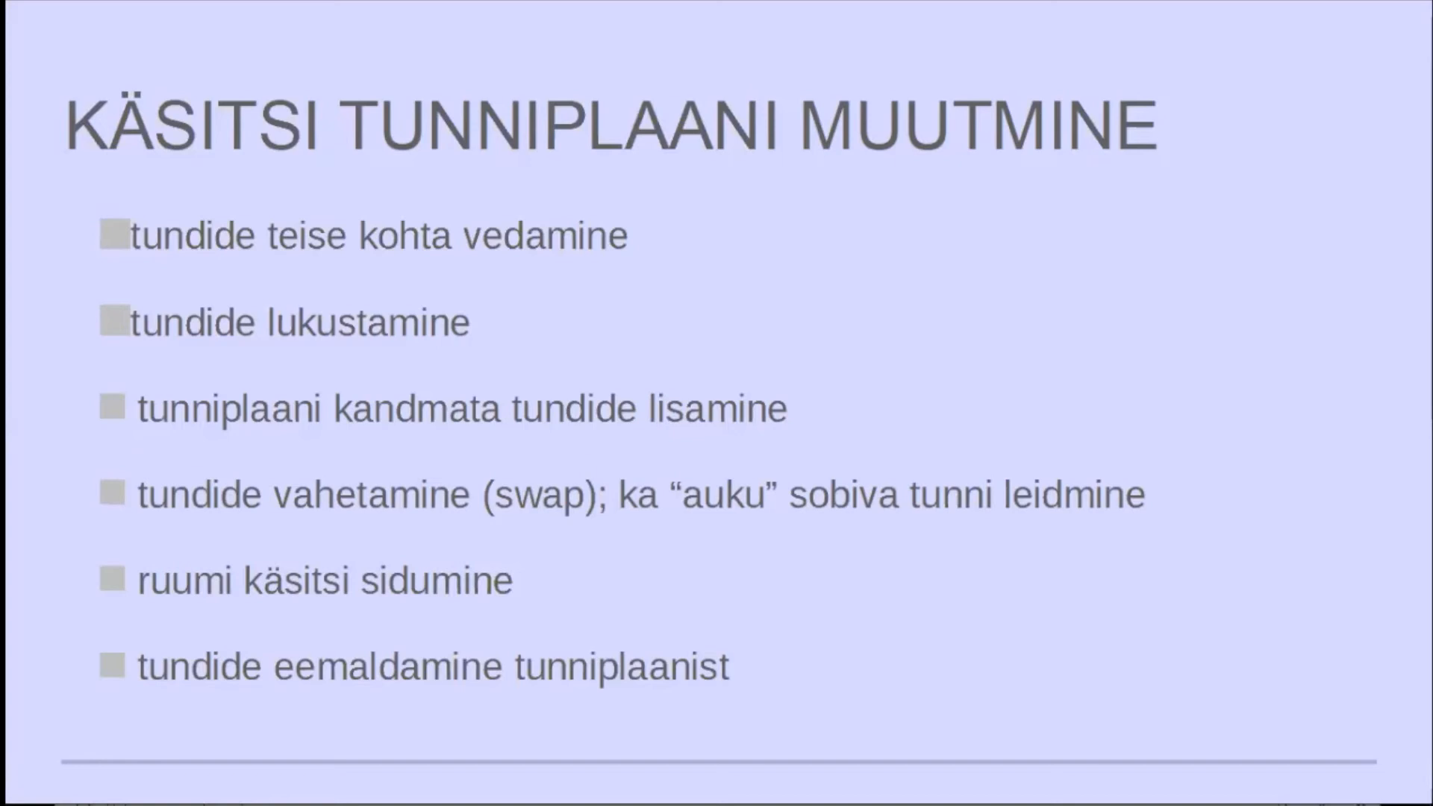
{"action": "key", "text": "Right"}
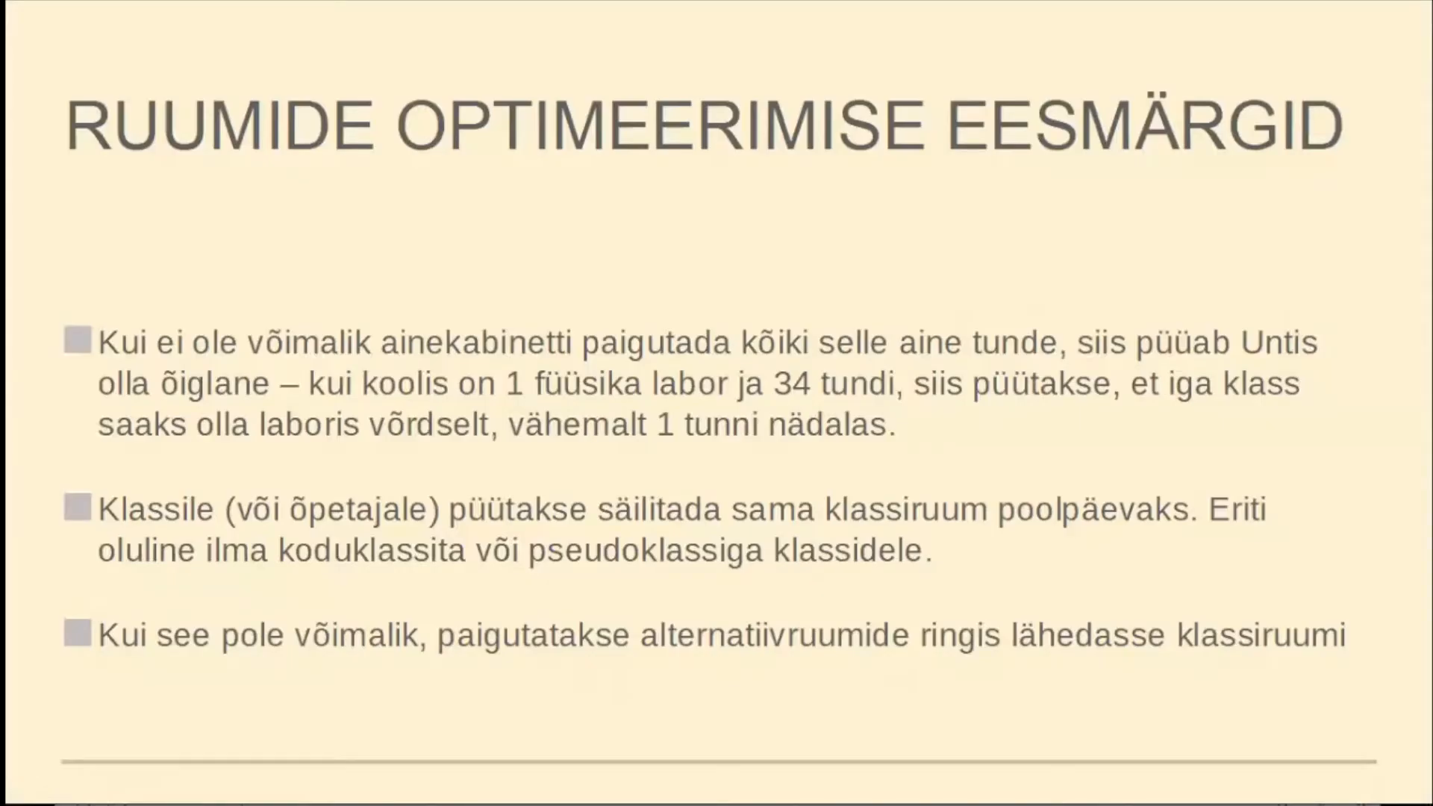
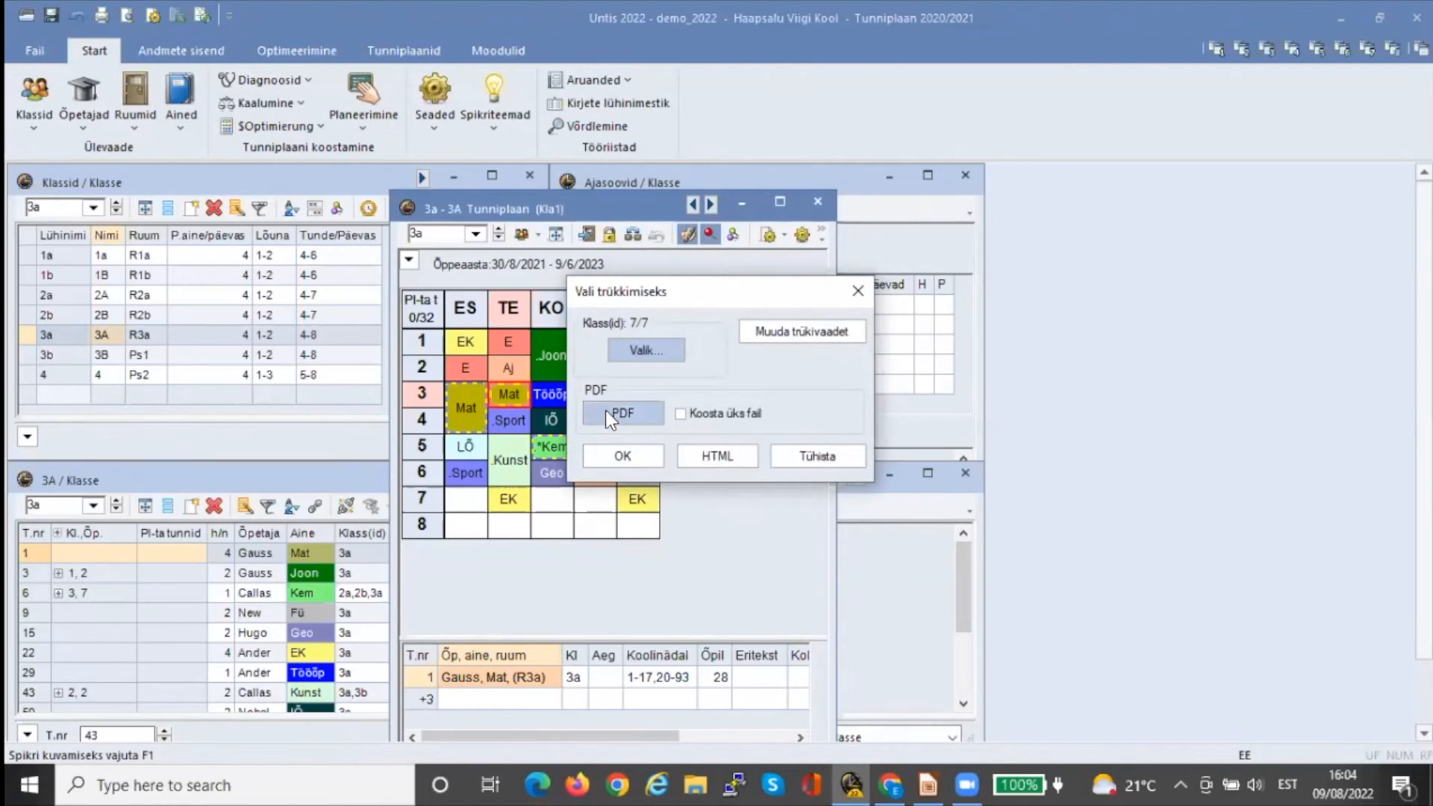
Export all seven class timetables to a single PDF named naidis on the Desktop, keeping that path permanently for PDF files
{"action": "left_click", "coordinate": [676, 414]}
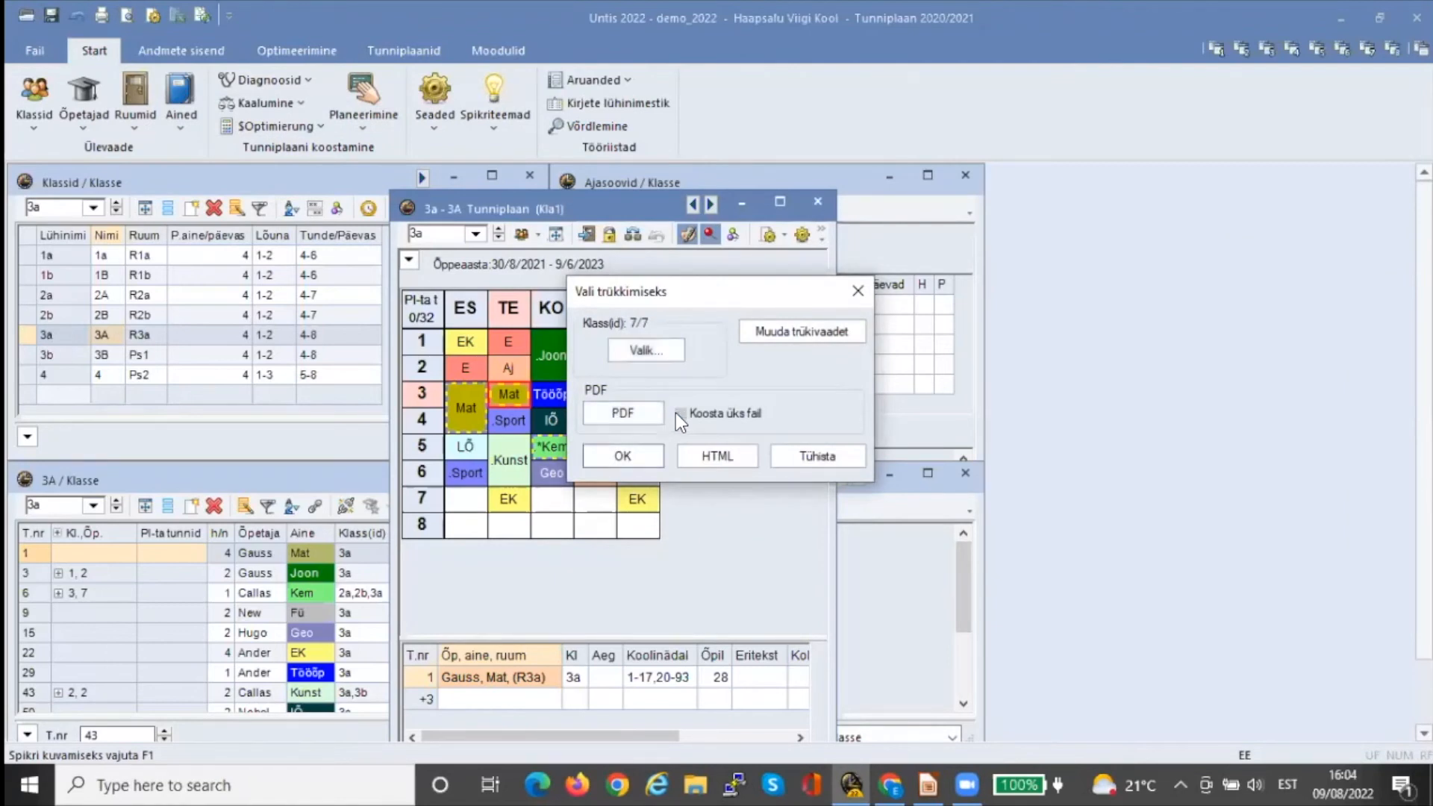
{"action": "left_click", "coordinate": [624, 414]}
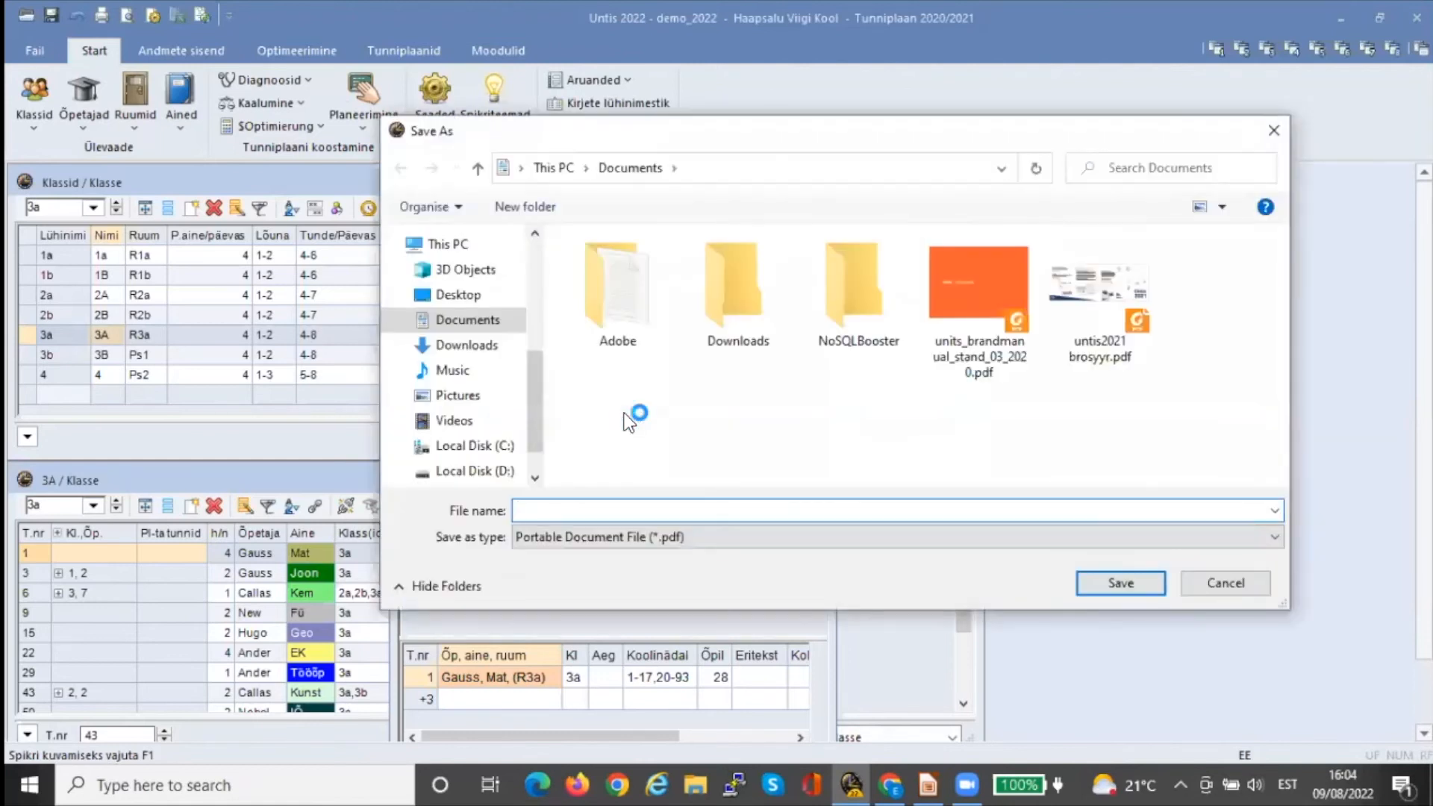
{"action": "type", "text": "naidis"}
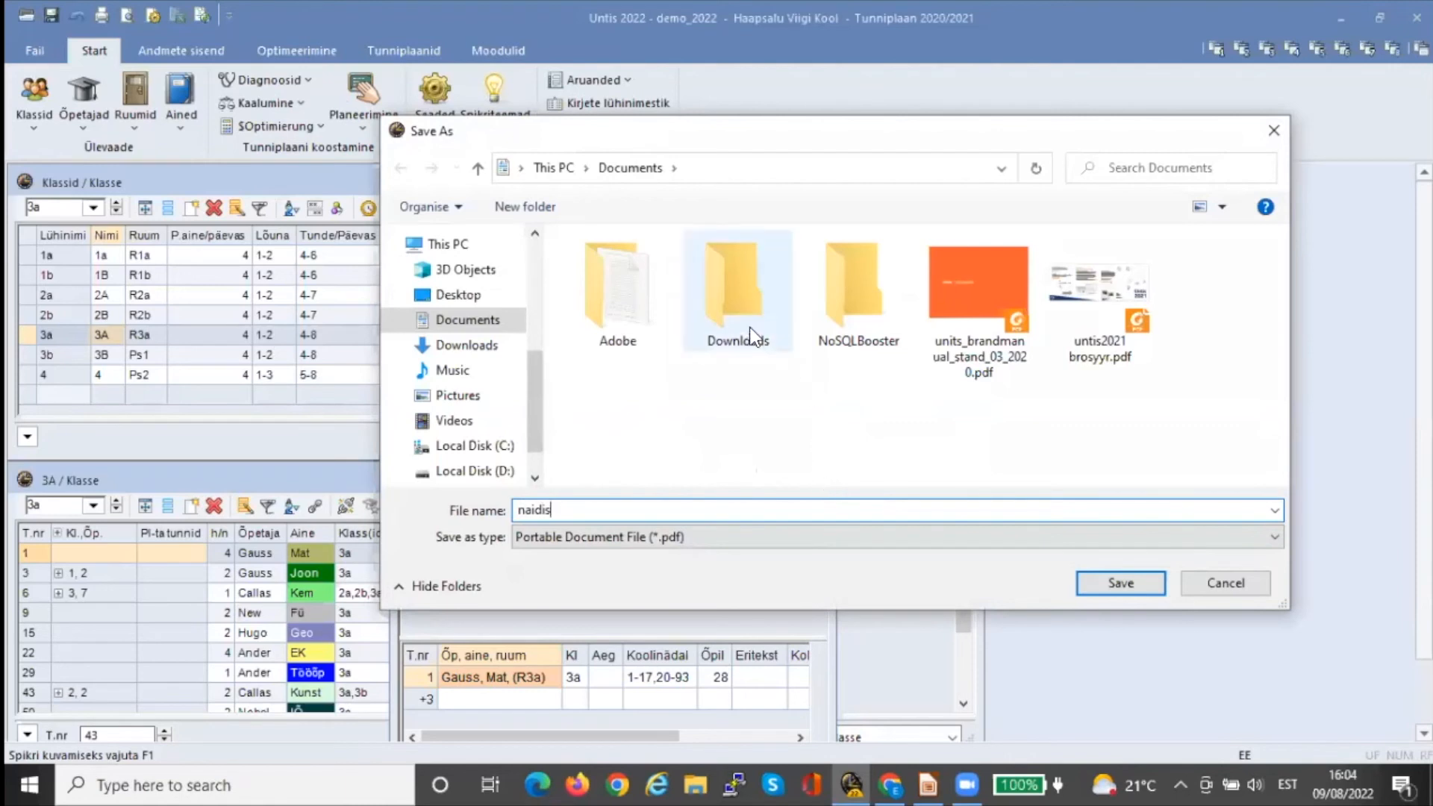
{"action": "left_click", "coordinate": [498, 293]}
{"action": "left_click", "coordinate": [1128, 582]}
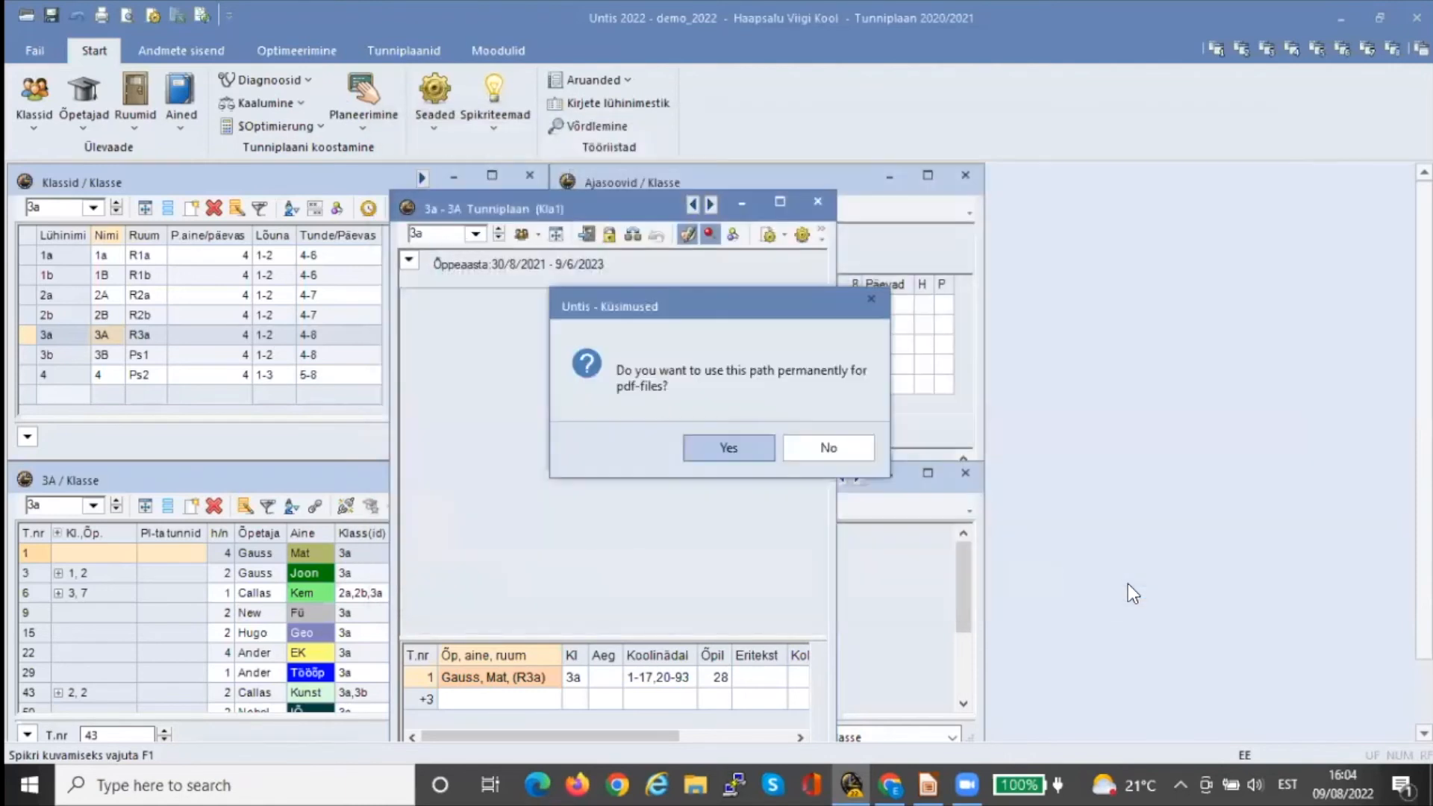
{"action": "left_click", "coordinate": [728, 448]}
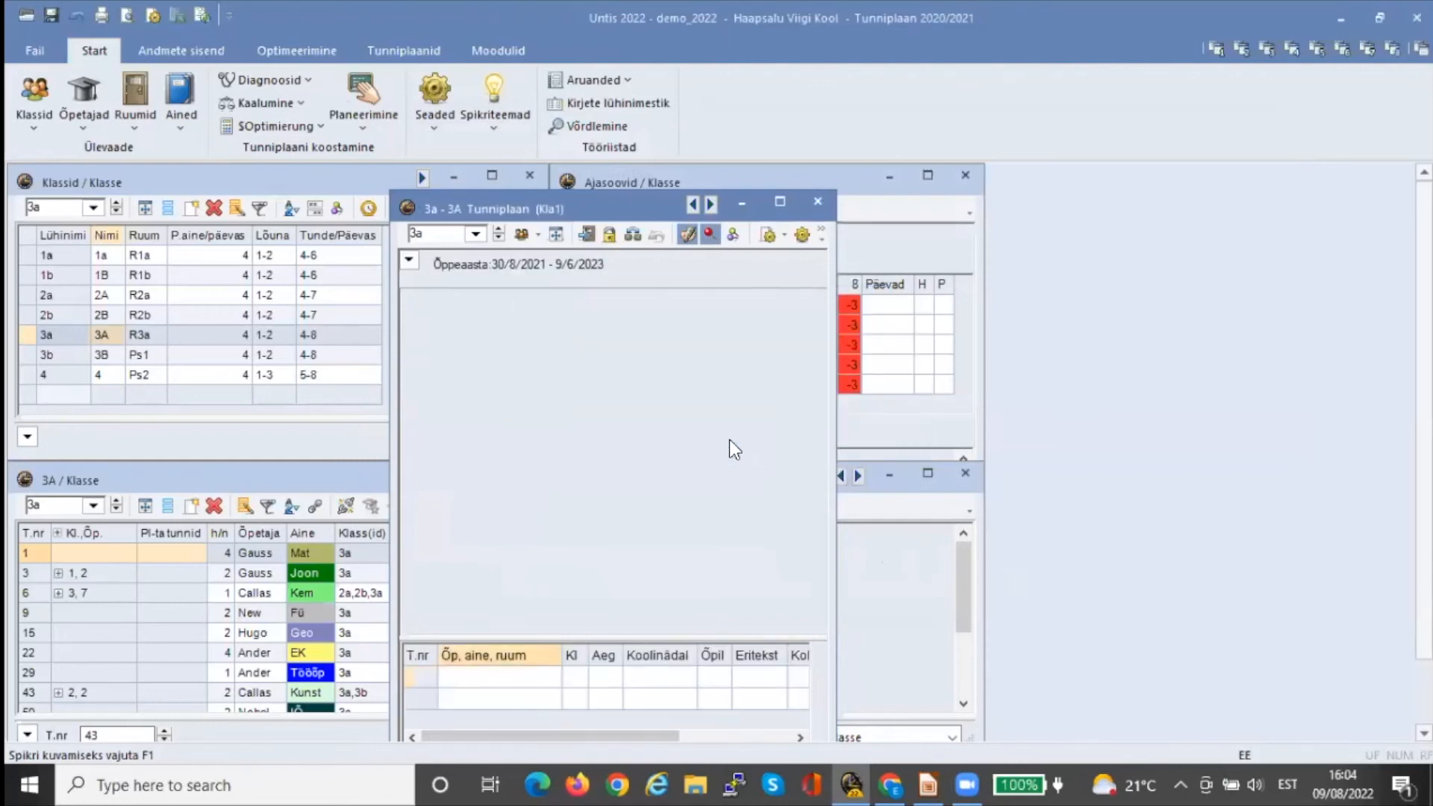
Switch to the desktop, open naidis.pdf in Foxit Reader, and examine the exported timetable of class 1a
{"action": "left_click", "coordinate": [1341, 18]}
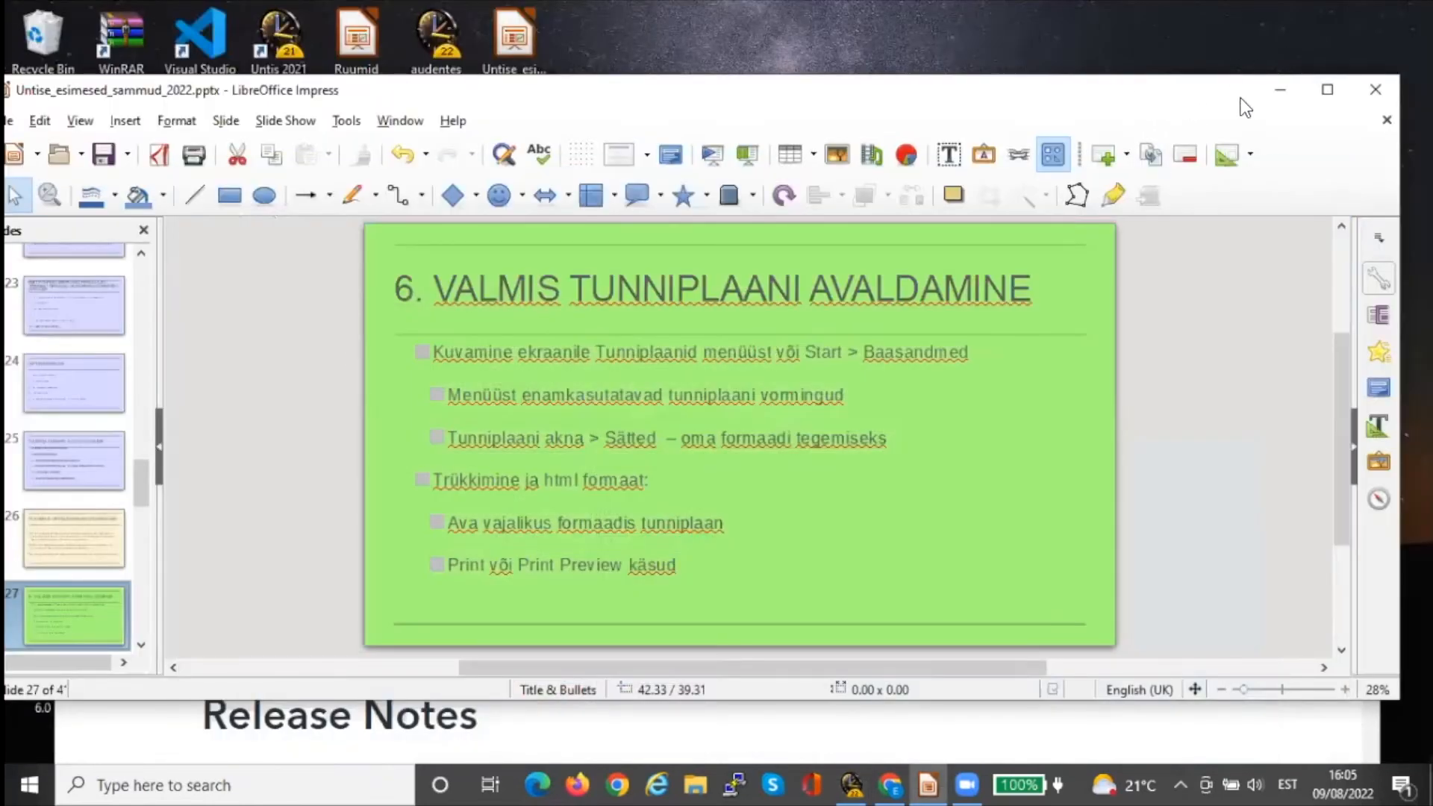
{"action": "left_click", "coordinate": [1281, 91]}
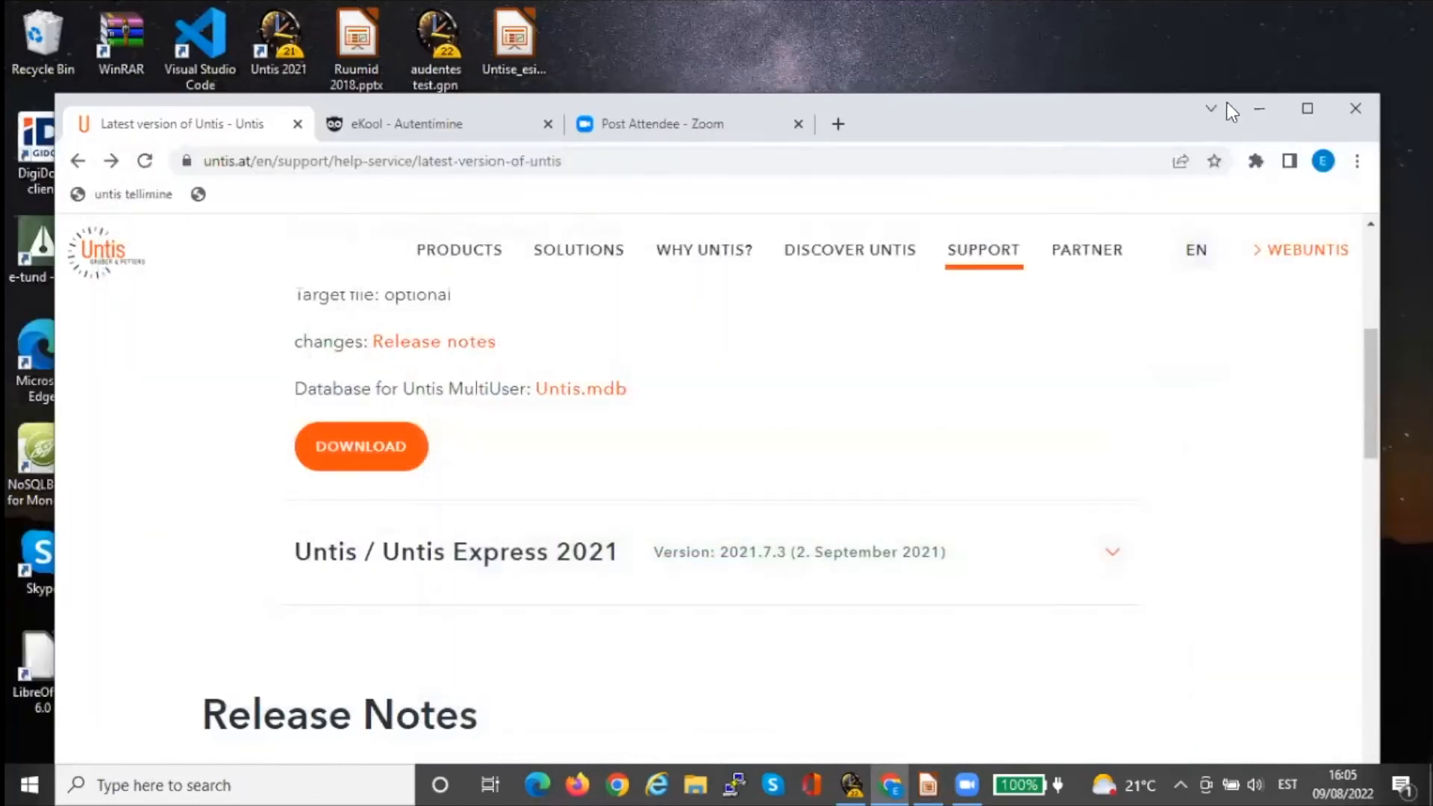
{"action": "left_click", "coordinate": [1254, 105]}
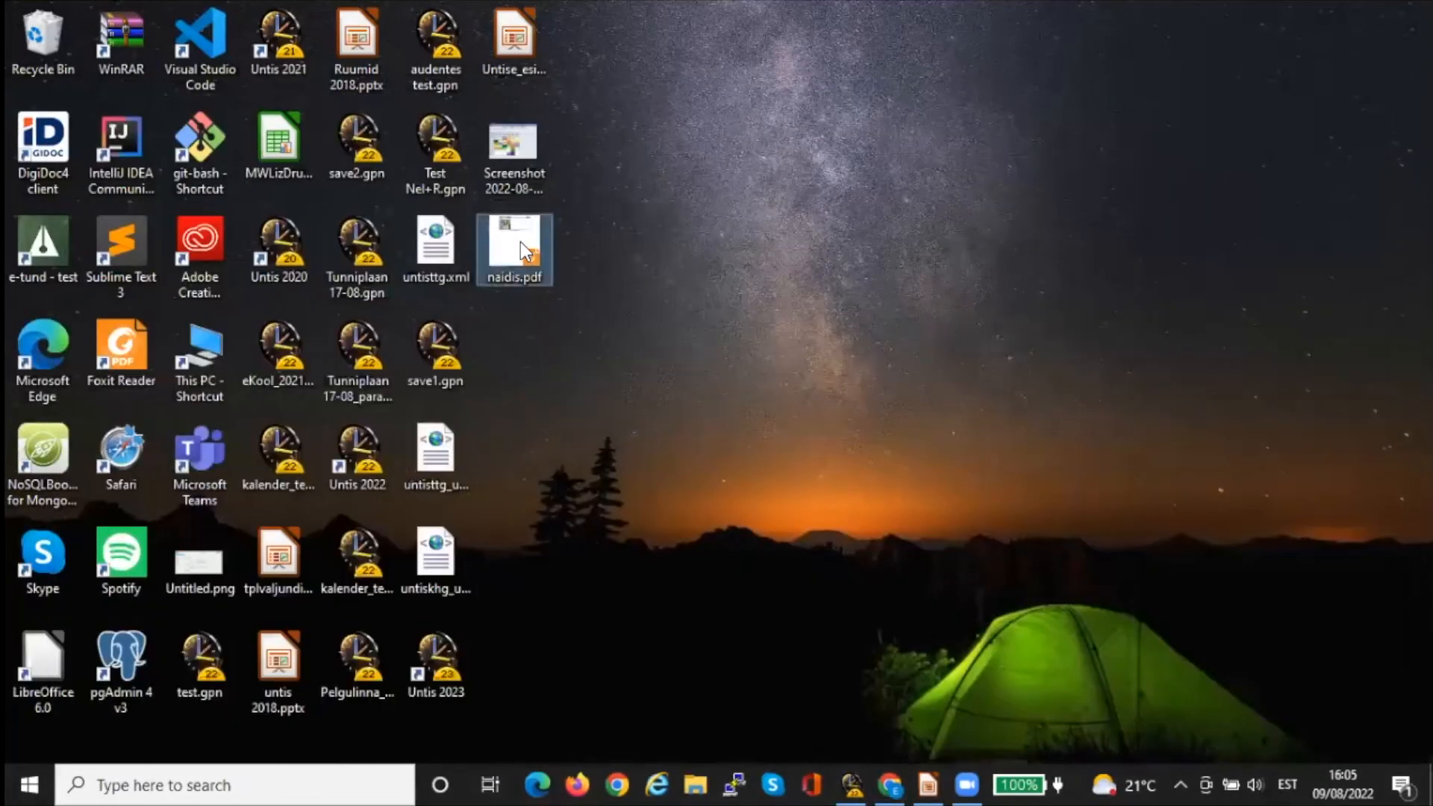
{"action": "double_click", "coordinate": [521, 242]}
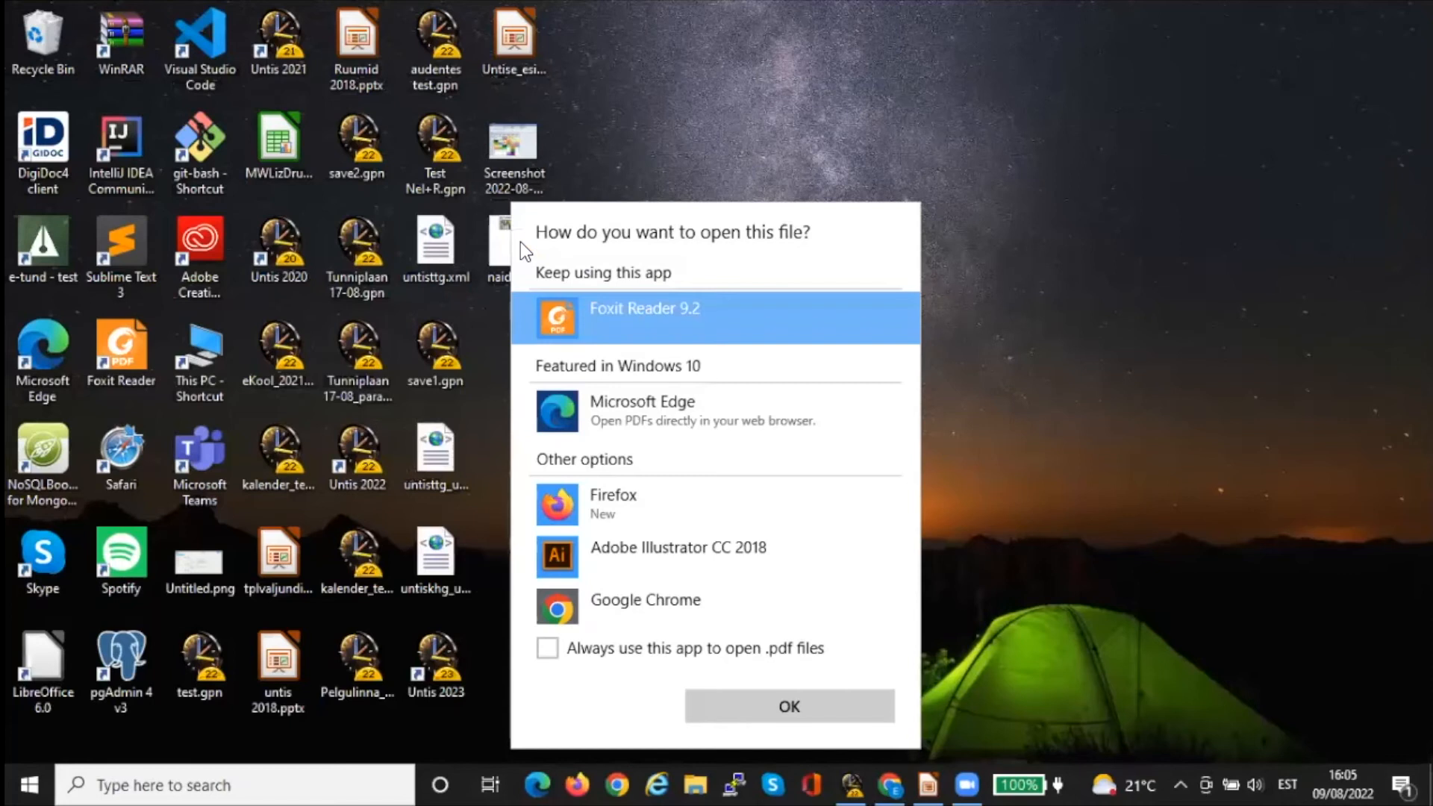
{"action": "double_click", "coordinate": [630, 321]}
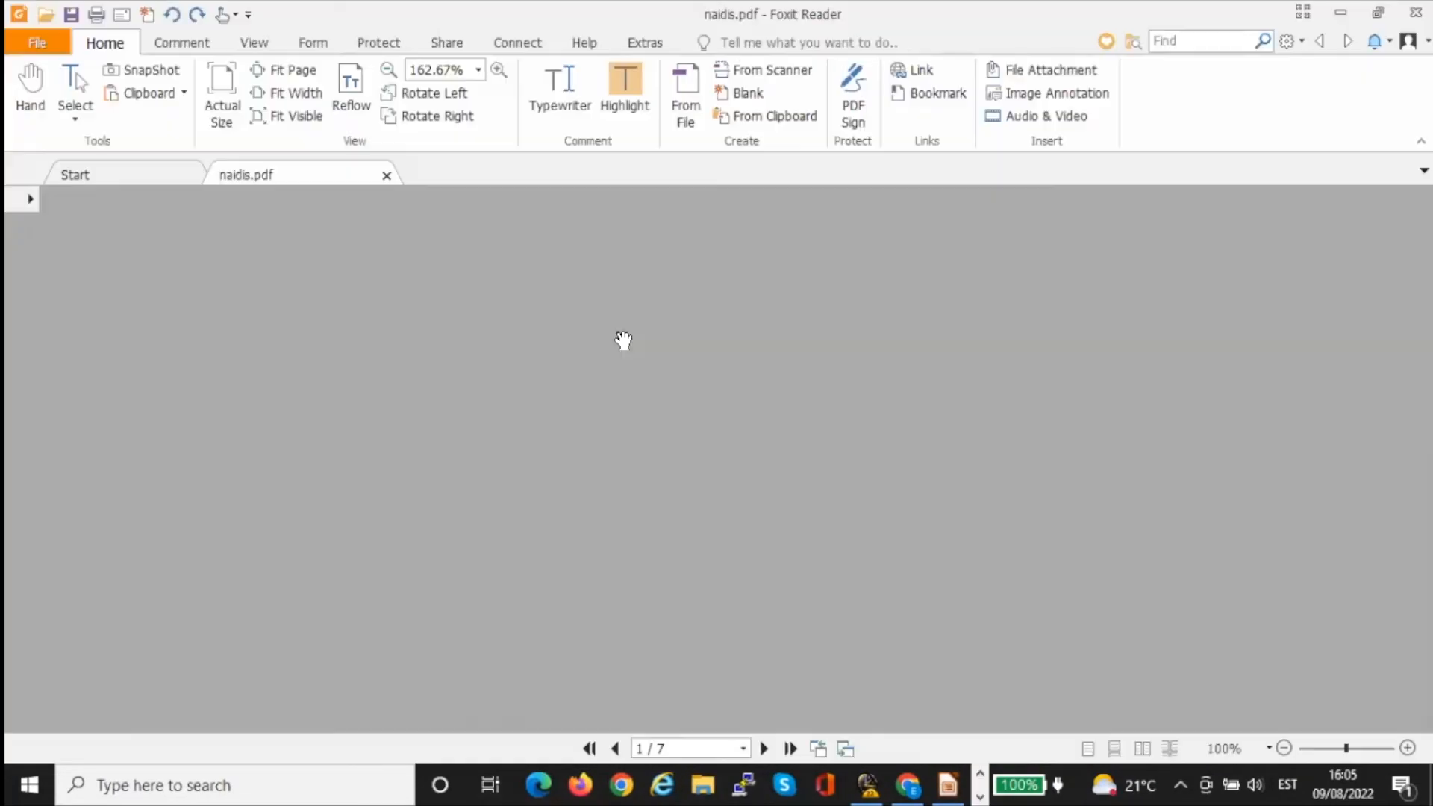
{"action": "scroll", "coordinate": [595, 442], "scroll_direction": "down", "scroll_amount": 3}
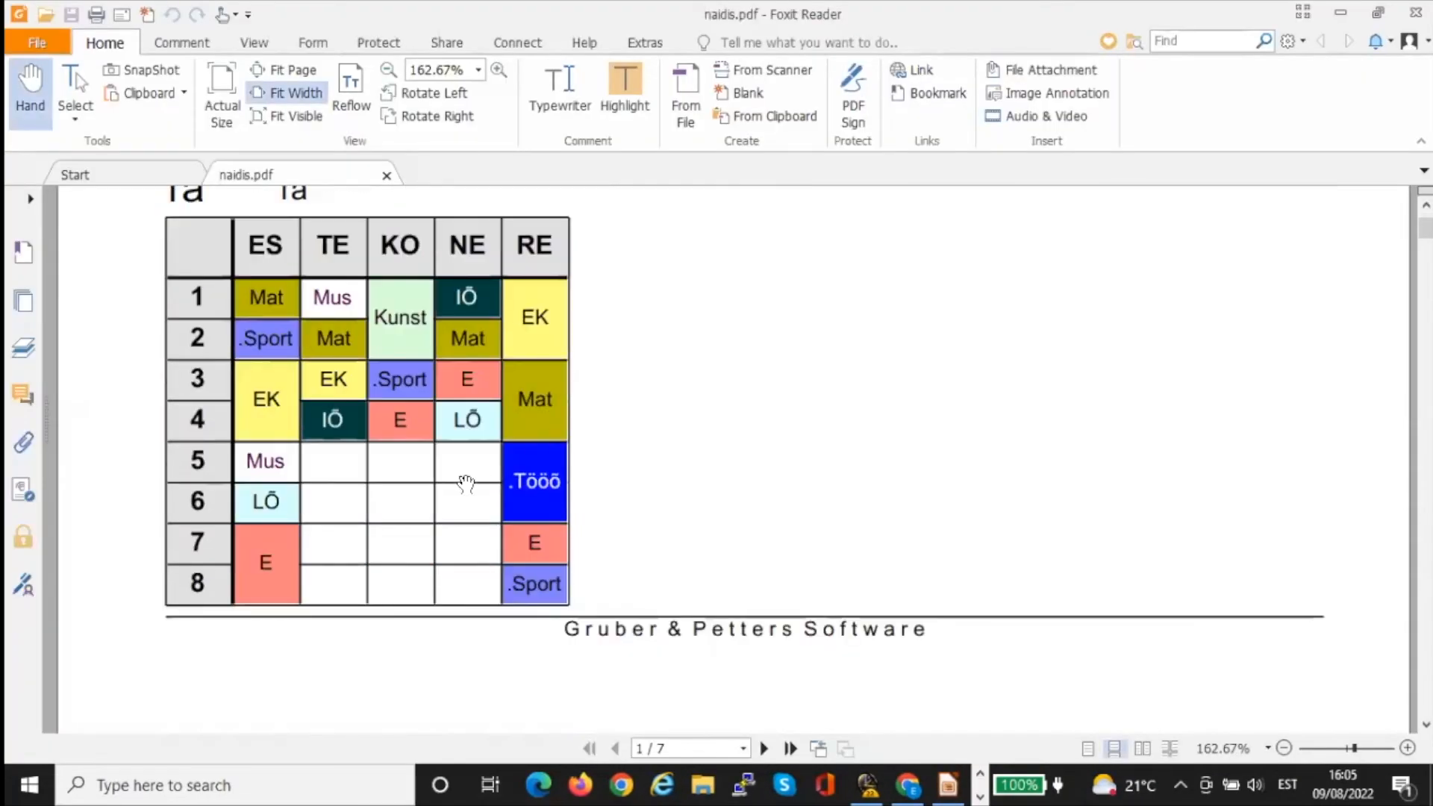
{"action": "scroll", "coordinate": [486, 468], "scroll_direction": "down", "scroll_amount": 1}
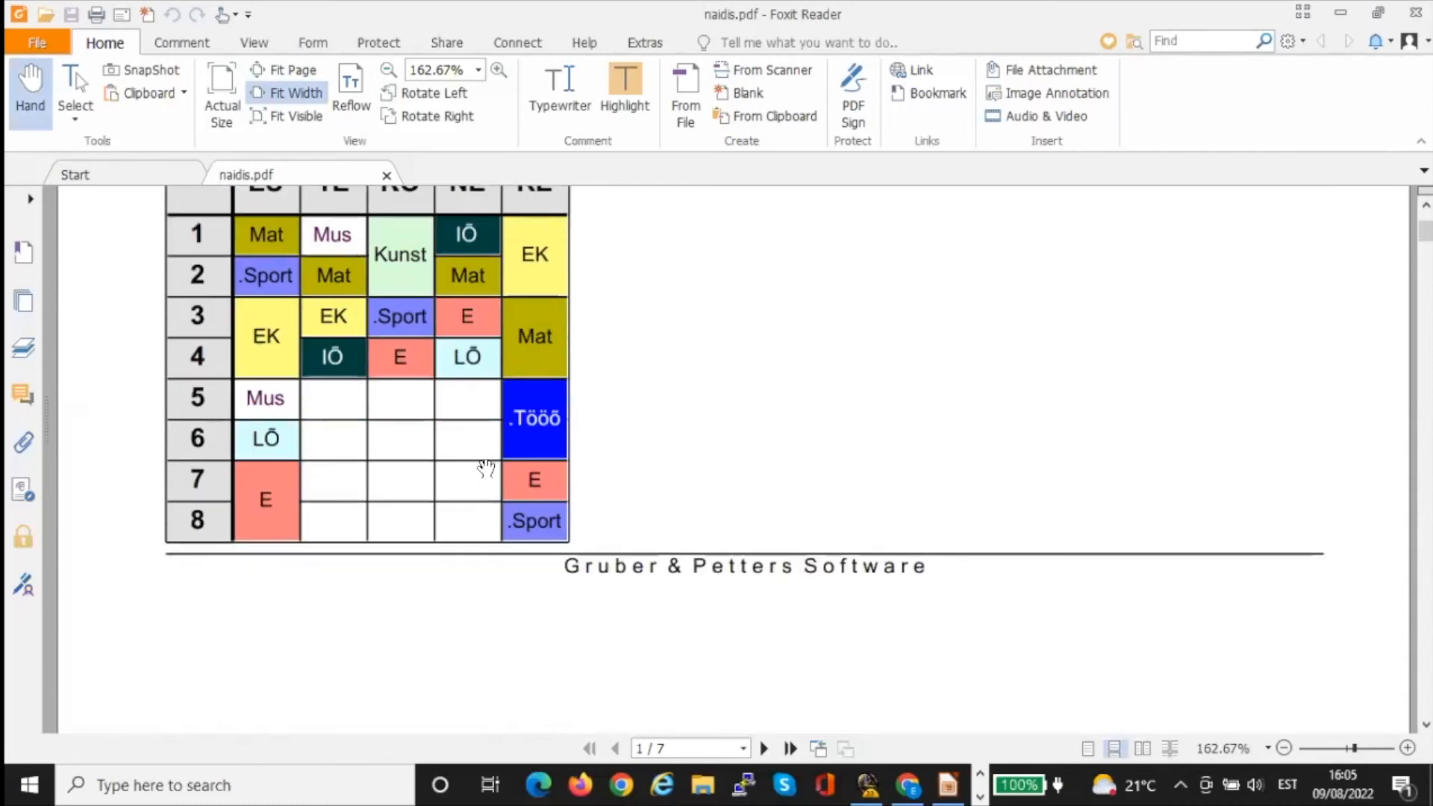
{"action": "scroll", "coordinate": [483, 461], "scroll_direction": "up", "scroll_amount": 3}
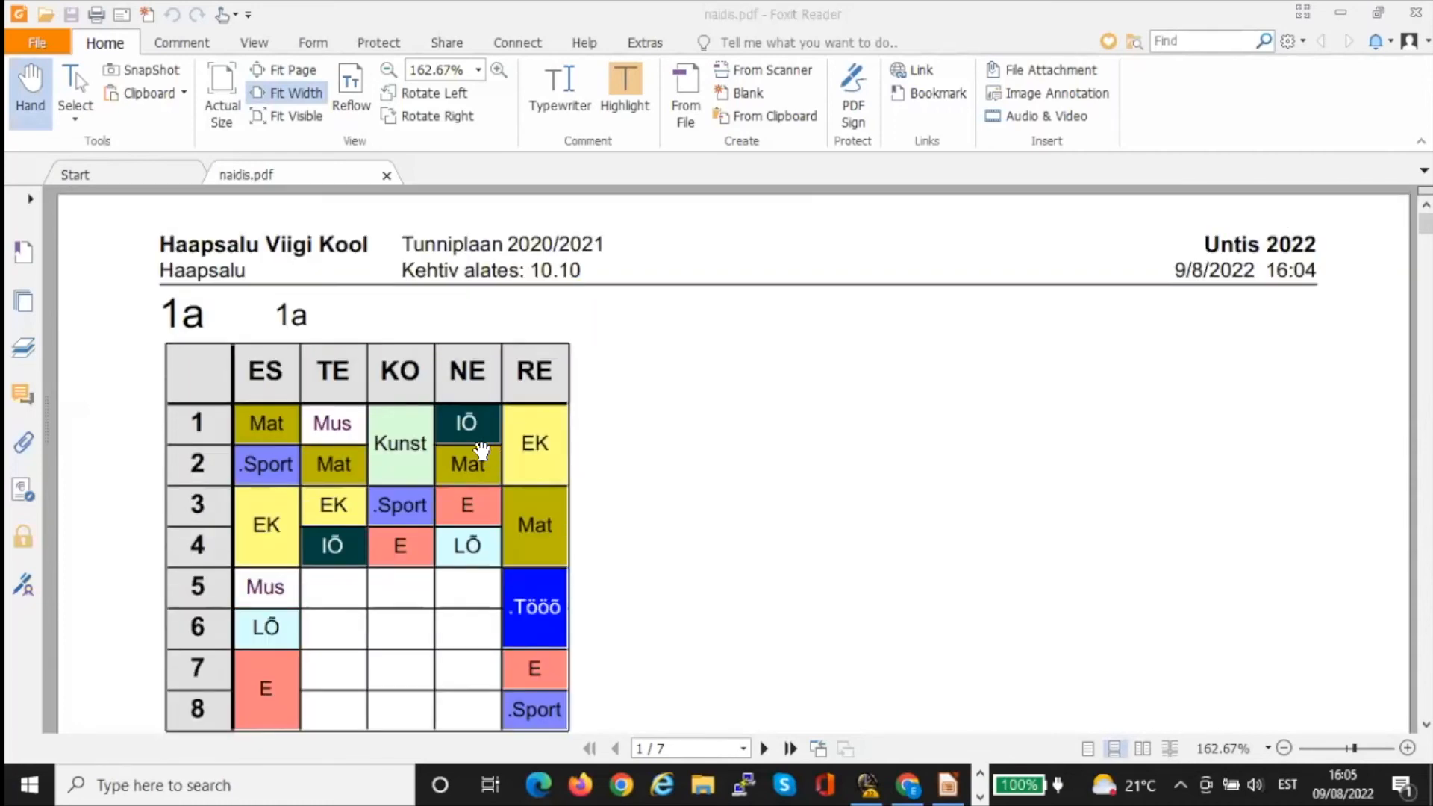
{"action": "scroll", "coordinate": [482, 450], "scroll_direction": "down", "scroll_amount": 3}
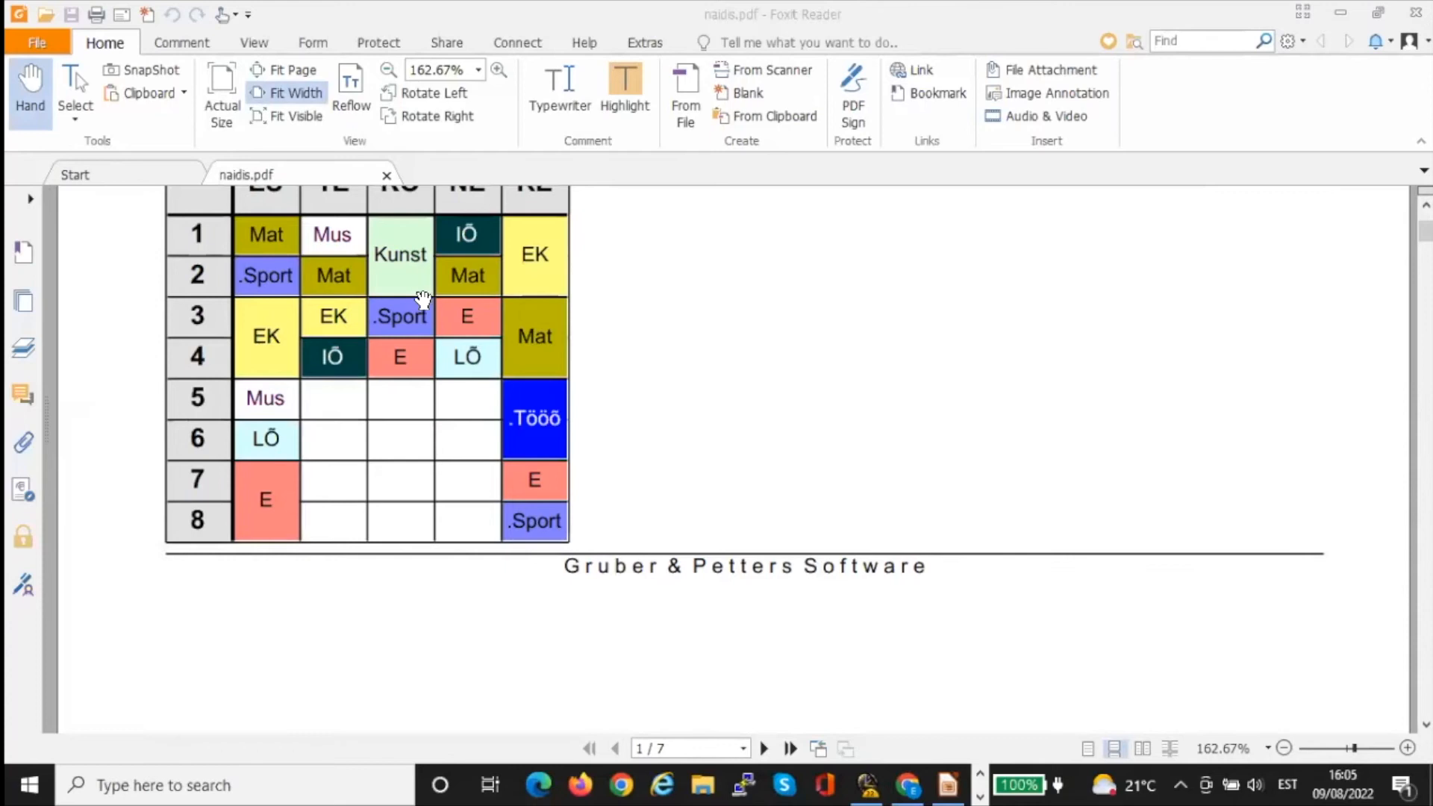
Switch back to Untis and open class 3a's timetable in the Klassi tunniplaan vorm 01 suur format, placing it beside the small Kla1 timetable
{"action": "left_click", "coordinate": [866, 784]}
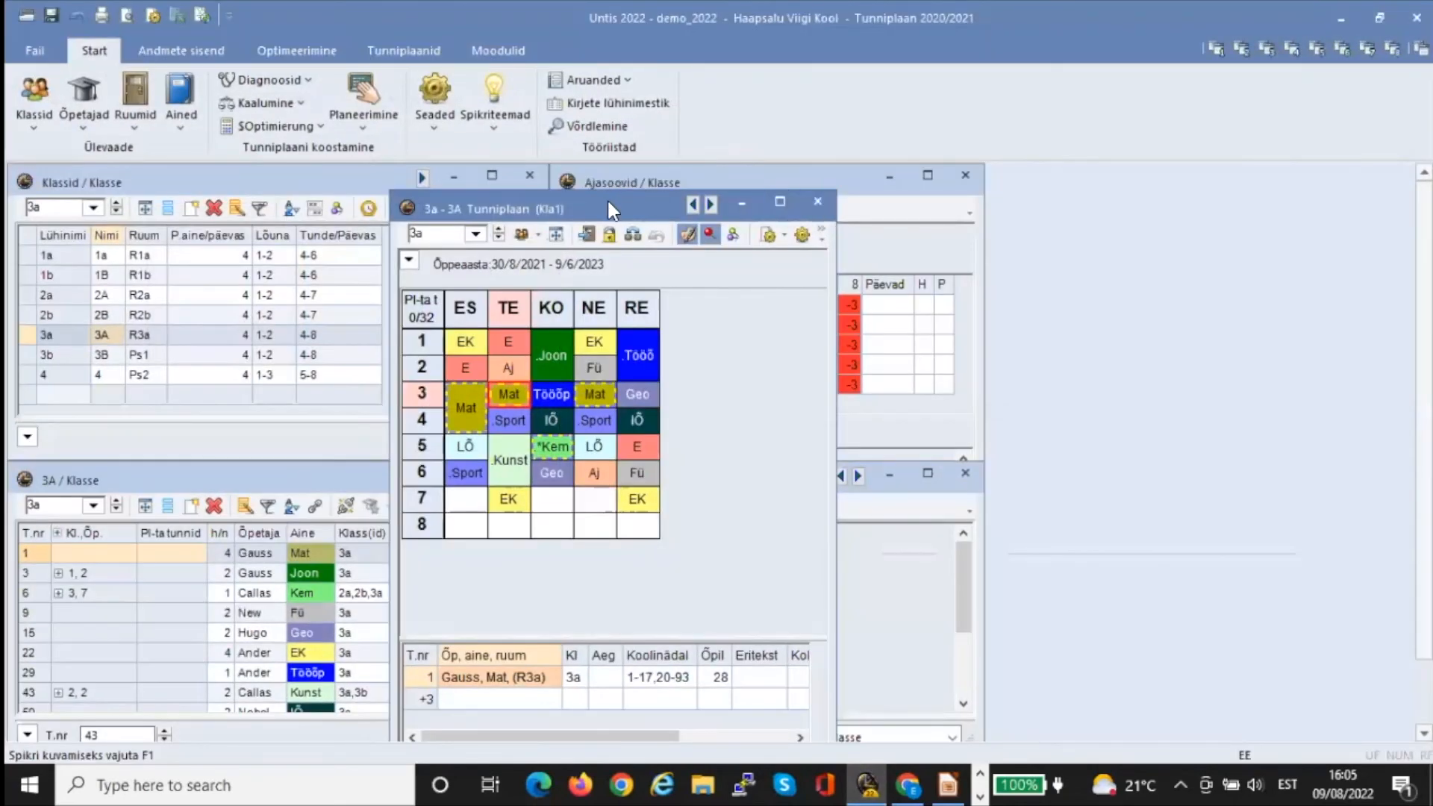
{"action": "left_click_drag", "start_coordinate": [617, 203], "coordinate": [1103, 185]}
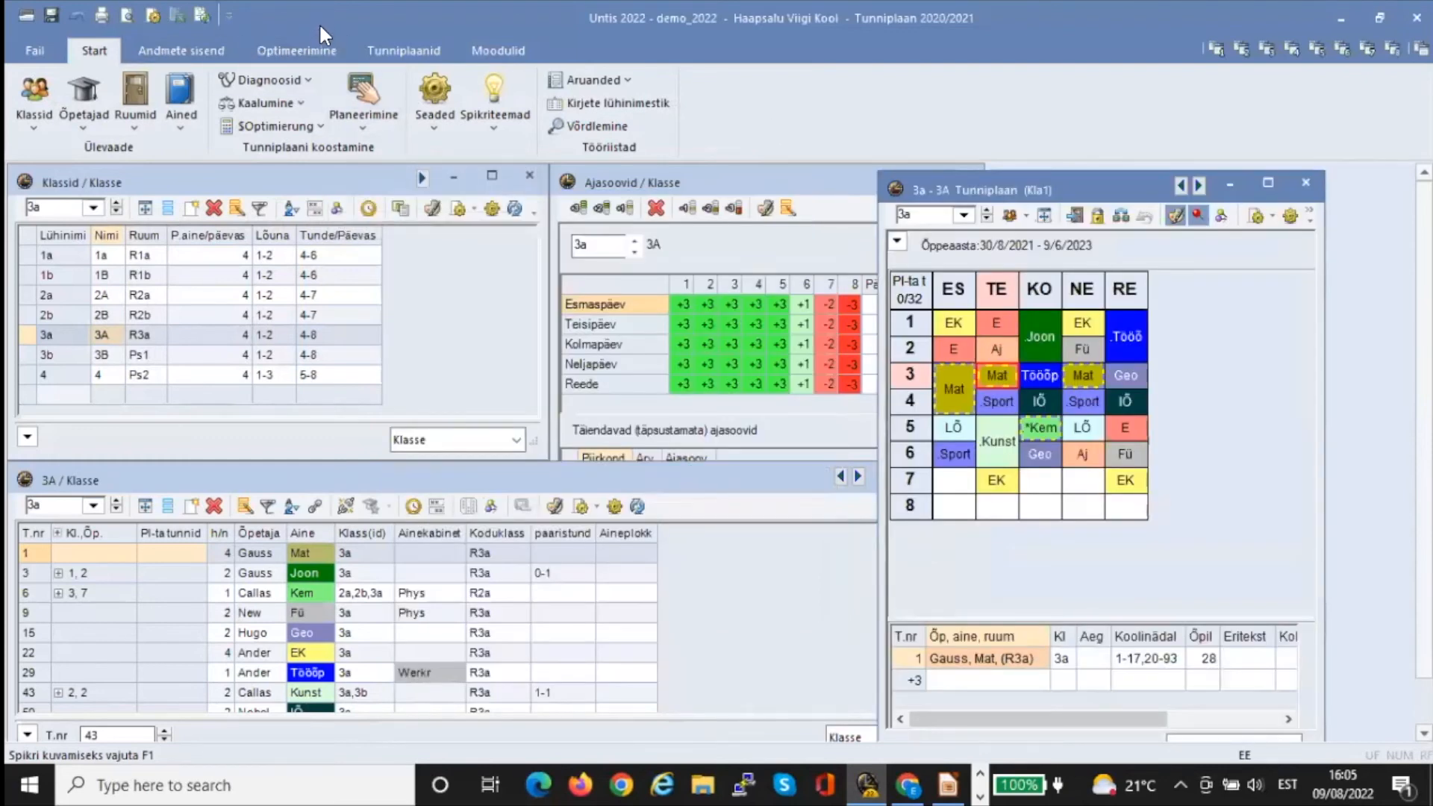
{"action": "left_click_drag", "start_coordinate": [349, 35], "coordinate": [349, 77]}
{"action": "left_click", "coordinate": [355, 81]}
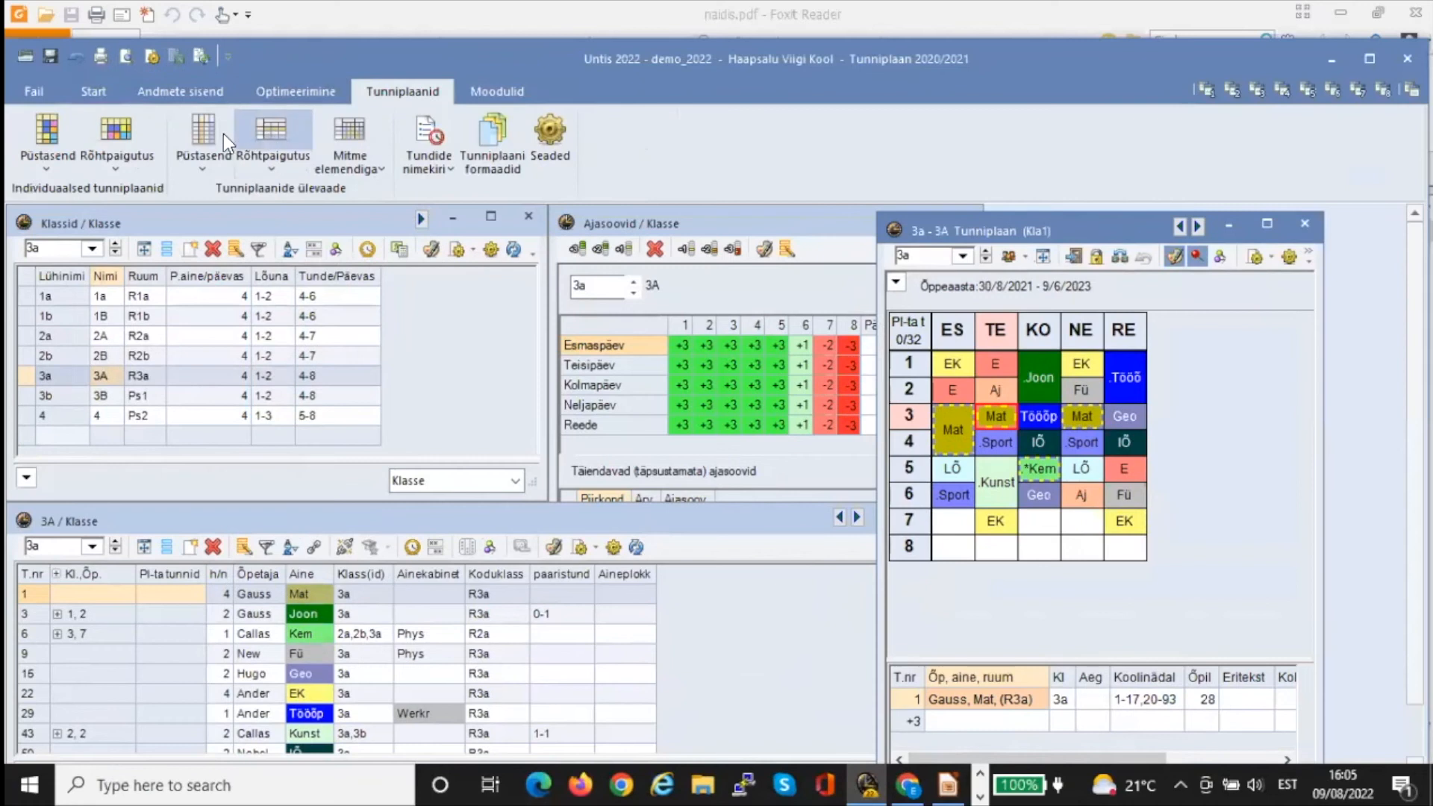
{"action": "left_click", "coordinate": [52, 164]}
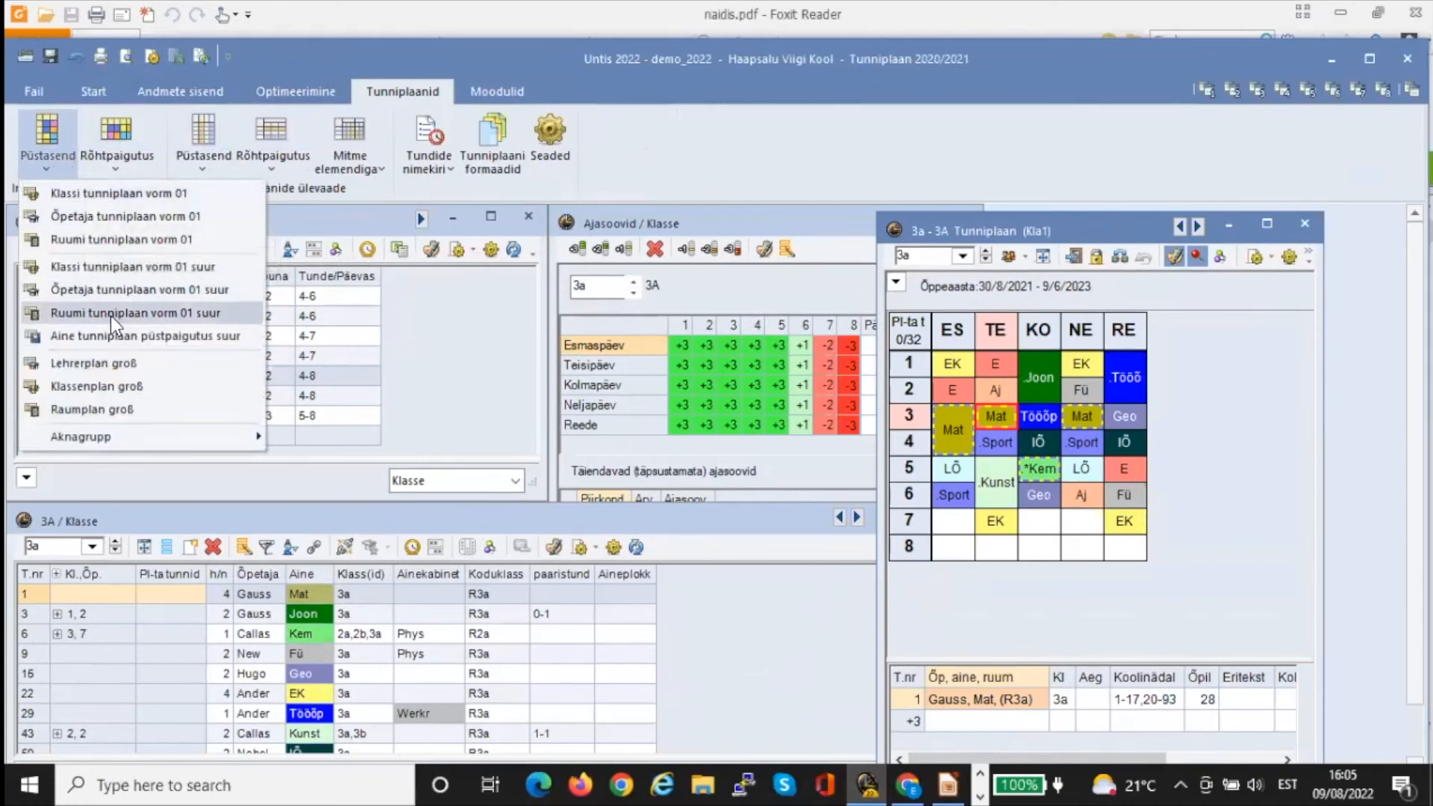
{"action": "left_click", "coordinate": [118, 269]}
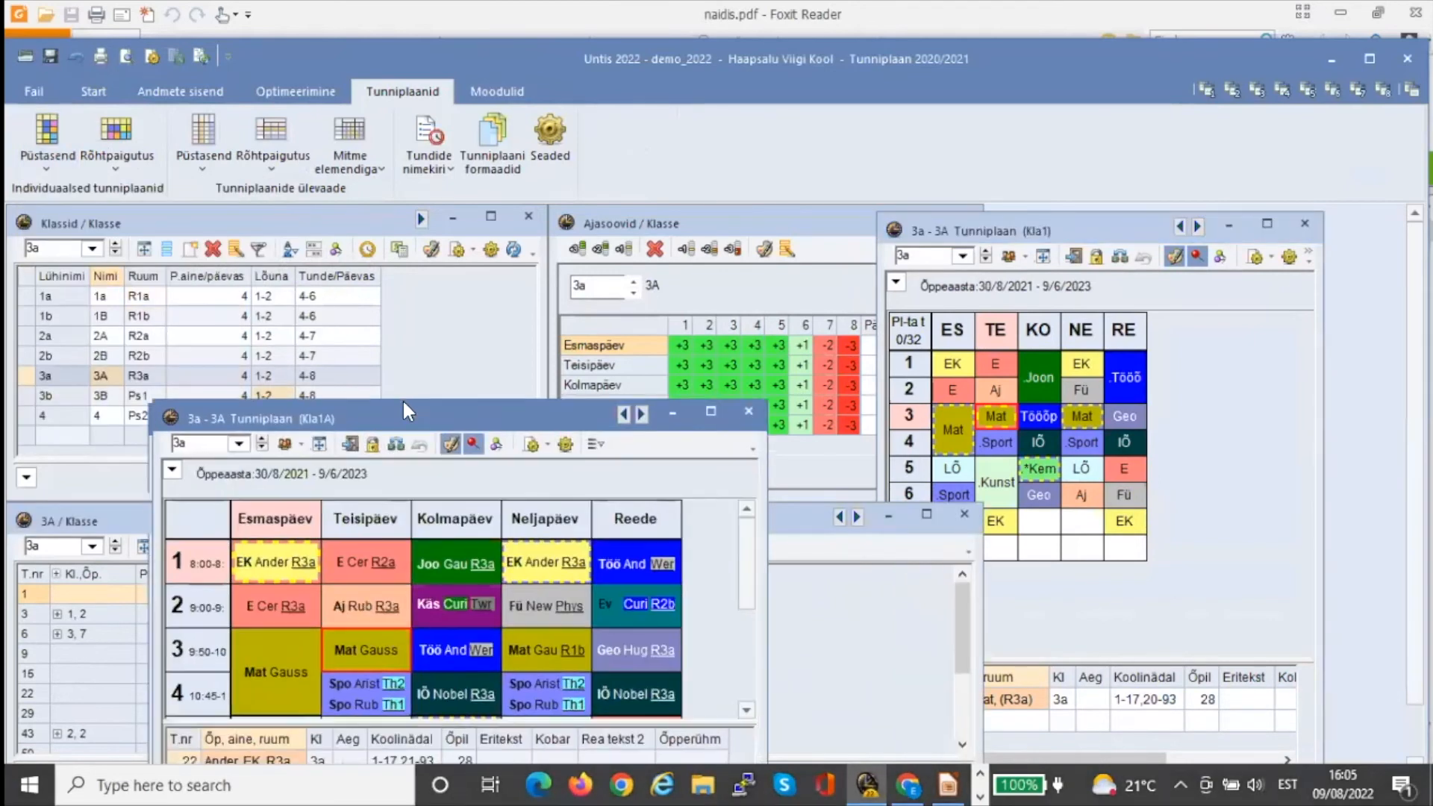
{"action": "left_click_drag", "start_coordinate": [401, 399], "coordinate": [474, 225]}
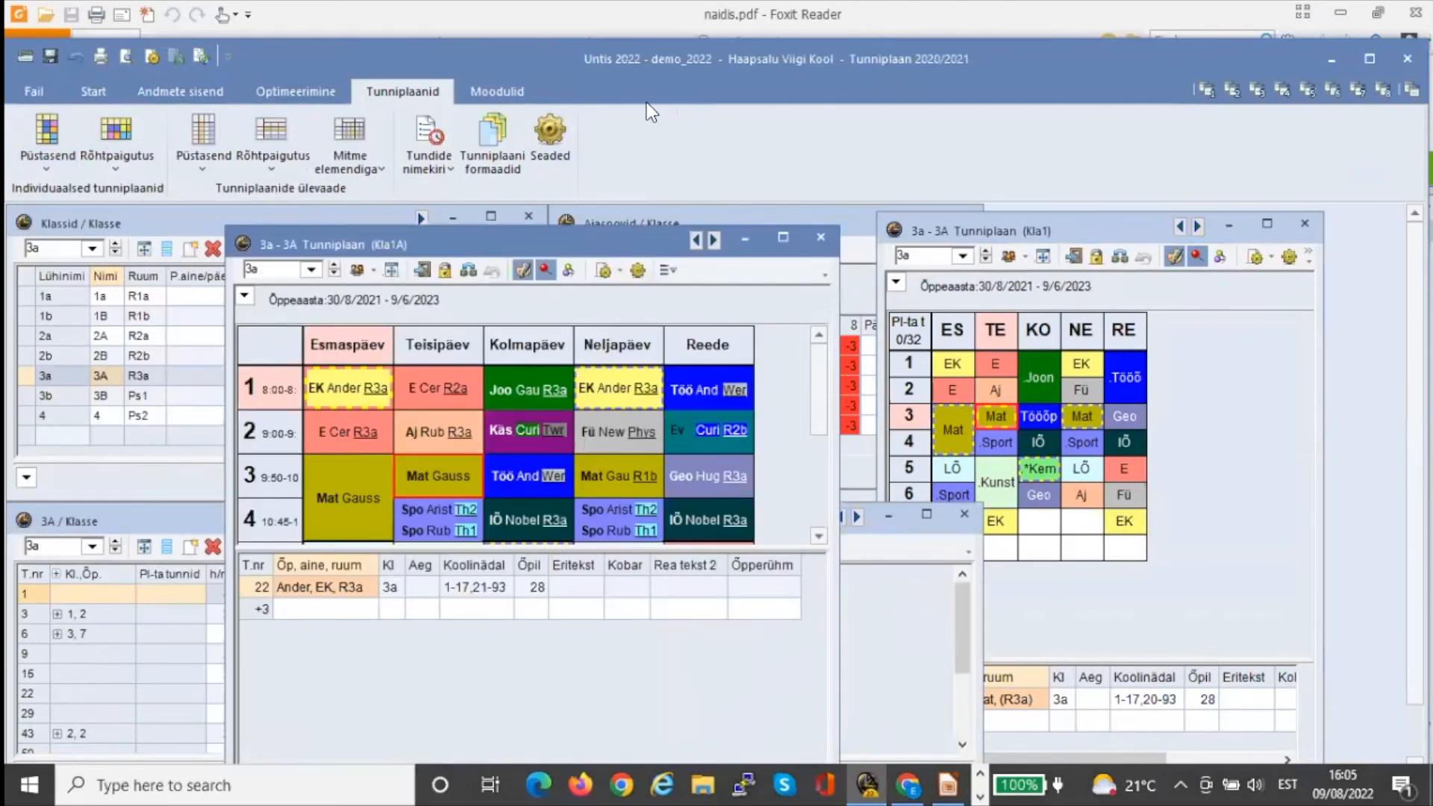
Export class 3a's large-format timetable to a PDF named naidis2 on the Desktop
{"action": "left_click", "coordinate": [92, 57]}
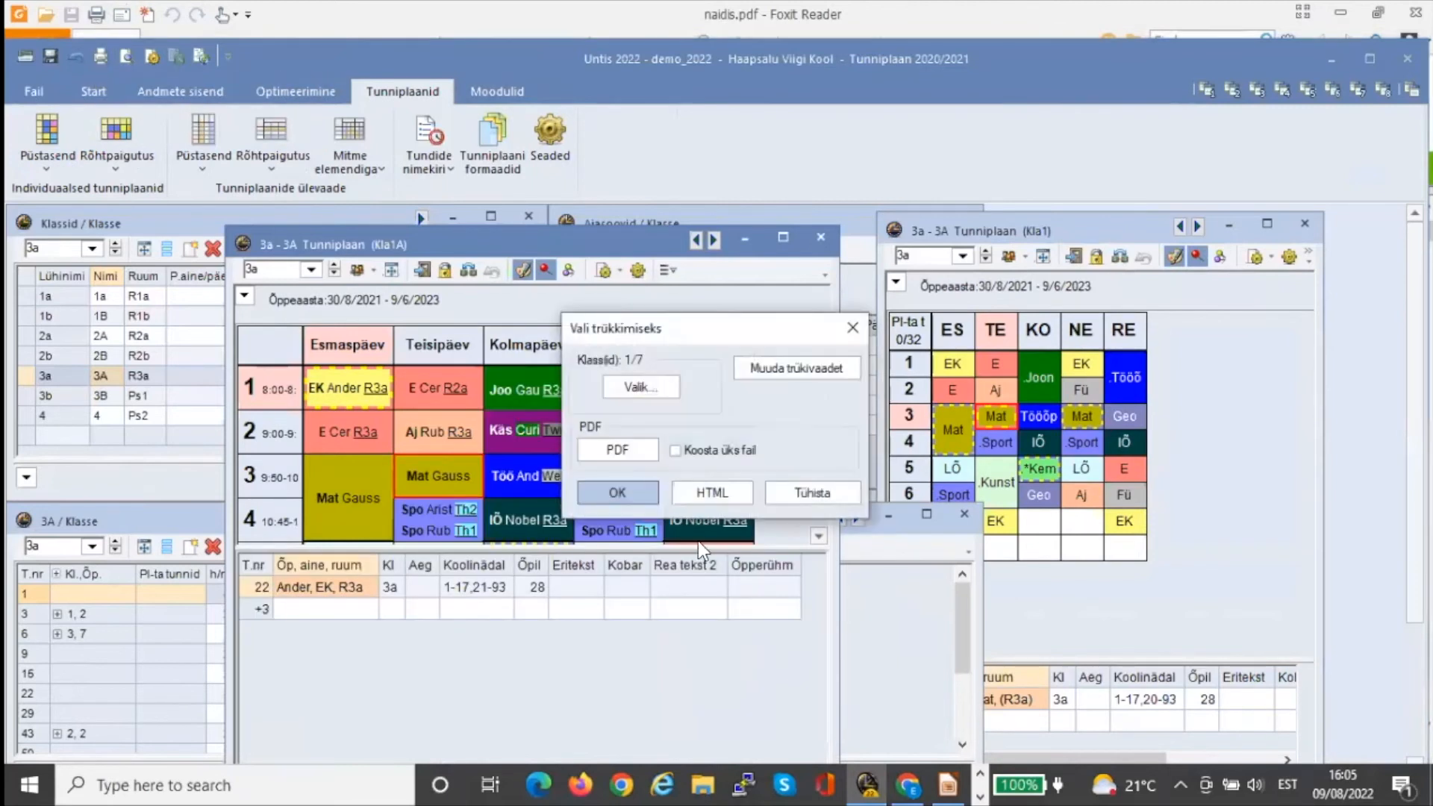
{"action": "left_click", "coordinate": [616, 448]}
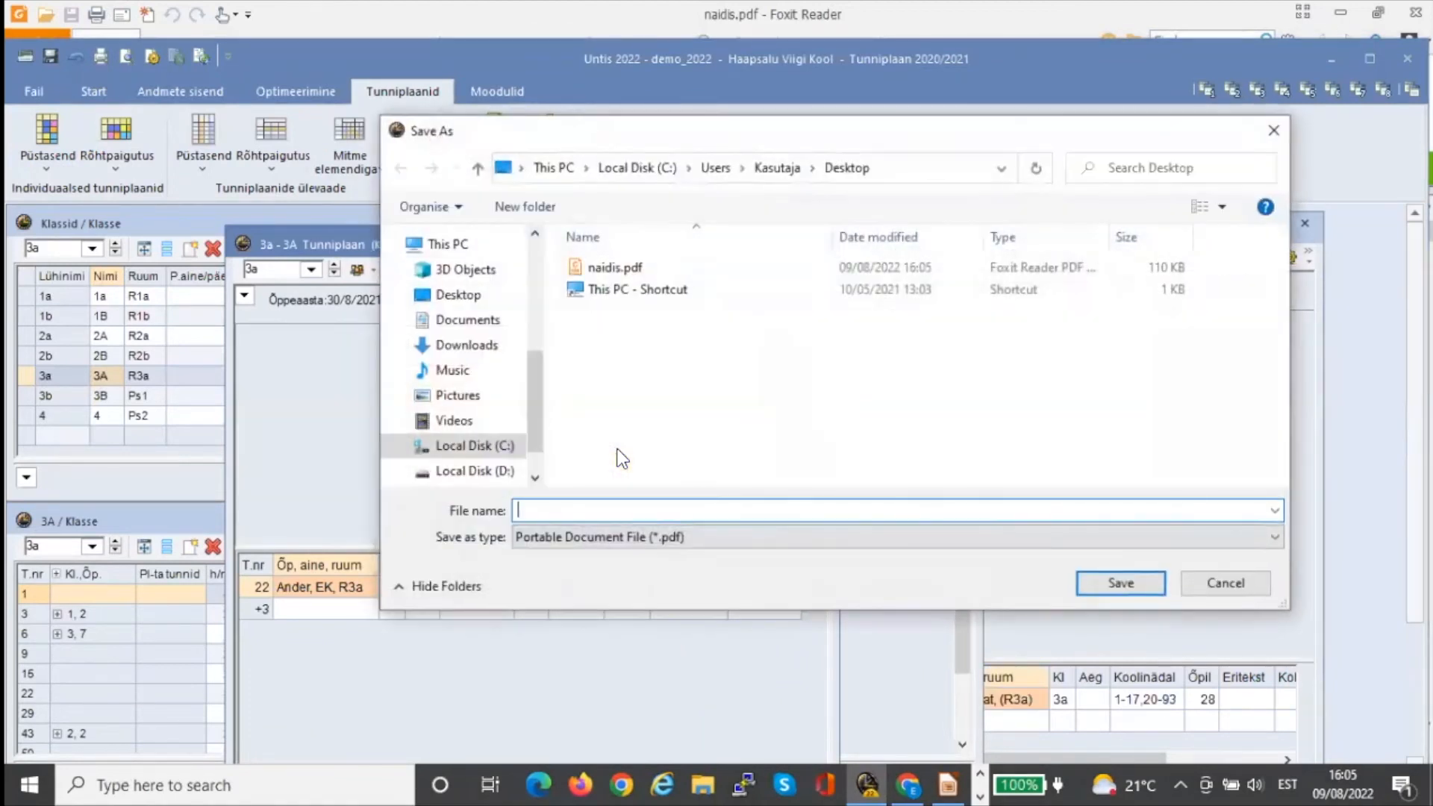
{"action": "type", "text": "na"}
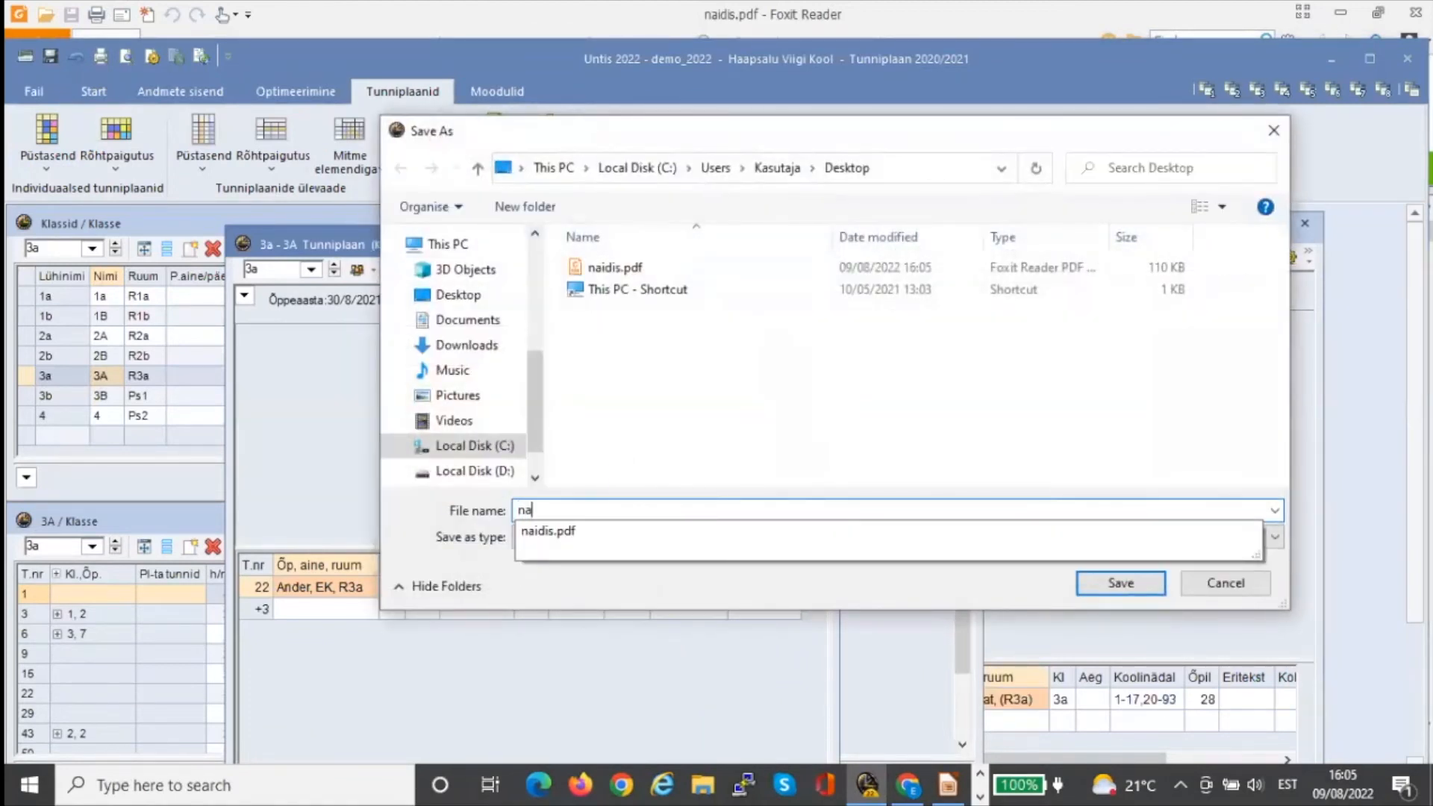
{"action": "type", "text": "idis2"}
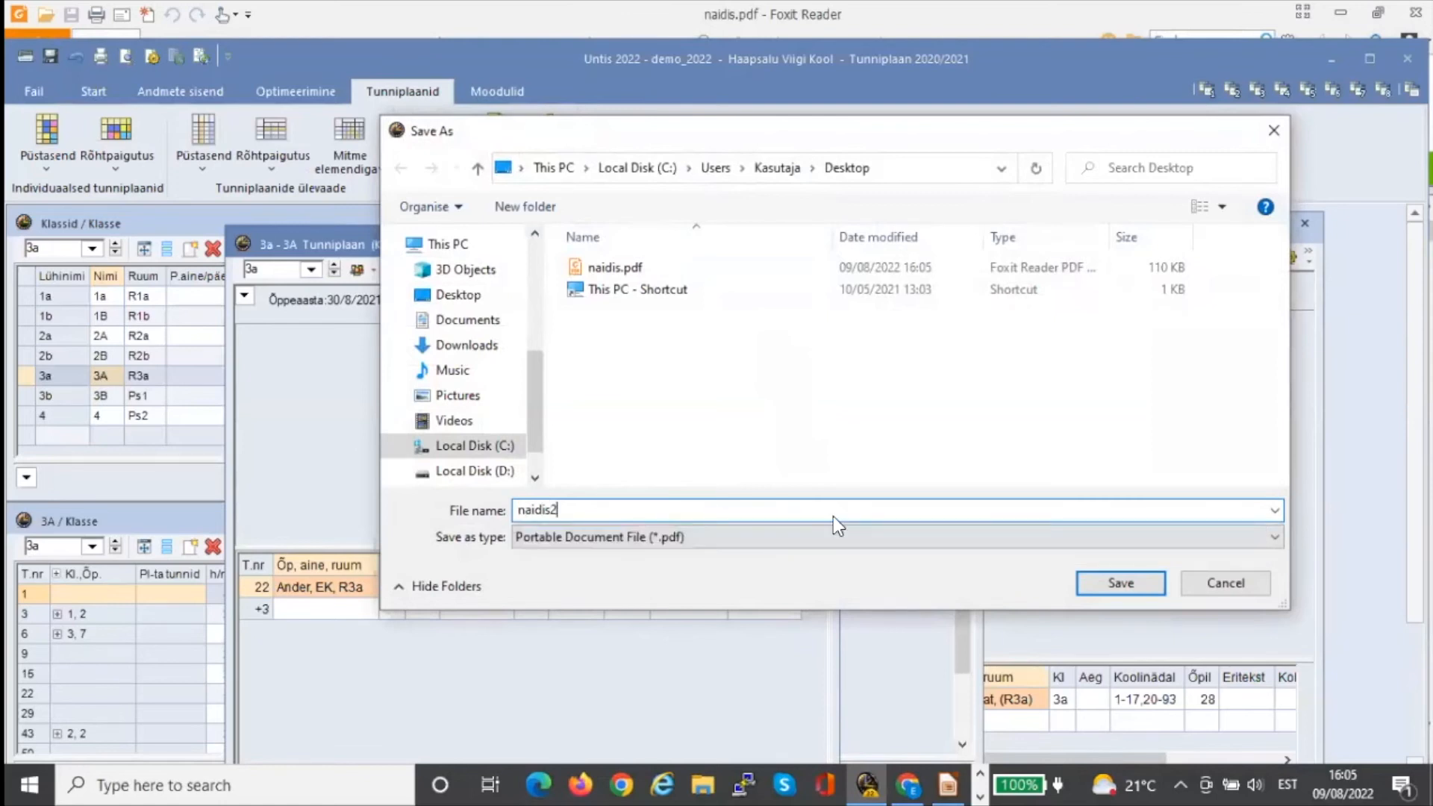
{"action": "left_click", "coordinate": [1094, 584]}
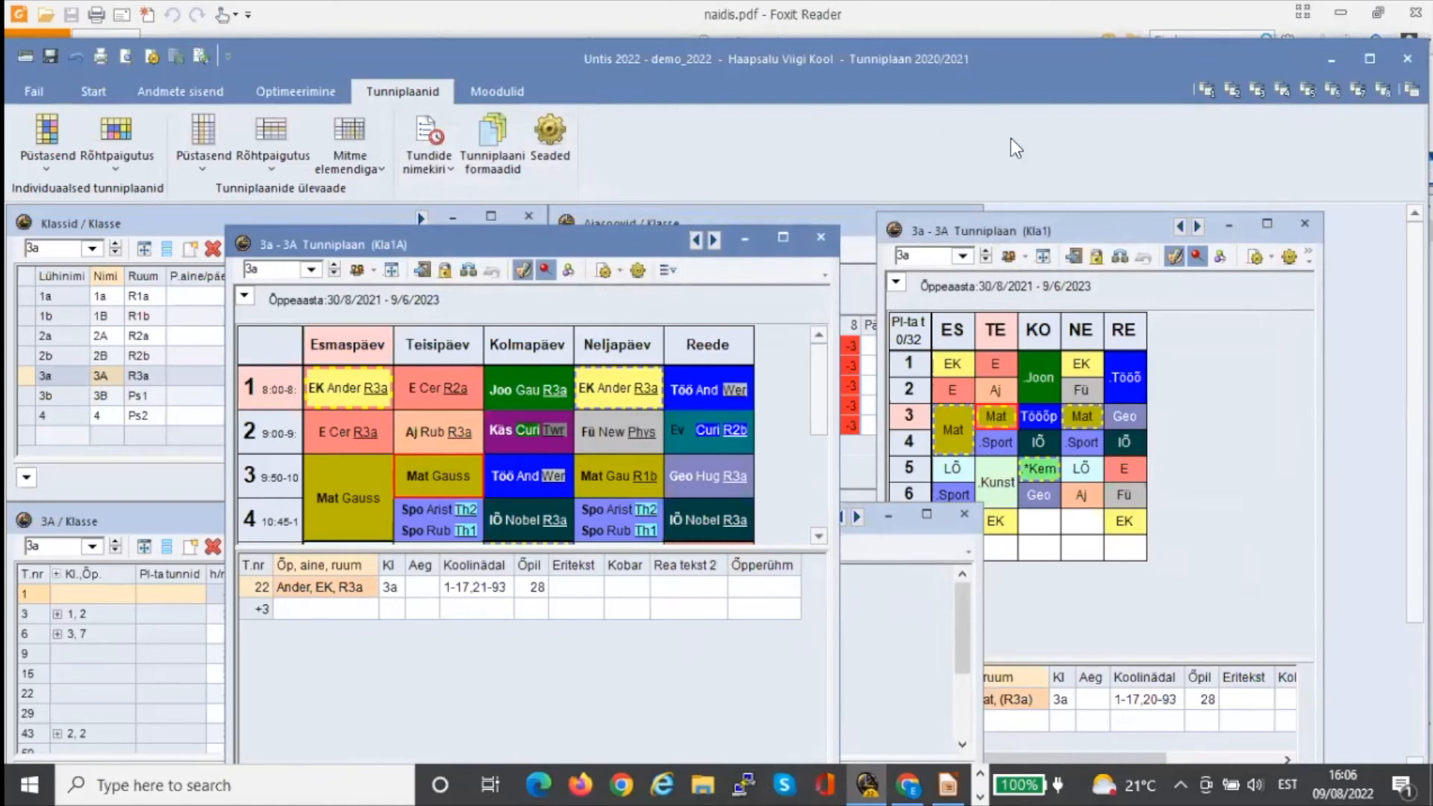
Close naidis.pdf, examine class 3a's exported timetable and lesson list in naidis2.pdf in Foxit Reader, and close the reader
{"action": "left_click", "coordinate": [1332, 58]}
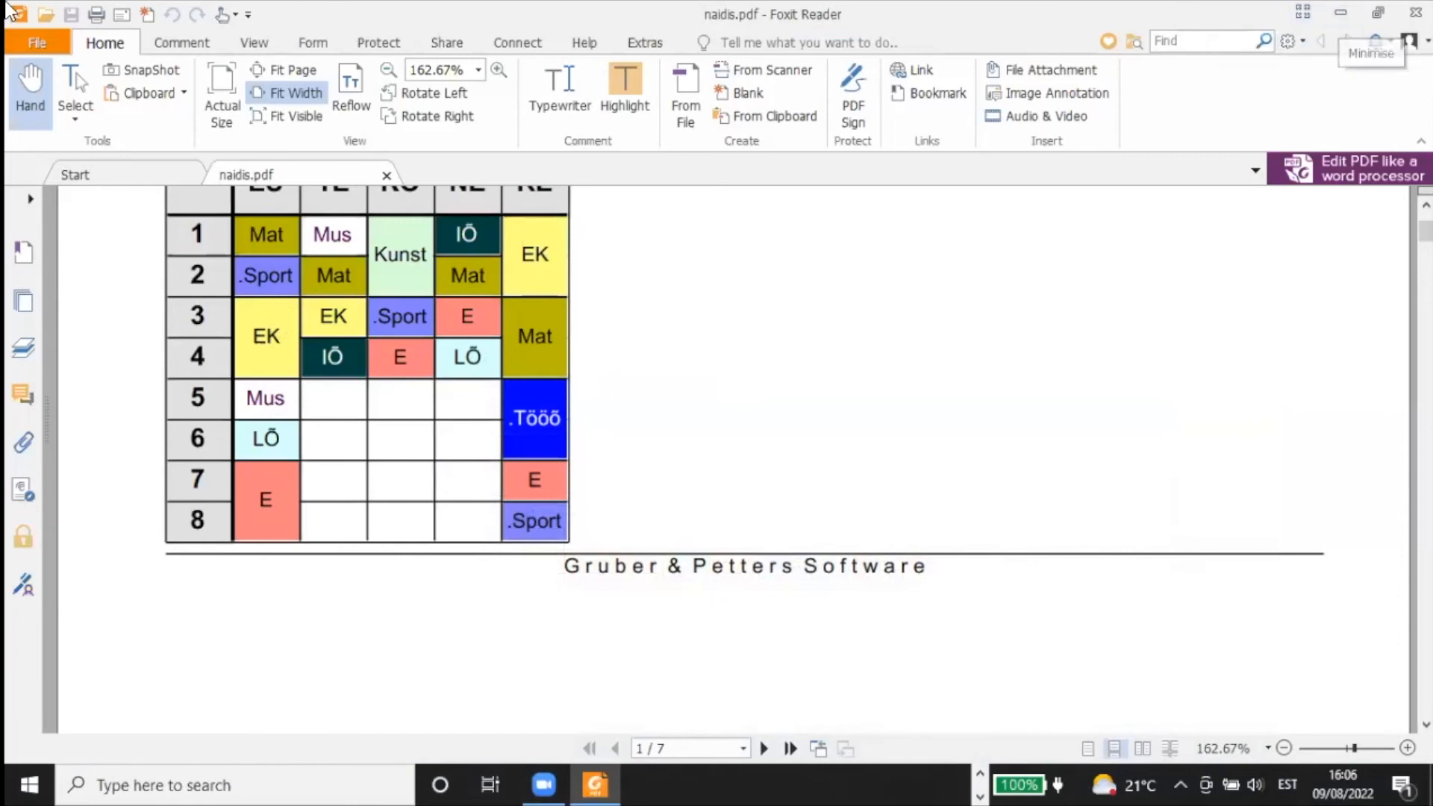
{"action": "left_click", "coordinate": [18, 13]}
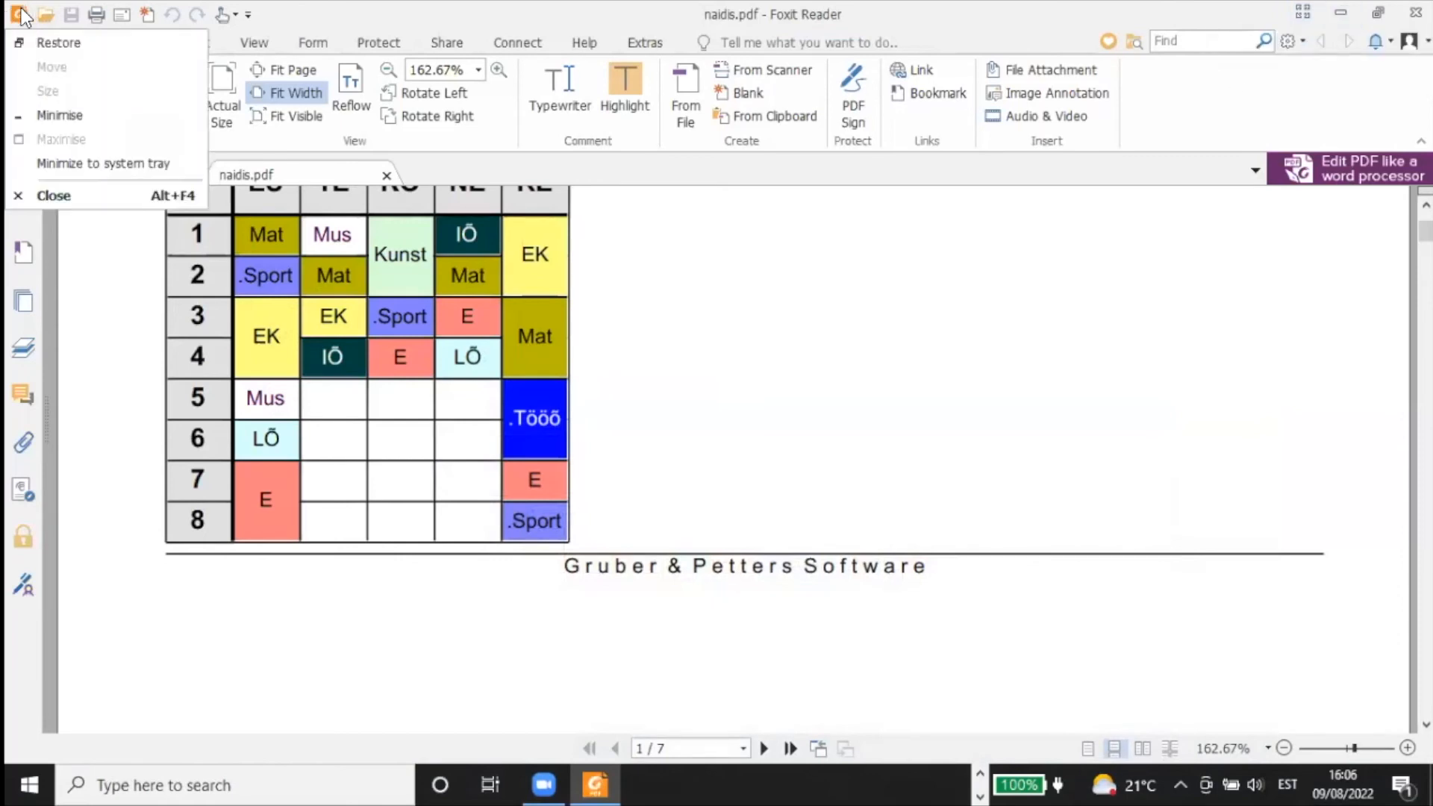
{"action": "left_click", "coordinate": [55, 195]}
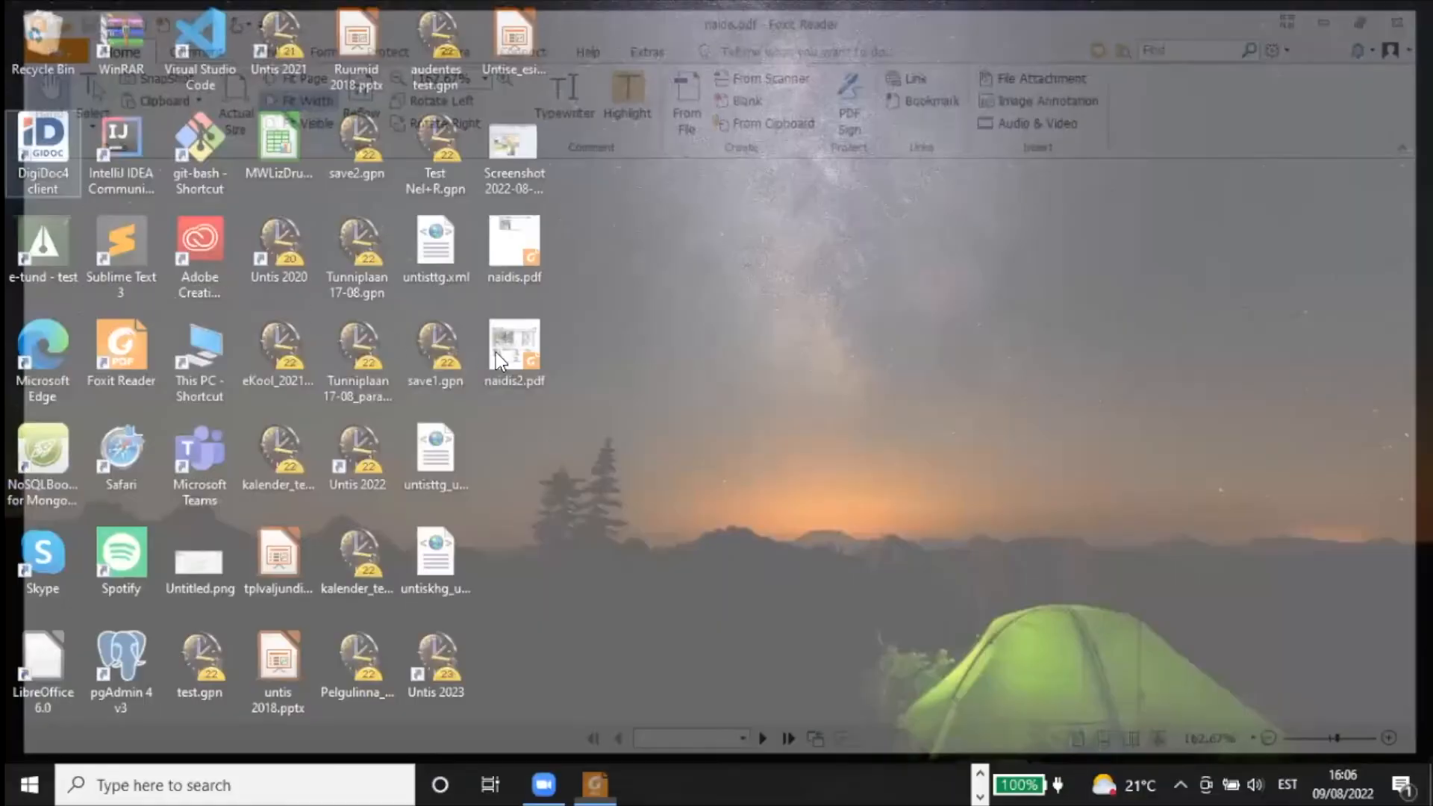
{"action": "left_click", "coordinate": [525, 359]}
{"action": "double_click", "coordinate": [525, 359]}
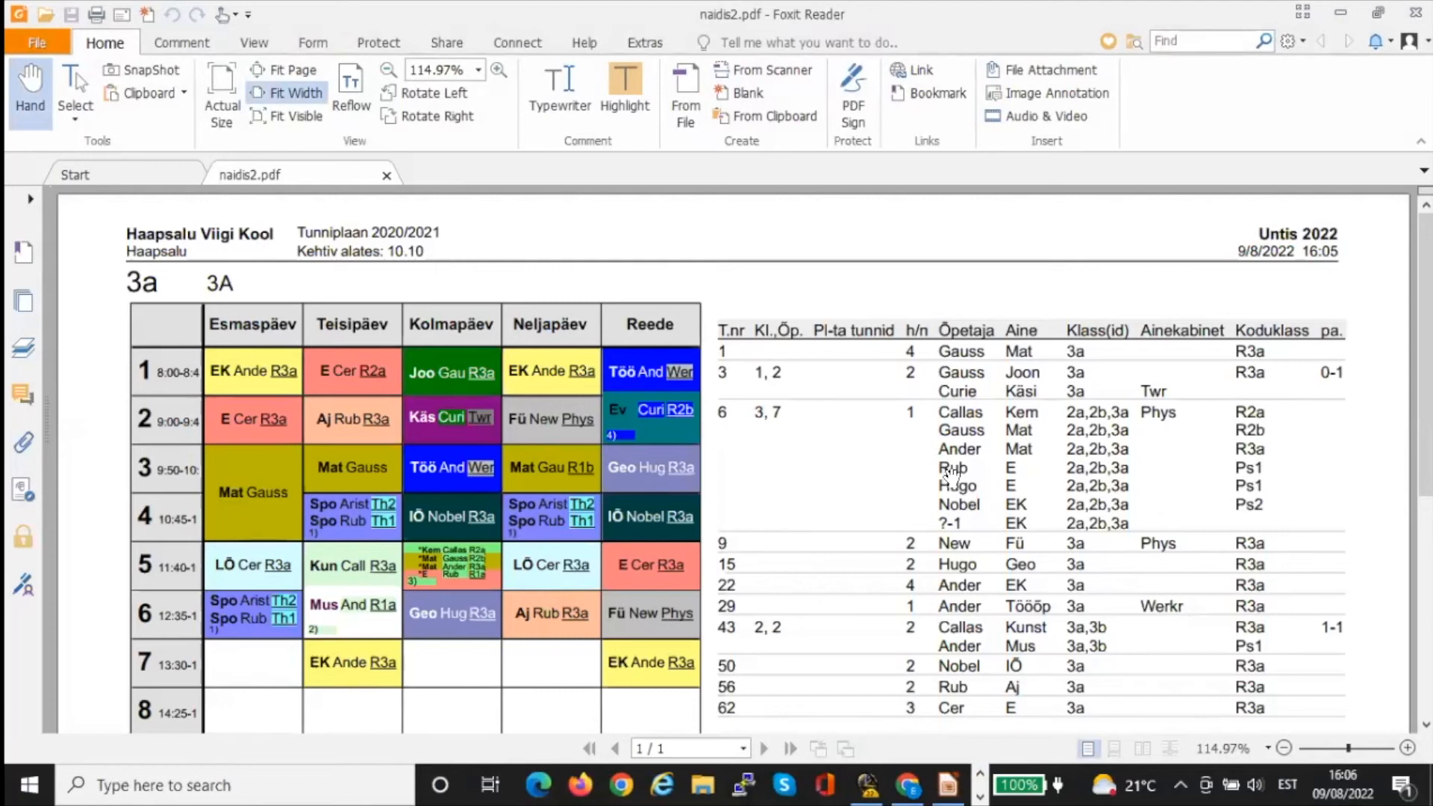
{"action": "mouse_move", "coordinate": [1425, 403]}
{"action": "left_mouse_down"}
{"action": "mouse_move", "coordinate": [1426, 631]}
{"action": "mouse_move", "coordinate": [1425, 414]}
{"action": "left_mouse_up"}
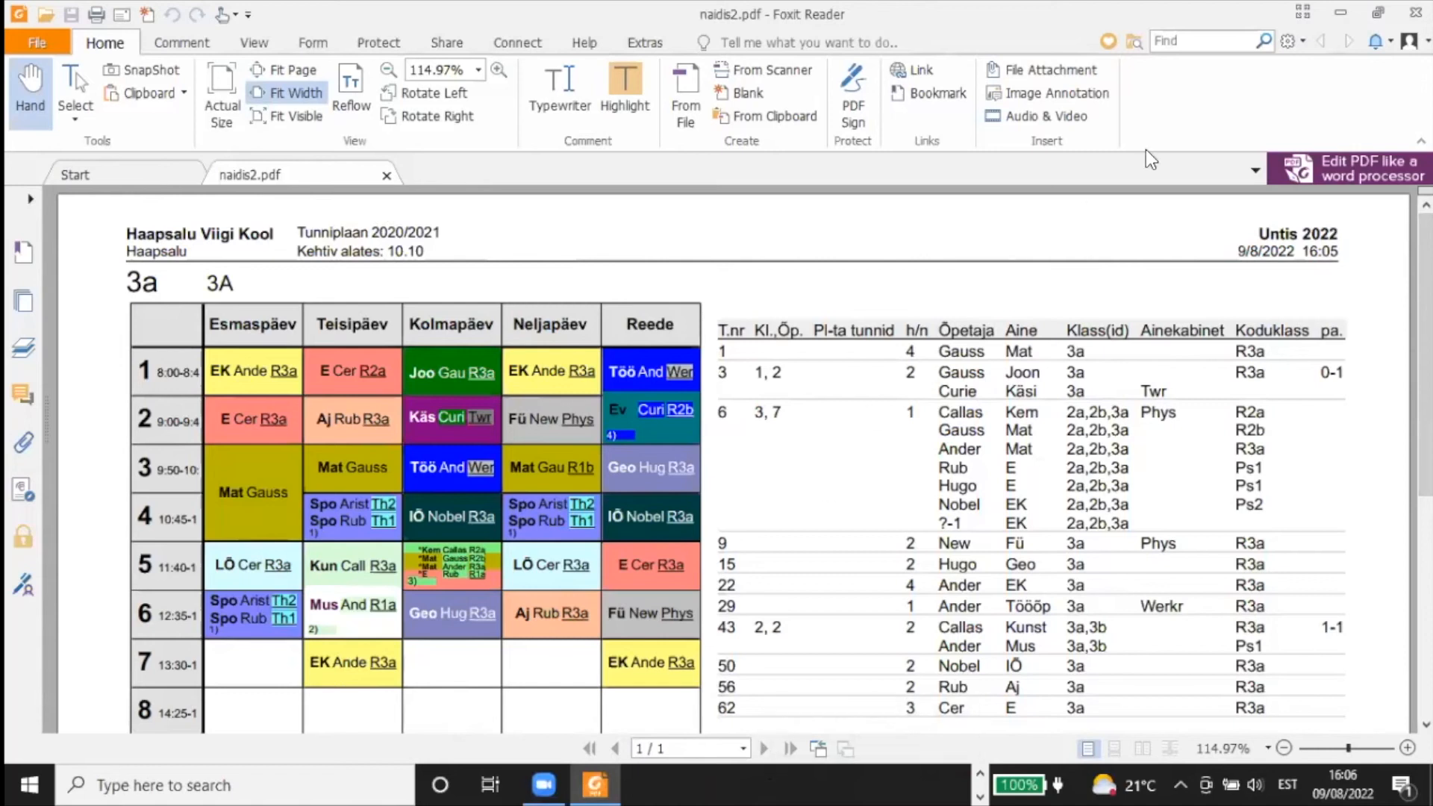
{"action": "left_click", "coordinate": [17, 12]}
{"action": "left_click", "coordinate": [46, 191]}
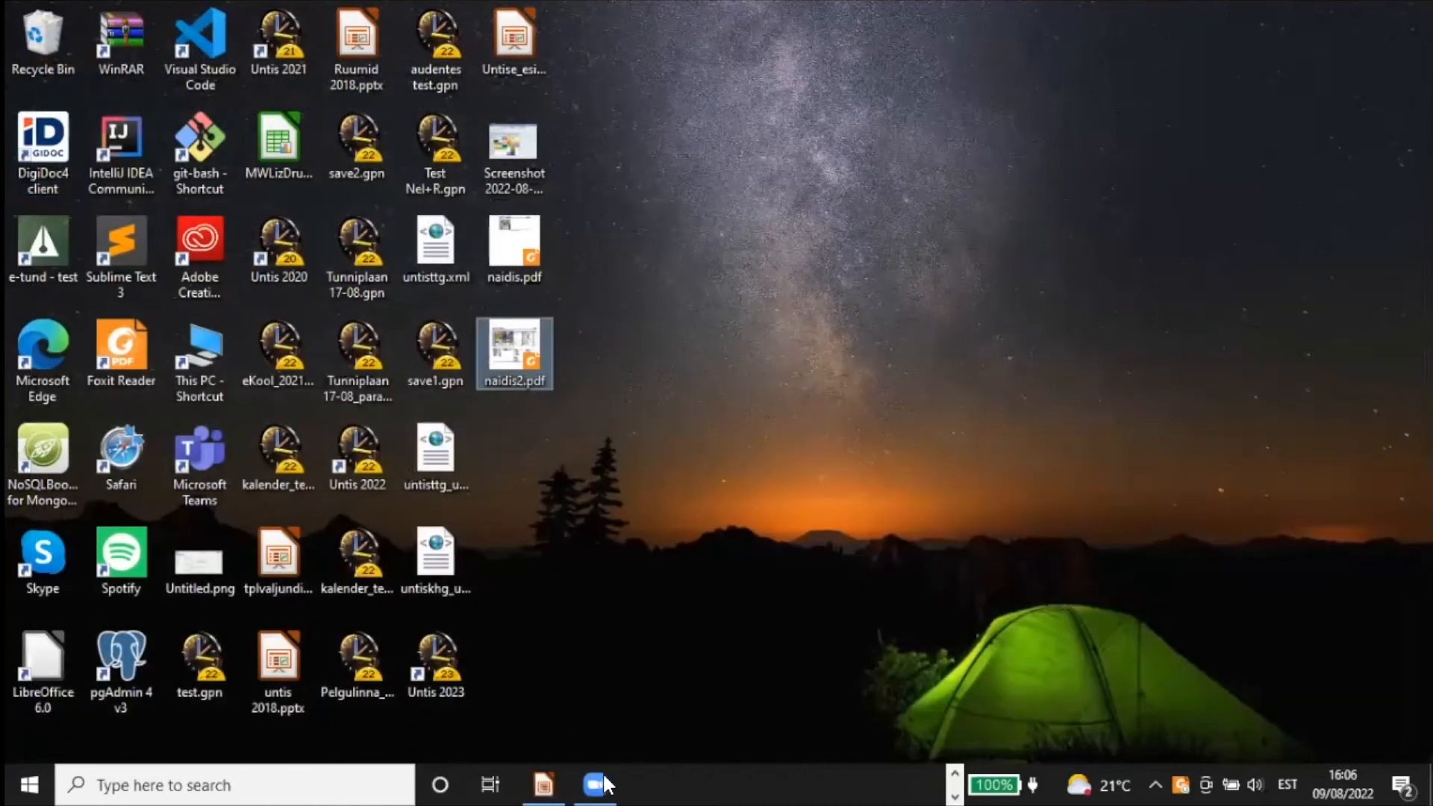
Switch from the desktop back to Untis with class 3a's open timetables
{"action": "mouse_move", "coordinate": [606, 784]}
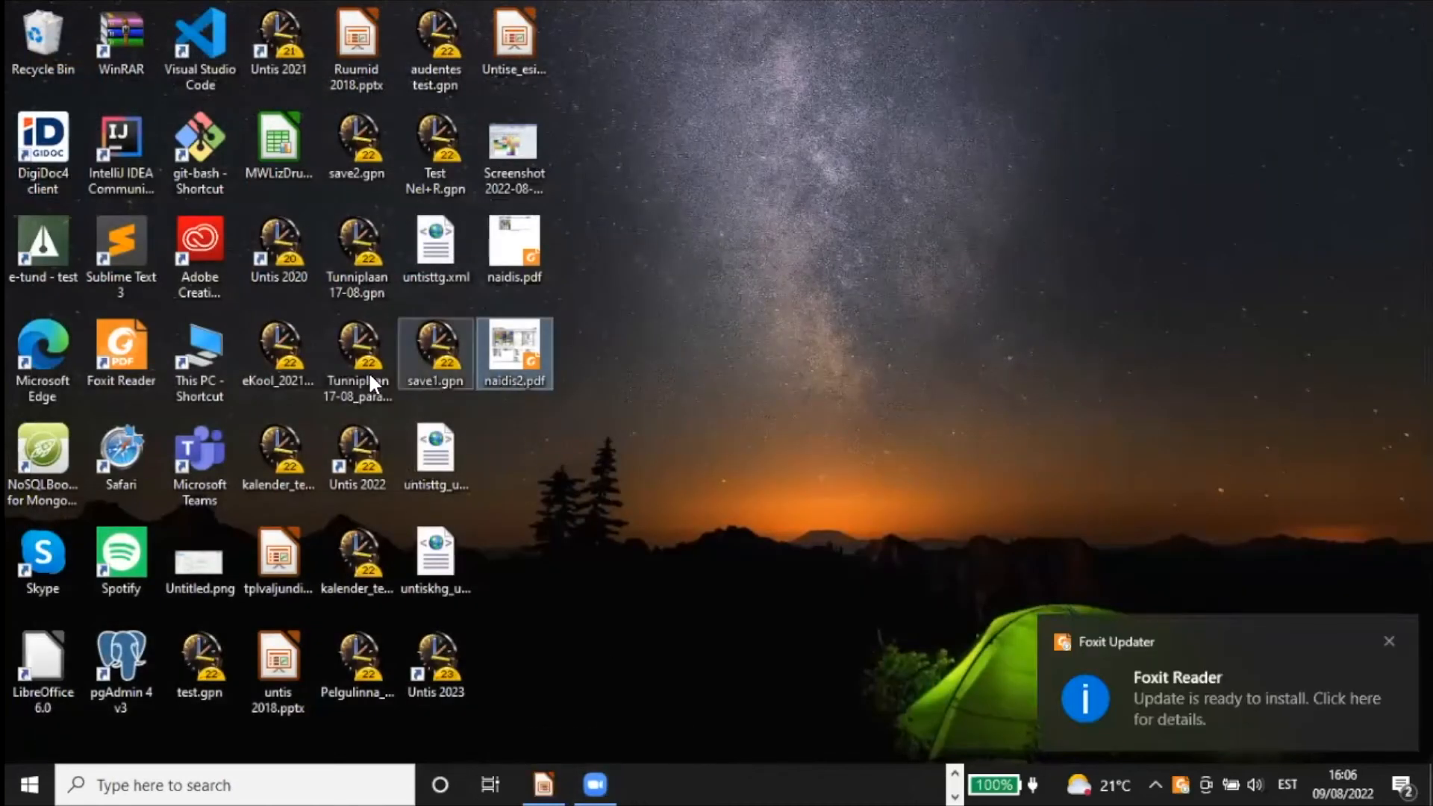
{"action": "left_click", "coordinate": [353, 455]}
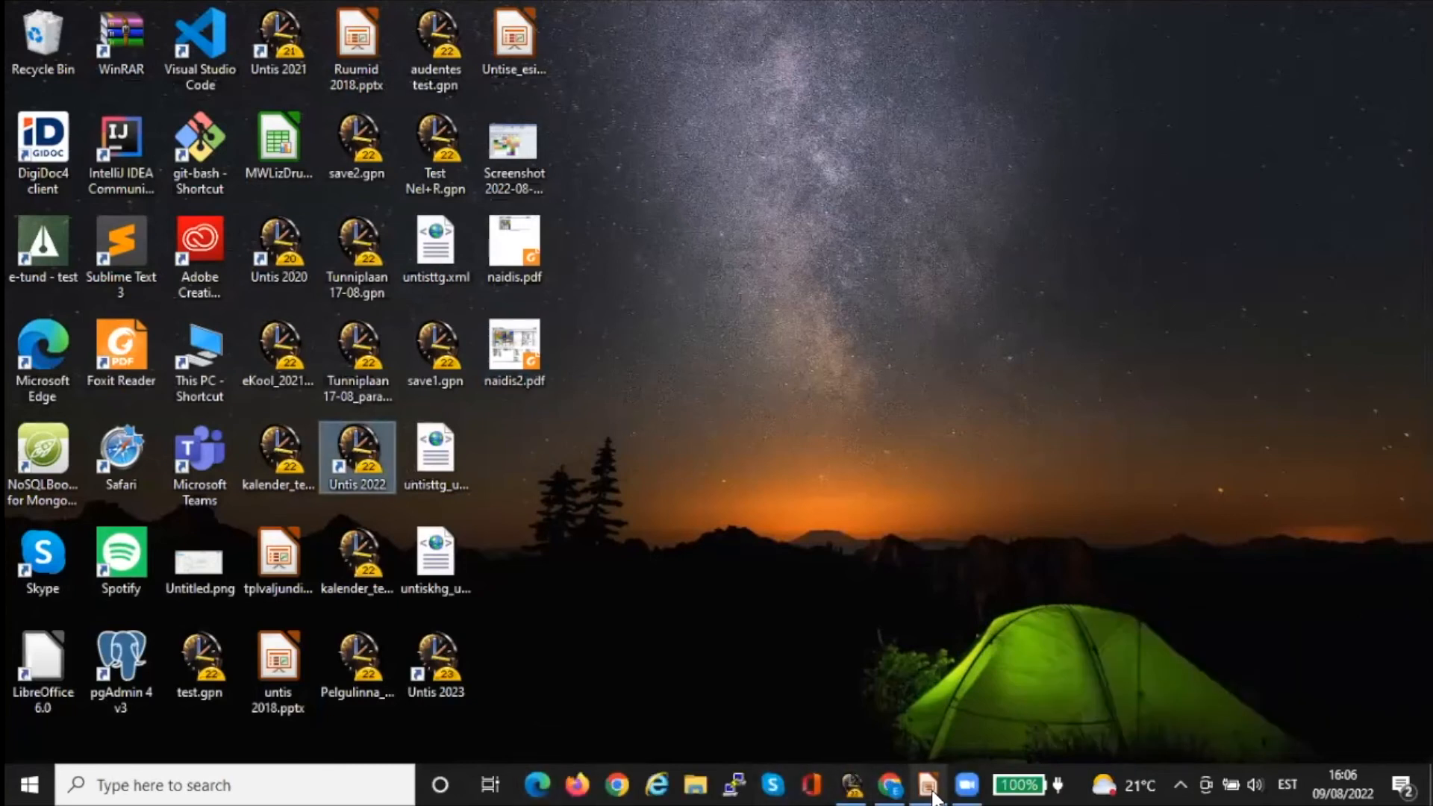
{"action": "mouse_move", "coordinate": [928, 791]}
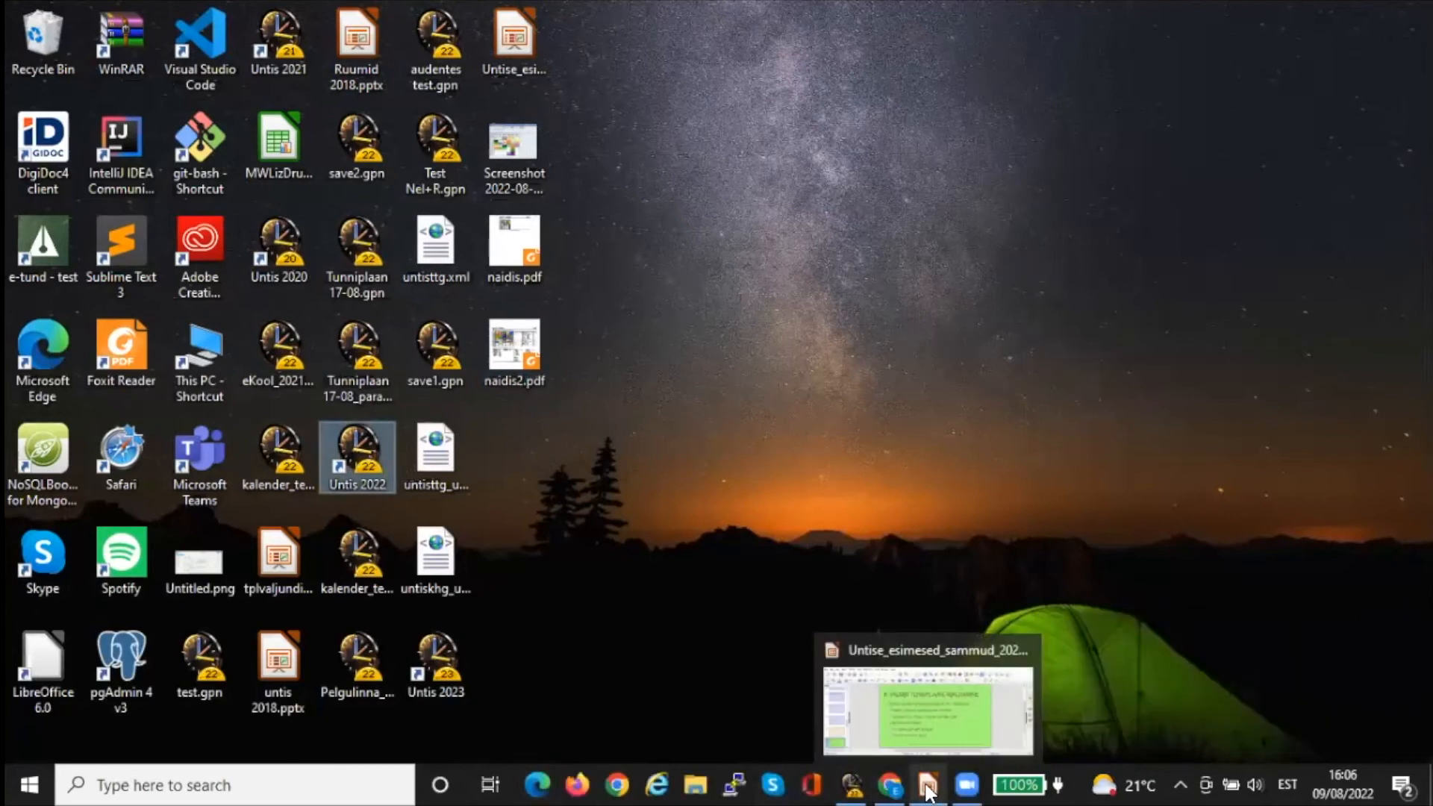
{"action": "left_click", "coordinate": [852, 786]}
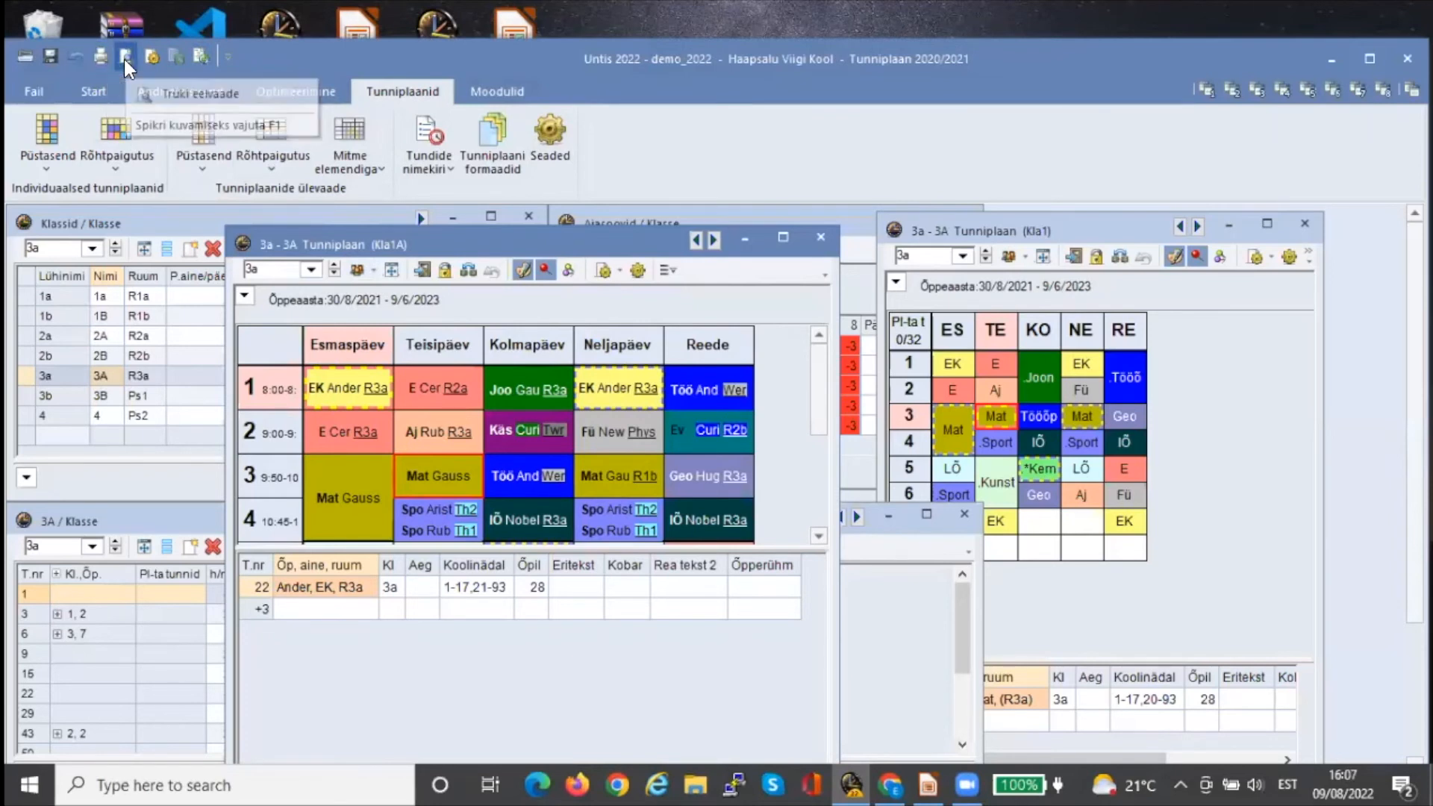
Export class 3a's large-format timetable as the HTML file Kla1A.HTM on the Desktop
{"action": "left_click", "coordinate": [103, 57]}
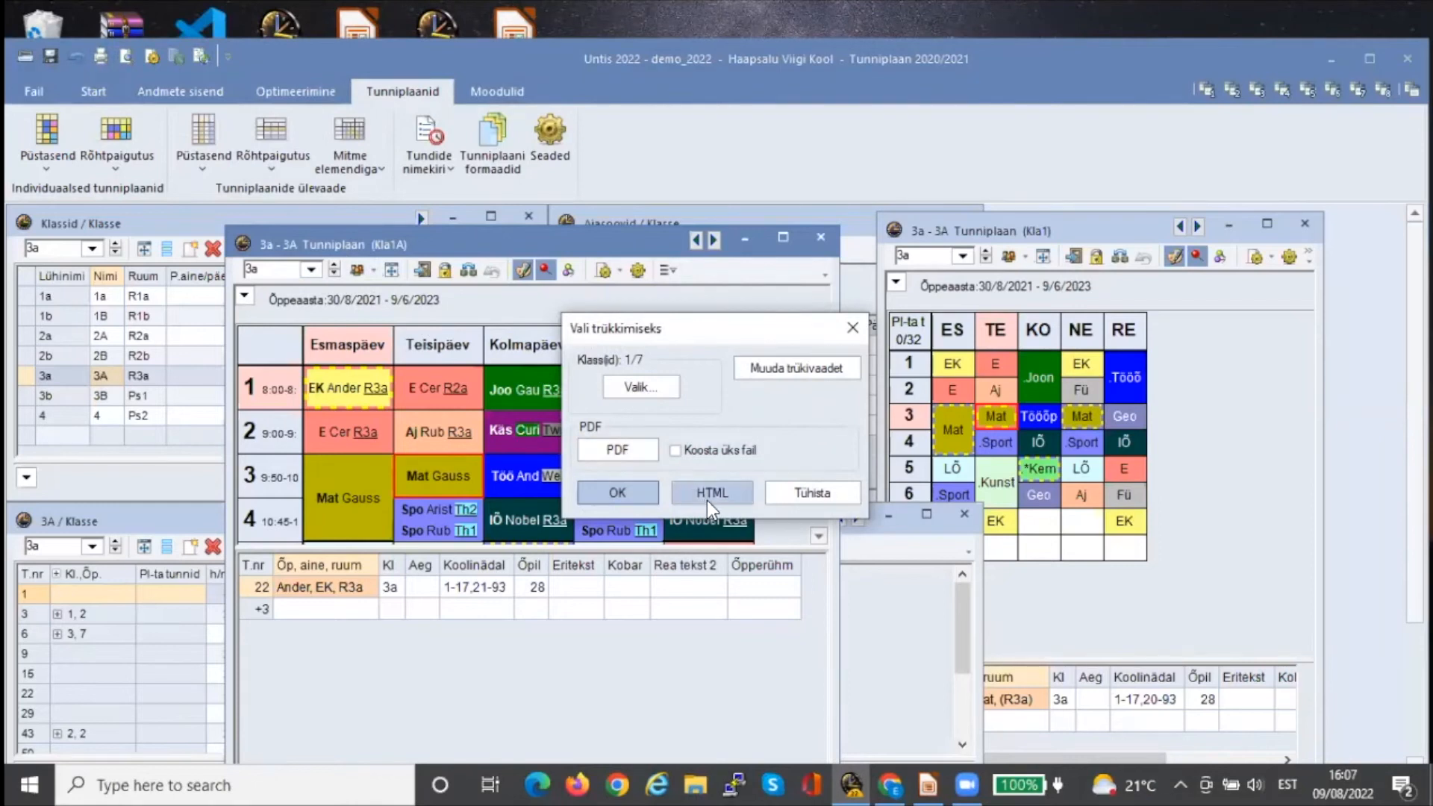
{"action": "left_click", "coordinate": [707, 494]}
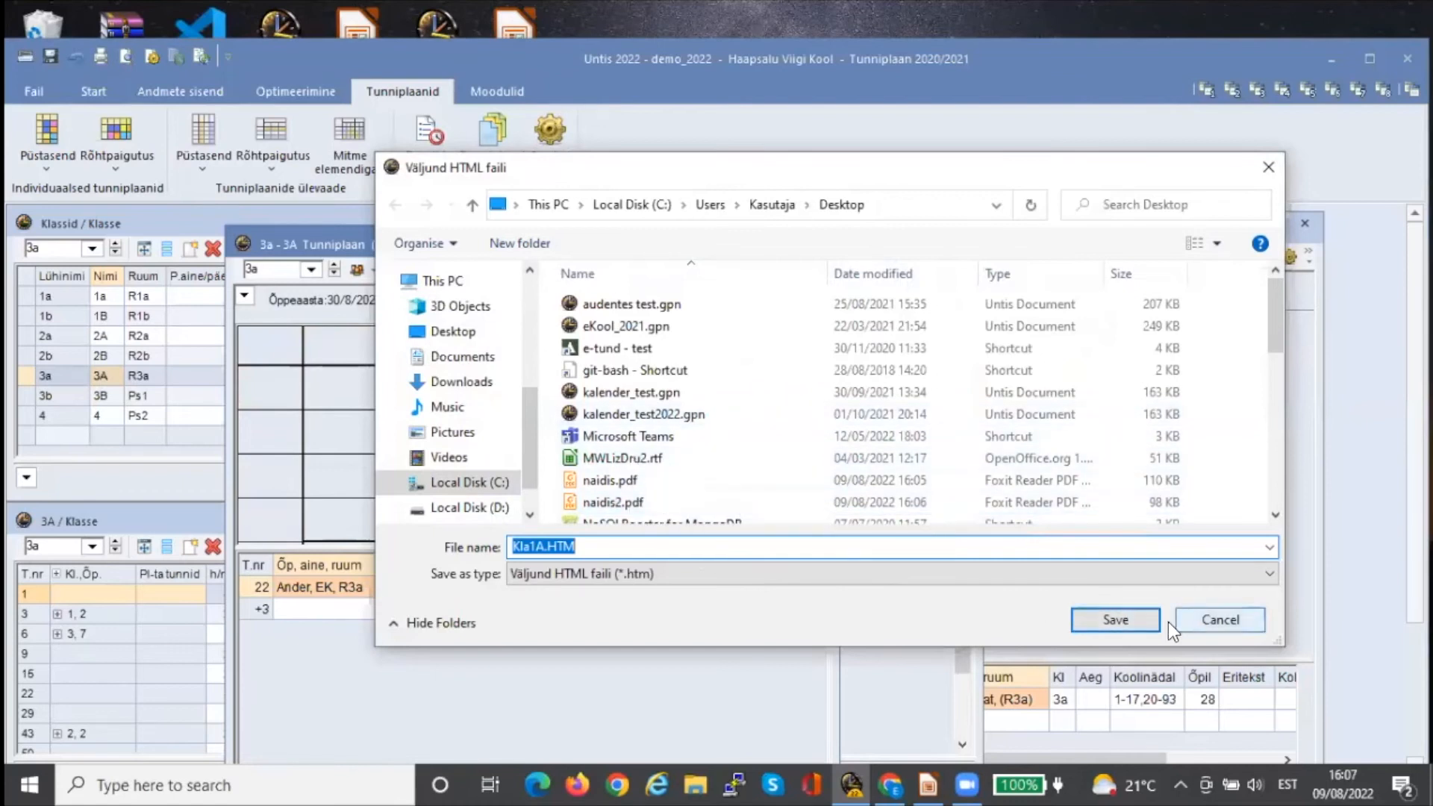
{"action": "left_click", "coordinate": [1103, 621]}
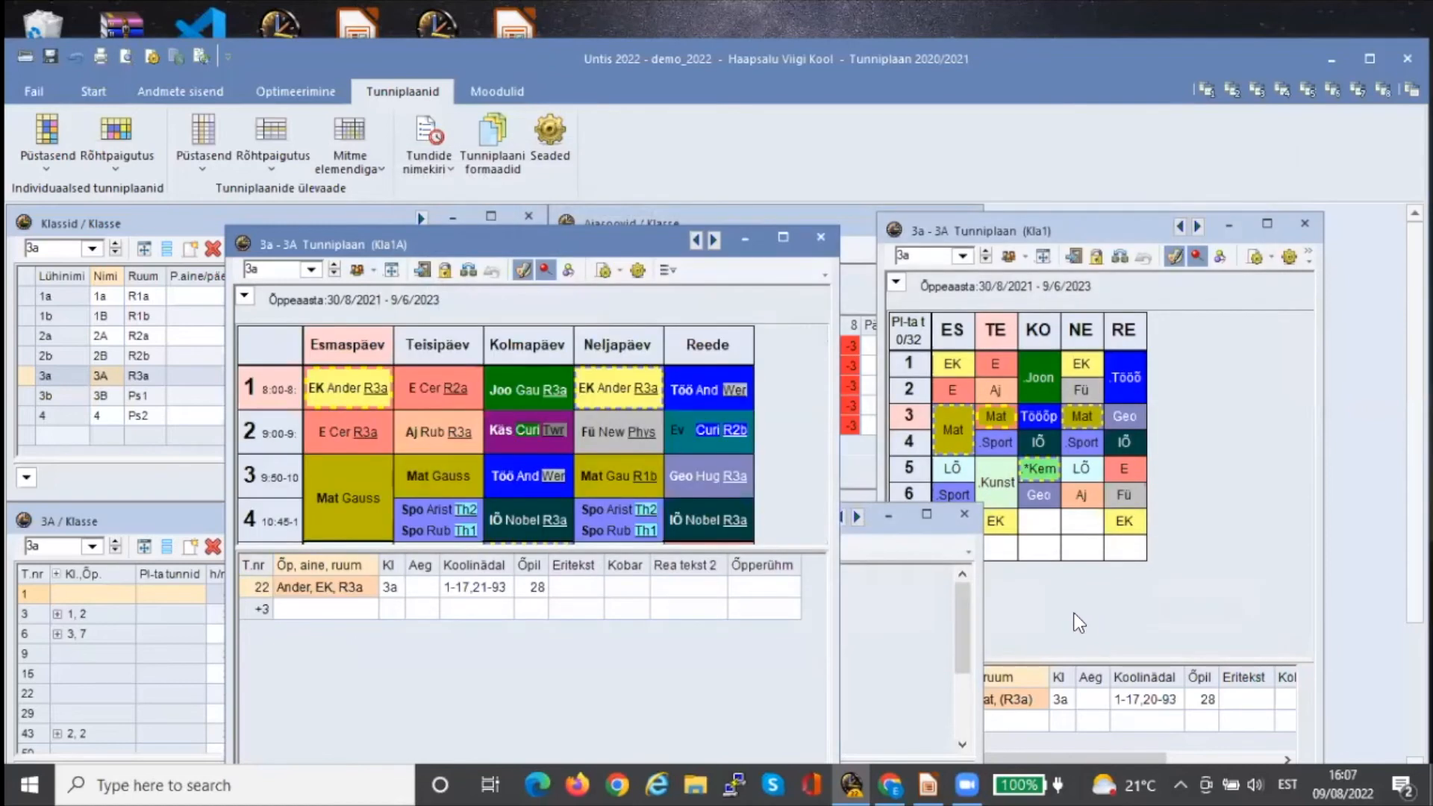
Open Kla1A.HTM from File Explorer in the browser and examine class 3a's timetable, lesson list, and subject and teacher tables
{"action": "left_click", "coordinate": [694, 786]}
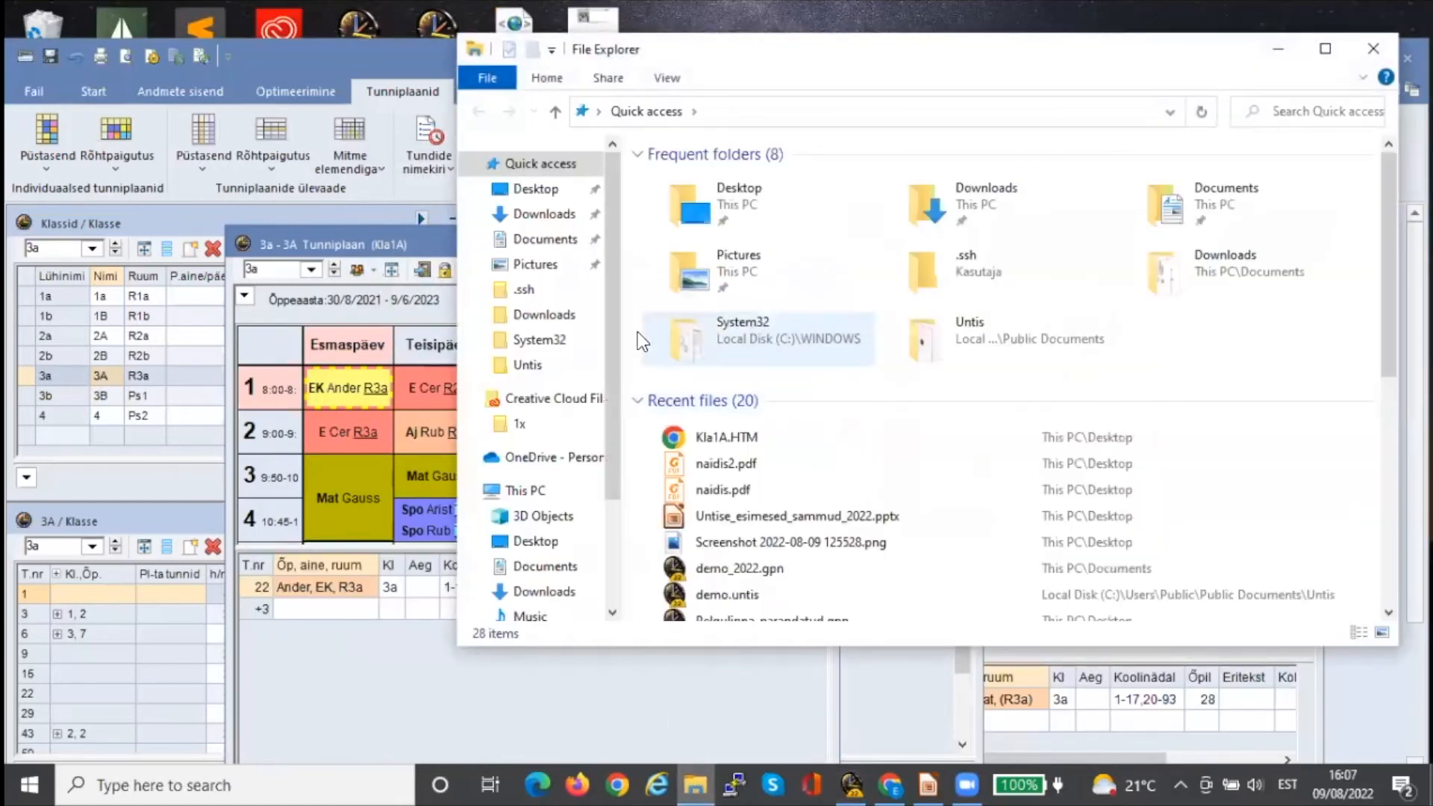
{"action": "left_click", "coordinate": [719, 441]}
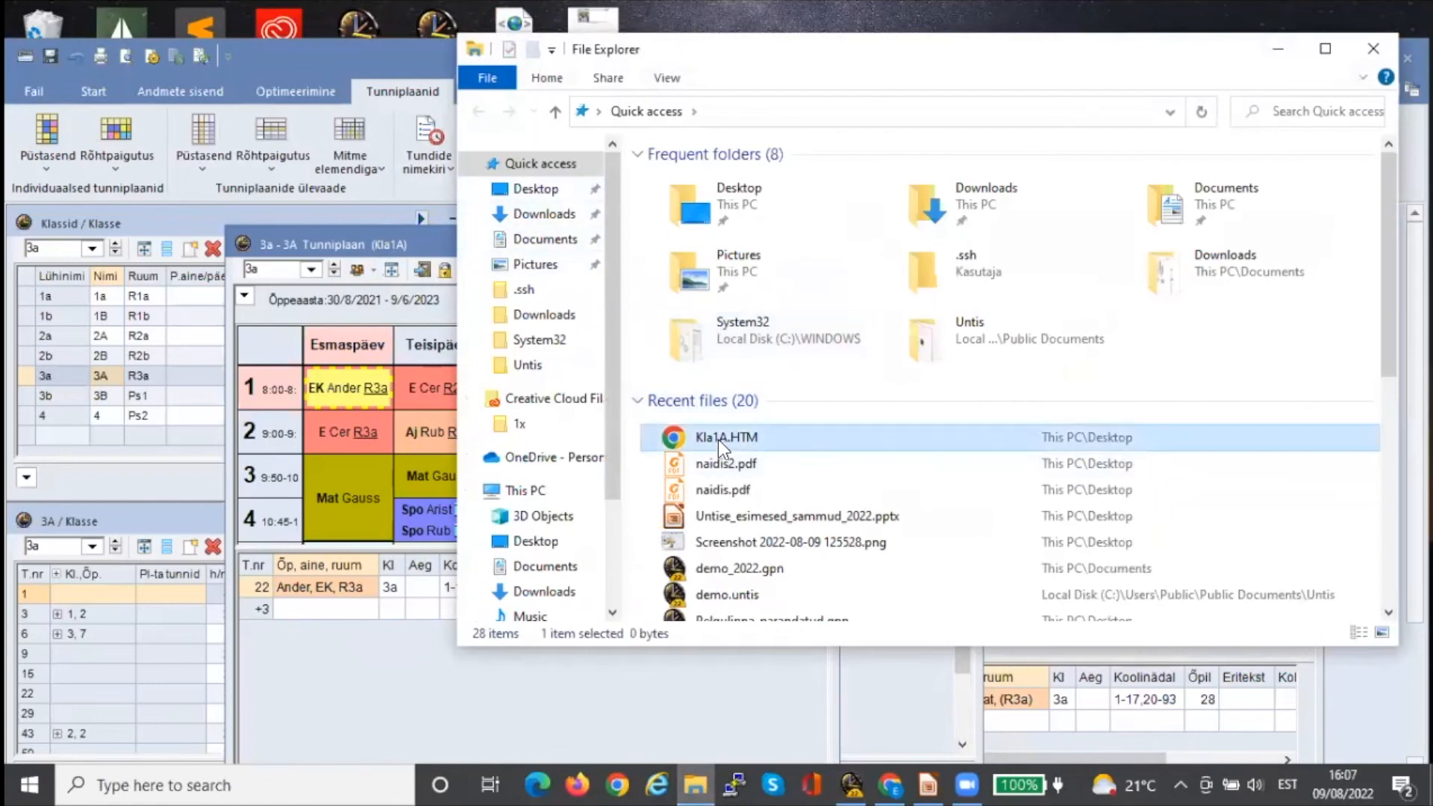
{"action": "double_click", "coordinate": [718, 441]}
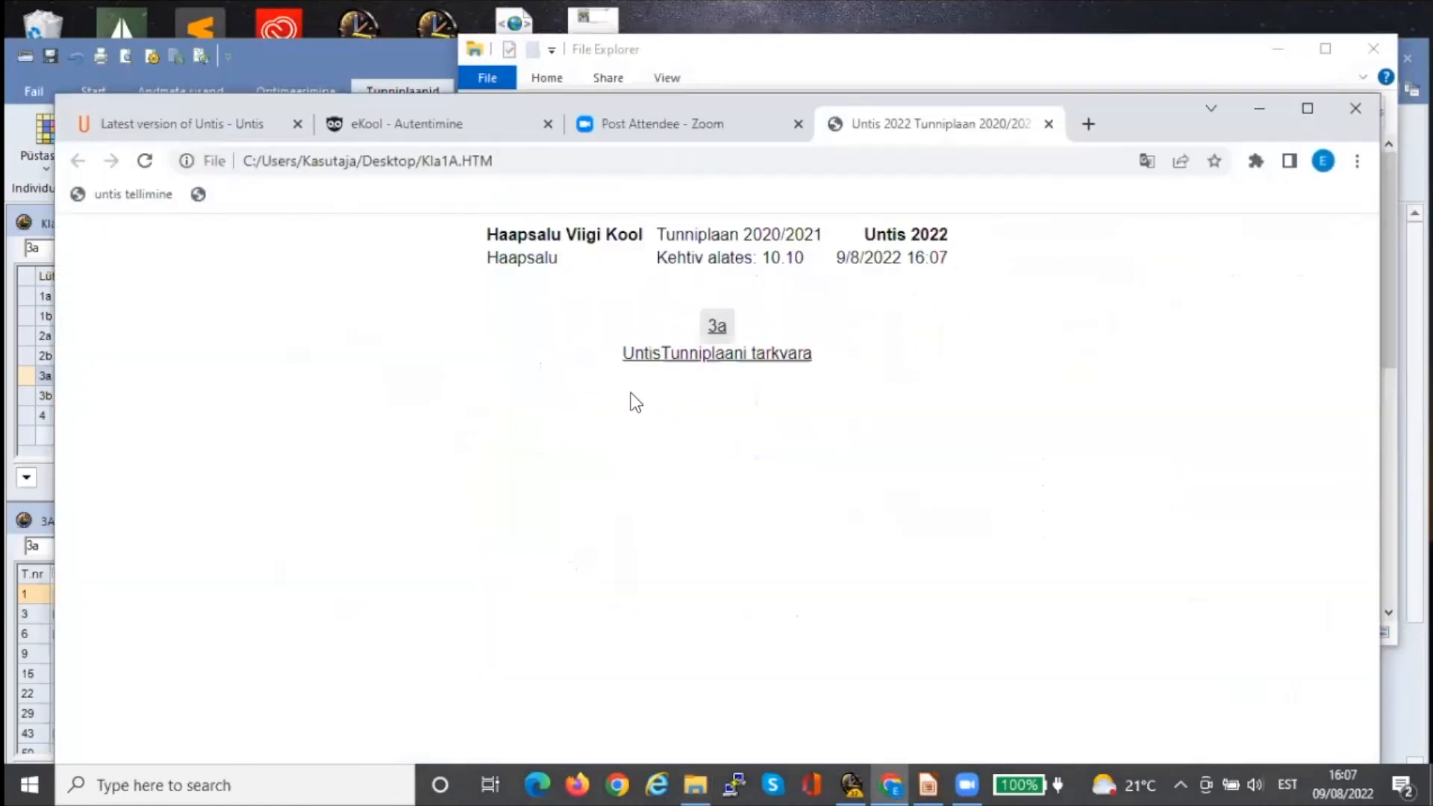
{"action": "left_click", "coordinate": [717, 328]}
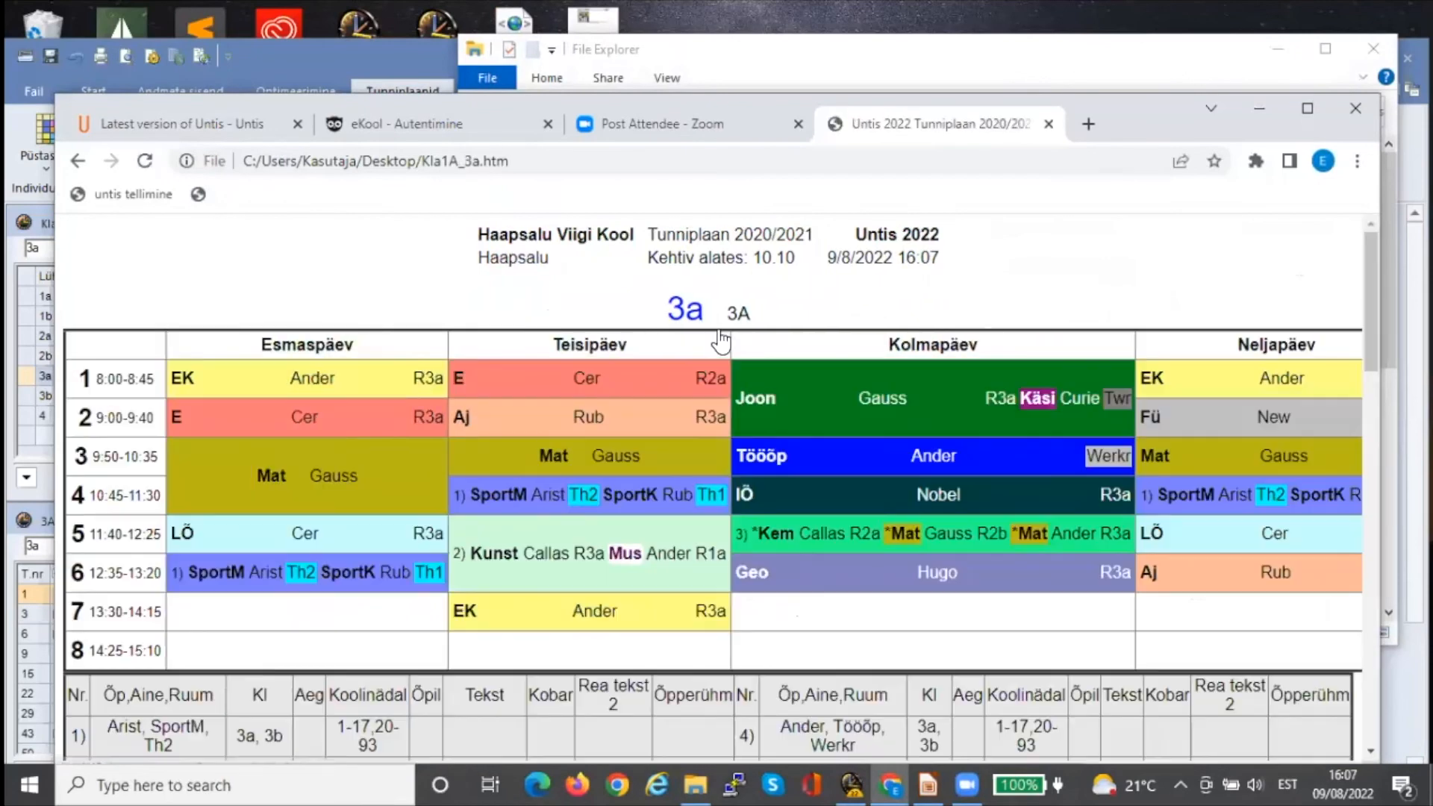
{"action": "scroll", "coordinate": [739, 464], "scroll_direction": "down", "scroll_amount": 3}
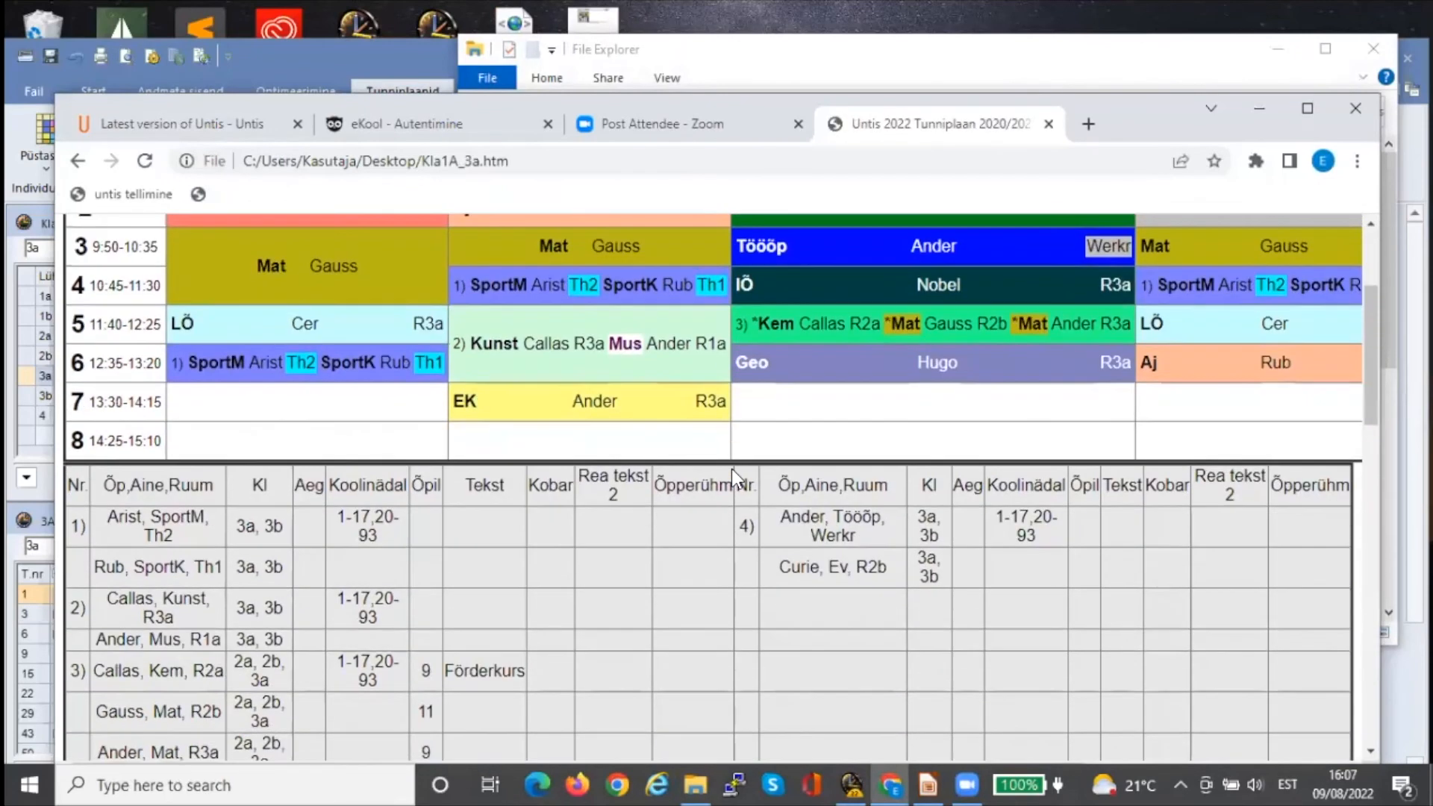
{"action": "scroll", "coordinate": [731, 469], "scroll_direction": "down", "scroll_amount": 10}
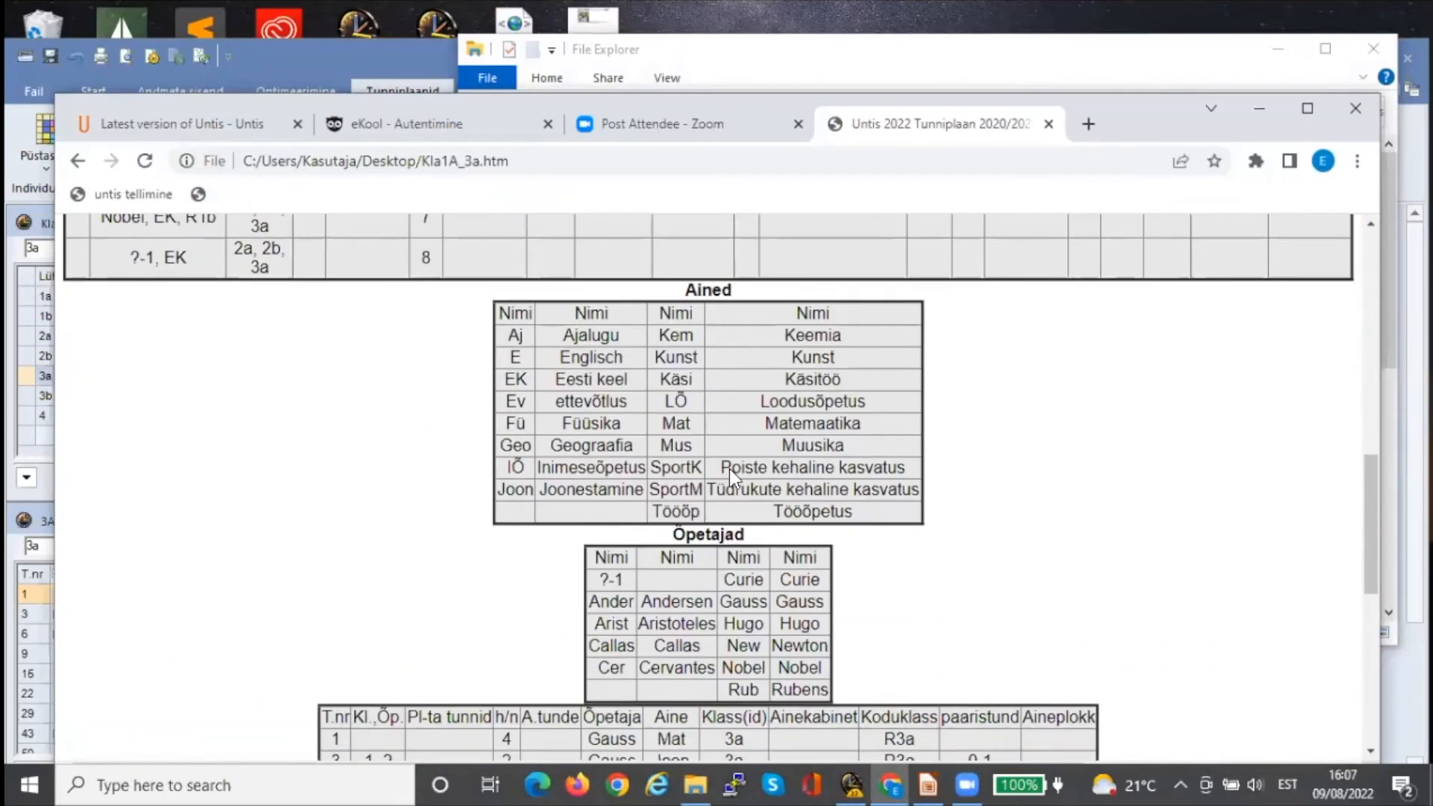
{"action": "scroll", "coordinate": [728, 469], "scroll_direction": "up", "scroll_amount": 7}
{"action": "scroll", "coordinate": [729, 469], "scroll_direction": "up", "scroll_amount": 6}
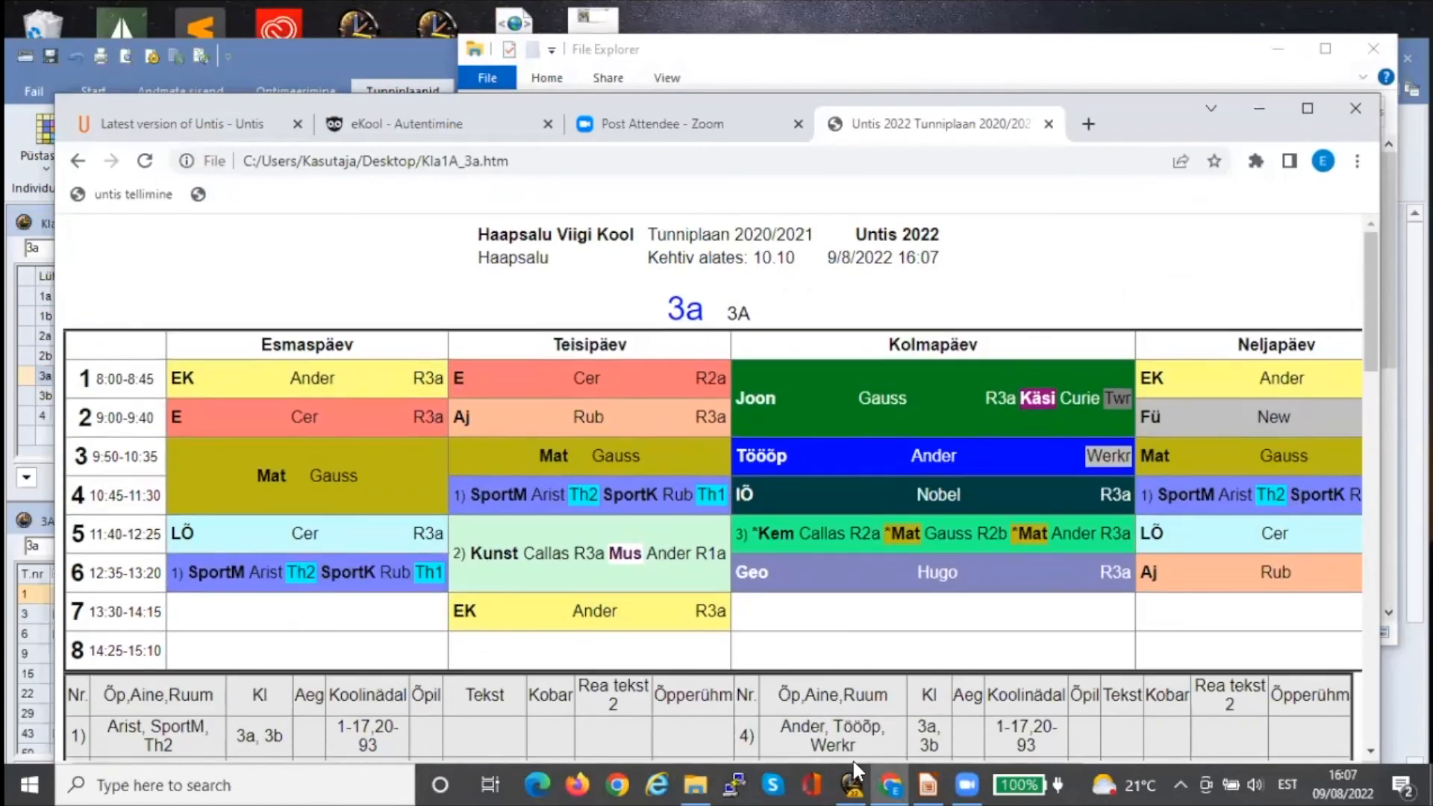
Switch to Untise_esimesed_sammud_2022.pptx in LibreOffice Impress and present it from the current slide, advancing to the individual timetables slide
{"action": "left_click", "coordinate": [928, 784]}
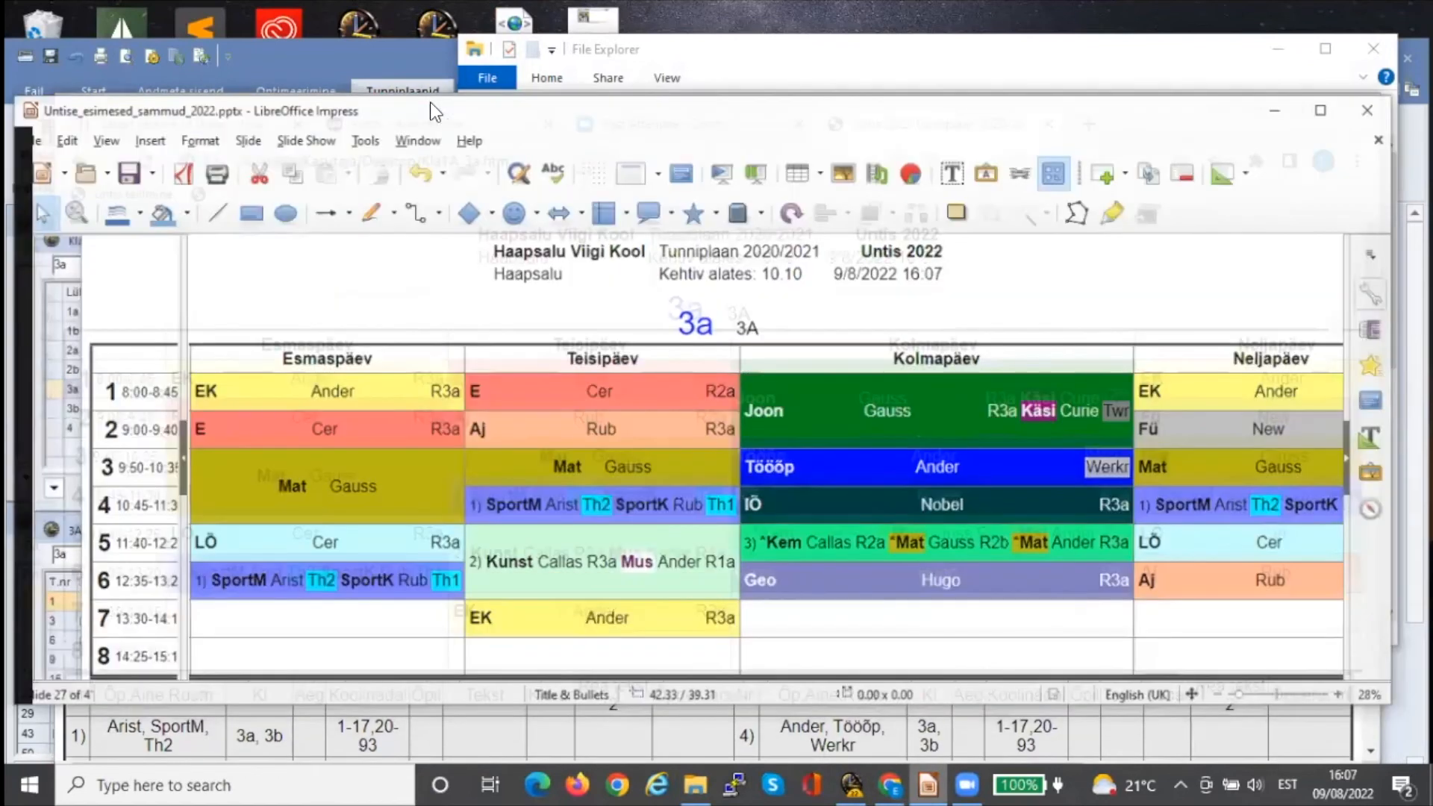
{"action": "left_click", "coordinate": [286, 120]}
{"action": "left_click", "coordinate": [308, 166]}
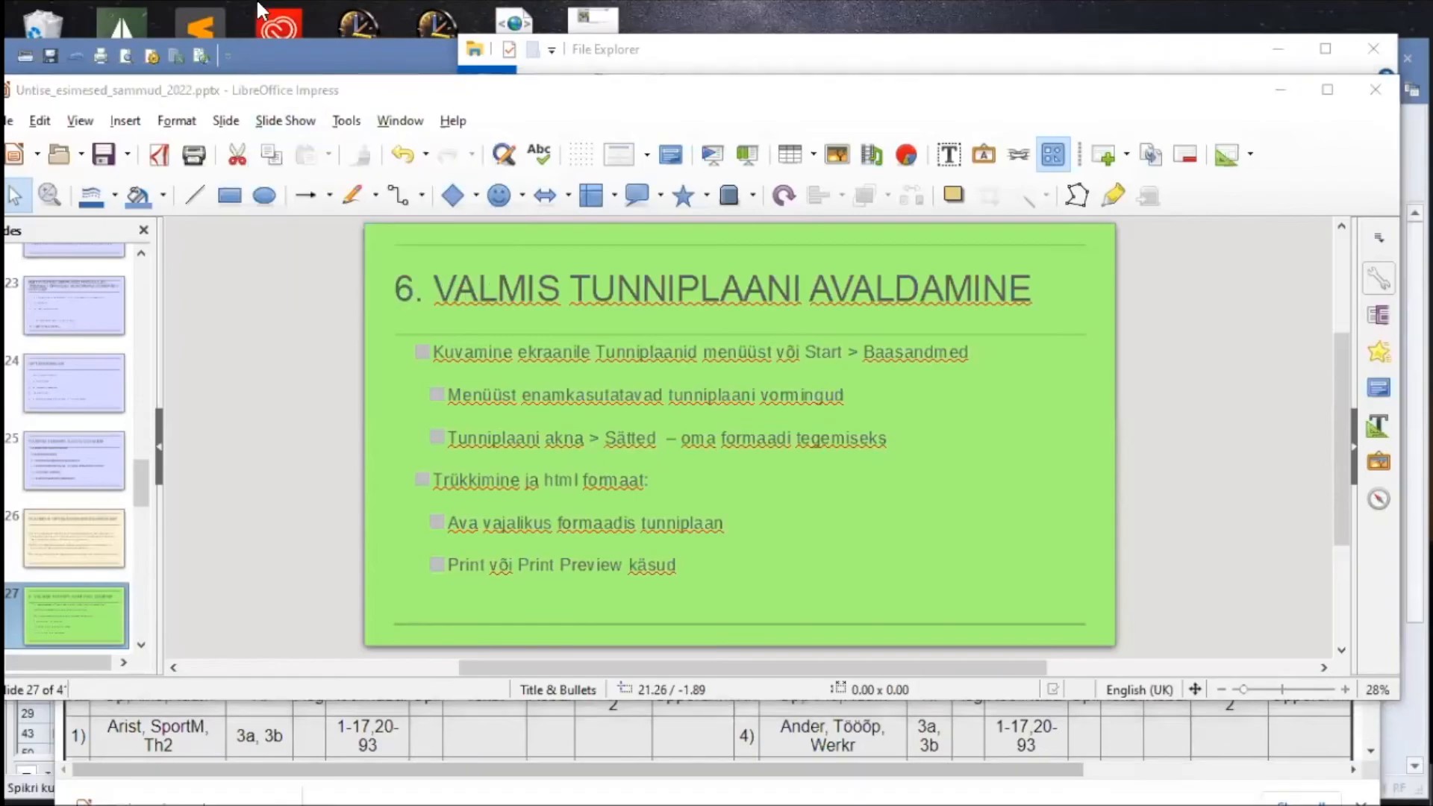
{"action": "left_click", "coordinate": [343, 12]}
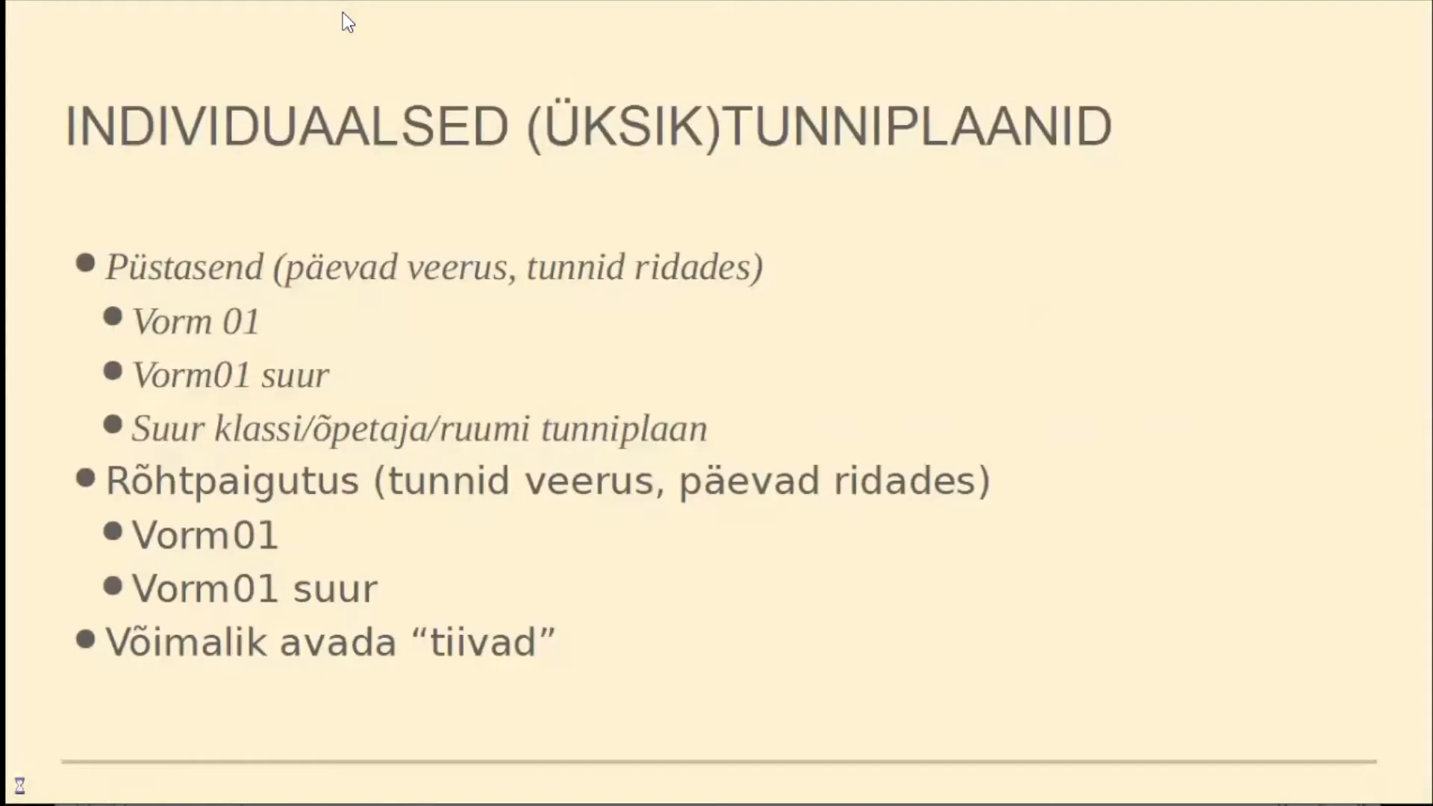
Advance through the timetable format and sample timetable slides to the slide titled Kõigi tunnis osalejate tunniplaanid
{"action": "left_click", "coordinate": [343, 12]}
{"action": "left_click", "coordinate": [342, 12]}
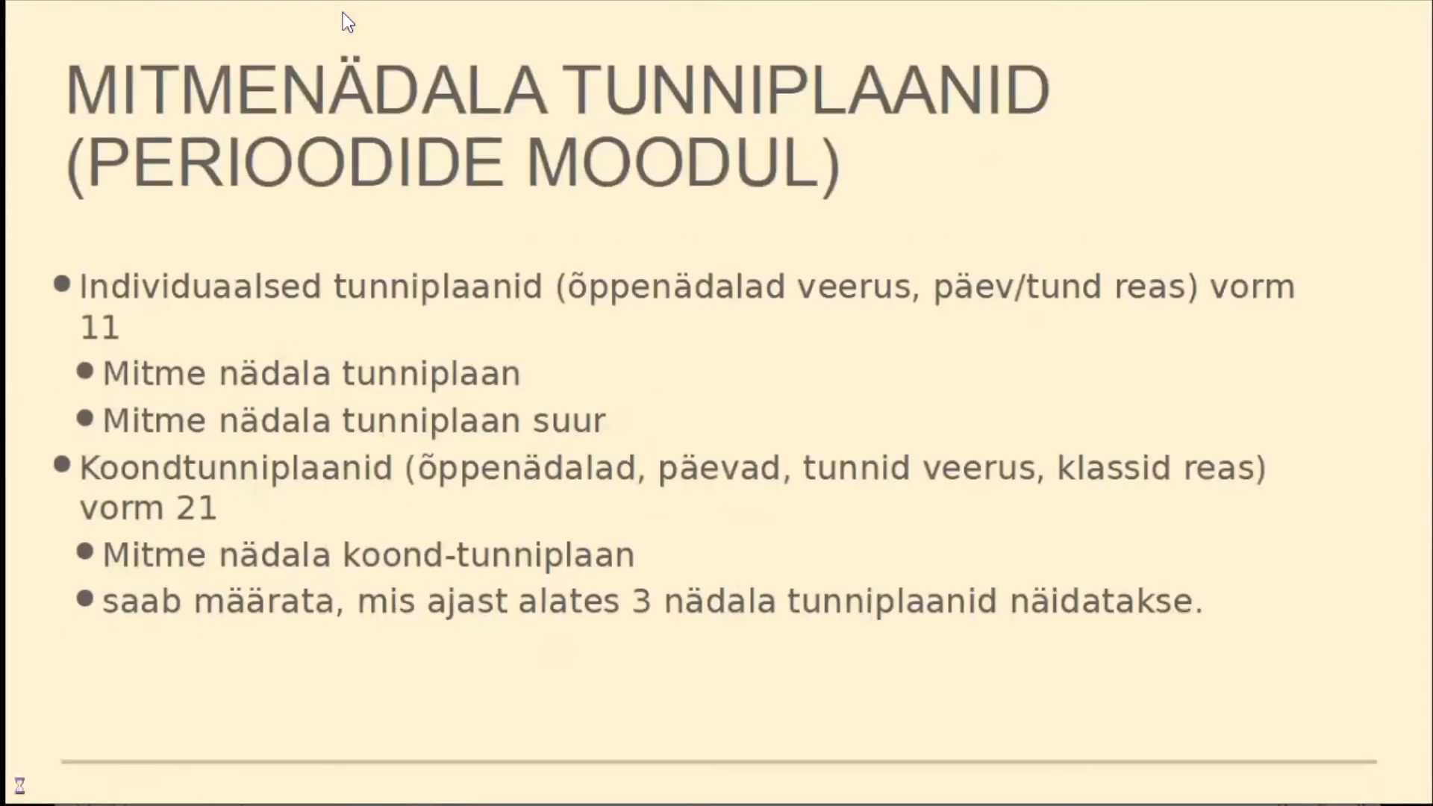
{"action": "left_click", "coordinate": [343, 12]}
{"action": "left_click", "coordinate": [343, 12]}
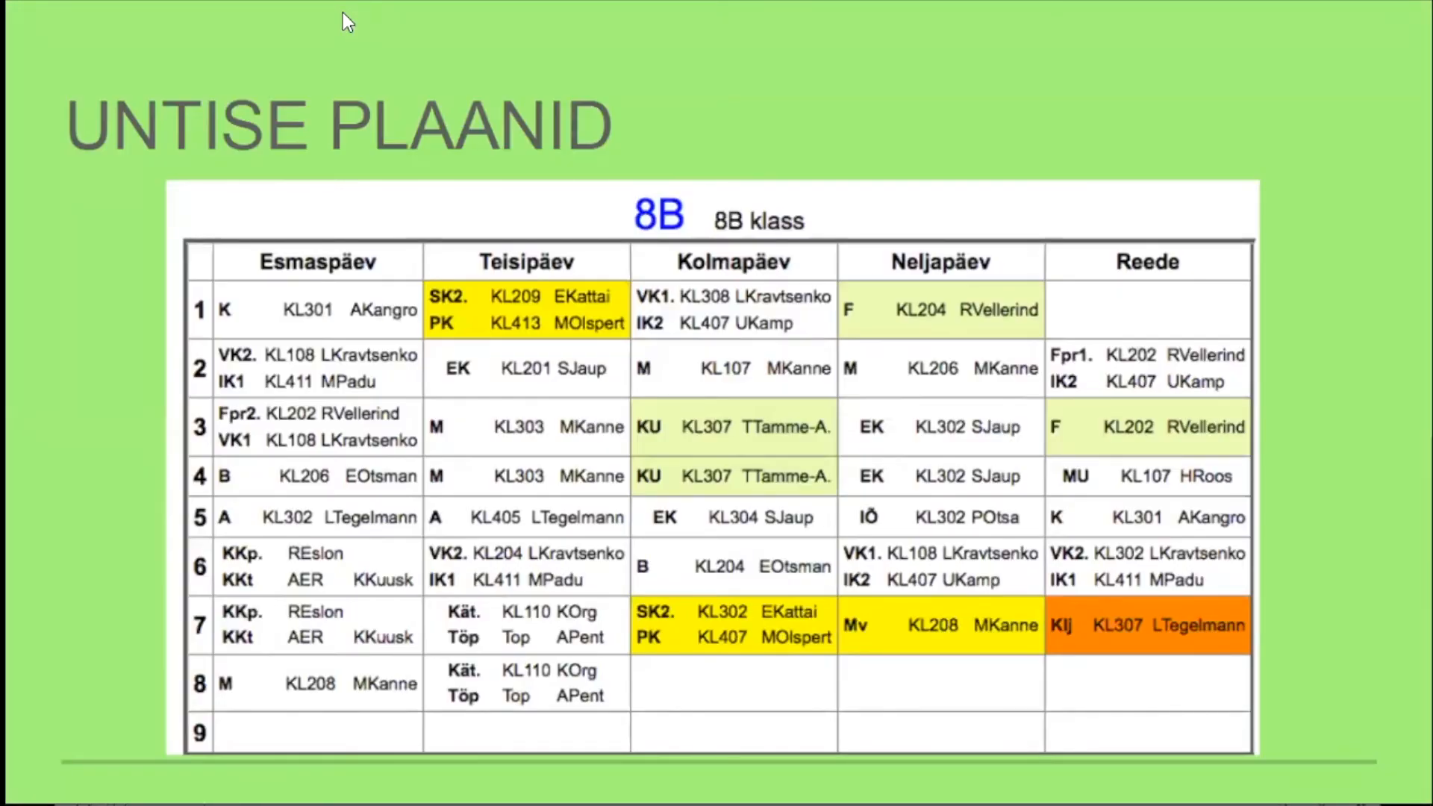
{"action": "left_click", "coordinate": [342, 12]}
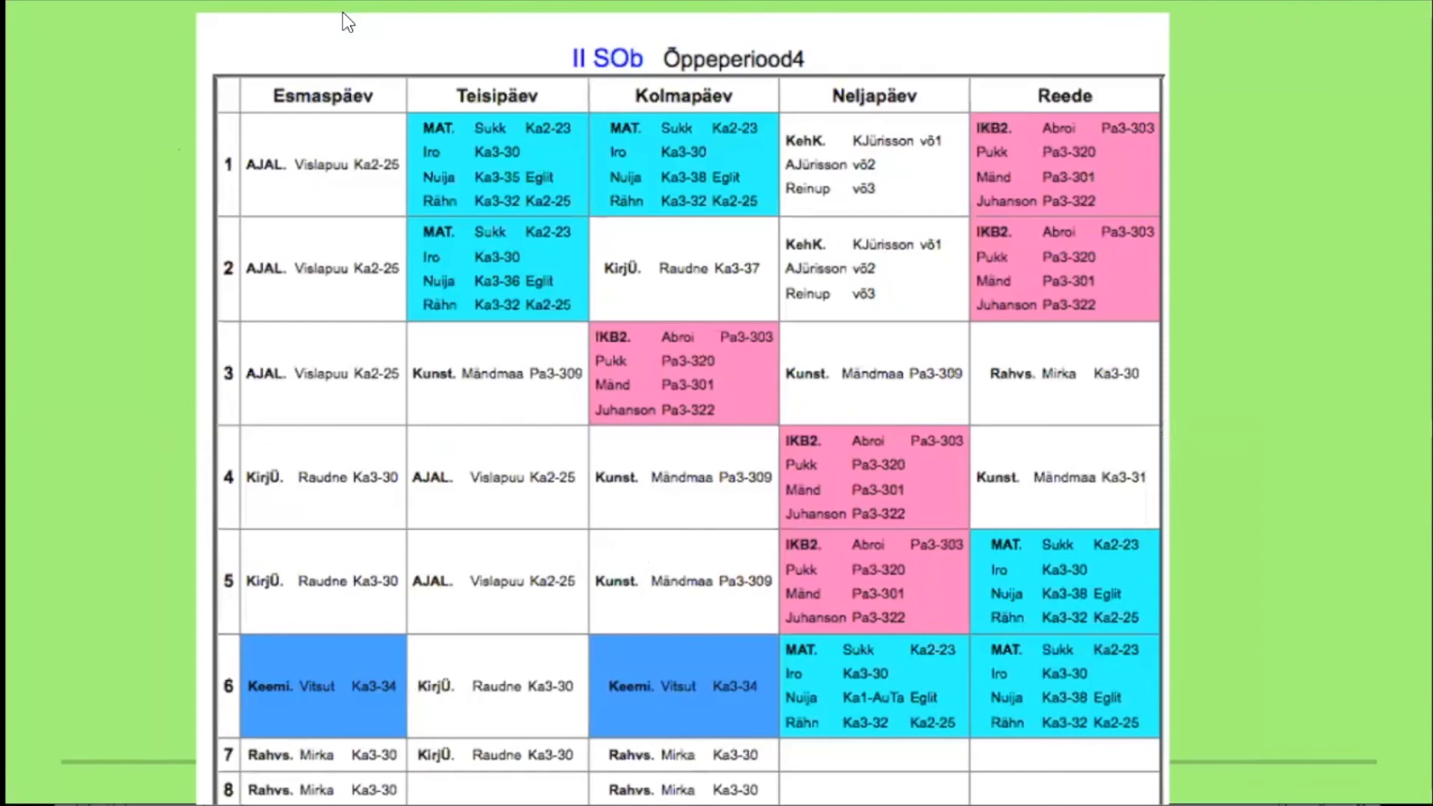
{"action": "left_click", "coordinate": [343, 12]}
{"action": "left_click", "coordinate": [342, 12]}
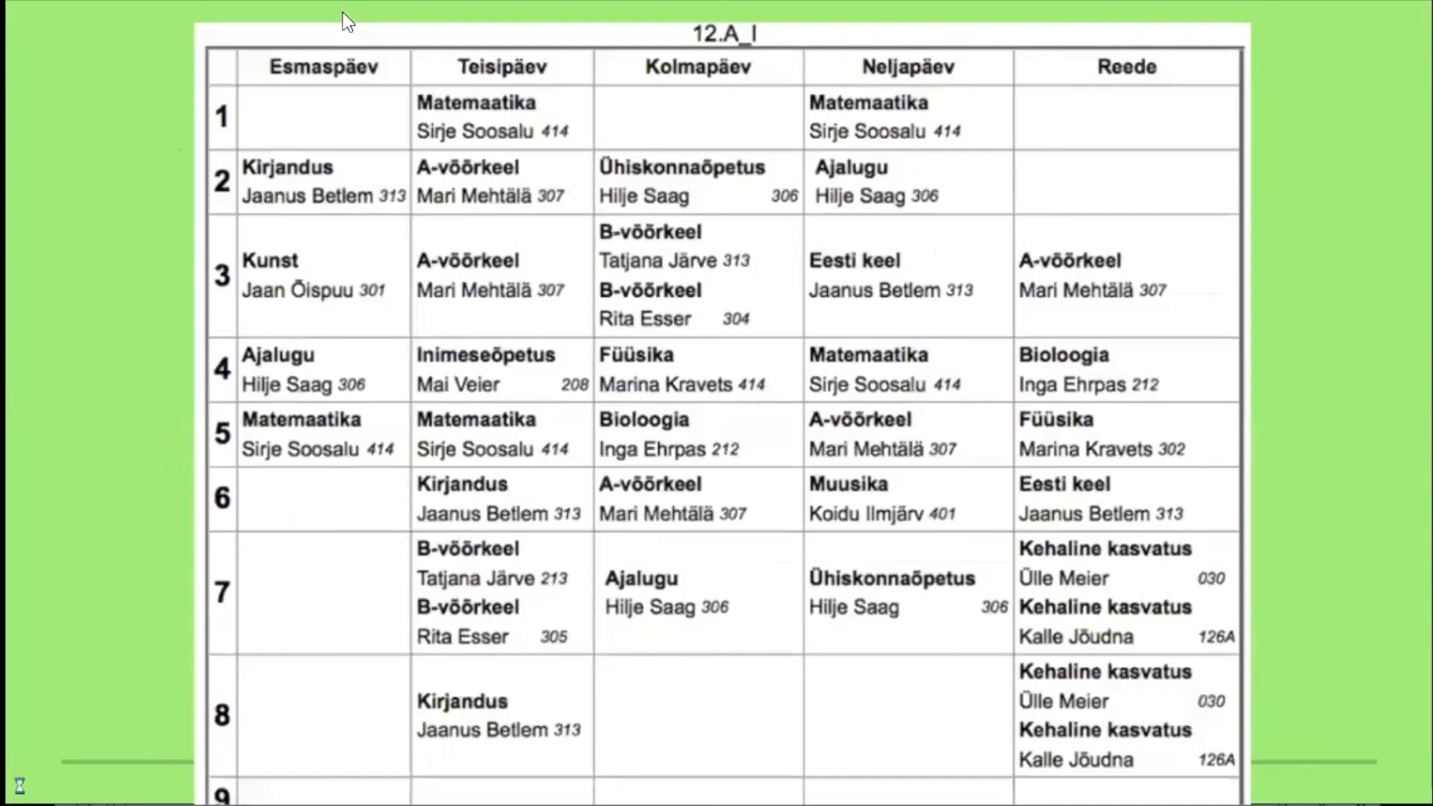
{"action": "left_click", "coordinate": [343, 12]}
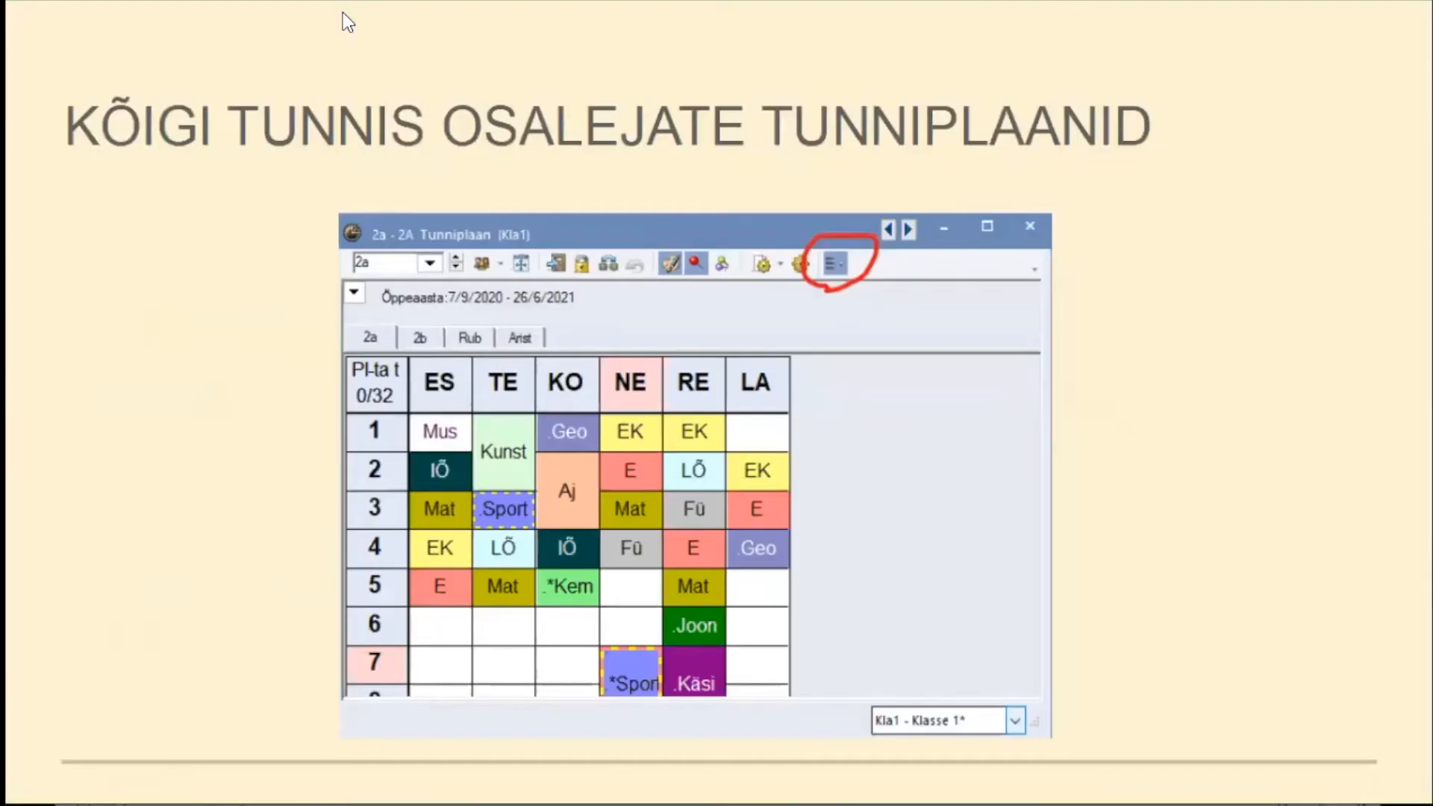
Go back through the slides to review the individual and overview timetable formats, and end the slide show at Ülevaate tunniplaanid
{"action": "key", "text": "Left"}
{"action": "key", "text": "Left"}
{"action": "key", "text": "Left"}
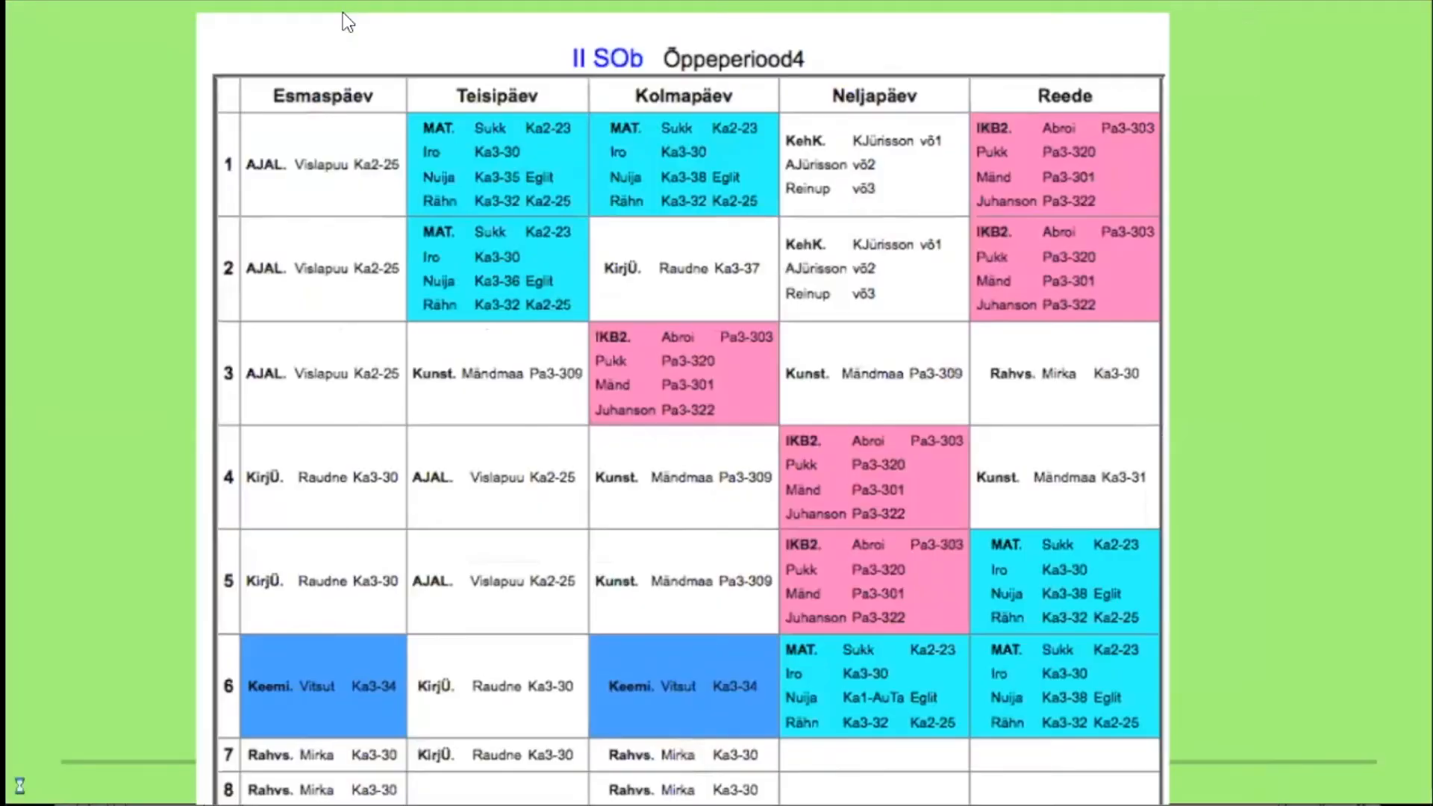
{"action": "key", "text": "Left"}
{"action": "key", "text": "Left"}
{"action": "key", "text": "Left"}
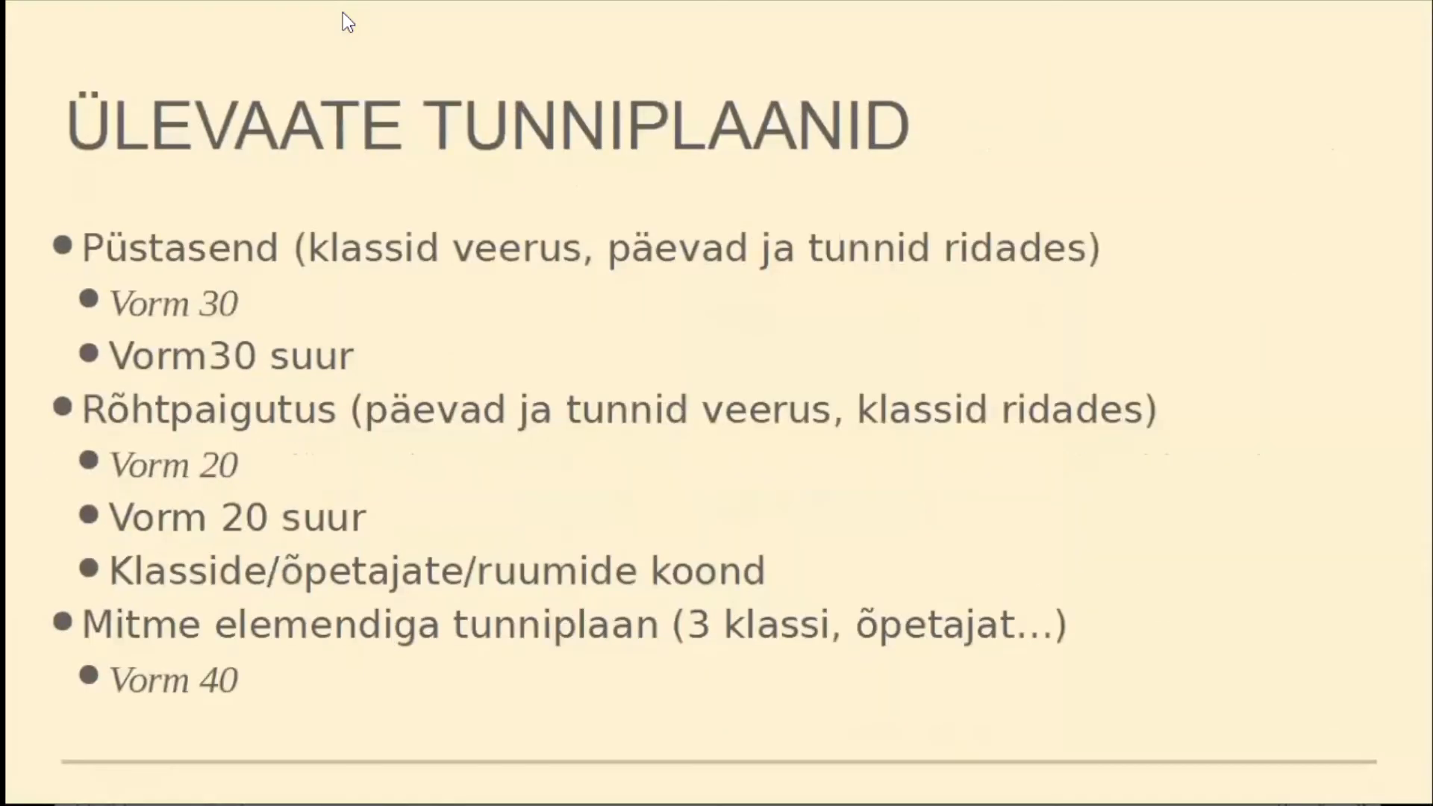
{"action": "key", "text": "Left"}
{"action": "key", "text": "Left"}
{"action": "key", "text": "Right"}
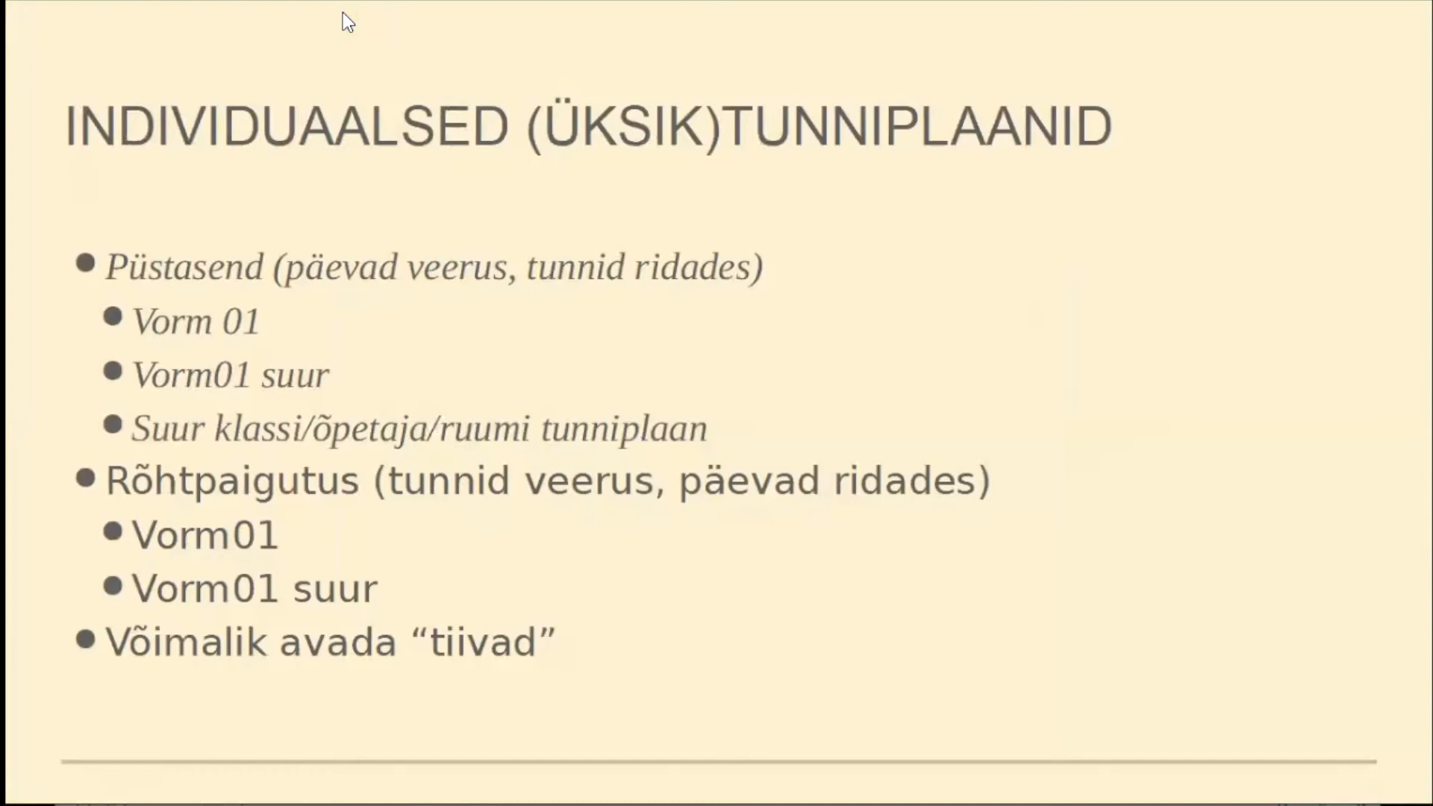
{"action": "key", "text": "Right"}
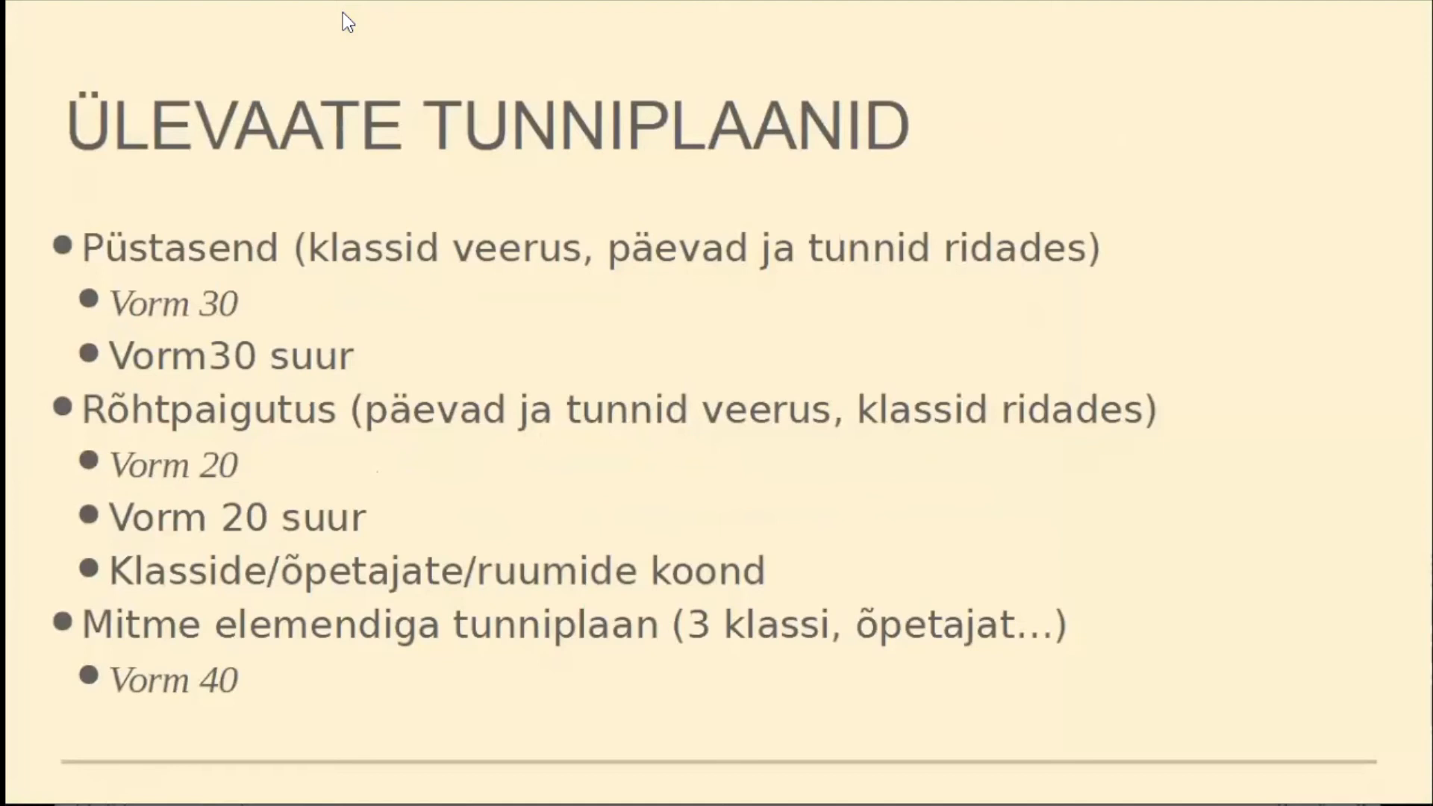
{"action": "key", "text": "Escape"}
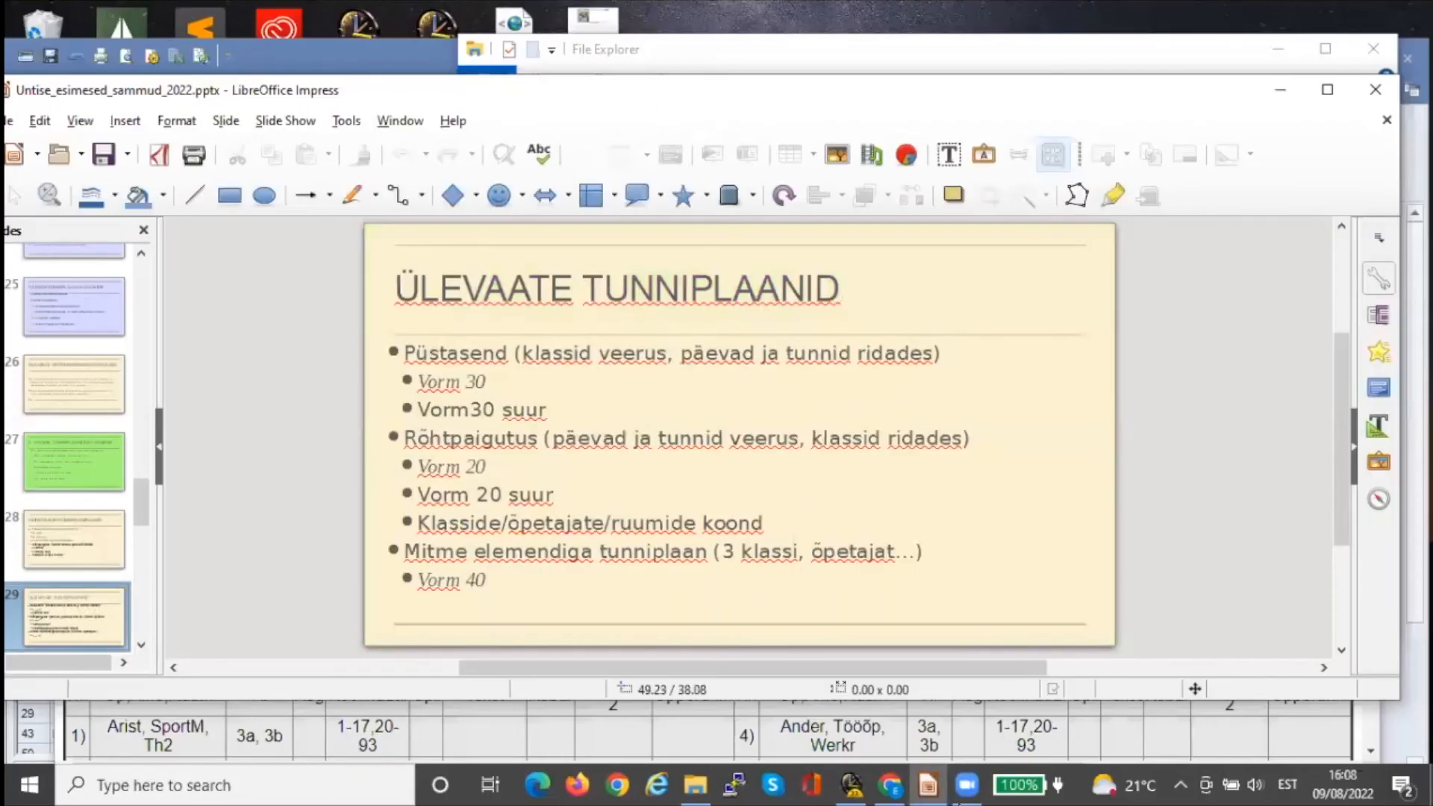
Switch to Untis and open the multi-element class timetable in the Klasside koondvorm 40 format
{"action": "left_click", "coordinate": [851, 785]}
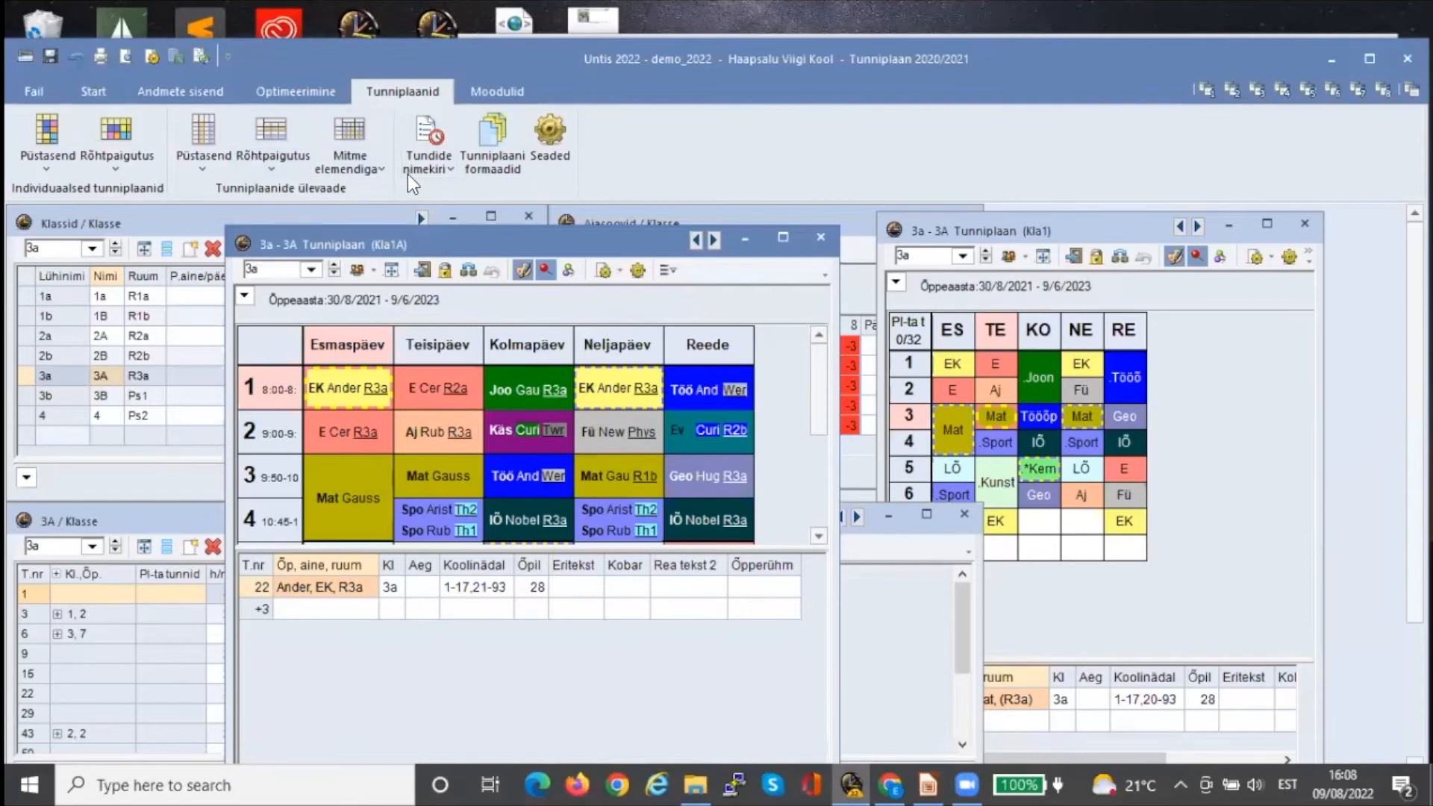
{"action": "left_click", "coordinate": [376, 167]}
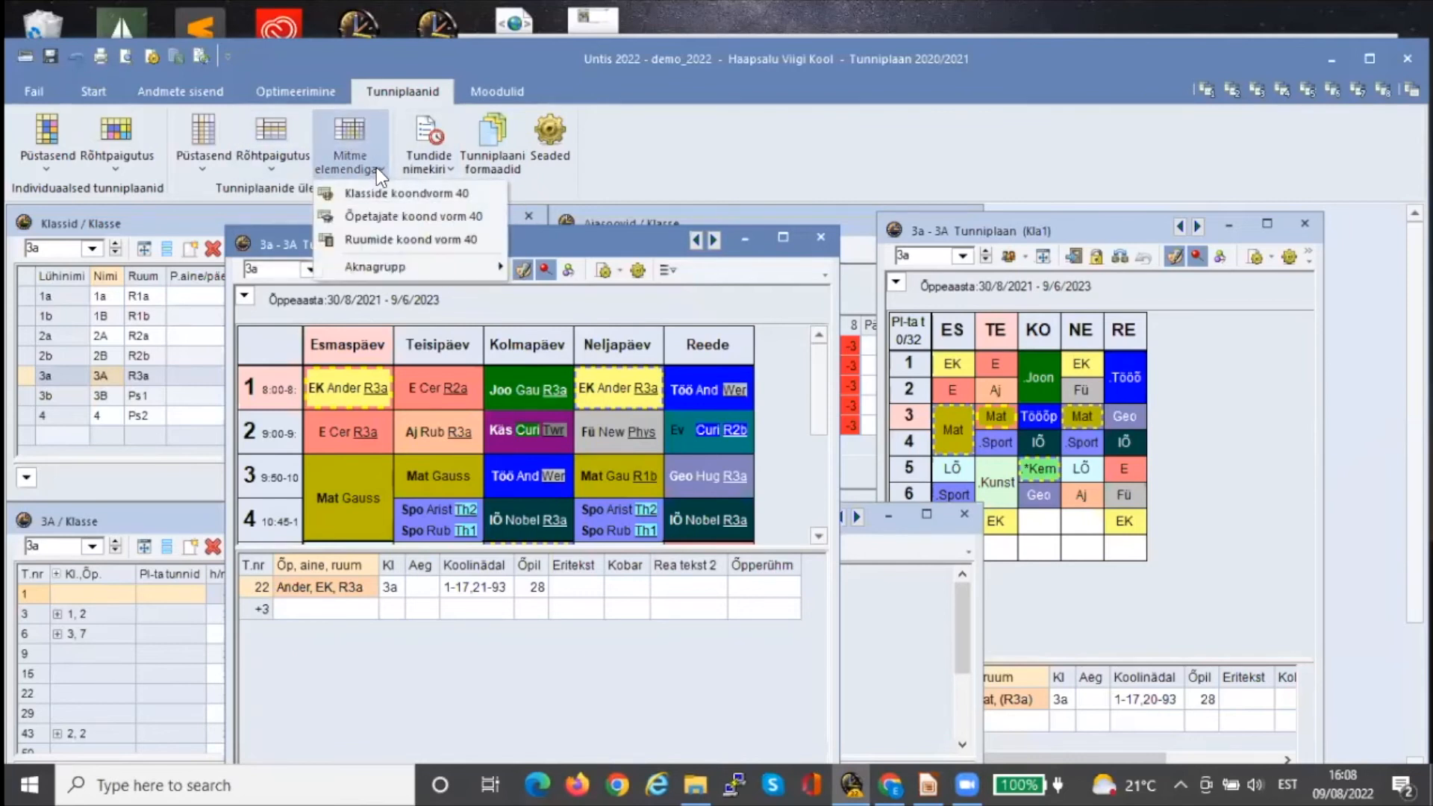
{"action": "left_click", "coordinate": [378, 188]}
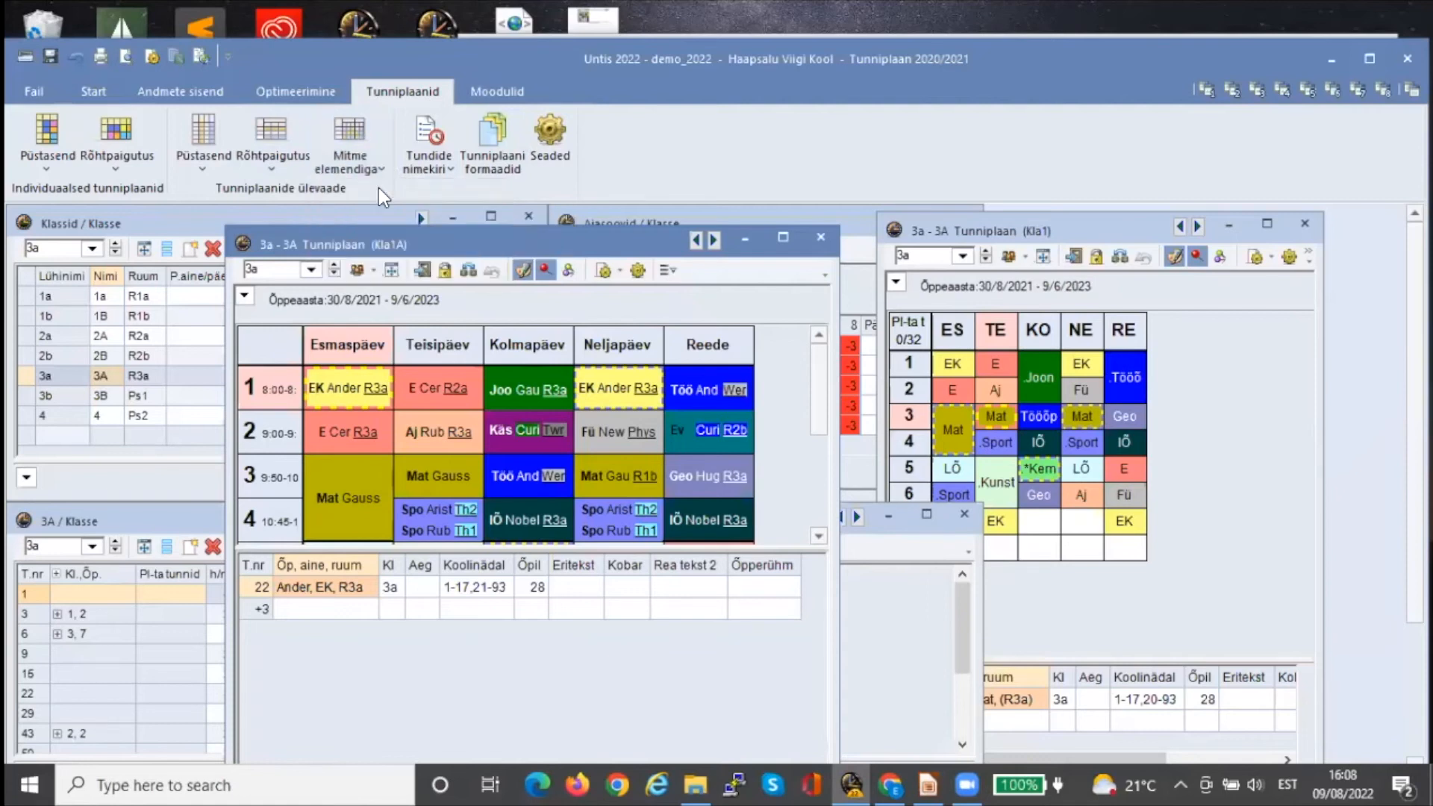
Reposition and enlarge the Kla40 timetable window to fit all eight periods, and display its list of timetable formats
{"action": "left_click_drag", "start_coordinate": [470, 253], "coordinate": [477, 198]}
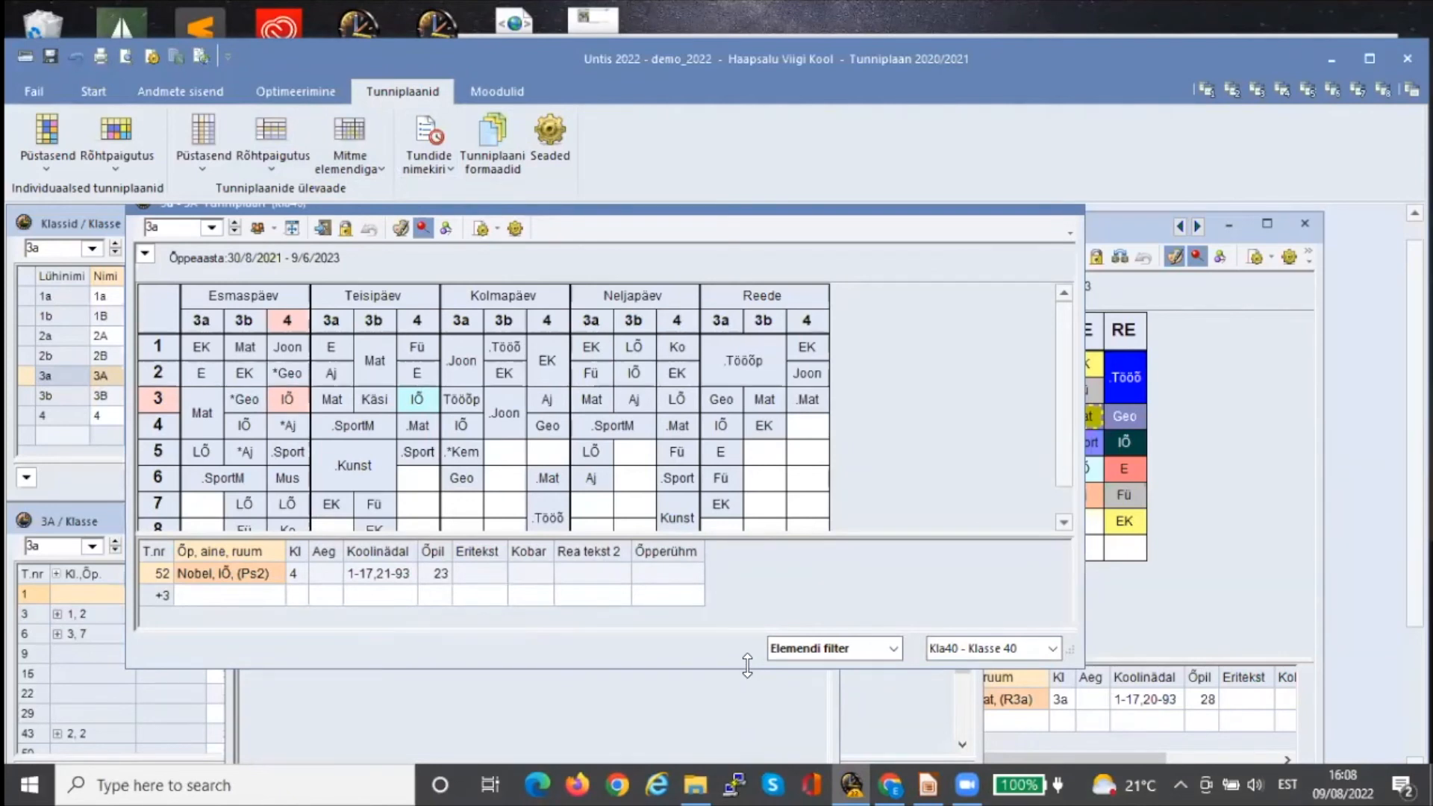
{"action": "left_click_drag", "start_coordinate": [747, 666], "coordinate": [748, 747]}
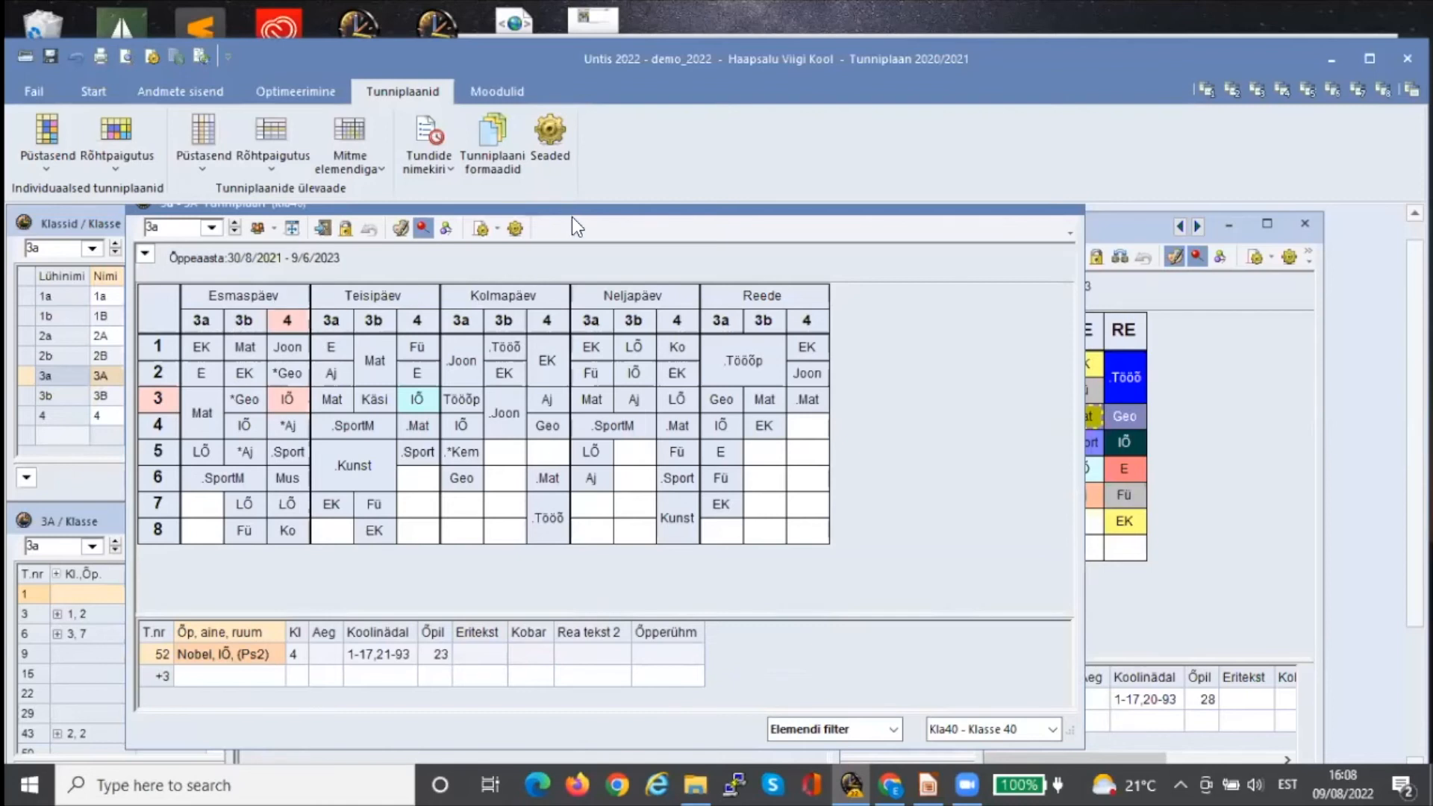
{"action": "left_click_drag", "start_coordinate": [573, 216], "coordinate": [574, 234]}
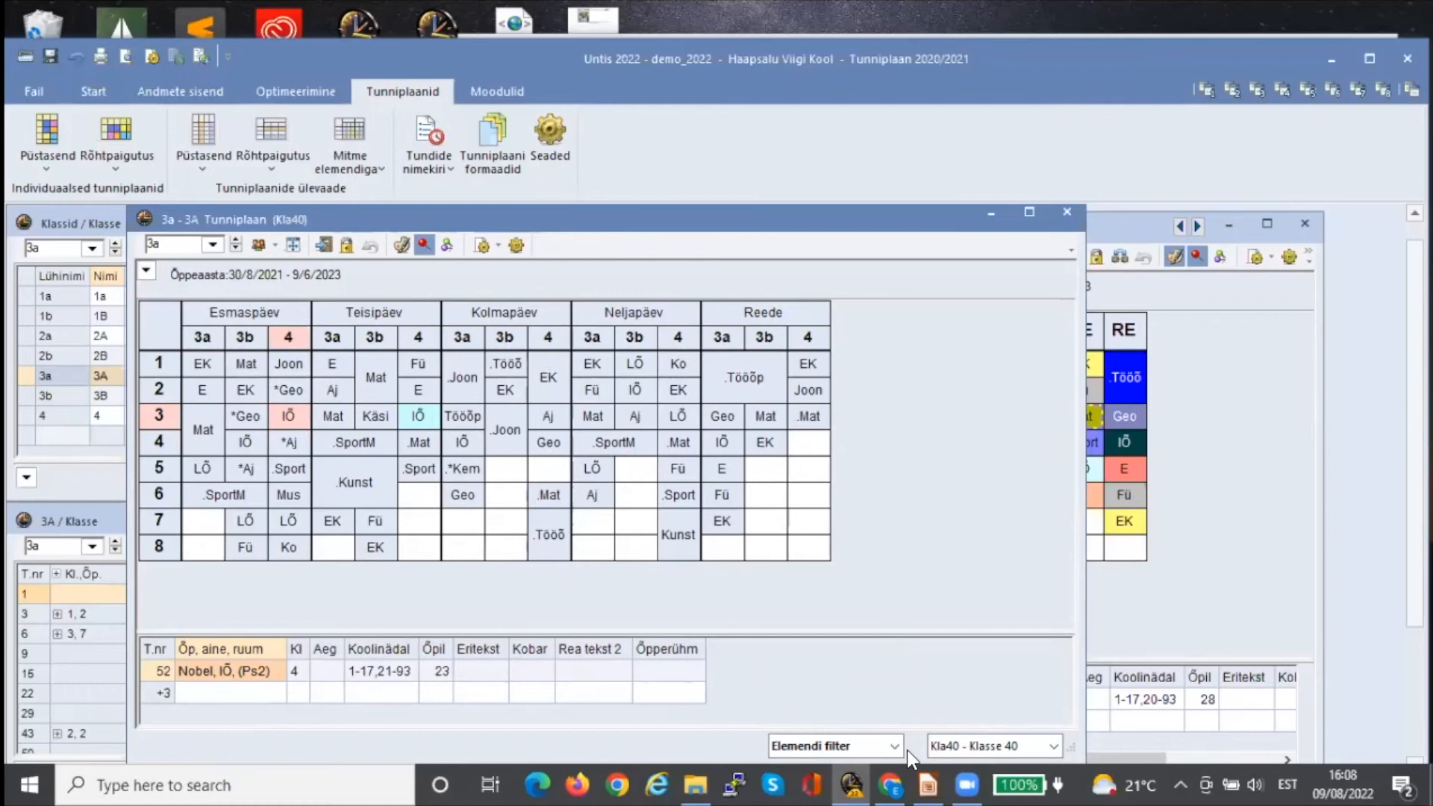
{"action": "left_click", "coordinate": [1051, 741]}
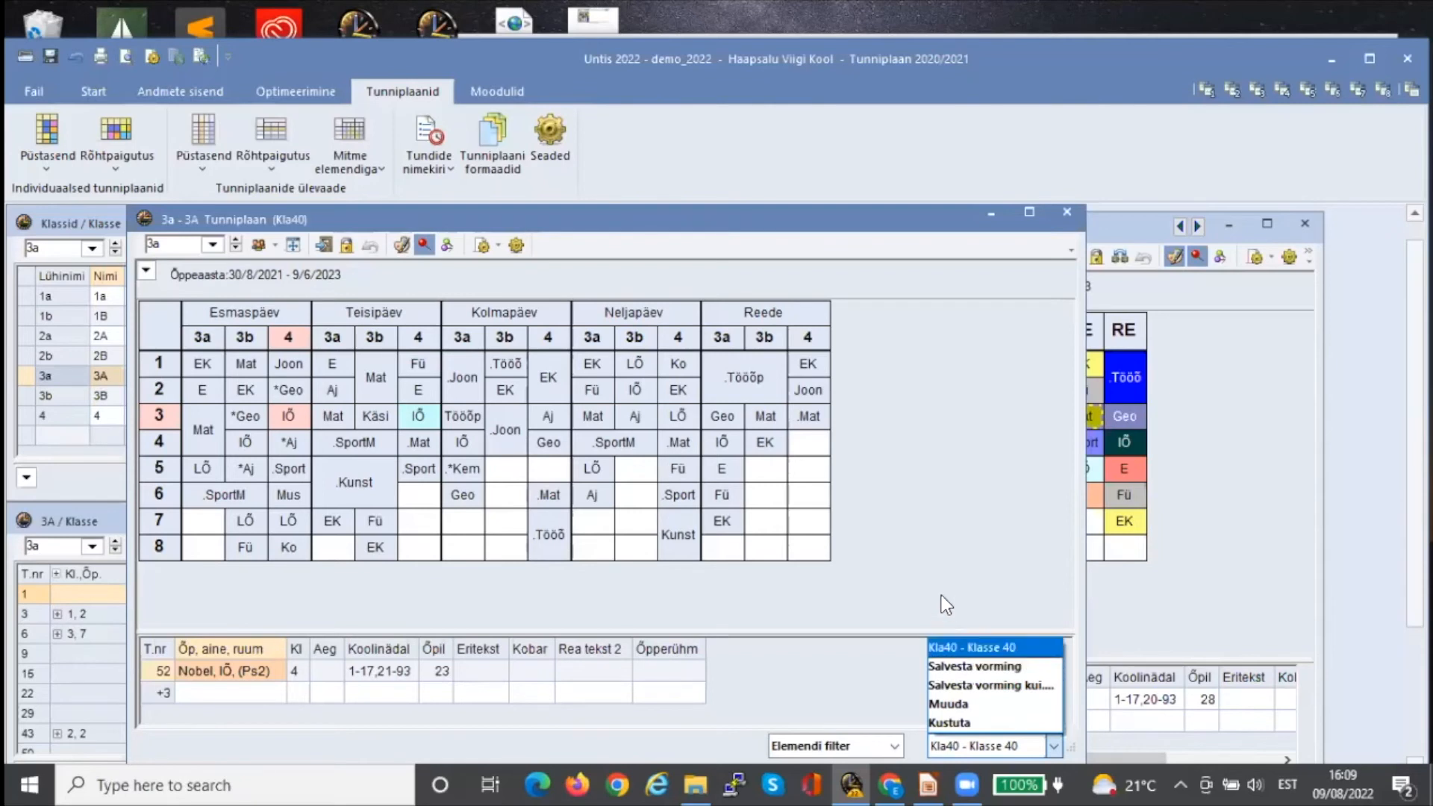
Switch to LibreOffice Impress, present from the current slide, and advance past the multi-week and format-switching slides to Untise plaanid
{"action": "left_click", "coordinate": [926, 783]}
{"action": "left_click", "coordinate": [290, 125]}
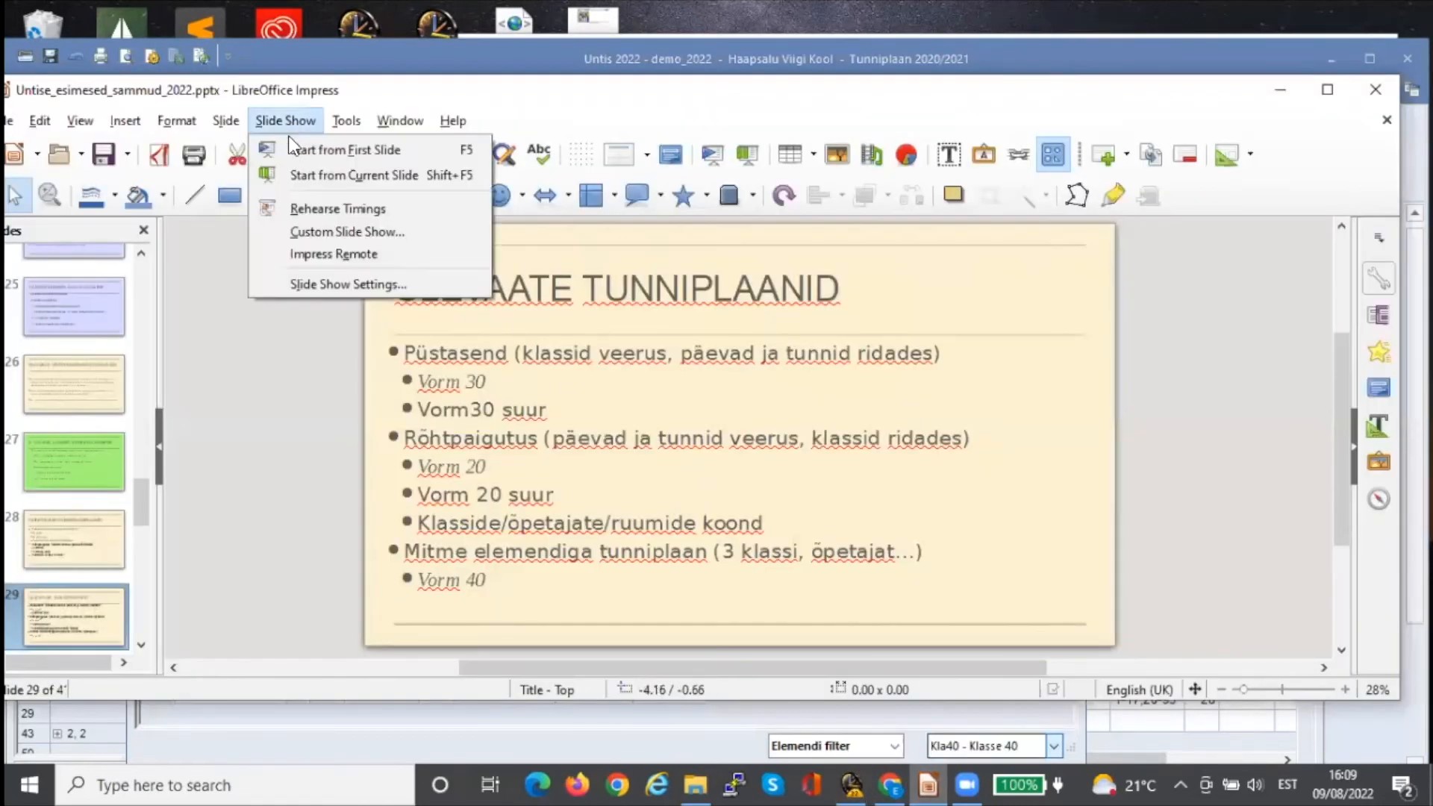
{"action": "left_click", "coordinate": [289, 172]}
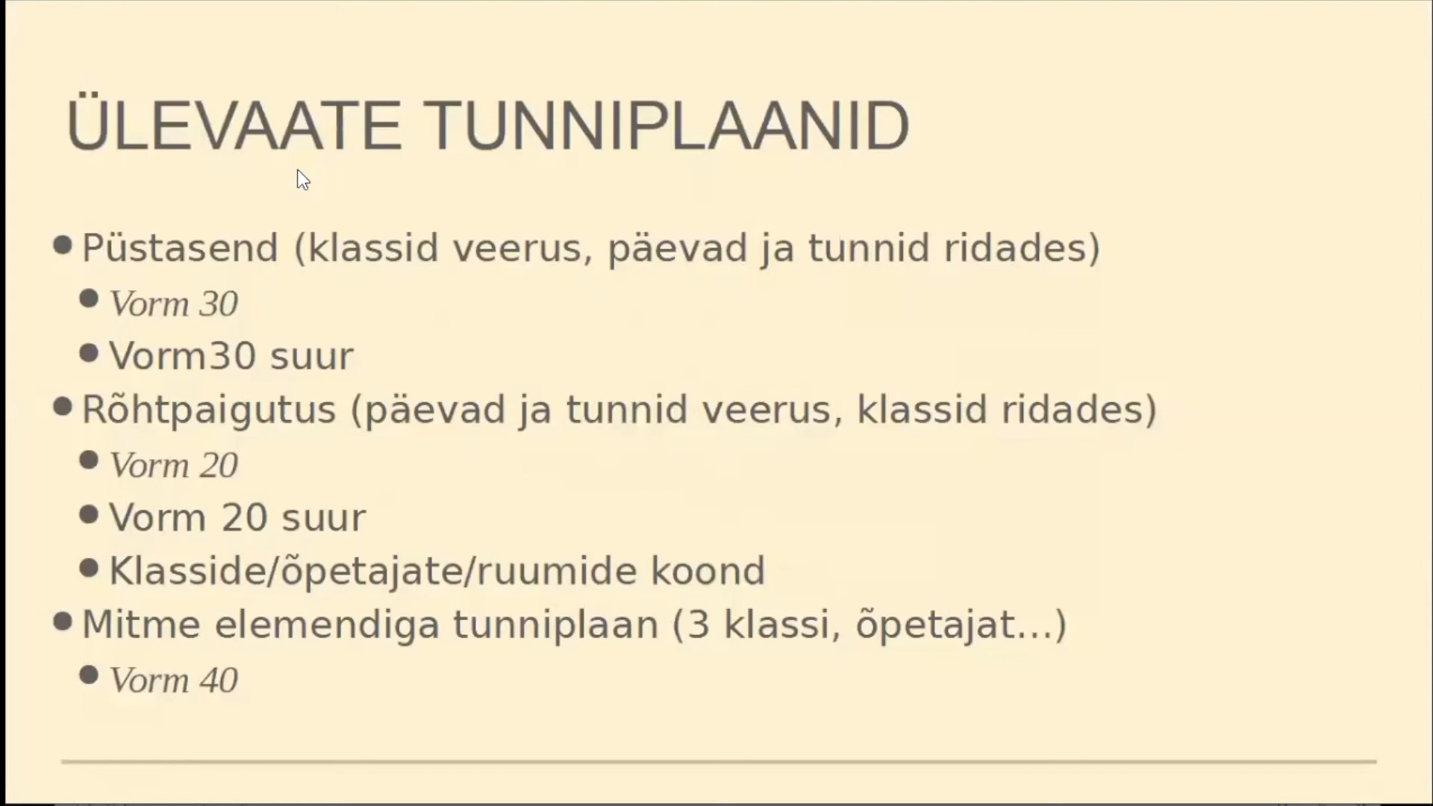
{"action": "left_click", "coordinate": [303, 180]}
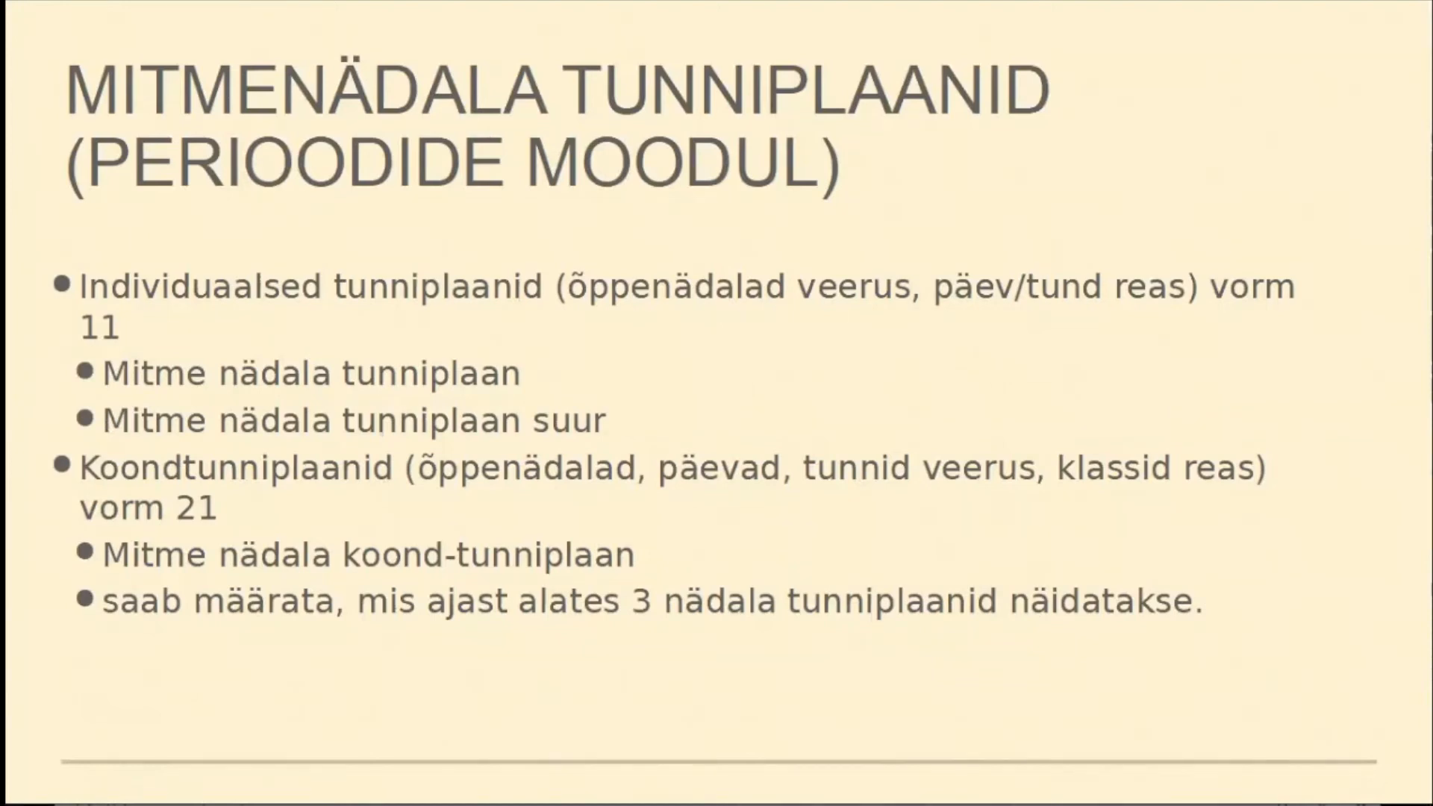
{"action": "key", "text": "Right"}
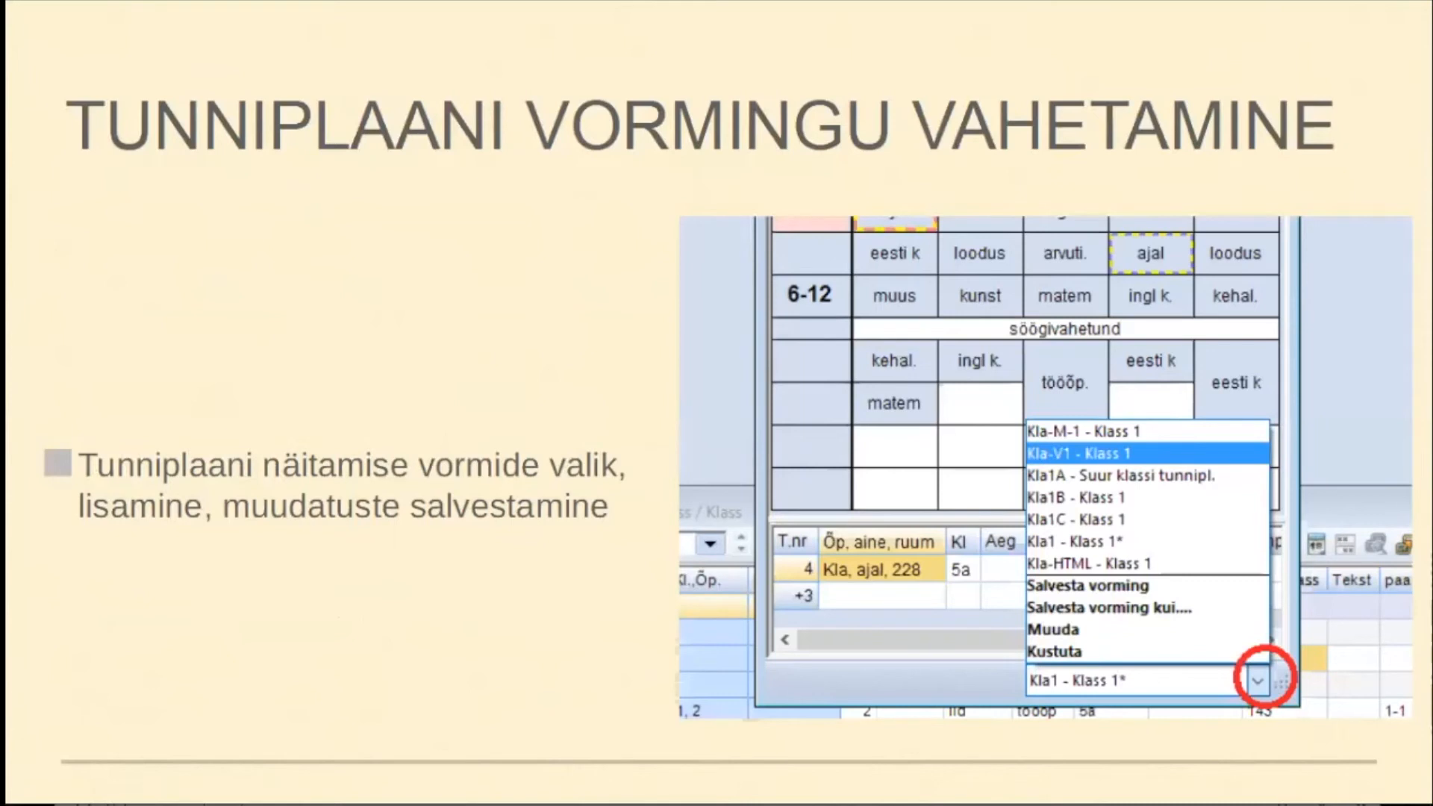
{"action": "key", "text": "Right"}
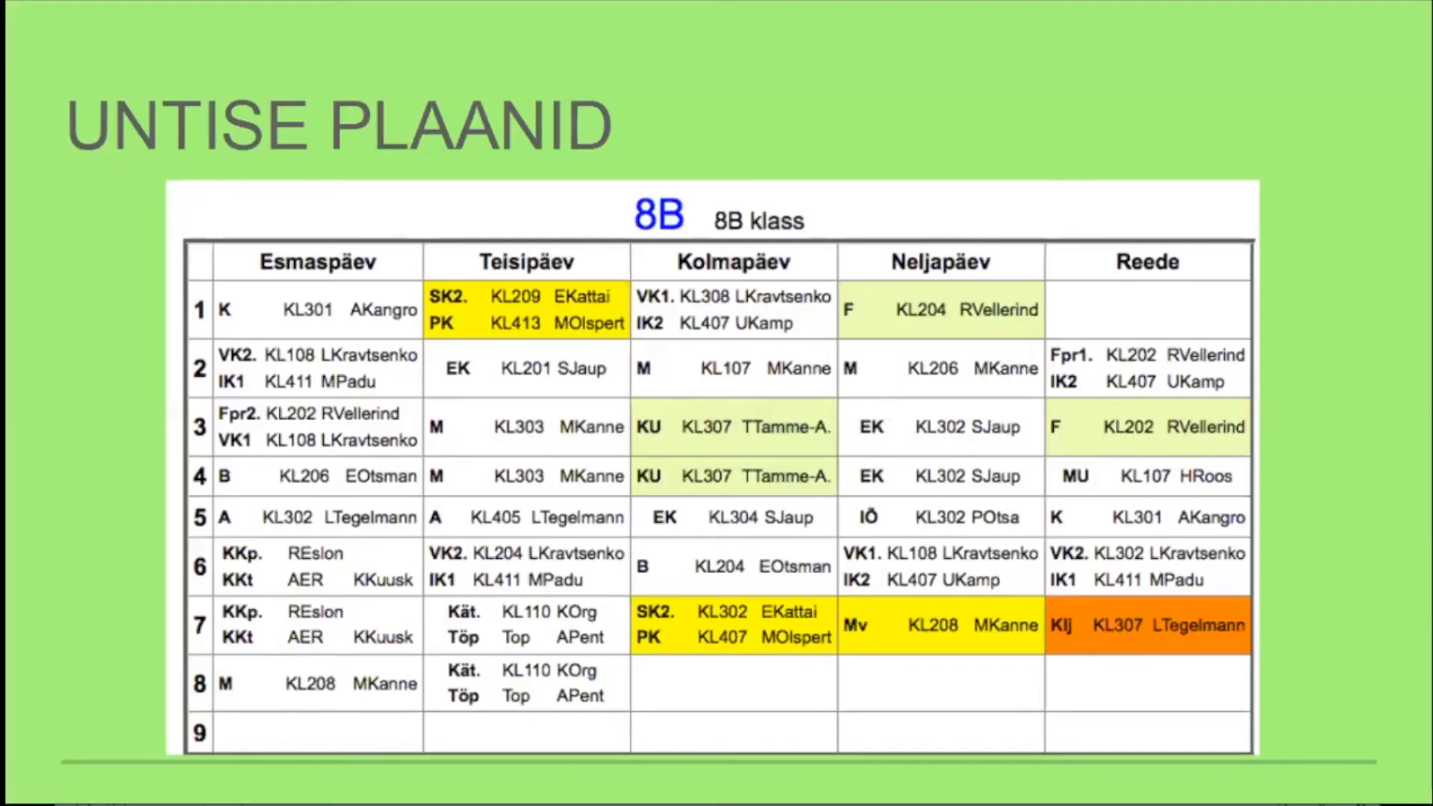
Advance the slide show from Untise plaanid to Kõigi tunnis osalejate tunniplaanid and end it there
{"action": "key", "text": "Right"}
{"action": "key", "text": "Right"}
{"action": "key", "text": "Right"}
{"action": "key", "text": "Right"}
{"action": "key", "text": "Right"}
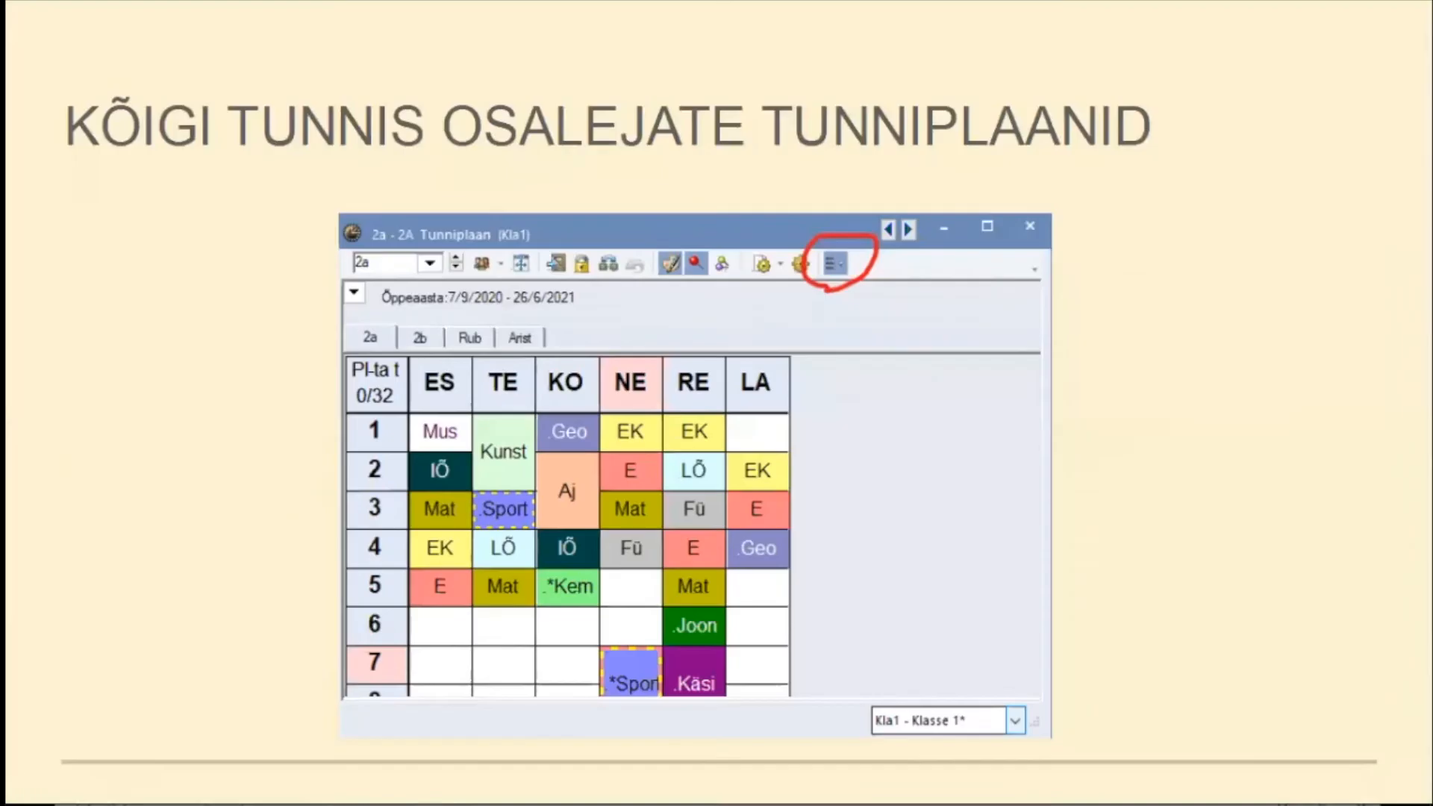
{"action": "key", "text": "Right"}
{"action": "key", "text": "Escape"}
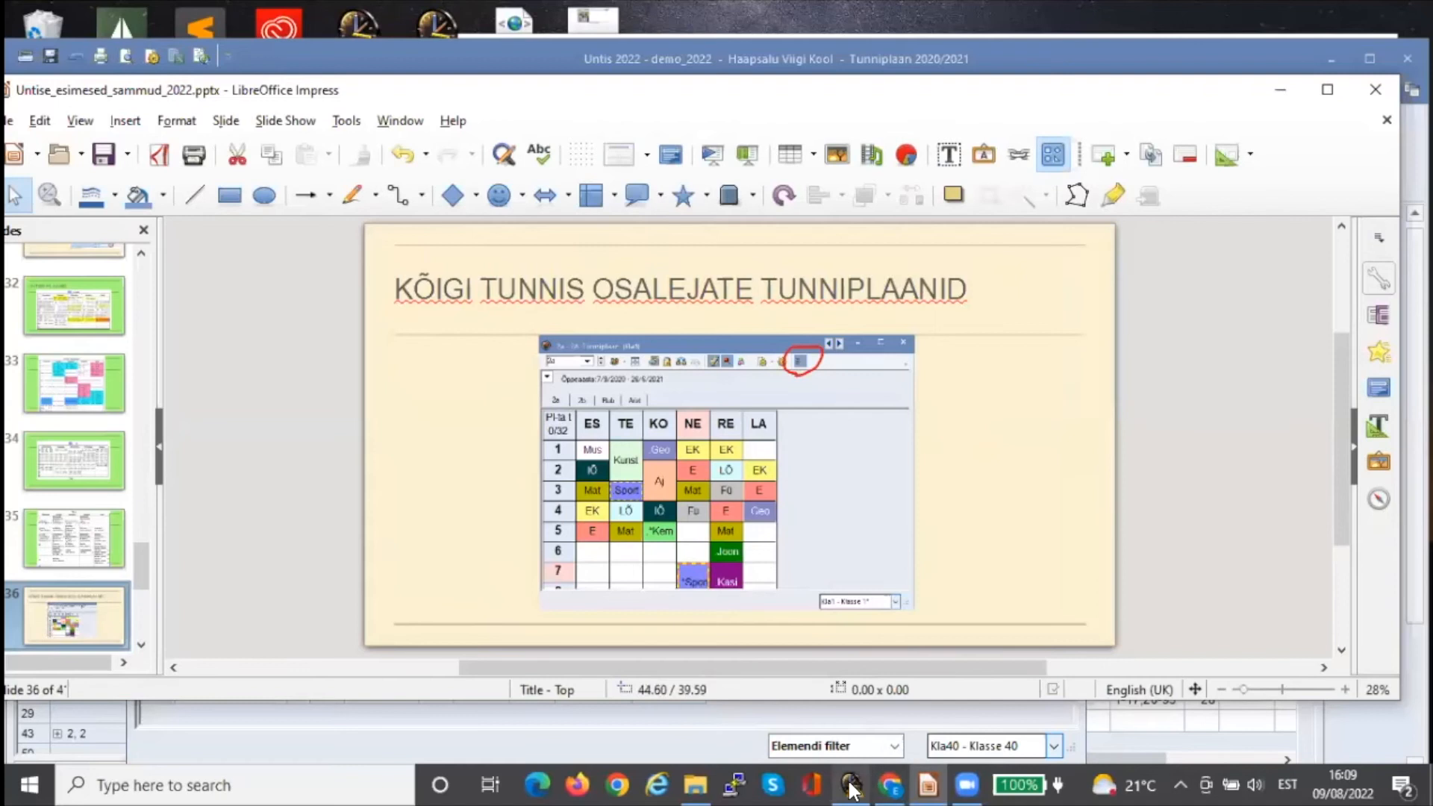
Switch to Untis, close the Kla40 timetable, and turn on the timetables of all lesson participants in the Kla1A window
{"action": "left_click", "coordinate": [853, 784]}
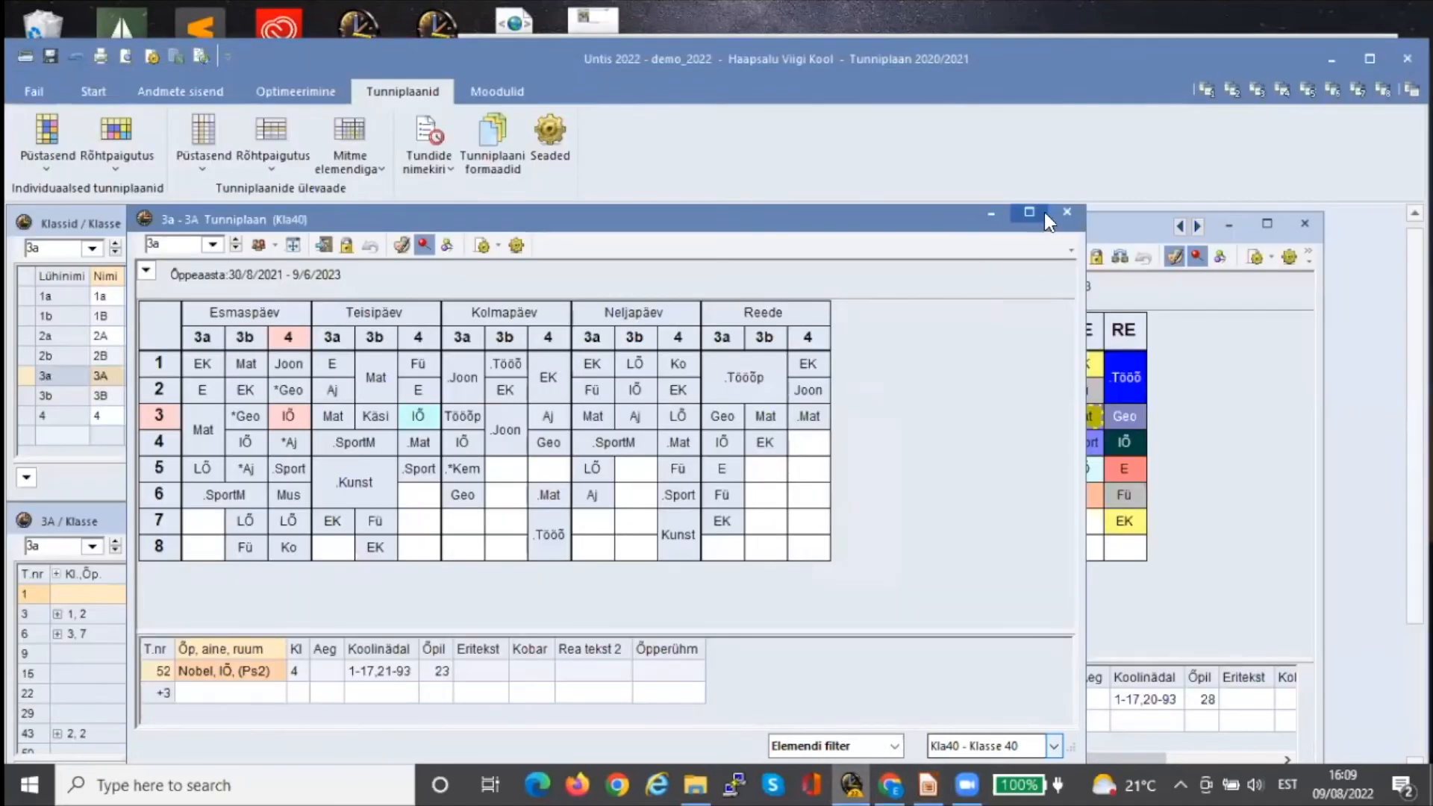
{"action": "left_click", "coordinate": [1066, 212]}
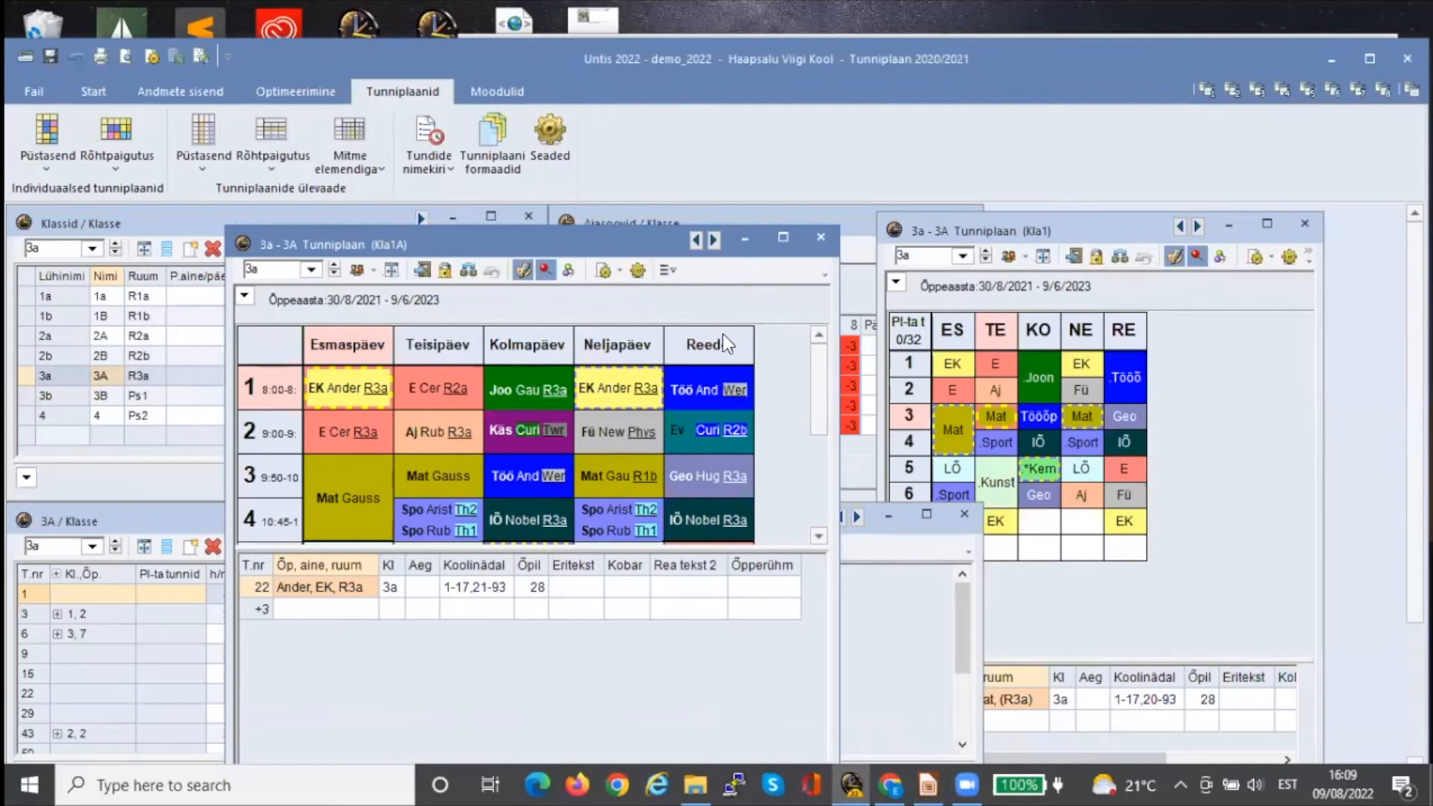
{"action": "left_click", "coordinate": [666, 269]}
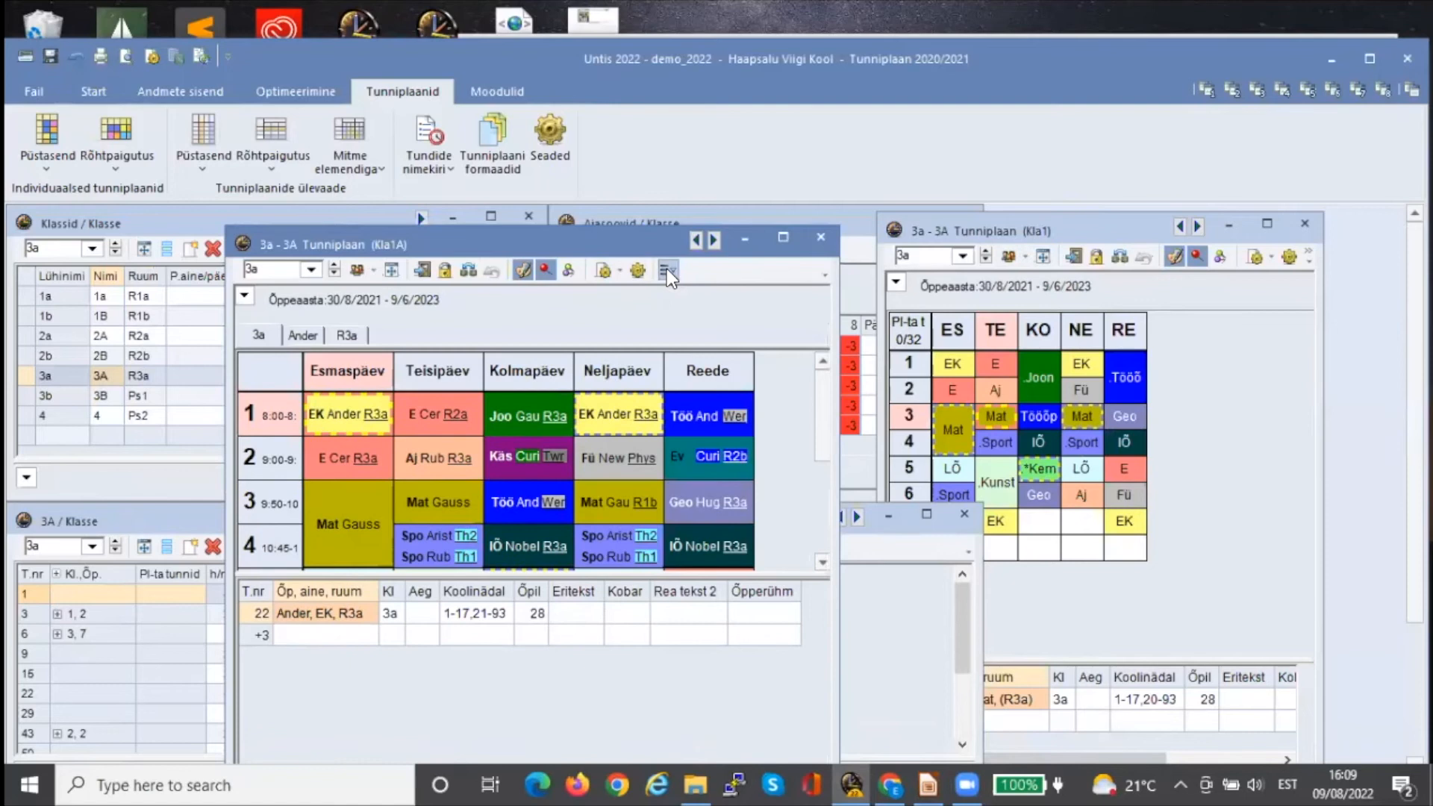
Select class 3a's Aj lesson in Tuesday's second period and enlarge the Kla1A timetable grid to show seven periods
{"action": "left_click", "coordinate": [444, 467]}
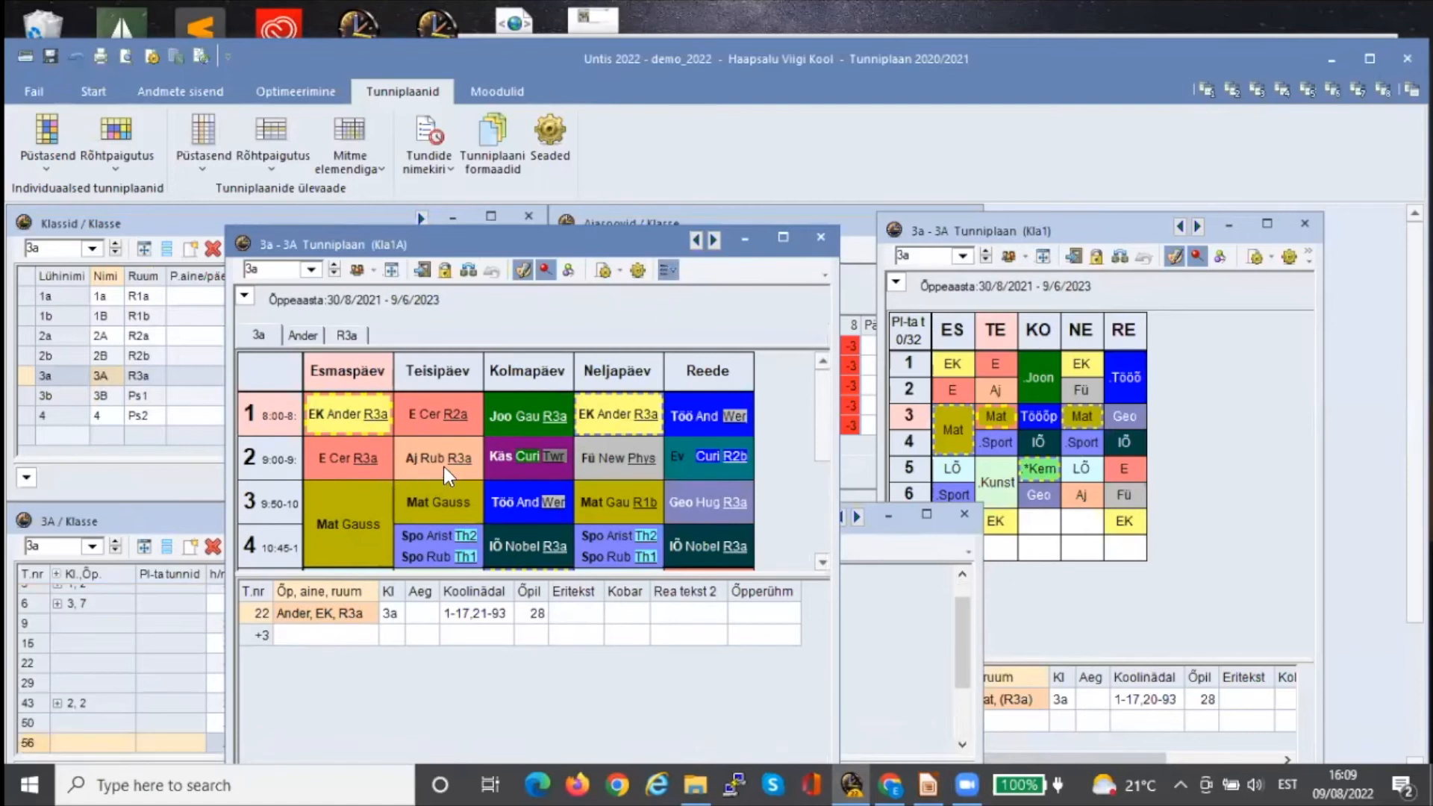
{"action": "left_click_drag", "start_coordinate": [646, 229], "coordinate": [643, 222]}
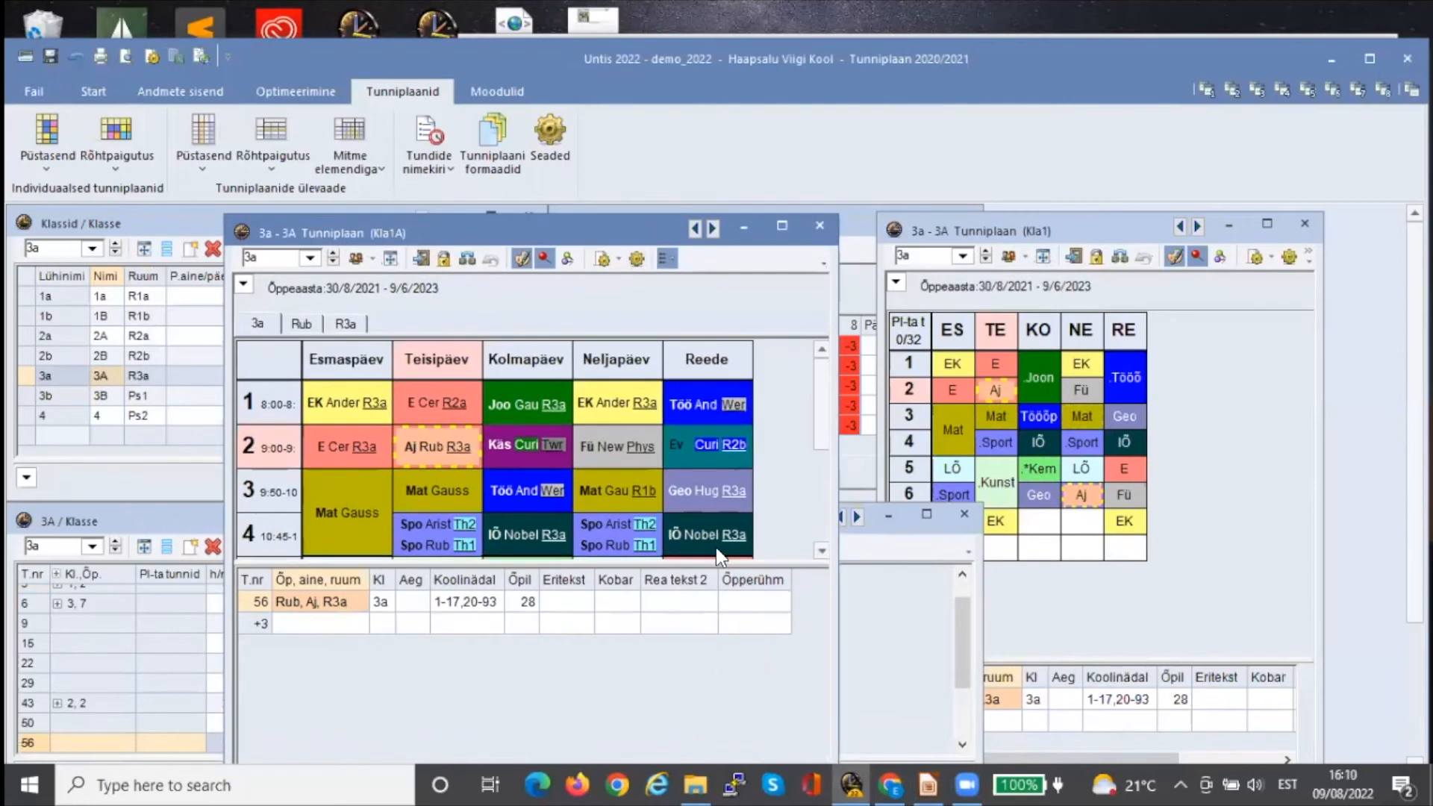
{"action": "left_click_drag", "start_coordinate": [718, 556], "coordinate": [709, 691]}
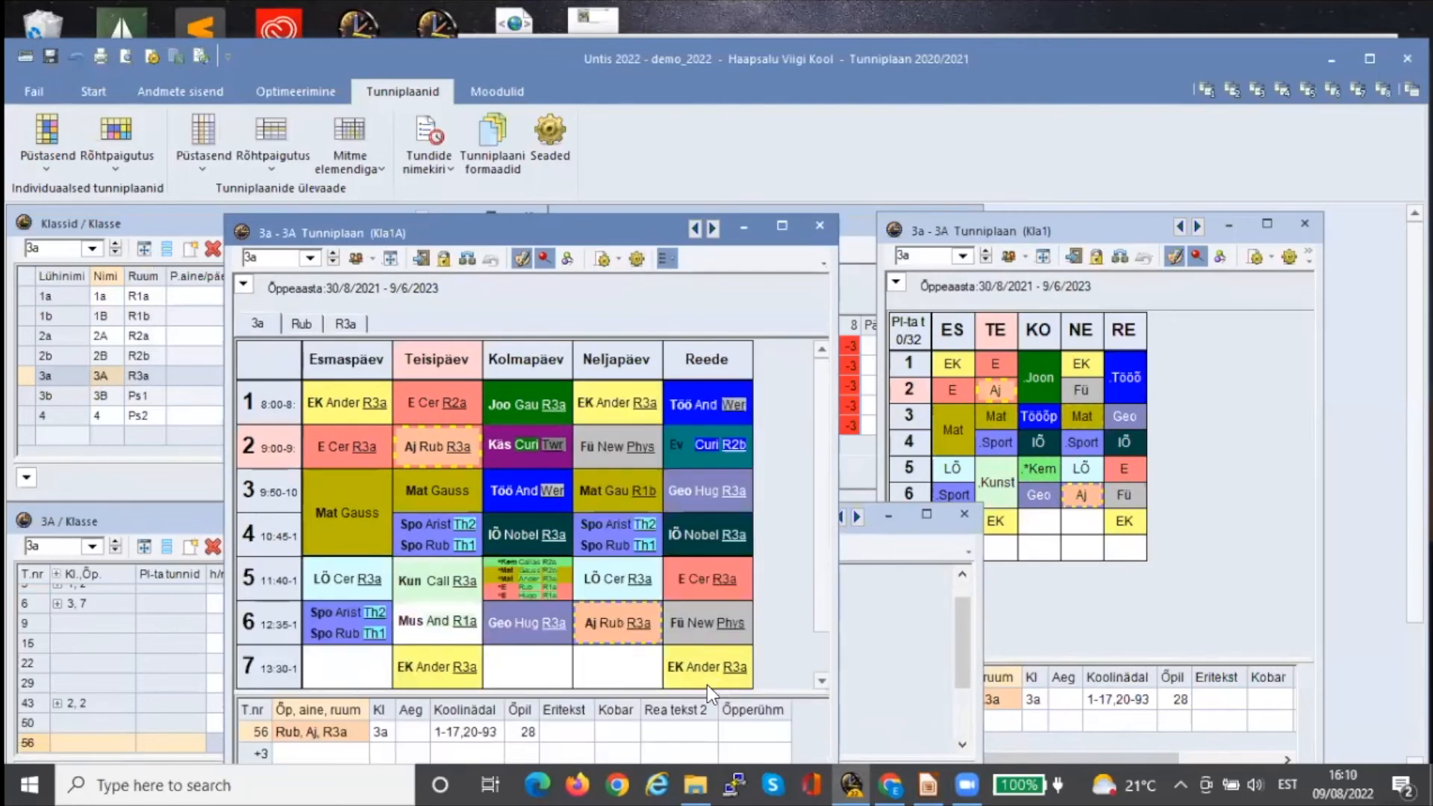
Select class 3a's Monday Mat lesson, view its teacher's timetable, and return to the class timetable
{"action": "left_click", "coordinate": [372, 522]}
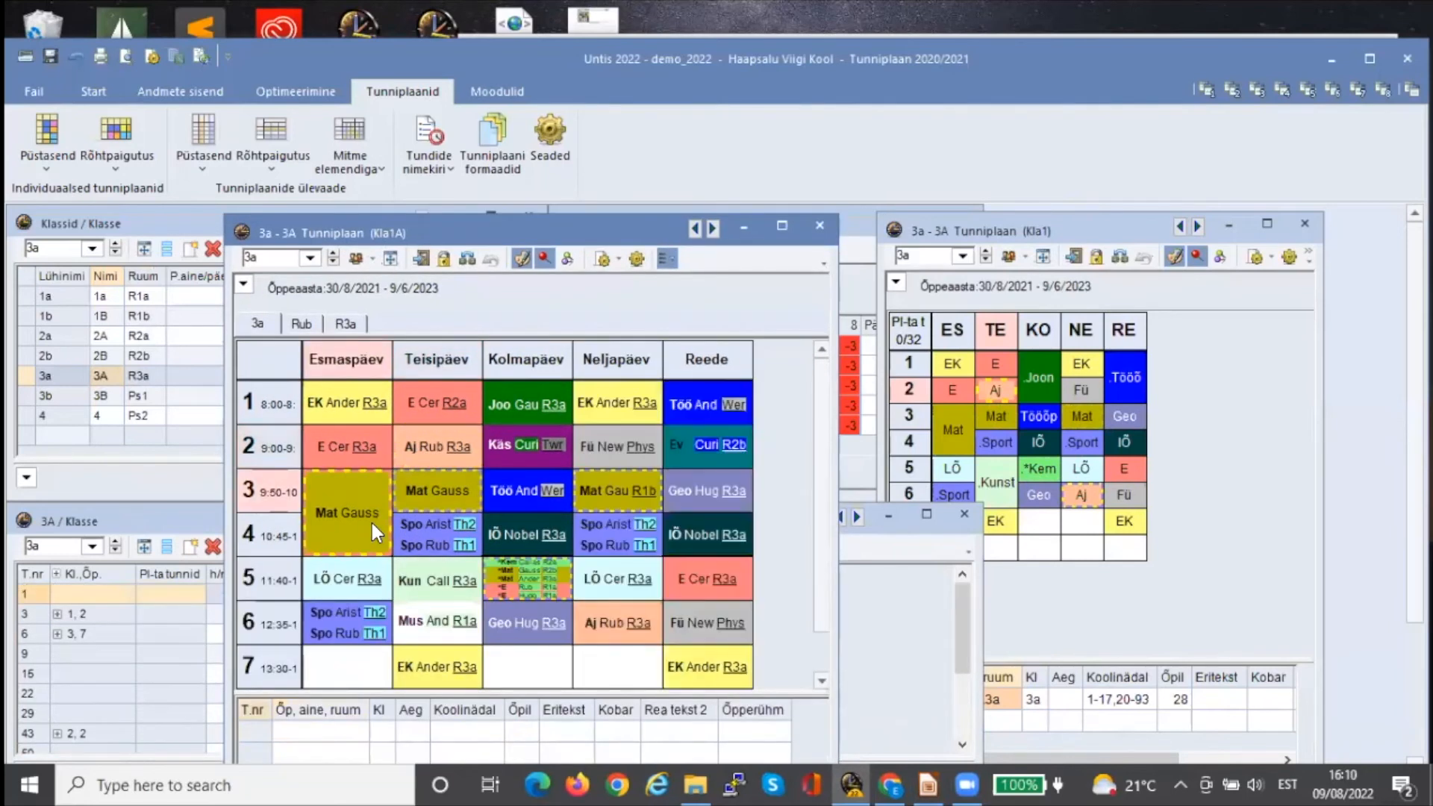
{"action": "left_click", "coordinate": [300, 325]}
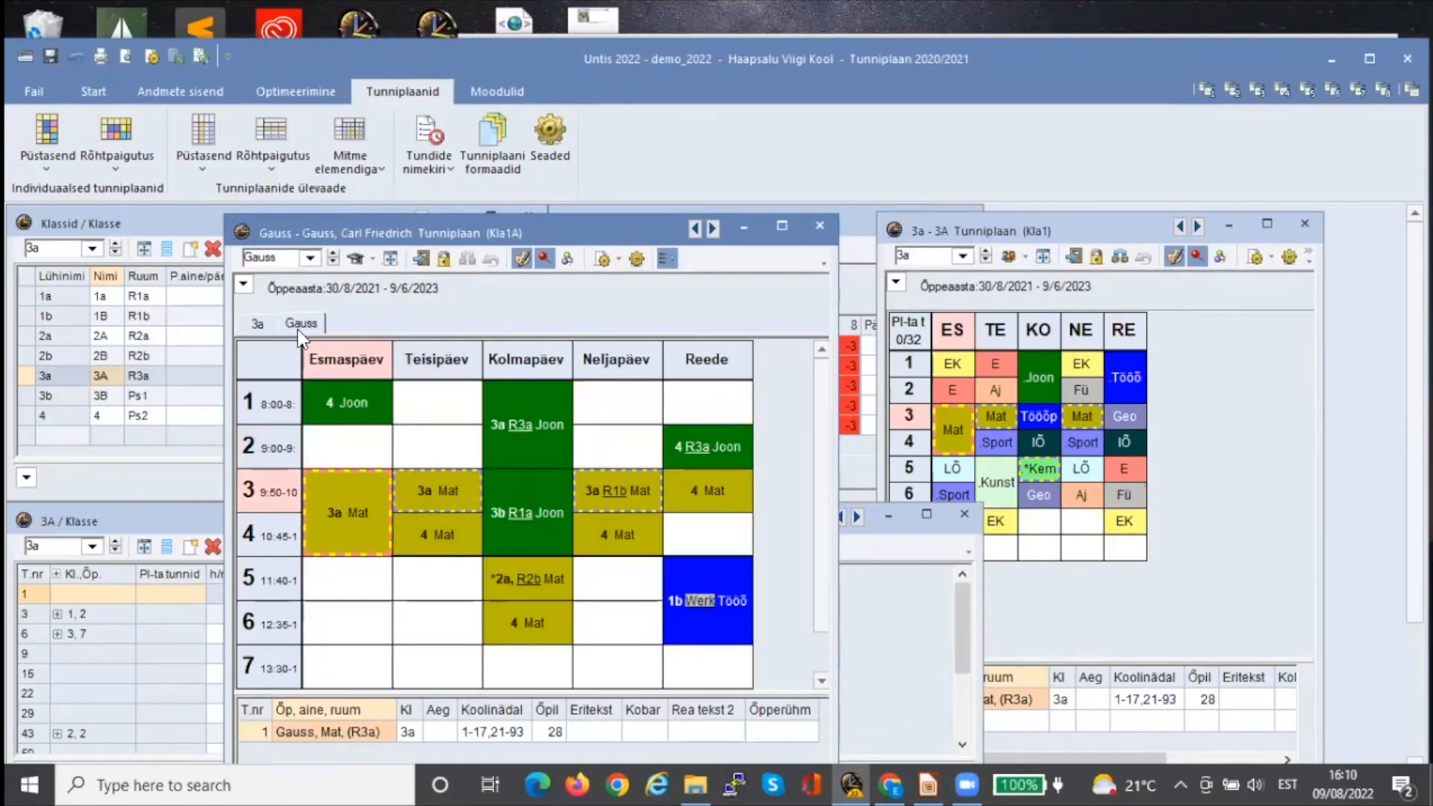
{"action": "left_click", "coordinate": [246, 327]}
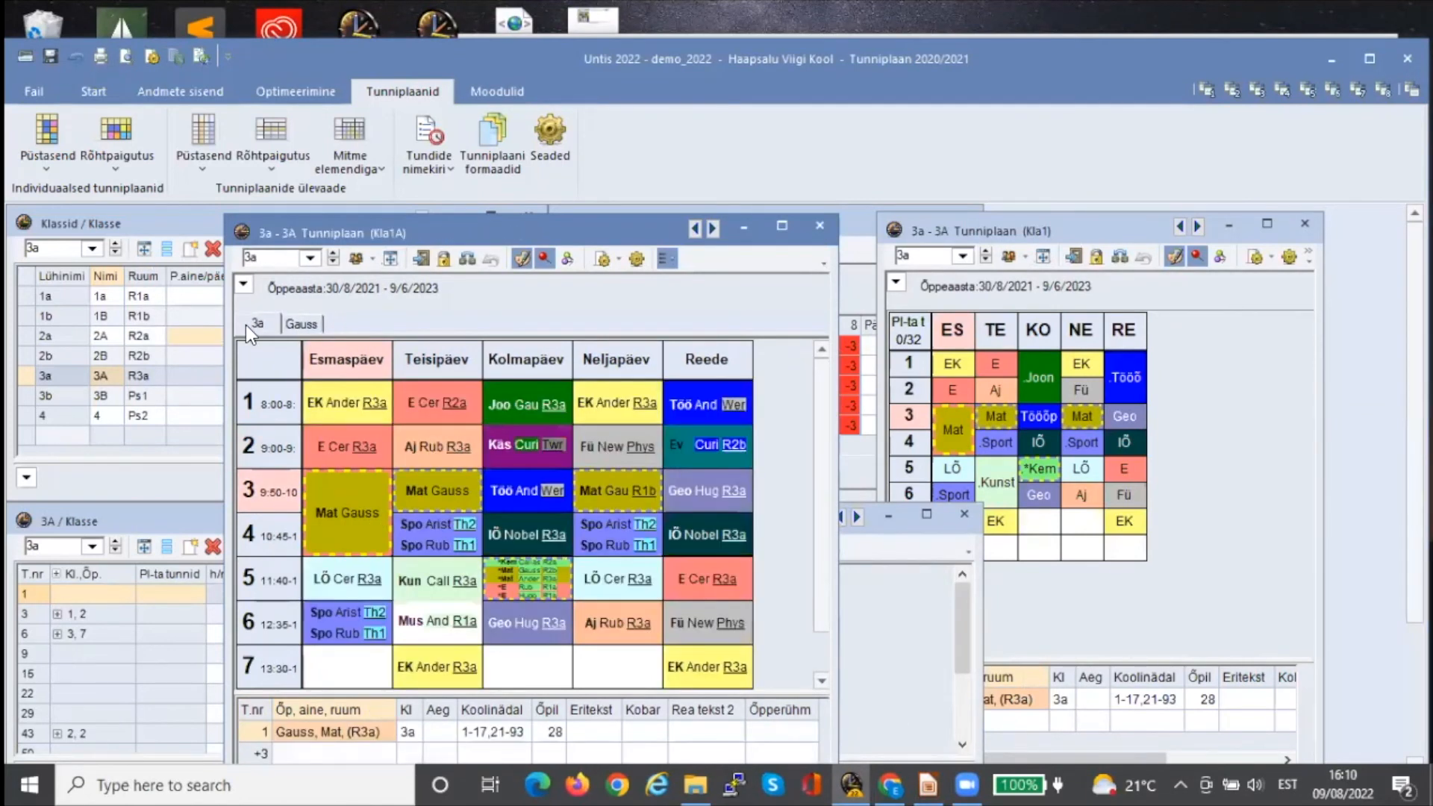
Select the Spo lesson in Thursday's fourth period and view the timetables of its participating classes, teachers and gym rooms
{"action": "left_click", "coordinate": [623, 547]}
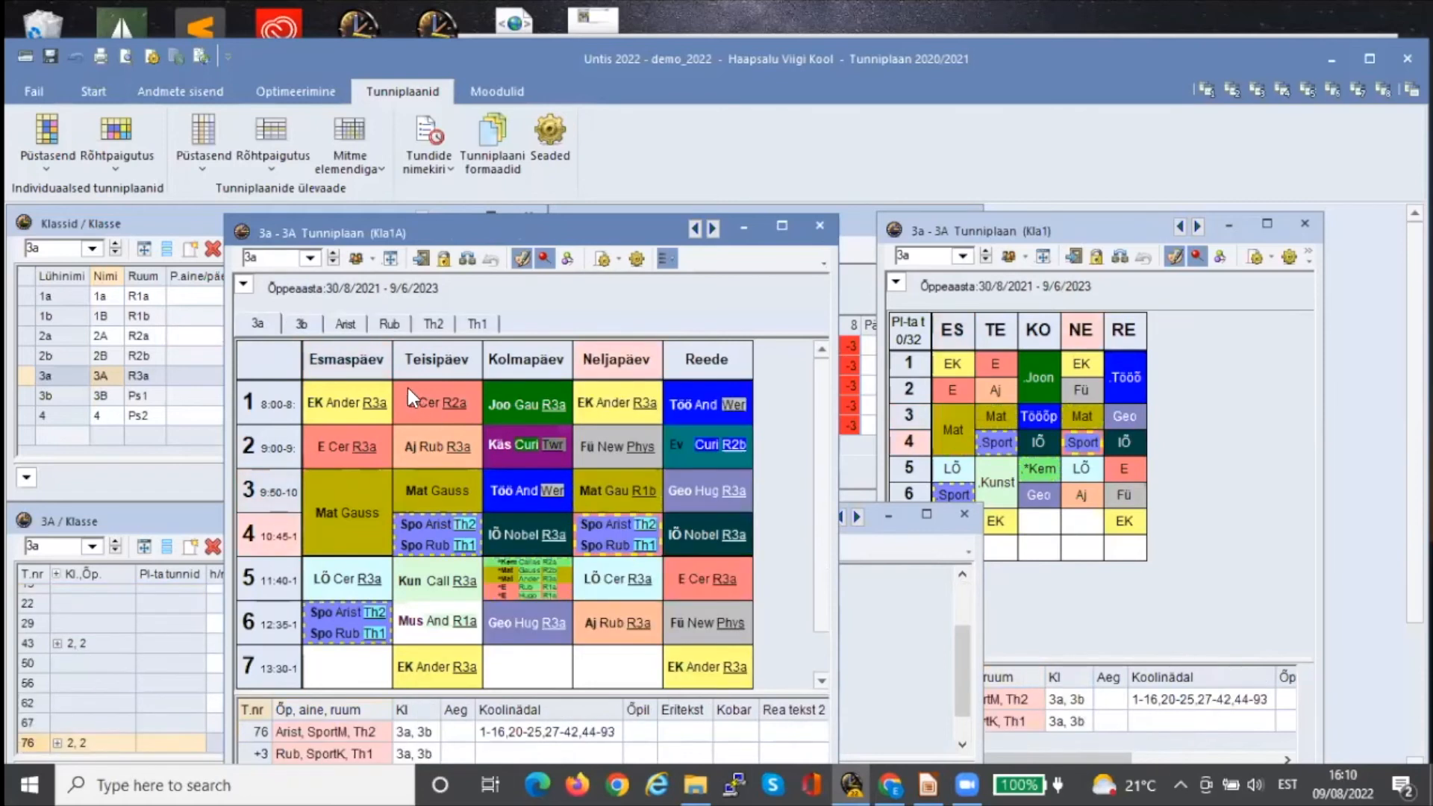
{"action": "left_click", "coordinate": [301, 324]}
{"action": "left_click", "coordinate": [272, 324]}
{"action": "left_click", "coordinate": [350, 329]}
{"action": "left_click", "coordinate": [391, 325]}
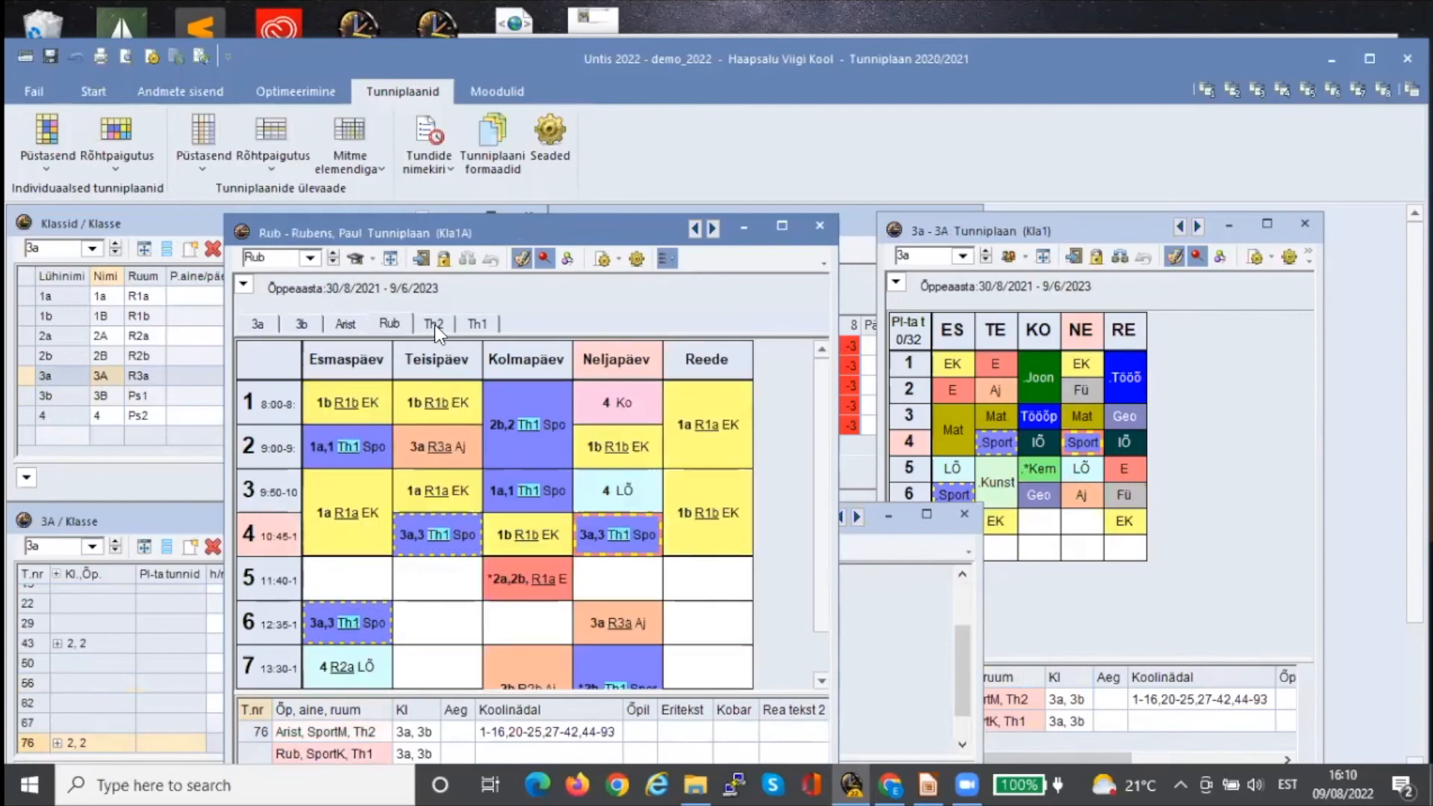
{"action": "left_click", "coordinate": [435, 324]}
{"action": "left_click", "coordinate": [477, 324]}
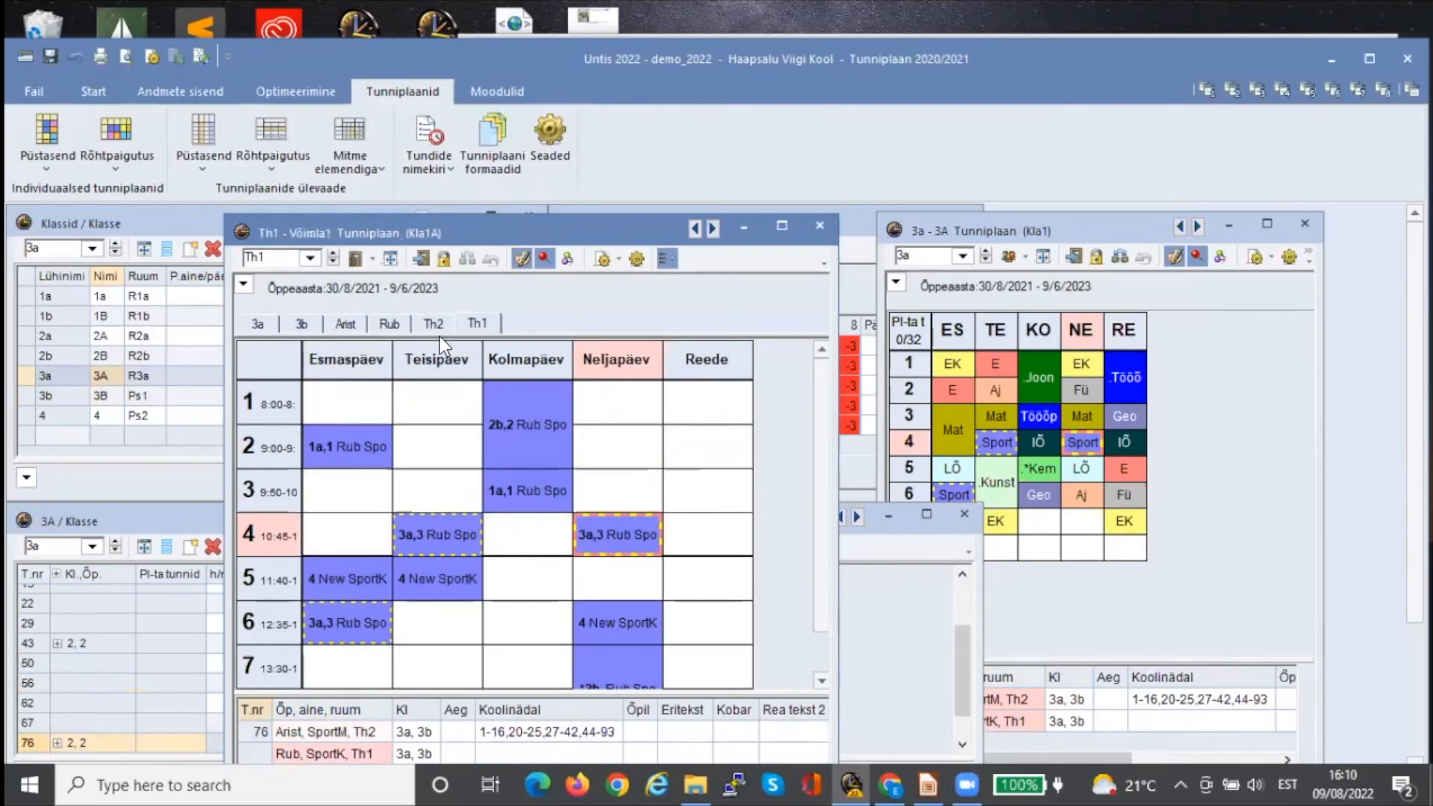
{"action": "left_click", "coordinate": [388, 329]}
{"action": "left_click", "coordinate": [340, 324]}
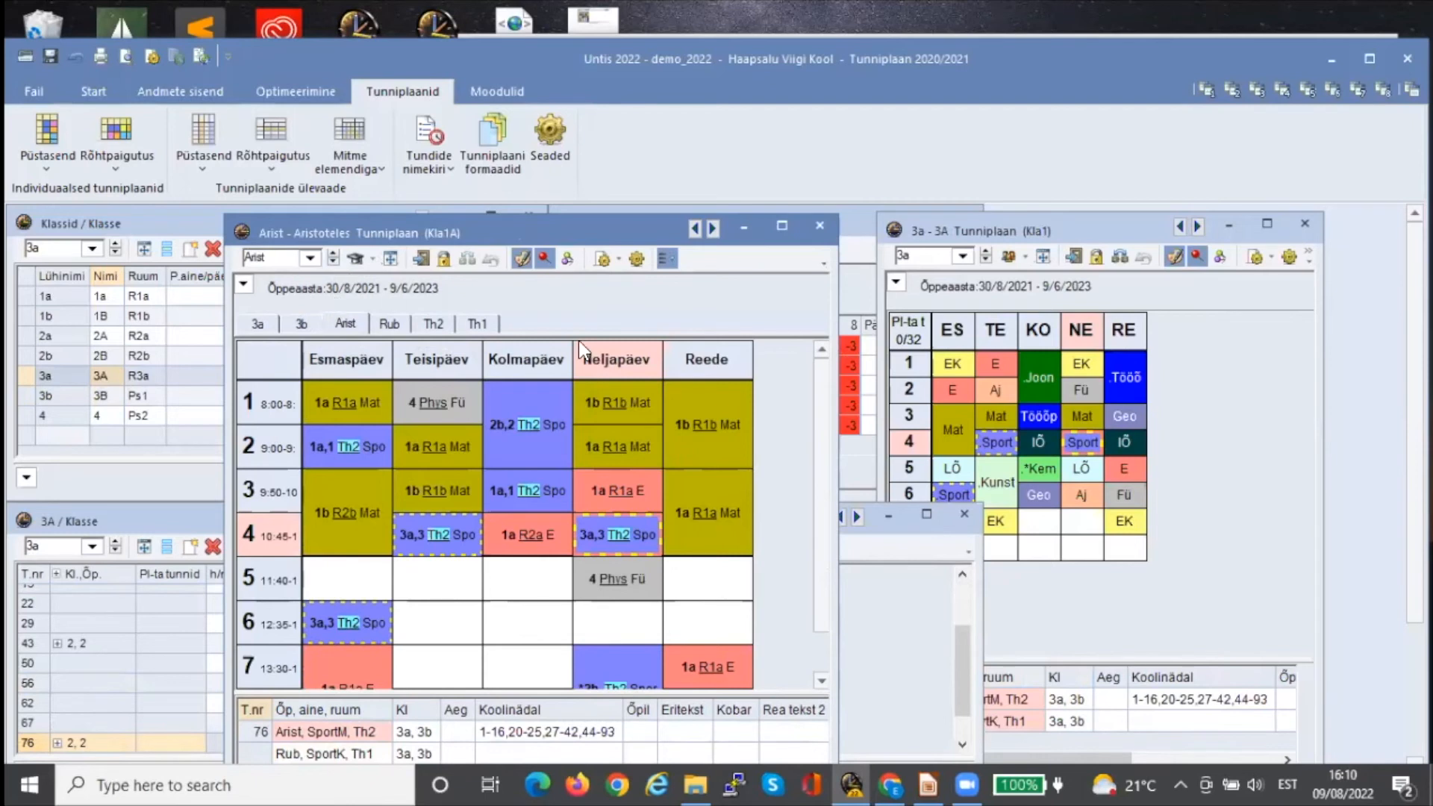
Turn off the participants' timetables in the Kla1A window and switch its element from class to teacher
{"action": "left_click", "coordinate": [666, 260]}
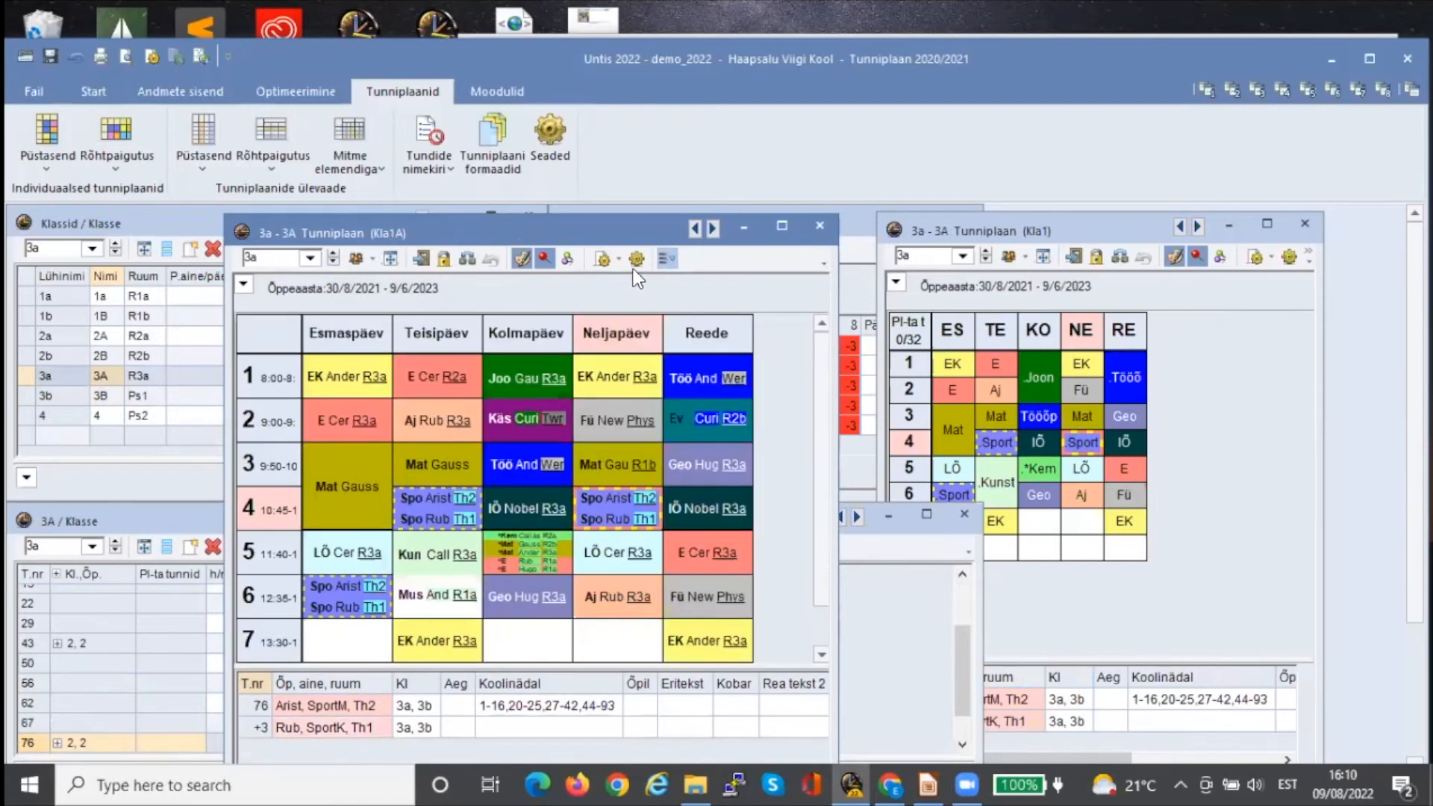
{"action": "left_click", "coordinate": [372, 256]}
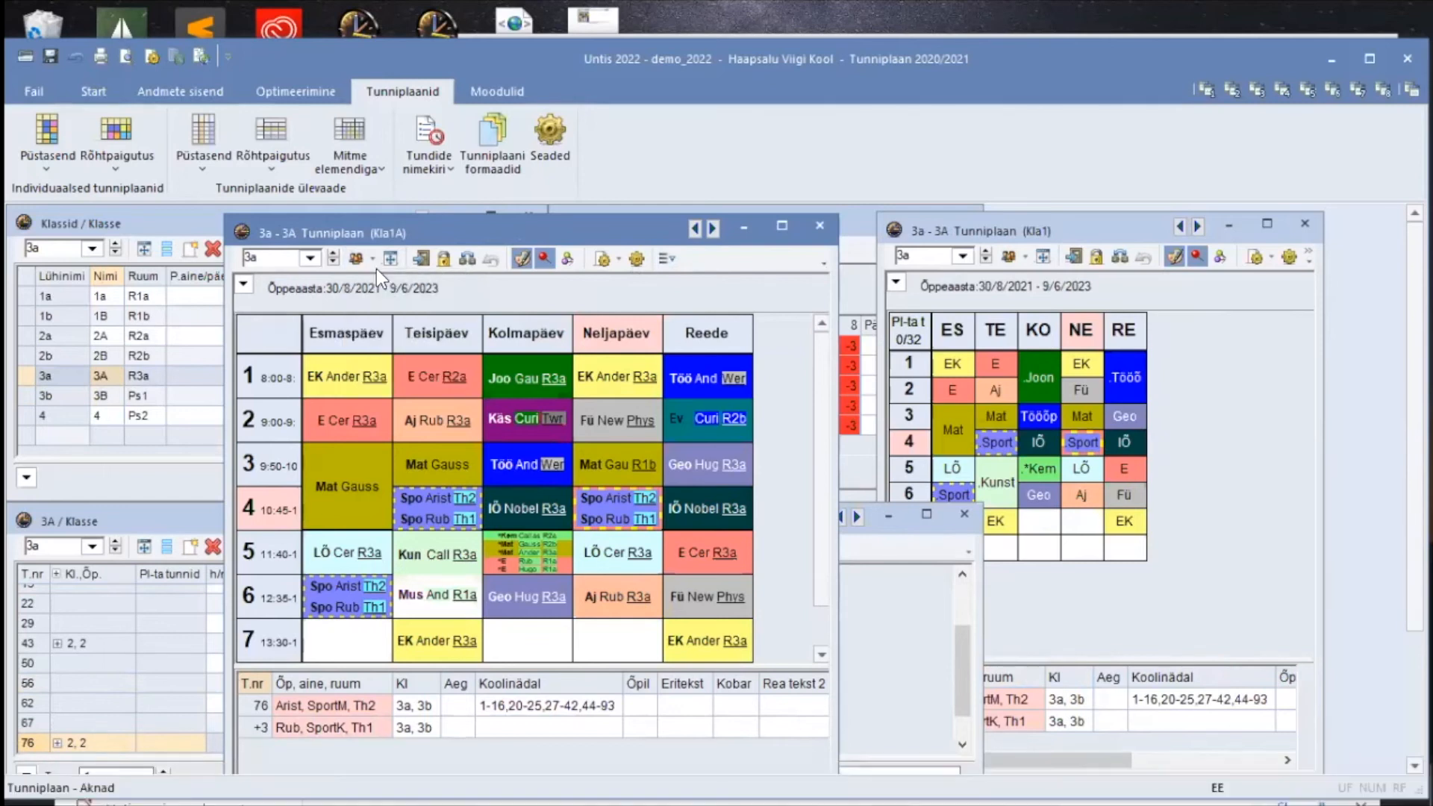
{"action": "left_click", "coordinate": [372, 254]}
{"action": "left_click", "coordinate": [367, 303]}
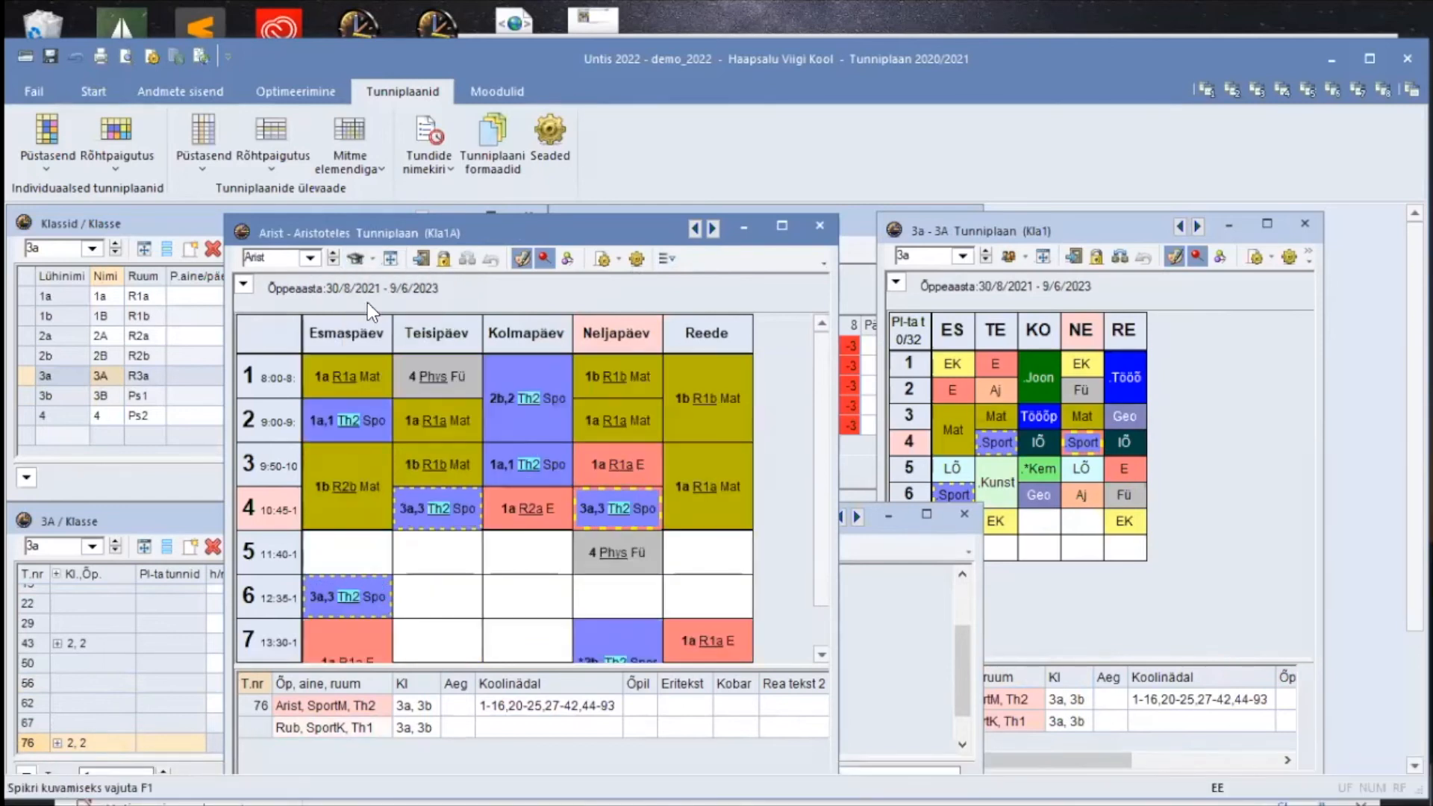
{"action": "left_click", "coordinate": [312, 260]}
{"action": "left_click", "coordinate": [311, 260]}
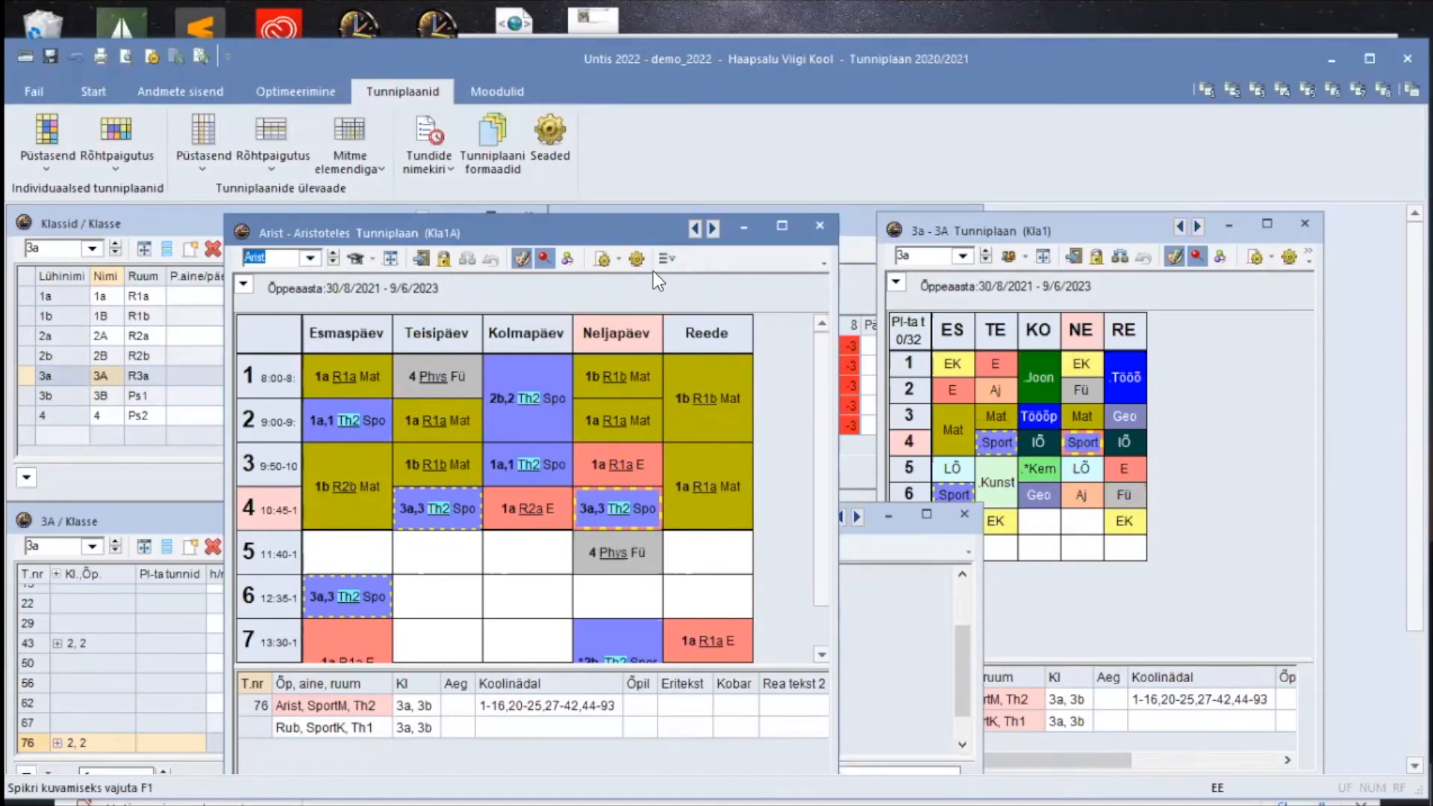
Minimise the Untis, File Explorer and browser windows to bring up the LibreOffice Impress presentation
{"action": "left_click_drag", "start_coordinate": [1415, 485], "coordinate": [1416, 608]}
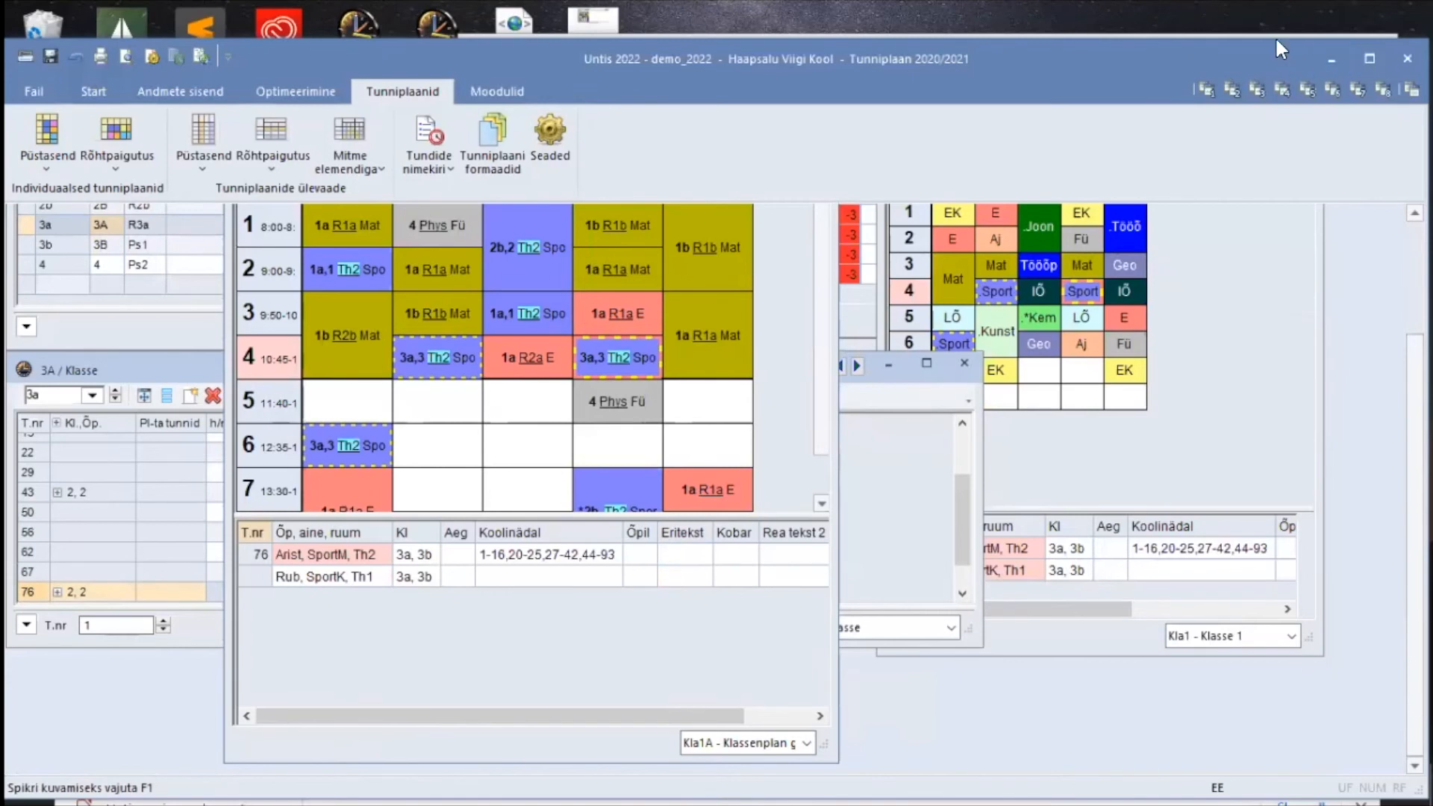
{"action": "mouse_move", "coordinate": [1271, 33]}
{"action": "left_mouse_down"}
{"action": "mouse_move", "coordinate": [1272, 66]}
{"action": "mouse_move", "coordinate": [1247, 19]}
{"action": "left_mouse_up"}
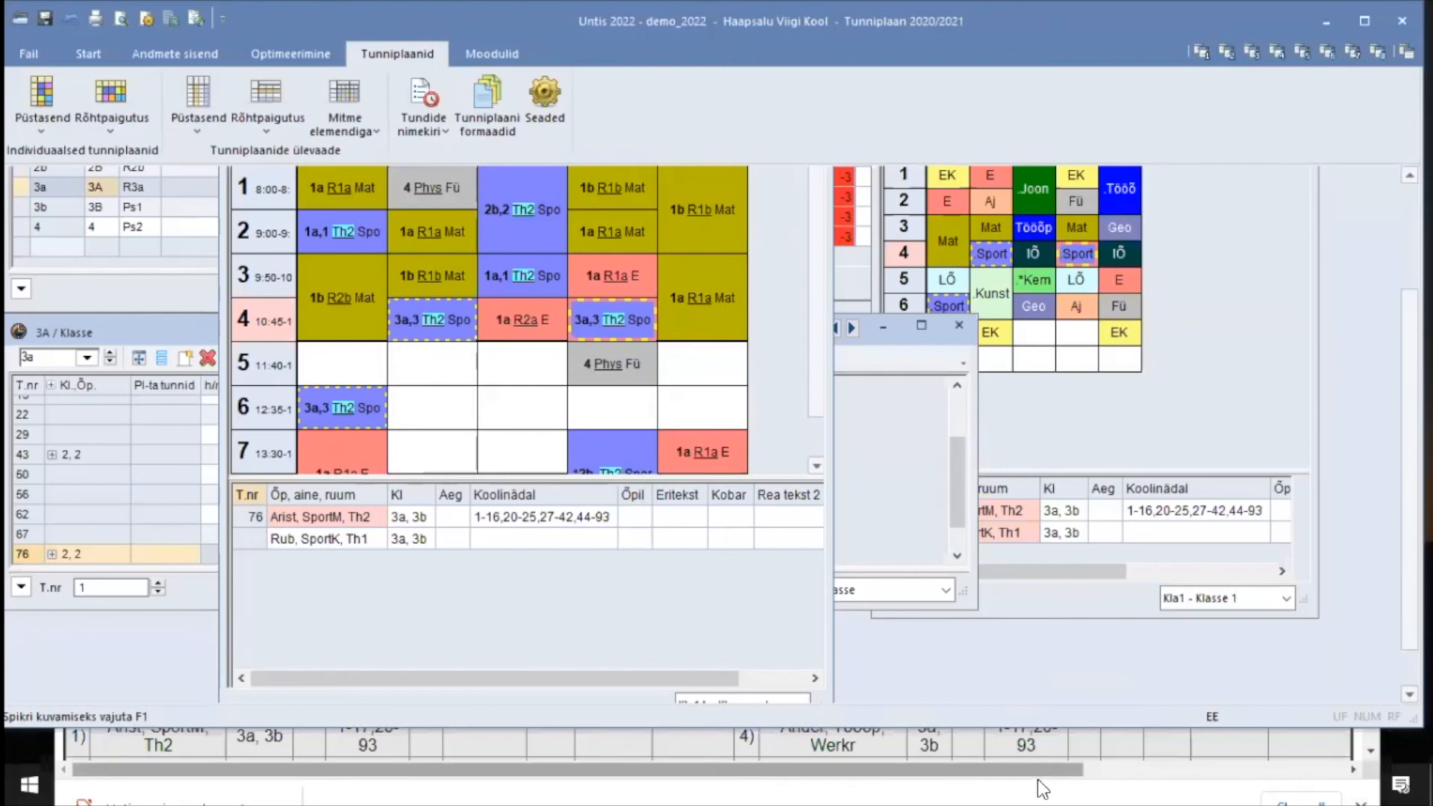
{"action": "left_click", "coordinate": [626, 739]}
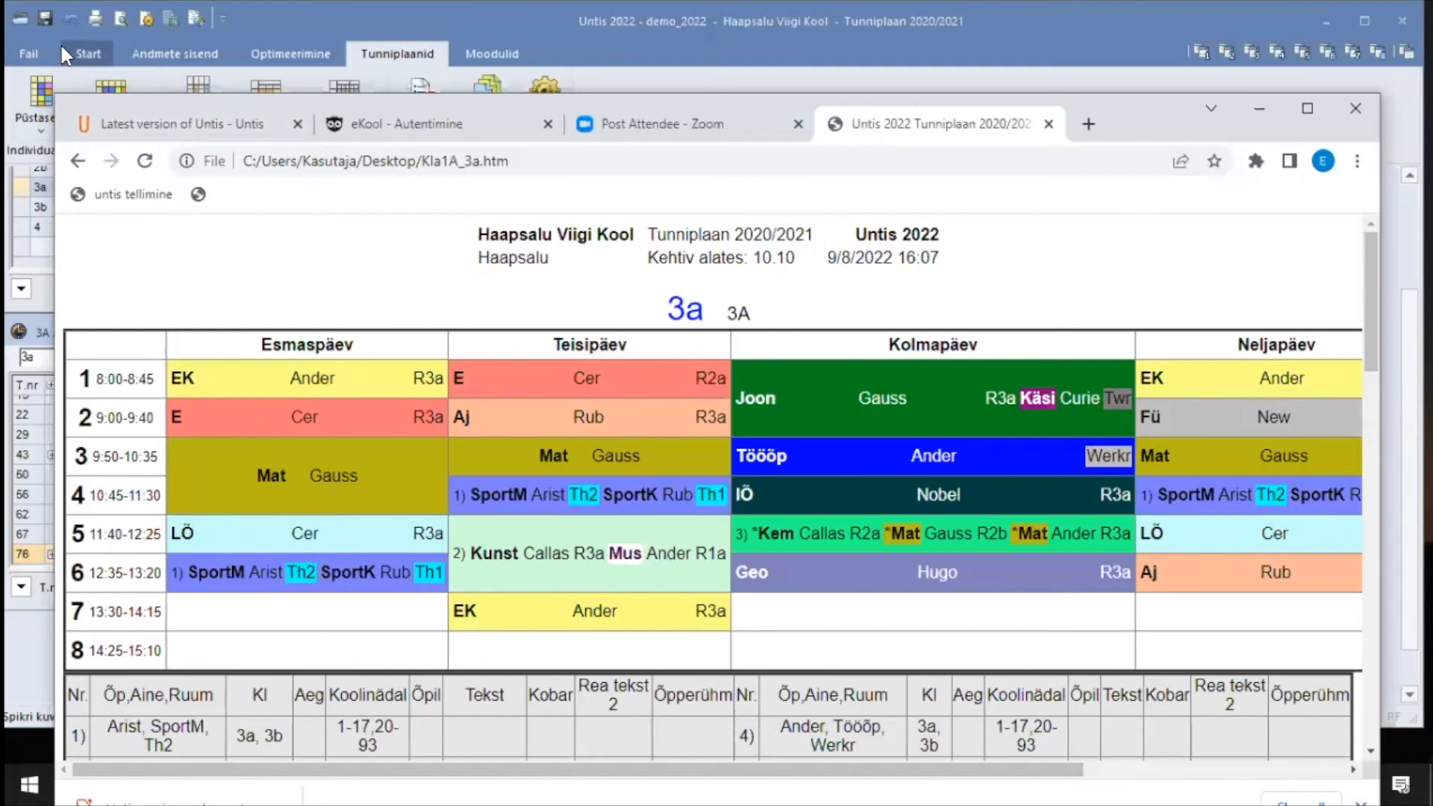
{"action": "left_click", "coordinate": [24, 637]}
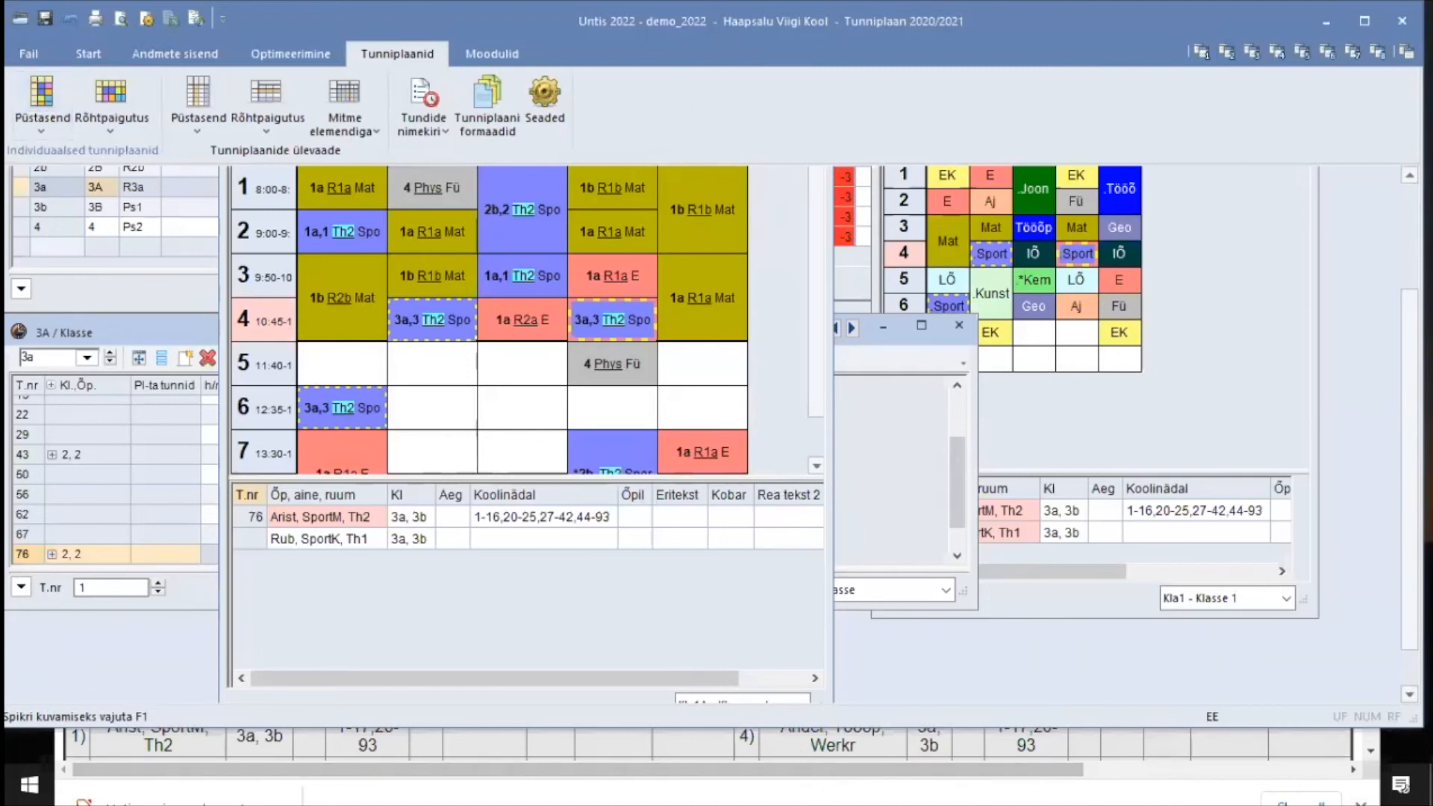
{"action": "left_click", "coordinate": [1326, 21]}
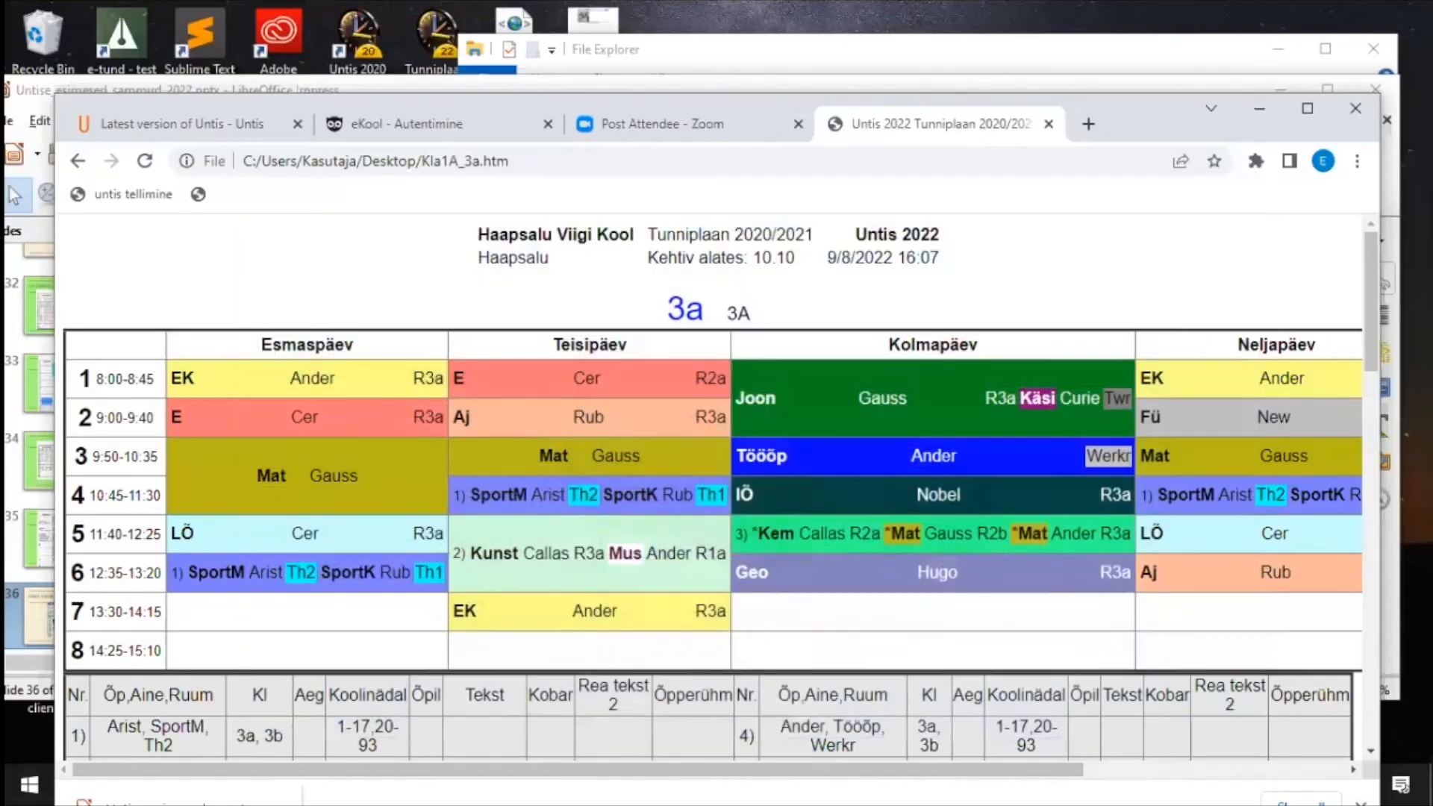
{"action": "left_click", "coordinate": [1272, 50]}
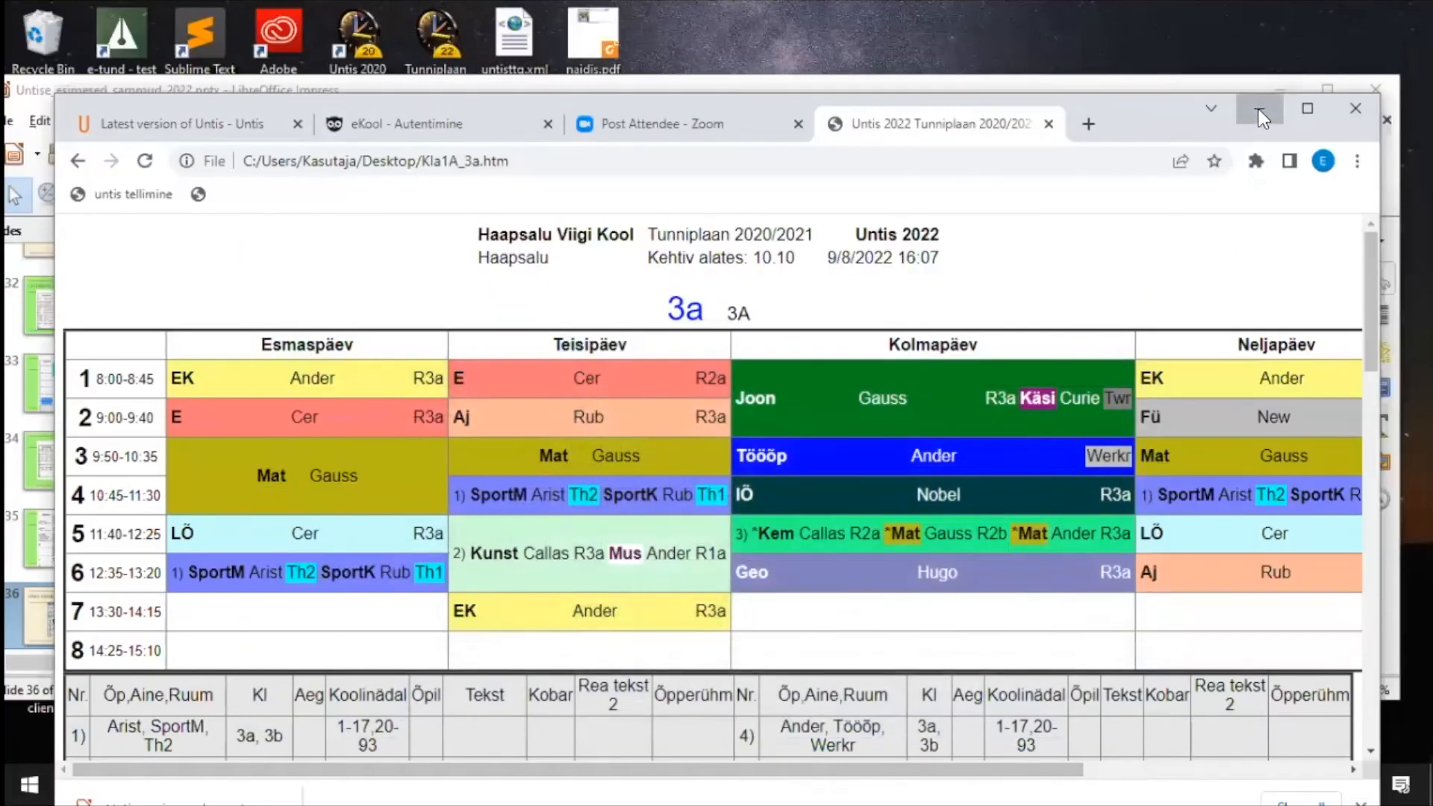
{"action": "left_click", "coordinate": [1258, 110]}
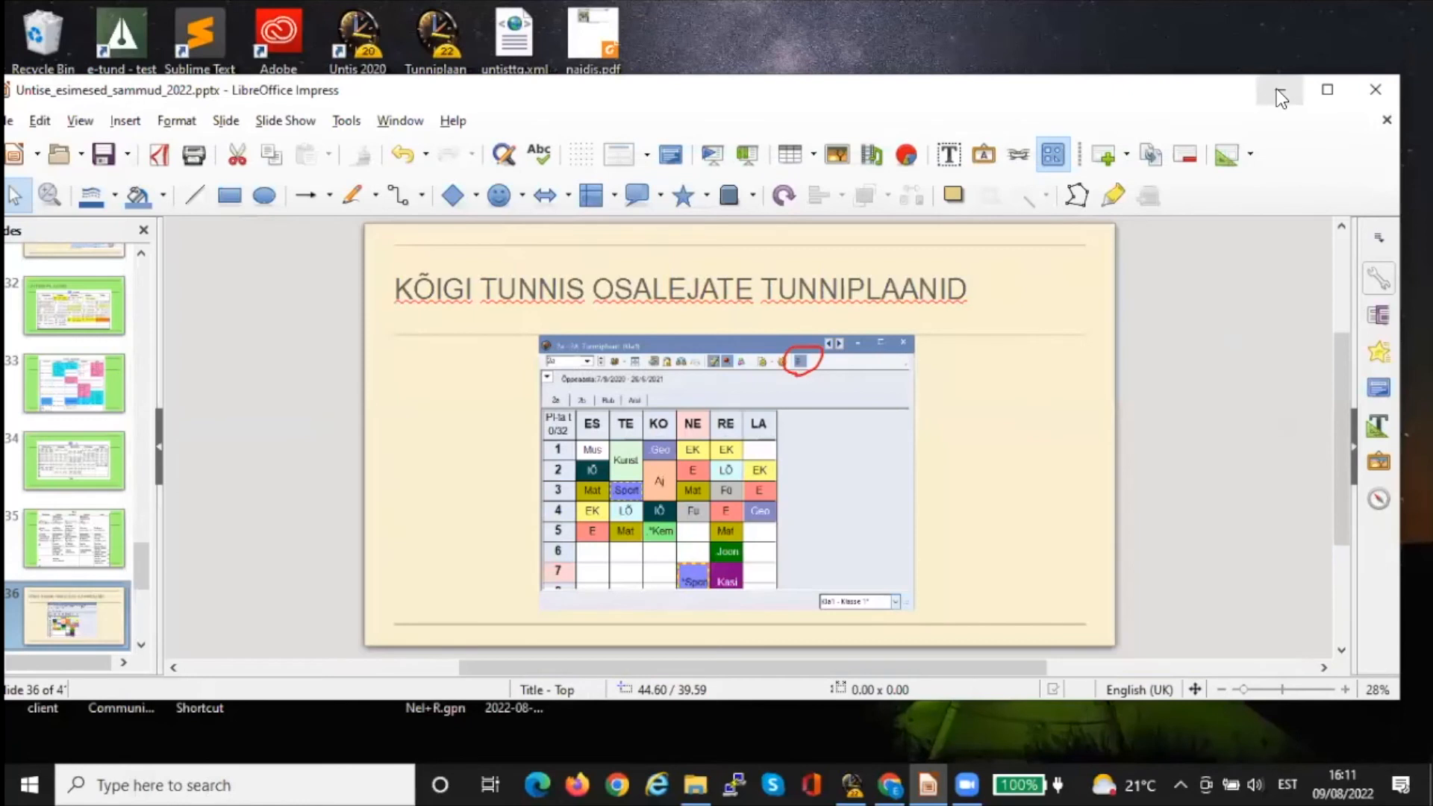
Present from the current slide and advance past Vaheta tunniplaani elementi and Tunniplaani avaldamine to Litsentsid
{"action": "left_click", "coordinate": [318, 123]}
{"action": "left_click", "coordinate": [312, 177]}
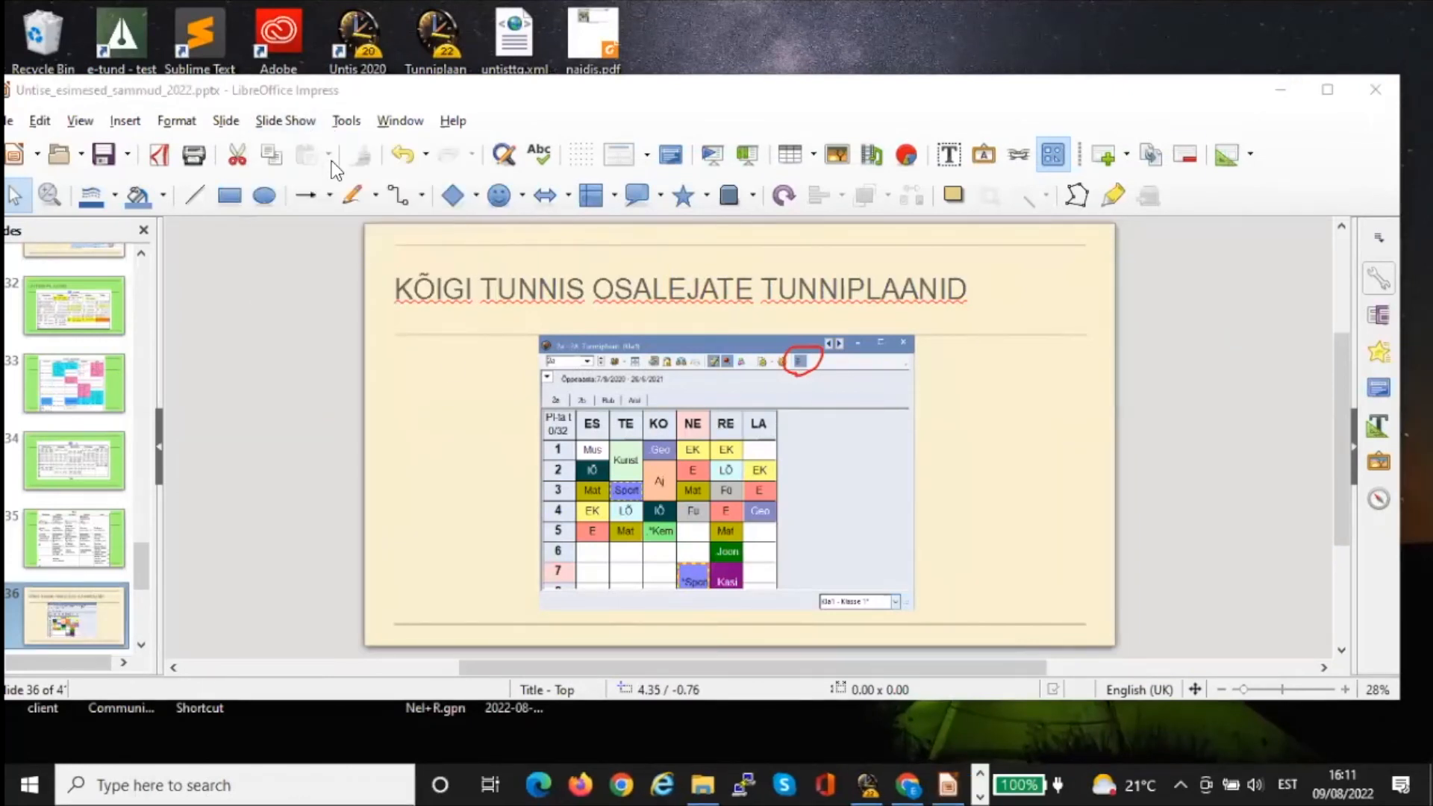
{"action": "left_click", "coordinate": [392, 217]}
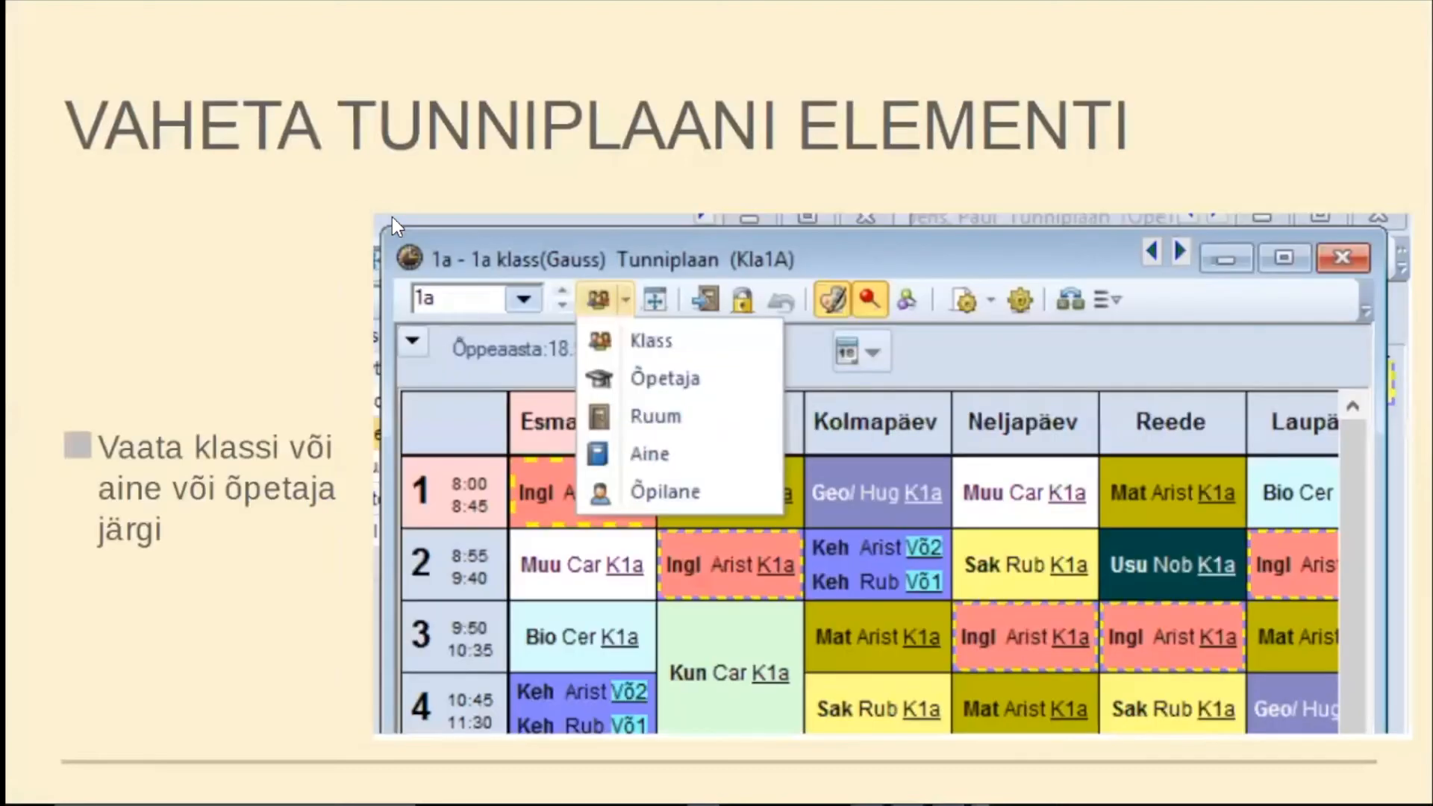
{"action": "left_click", "coordinate": [392, 217]}
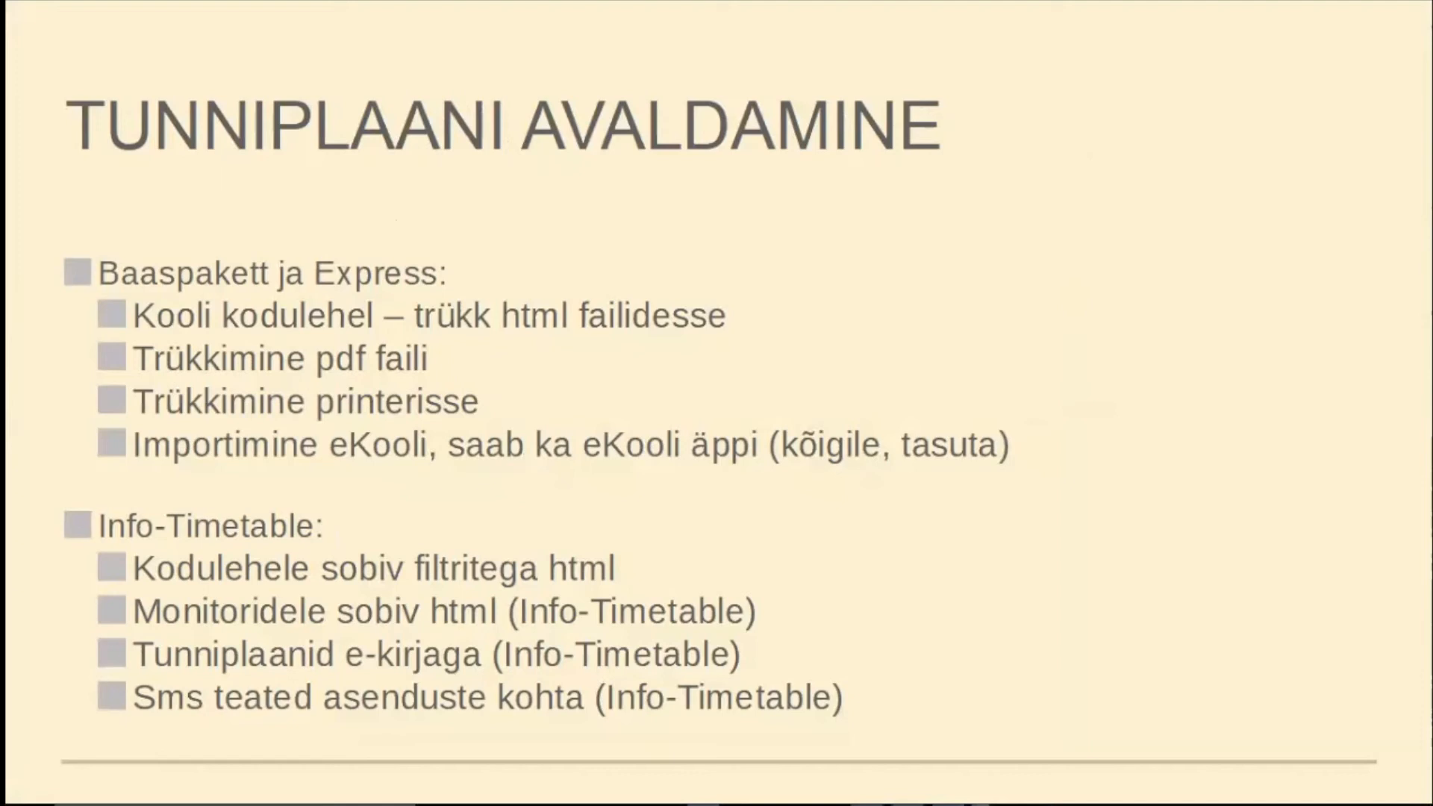
{"action": "key", "text": "Right"}
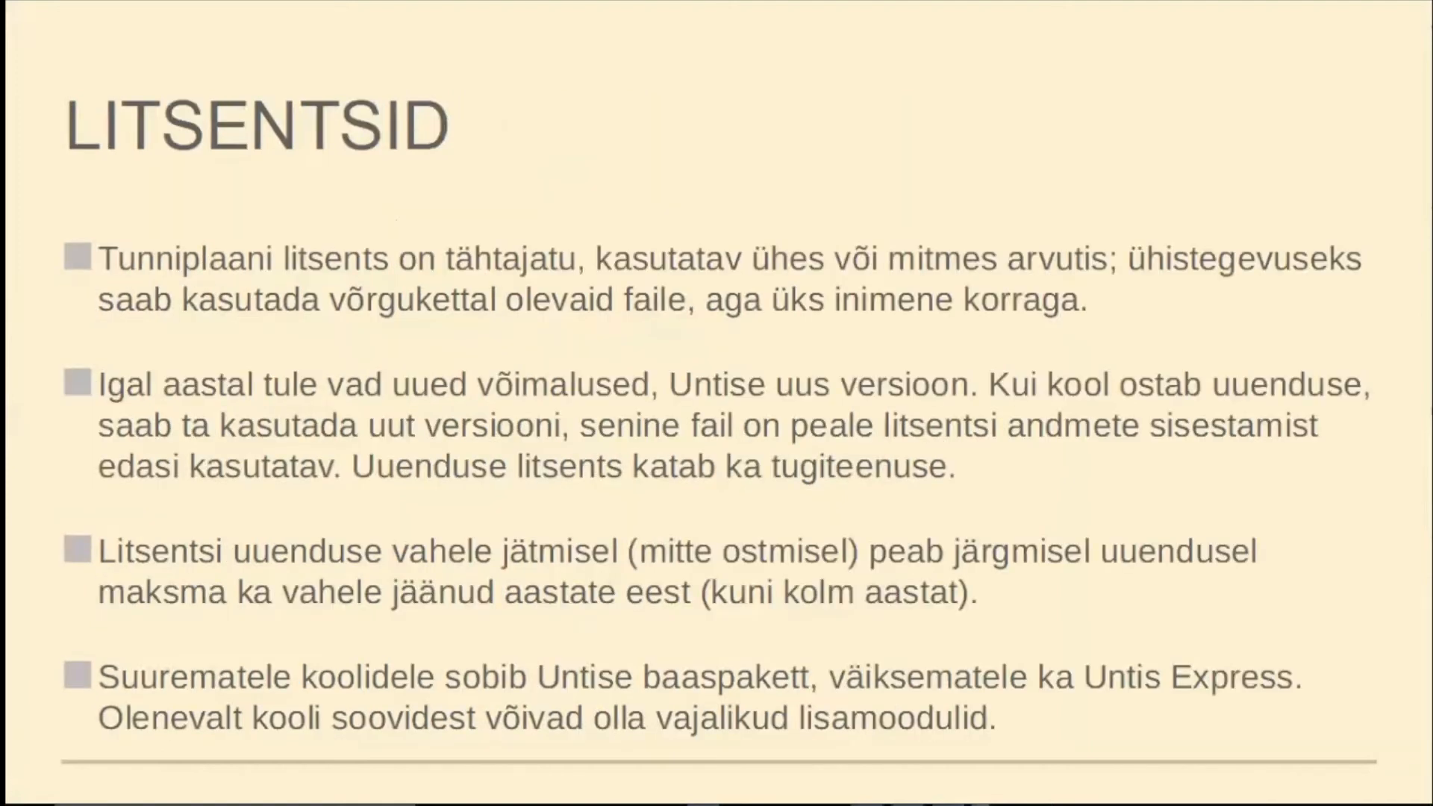
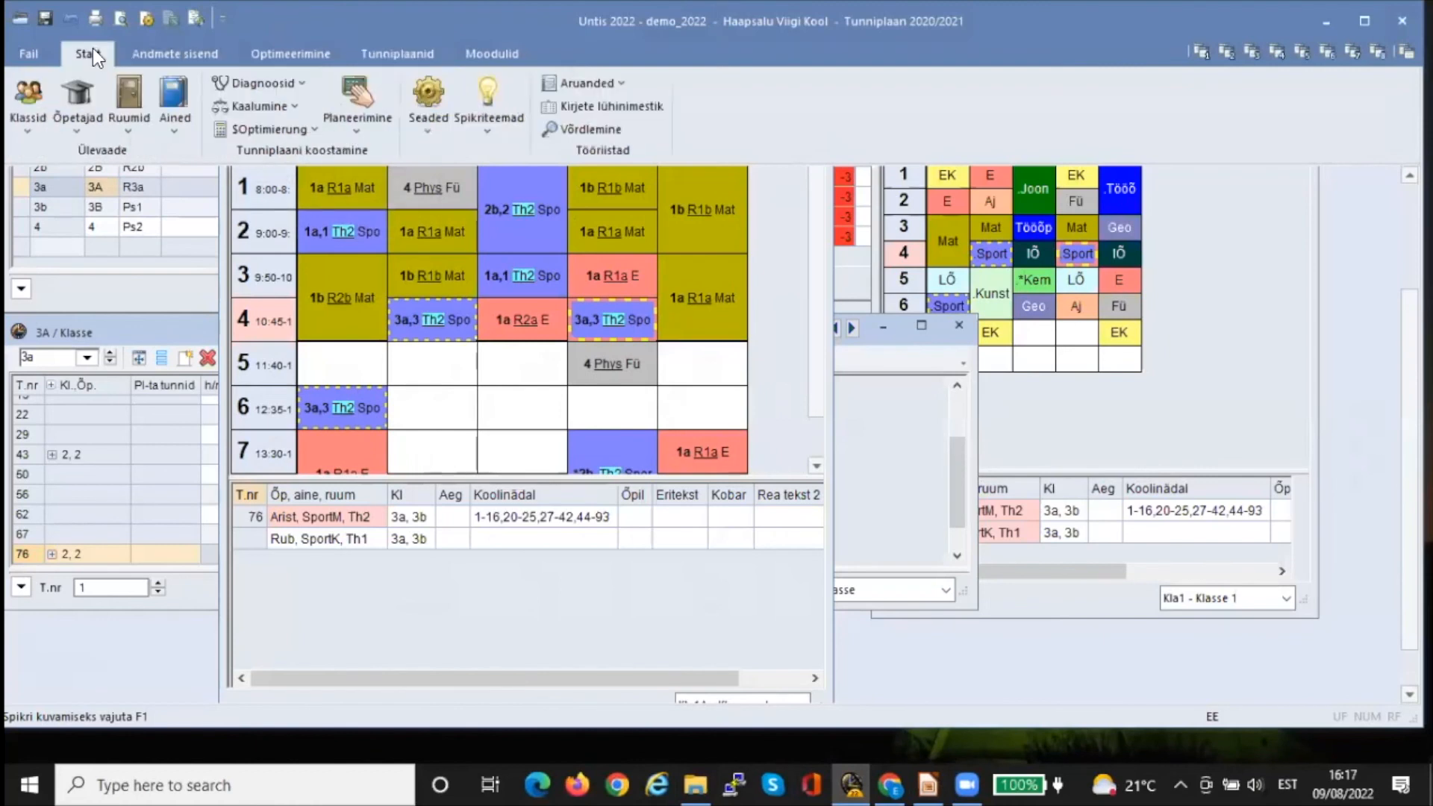
Switch Untis to Express mode and open the Nõustaja data-entry assistant
{"action": "left_click", "coordinate": [431, 120]}
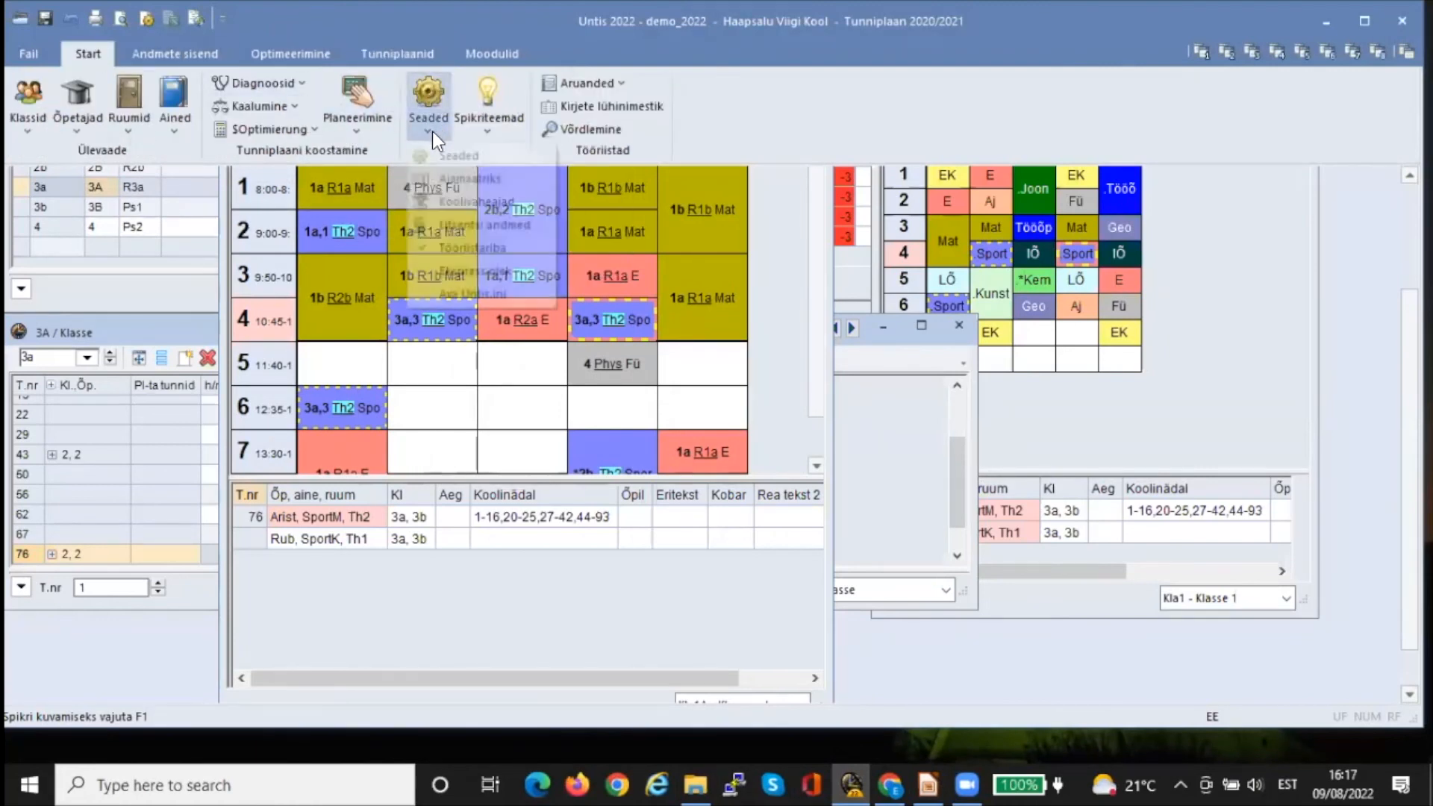
{"action": "left_click", "coordinate": [467, 271]}
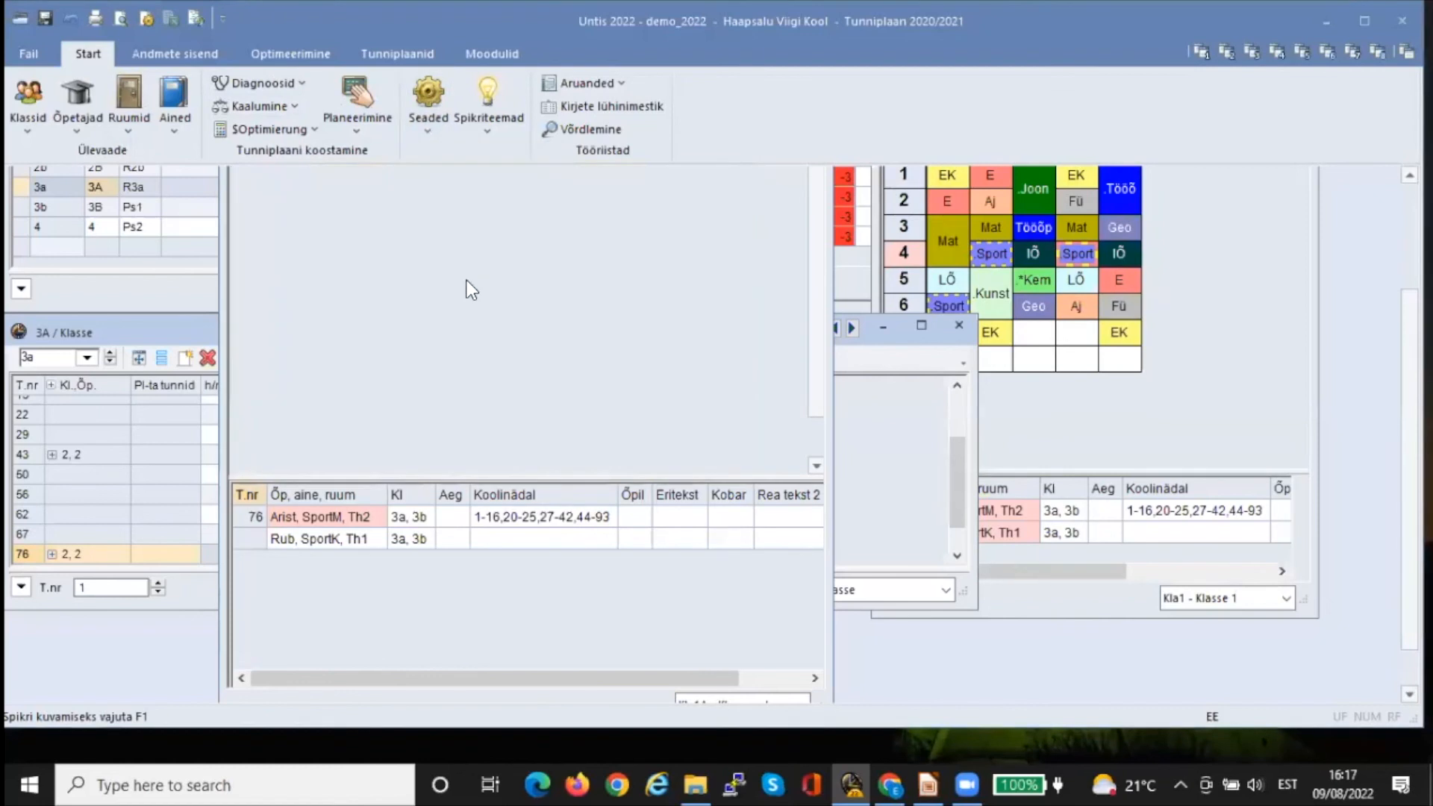
{"action": "left_click", "coordinate": [639, 423]}
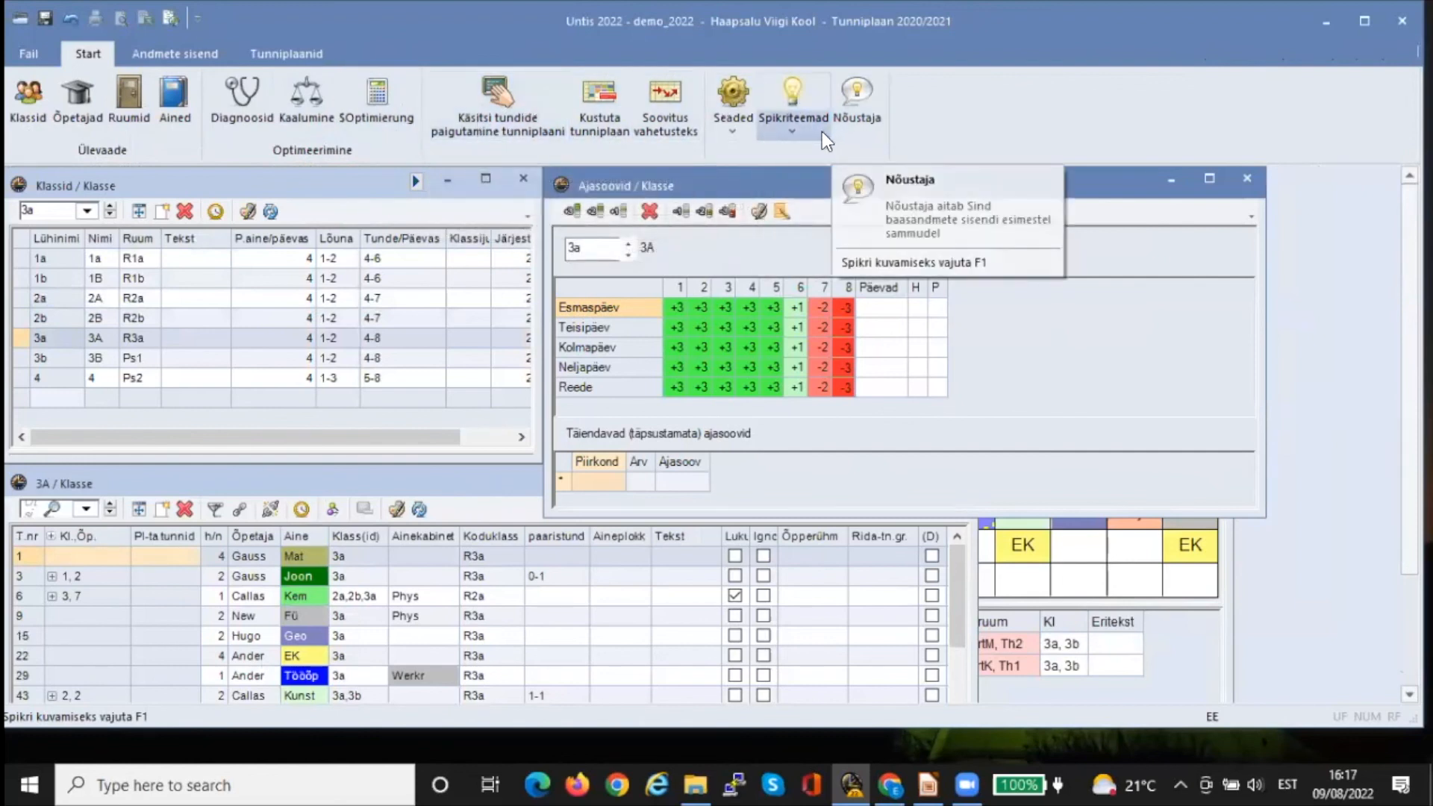
{"action": "left_click", "coordinate": [842, 100]}
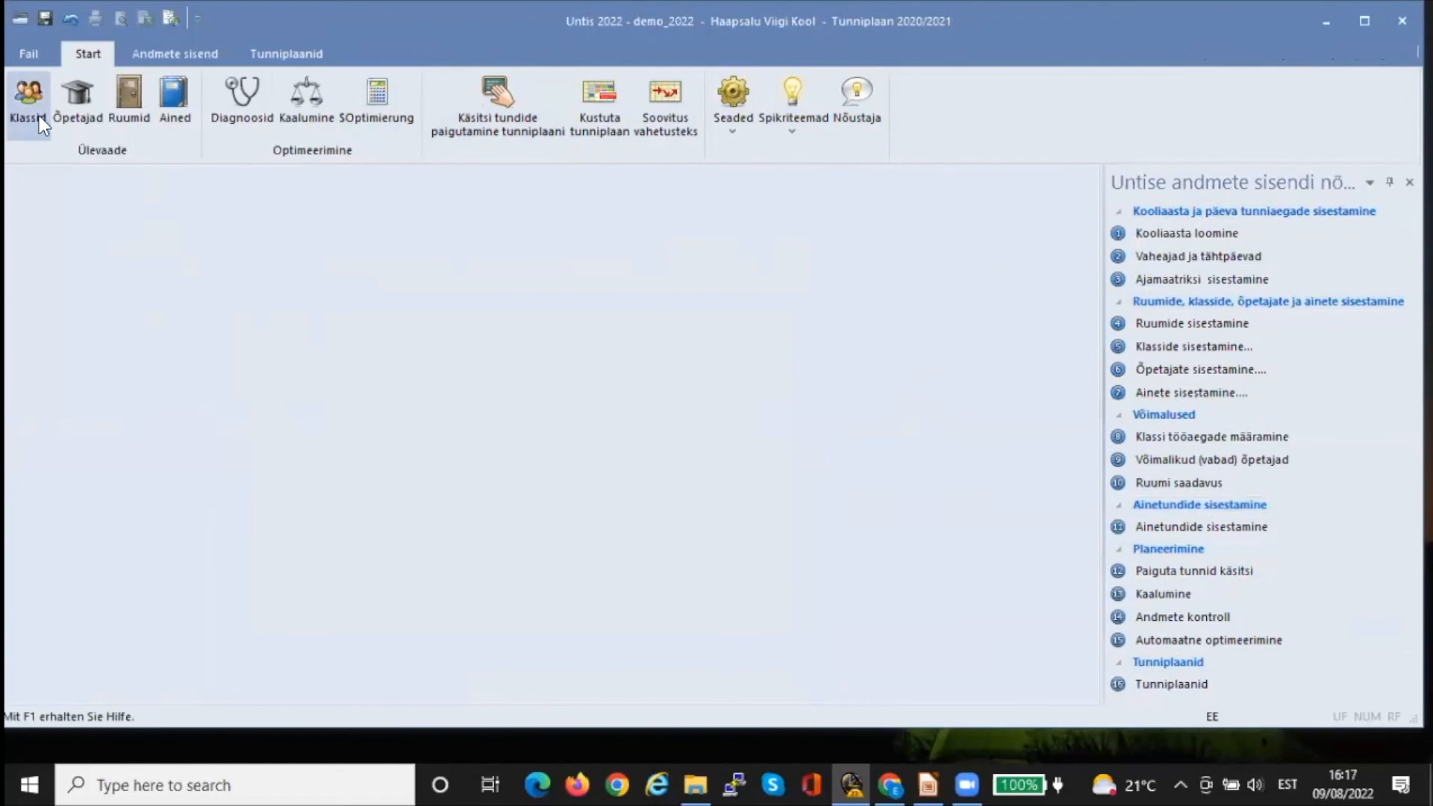
Open the classes overview and look through the further columns of the Klassid table
{"action": "left_click", "coordinate": [33, 88]}
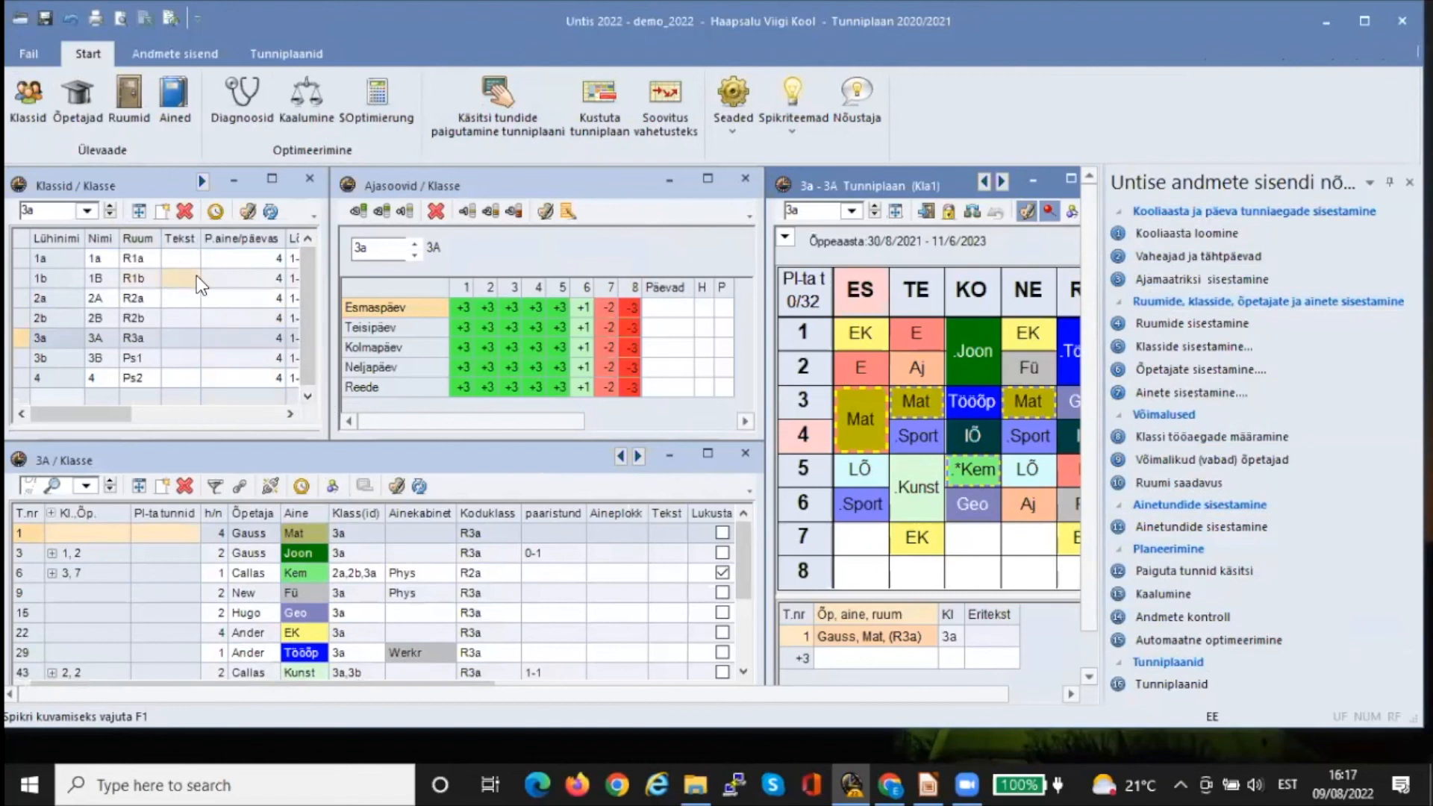
{"action": "left_click", "coordinate": [286, 414]}
{"action": "left_click", "coordinate": [285, 414]}
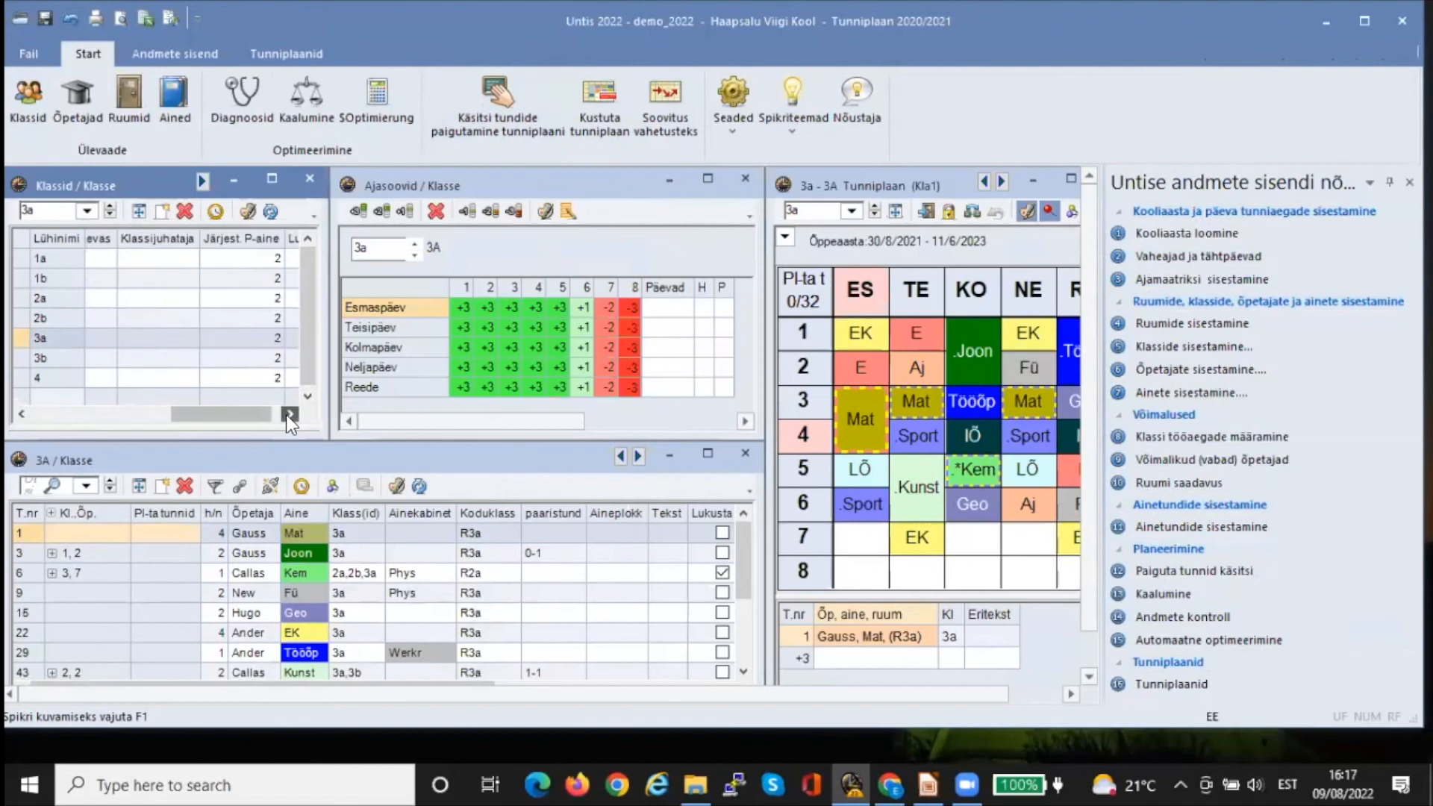
{"action": "left_click", "coordinate": [286, 414]}
{"action": "left_click_drag", "start_coordinate": [252, 412], "coordinate": [105, 403]}
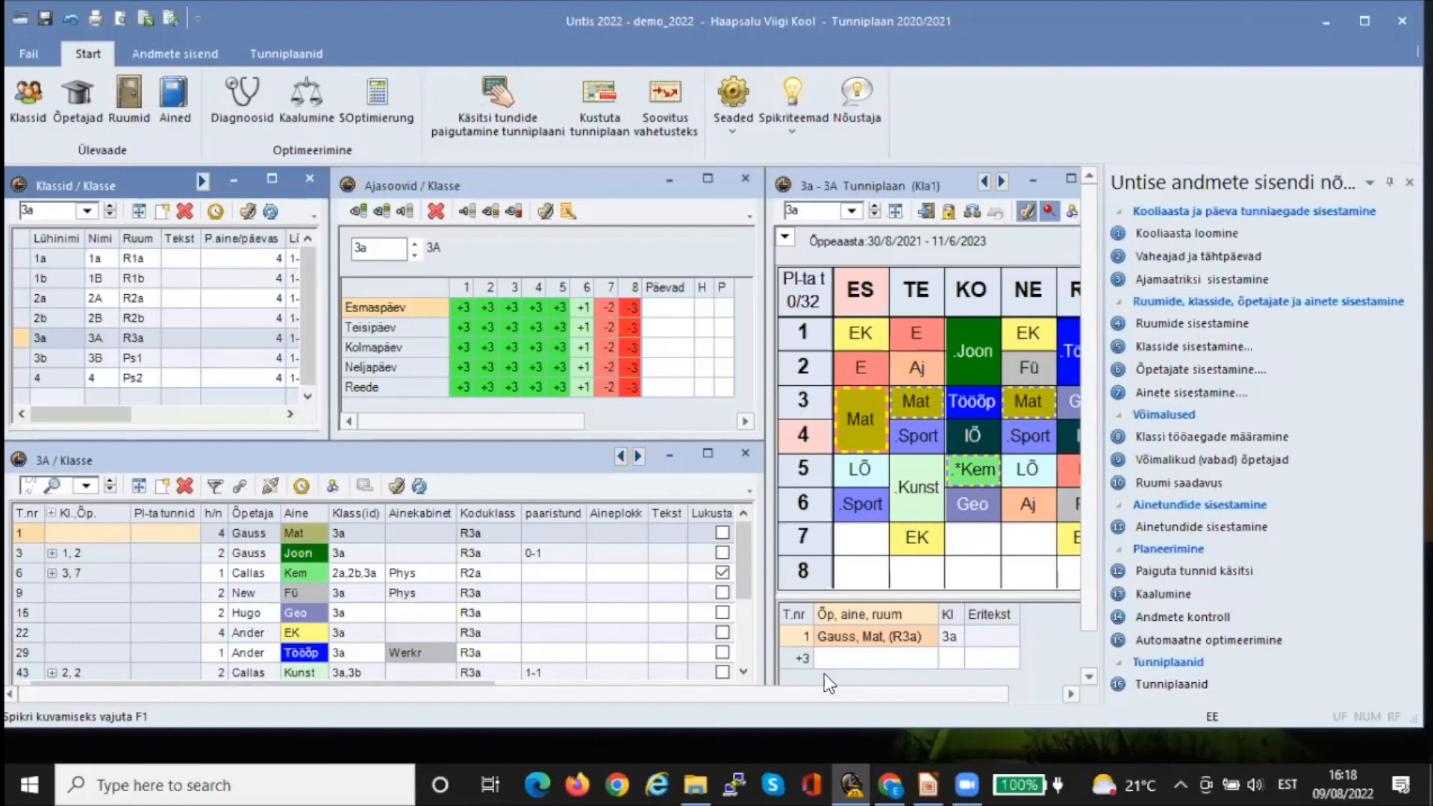
Switch to LibreOffice Impress, present the licence price slide from the current slide, and end the slide show
{"action": "left_click", "coordinate": [928, 784]}
{"action": "left_click", "coordinate": [288, 120]}
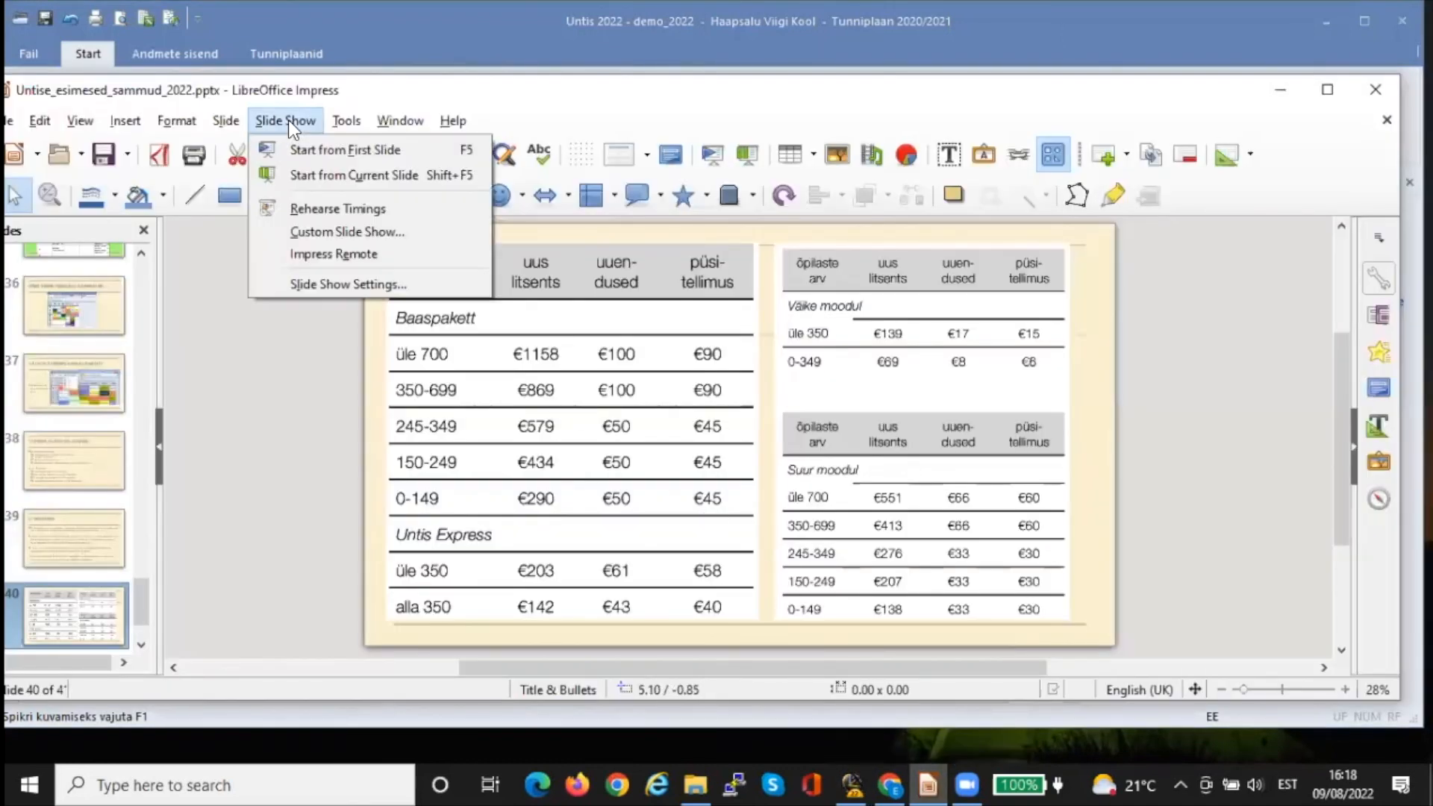
{"action": "left_click", "coordinate": [314, 176]}
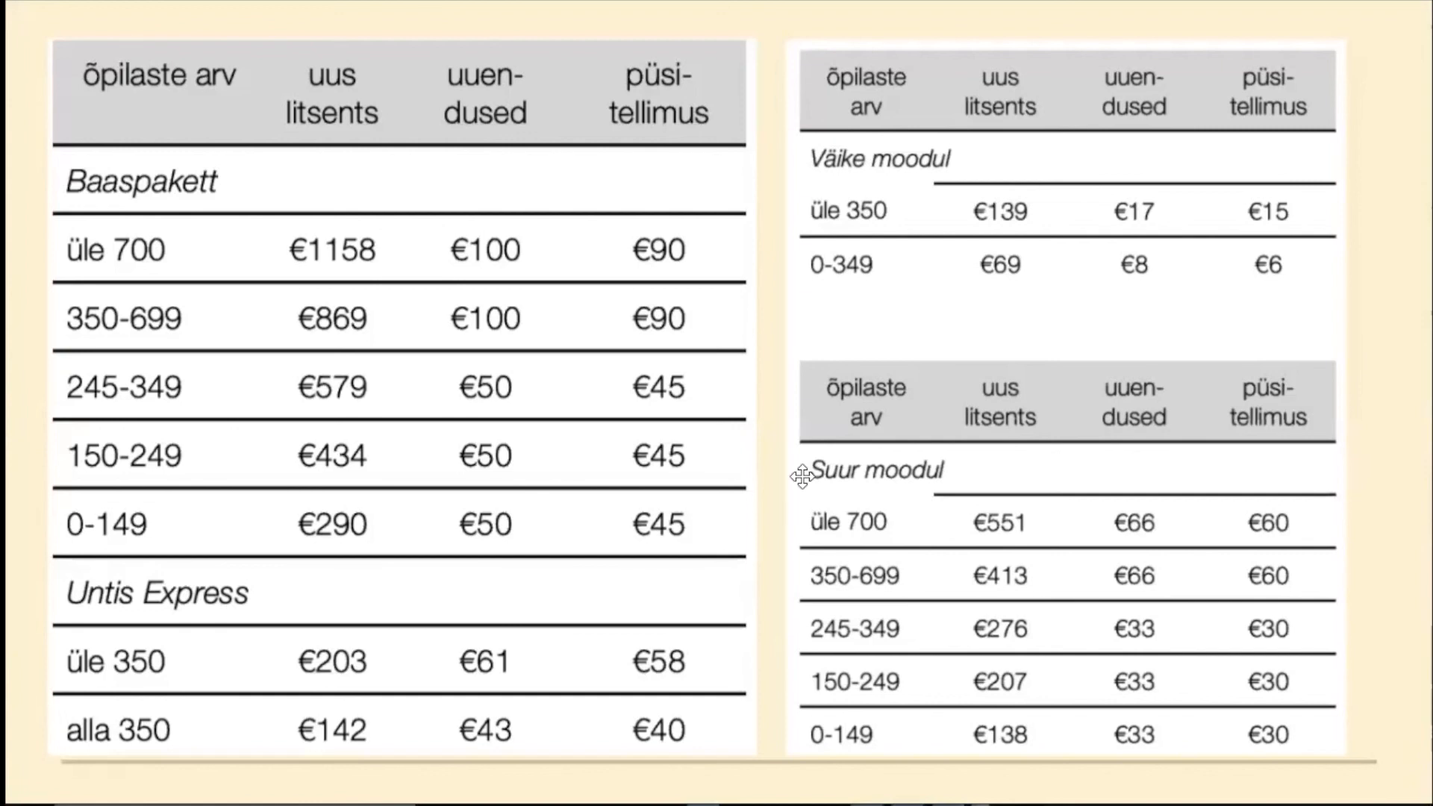
{"action": "key", "text": "Escape"}
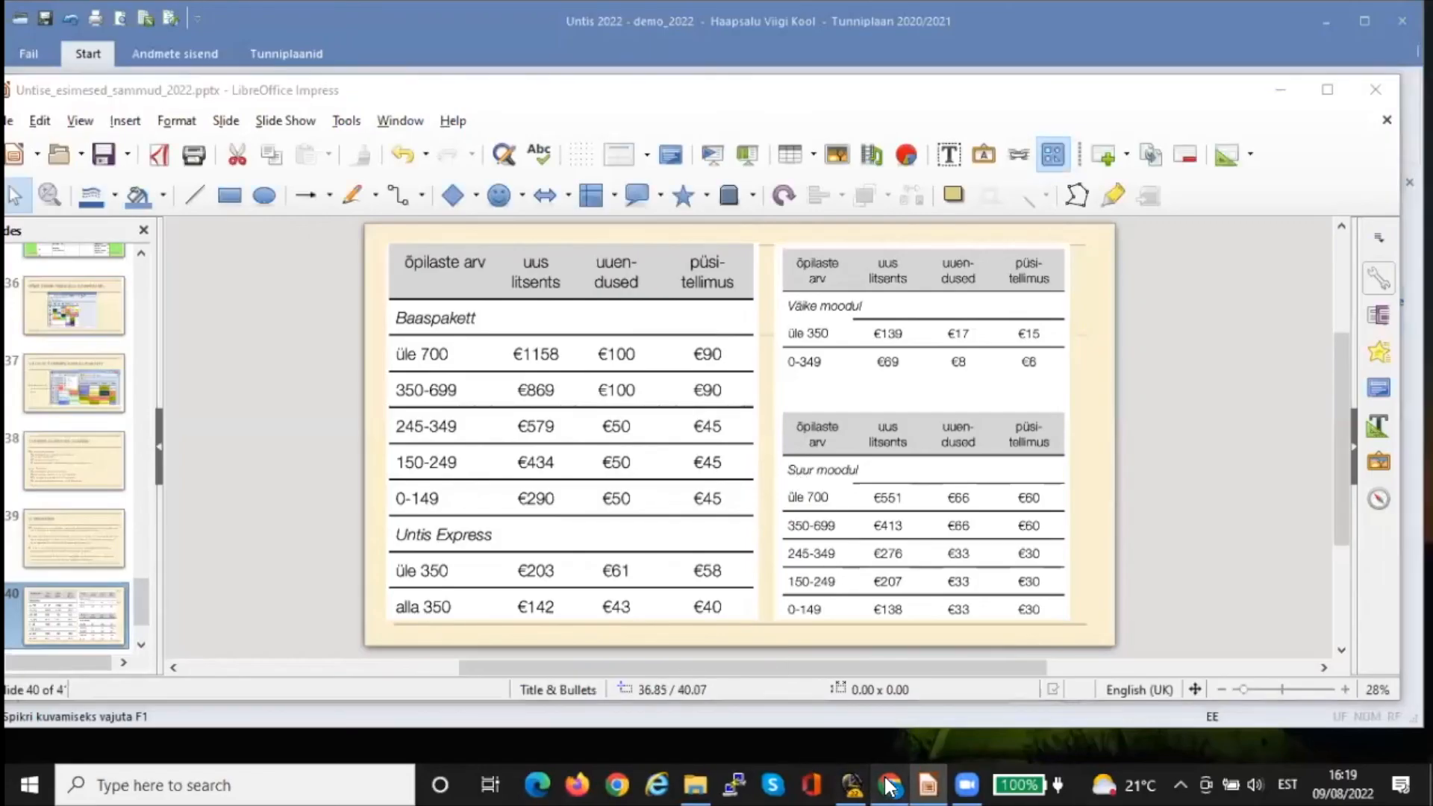
Switch to Chrome and open the help.ekool.eu help centre in place of the exported timetable page
{"action": "left_click", "coordinate": [889, 785]}
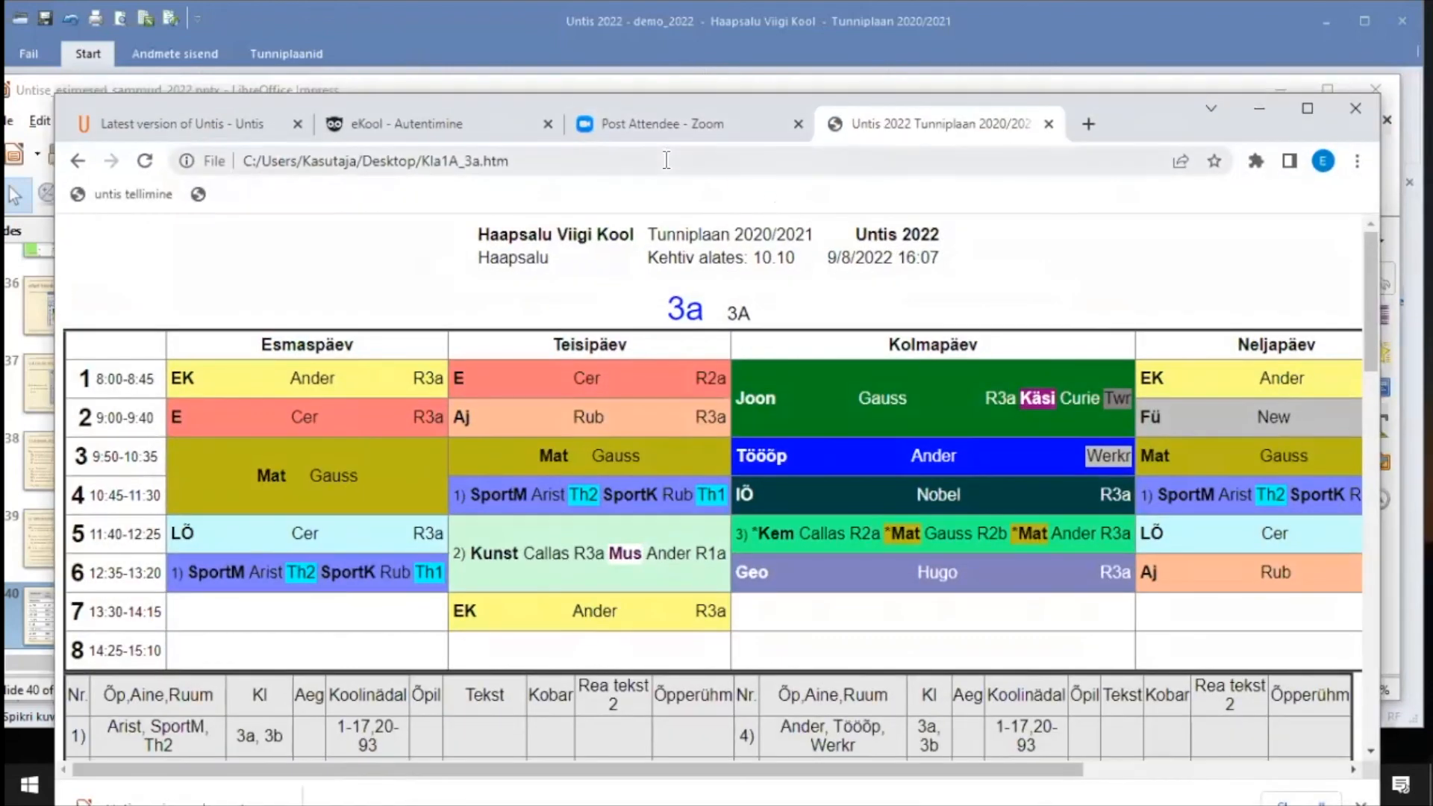
{"action": "left_click", "coordinate": [667, 161]}
{"action": "type", "text": "help"}
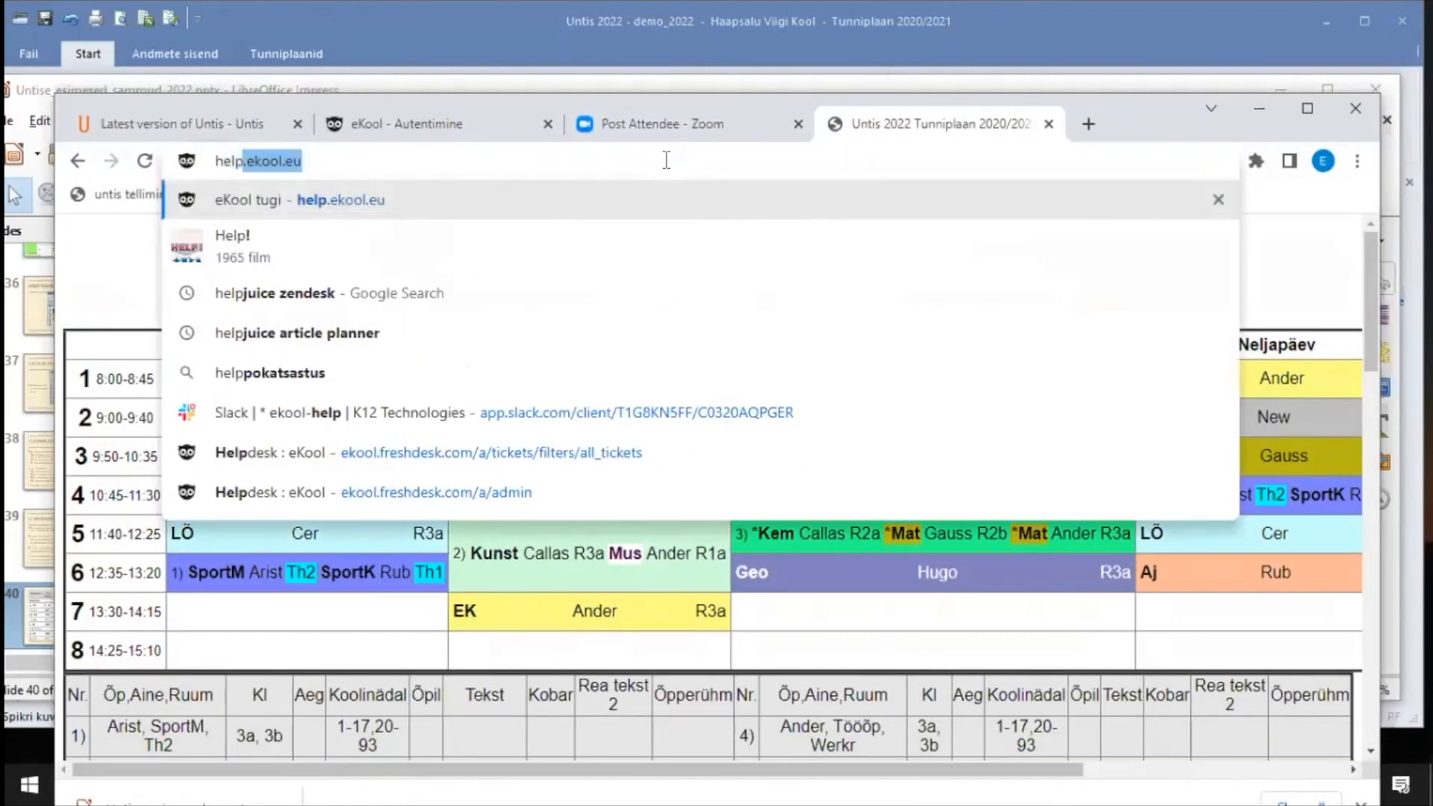
{"action": "key", "text": "Return"}
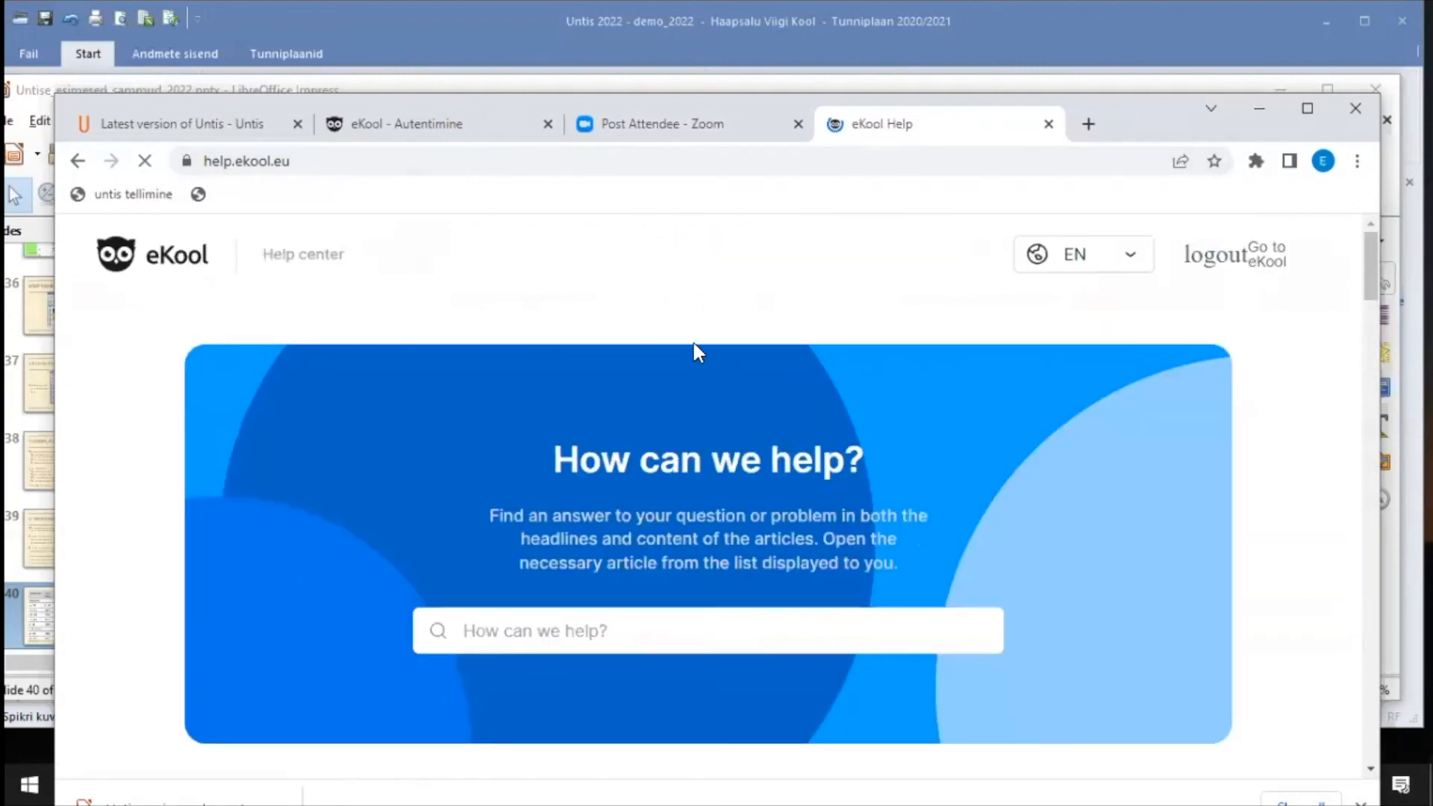
Change the help centre's language to Estonian
{"action": "scroll", "coordinate": [721, 568], "scroll_direction": "down", "scroll_amount": 1}
{"action": "scroll", "coordinate": [719, 573], "scroll_direction": "down", "scroll_amount": 2}
{"action": "scroll", "coordinate": [720, 576], "scroll_direction": "up", "scroll_amount": 3}
{"action": "left_click", "coordinate": [1154, 256]}
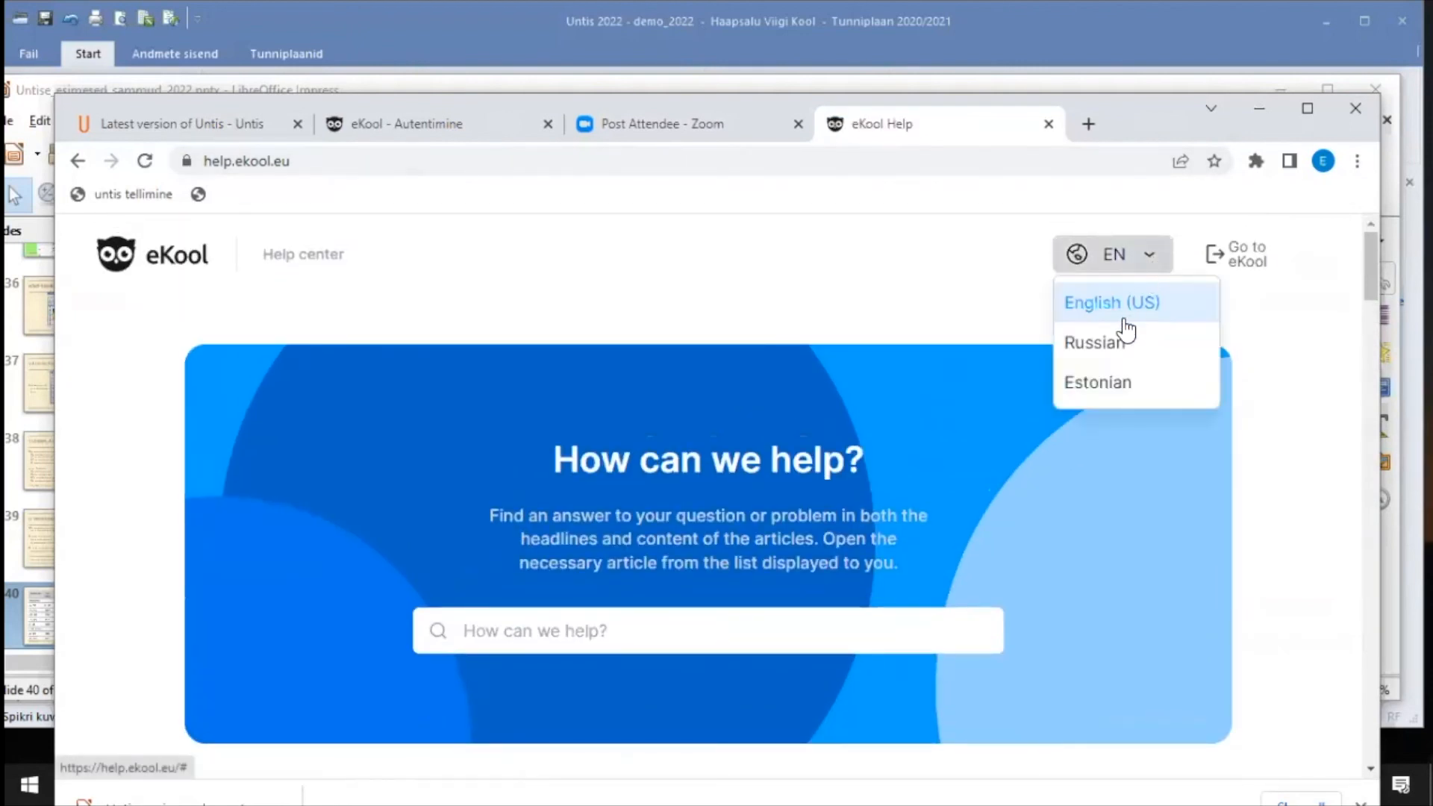
{"action": "left_click", "coordinate": [1117, 383]}
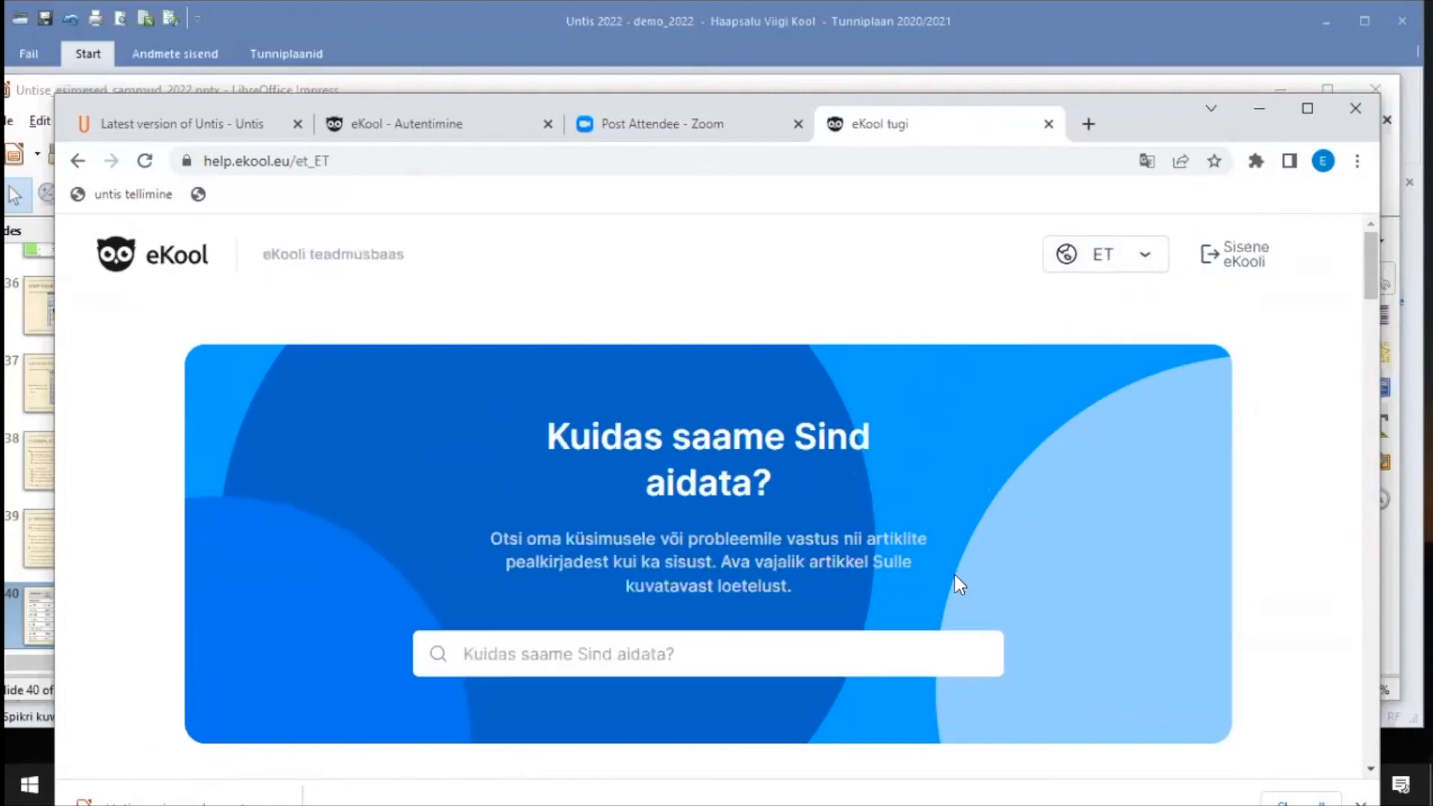
Go to the help centre's Untis category and open the article Untis 2022 uued võimalused from Untise uuendamine ja litsentsid
{"action": "scroll", "coordinate": [956, 575], "scroll_direction": "down", "scroll_amount": 20}
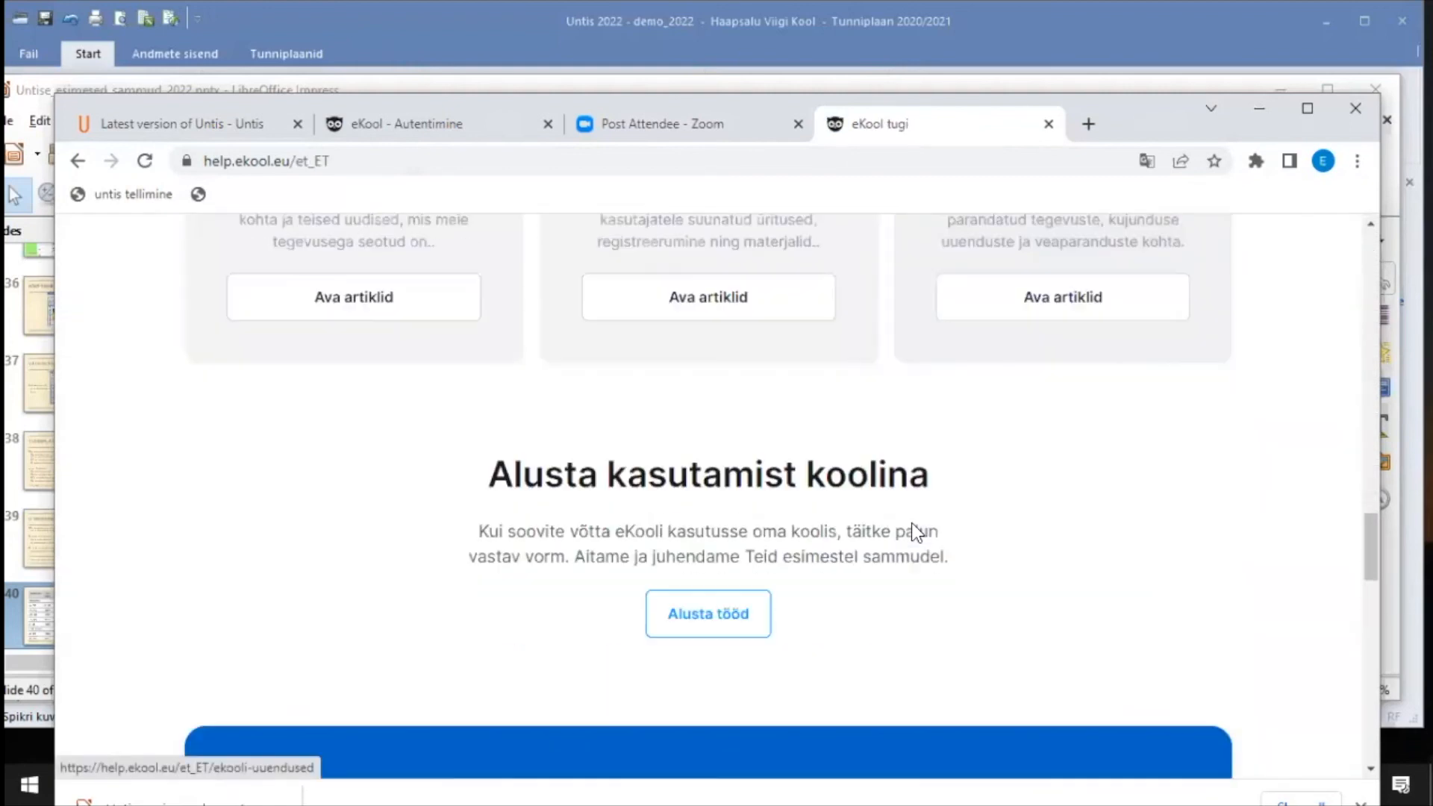
{"action": "scroll", "coordinate": [917, 532], "scroll_direction": "down", "scroll_amount": 10}
{"action": "left_click", "coordinate": [482, 331]}
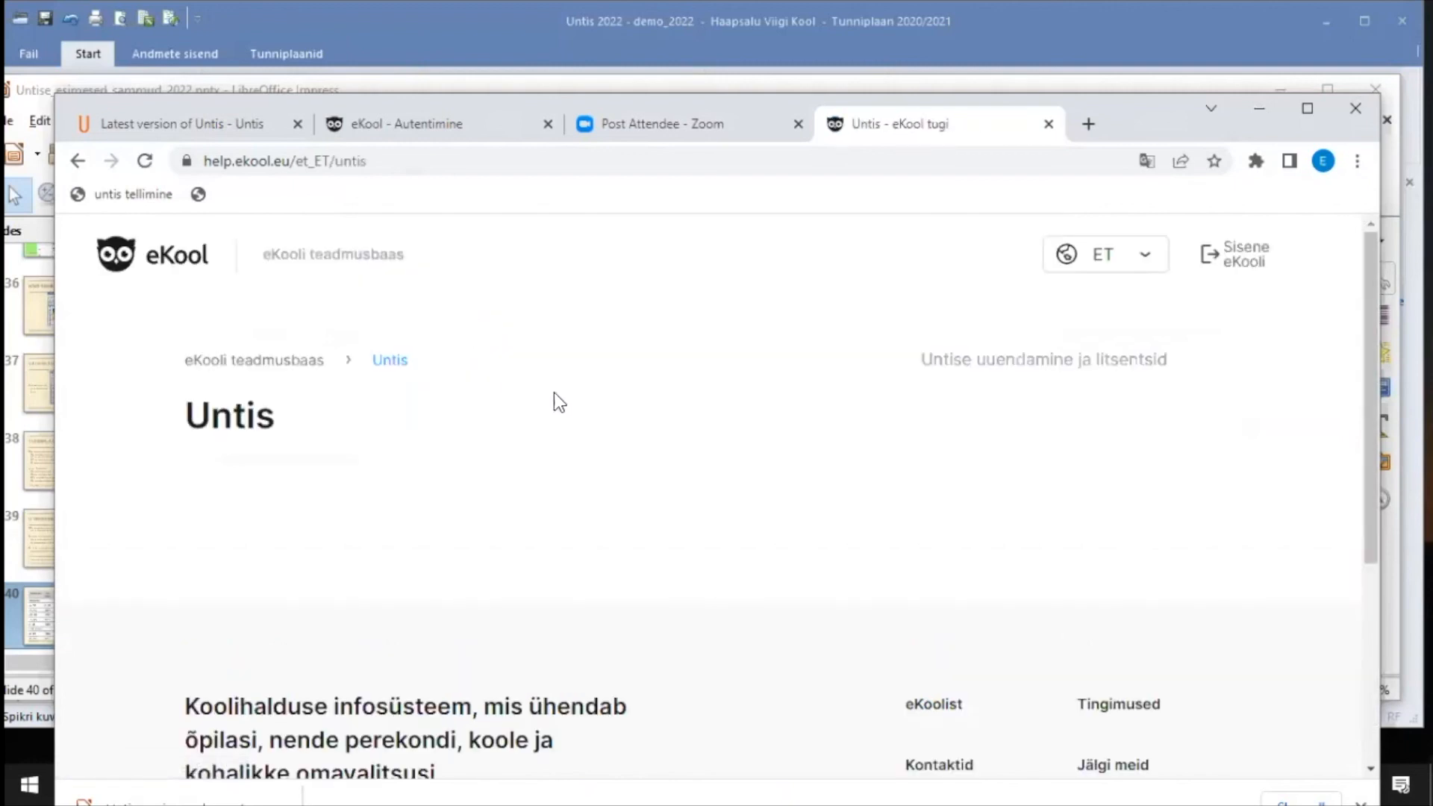
{"action": "left_click", "coordinate": [993, 360]}
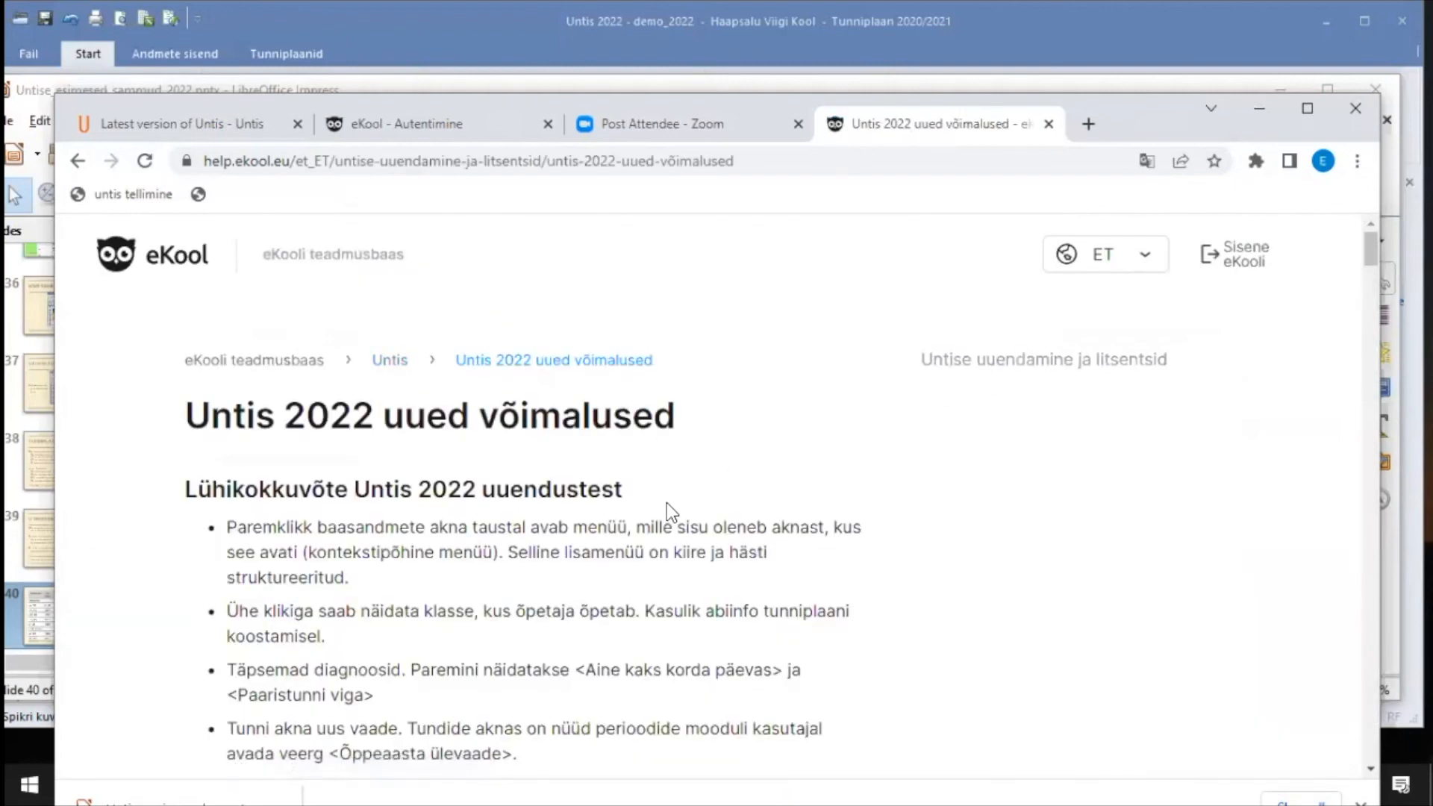
Examine the Untis 2022 uued võimalused article, from the update summary through the module changes, and return to the lesson-swap illustration
{"action": "scroll", "coordinate": [670, 506], "scroll_direction": "down", "scroll_amount": 3}
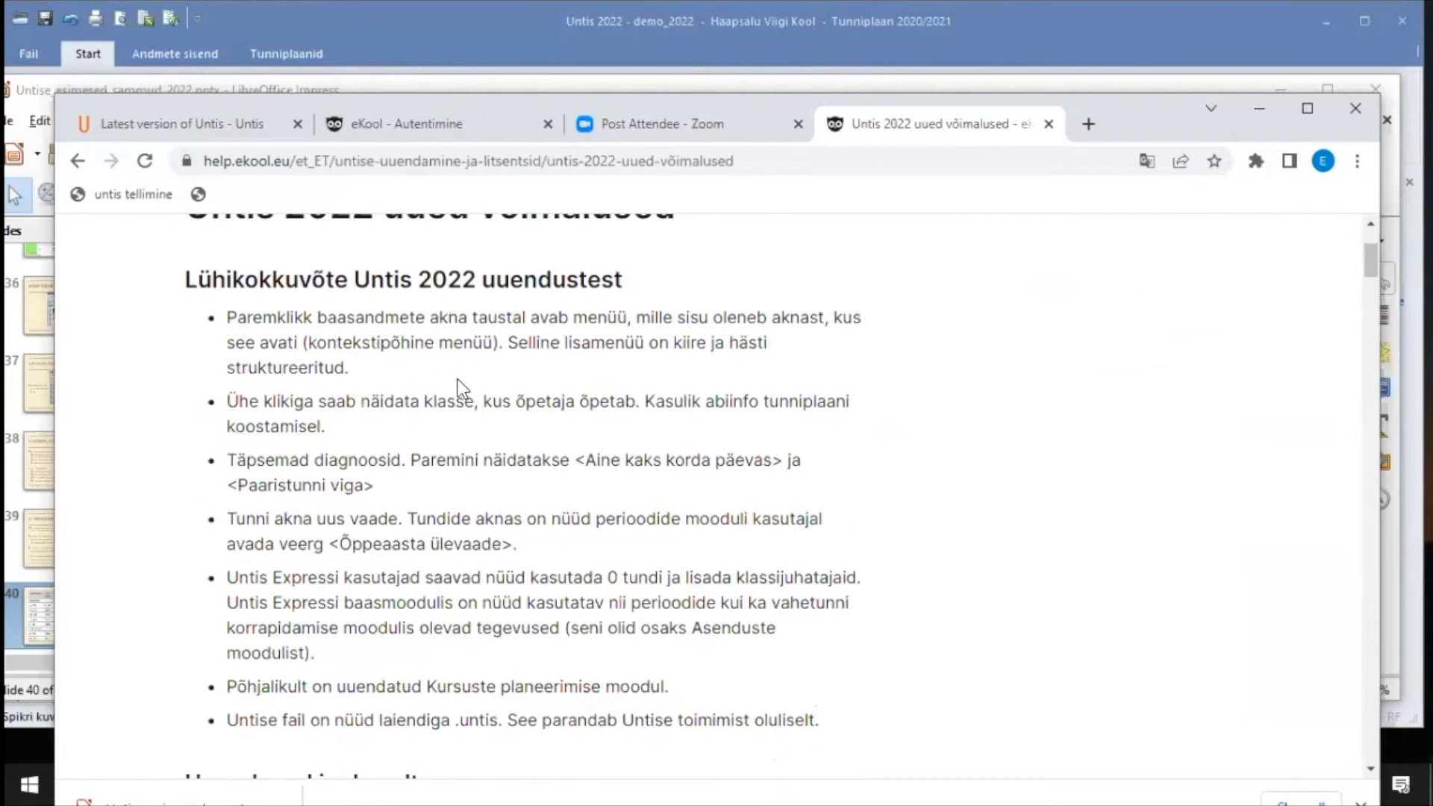
{"action": "scroll", "coordinate": [428, 404], "scroll_direction": "down", "scroll_amount": 2}
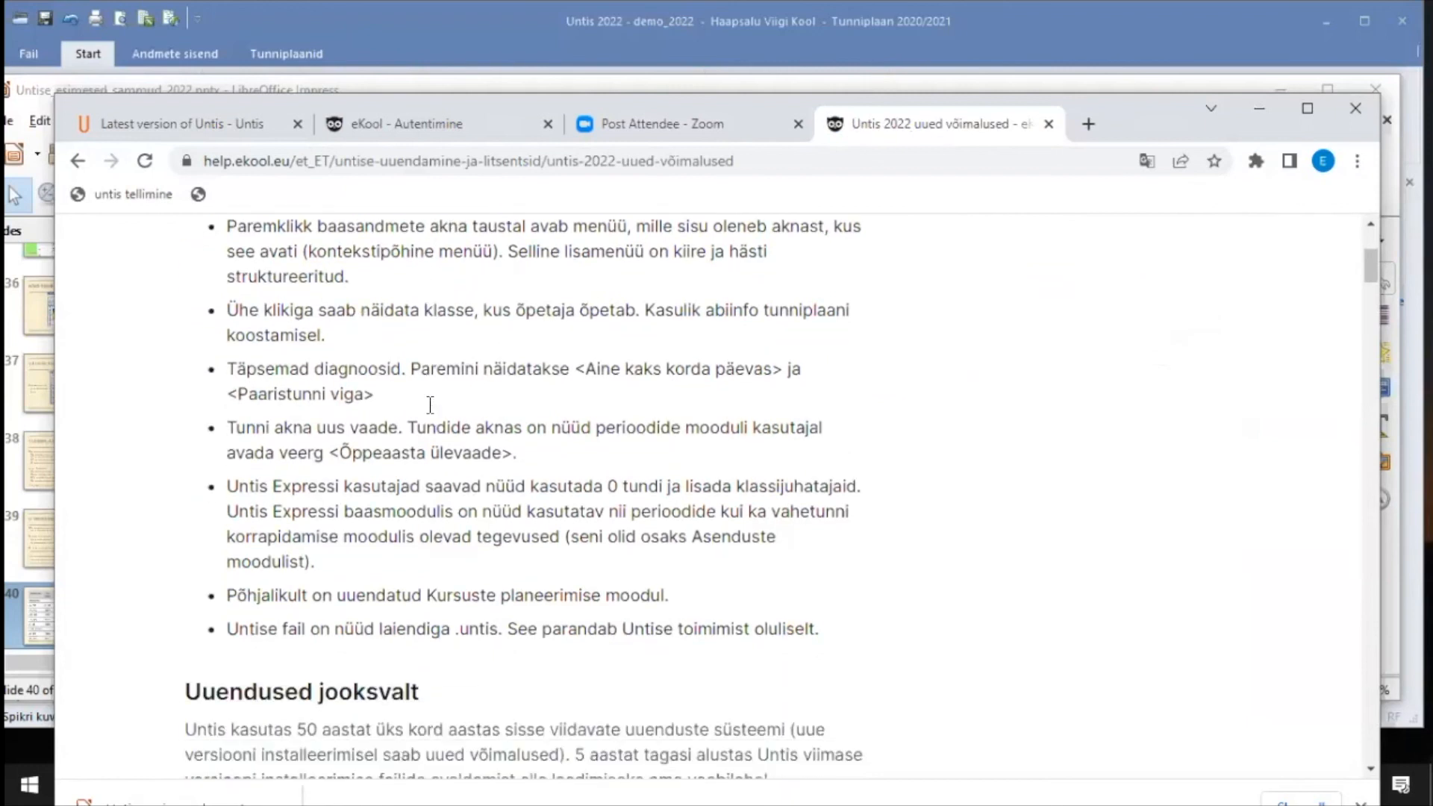
{"action": "scroll", "coordinate": [433, 403], "scroll_direction": "down", "scroll_amount": 4}
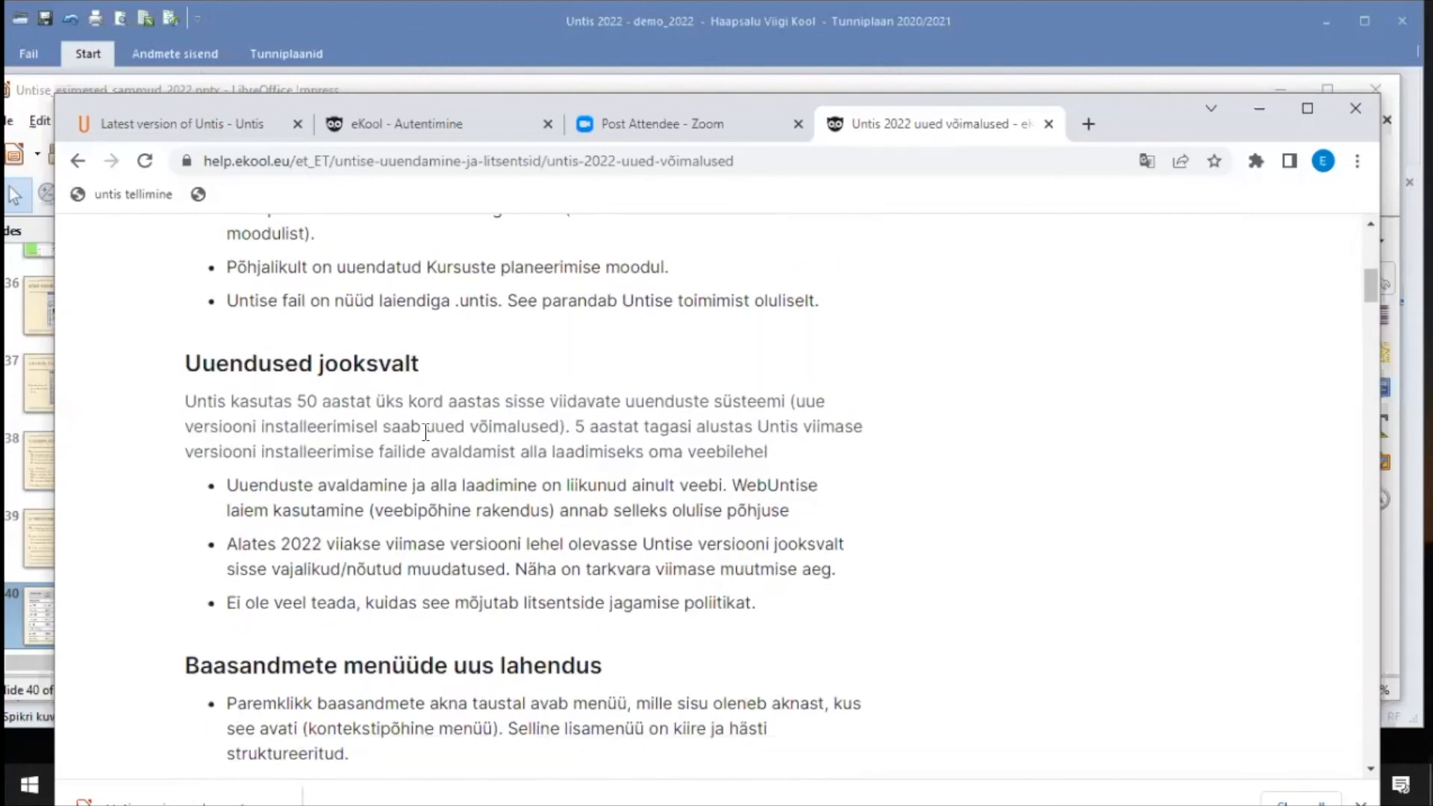
{"action": "scroll", "coordinate": [426, 431], "scroll_direction": "down", "scroll_amount": 4}
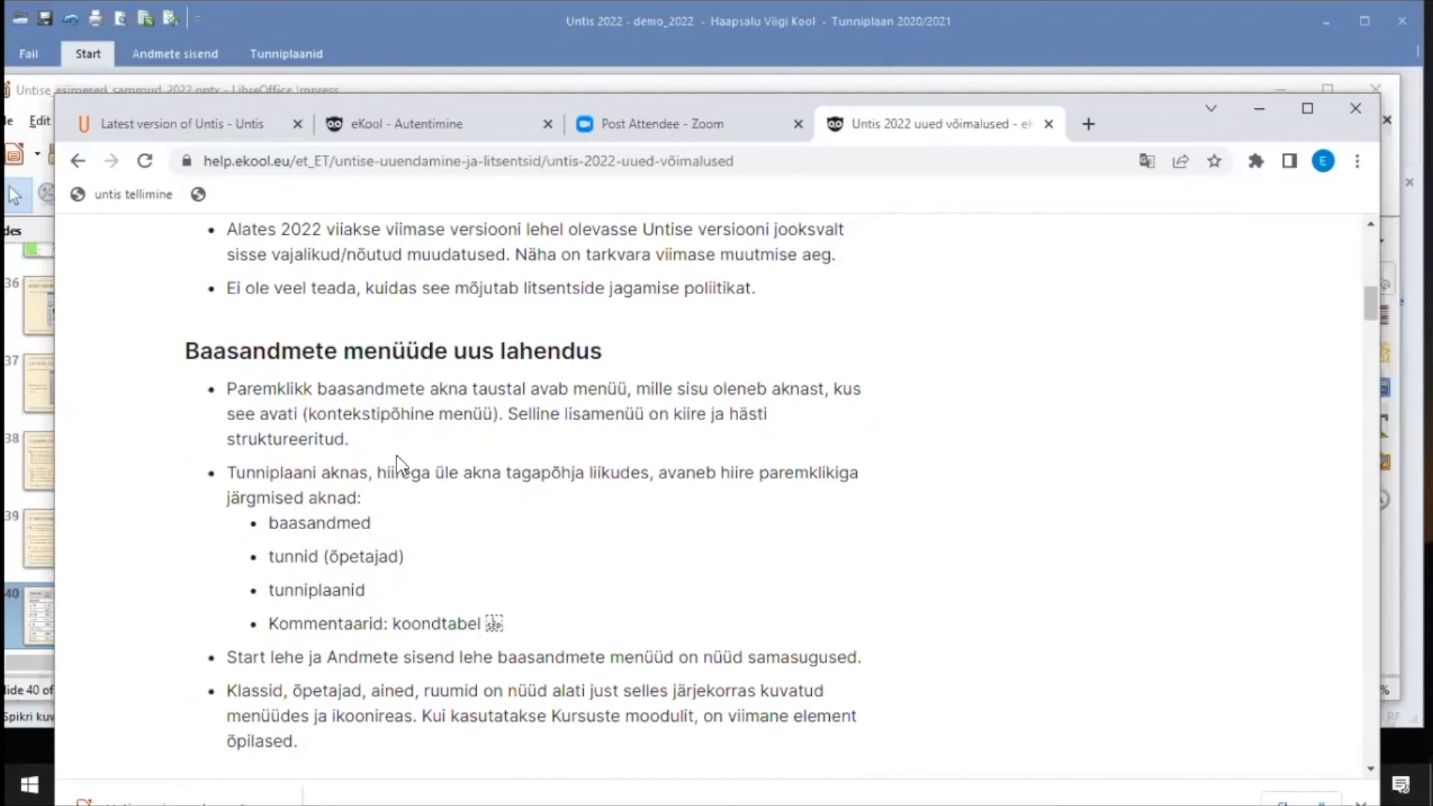
{"action": "scroll", "coordinate": [396, 455], "scroll_direction": "down", "scroll_amount": 6}
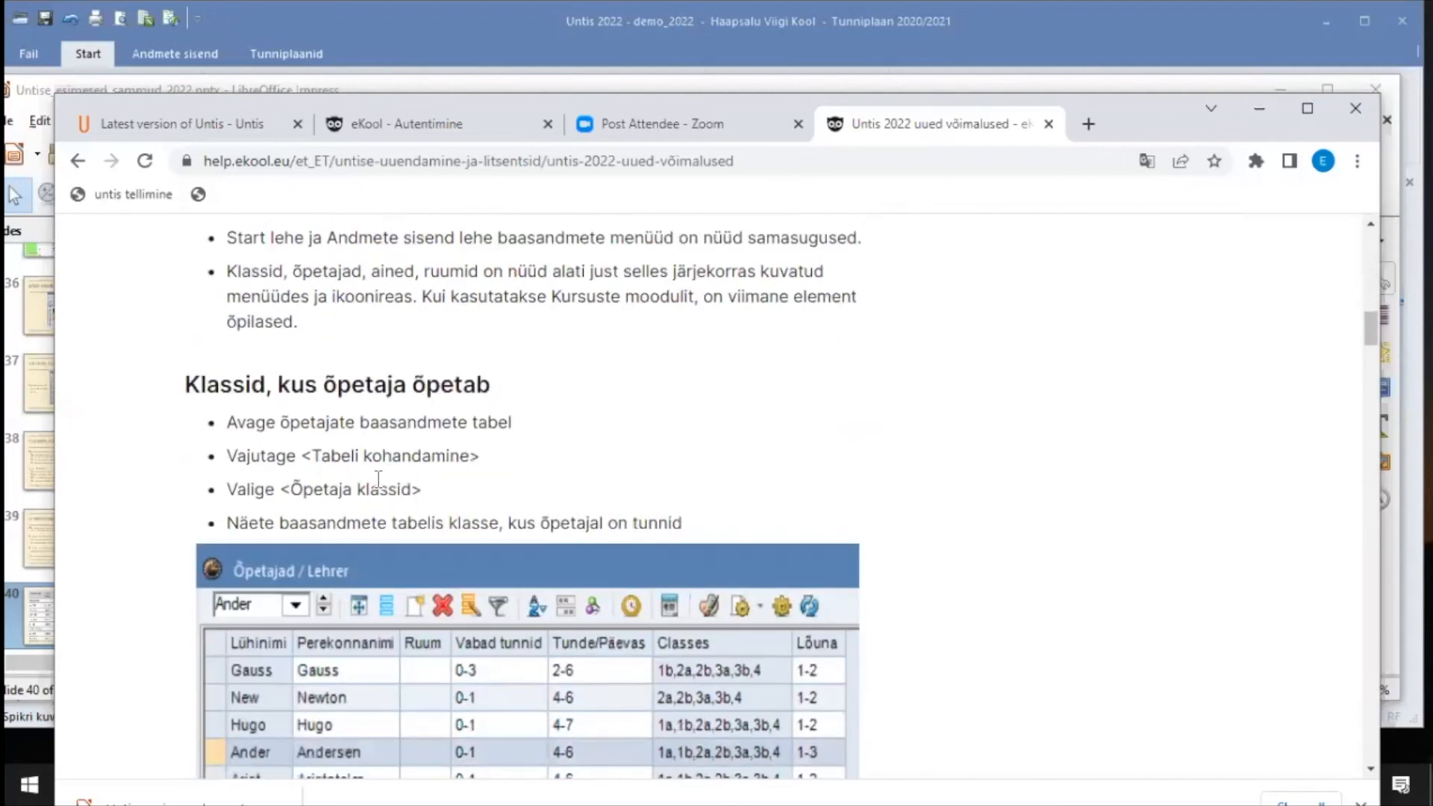
{"action": "scroll", "coordinate": [374, 469], "scroll_direction": "down", "scroll_amount": 2}
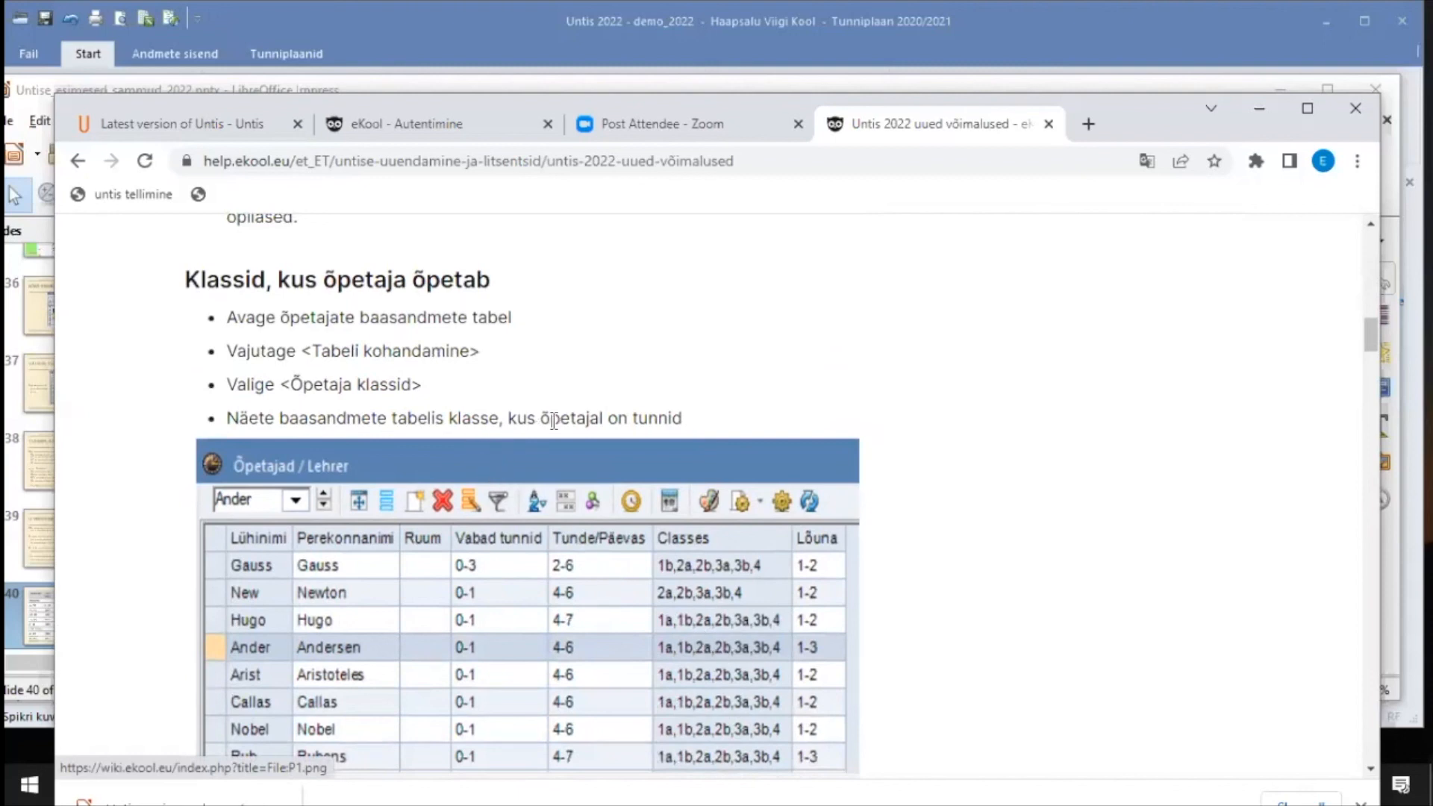
{"action": "scroll", "coordinate": [557, 448], "scroll_direction": "down", "scroll_amount": 3}
{"action": "scroll", "coordinate": [552, 446], "scroll_direction": "down", "scroll_amount": 10}
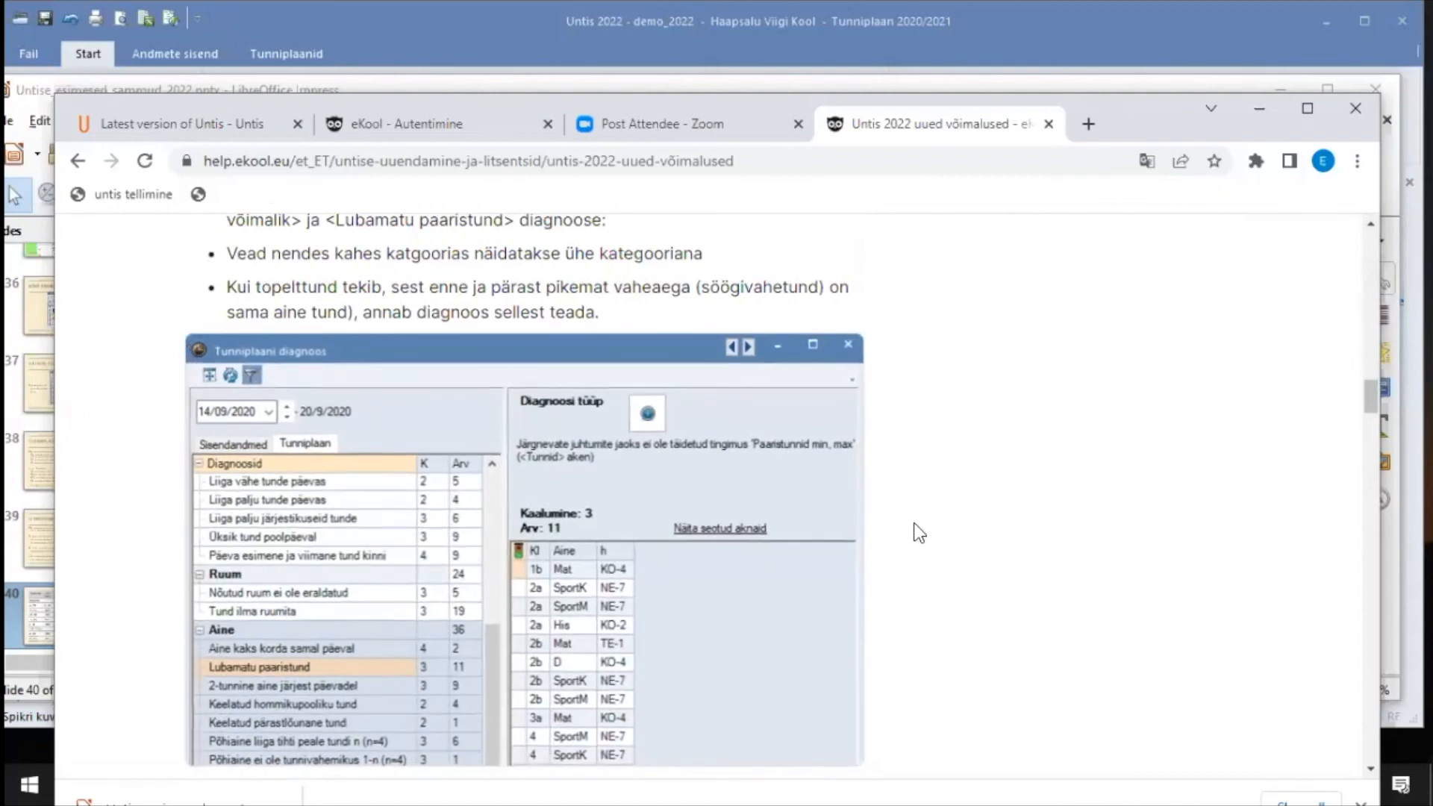
{"action": "scroll", "coordinate": [911, 538], "scroll_direction": "down", "scroll_amount": 5}
{"action": "scroll", "coordinate": [903, 544], "scroll_direction": "down", "scroll_amount": 3}
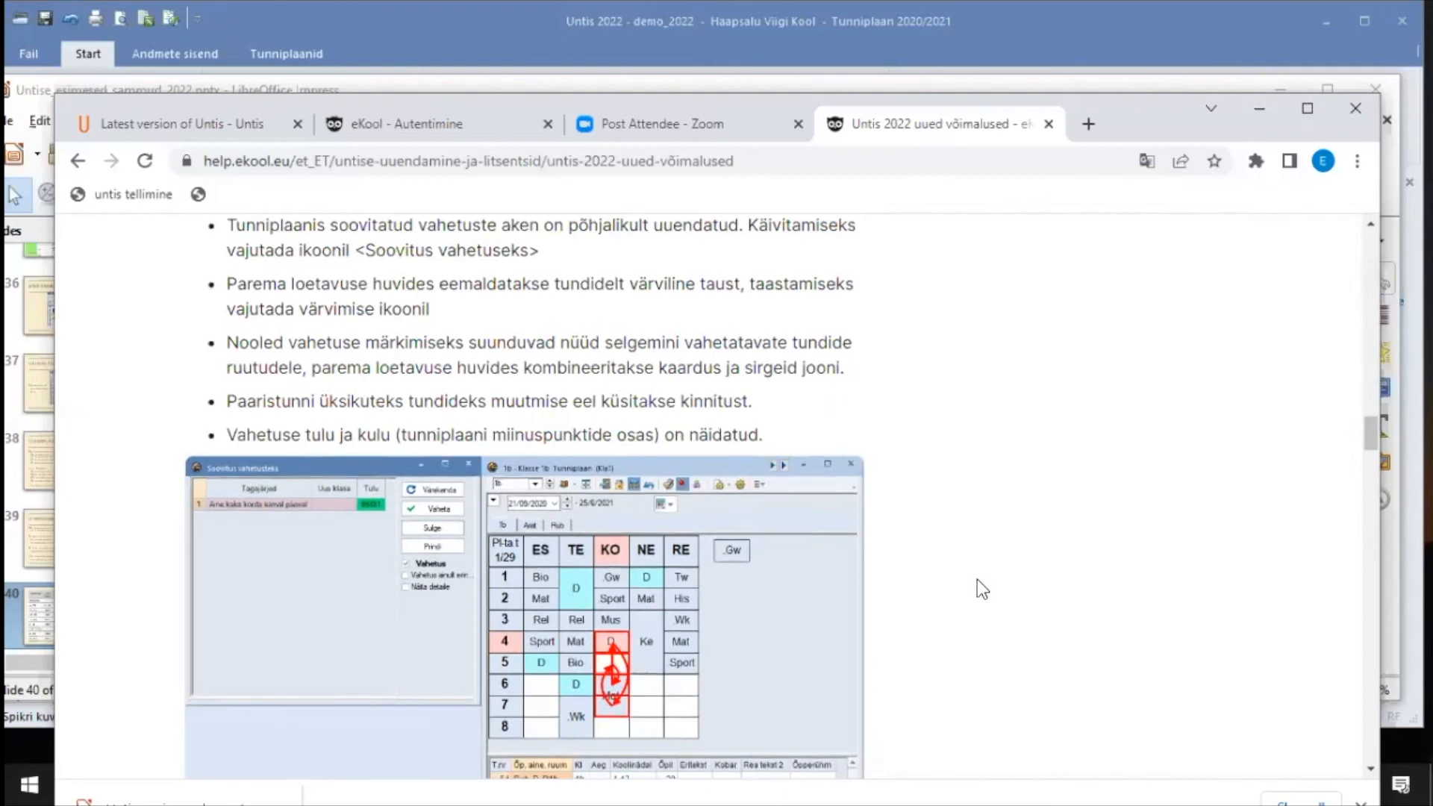
{"action": "scroll", "coordinate": [978, 579], "scroll_direction": "down", "scroll_amount": 4}
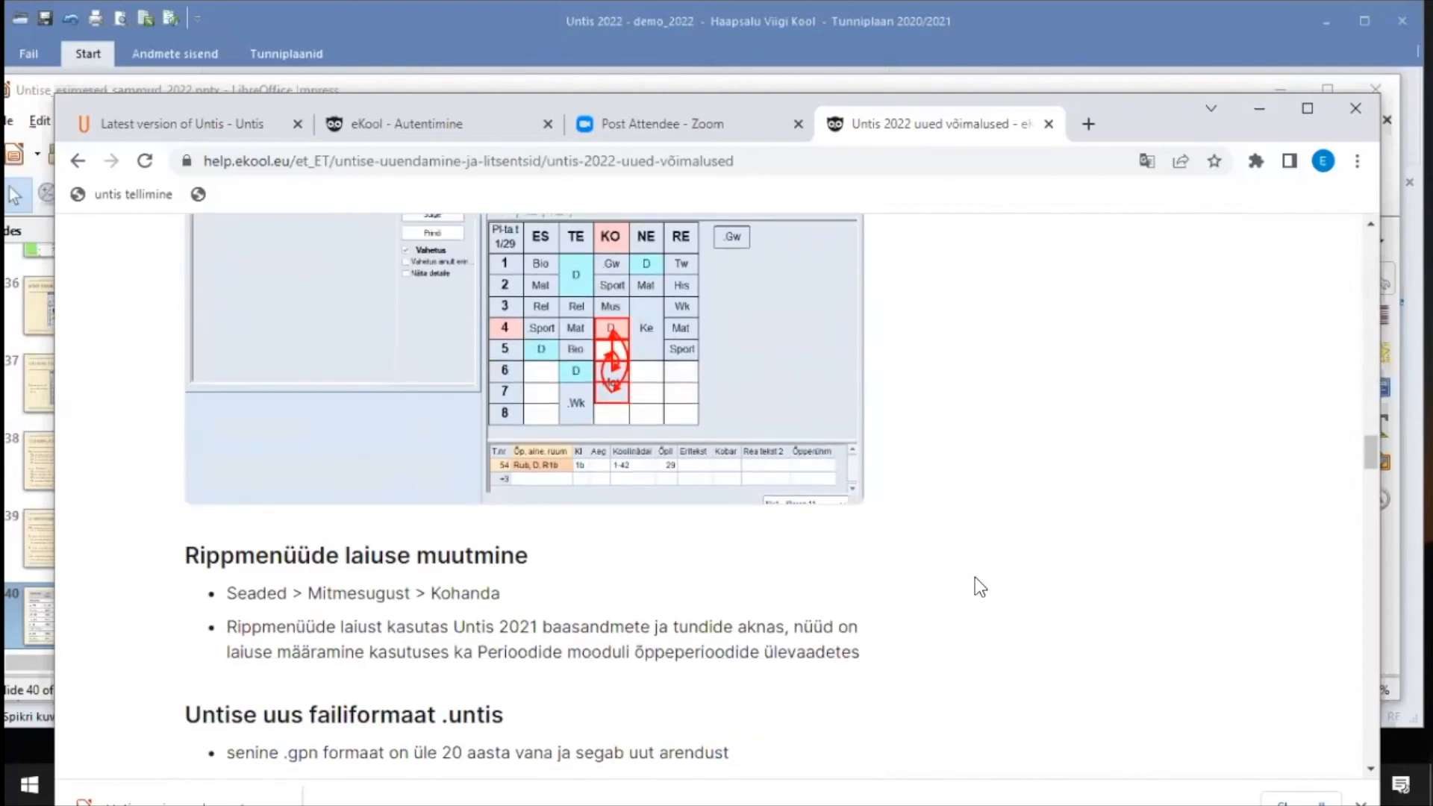
{"action": "scroll", "coordinate": [975, 577], "scroll_direction": "down", "scroll_amount": 3}
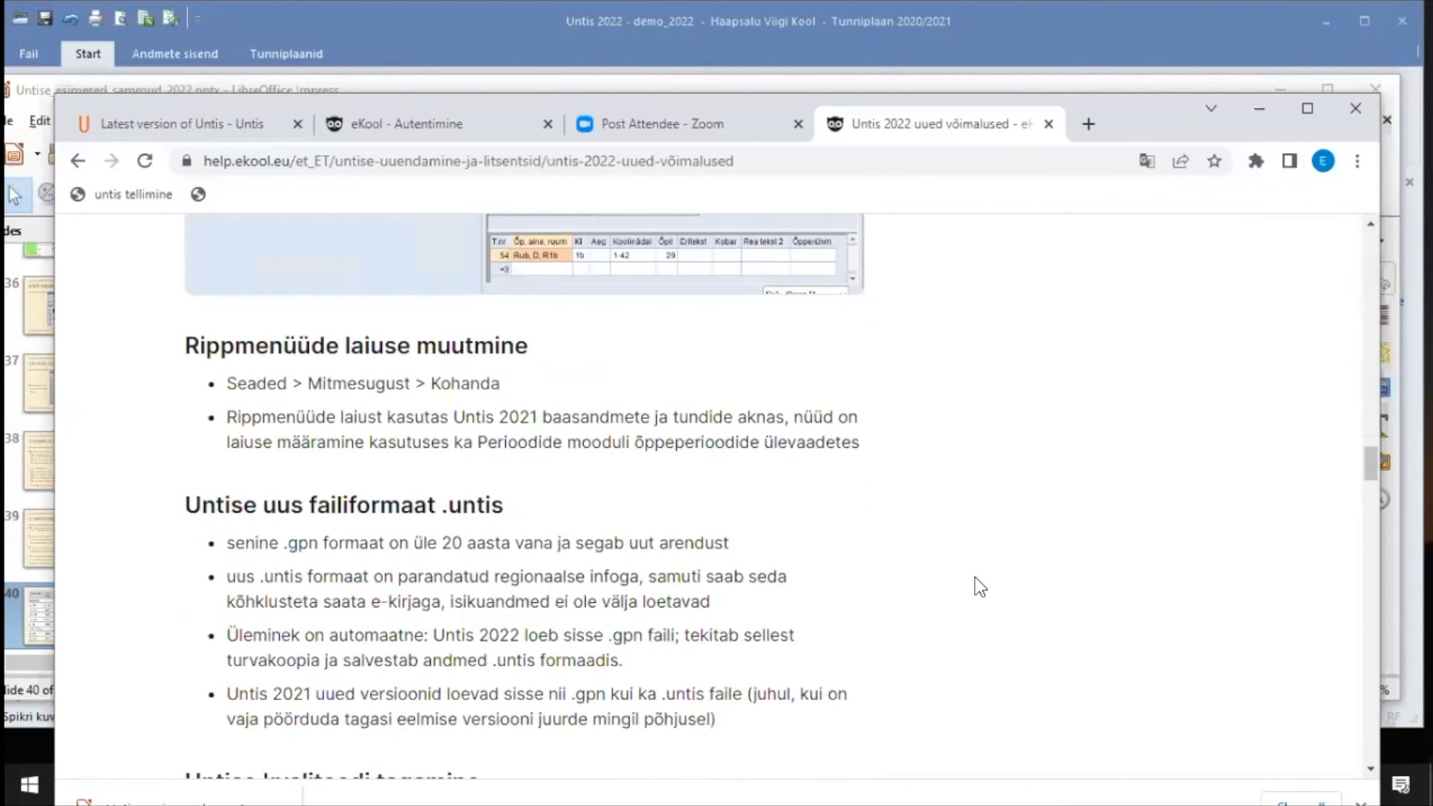
{"action": "scroll", "coordinate": [975, 577], "scroll_direction": "down", "scroll_amount": 3}
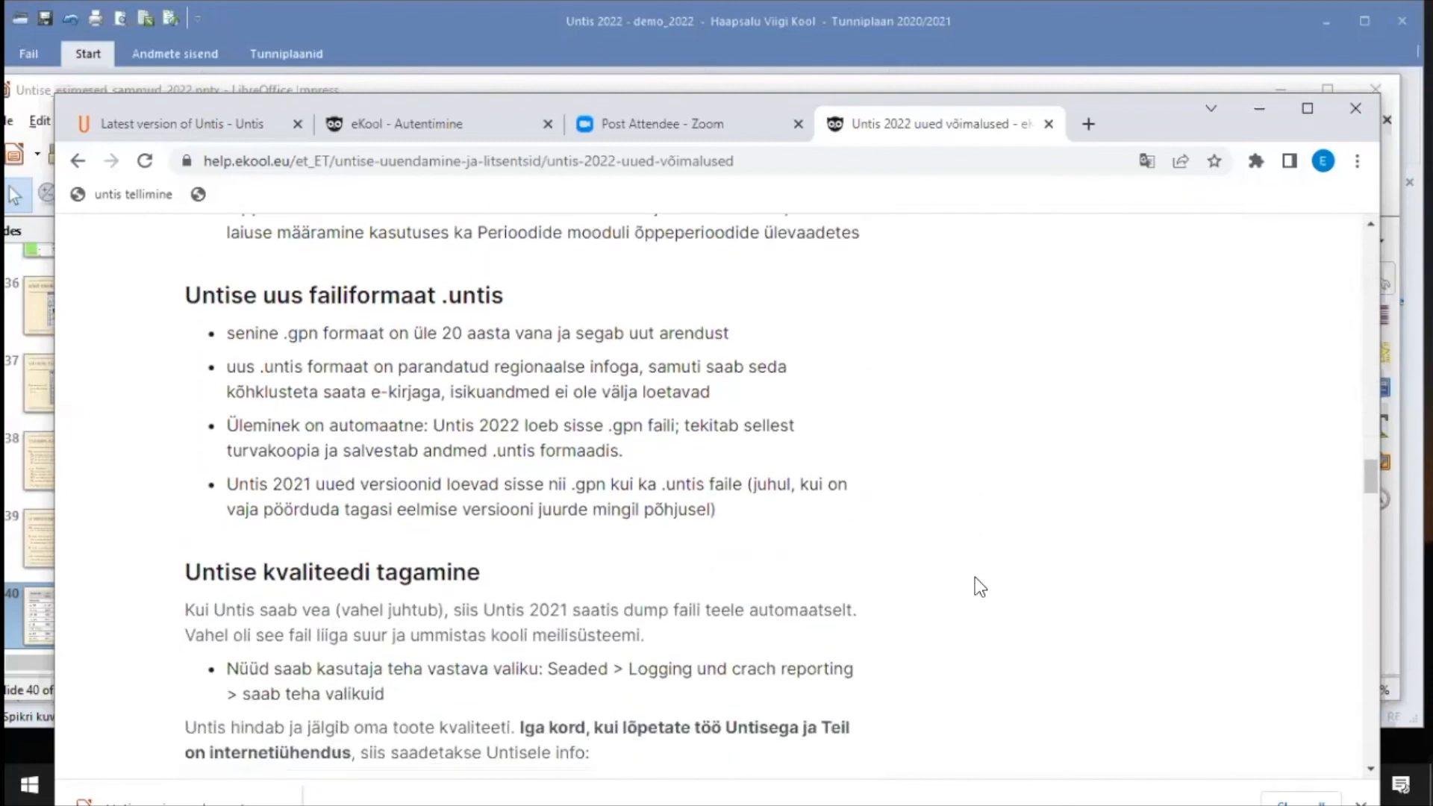
{"action": "scroll", "coordinate": [975, 576], "scroll_direction": "down", "scroll_amount": 3}
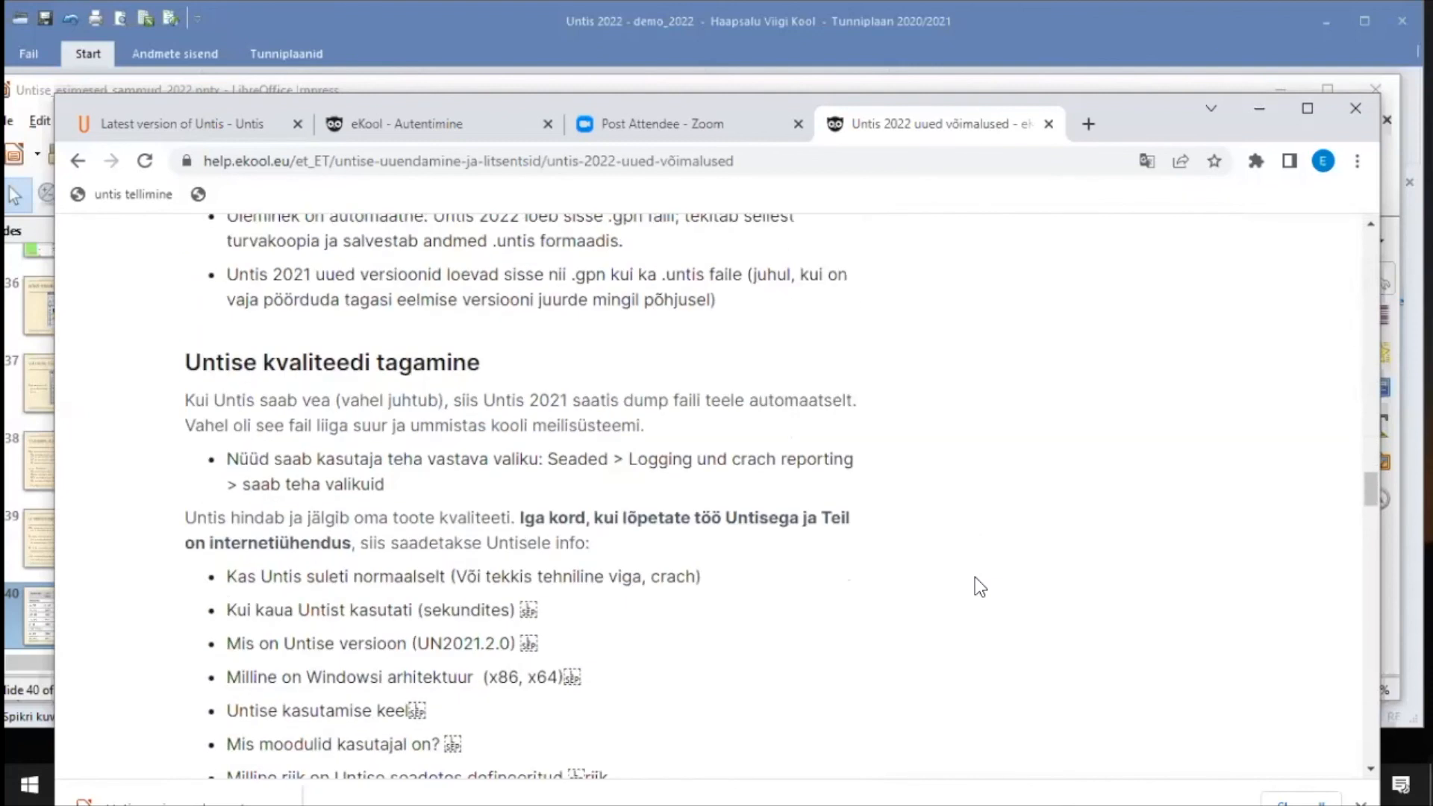
{"action": "scroll", "coordinate": [975, 576], "scroll_direction": "down", "scroll_amount": 1}
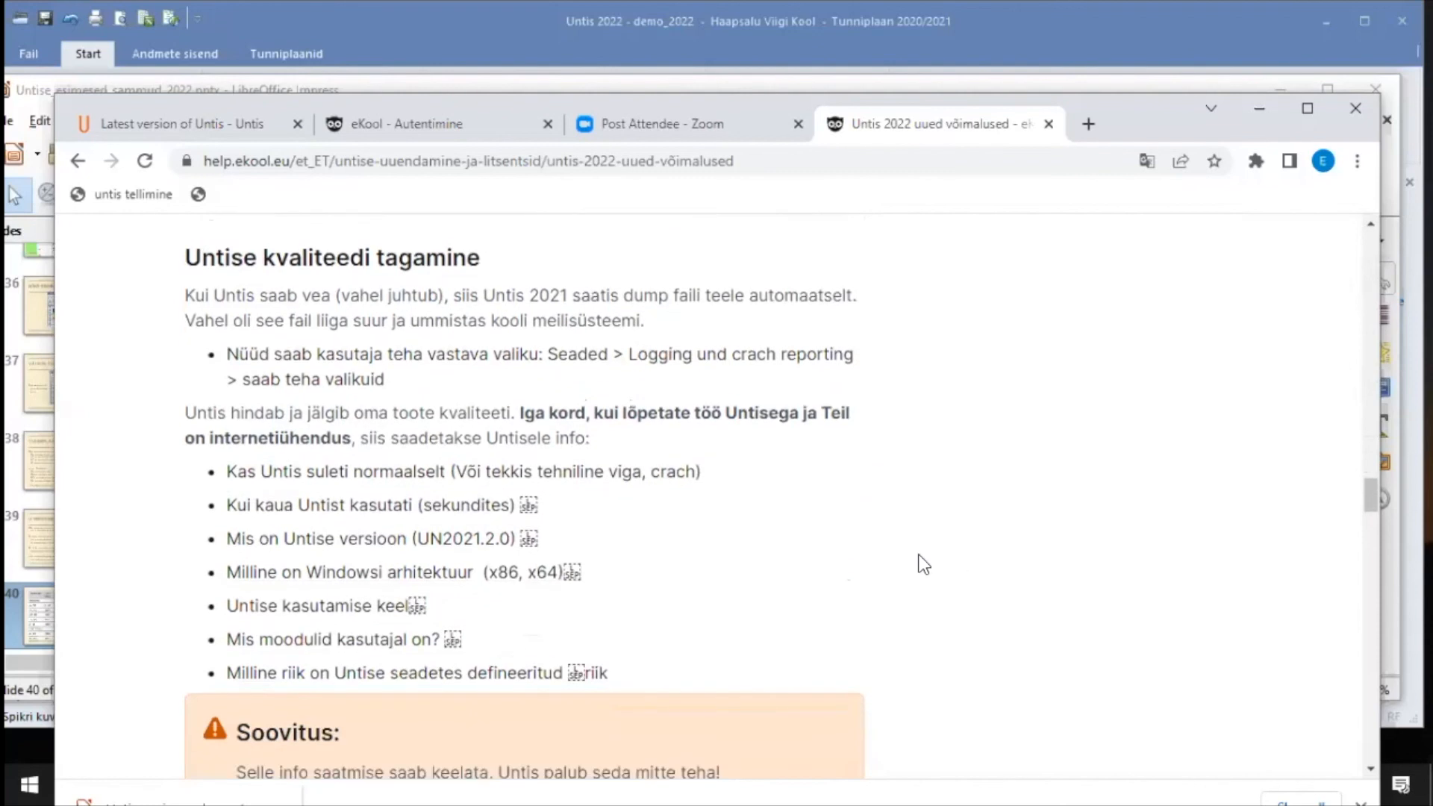
{"action": "scroll", "coordinate": [923, 565], "scroll_direction": "down", "scroll_amount": 3}
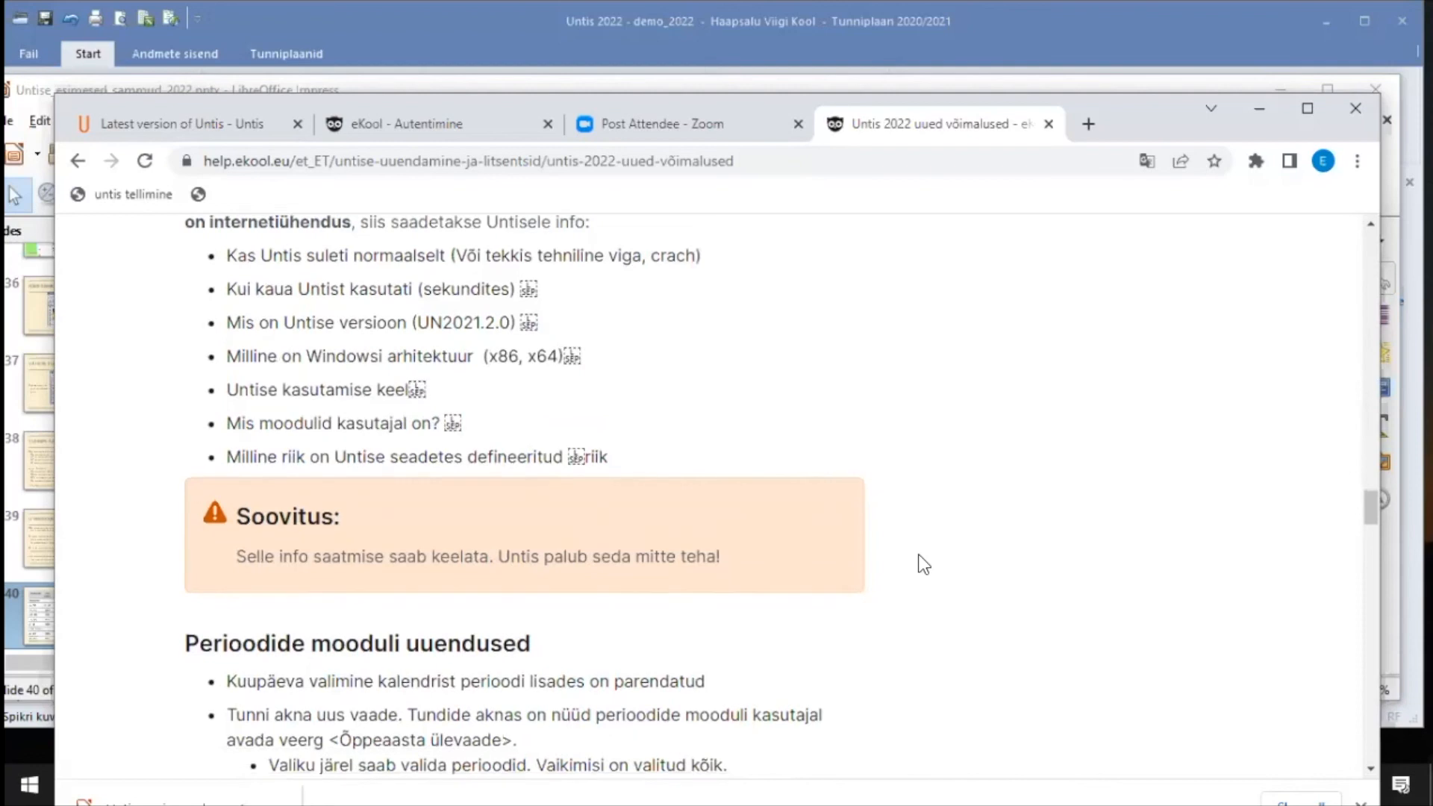
{"action": "scroll", "coordinate": [924, 565], "scroll_direction": "down", "scroll_amount": 5}
{"action": "scroll", "coordinate": [924, 565], "scroll_direction": "down", "scroll_amount": 12}
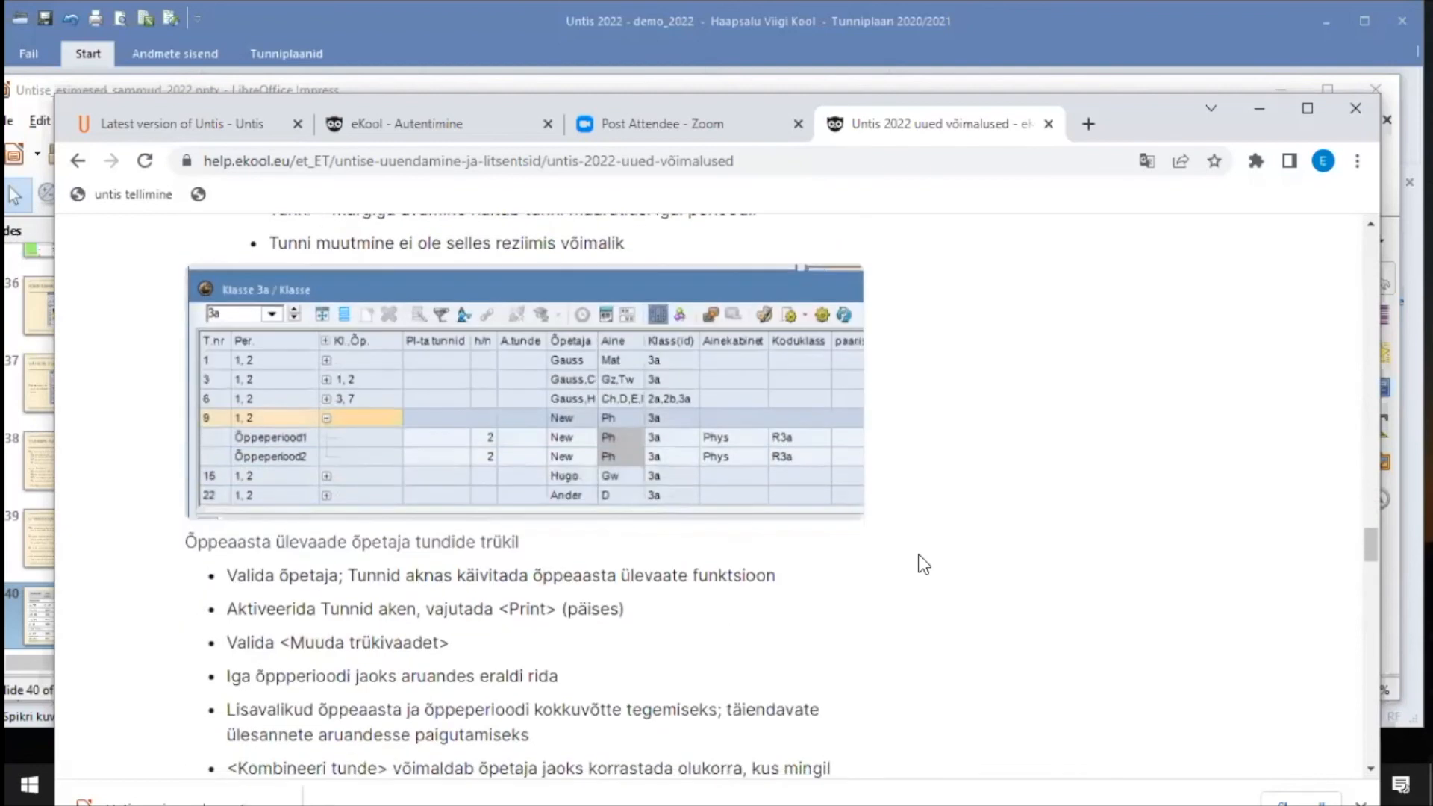
{"action": "scroll", "coordinate": [923, 566], "scroll_direction": "down", "scroll_amount": 18}
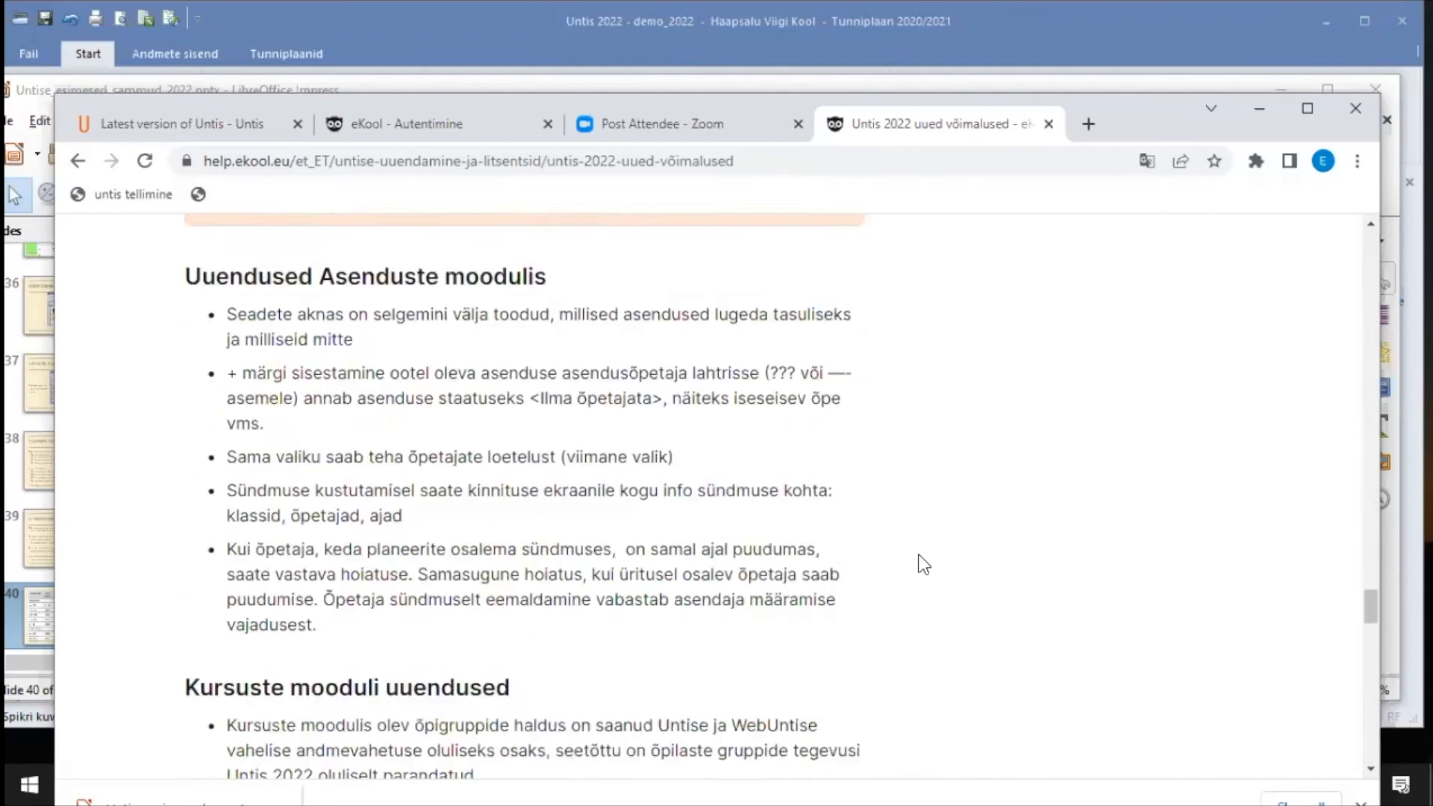
{"action": "scroll", "coordinate": [924, 565], "scroll_direction": "down", "scroll_amount": 8}
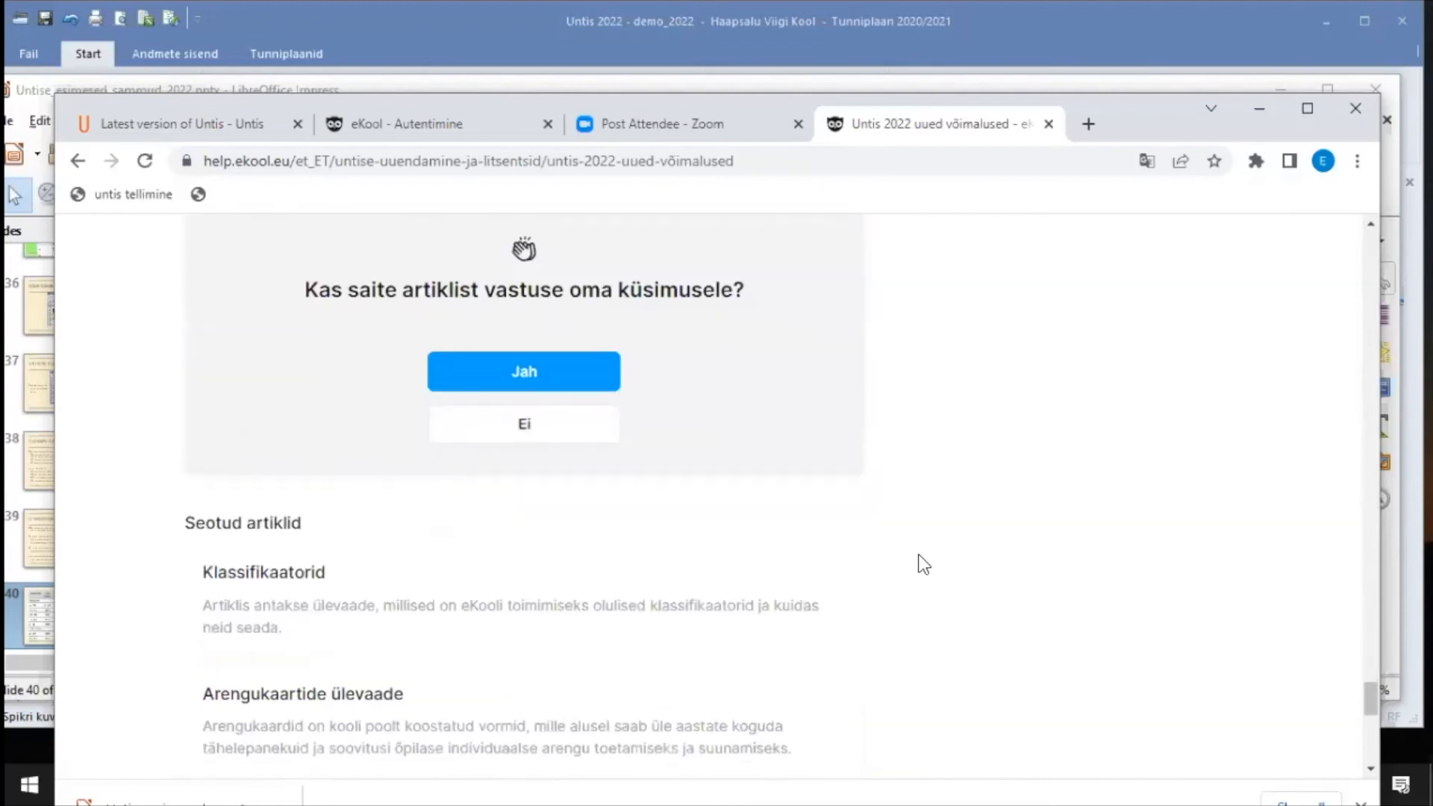
{"action": "scroll", "coordinate": [923, 565], "scroll_direction": "up", "scroll_amount": 14}
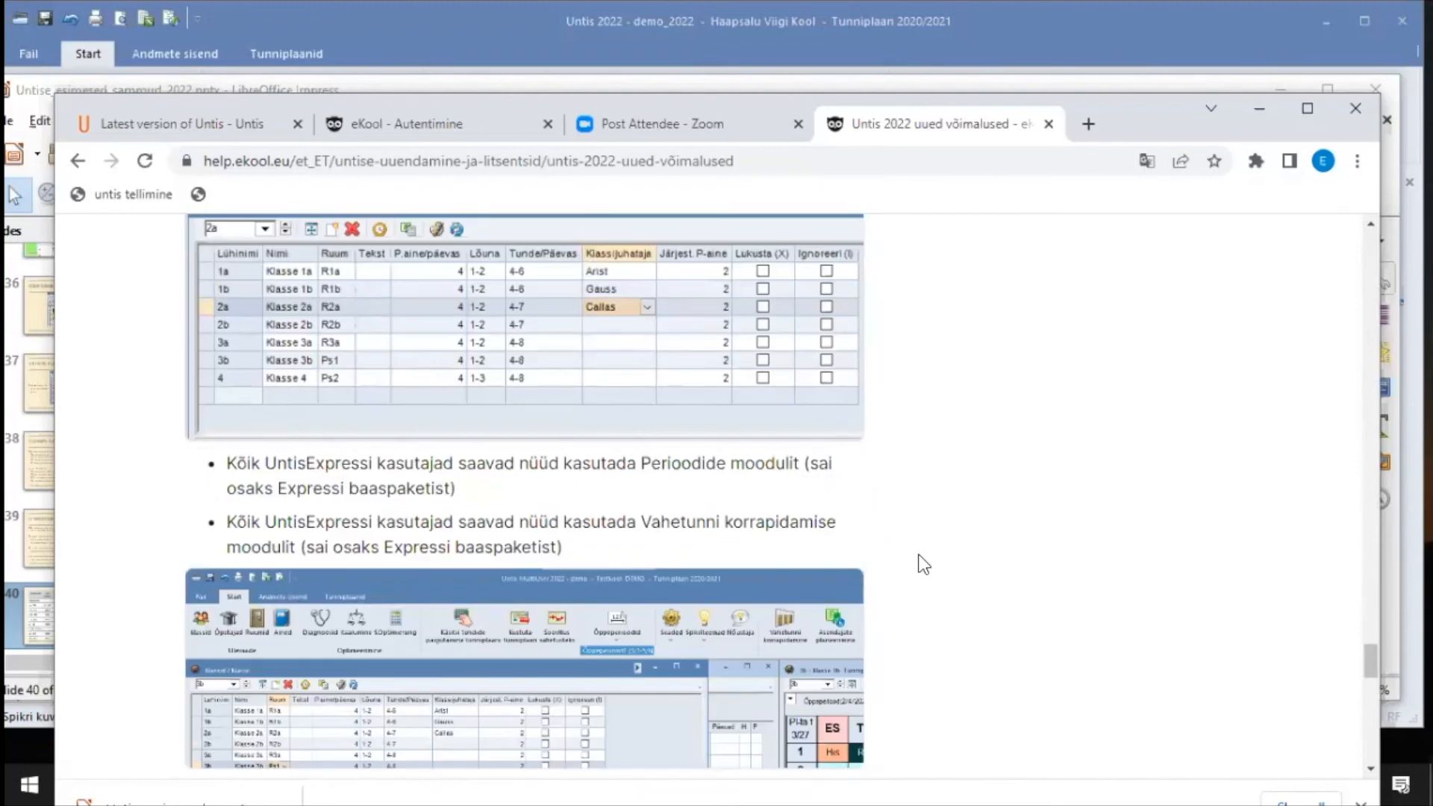
{"action": "scroll", "coordinate": [923, 565], "scroll_direction": "up", "scroll_amount": 15}
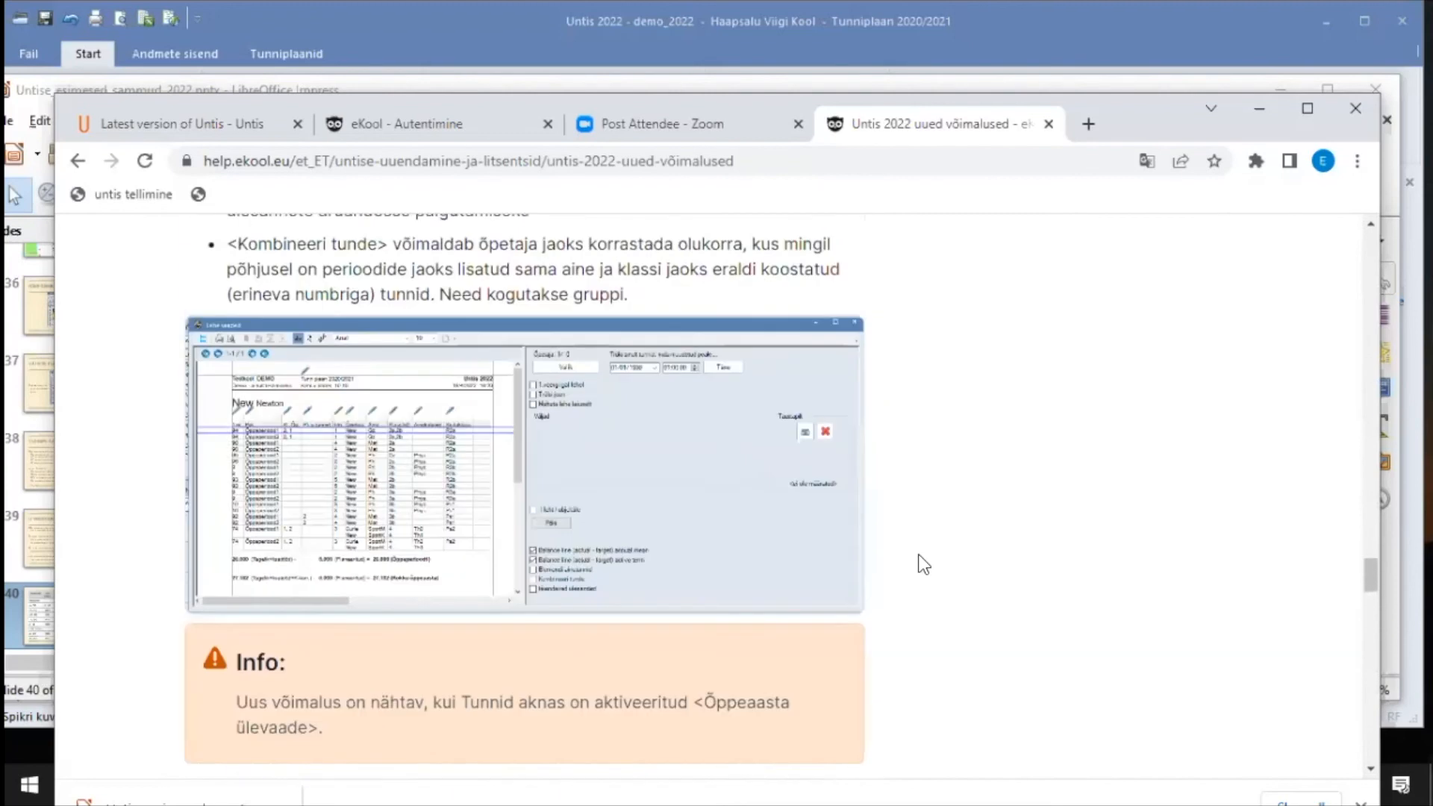
{"action": "scroll", "coordinate": [923, 565], "scroll_direction": "up", "scroll_amount": 15}
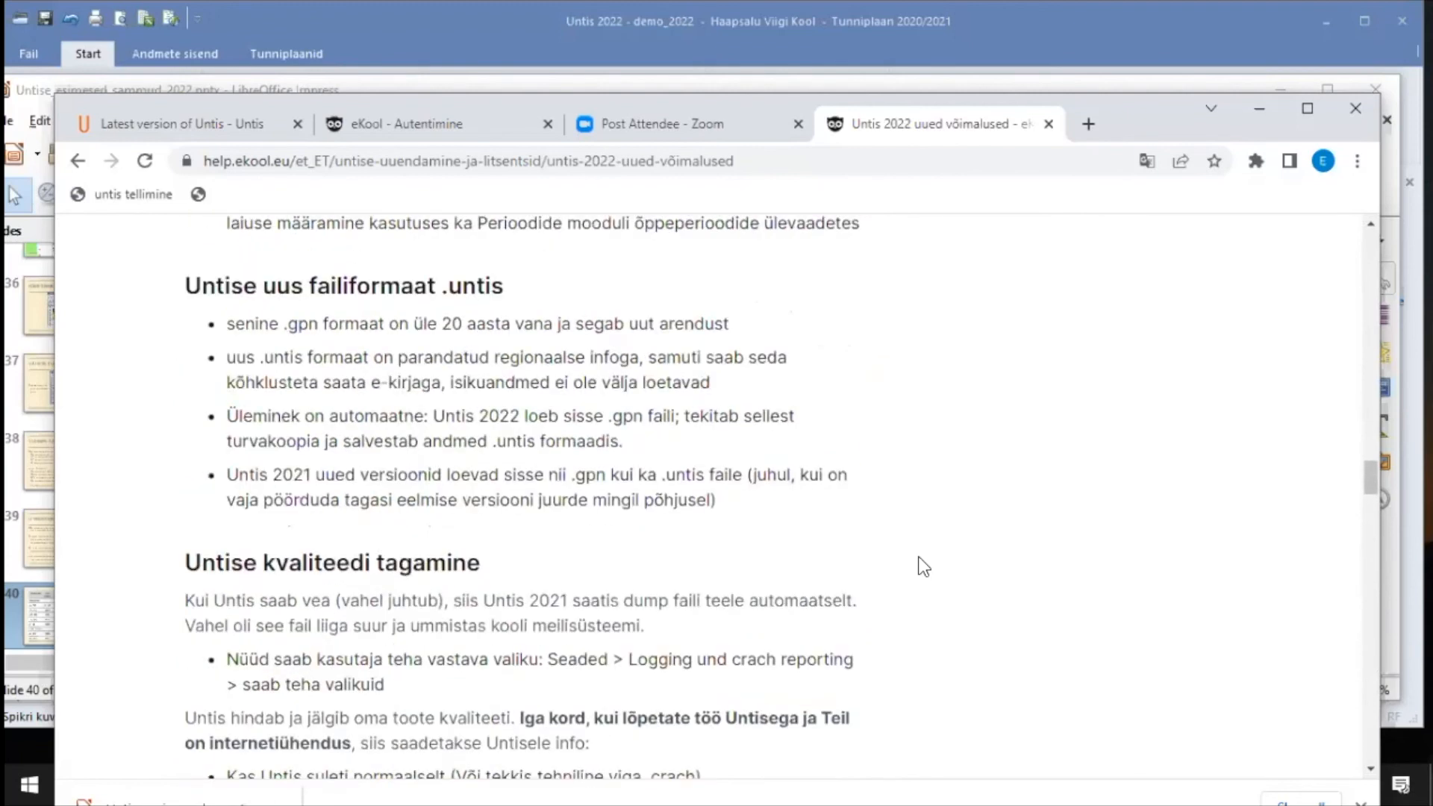
{"action": "scroll", "coordinate": [926, 566], "scroll_direction": "up", "scroll_amount": 4}
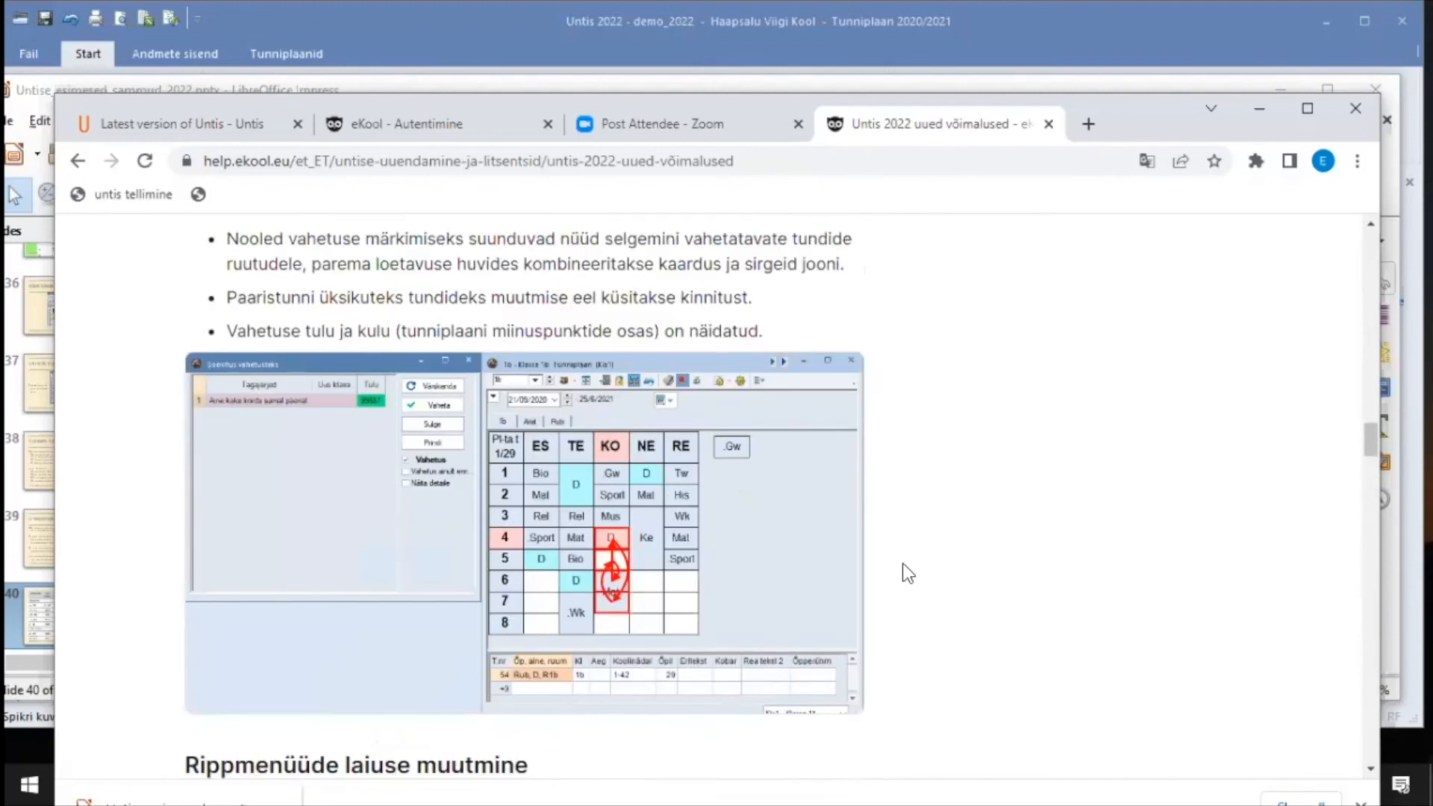
Minimise the browser and present the licence price slide in LibreOffice Impress from the current slide
{"action": "left_click", "coordinate": [1257, 109]}
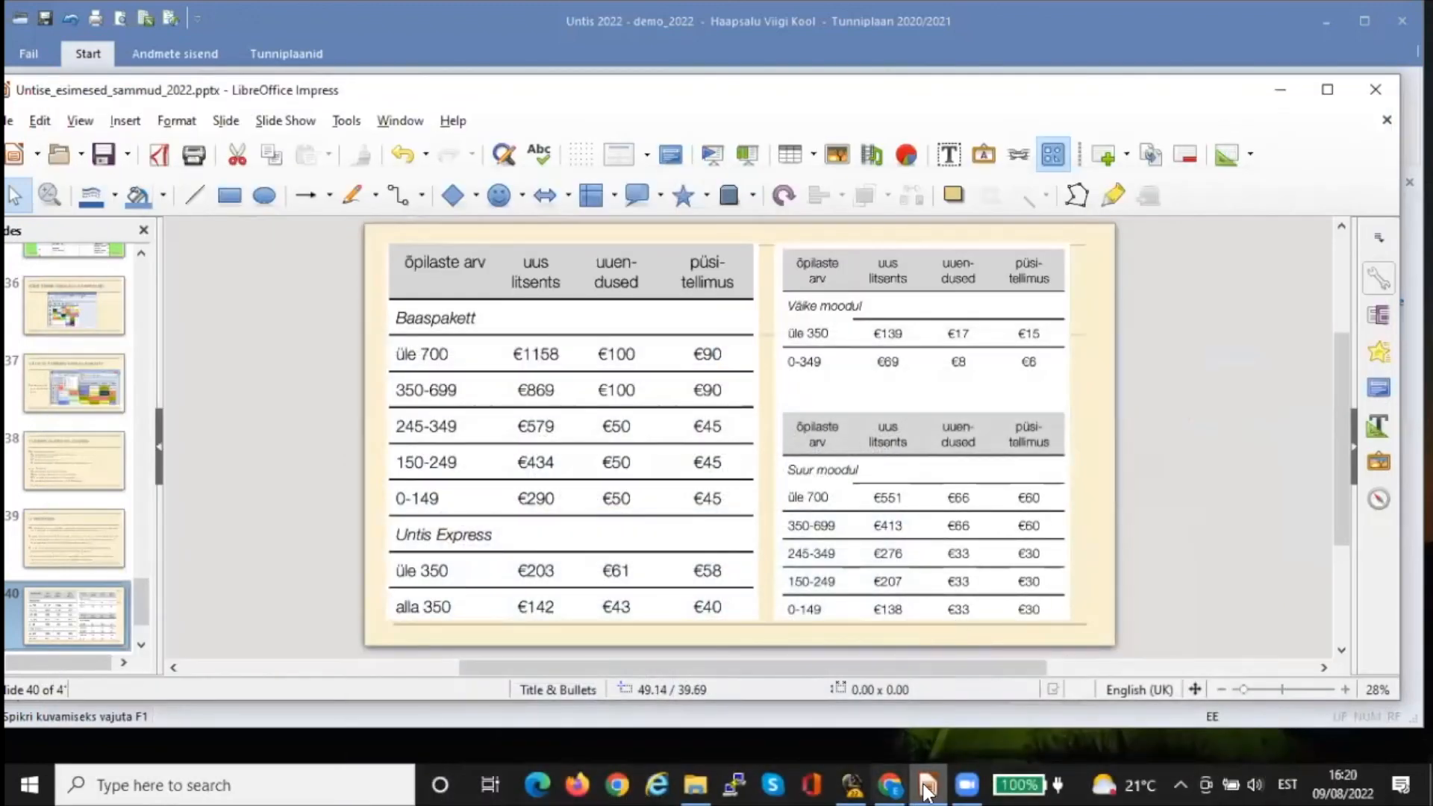
{"action": "left_click", "coordinate": [278, 124]}
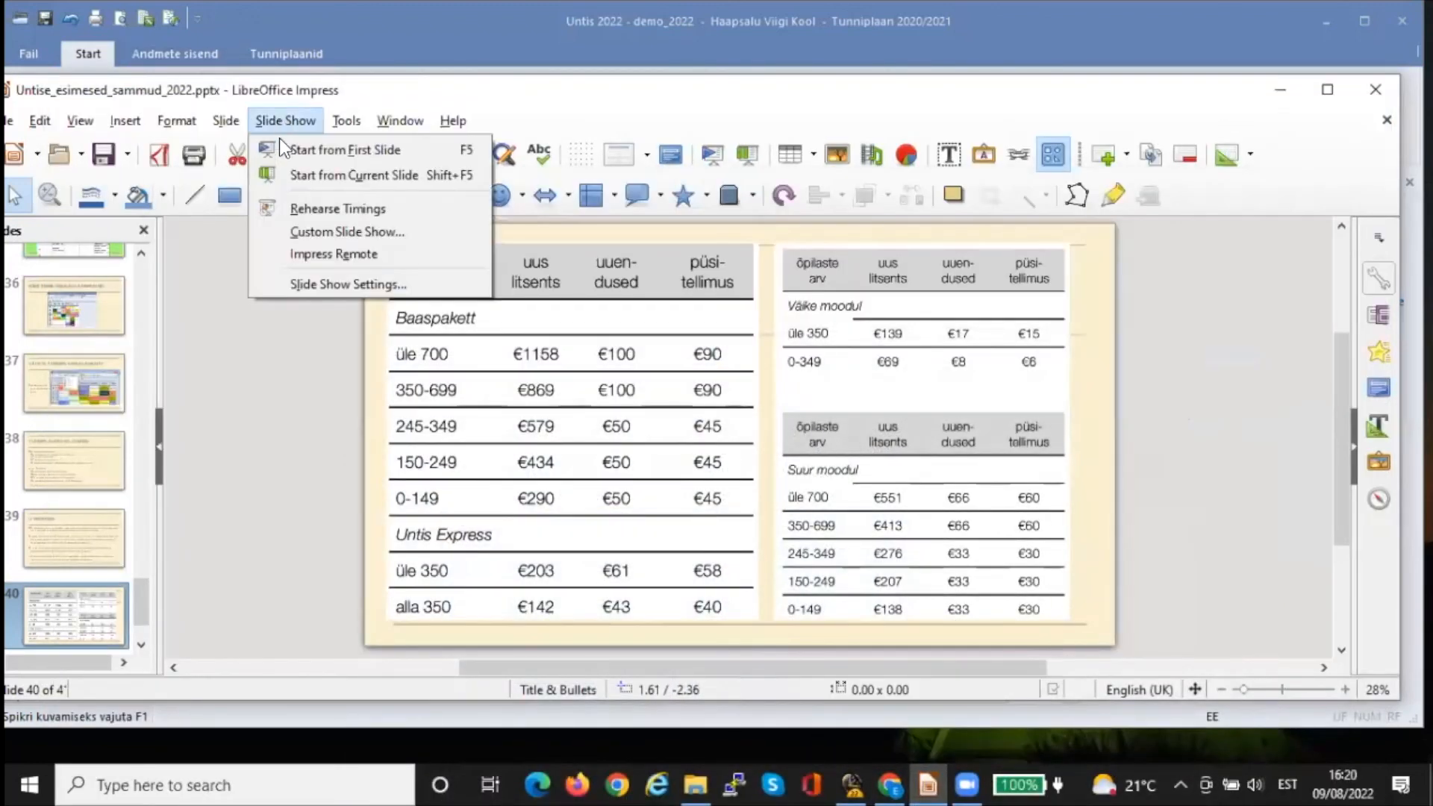
{"action": "left_click", "coordinate": [321, 175]}
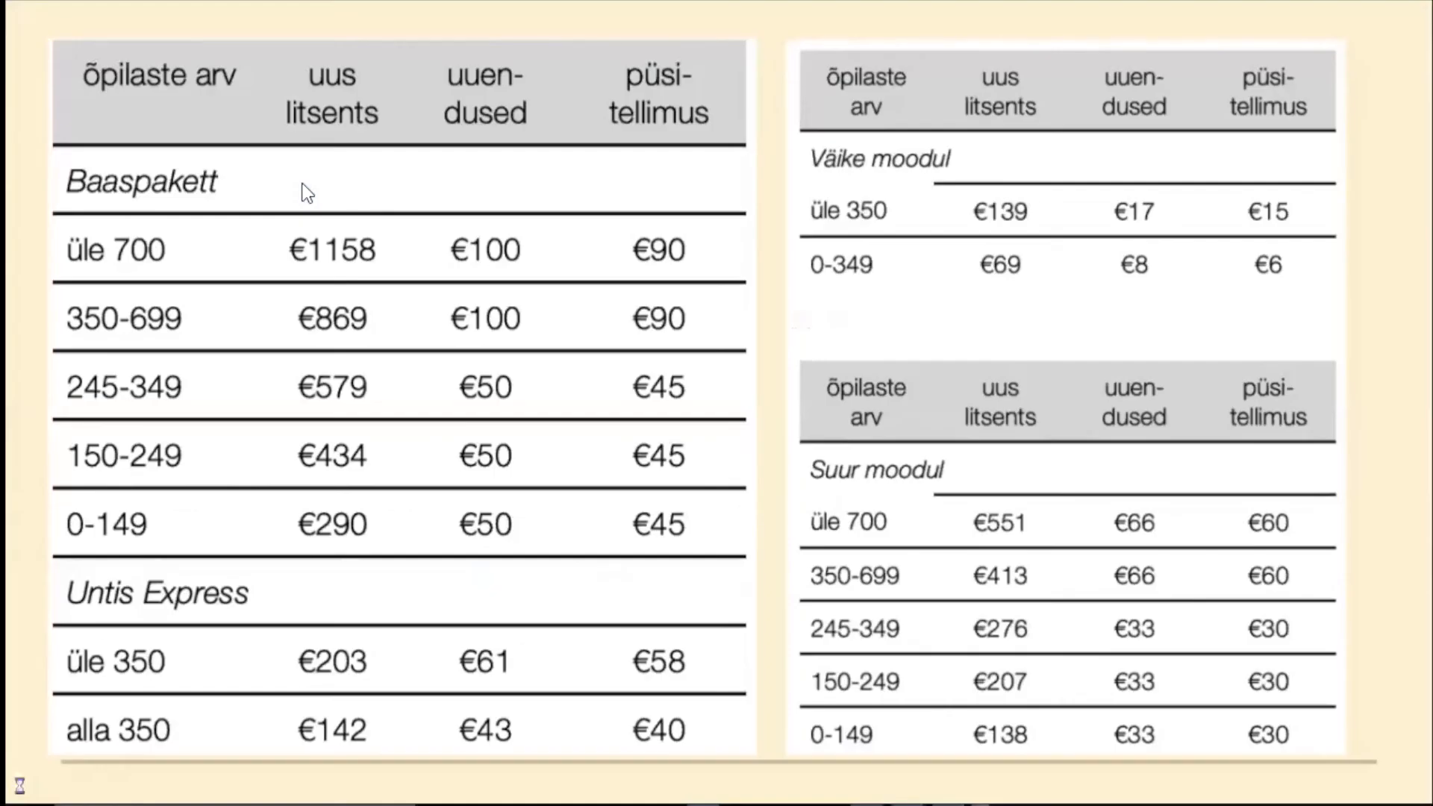